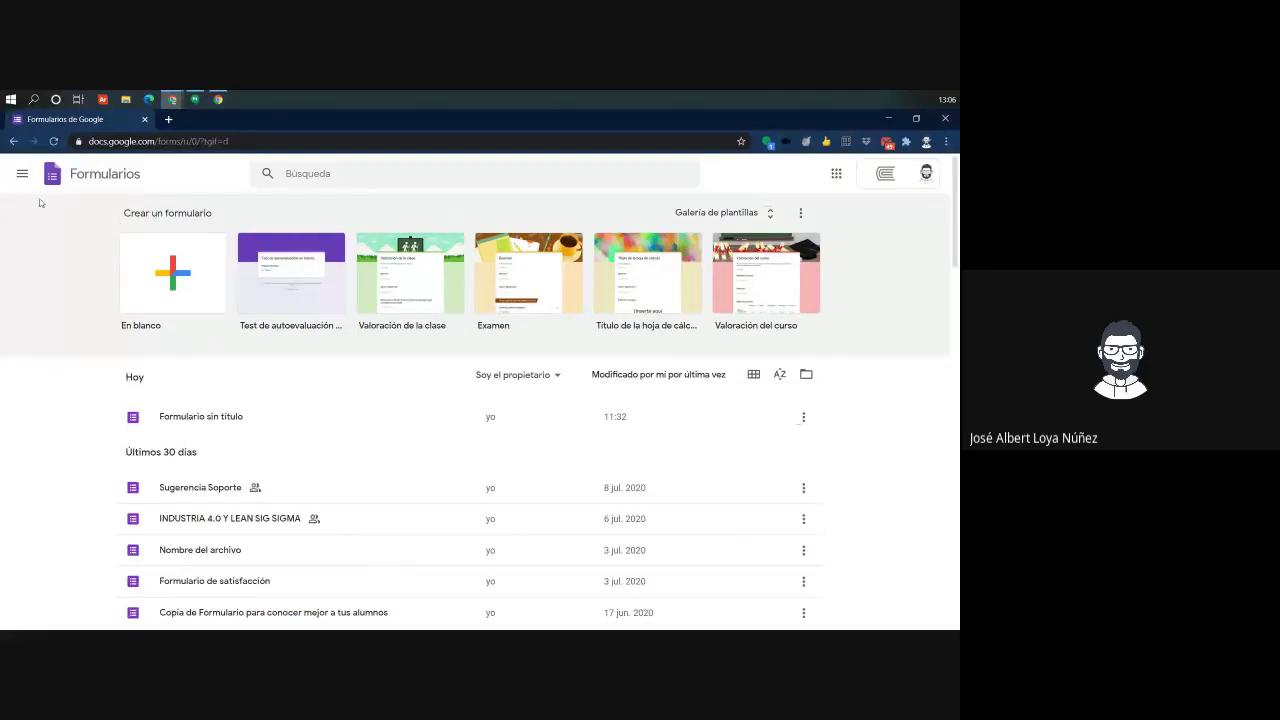
Open Google Drive from the forms home page and create a new blank Google Form
{"action": "left_click", "coordinate": [22, 173]}
{"action": "left_click", "coordinate": [46, 401]}
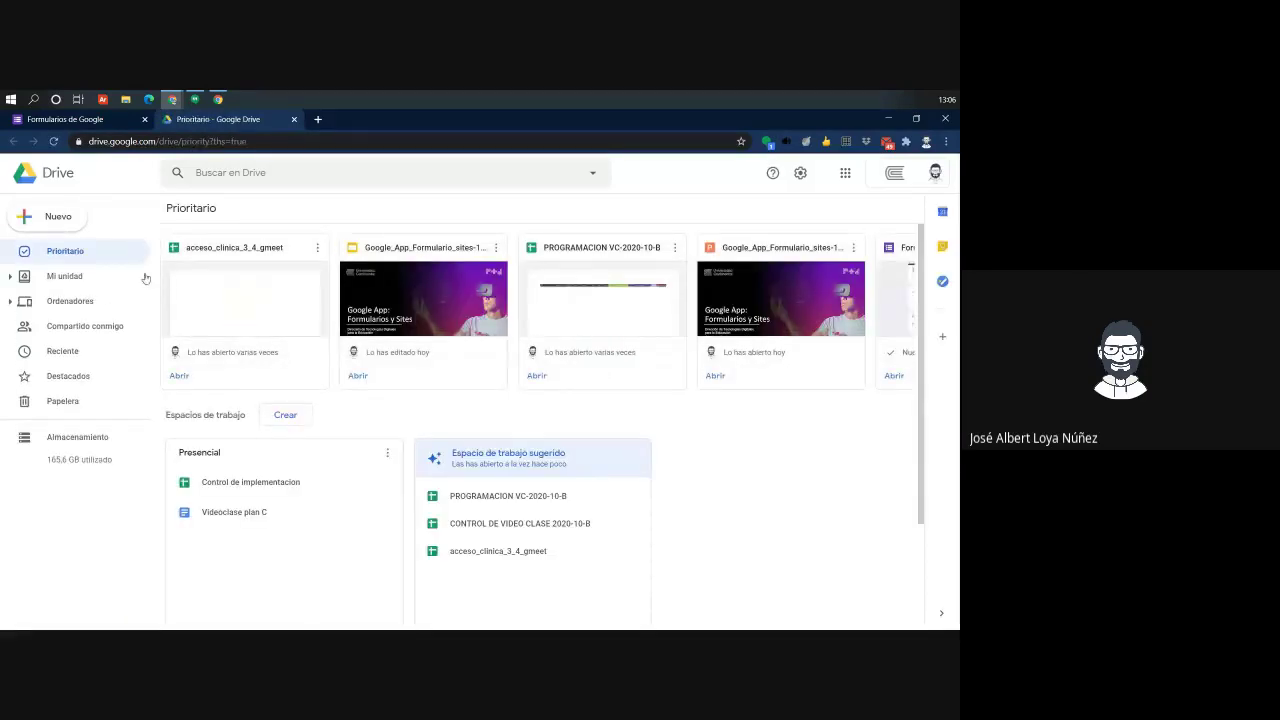
{"action": "left_click", "coordinate": [41, 217]}
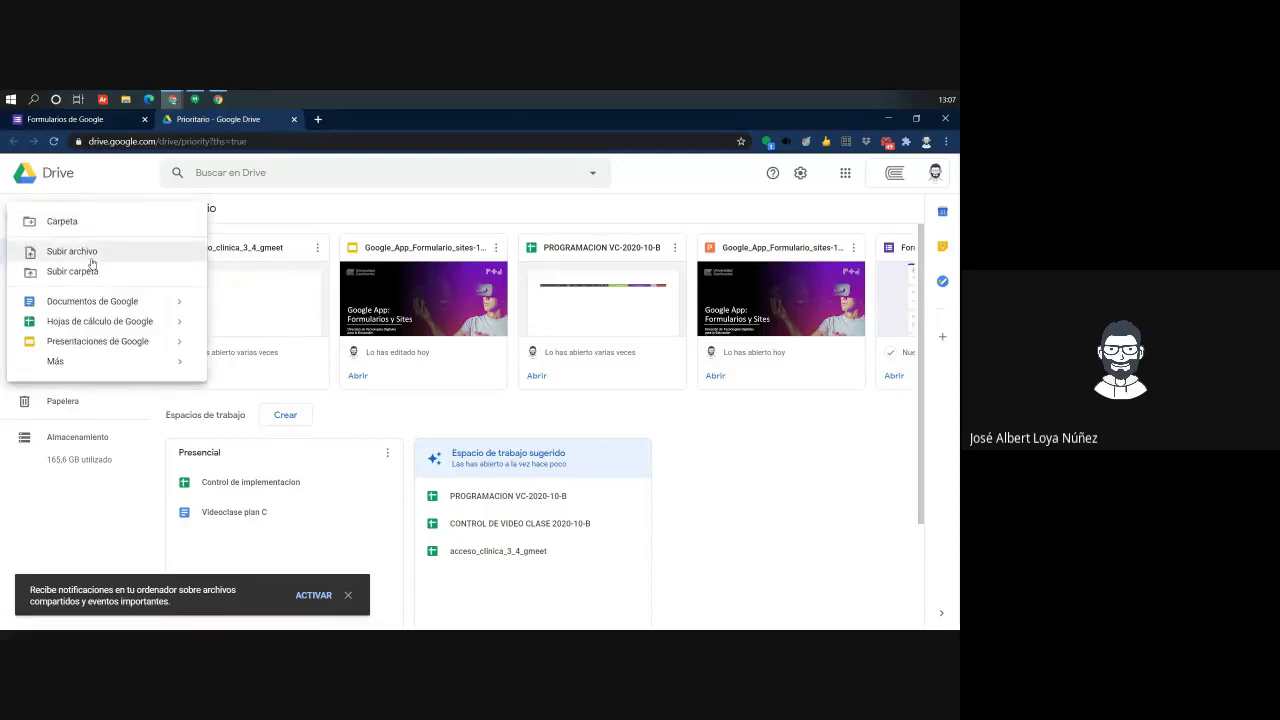
{"action": "mouse_move", "coordinate": [67, 369]}
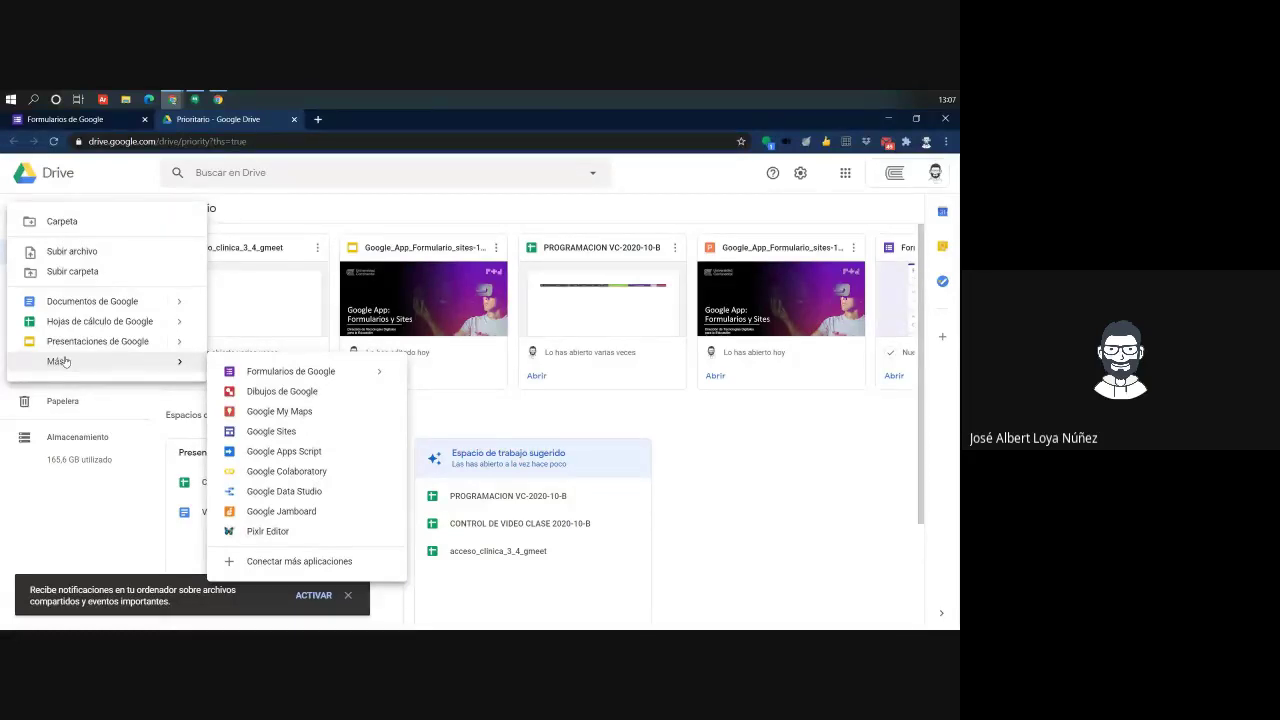
{"action": "mouse_move", "coordinate": [372, 372]}
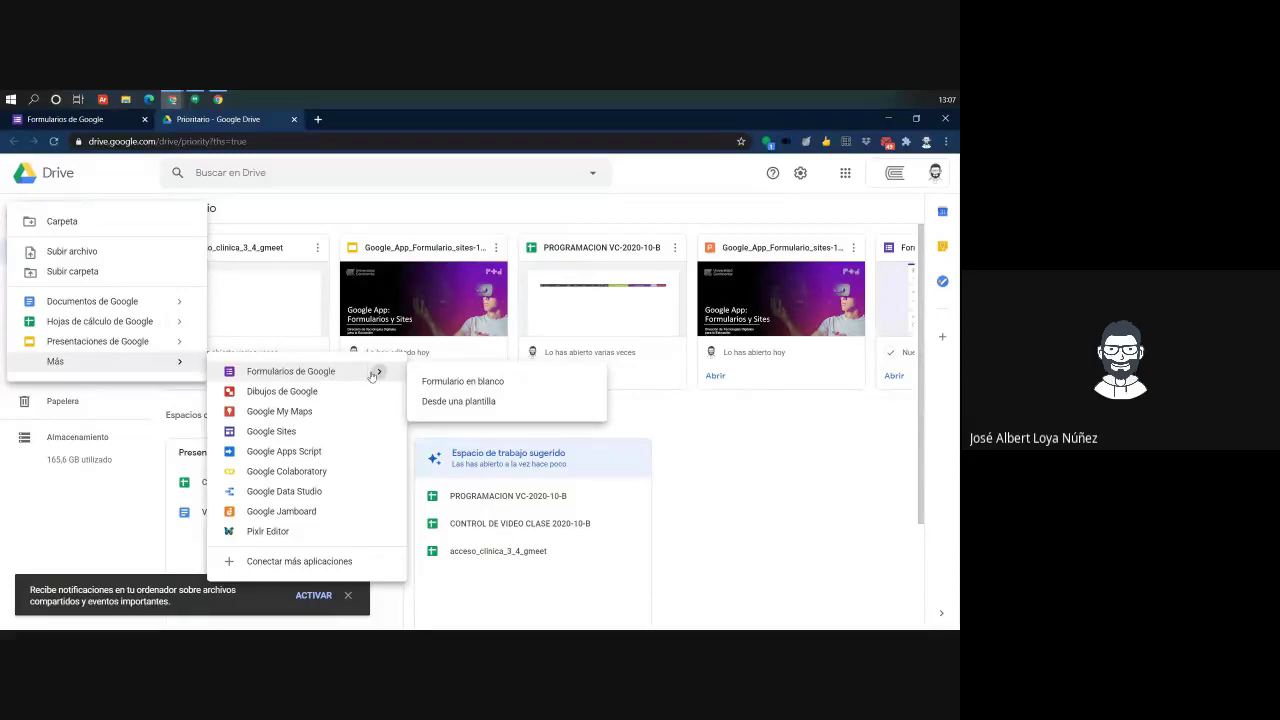
{"action": "left_click", "coordinate": [450, 381]}
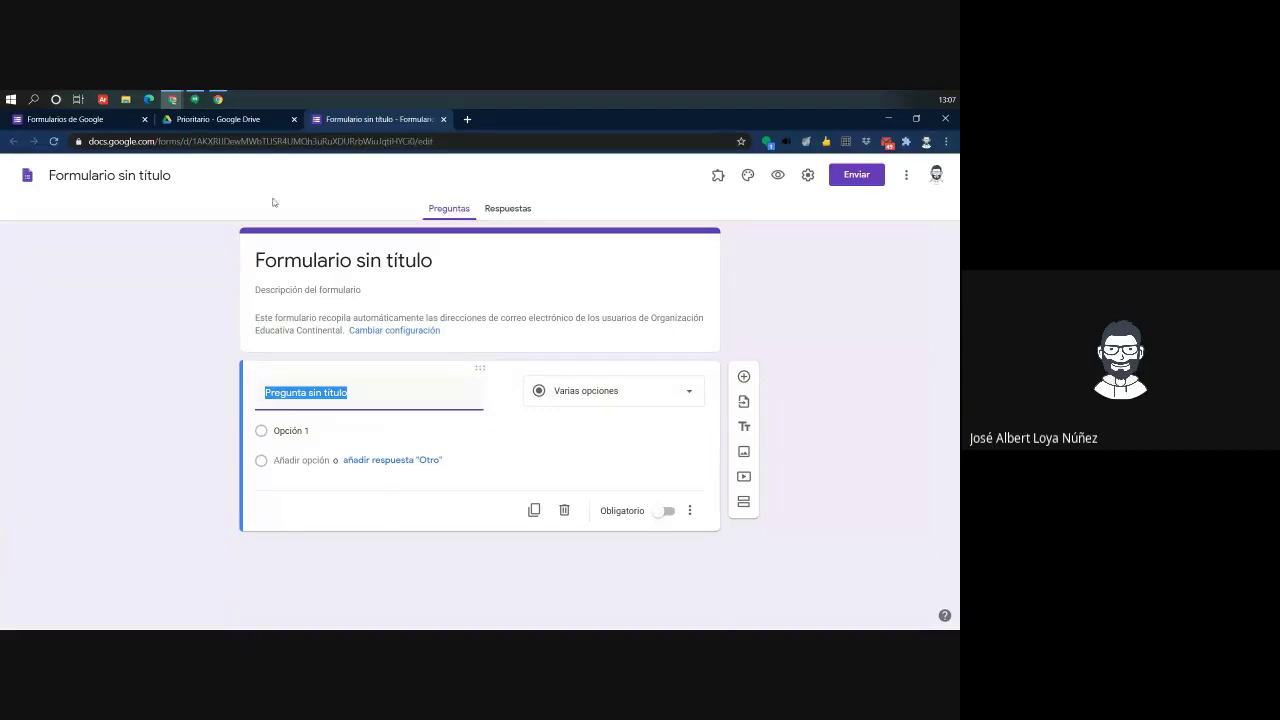
View the form's responses section, return to the questions and name the form file "Encuesta de apreciación"
{"action": "left_click", "coordinate": [505, 212]}
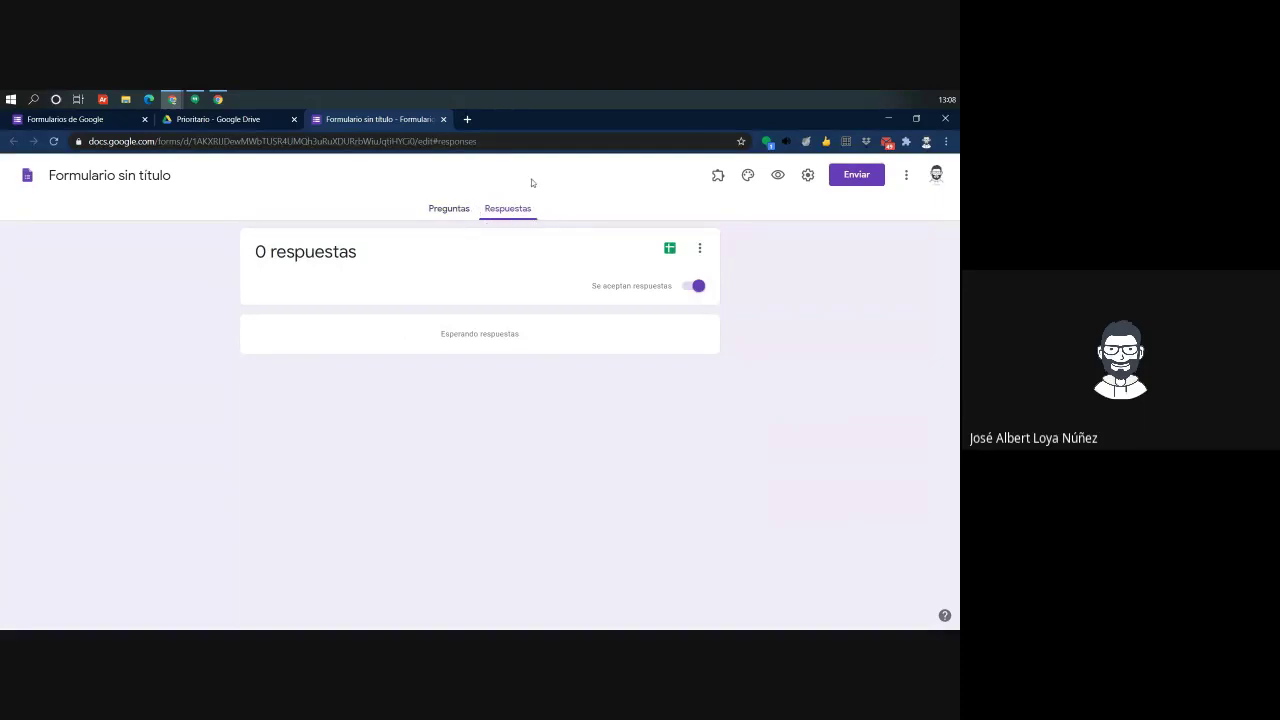
{"action": "left_click", "coordinate": [452, 210]}
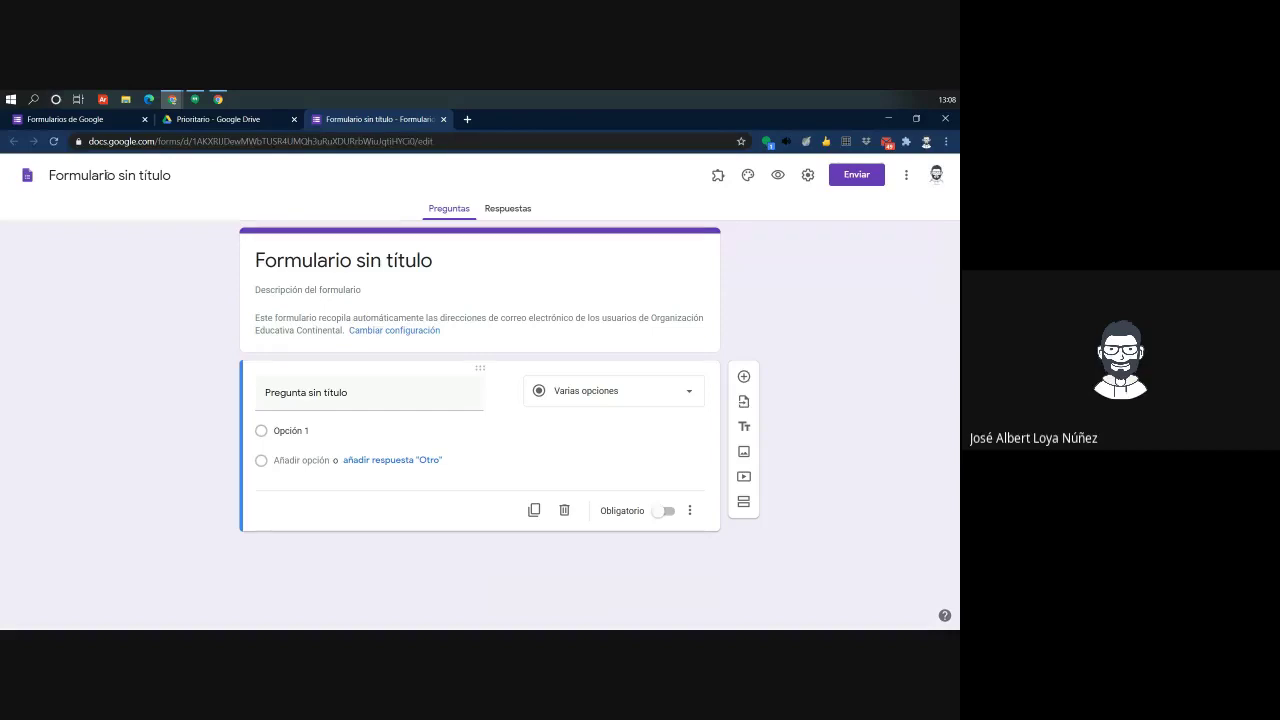
{"action": "left_click", "coordinate": [110, 175]}
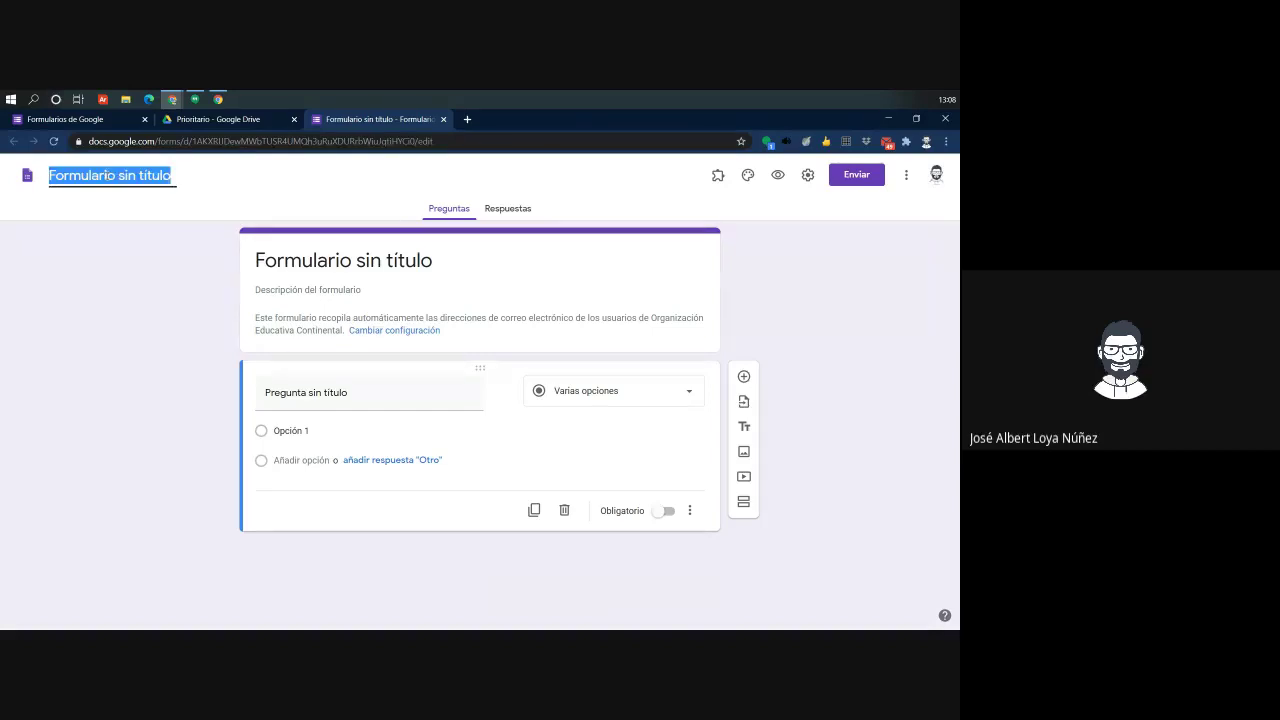
{"action": "type", "text": "Encues"}
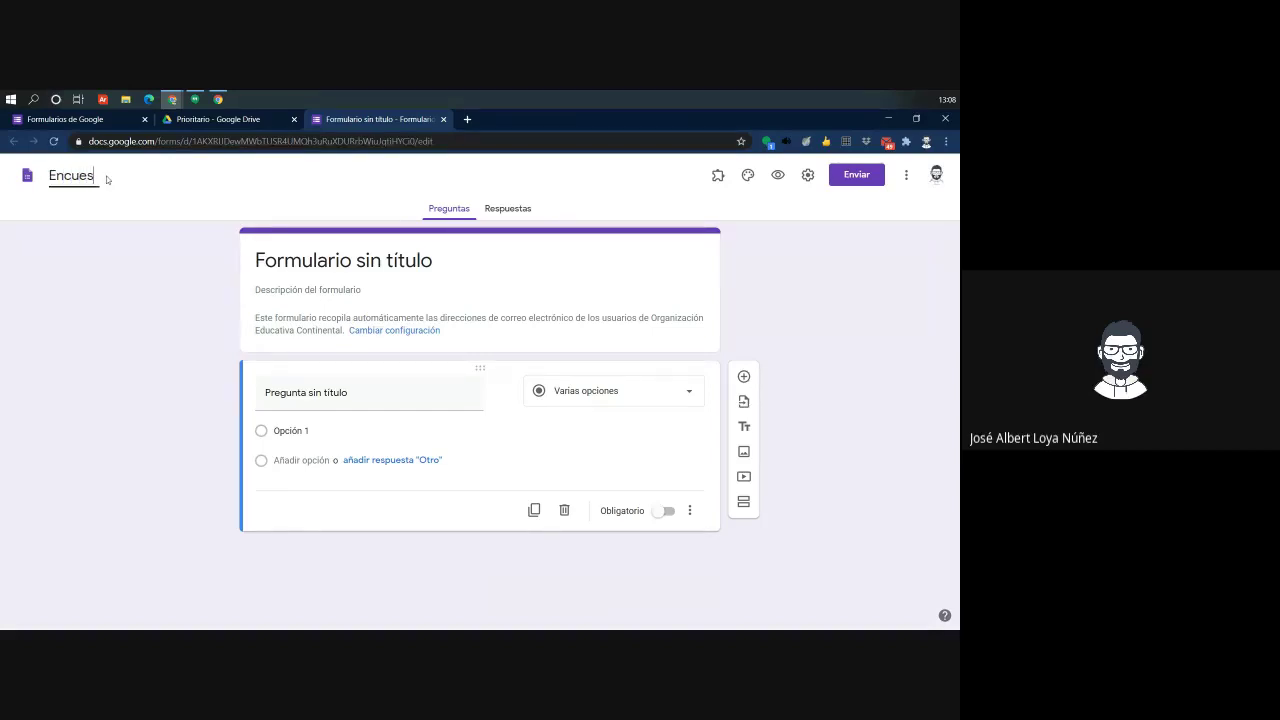
{"action": "type", "text": "ta de apreciaci"}
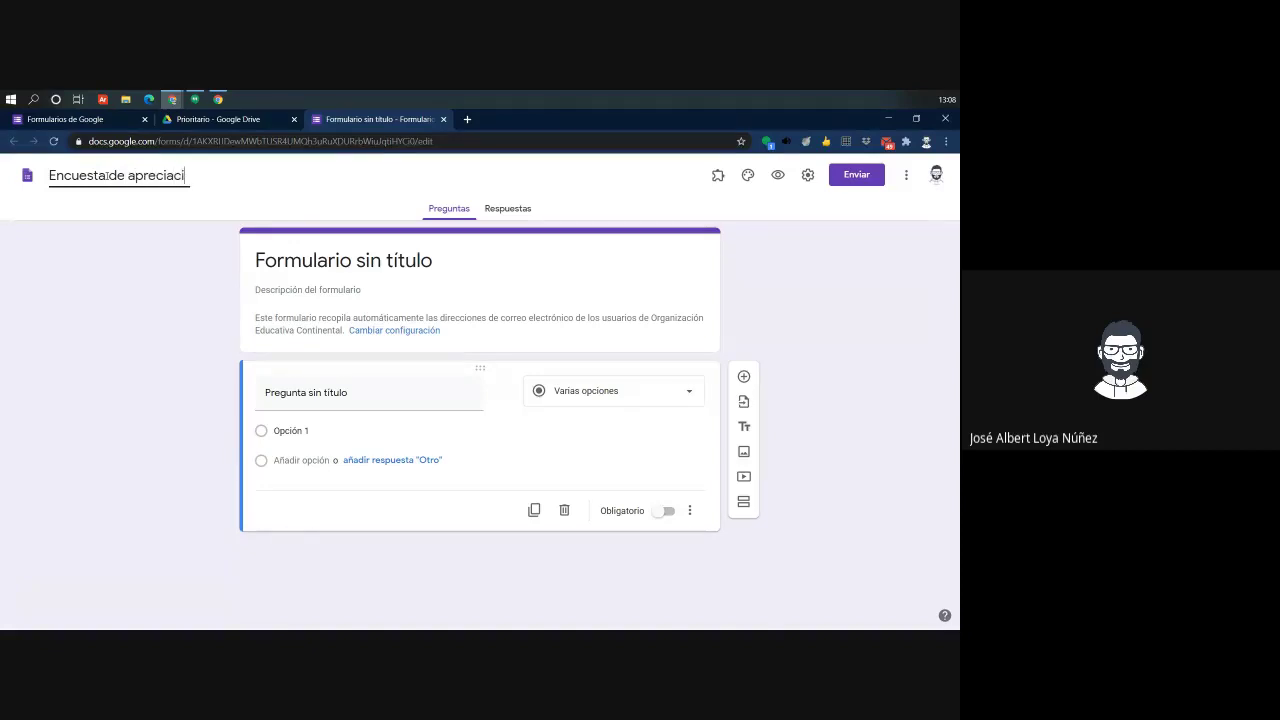
{"action": "type", "text": "´n"}
{"action": "key", "text": "BackSpace"}
{"action": "key", "text": "BackSpace"}
{"action": "type", "text": "ón"}
{"action": "key", "text": "Return"}
Change the title shown in the form's header to "Encuesta 01"
{"action": "left_click", "coordinate": [388, 262]}
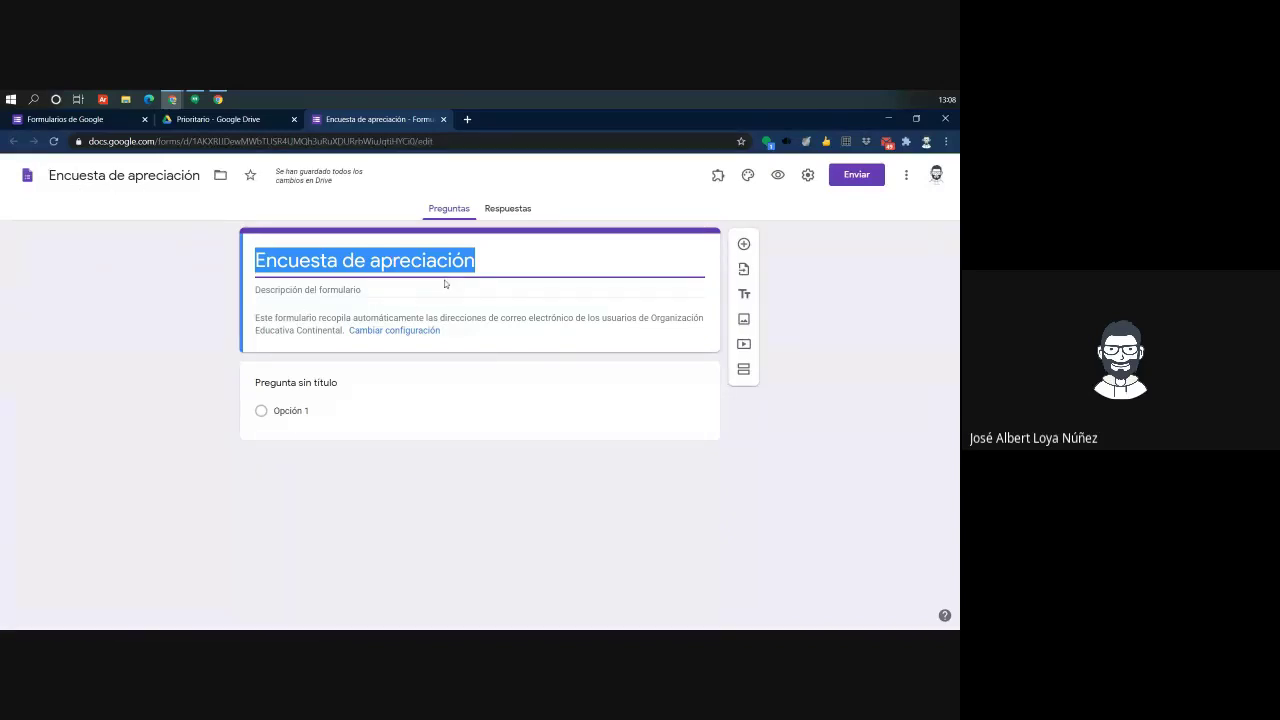
{"action": "left_click", "coordinate": [507, 261]}
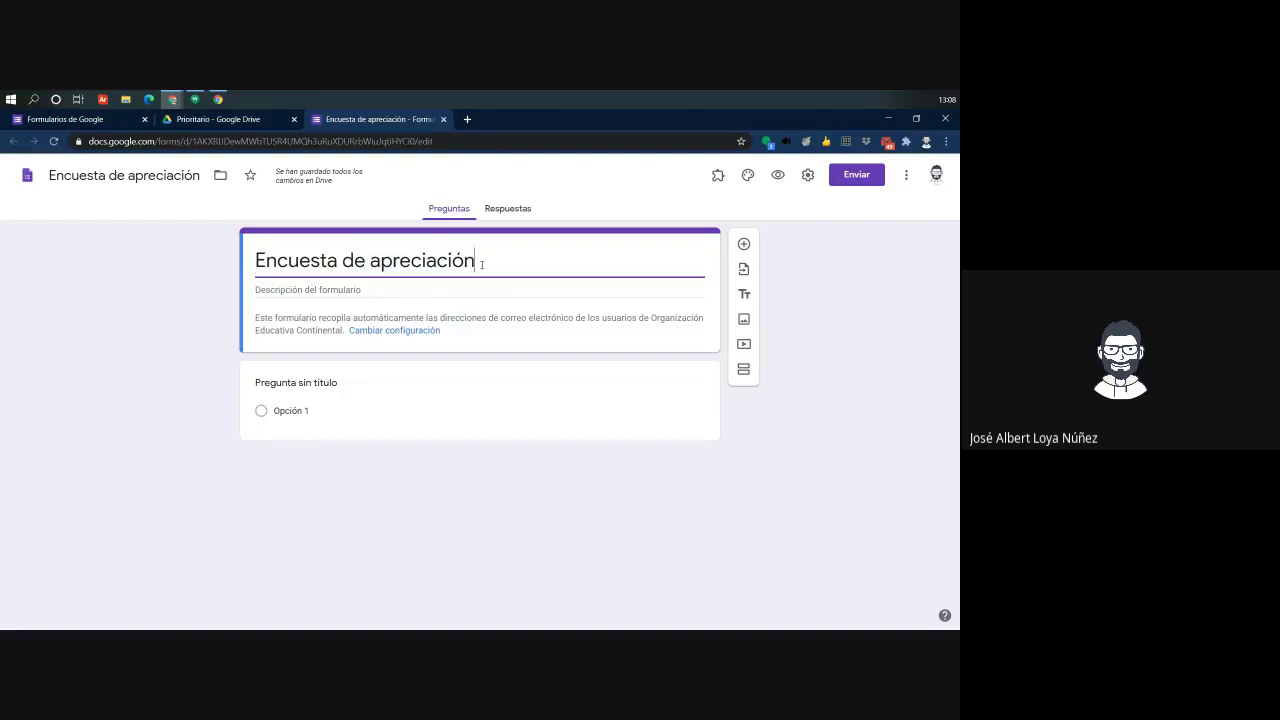
{"action": "left_click_drag", "start_coordinate": [477, 262], "coordinate": [249, 268]}
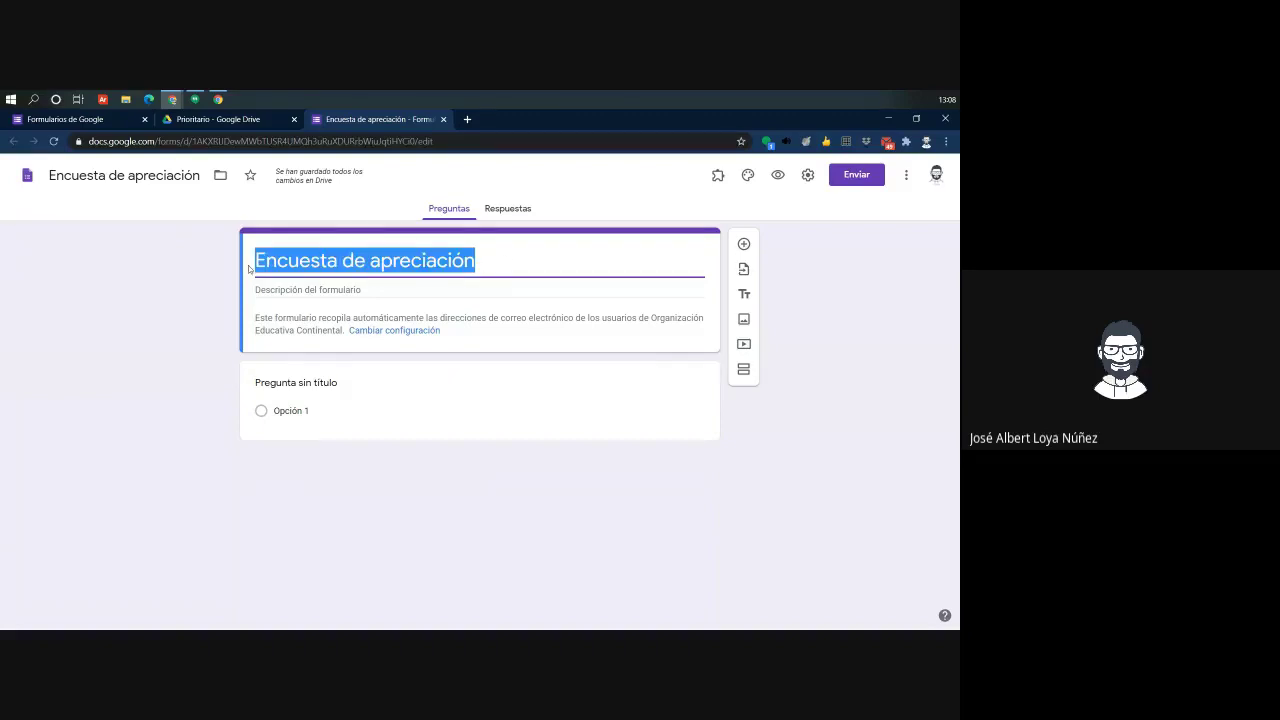
{"action": "type", "text": "Encuet"}
{"action": "key", "text": "BackSpace"}
{"action": "type", "text": "sta 01"}
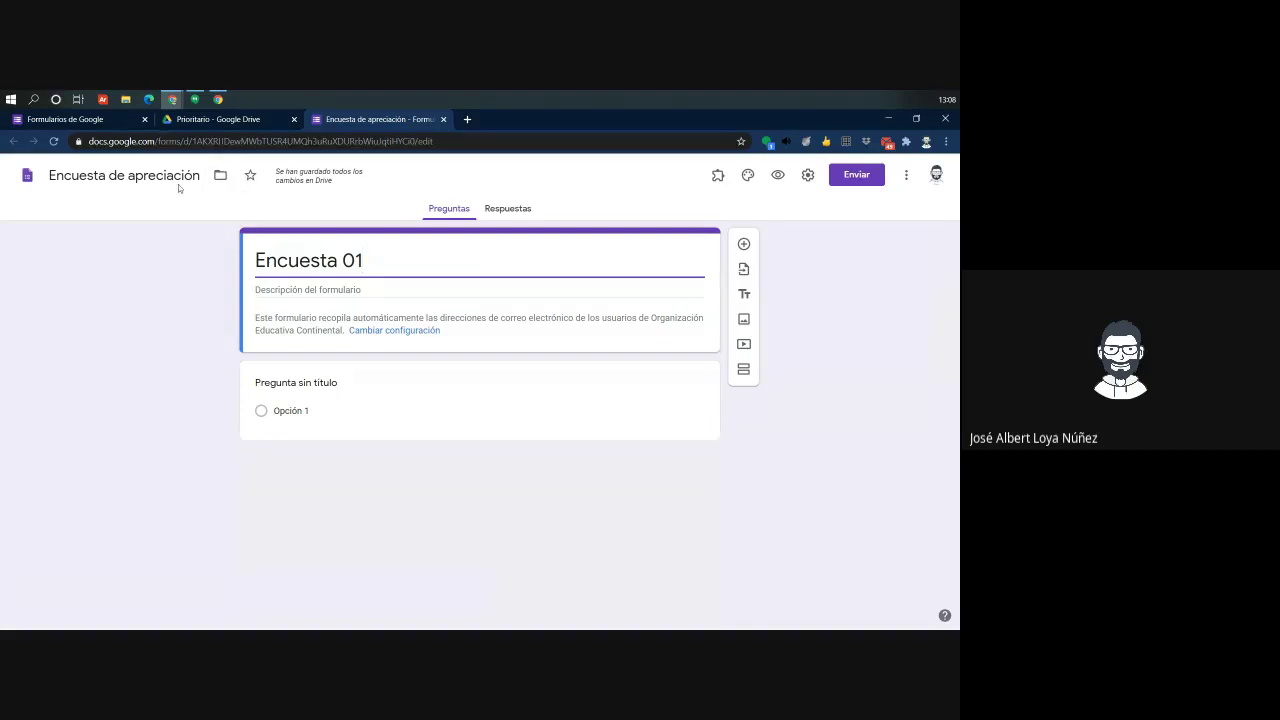
Look for the new form among the files in Drive's "Mi unidad" and return to the form editor
{"action": "left_click", "coordinate": [239, 125]}
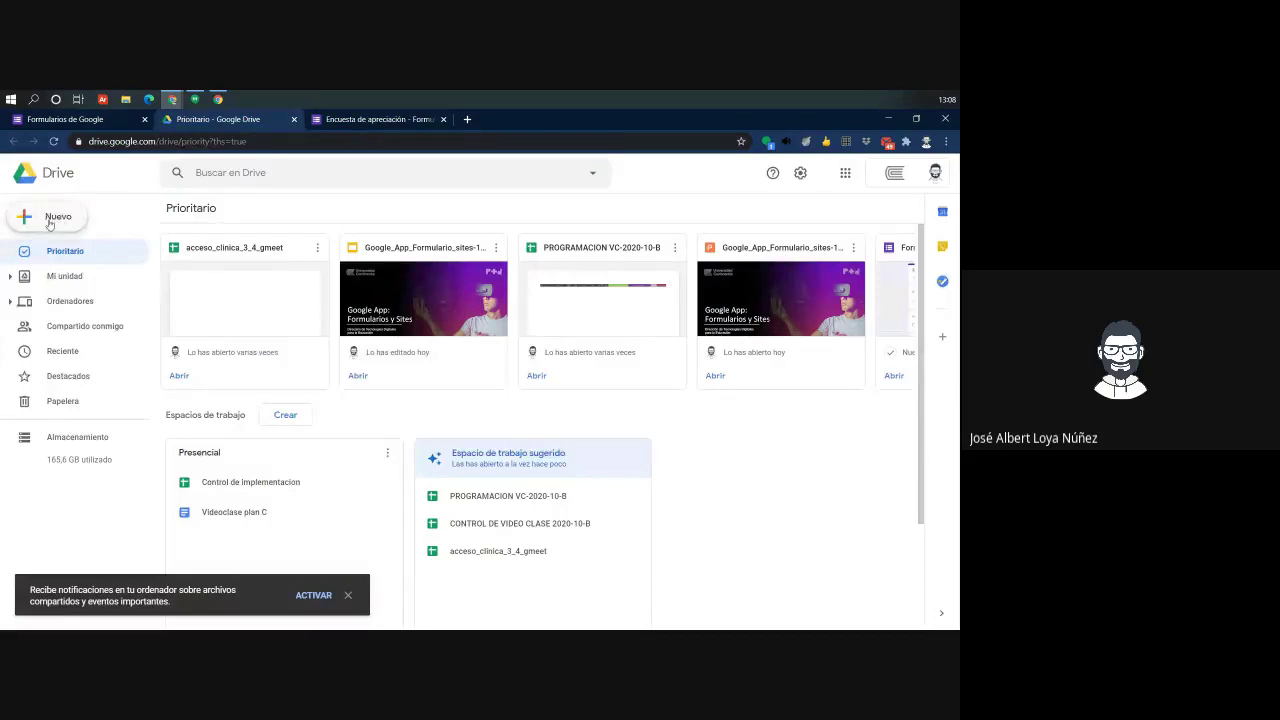
{"action": "left_click", "coordinate": [66, 276]}
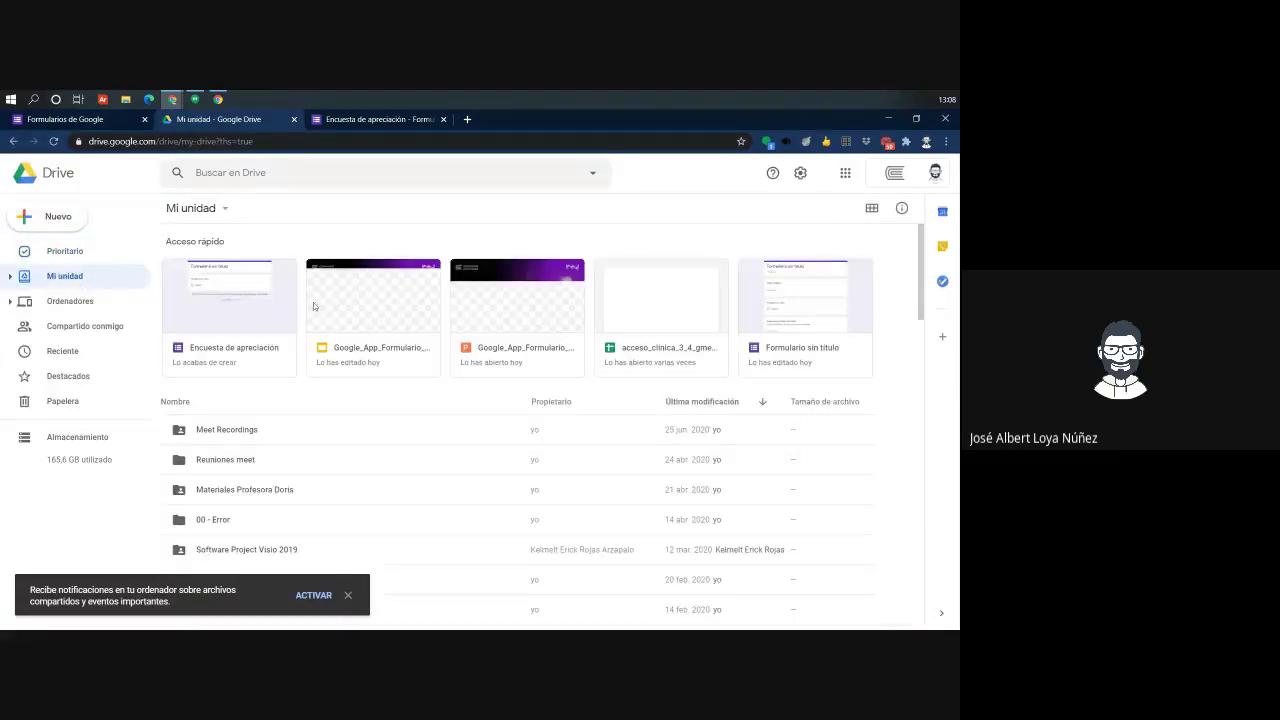
{"action": "scroll", "coordinate": [264, 455], "scroll_direction": "down", "scroll_amount": 5}
{"action": "scroll", "coordinate": [264, 453], "scroll_direction": "up", "scroll_amount": 5}
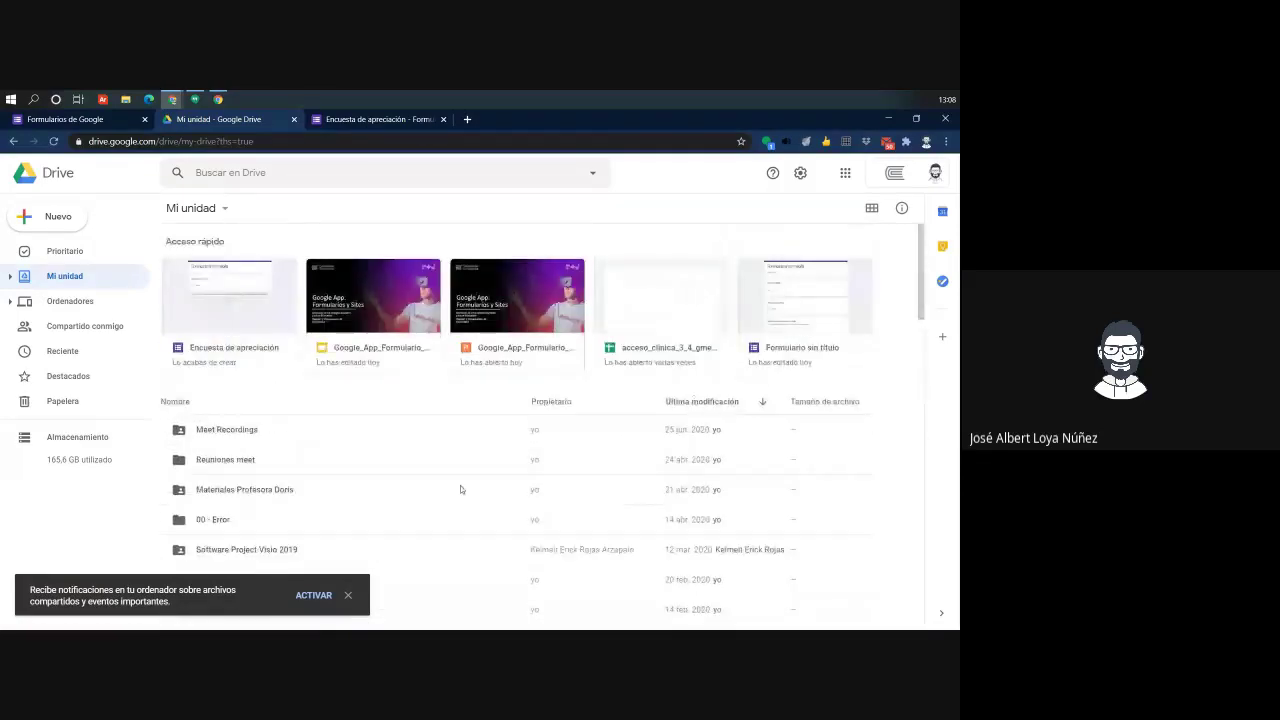
{"action": "left_click", "coordinate": [355, 119]}
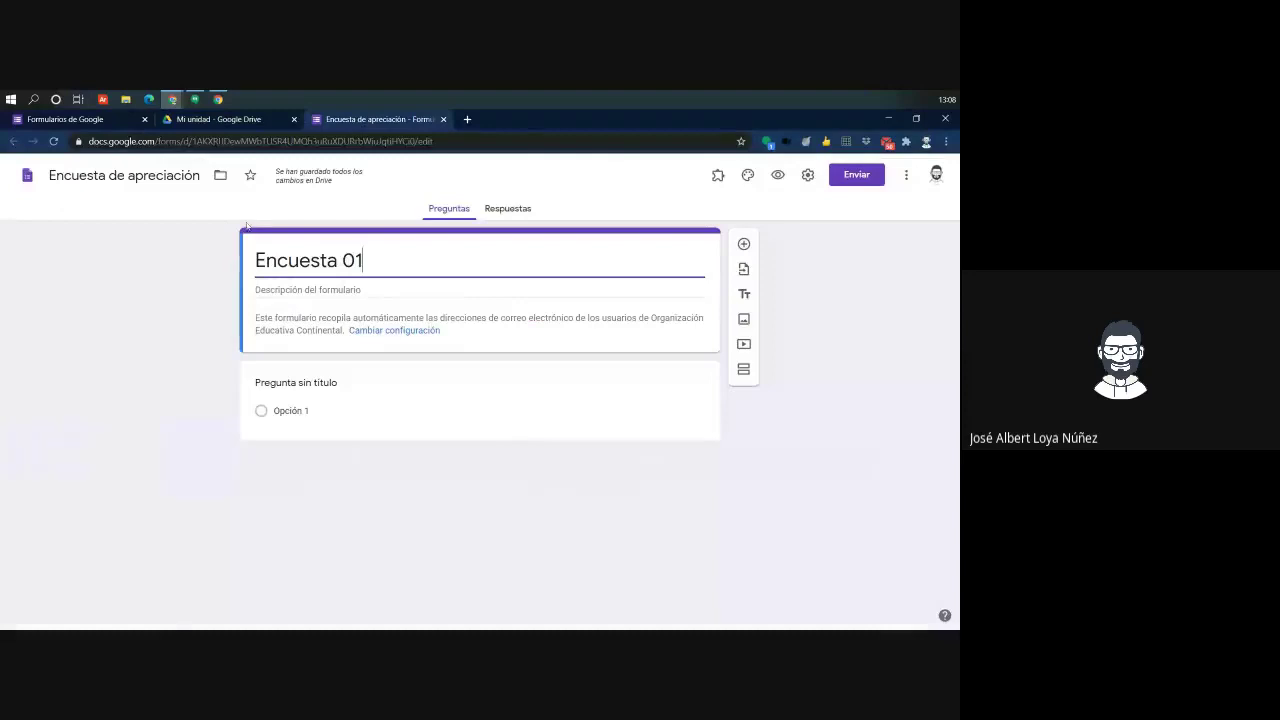
Create a folder named "000 Taller" in "Mi unidad" and move the form into it
{"action": "left_click", "coordinate": [219, 177]}
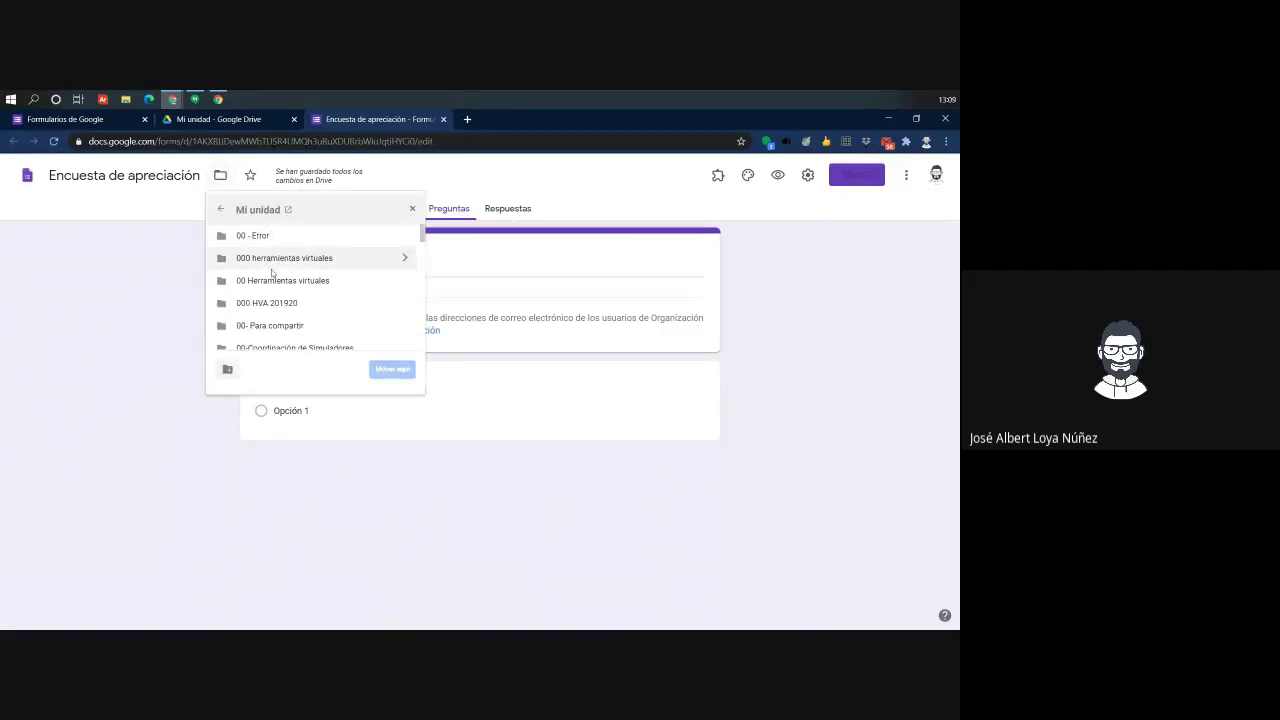
{"action": "scroll", "coordinate": [273, 316], "scroll_direction": "down", "scroll_amount": 2}
{"action": "scroll", "coordinate": [273, 316], "scroll_direction": "down", "scroll_amount": 2}
{"action": "scroll", "coordinate": [273, 314], "scroll_direction": "up", "scroll_amount": 5}
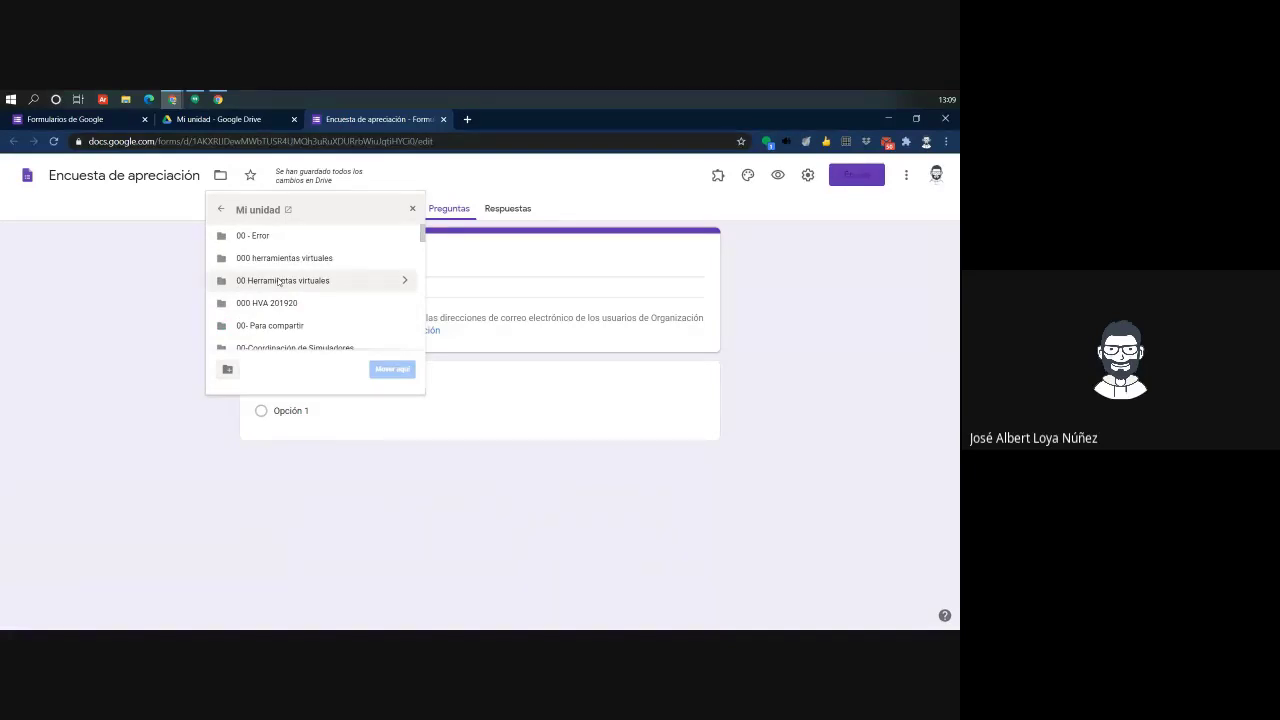
{"action": "left_click", "coordinate": [227, 370]}
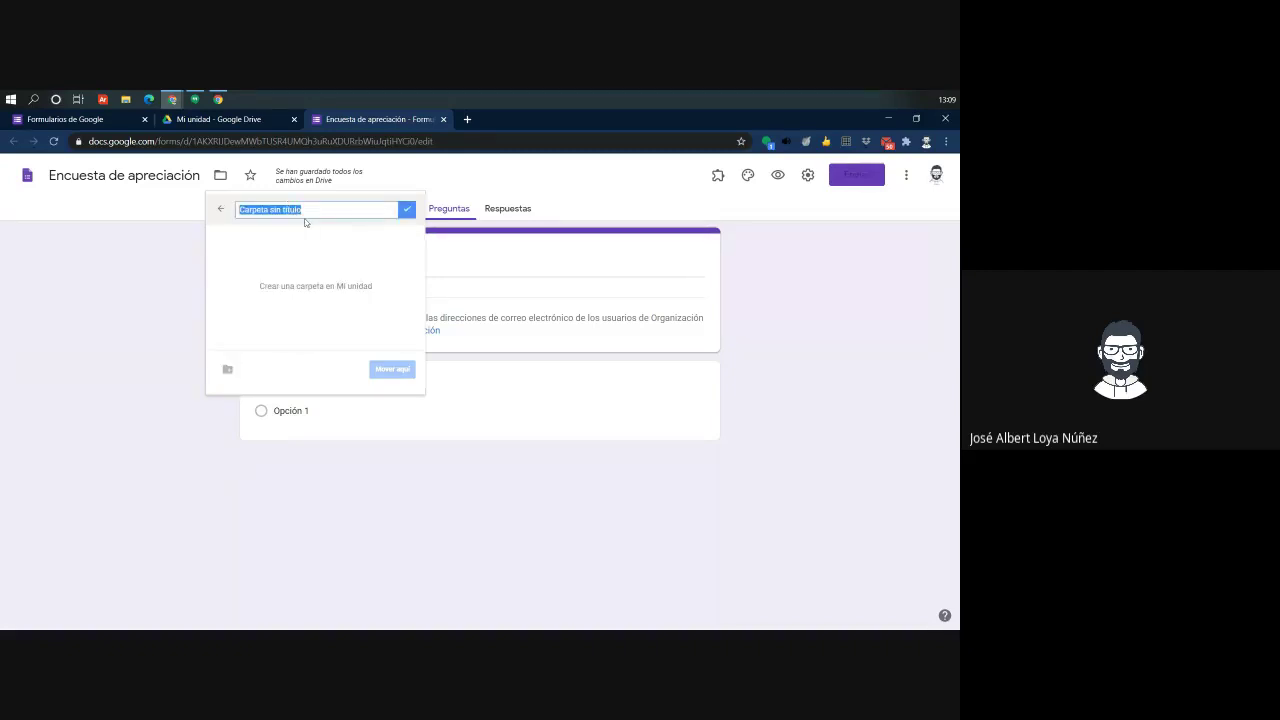
{"action": "type", "text": "000"}
{"action": "key", "text": "Return"}
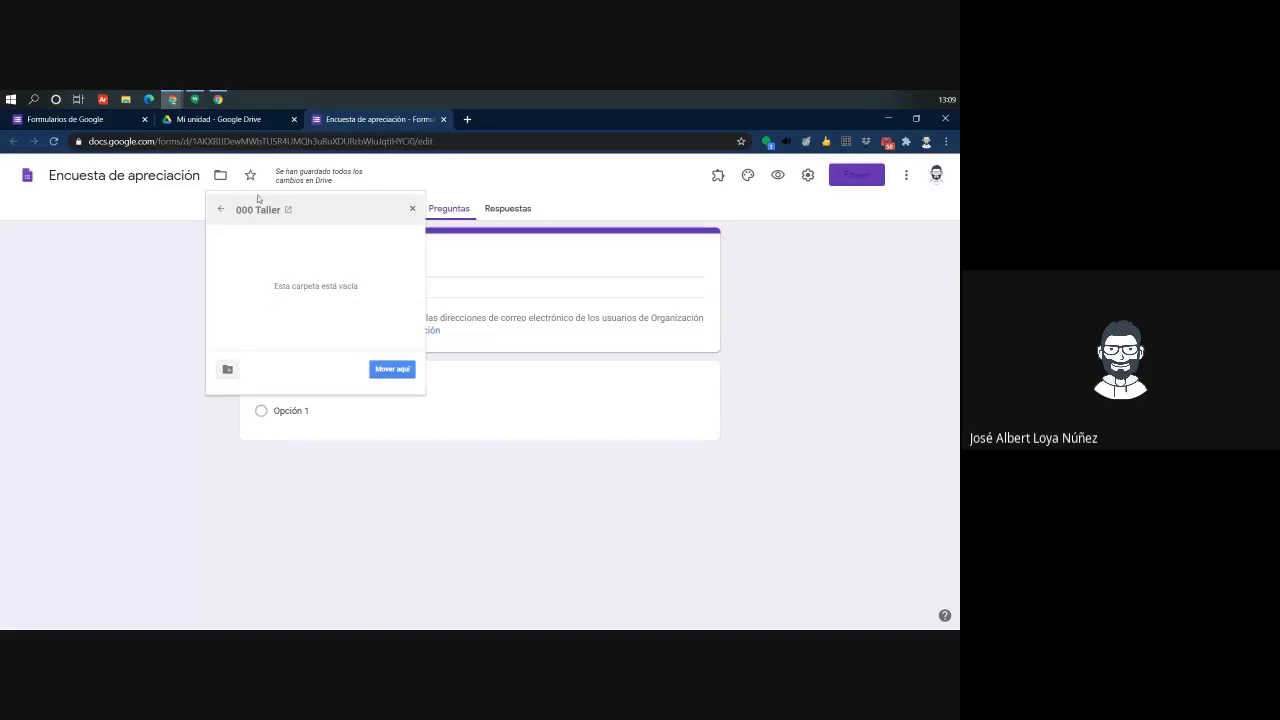
{"action": "left_click", "coordinate": [400, 370]}
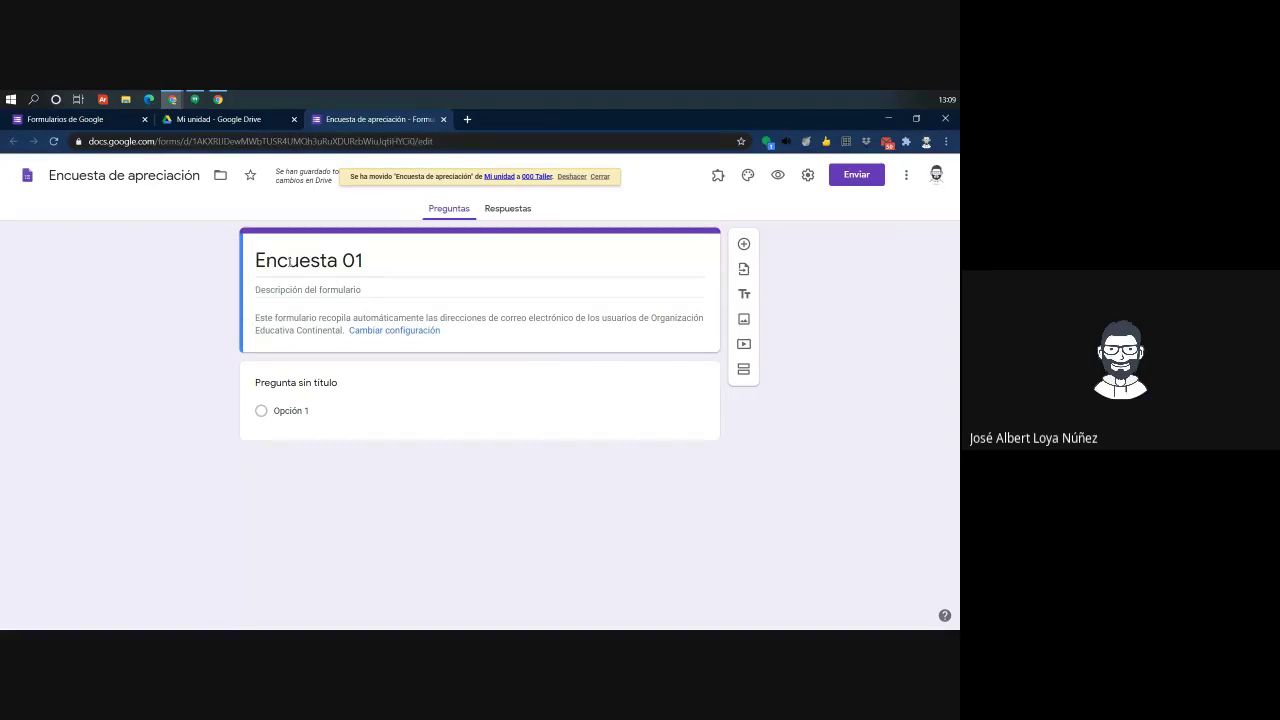
Examine the form's title and description fields and the answer types available for the untitled question
{"action": "triple_click", "coordinate": [258, 260]}
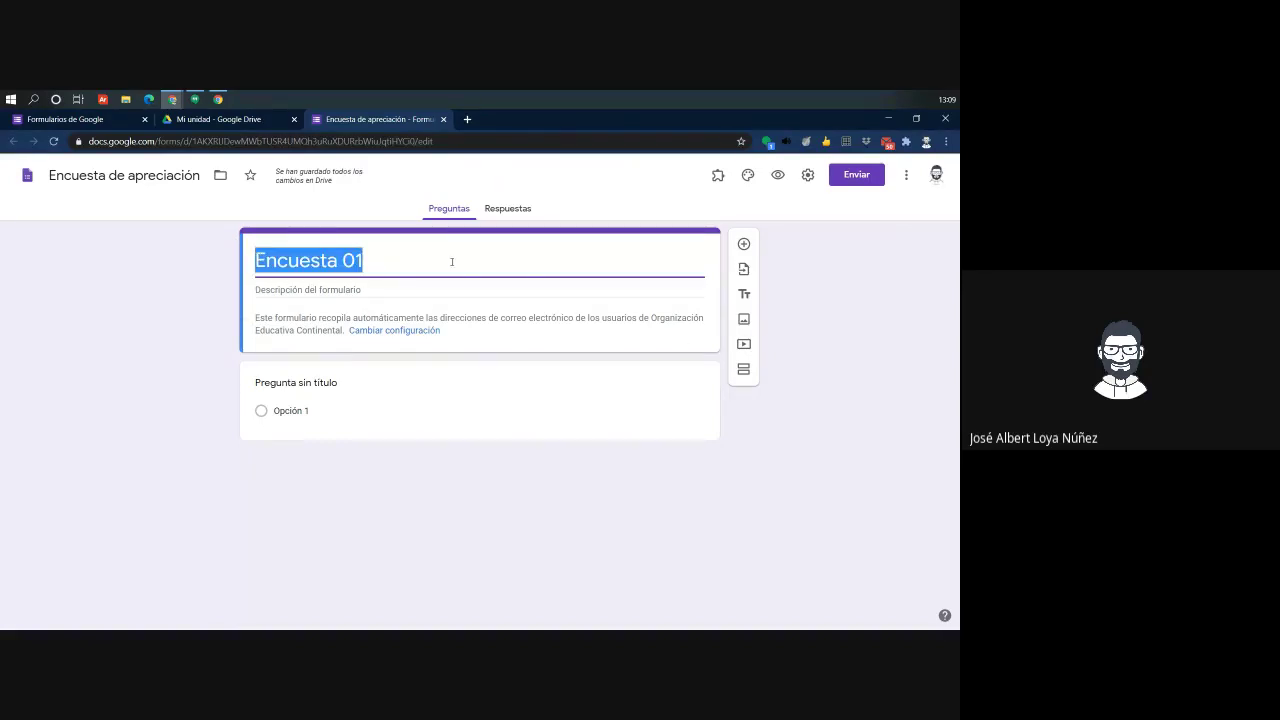
{"action": "left_click", "coordinate": [381, 290]}
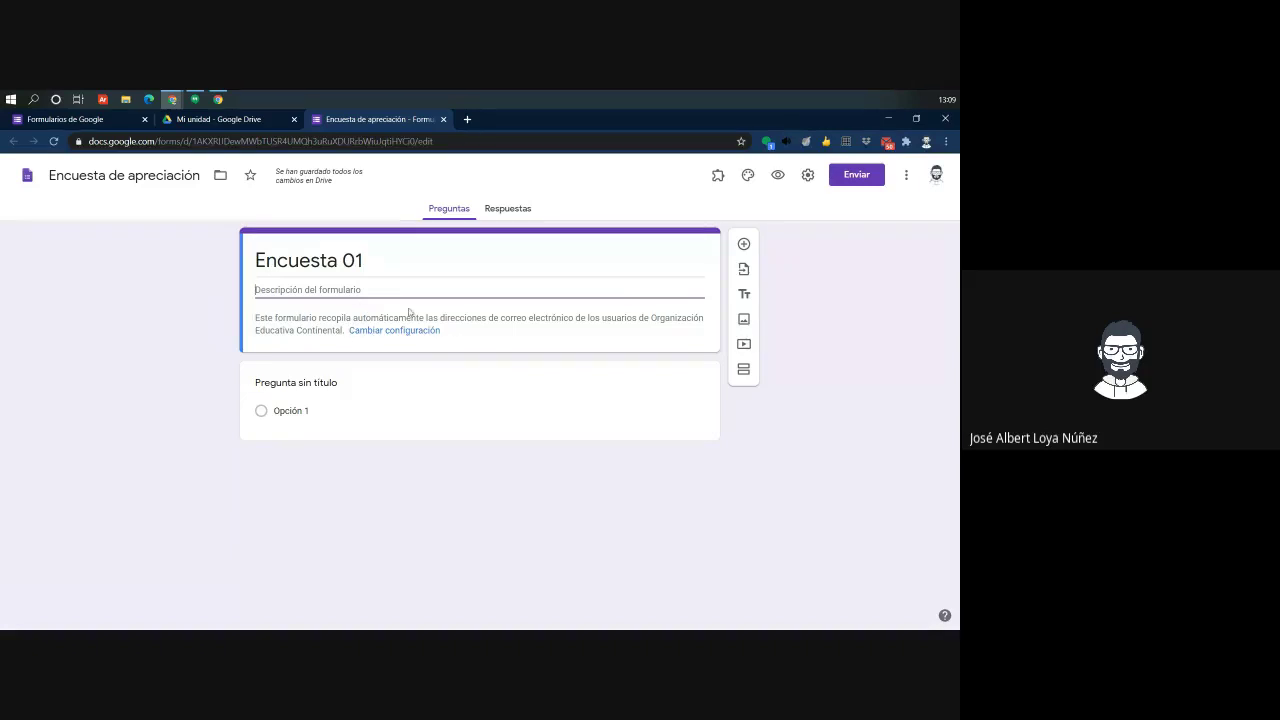
{"action": "left_click", "coordinate": [503, 370]}
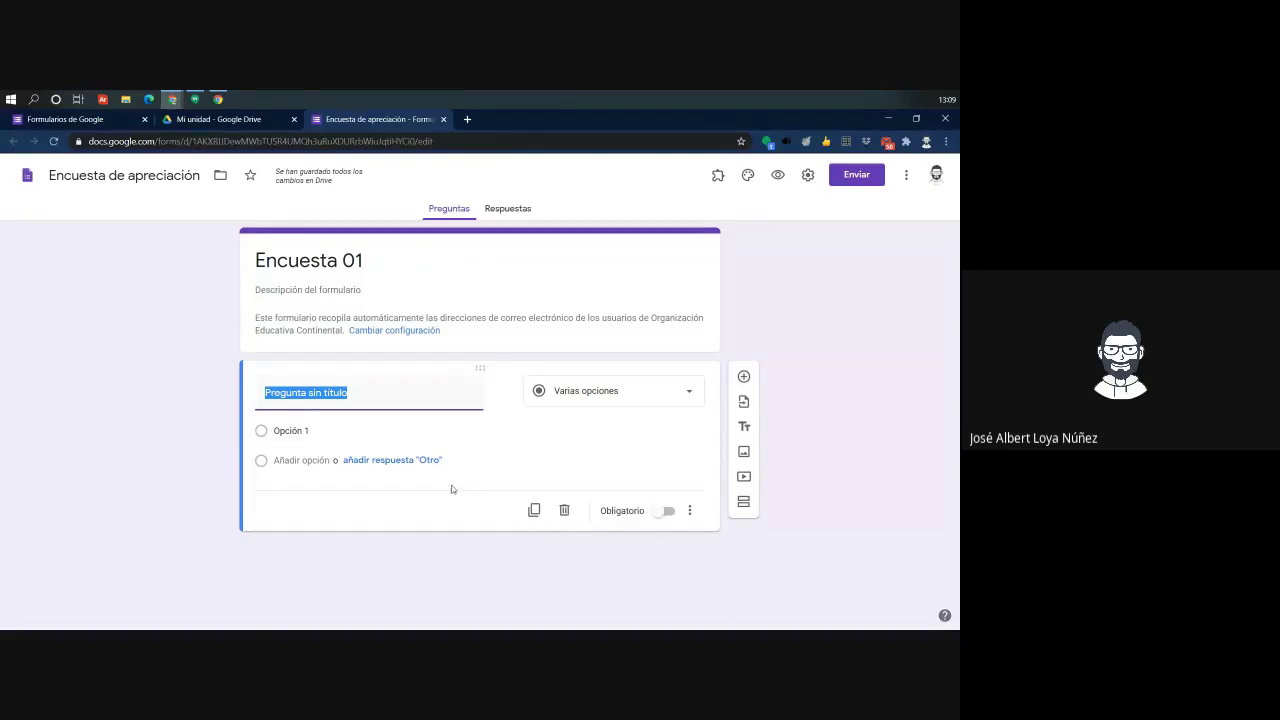
{"action": "left_click", "coordinate": [572, 398]}
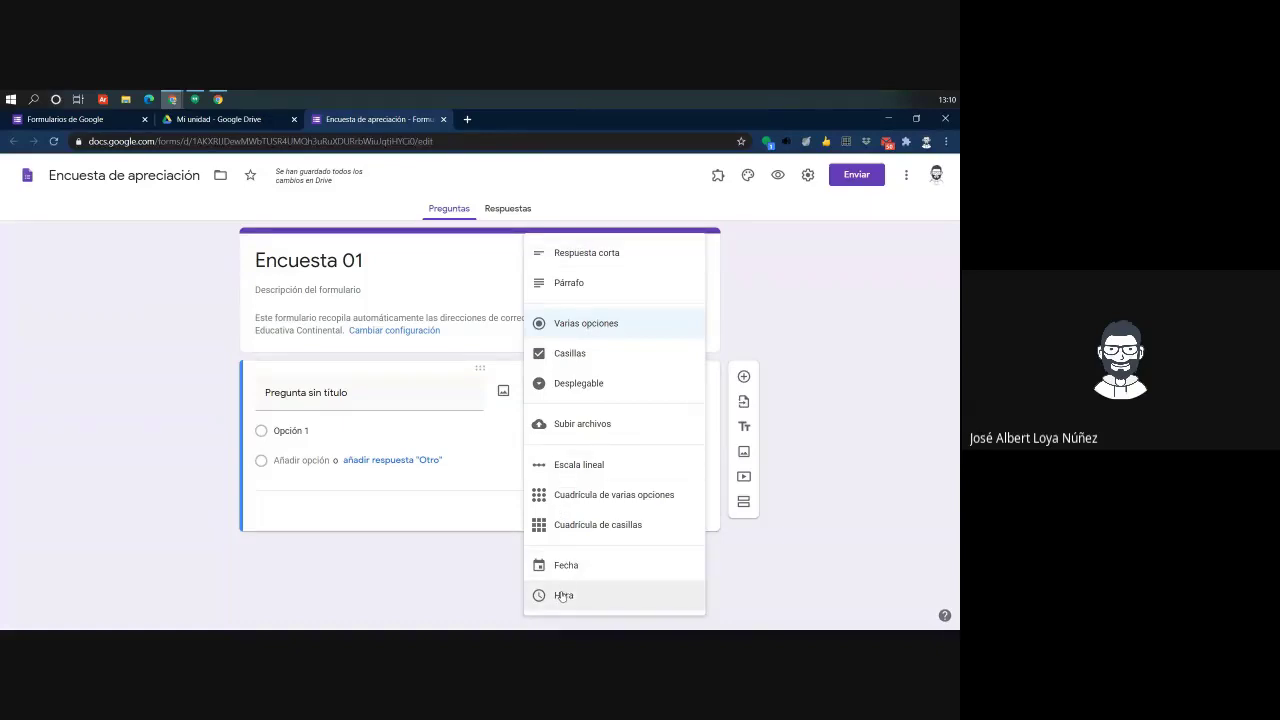
{"action": "left_click", "coordinate": [778, 402]}
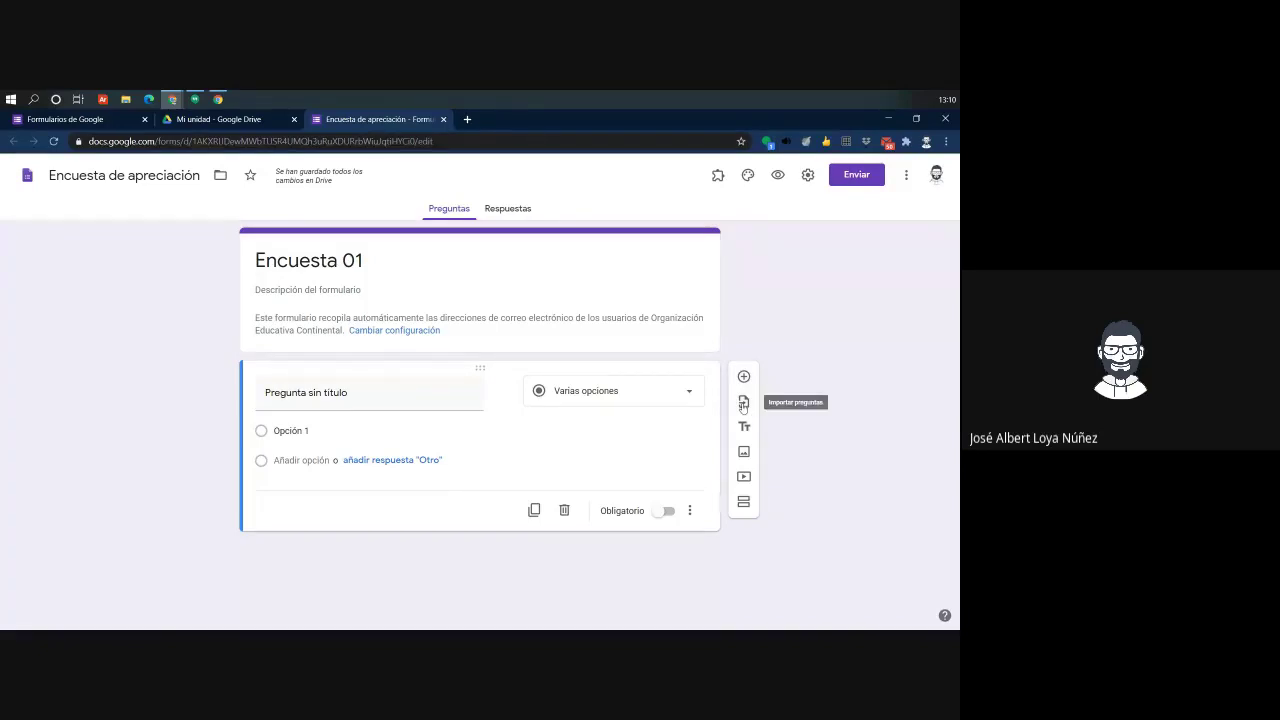
Choose the existing form "INDUSTRIA 4.0 Y LEAN SIG SIGMA" as the source for importing questions
{"action": "left_click", "coordinate": [743, 404]}
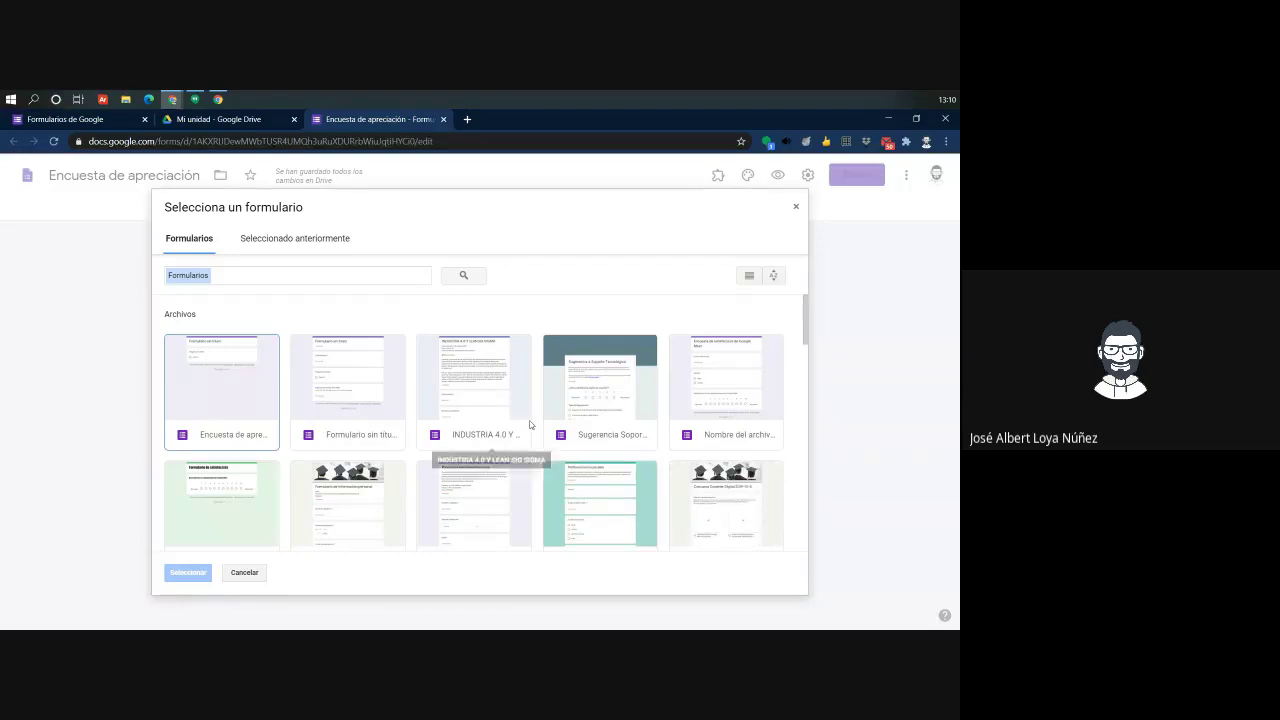
{"action": "scroll", "coordinate": [386, 424], "scroll_direction": "down", "scroll_amount": 1}
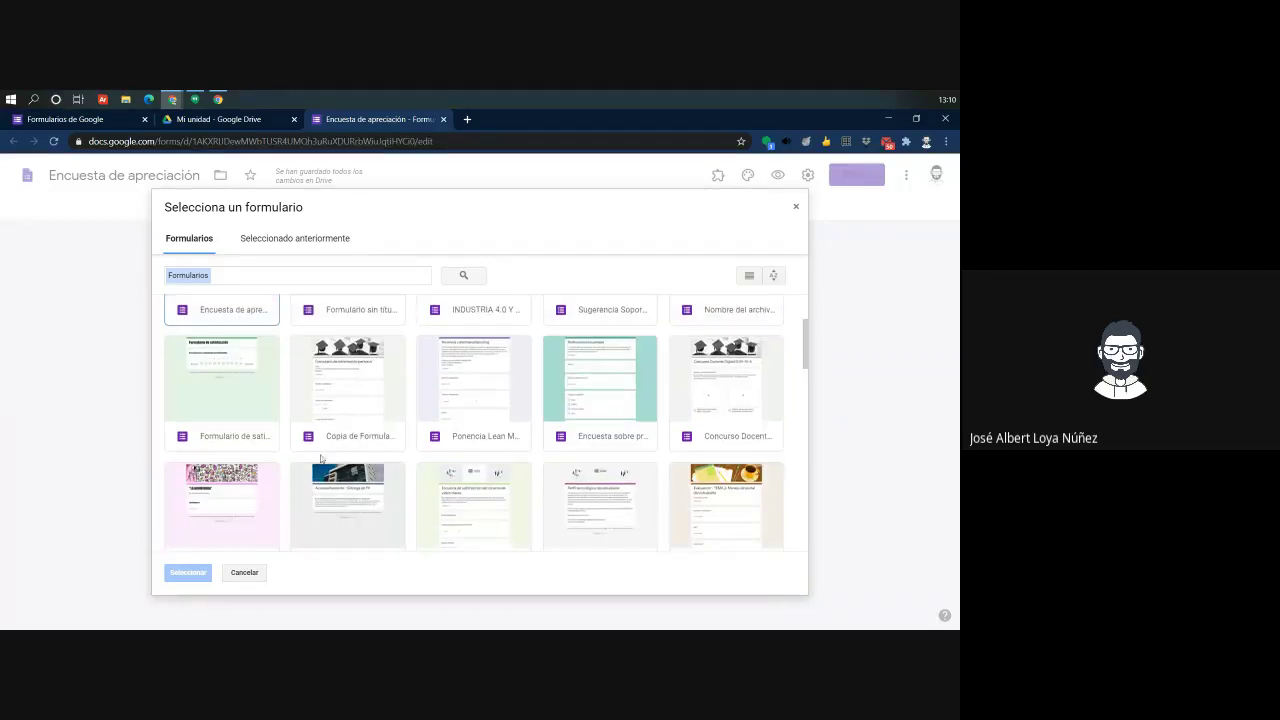
{"action": "scroll", "coordinate": [758, 444], "scroll_direction": "down", "scroll_amount": 1}
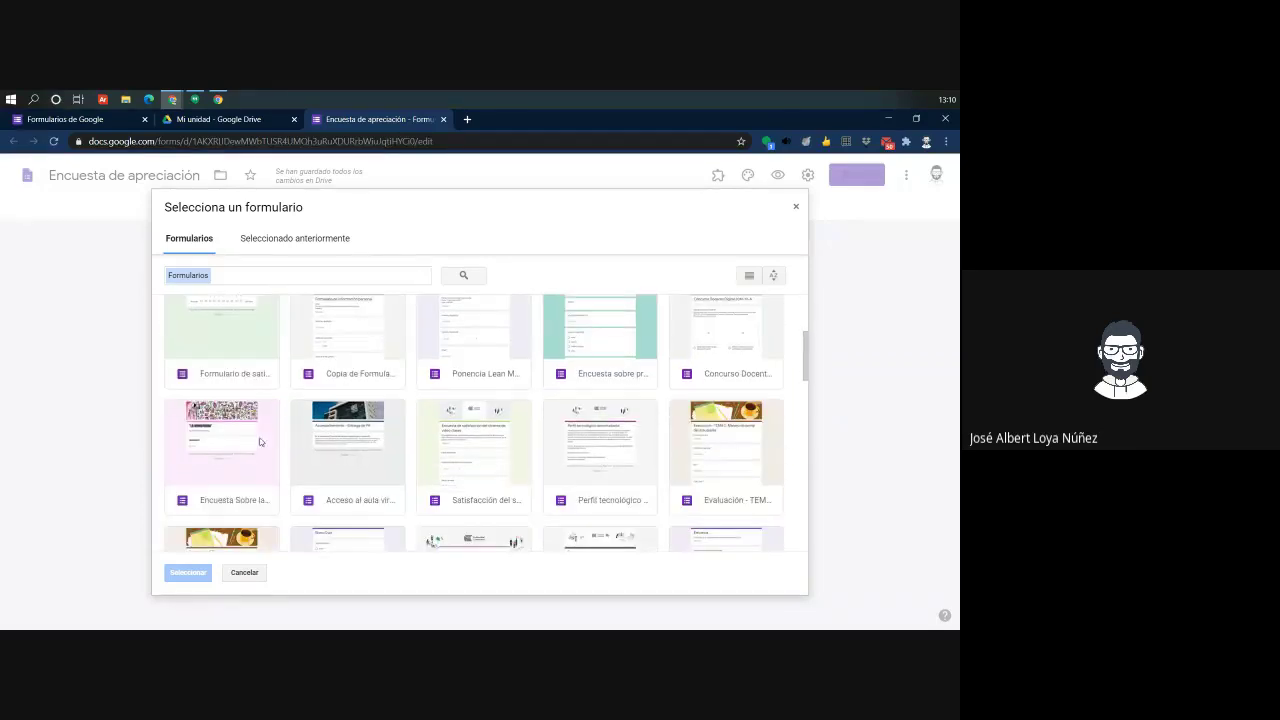
{"action": "scroll", "coordinate": [360, 444], "scroll_direction": "down", "scroll_amount": 1}
{"action": "scroll", "coordinate": [380, 455], "scroll_direction": "up", "scroll_amount": 4}
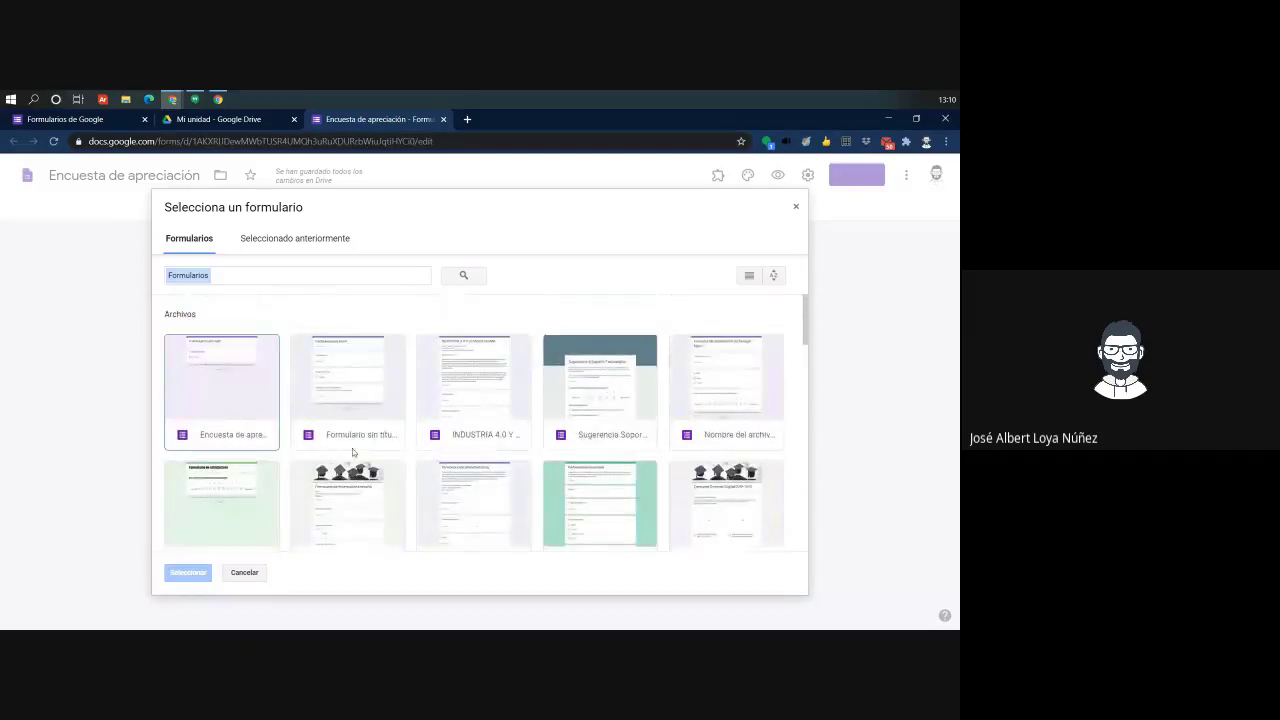
{"action": "left_click", "coordinate": [522, 442]}
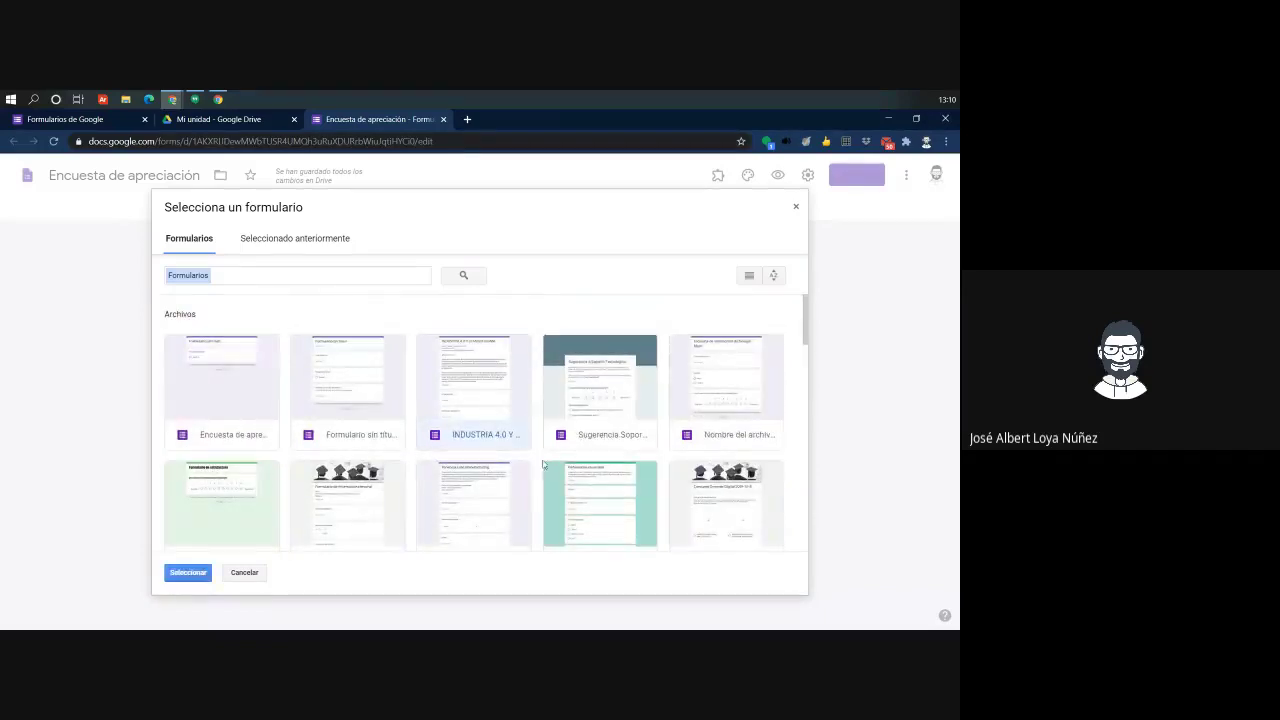
{"action": "left_click", "coordinate": [188, 573]}
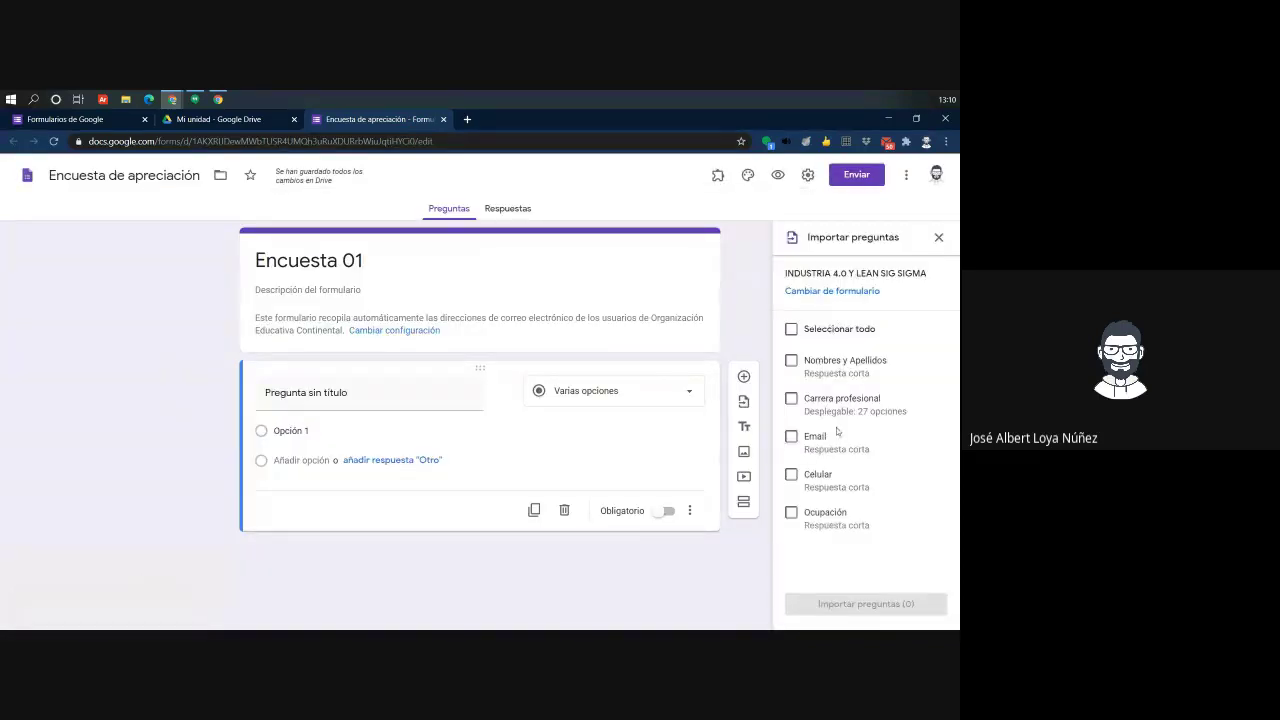
Import only the "Carrera profesional" question from the source form and review its list of options
{"action": "left_click", "coordinate": [791, 398]}
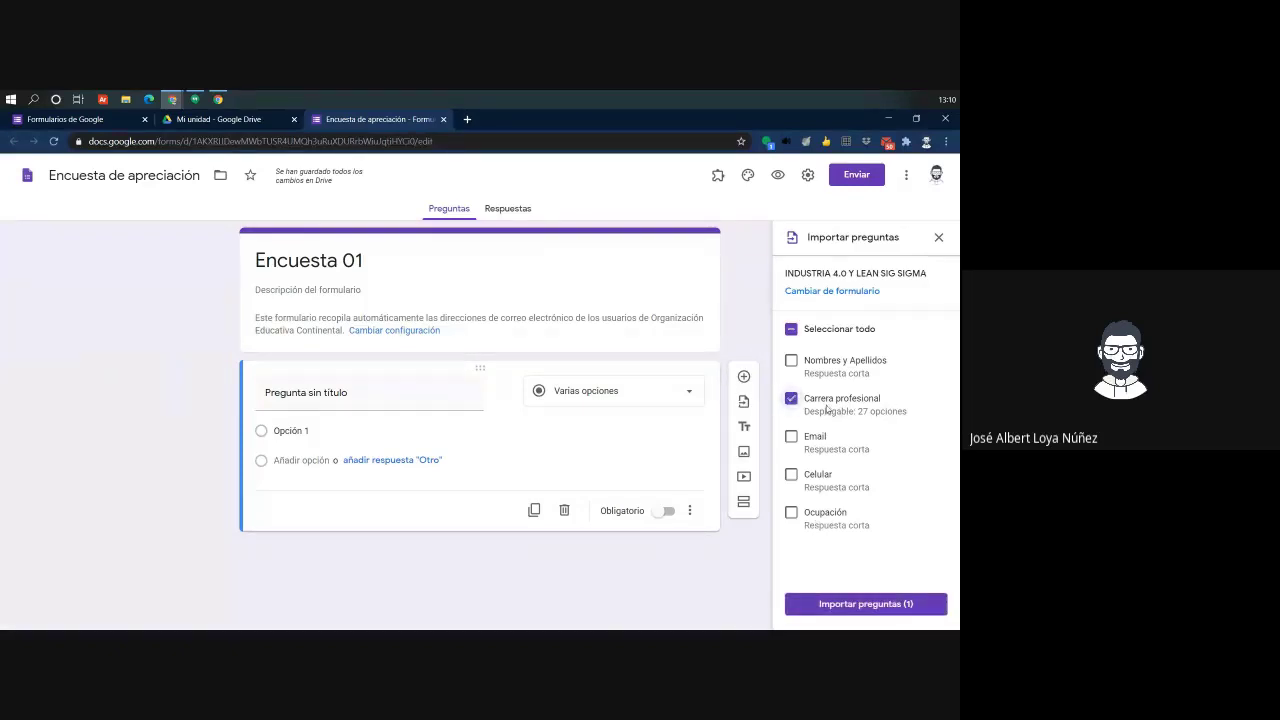
{"action": "left_click", "coordinate": [834, 606]}
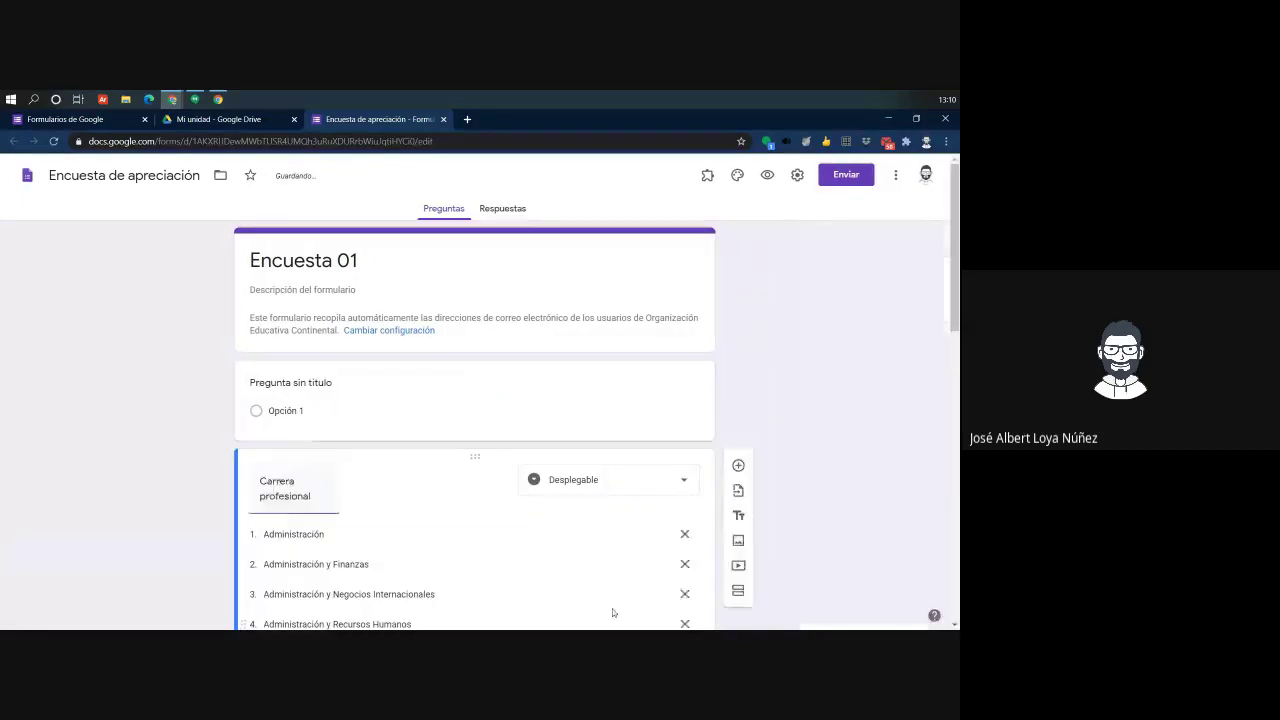
{"action": "scroll", "coordinate": [344, 464], "scroll_direction": "down", "scroll_amount": 1}
{"action": "scroll", "coordinate": [304, 373], "scroll_direction": "down", "scroll_amount": 7}
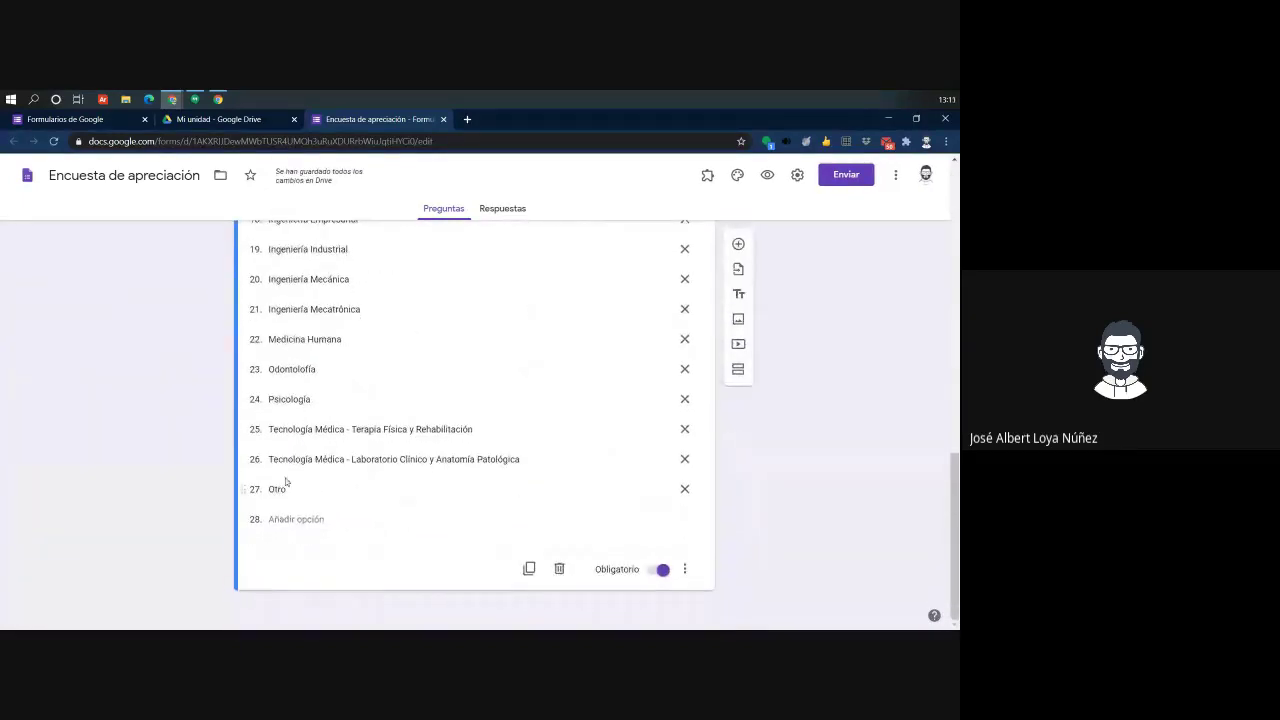
{"action": "scroll", "coordinate": [285, 482], "scroll_direction": "up", "scroll_amount": 8}
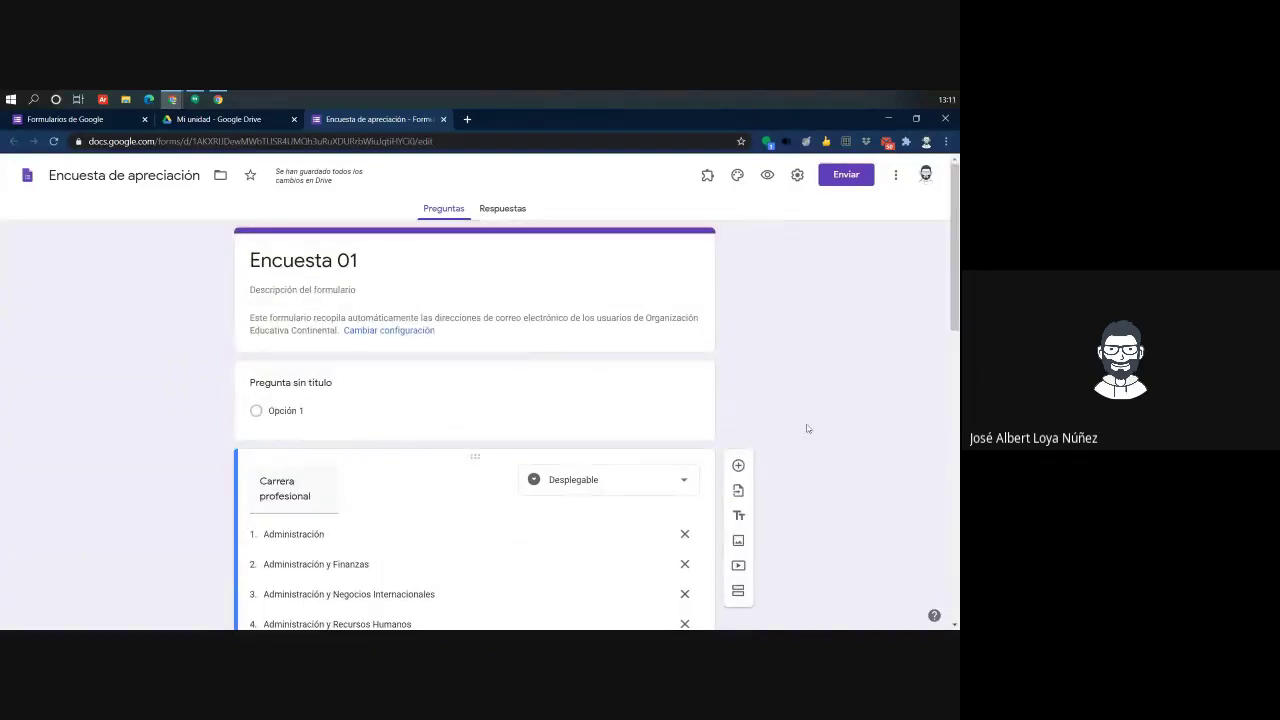
Add a new blank question directly below the untitled first question
{"action": "left_click", "coordinate": [285, 410]}
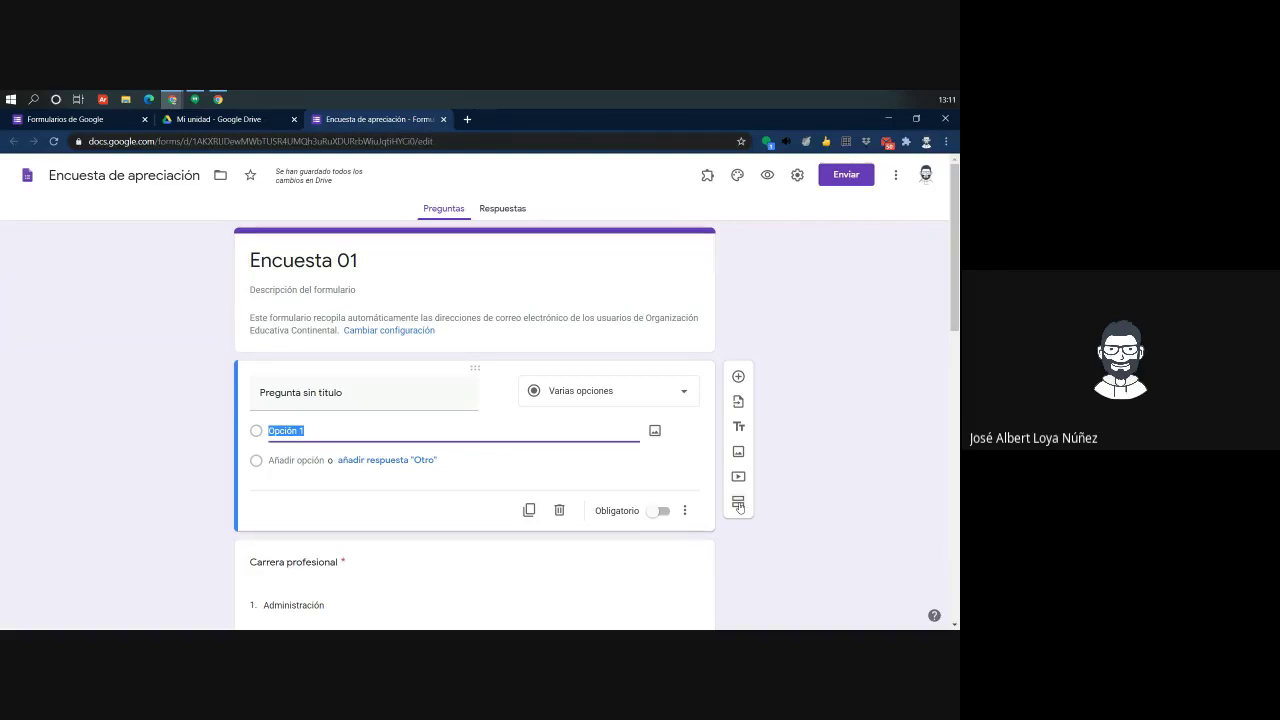
{"action": "key", "text": "alt+Tab"}
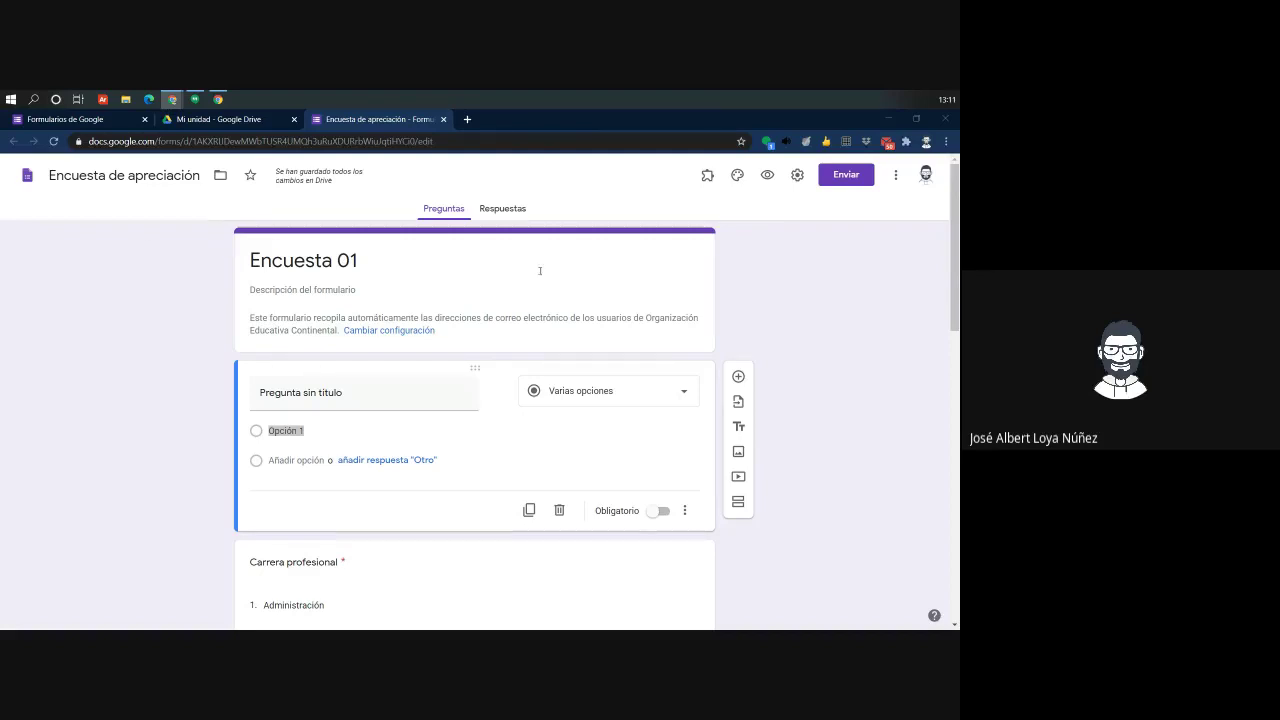
{"action": "left_click", "coordinate": [737, 379]}
{"action": "left_click", "coordinate": [737, 378]}
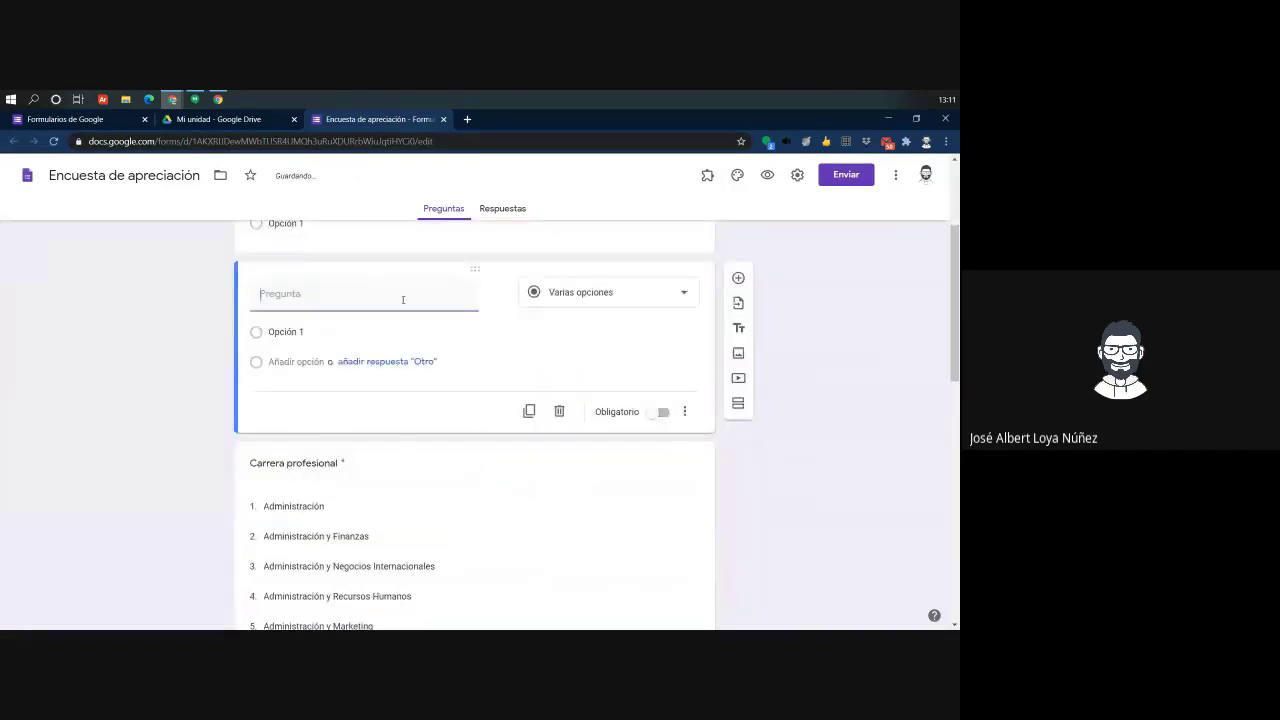
Try the "Párrafo" answer type on the untitled first question, and set it to "Respuesta corta"
{"action": "scroll", "coordinate": [590, 390], "scroll_direction": "up", "scroll_amount": 3}
{"action": "left_click", "coordinate": [572, 404]}
{"action": "left_click", "coordinate": [605, 391]}
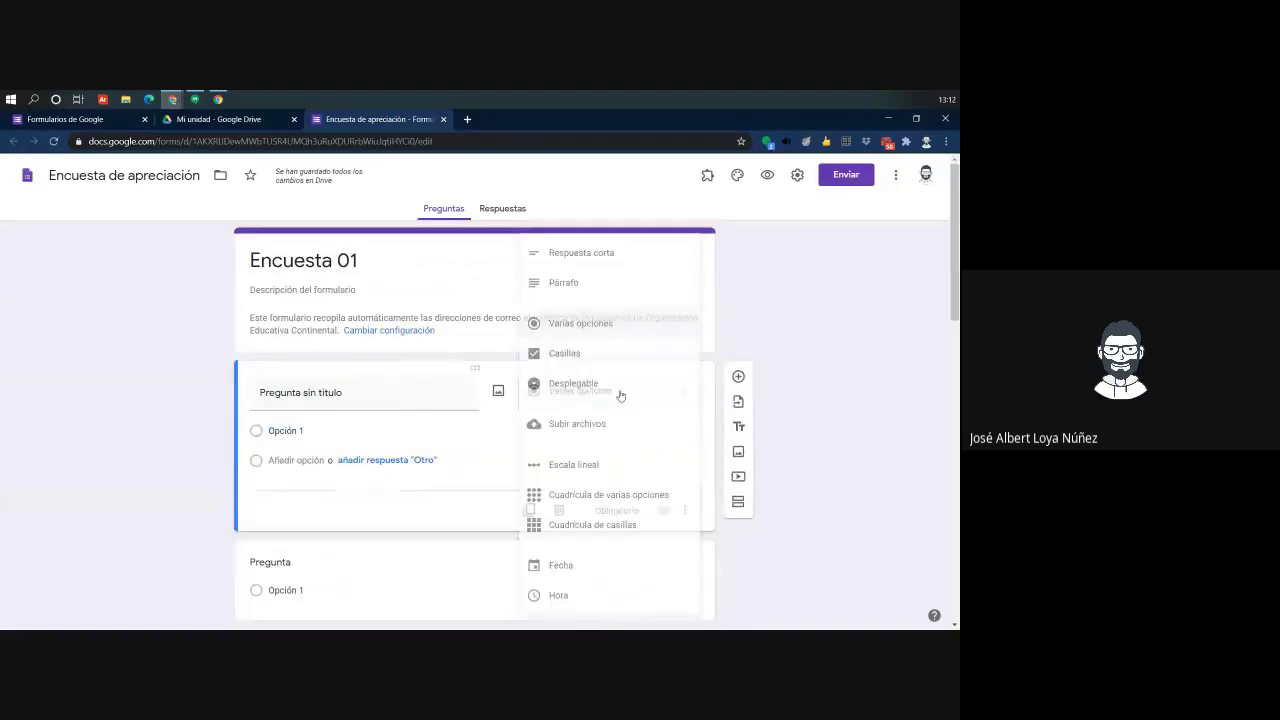
{"action": "left_click", "coordinate": [578, 284]}
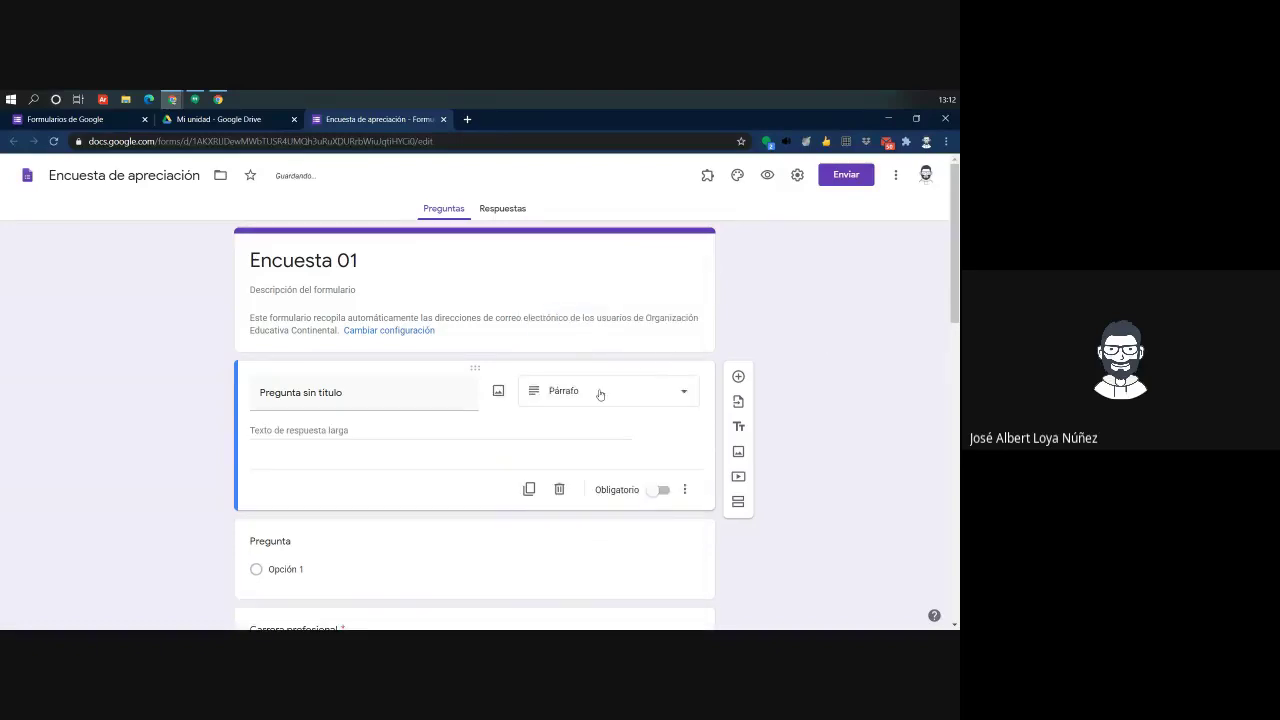
{"action": "left_click", "coordinate": [600, 392]}
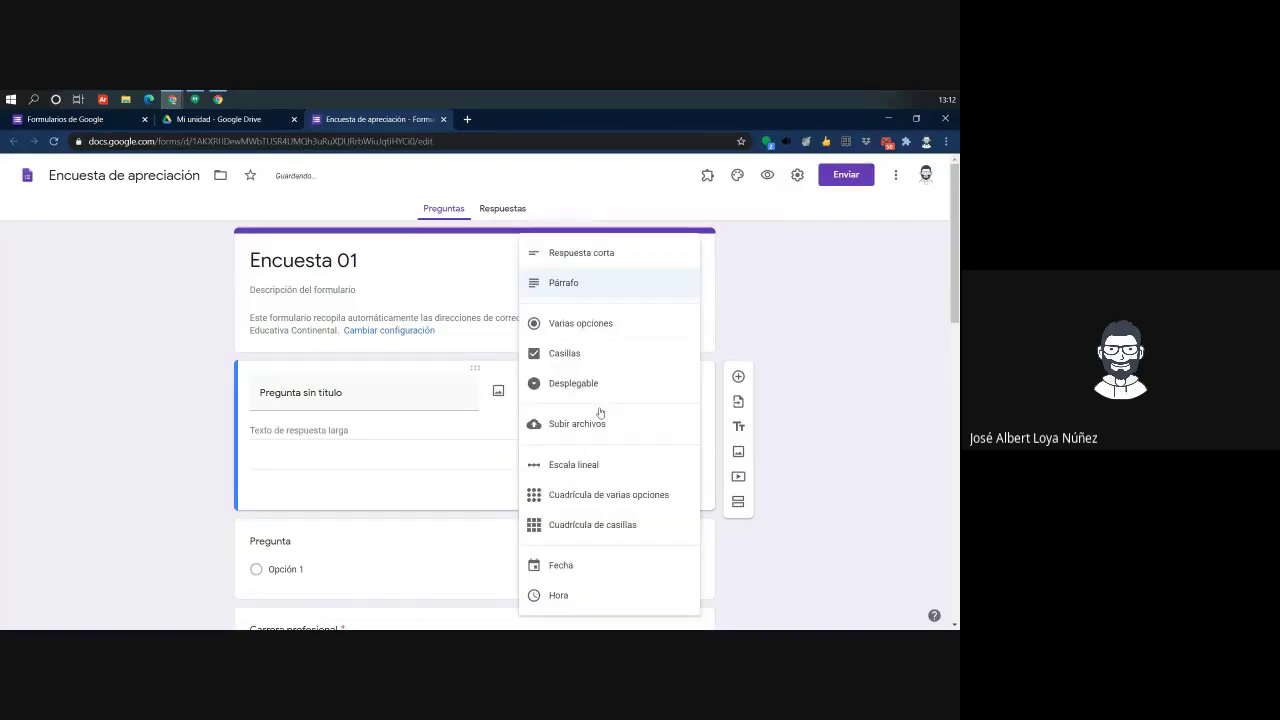
{"action": "left_click", "coordinate": [590, 253]}
Replace the first question's placeholder title with "Nombre"
{"action": "left_click", "coordinate": [317, 396]}
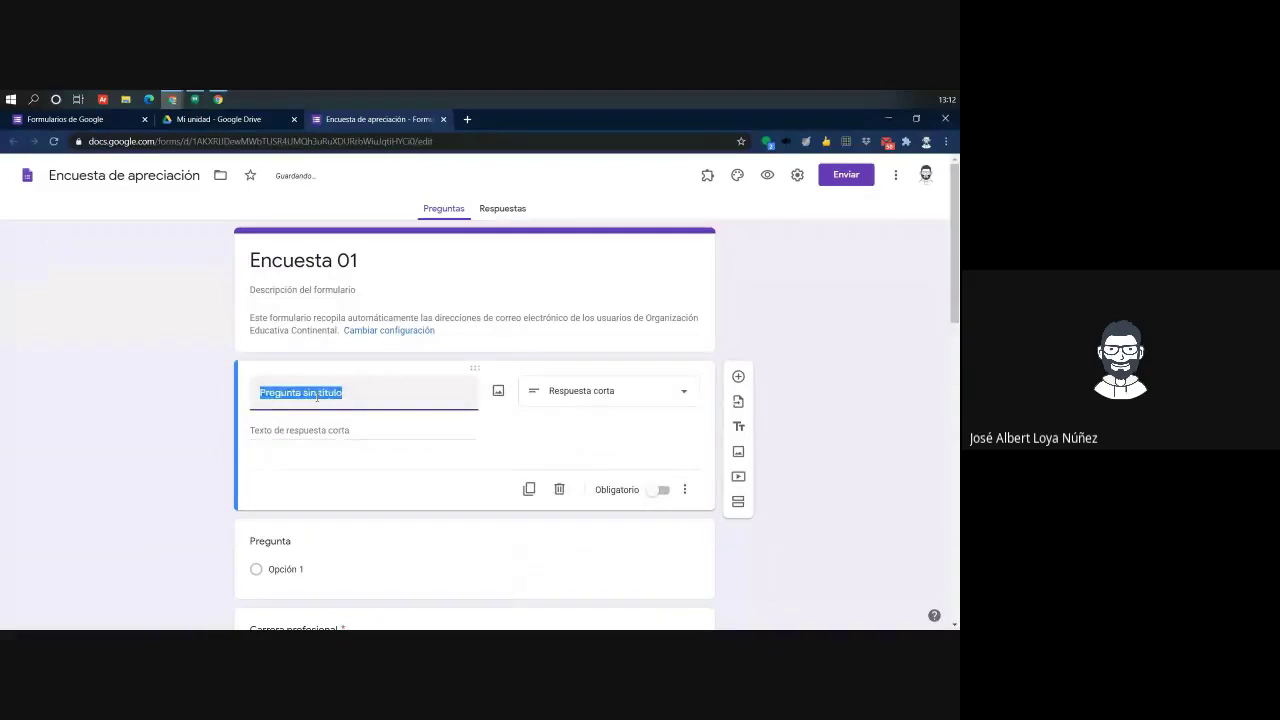
{"action": "type", "text": "N"}
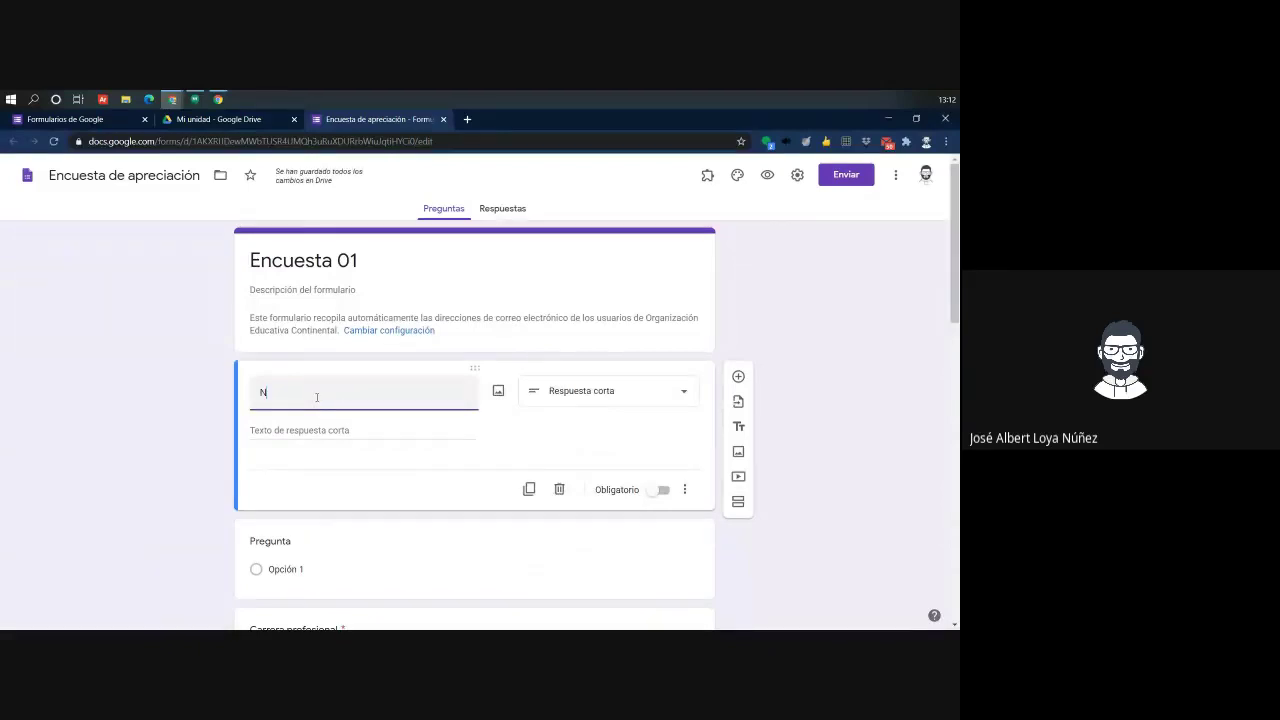
{"action": "type", "text": "ombre"}
{"action": "left_click", "coordinate": [720, 357]}
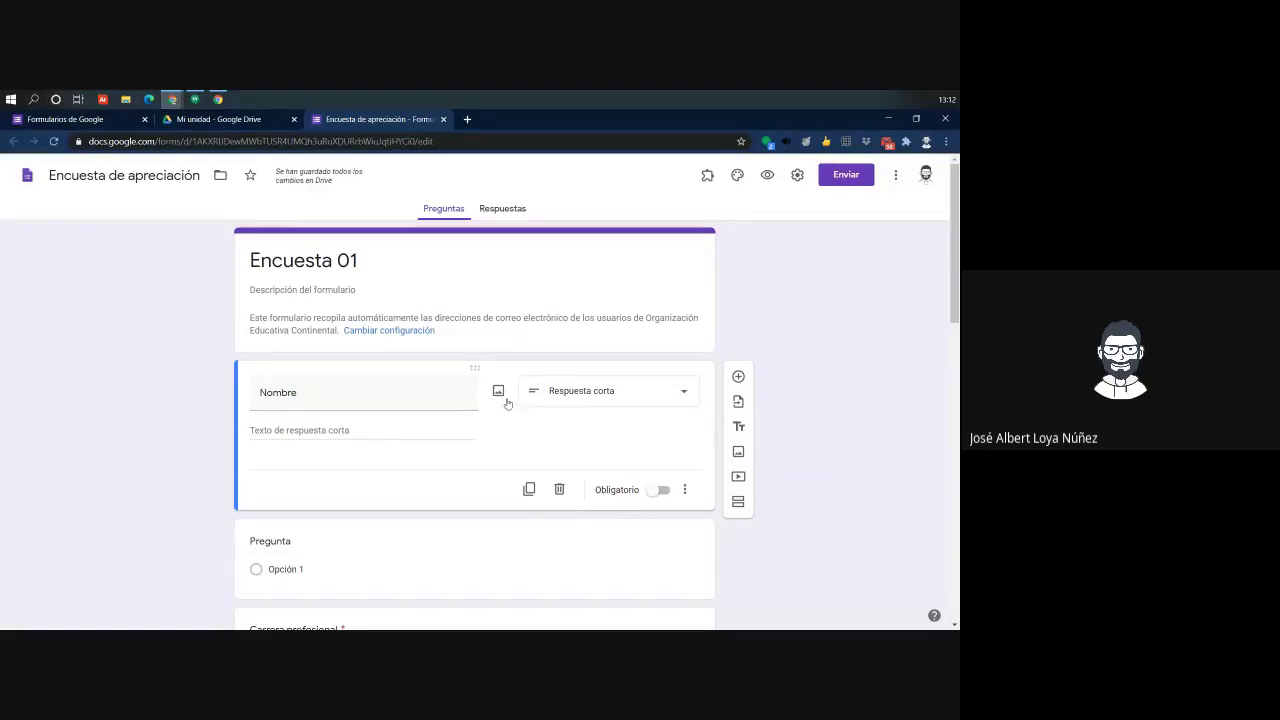
Add response validation to the "Nombre" question, with type "Texto" and condition "Dirección de correo electrónico"
{"action": "scroll", "coordinate": [300, 434], "scroll_direction": "down", "scroll_amount": 2}
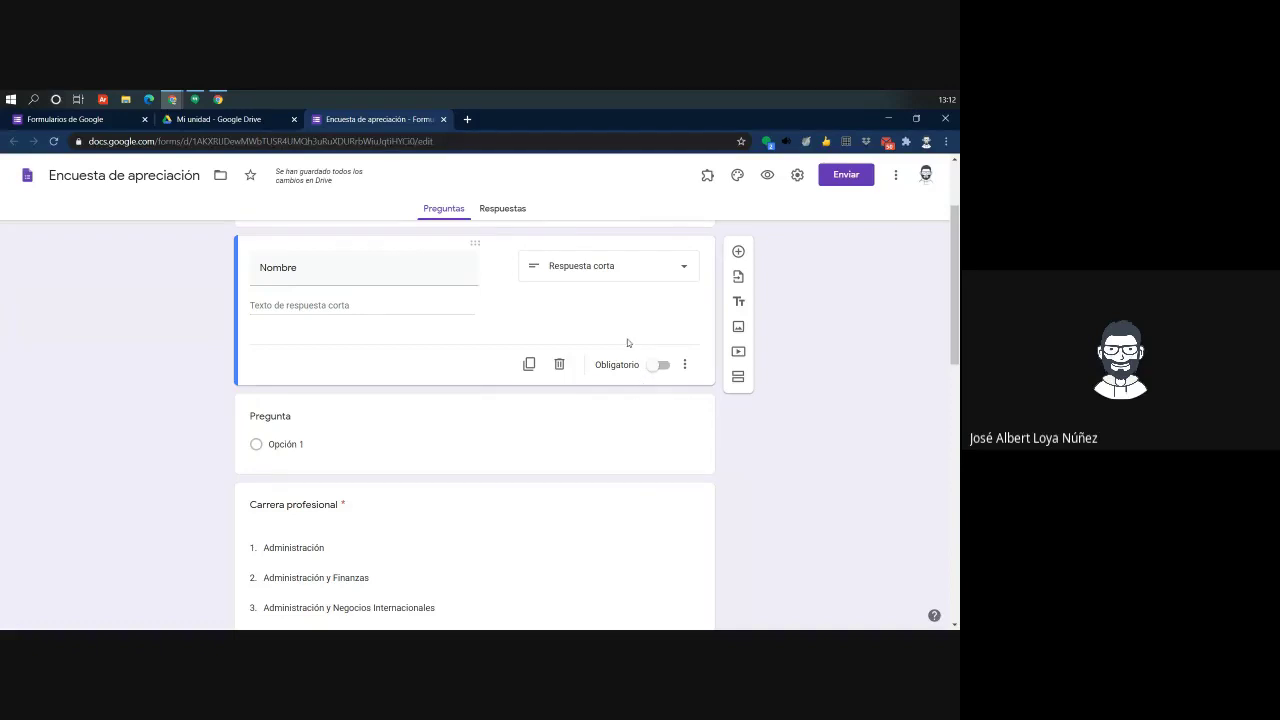
{"action": "left_click", "coordinate": [685, 364]}
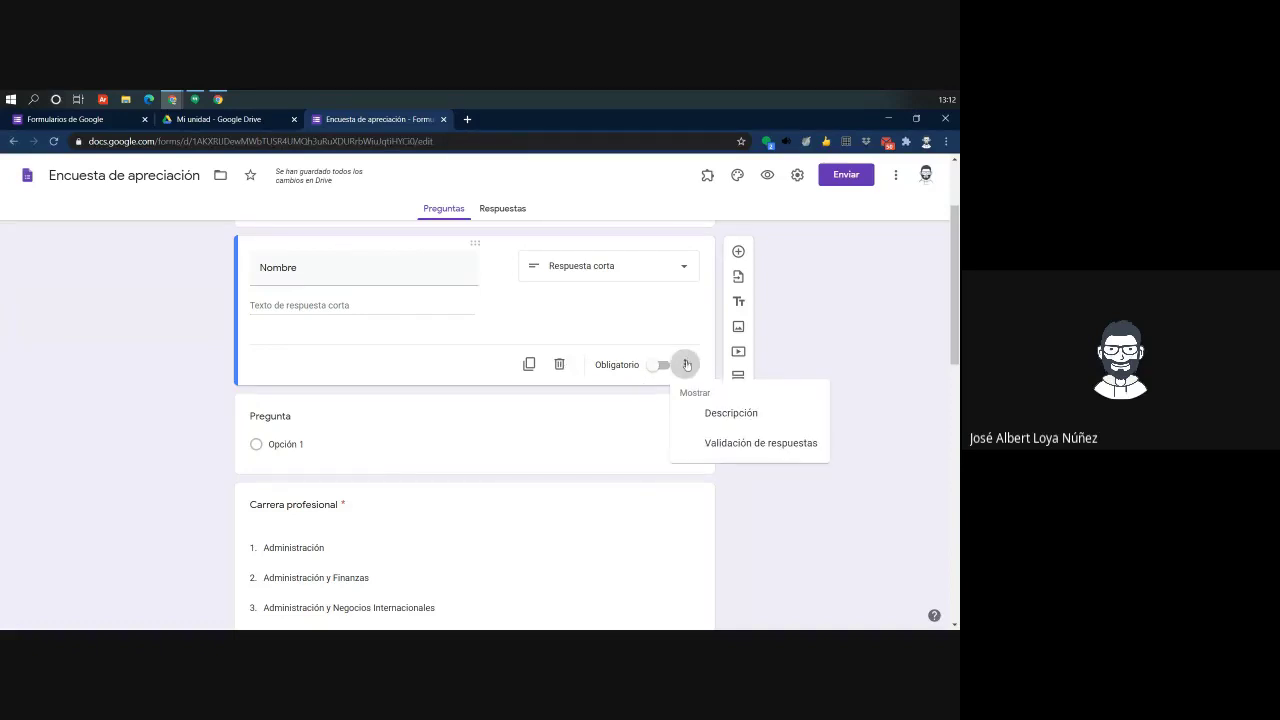
{"action": "left_click", "coordinate": [760, 444]}
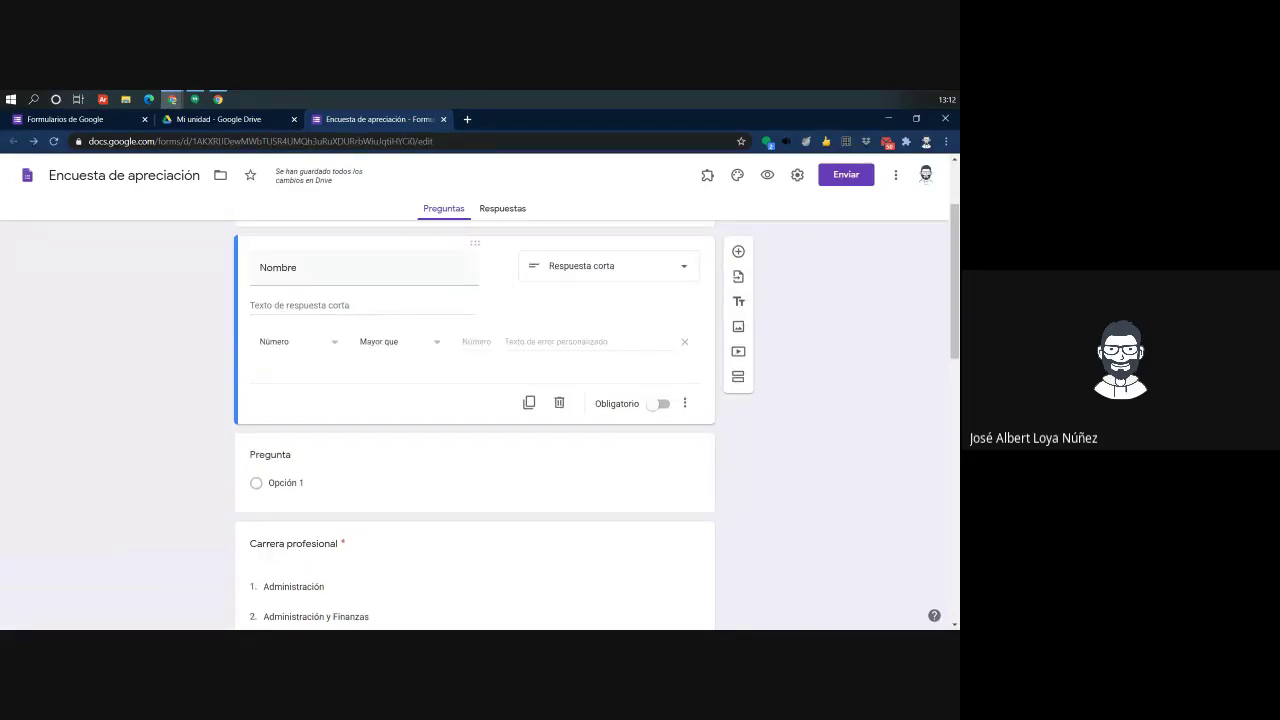
{"action": "left_click", "coordinate": [332, 344]}
{"action": "left_click", "coordinate": [372, 342]}
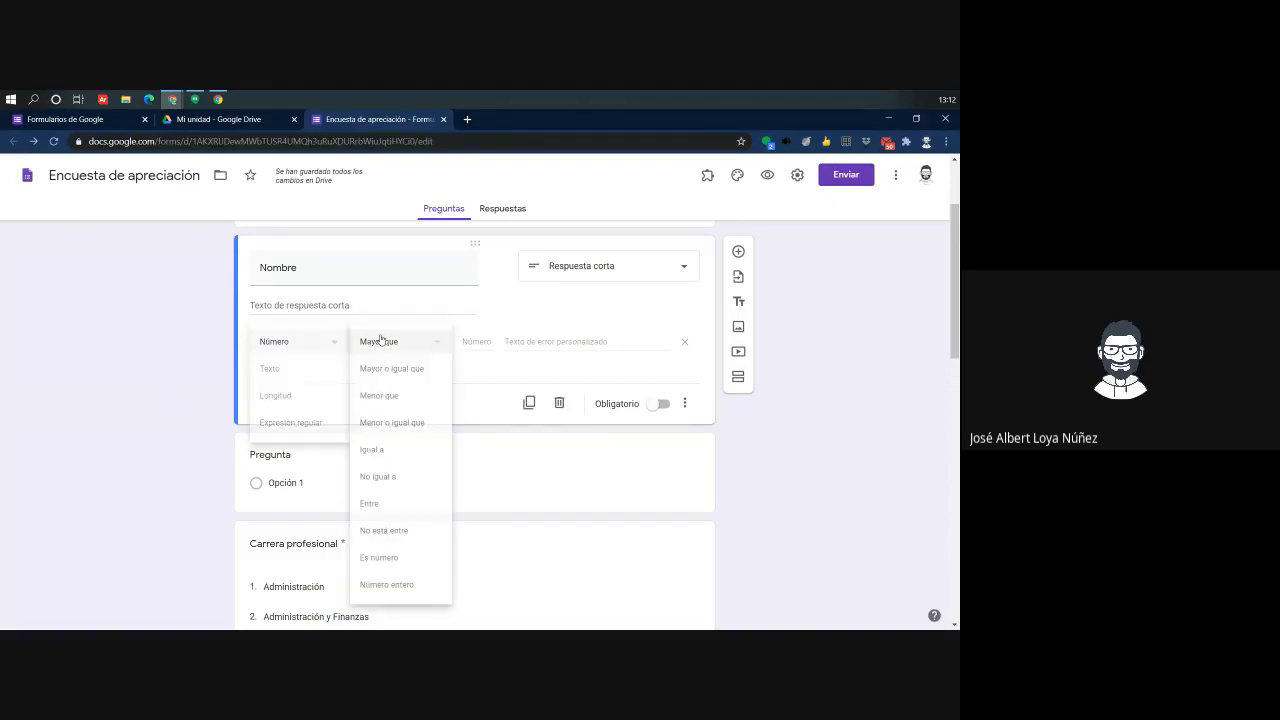
{"action": "left_click", "coordinate": [318, 341]}
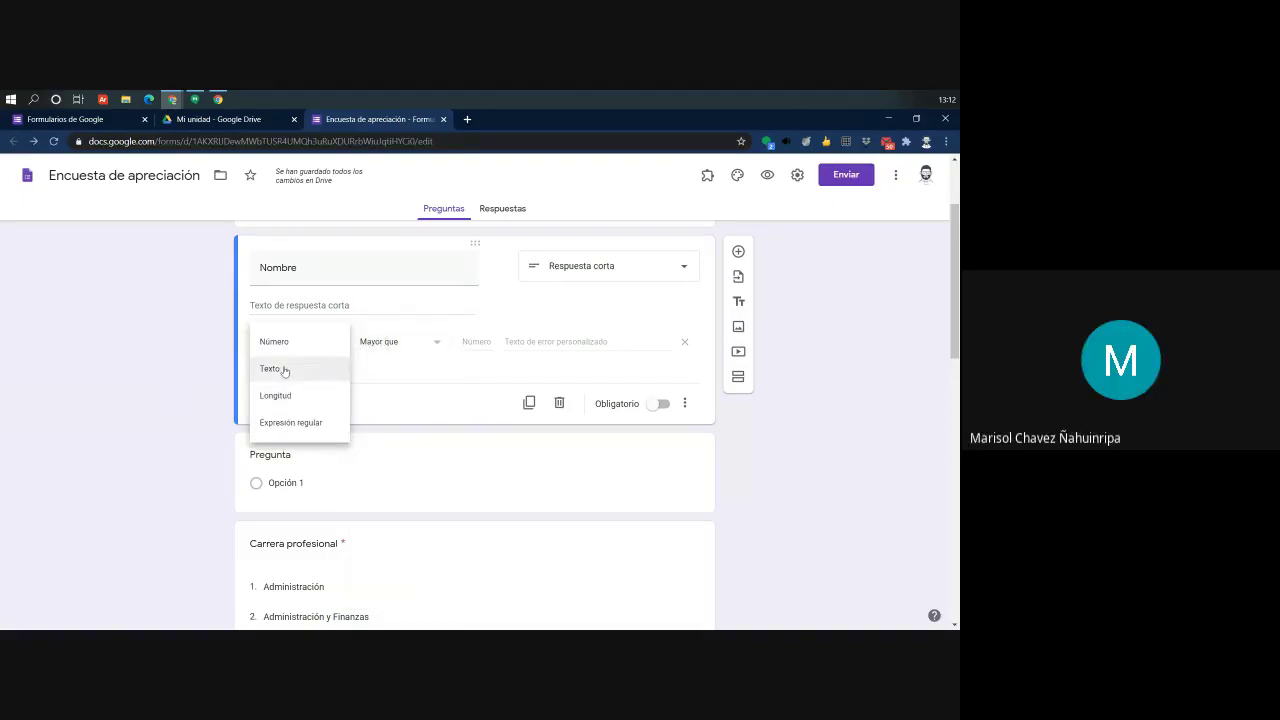
{"action": "left_click", "coordinate": [297, 370]}
{"action": "left_click", "coordinate": [420, 344]}
{"action": "left_click", "coordinate": [448, 398]}
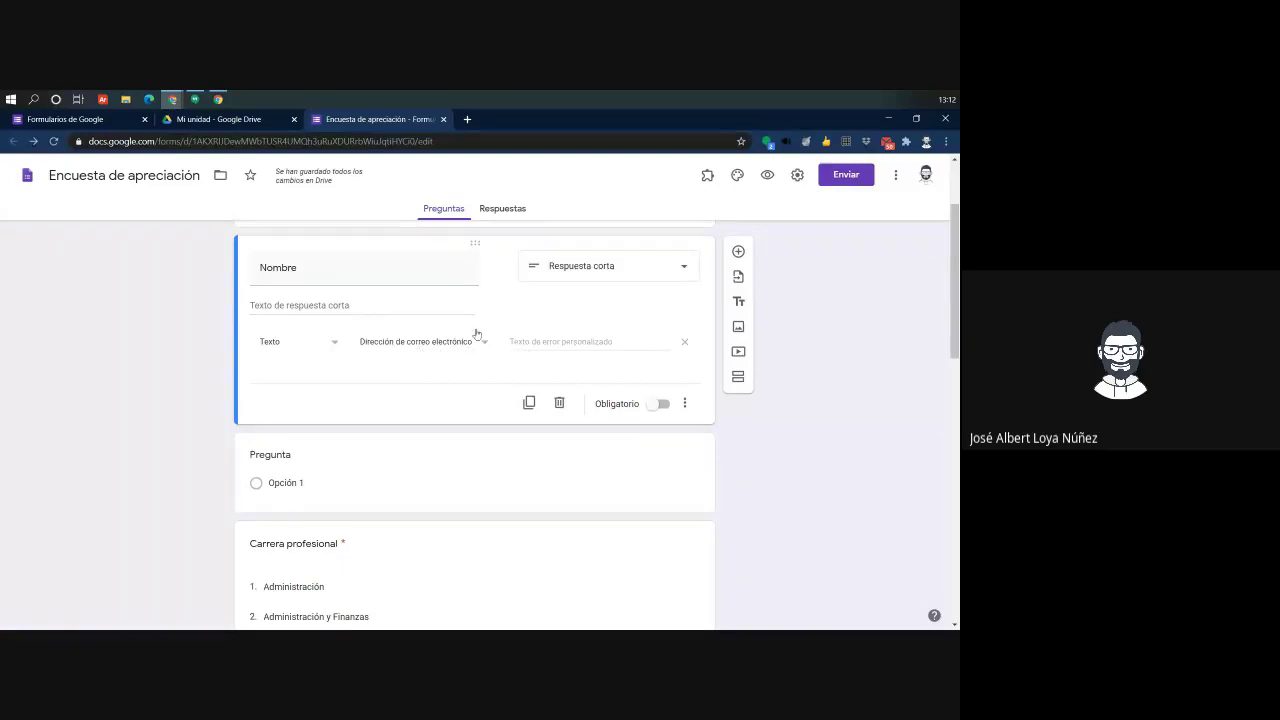
Preview the form, test the "Nombre" validation with the answer "sssssssssssssss", and leave the preview without saving
{"action": "left_click", "coordinate": [768, 178]}
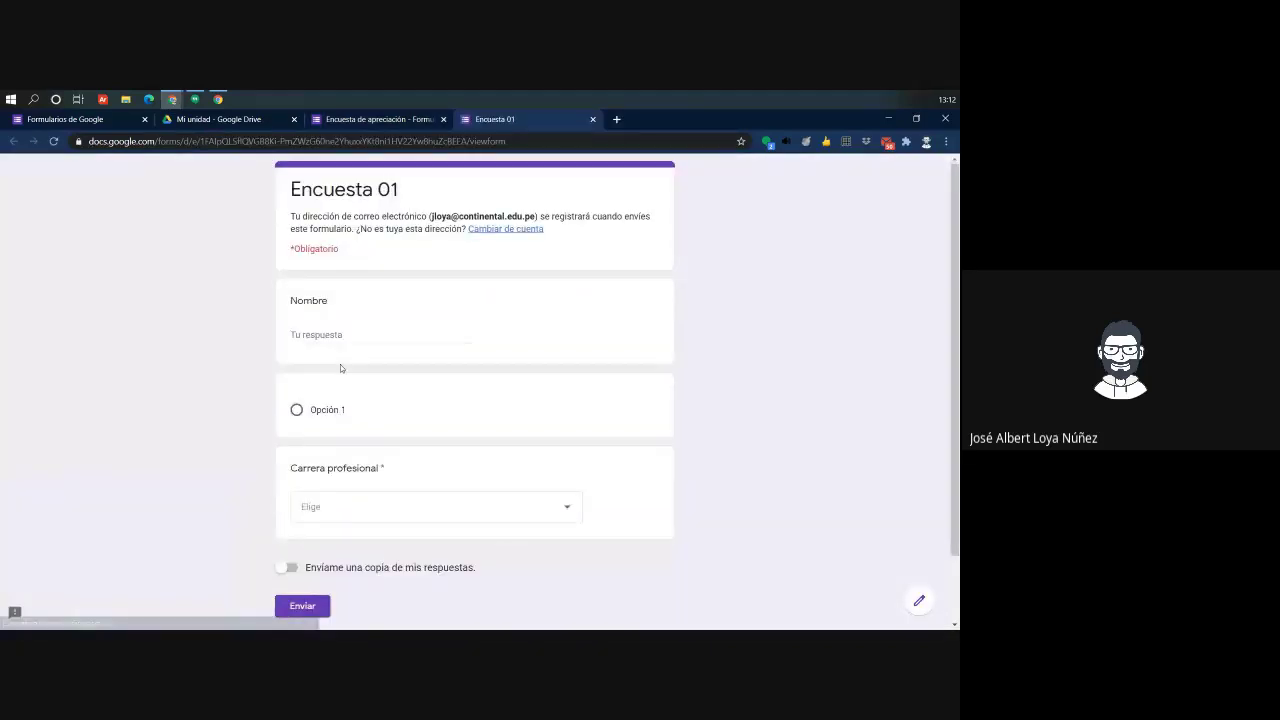
{"action": "left_click", "coordinate": [347, 335]}
{"action": "type", "text": "sssssssssssssss"}
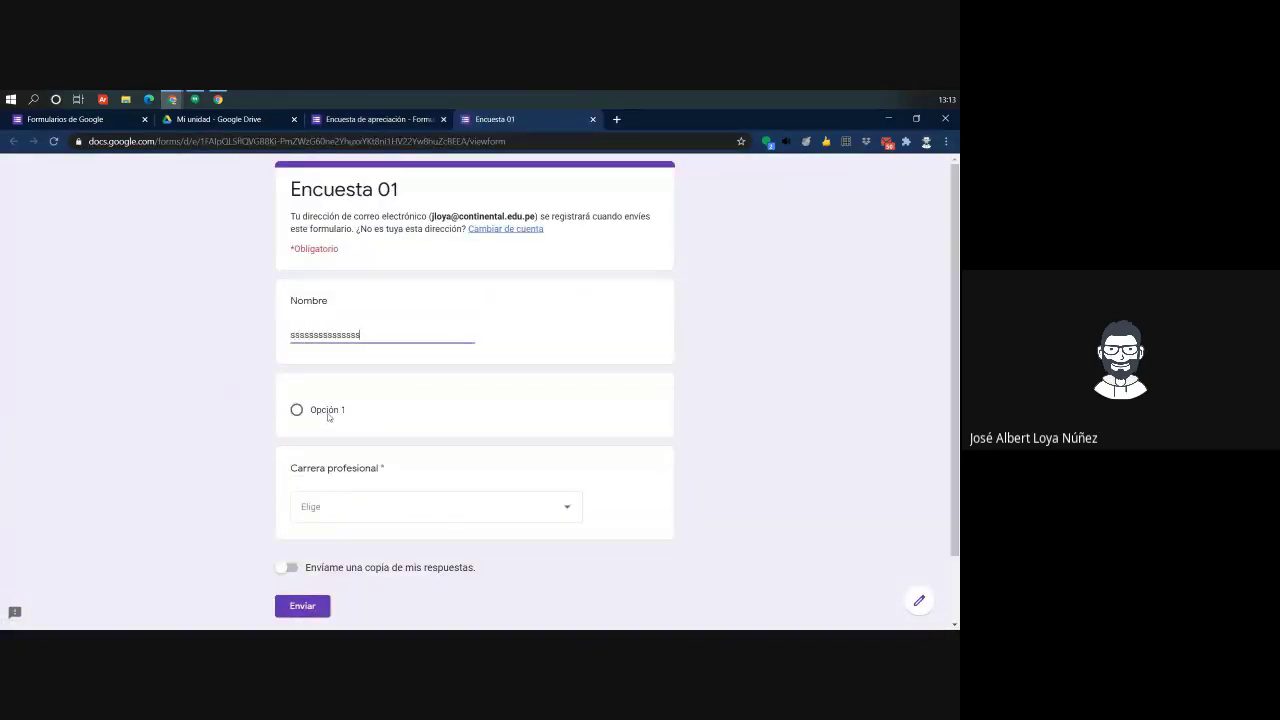
{"action": "left_click", "coordinate": [331, 419]}
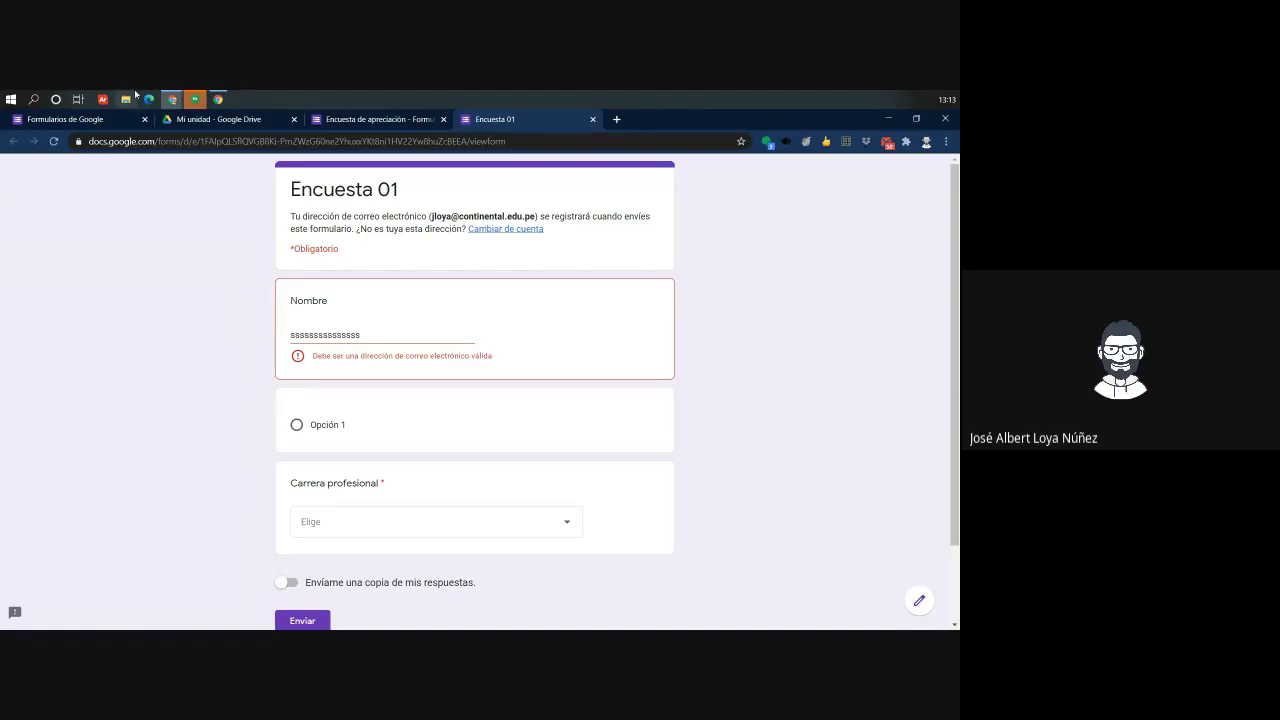
{"action": "left_click", "coordinate": [593, 120]}
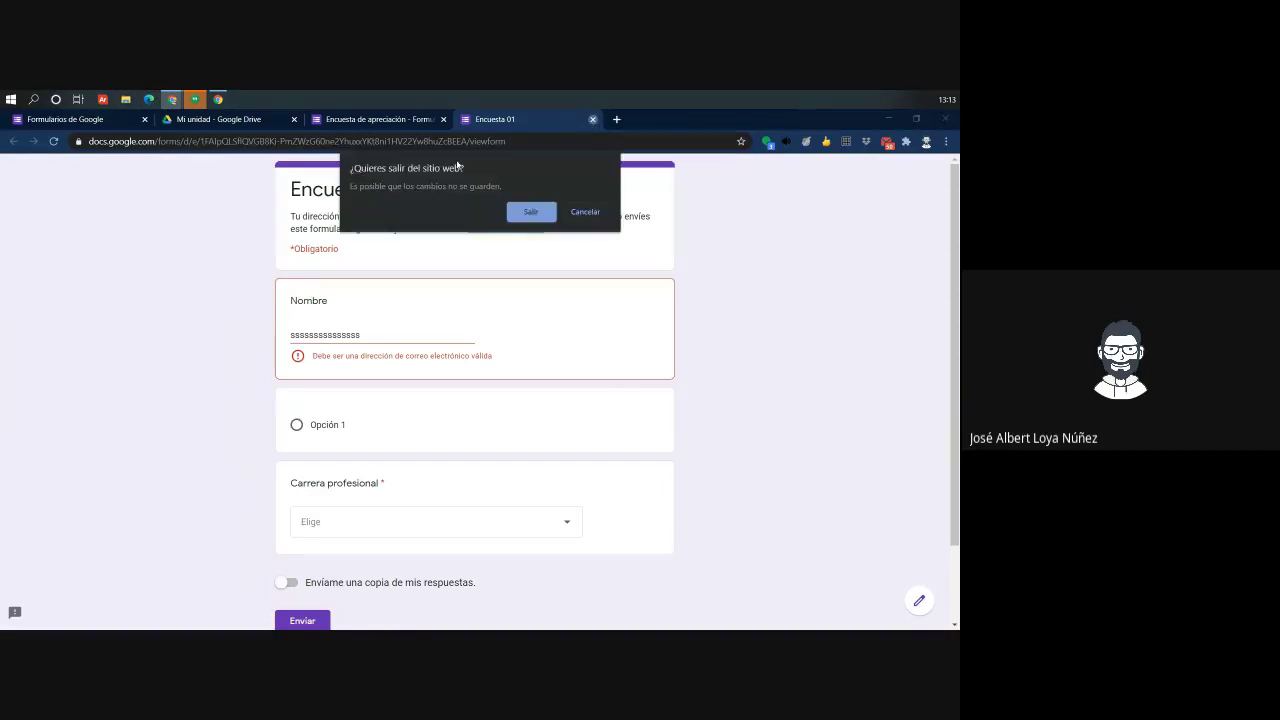
{"action": "left_click", "coordinate": [528, 208]}
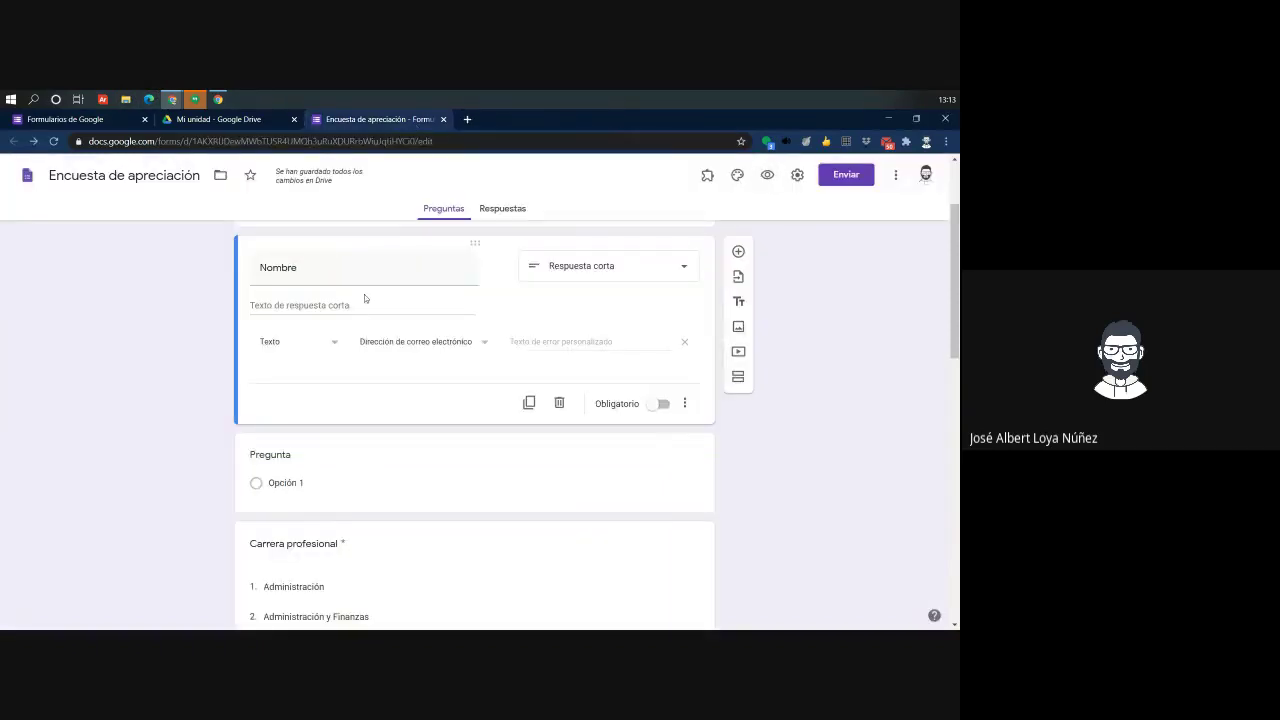
Give the untitled second question the title "Sexo"
{"action": "scroll", "coordinate": [366, 369], "scroll_direction": "down", "scroll_amount": 4}
{"action": "scroll", "coordinate": [366, 371], "scroll_direction": "up", "scroll_amount": 4}
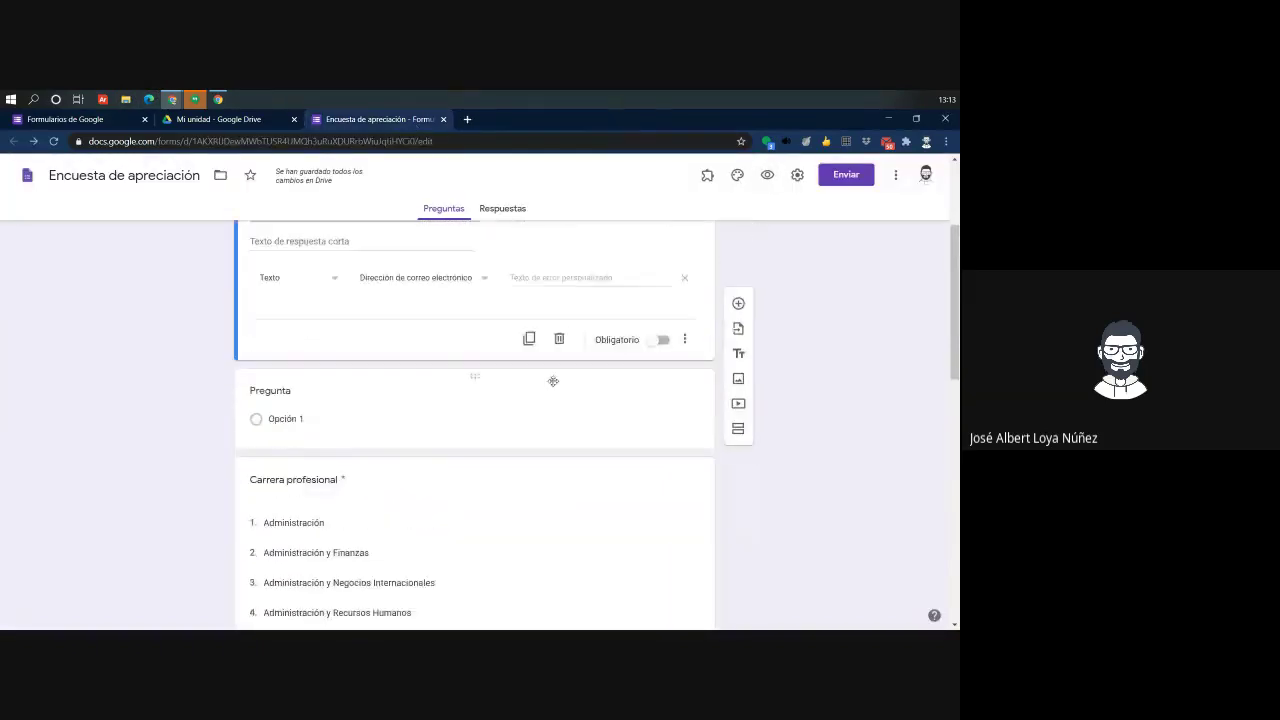
{"action": "scroll", "coordinate": [383, 313], "scroll_direction": "up", "scroll_amount": 1}
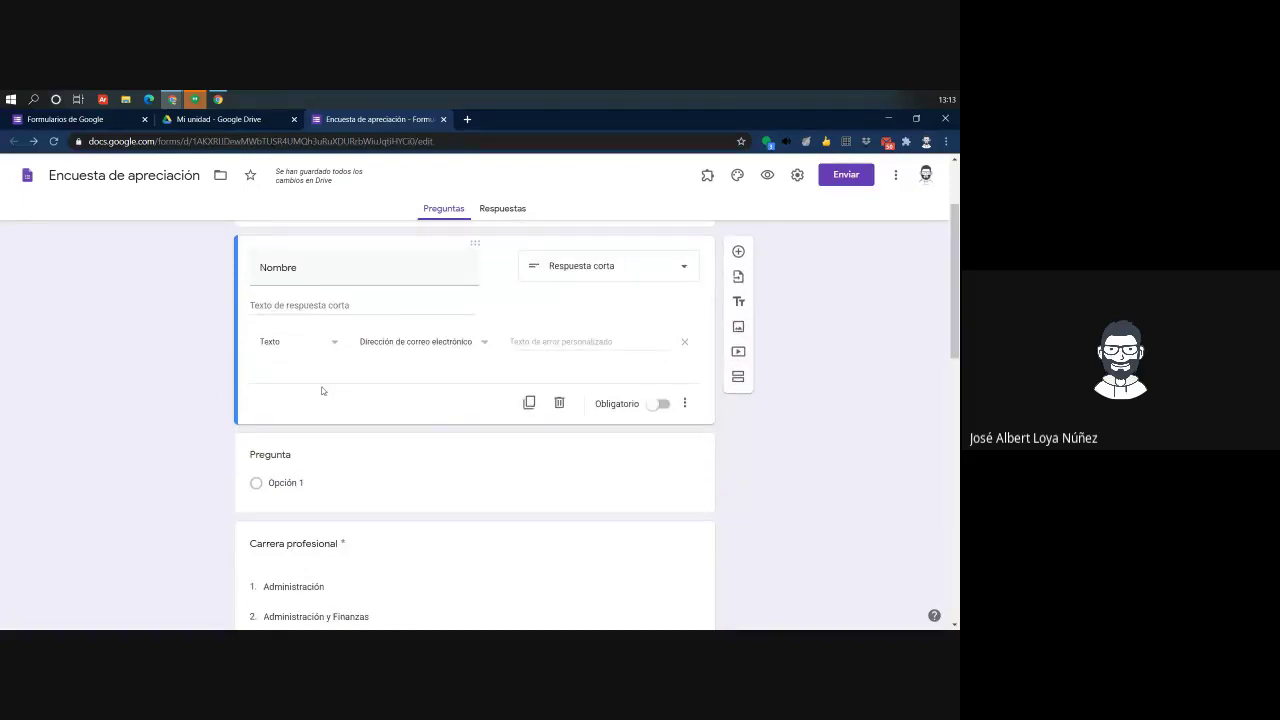
{"action": "left_click", "coordinate": [345, 445]}
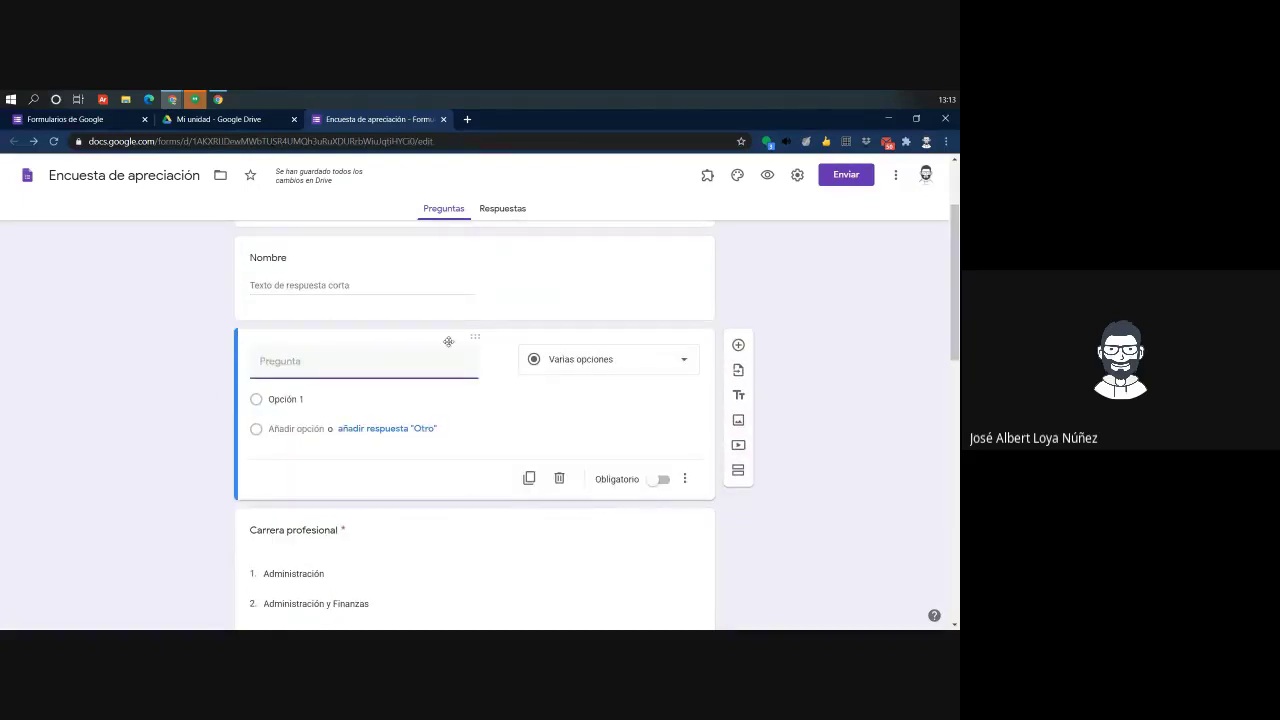
{"action": "scroll", "coordinate": [450, 370], "scroll_direction": "up", "scroll_amount": 1}
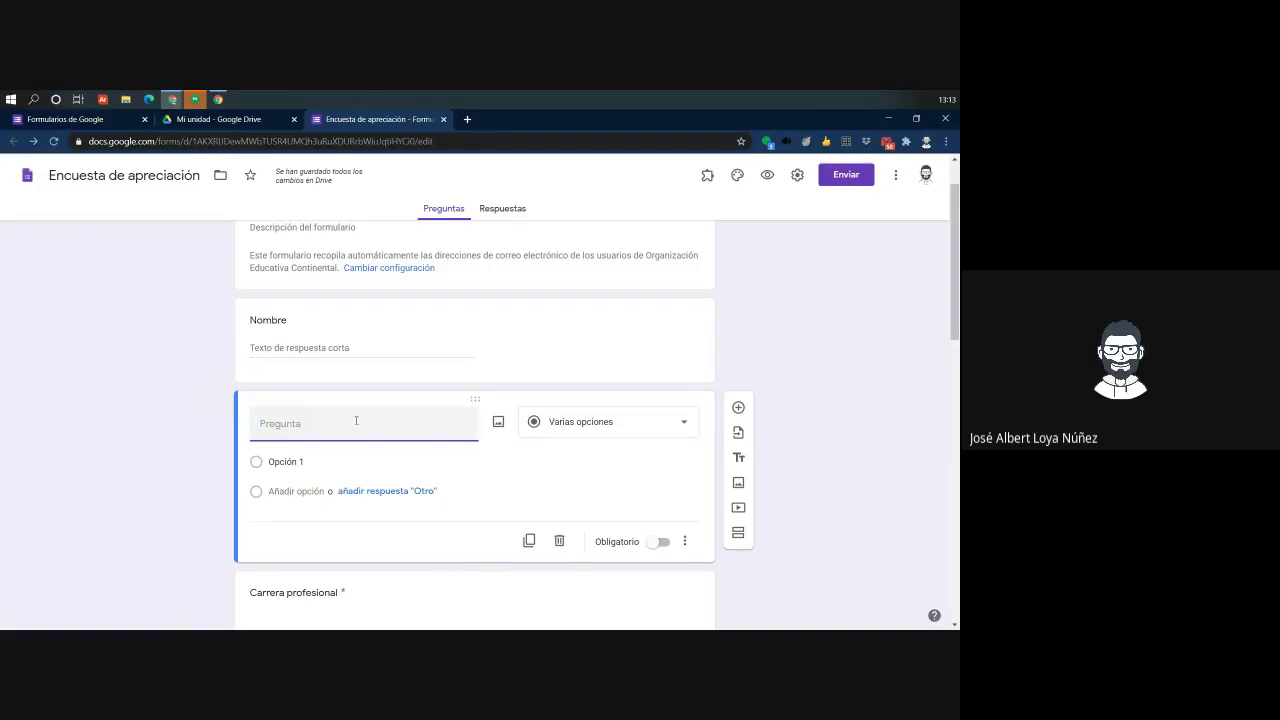
{"action": "type", "text": "Sex"}
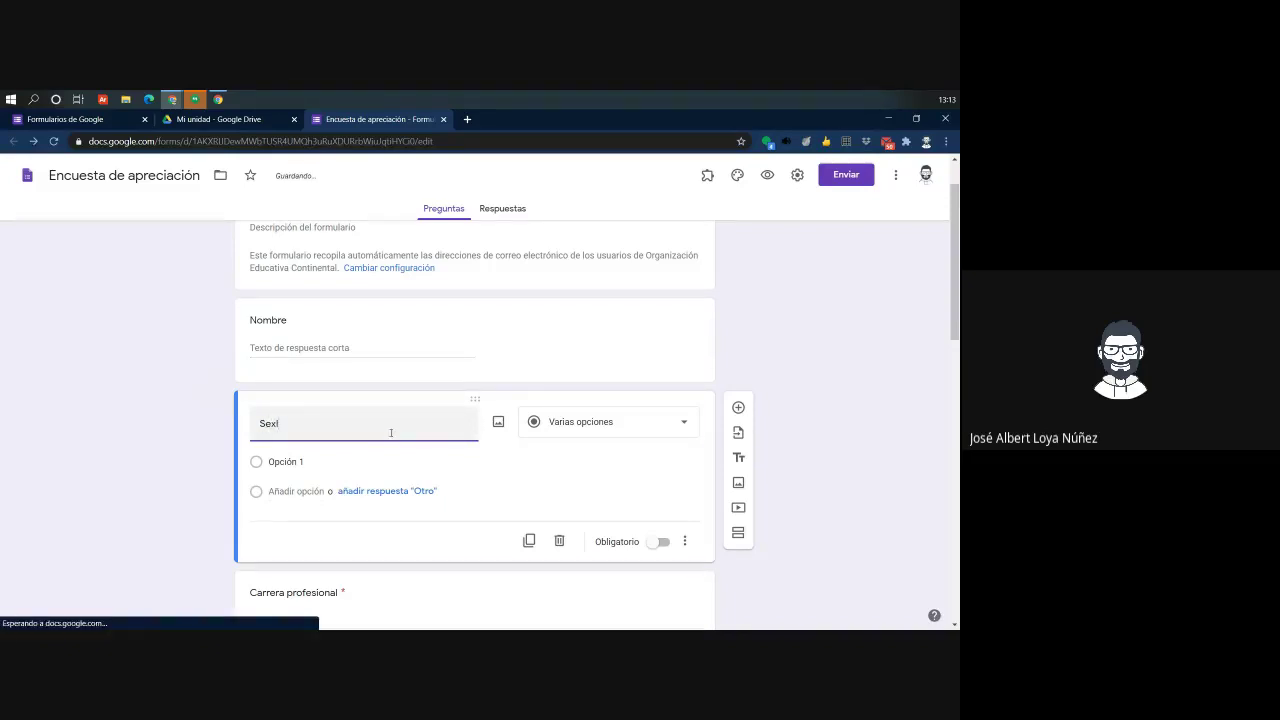
{"action": "type", "text": "o"}
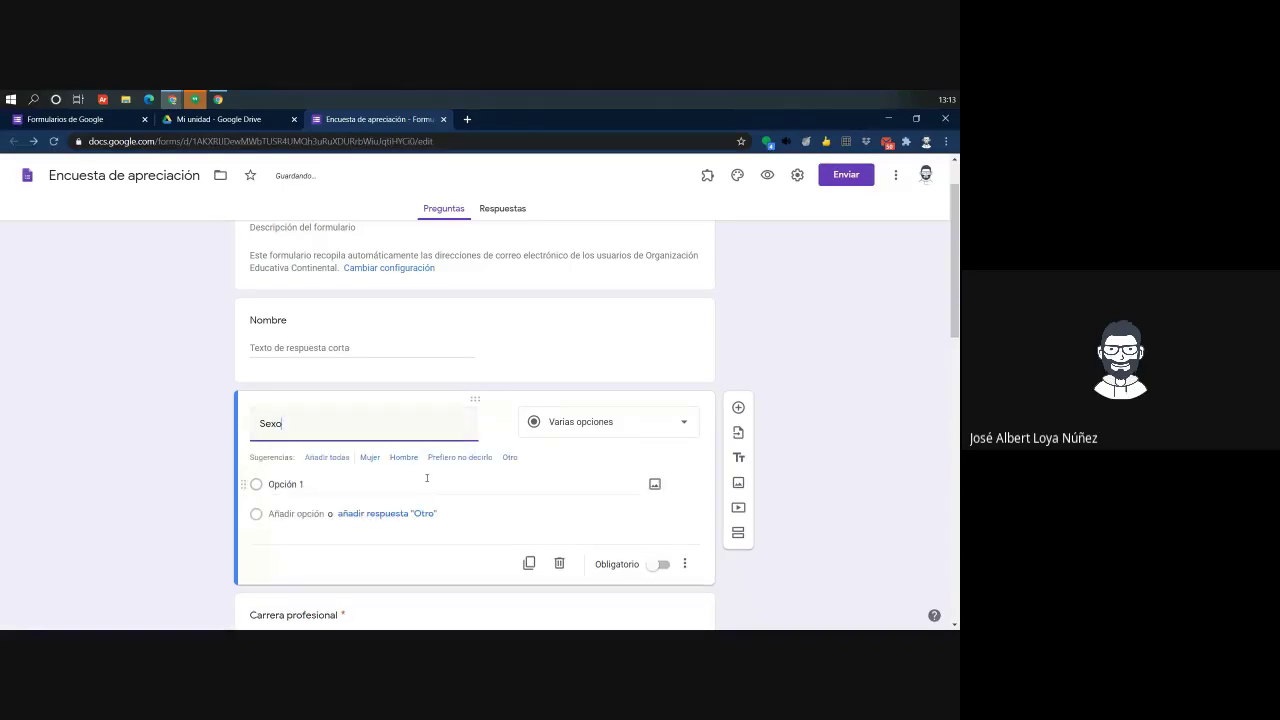
Add the suggested options "Mujer" and "Hombre" to the "Sexo" question, and remove the option "Prefiero no decirlo"
{"action": "scroll", "coordinate": [296, 463], "scroll_direction": "down", "scroll_amount": 1}
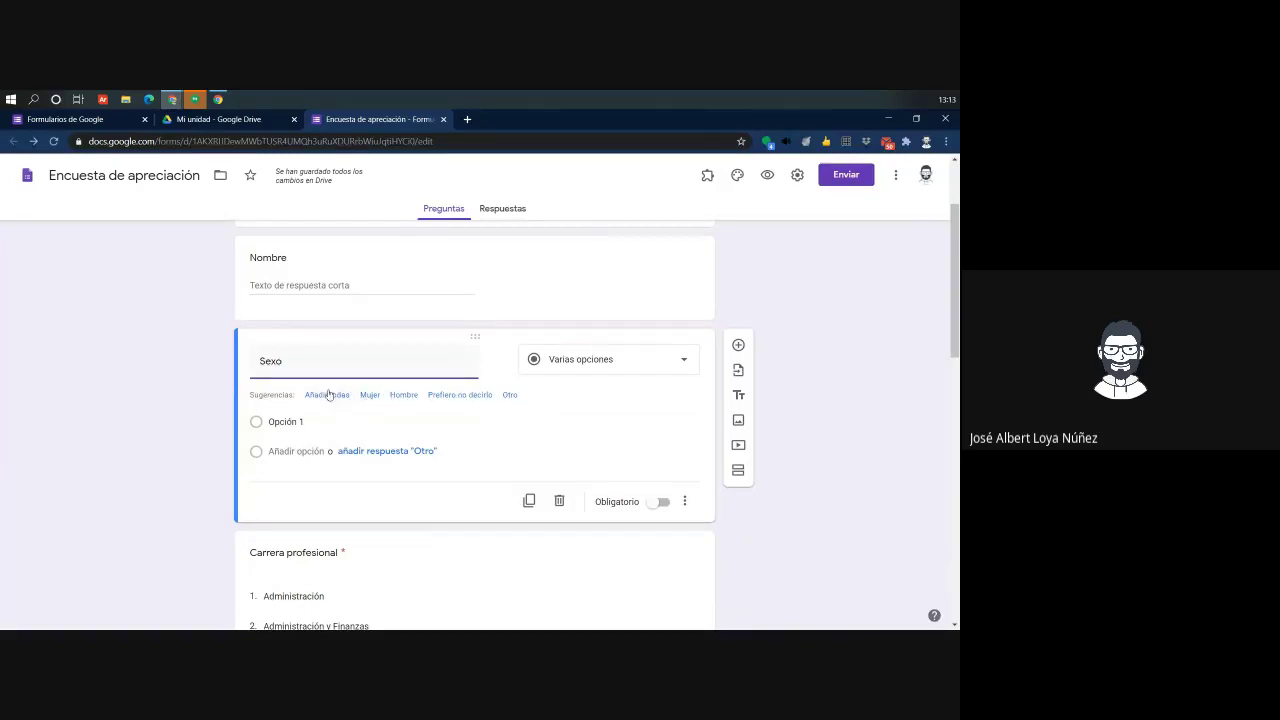
{"action": "left_click", "coordinate": [371, 395]}
{"action": "left_click", "coordinate": [398, 395]}
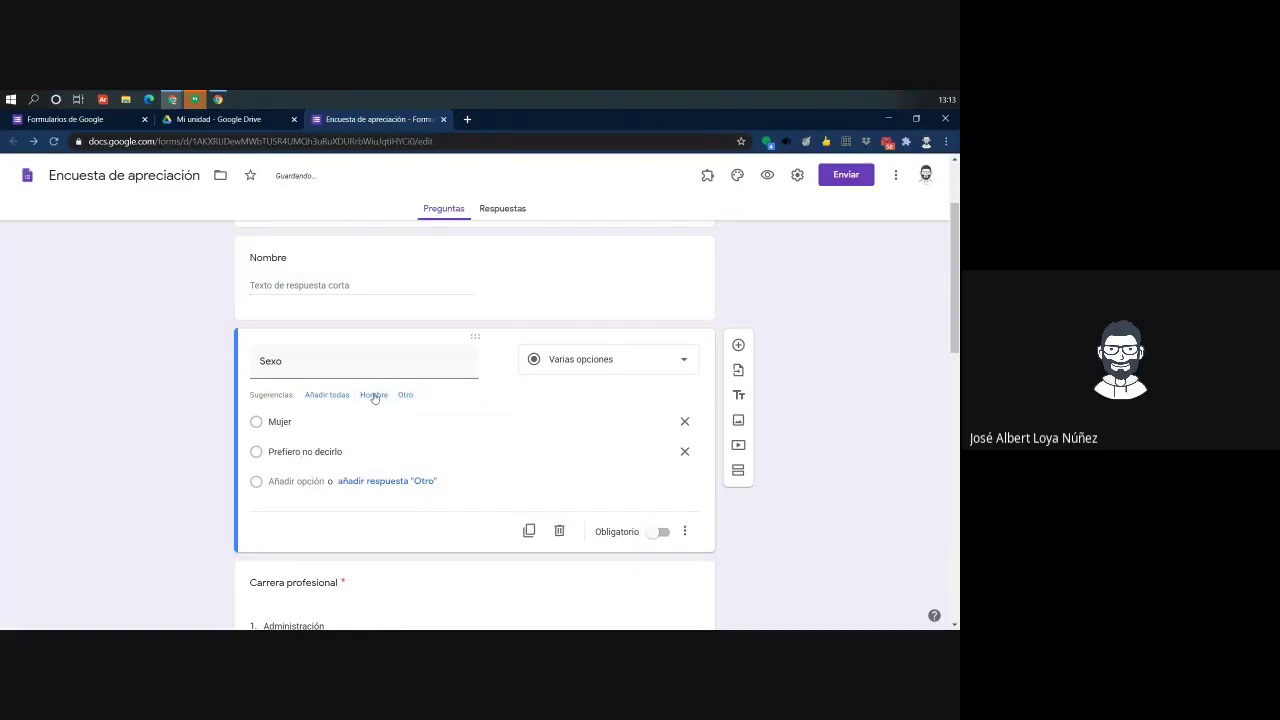
{"action": "left_click", "coordinate": [372, 395]}
{"action": "left_click", "coordinate": [684, 444]}
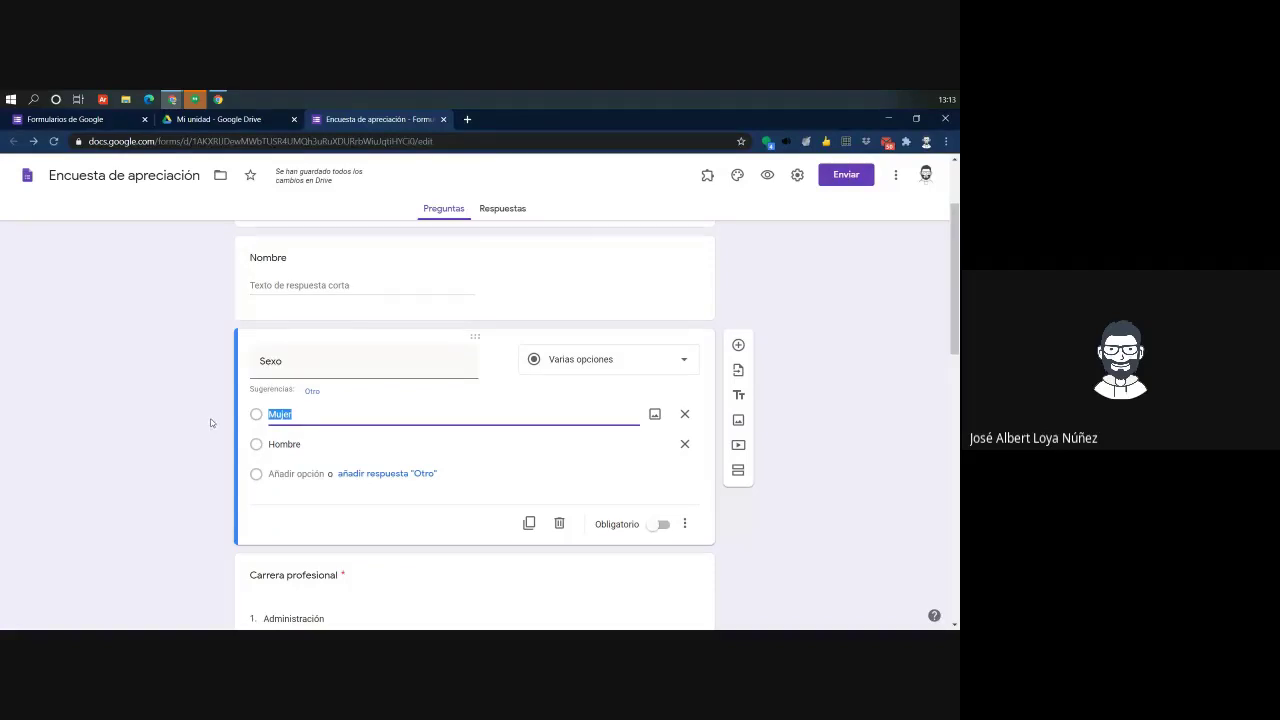
Remove the response validation from the "Nombre" question
{"action": "left_click", "coordinate": [189, 357]}
{"action": "scroll", "coordinate": [226, 357], "scroll_direction": "up", "scroll_amount": 2}
{"action": "left_click", "coordinate": [314, 391]}
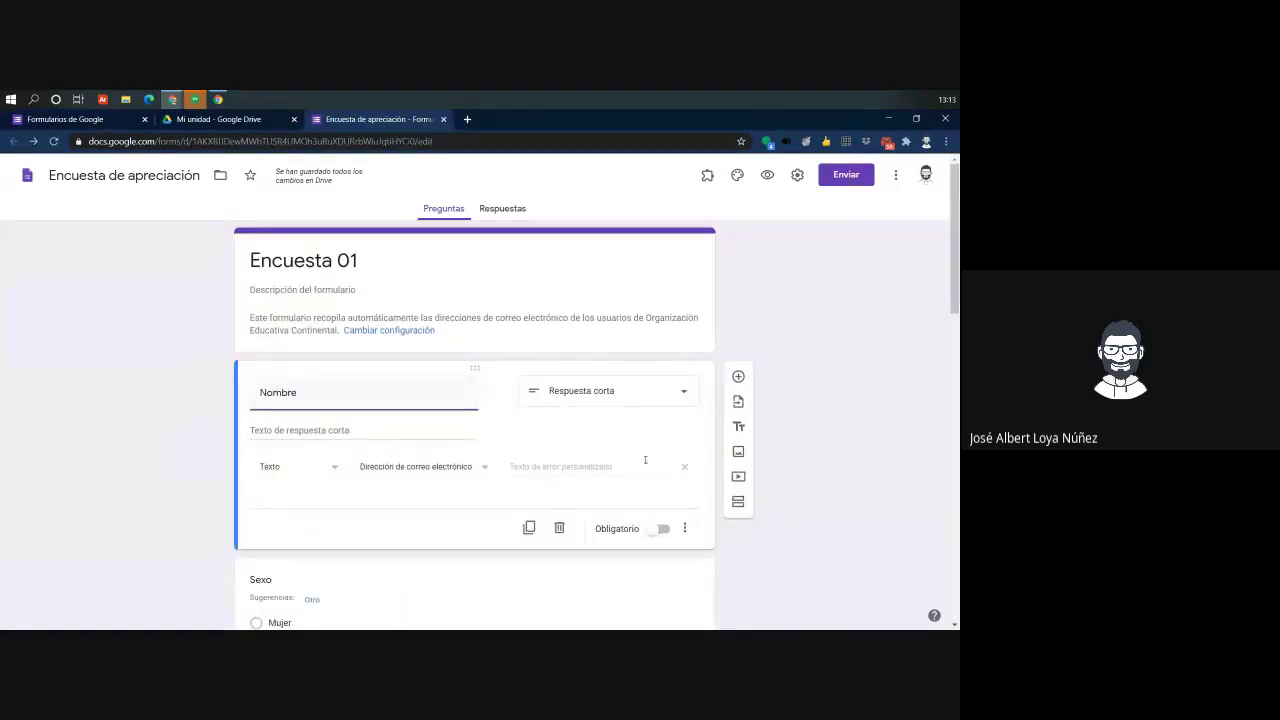
{"action": "left_click", "coordinate": [687, 470]}
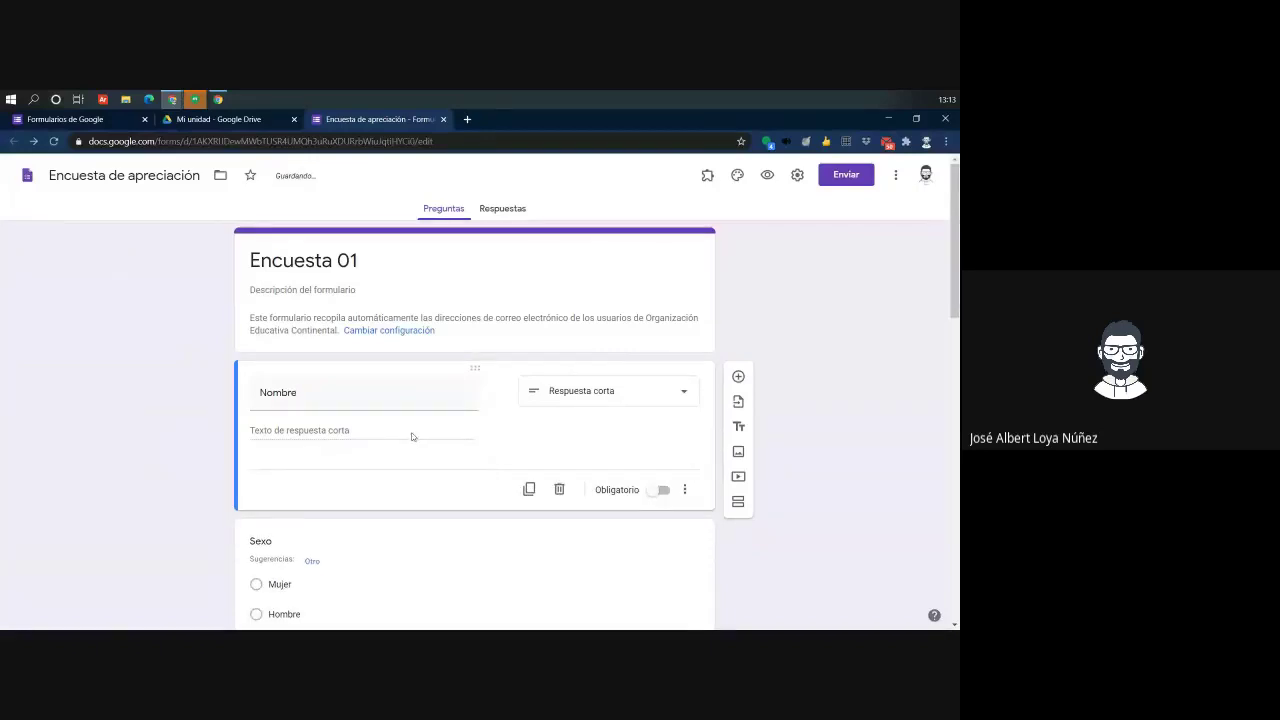
Make the "Sexo" question mandatory
{"action": "scroll", "coordinate": [780, 443], "scroll_direction": "down", "scroll_amount": 4}
{"action": "scroll", "coordinate": [651, 330], "scroll_direction": "up", "scroll_amount": 2}
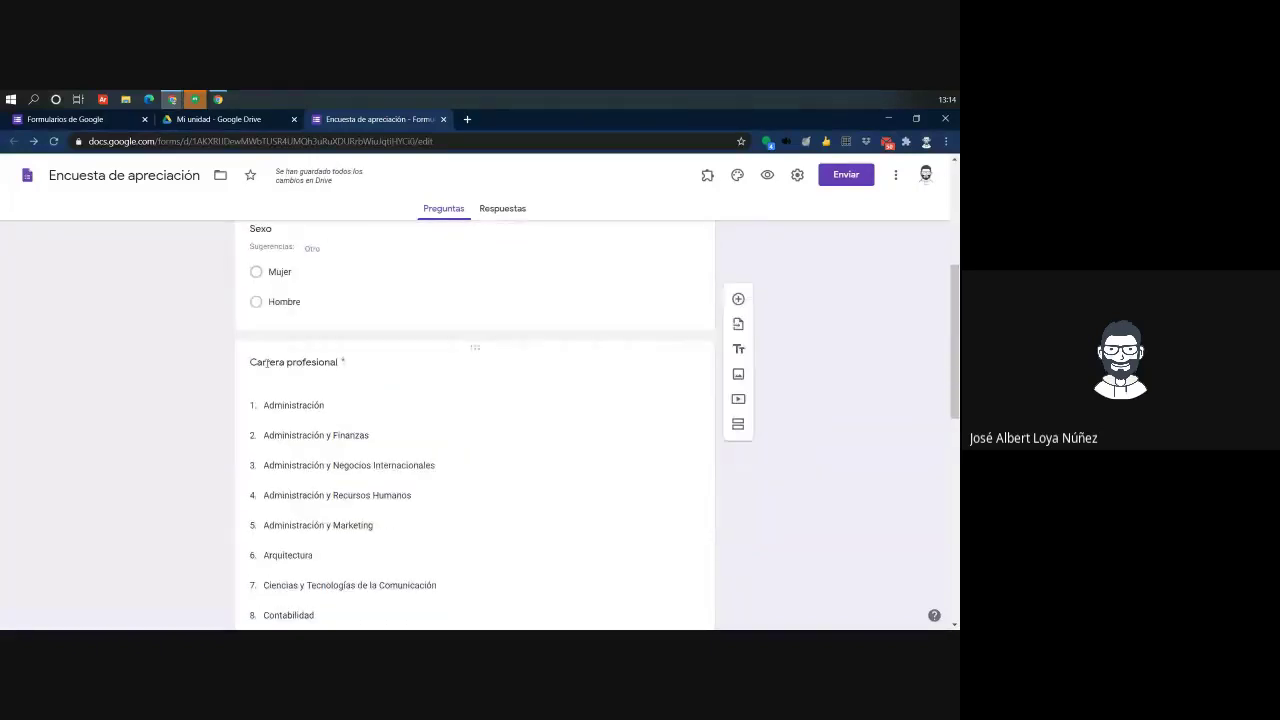
{"action": "left_click", "coordinate": [386, 379]}
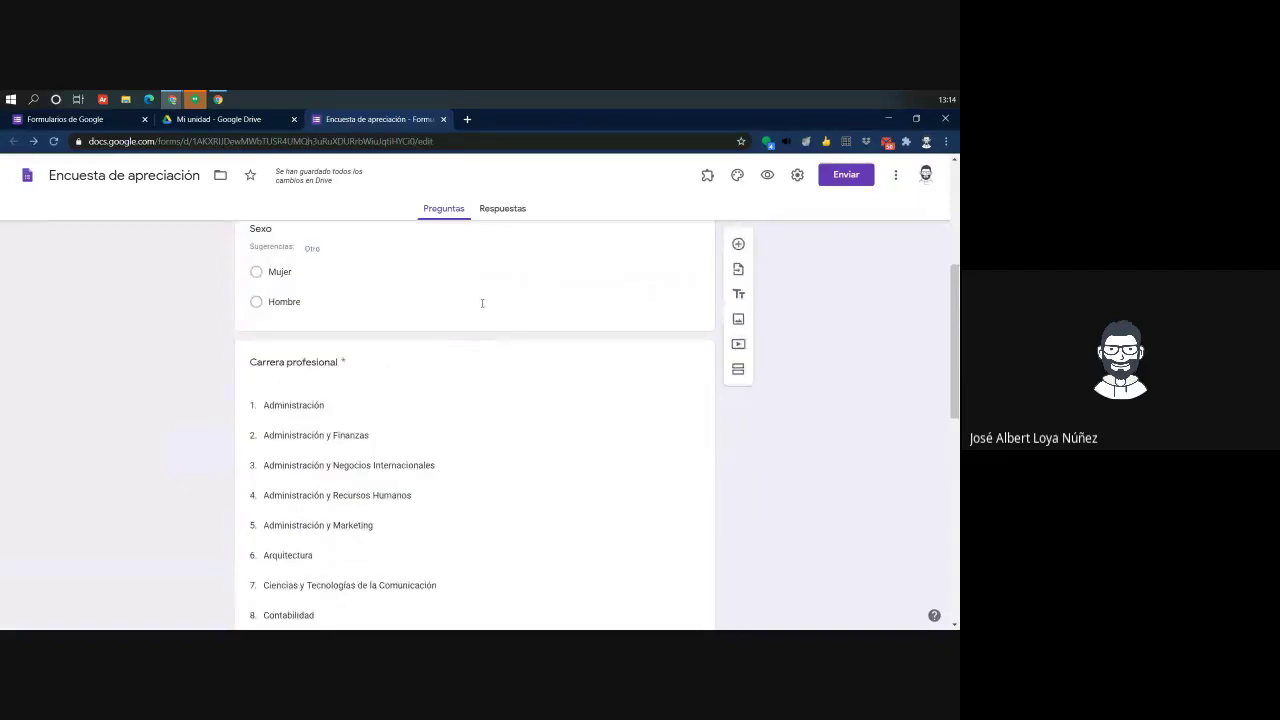
{"action": "left_click", "coordinate": [480, 300]}
{"action": "left_click", "coordinate": [662, 381]}
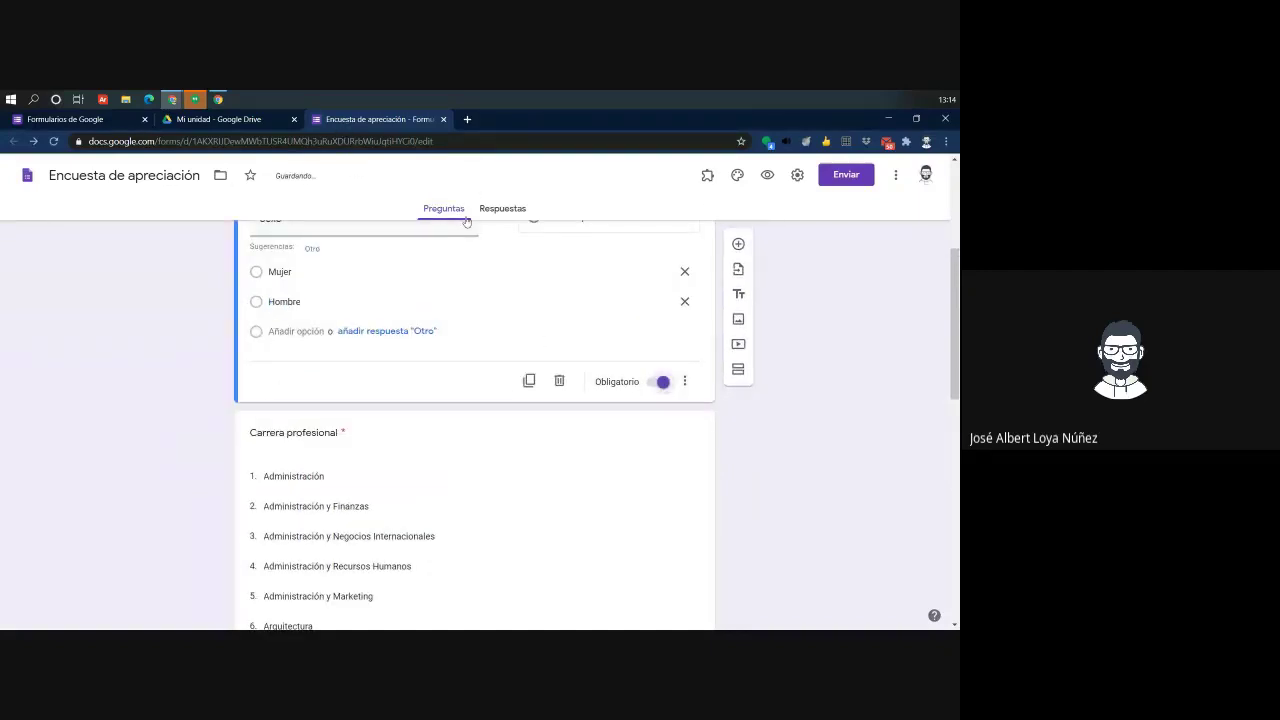
Preview the form, check how the mandatory "Sexo" question is presented, and return to the form editor
{"action": "left_click", "coordinate": [767, 175]}
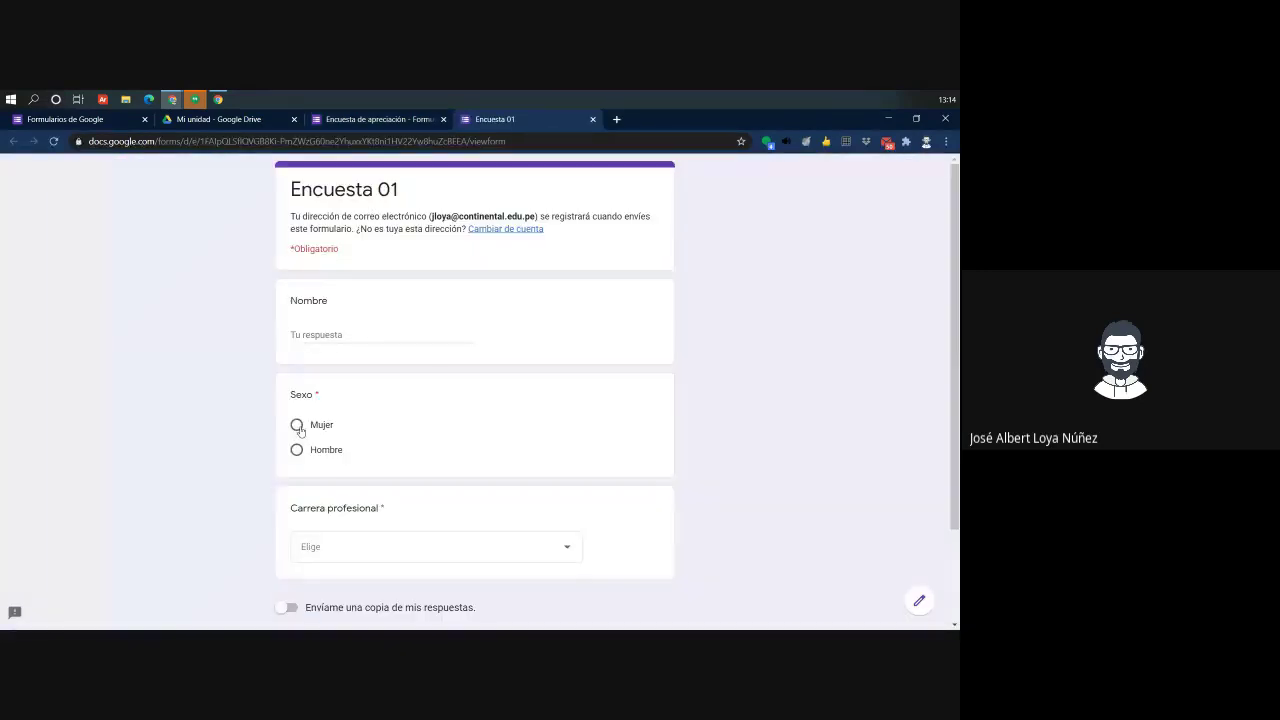
{"action": "mouse_move", "coordinate": [314, 394]}
{"action": "left_mouse_down"}
{"action": "mouse_move", "coordinate": [328, 396]}
{"action": "mouse_move", "coordinate": [300, 396]}
{"action": "left_mouse_up"}
{"action": "left_click", "coordinate": [322, 396]}
{"action": "left_click", "coordinate": [317, 396]}
{"action": "left_click", "coordinate": [320, 396]}
{"action": "double_click", "coordinate": [320, 396]}
{"action": "scroll", "coordinate": [329, 400], "scroll_direction": "down", "scroll_amount": 2}
{"action": "scroll", "coordinate": [320, 369], "scroll_direction": "up", "scroll_amount": 2}
{"action": "left_click", "coordinate": [405, 119]}
Insert a new question below "Sexo" and title it "Cargar imagen"
{"action": "scroll", "coordinate": [642, 450], "scroll_direction": "down", "scroll_amount": 7}
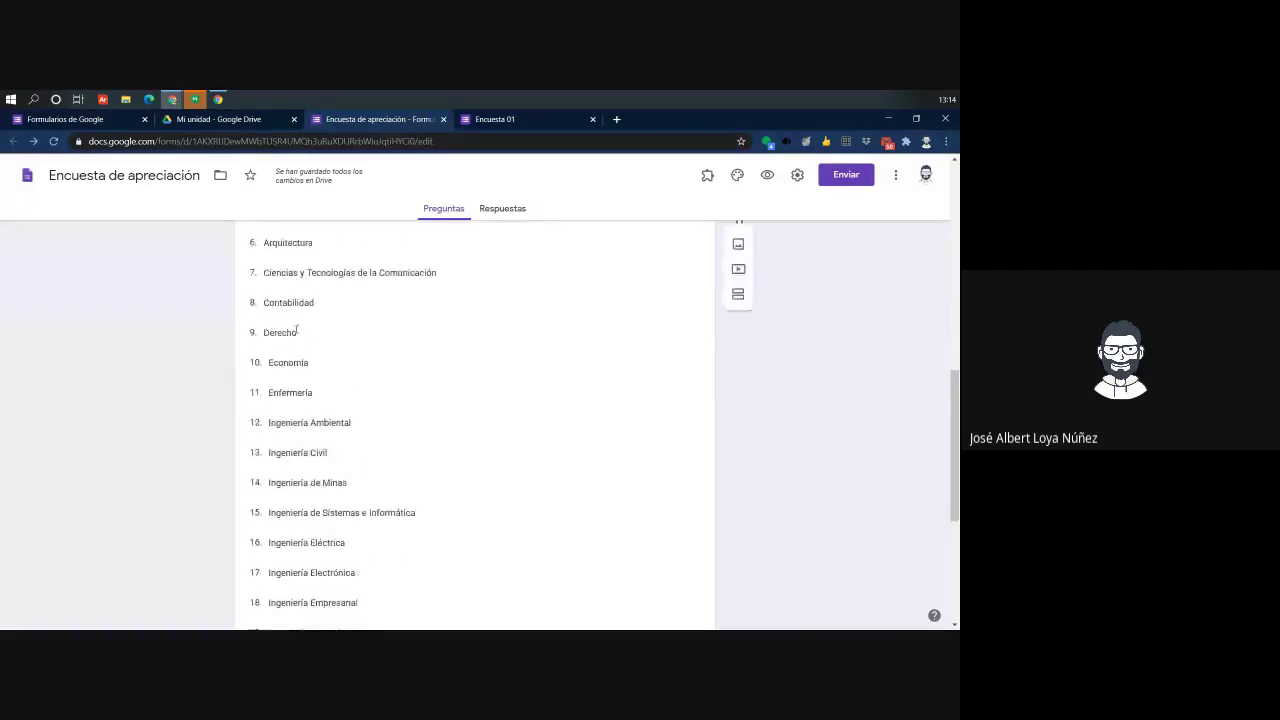
{"action": "scroll", "coordinate": [642, 450], "scroll_direction": "up", "scroll_amount": 8}
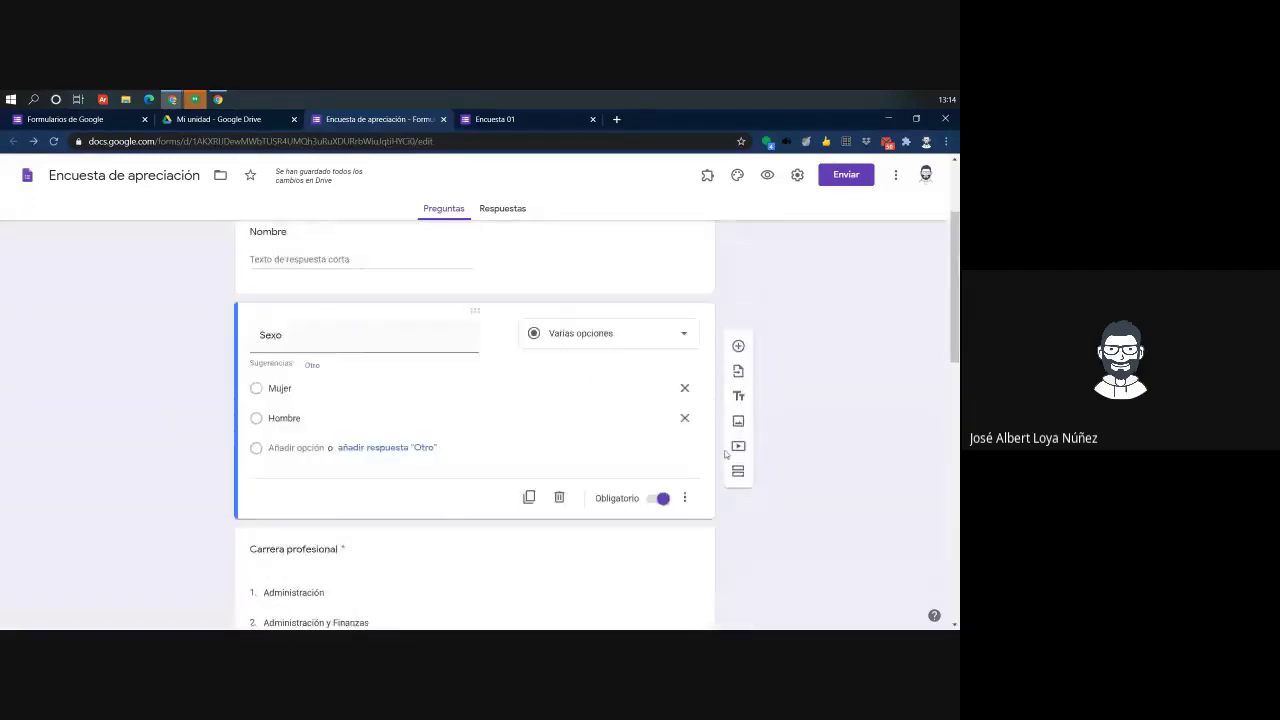
{"action": "scroll", "coordinate": [725, 399], "scroll_direction": "down", "scroll_amount": 3}
{"action": "scroll", "coordinate": [722, 399], "scroll_direction": "up", "scroll_amount": 2}
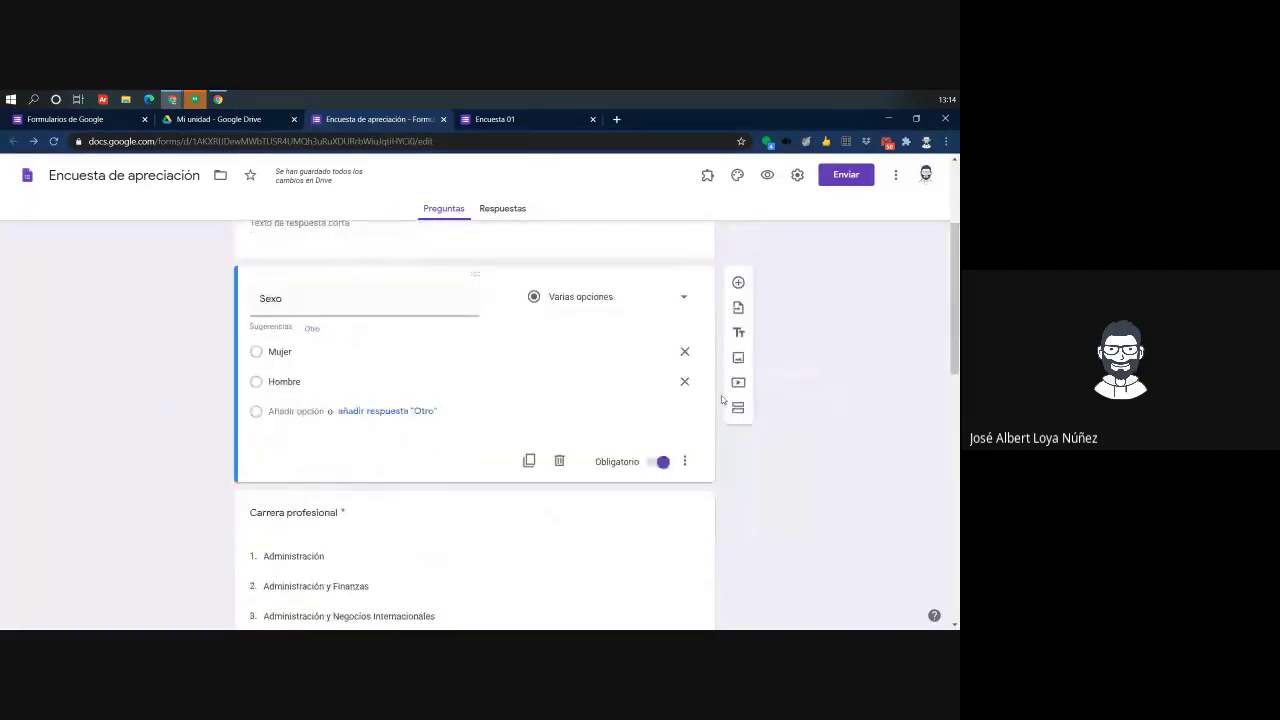
{"action": "left_click", "coordinate": [738, 282]}
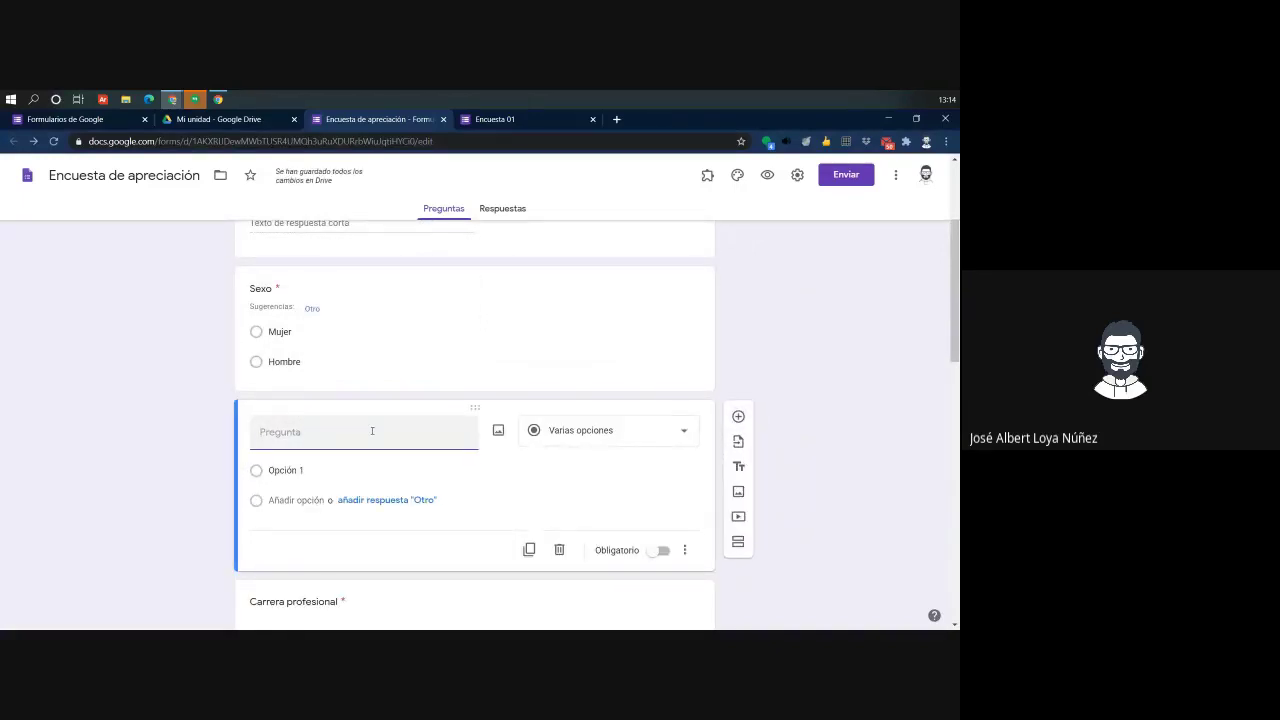
{"action": "type", "text": "Car"}
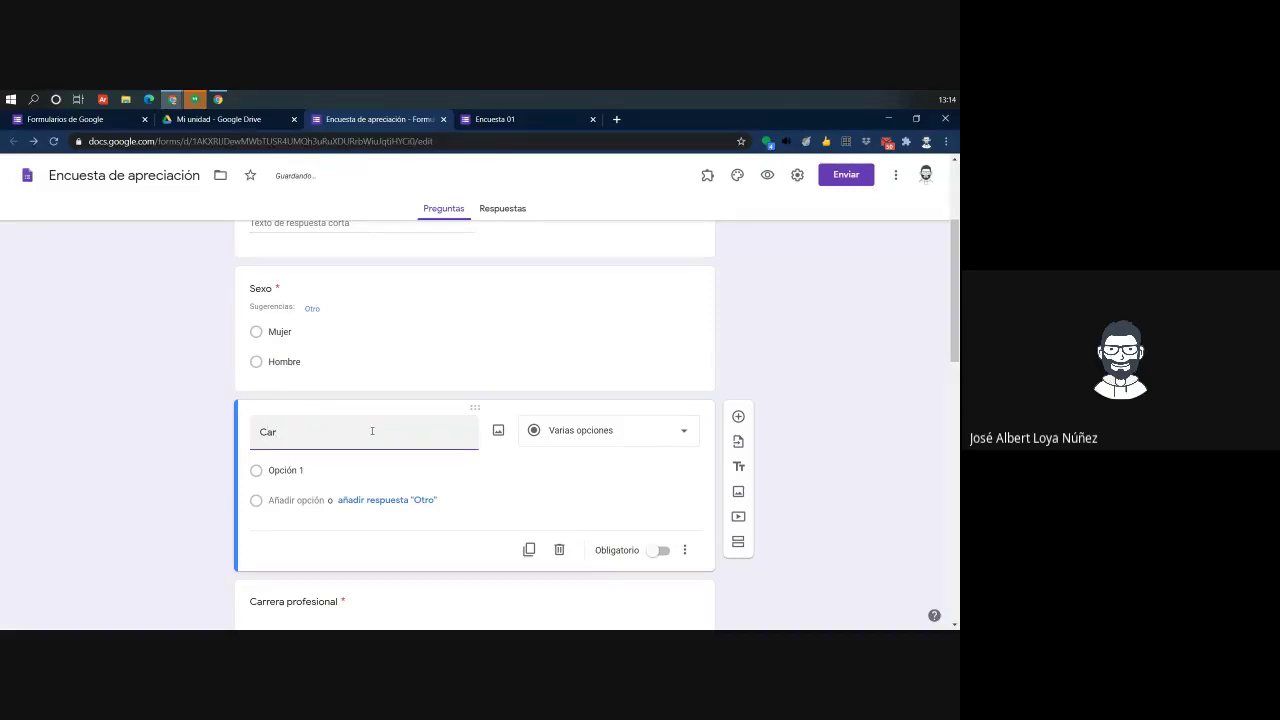
{"action": "type", "text": "gar imagen"}
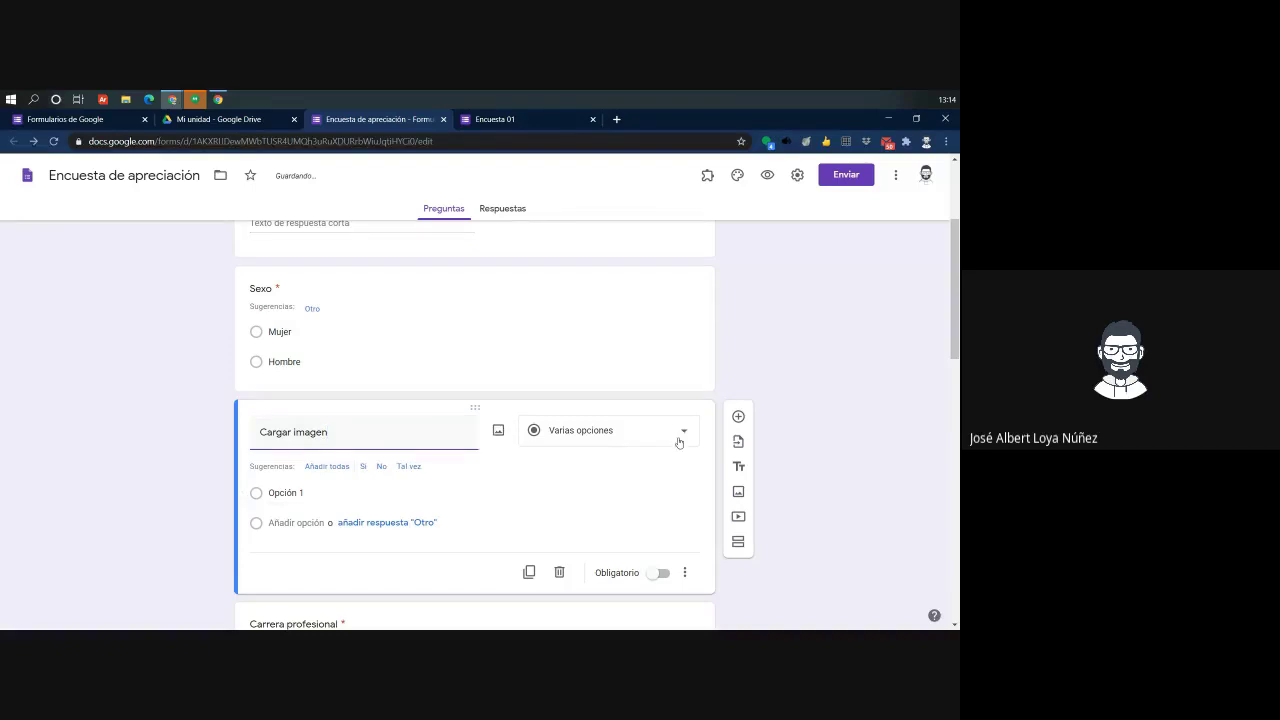
Change the answer type of "Cargar imagen" to "Subir archivos" and allow respondents to upload files to Drive
{"action": "left_click", "coordinate": [626, 430]}
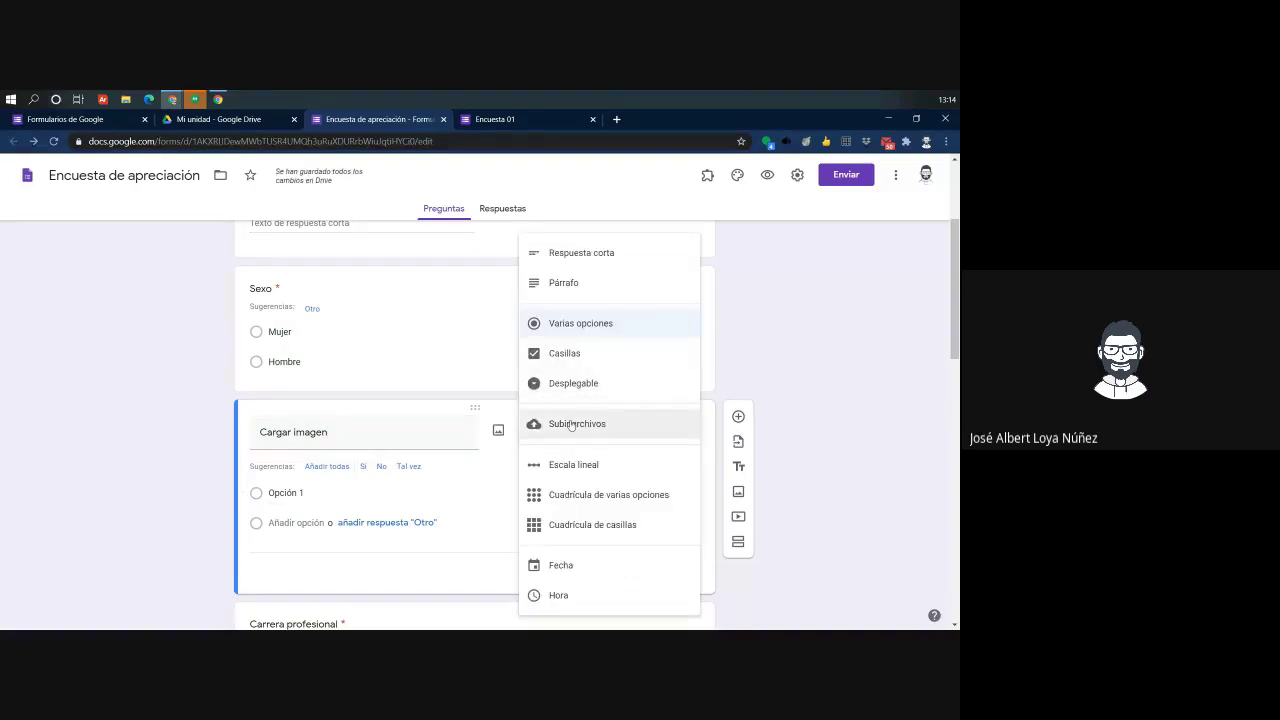
{"action": "left_click", "coordinate": [577, 424]}
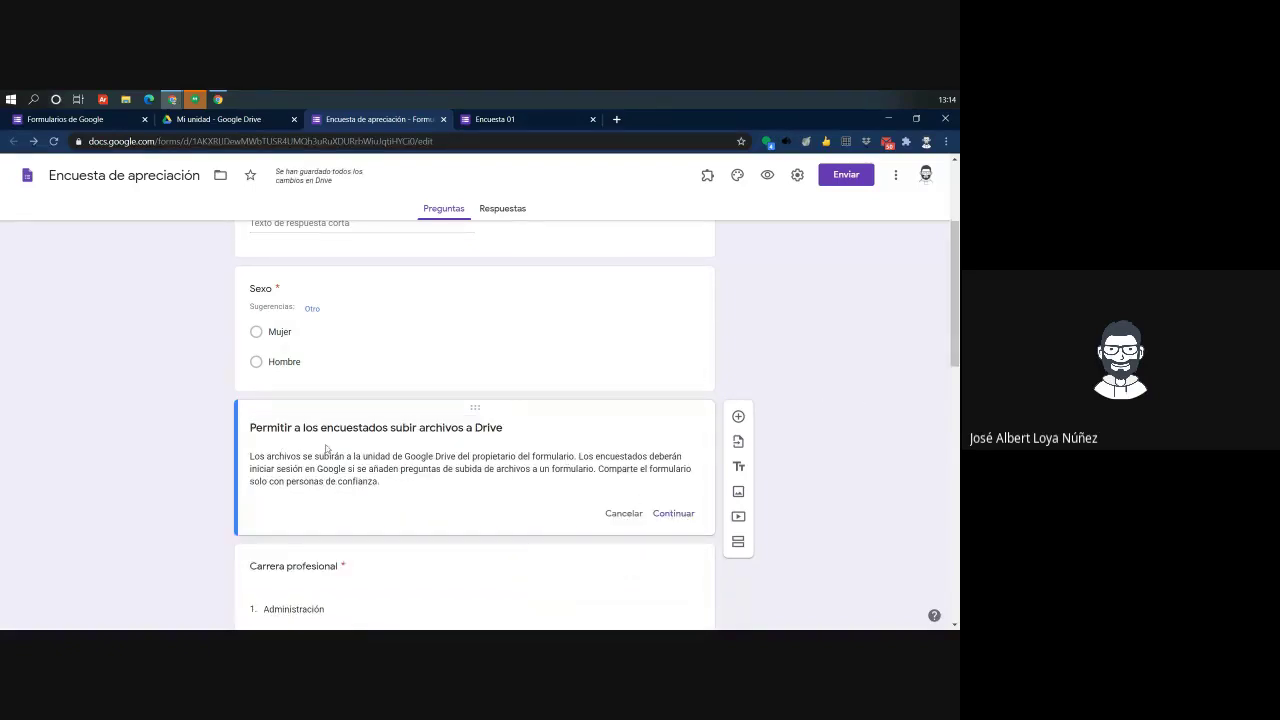
{"action": "left_click_drag", "start_coordinate": [255, 428], "coordinate": [496, 430]}
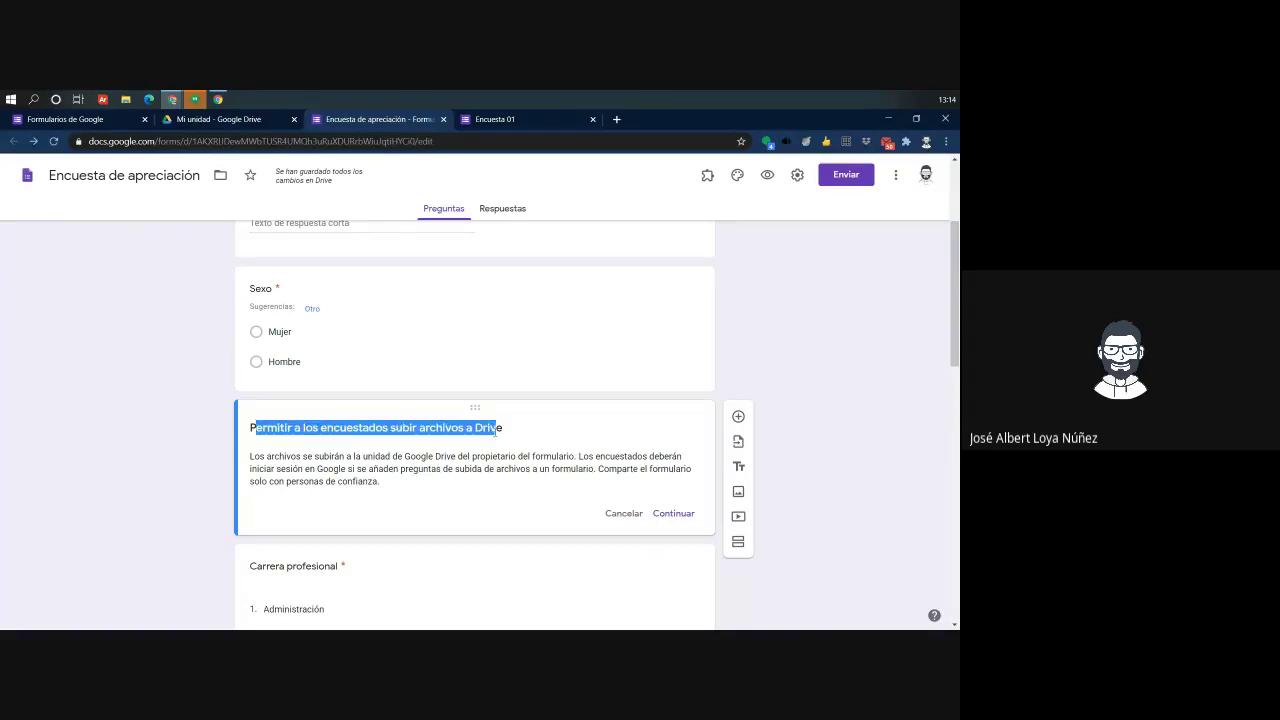
{"action": "left_click", "coordinate": [405, 452]}
{"action": "left_click_drag", "start_coordinate": [256, 428], "coordinate": [498, 428]}
{"action": "left_click_drag", "start_coordinate": [265, 456], "coordinate": [576, 456]}
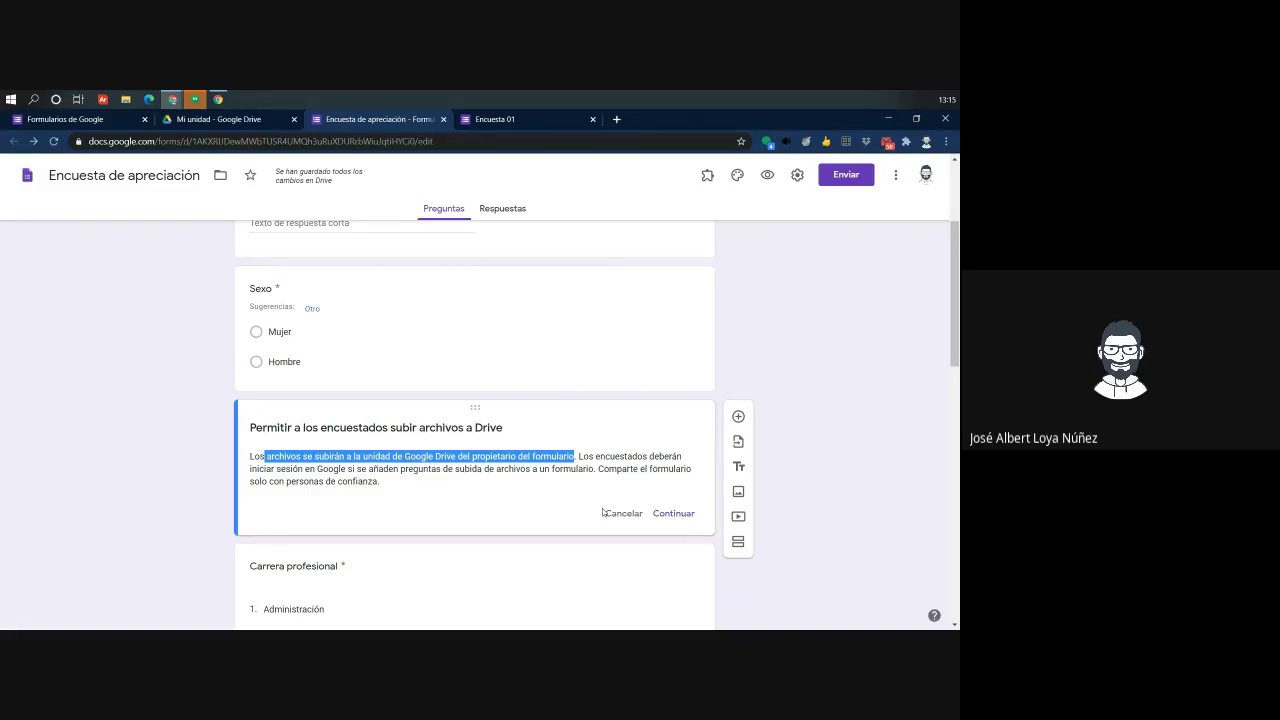
{"action": "left_click", "coordinate": [668, 515]}
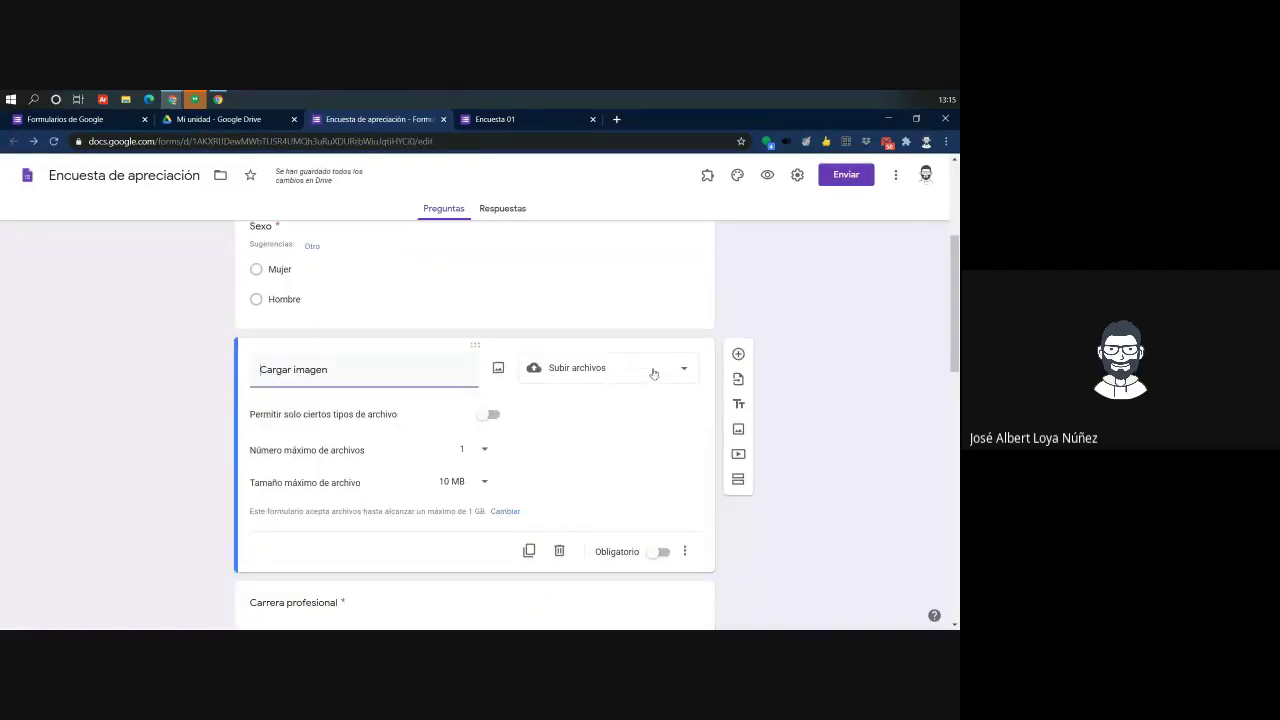
Try the restriction to certain file types on the "Cargar imagen" question, and switch it off again
{"action": "left_click_drag", "start_coordinate": [398, 414], "coordinate": [363, 414]}
{"action": "left_click", "coordinate": [288, 414]}
{"action": "left_click_drag", "start_coordinate": [263, 414], "coordinate": [361, 414]}
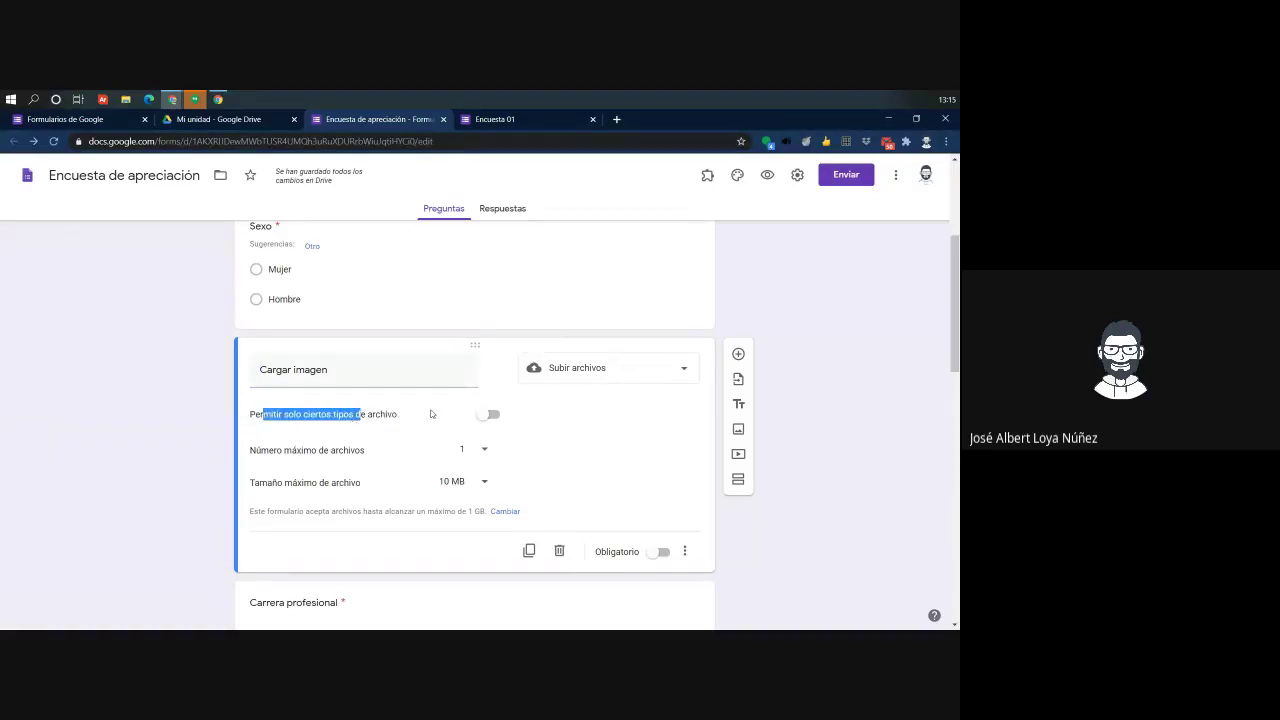
{"action": "left_click", "coordinate": [490, 415]}
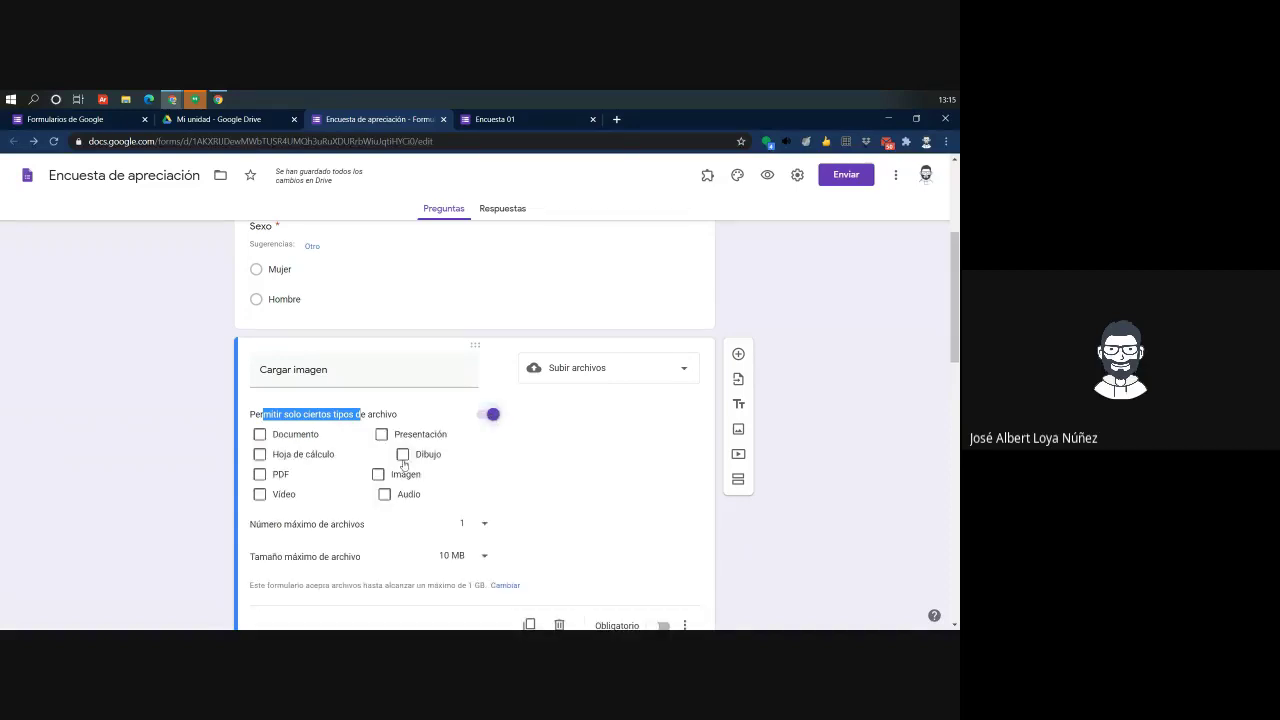
{"action": "left_click", "coordinate": [491, 414]}
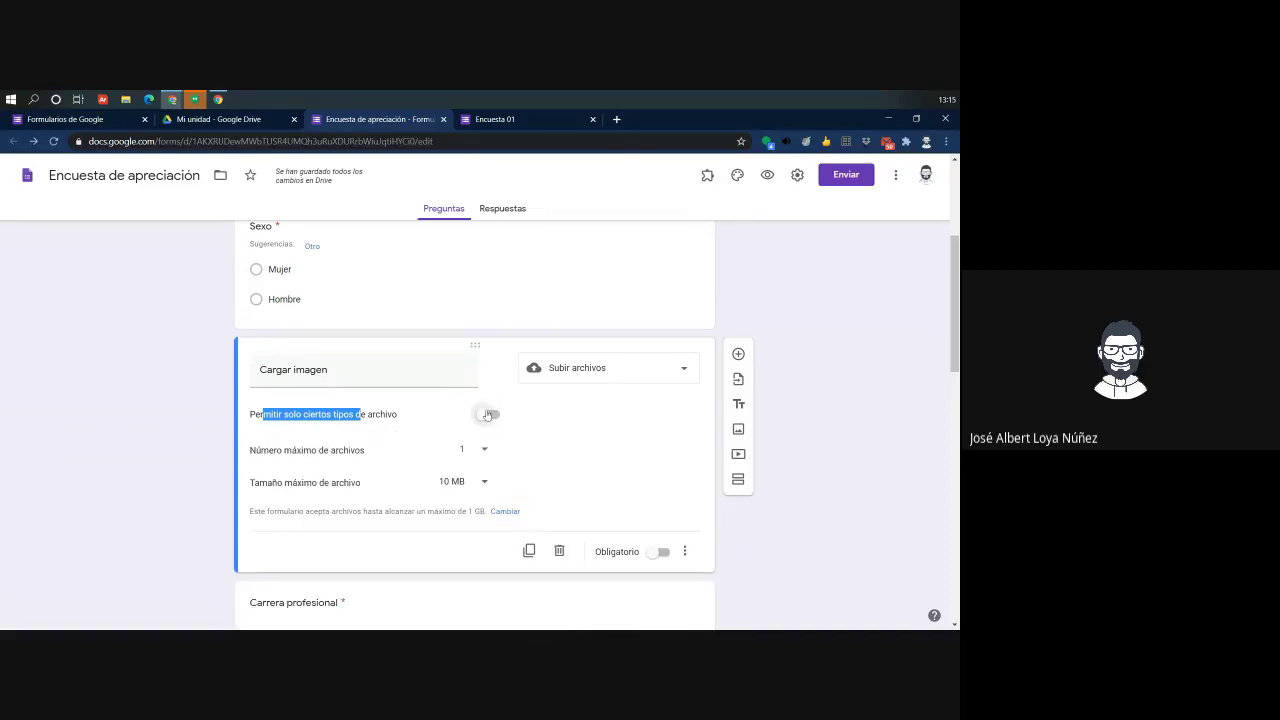
Set the maximum number of files for the "Cargar imagen" question to 5
{"action": "left_click_drag", "start_coordinate": [257, 450], "coordinate": [366, 451]}
{"action": "left_click", "coordinate": [484, 452]}
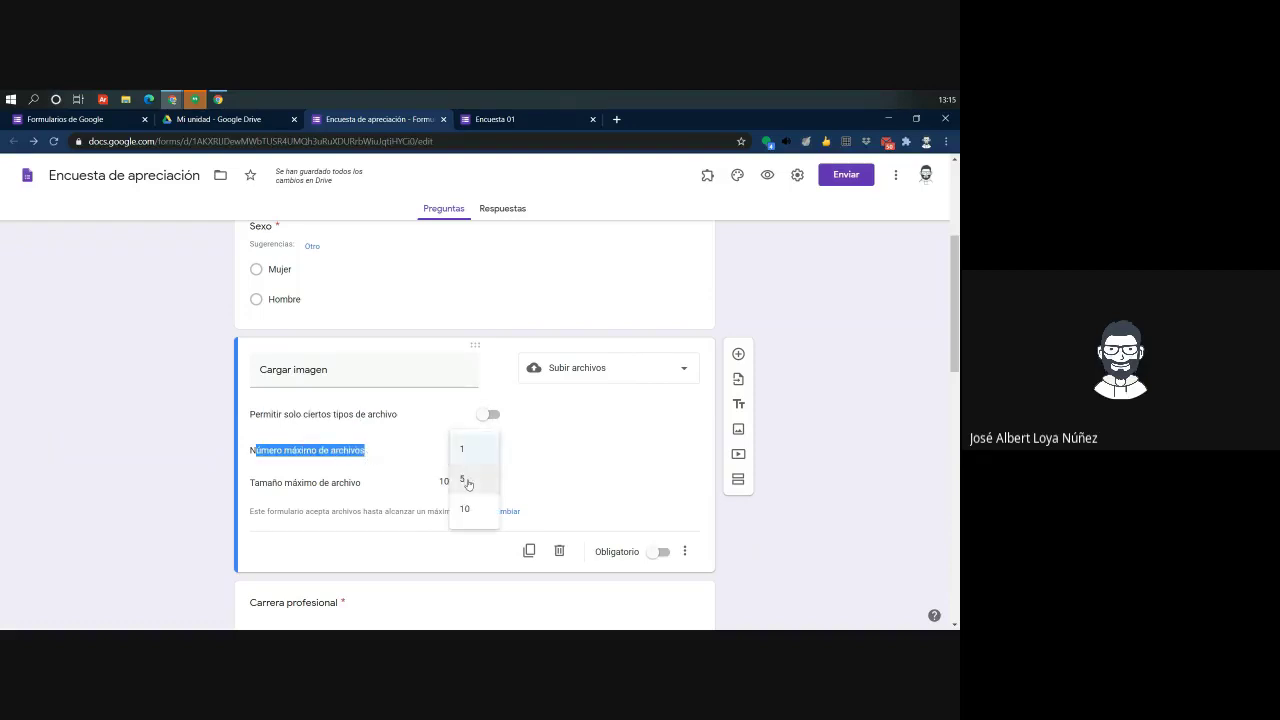
{"action": "left_click", "coordinate": [466, 478]}
{"action": "left_click", "coordinate": [128, 494]}
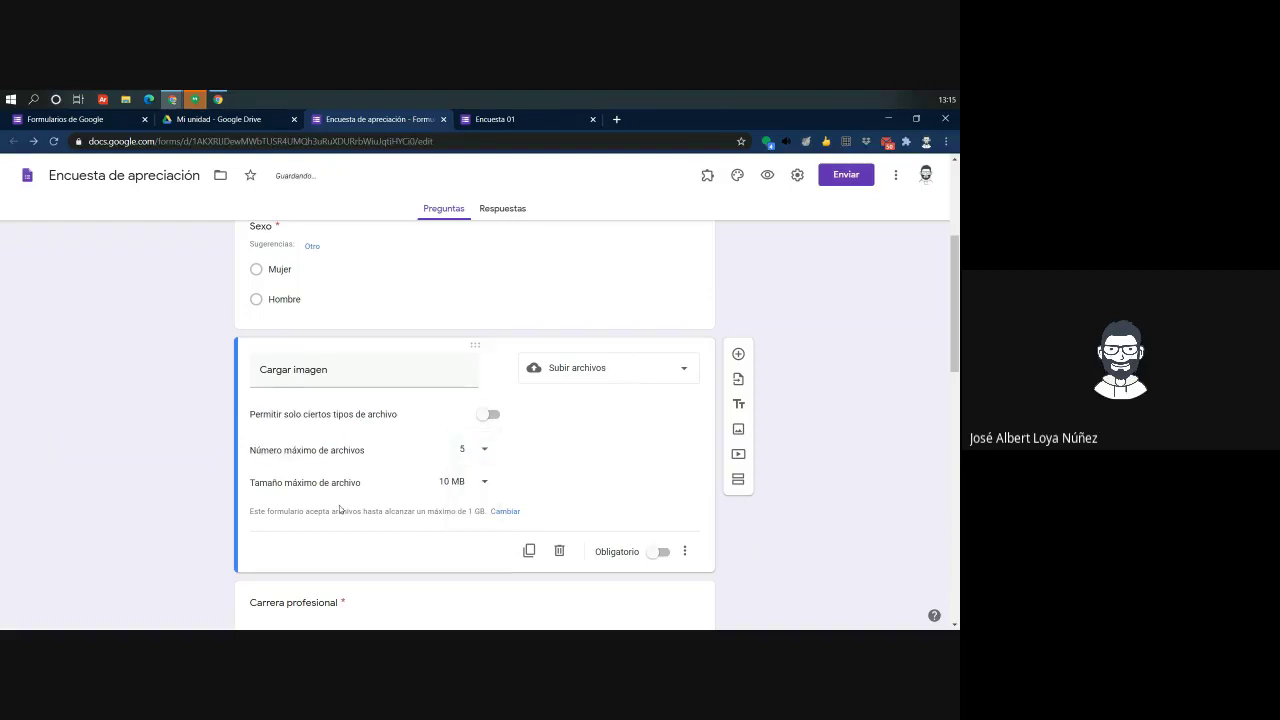
Examine the available maximum file sizes for the "Cargar imagen" question without changing the setting
{"action": "scroll", "coordinate": [331, 477], "scroll_direction": "down", "scroll_amount": 2}
{"action": "left_click_drag", "start_coordinate": [250, 357], "coordinate": [358, 358]}
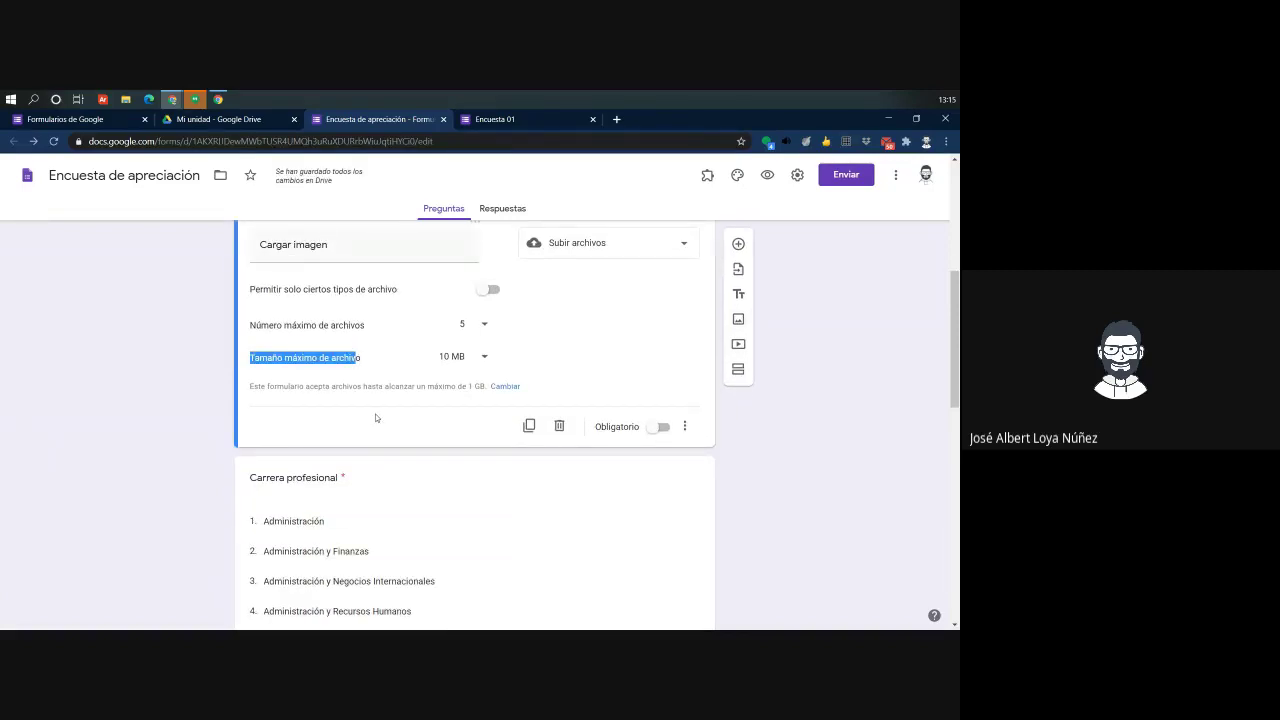
{"action": "scroll", "coordinate": [390, 423], "scroll_direction": "up", "scroll_amount": 1}
{"action": "left_click", "coordinate": [446, 420]}
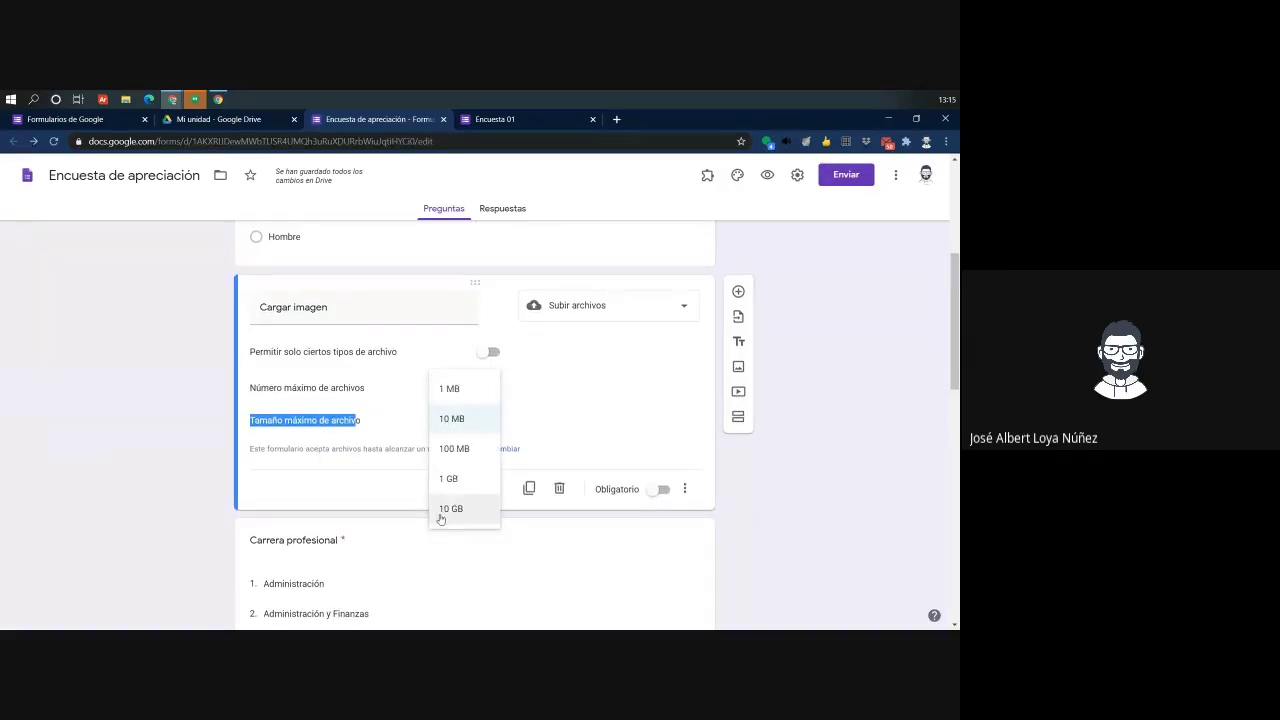
{"action": "left_click", "coordinate": [497, 430]}
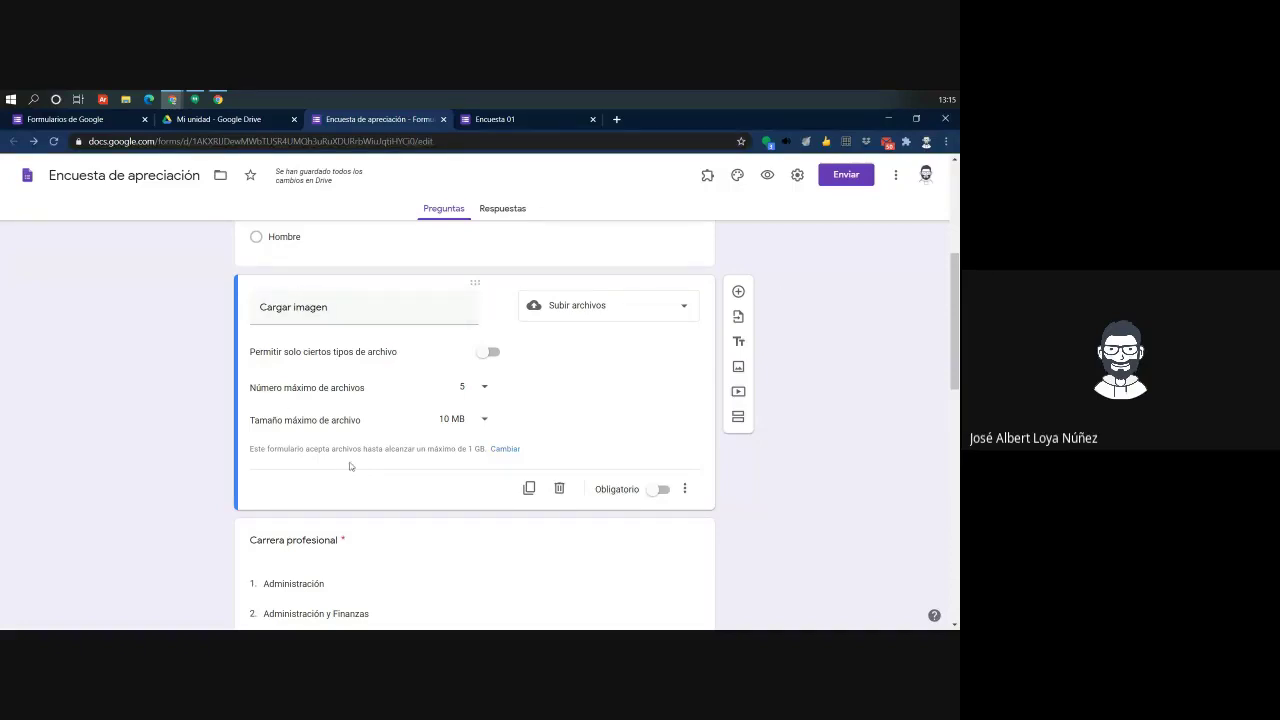
{"action": "scroll", "coordinate": [446, 413], "scroll_direction": "down", "scroll_amount": 8}
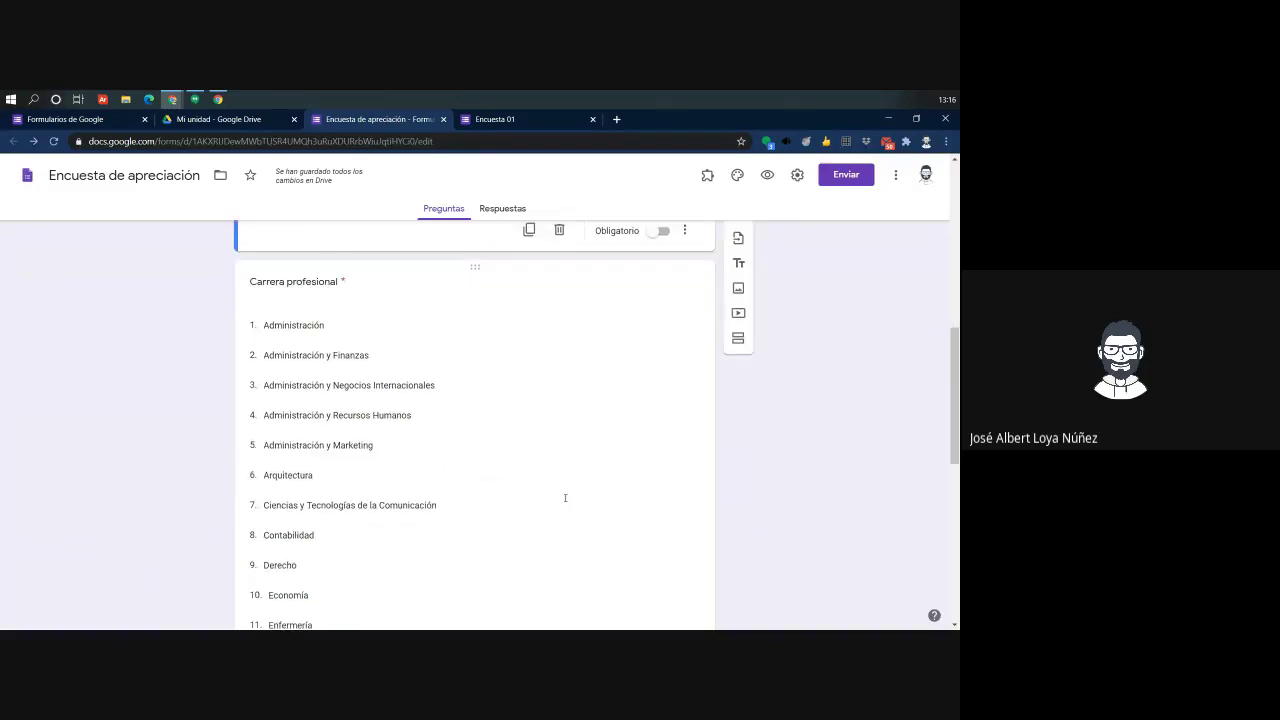
Delete the "Carrera profesional" question from the form
{"action": "left_click", "coordinate": [490, 604]}
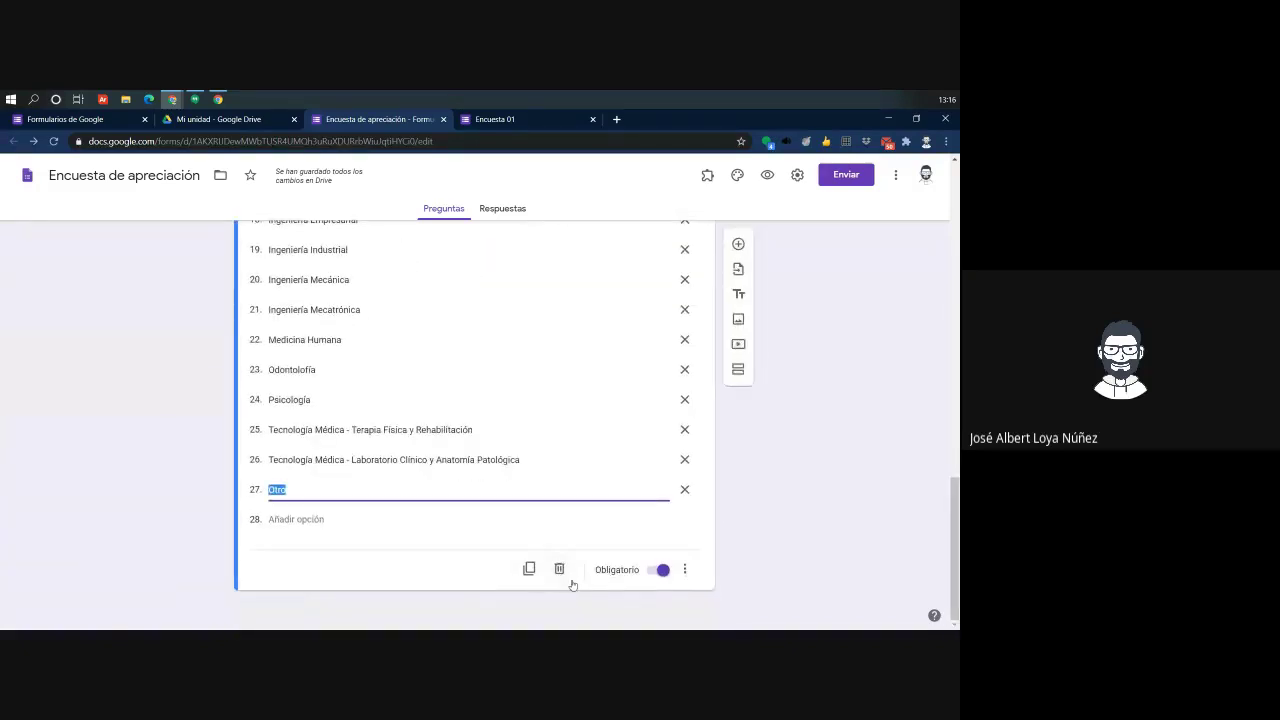
{"action": "left_click", "coordinate": [559, 569]}
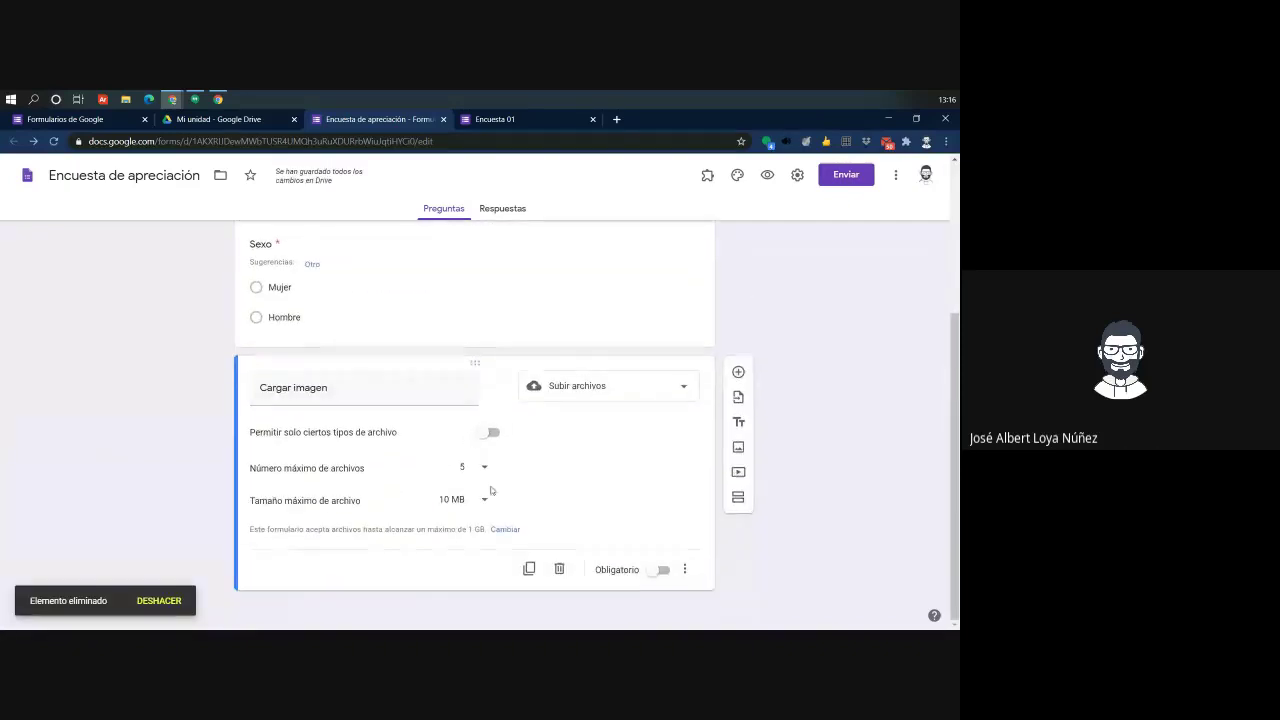
Add two new sections after the "Cargar imagen" question
{"action": "scroll", "coordinate": [400, 460], "scroll_direction": "up", "scroll_amount": 1}
{"action": "scroll", "coordinate": [535, 538], "scroll_direction": "down", "scroll_amount": 2}
{"action": "scroll", "coordinate": [442, 421], "scroll_direction": "up", "scroll_amount": 5}
{"action": "scroll", "coordinate": [448, 556], "scroll_direction": "down", "scroll_amount": 3}
{"action": "scroll", "coordinate": [448, 556], "scroll_direction": "down", "scroll_amount": 1}
{"action": "left_click", "coordinate": [738, 497]}
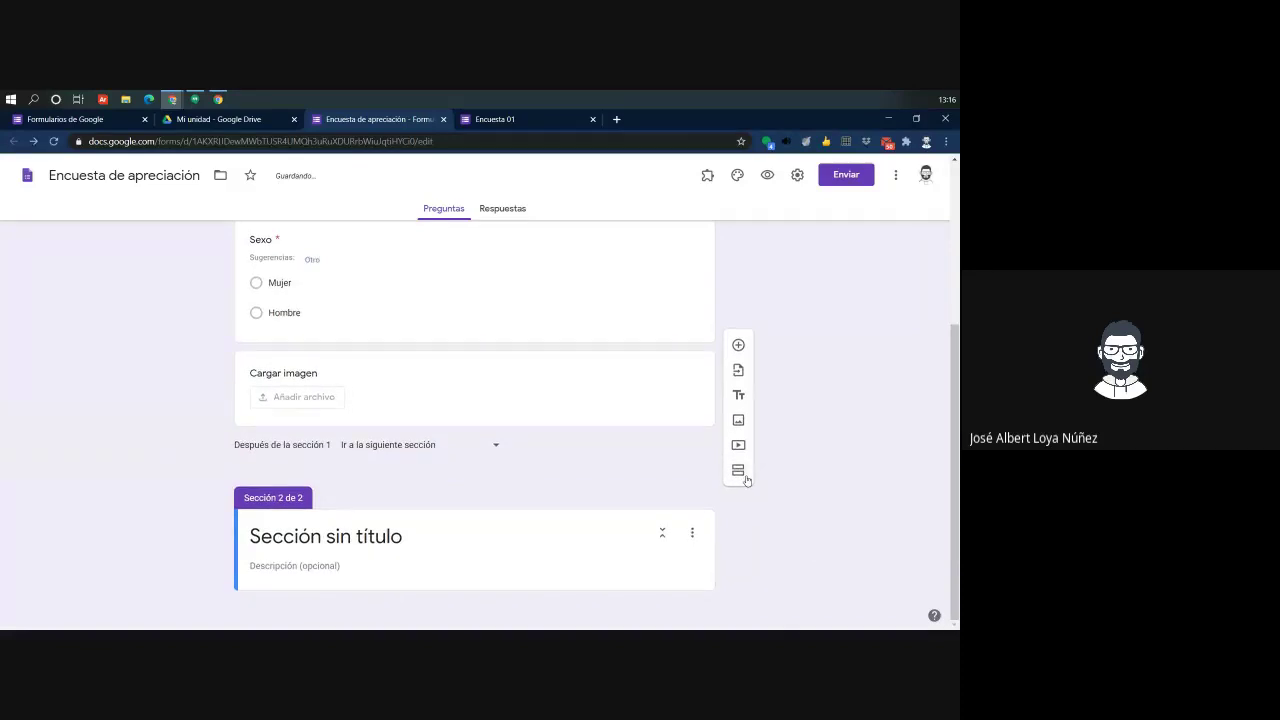
Add a multiple-choice question titled "Cuento con internet en casa" below "Cargar imagen" in the first section
{"action": "left_click", "coordinate": [597, 386]}
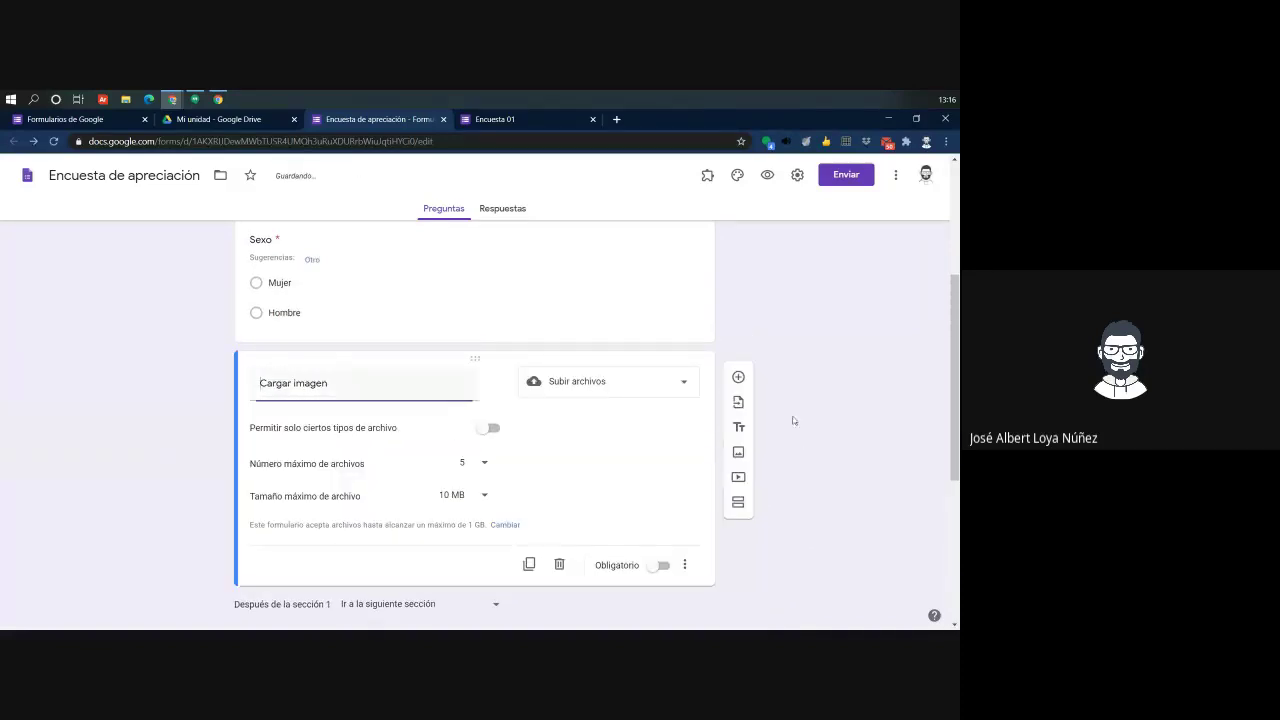
{"action": "left_click", "coordinate": [739, 368]}
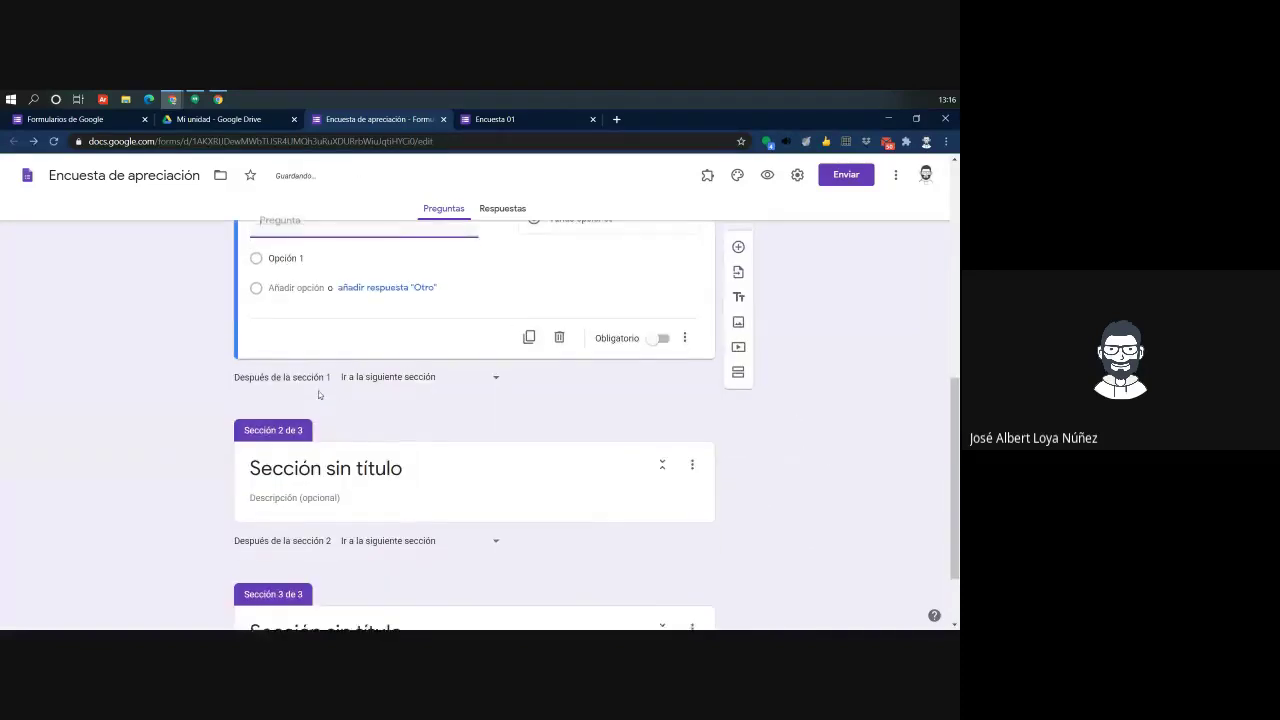
{"action": "type", "text": "C"}
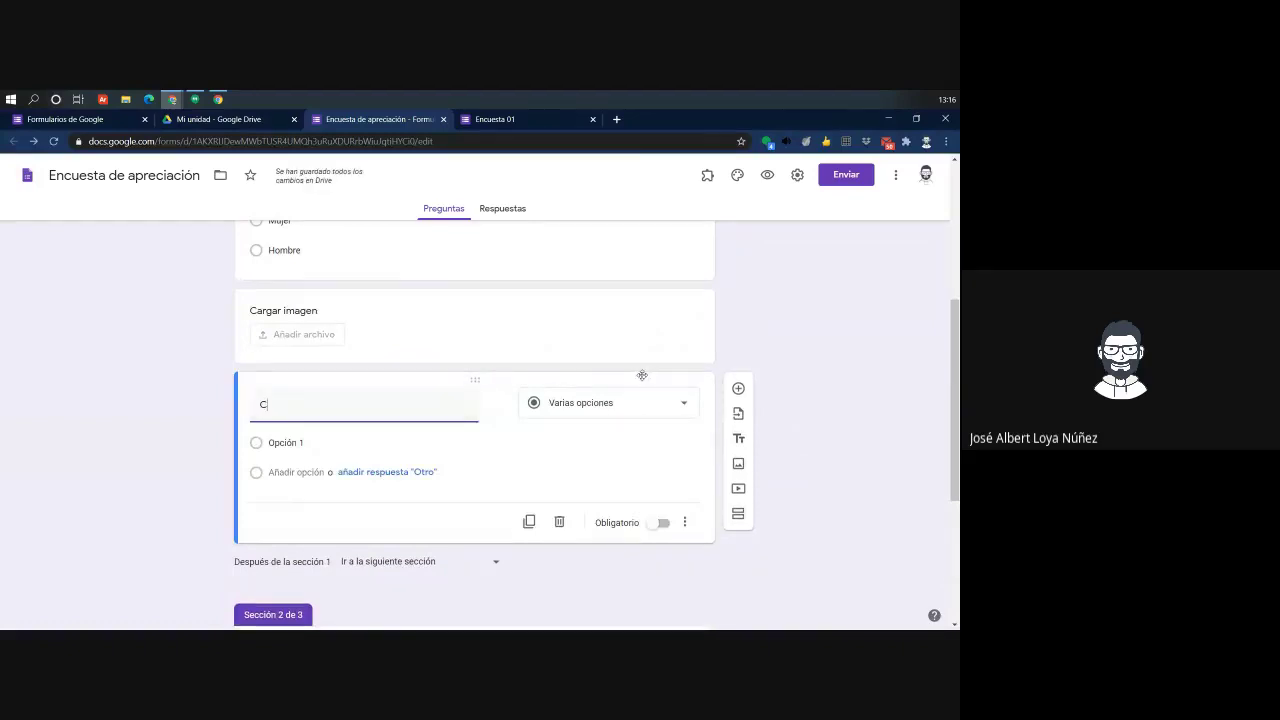
{"action": "type", "text": "uento con intern"}
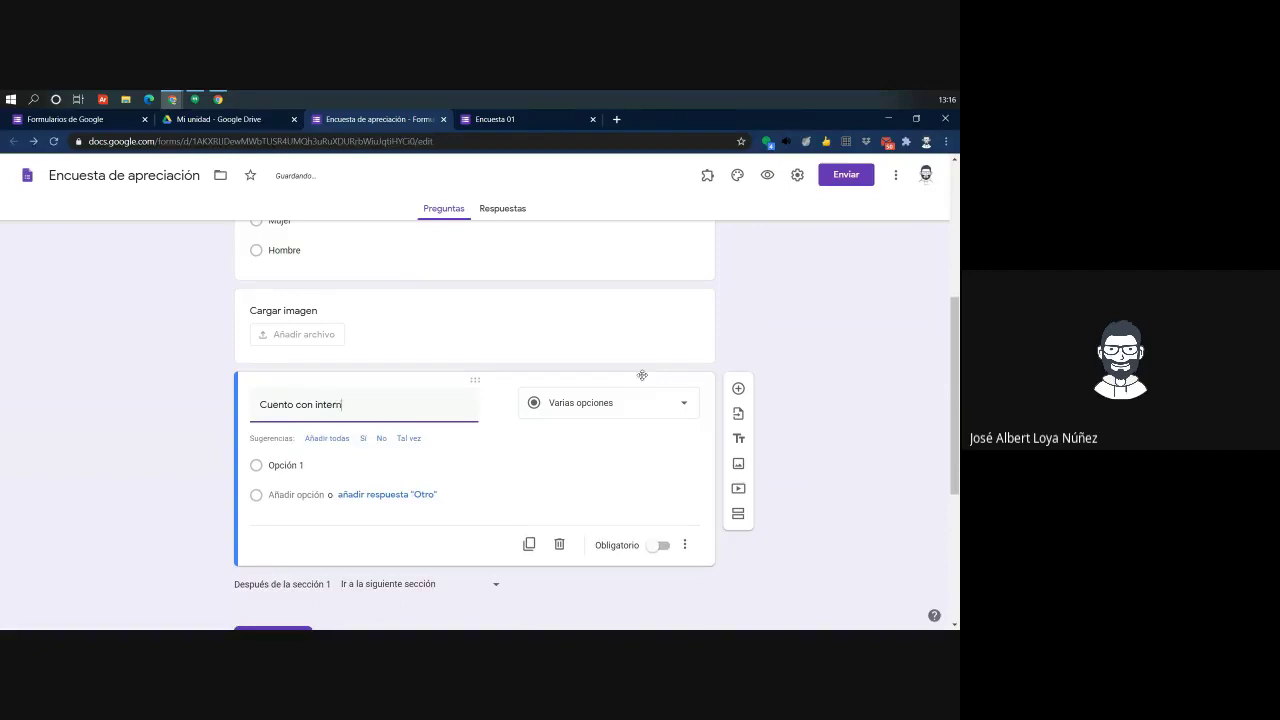
{"action": "type", "text": "et en cass"}
{"action": "key", "text": "BackSpace"}
{"action": "key", "text": "BackSpace"}
{"action": "type", "text": "a"}
Add the suggested answers "Sí" and "No" to the "Cuento con internet en casa" question
{"action": "left_click", "coordinate": [363, 439]}
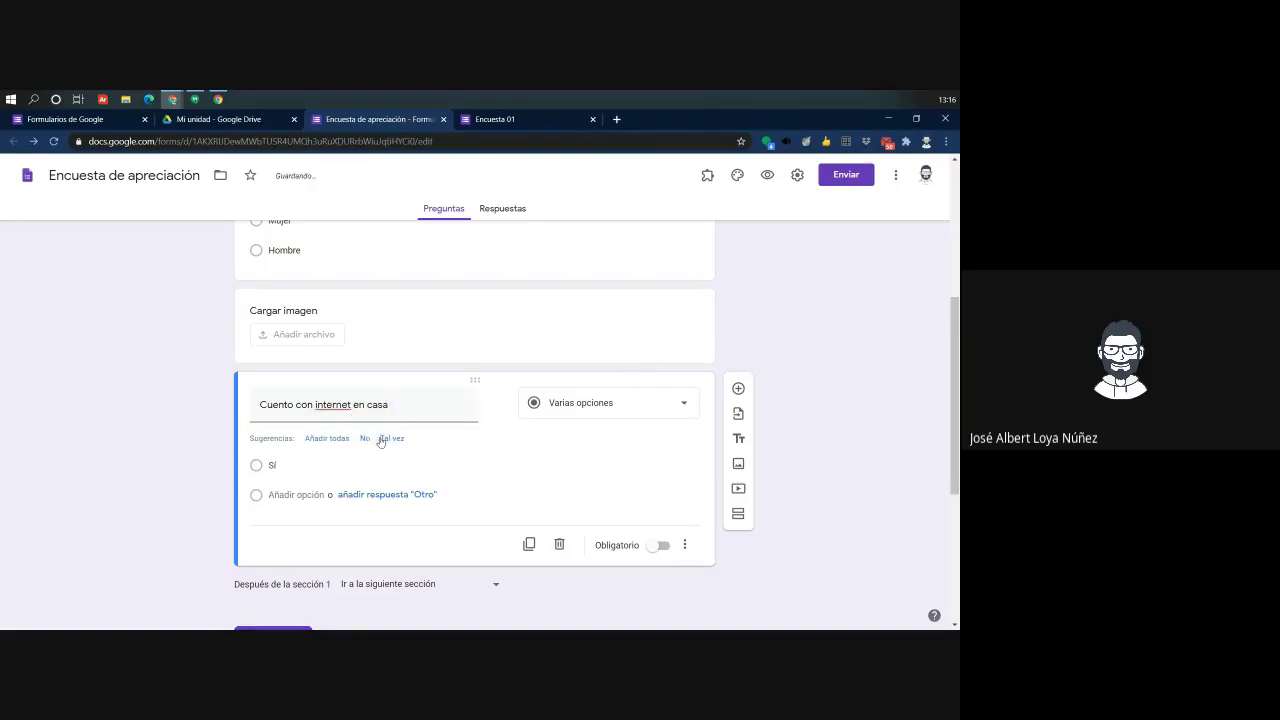
{"action": "left_click", "coordinate": [365, 439]}
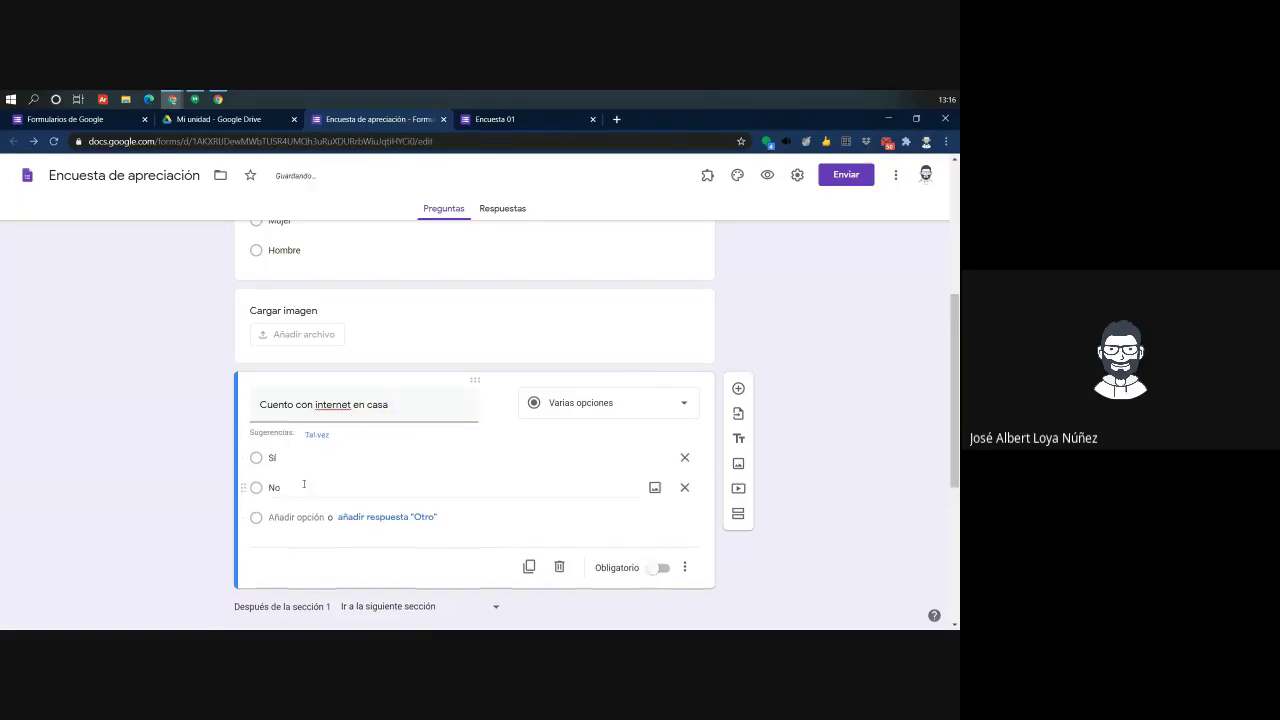
{"action": "triple_click", "coordinate": [343, 404]}
{"action": "right_click", "coordinate": [343, 404]}
{"action": "left_click", "coordinate": [360, 201]}
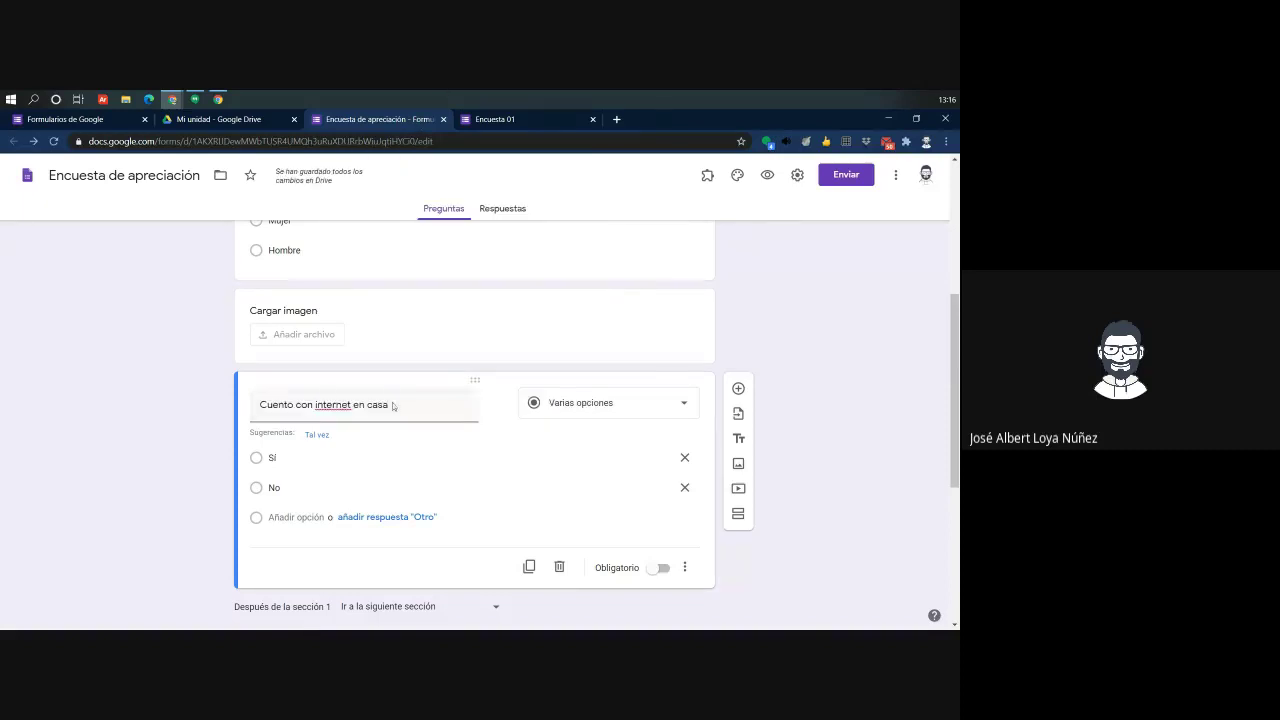
Examine the questions of the first section and how the untitled sections follow "Cuento con internet en casa"
{"action": "scroll", "coordinate": [173, 387], "scroll_direction": "down", "scroll_amount": 2}
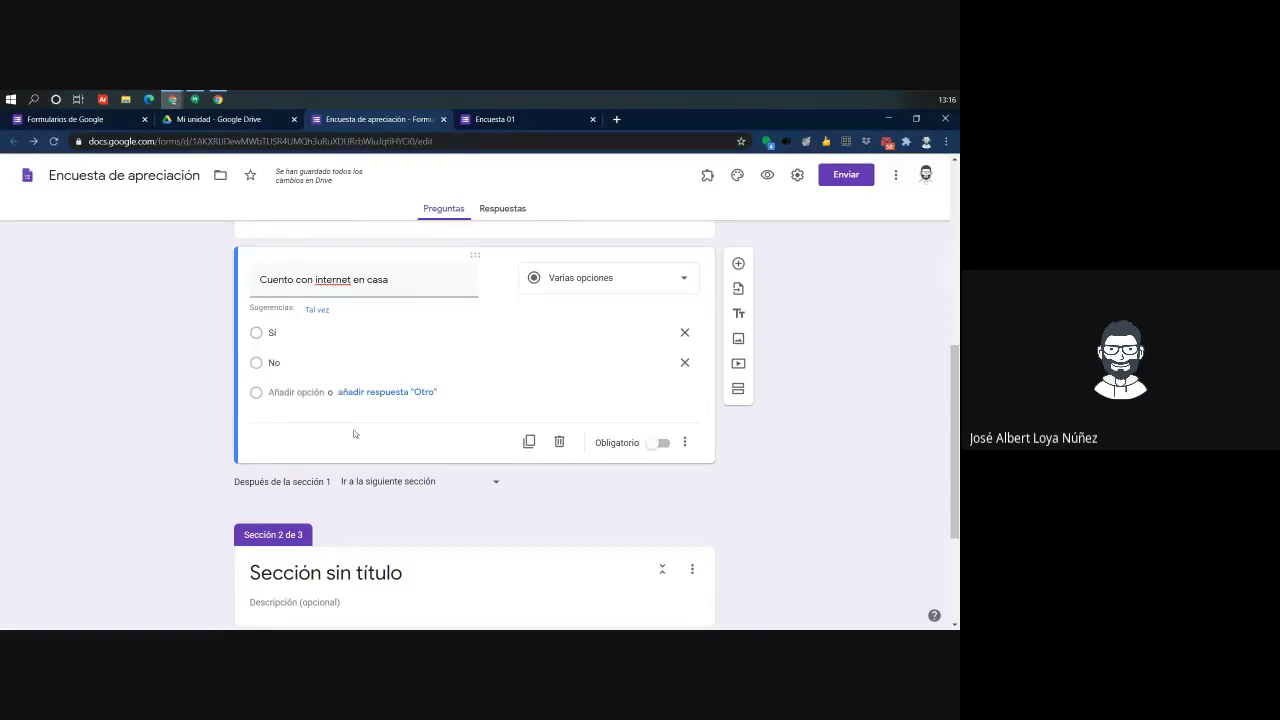
{"action": "scroll", "coordinate": [353, 433], "scroll_direction": "up", "scroll_amount": 5}
{"action": "scroll", "coordinate": [258, 393], "scroll_direction": "down", "scroll_amount": 1}
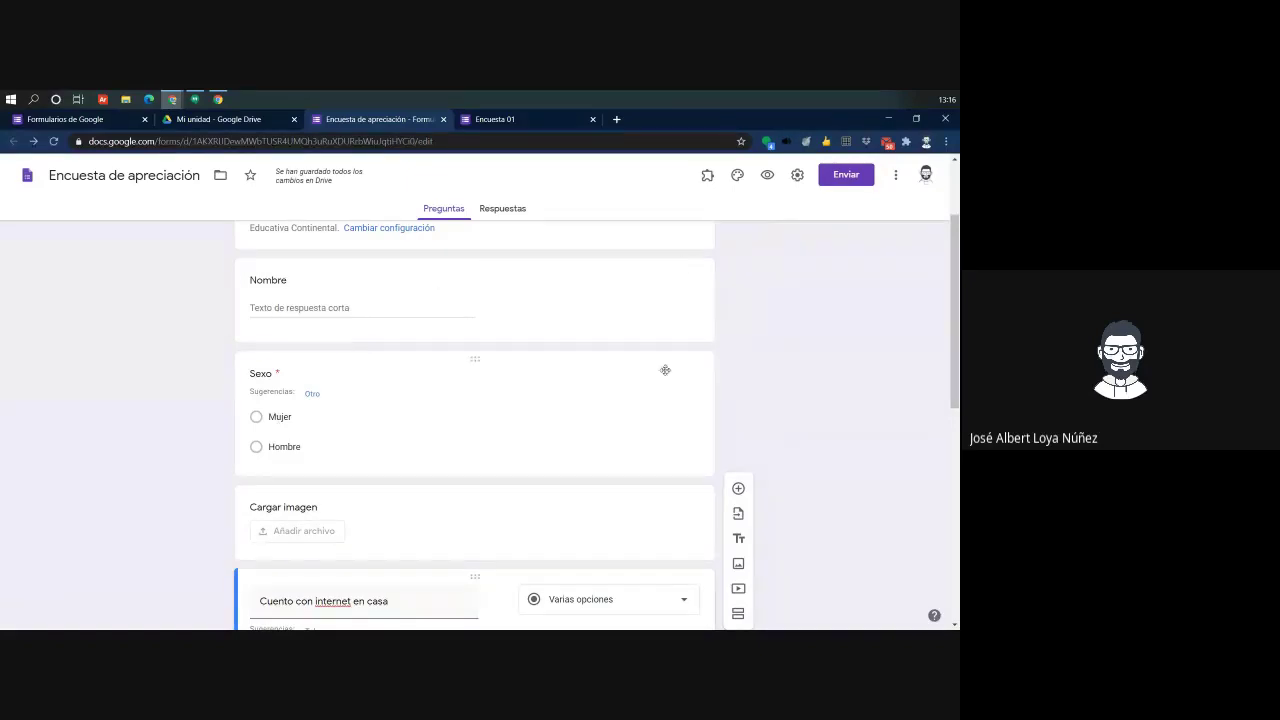
{"action": "scroll", "coordinate": [466, 417], "scroll_direction": "down", "scroll_amount": 5}
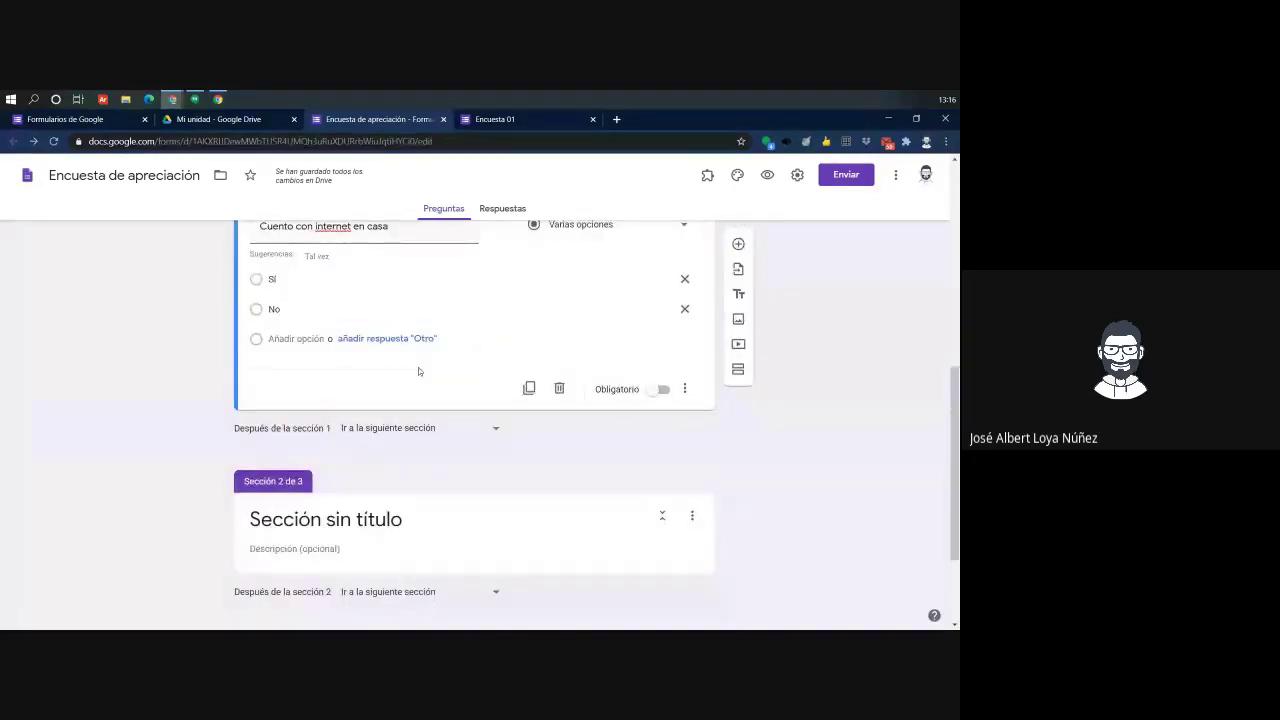
{"action": "scroll", "coordinate": [420, 369], "scroll_direction": "up", "scroll_amount": 2}
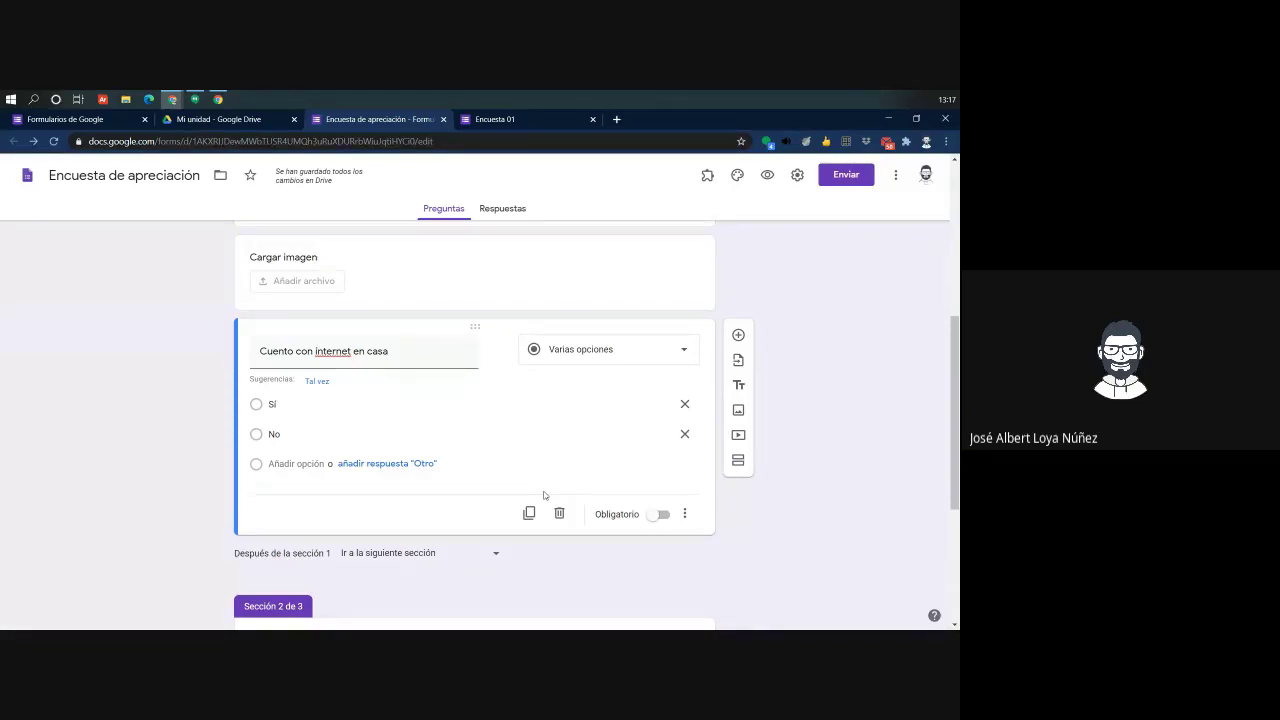
{"action": "scroll", "coordinate": [520, 486], "scroll_direction": "down", "scroll_amount": 3}
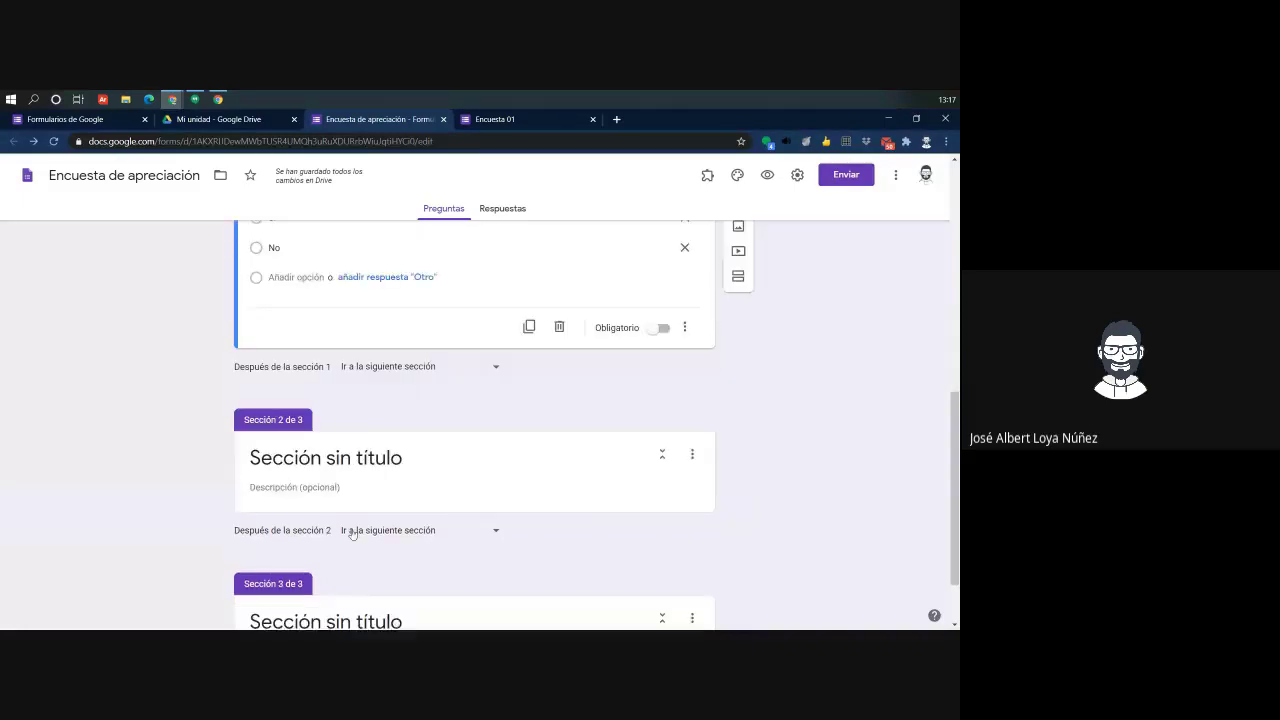
{"action": "scroll", "coordinate": [305, 395], "scroll_direction": "up", "scroll_amount": 1}
{"action": "scroll", "coordinate": [305, 395], "scroll_direction": "up", "scroll_amount": 4}
{"action": "scroll", "coordinate": [380, 460], "scroll_direction": "down", "scroll_amount": 3}
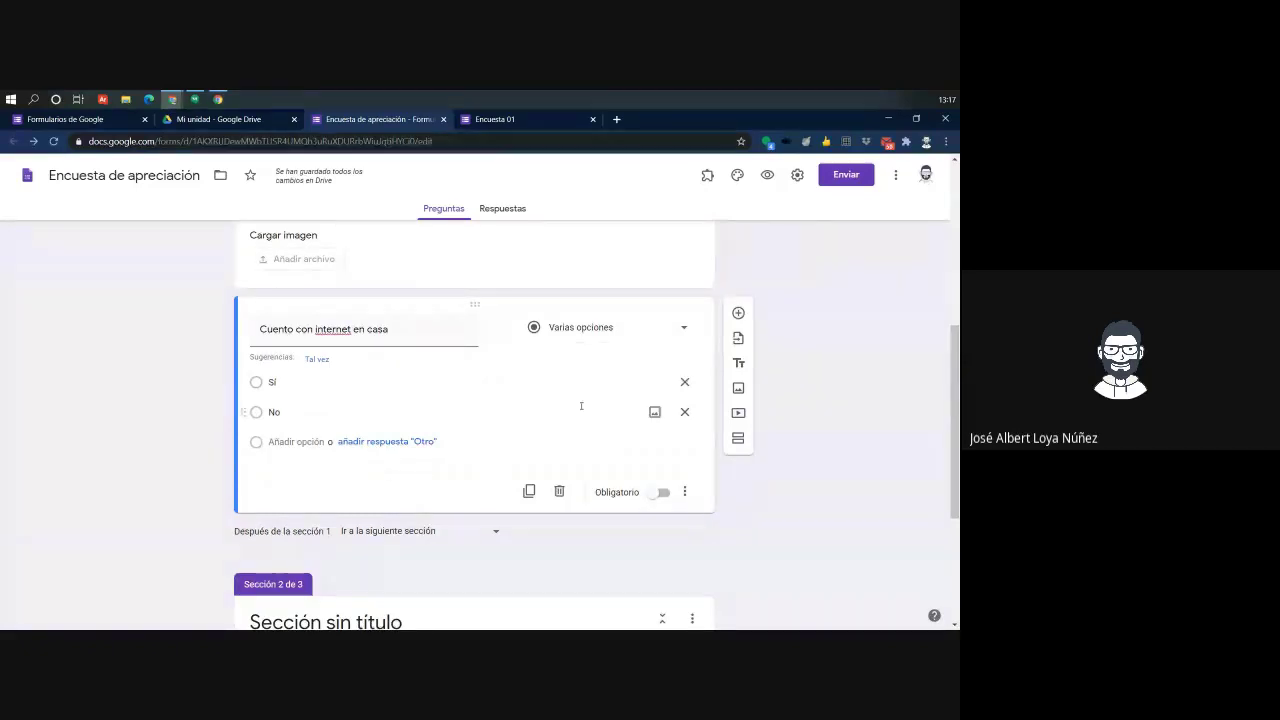
{"action": "triple_click", "coordinate": [299, 330]}
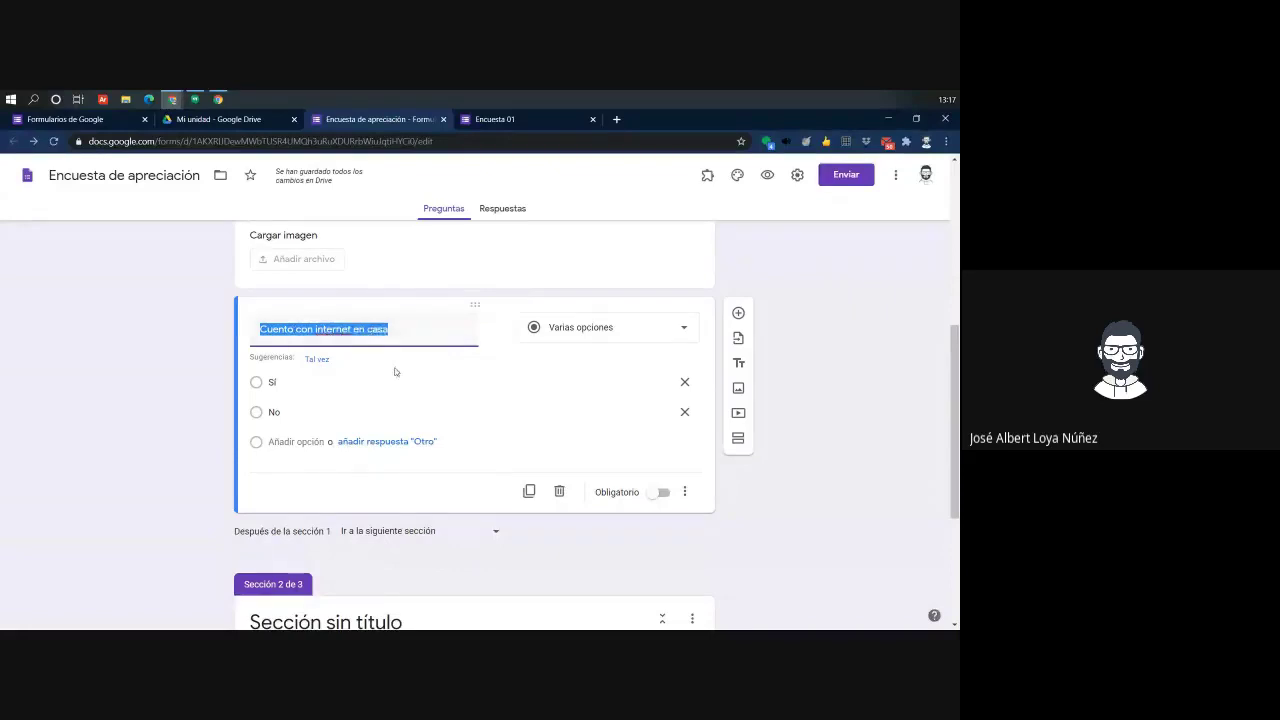
{"action": "scroll", "coordinate": [394, 371], "scroll_direction": "down", "scroll_amount": 2}
{"action": "scroll", "coordinate": [359, 375], "scroll_direction": "up", "scroll_amount": 2}
Title the second section "Internet" and the third section "General"
{"action": "scroll", "coordinate": [326, 497], "scroll_direction": "down", "scroll_amount": 3}
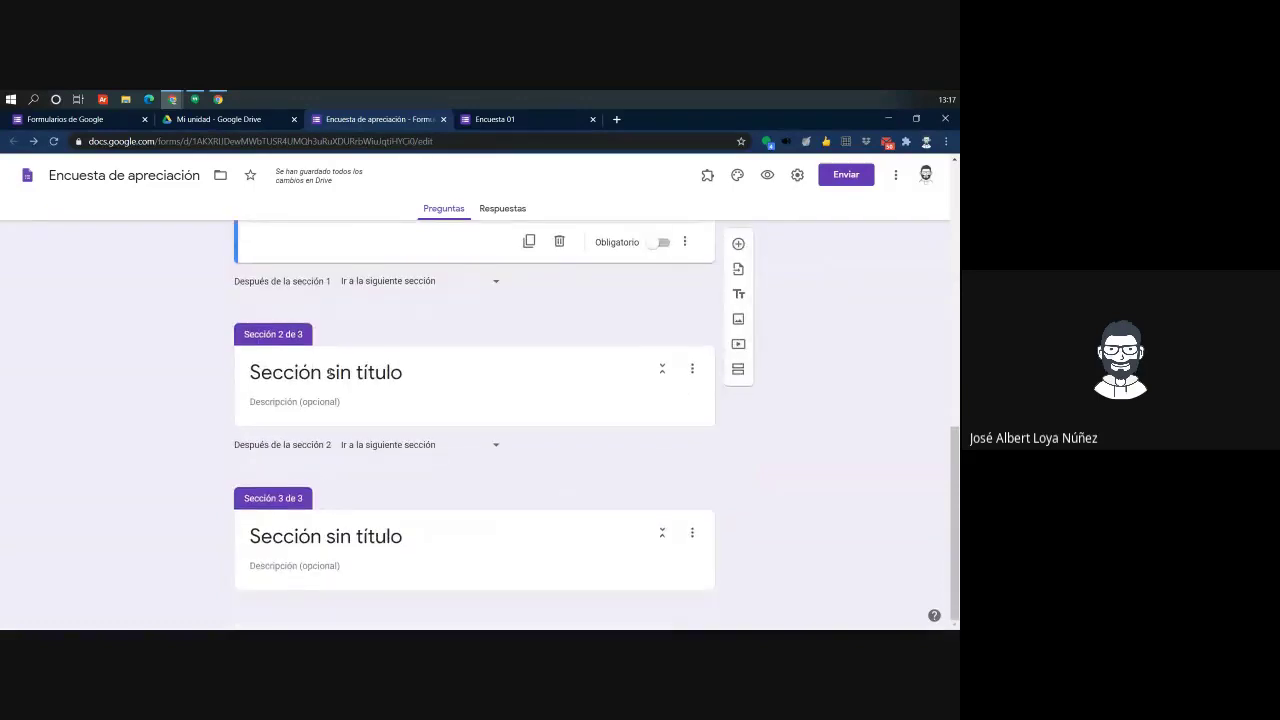
{"action": "left_click", "coordinate": [326, 372]}
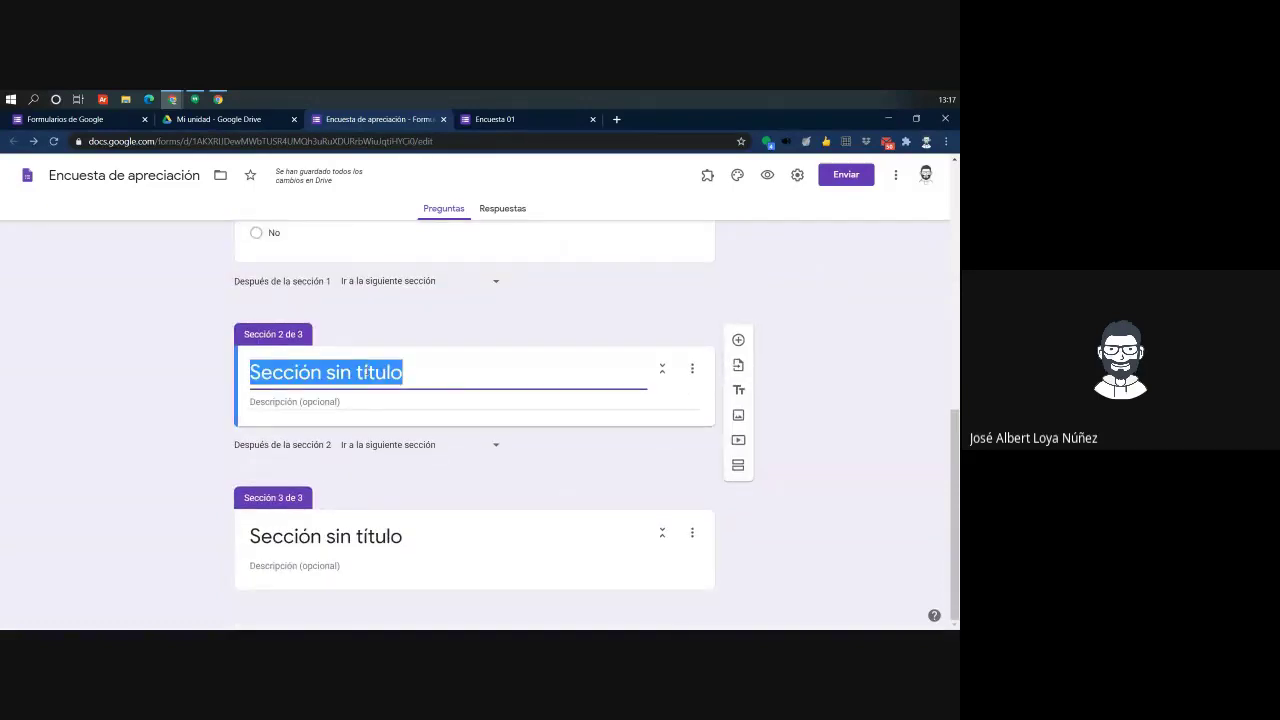
{"action": "type", "text": "Internet"}
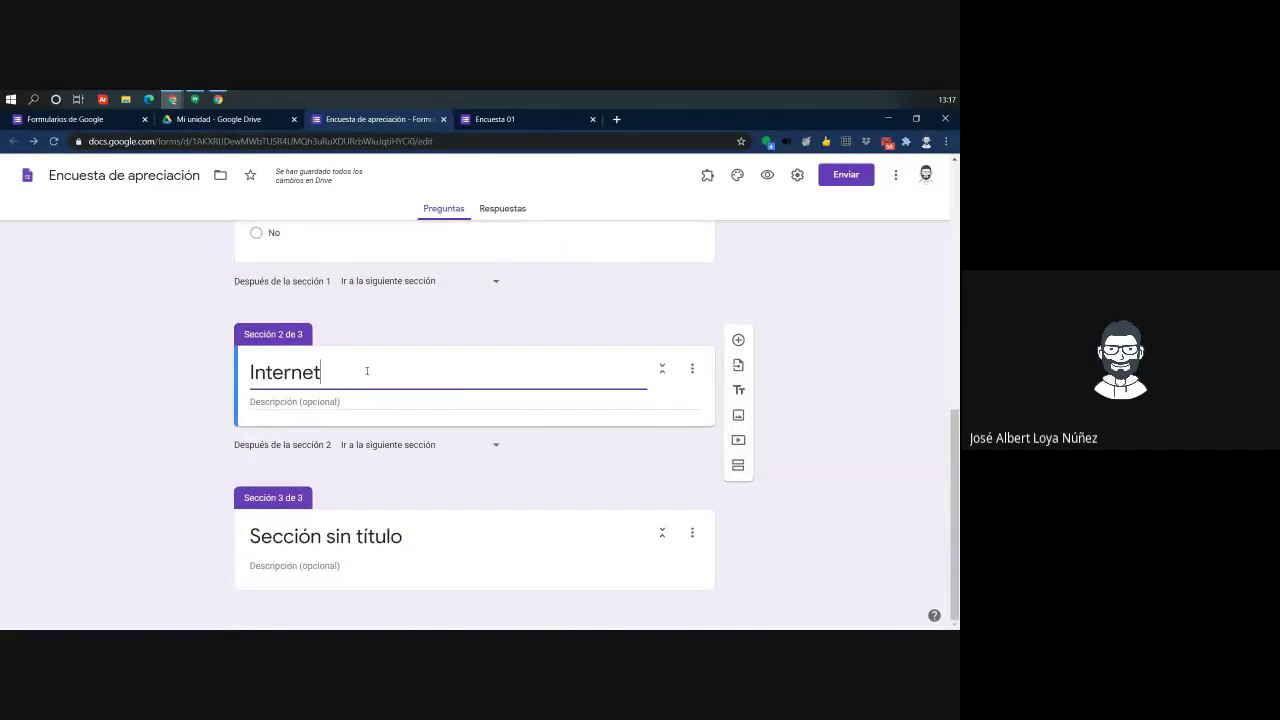
{"action": "left_click", "coordinate": [413, 537]}
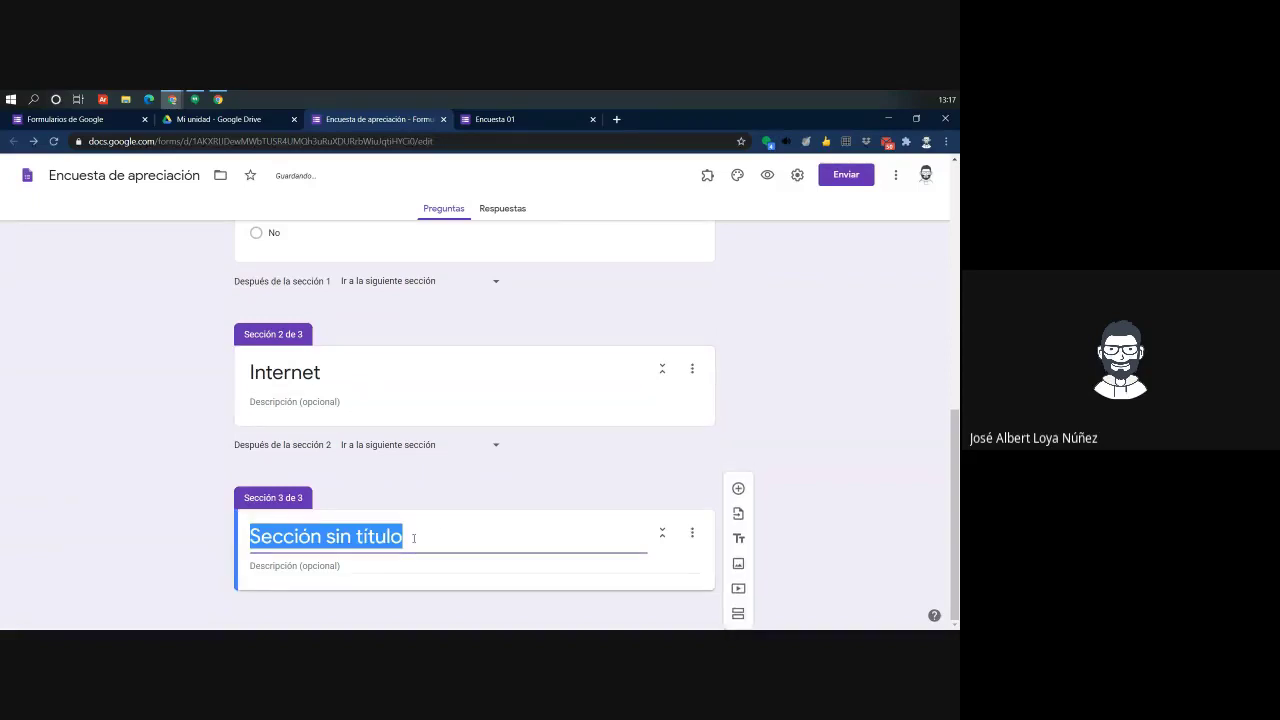
{"action": "type", "text": "General"}
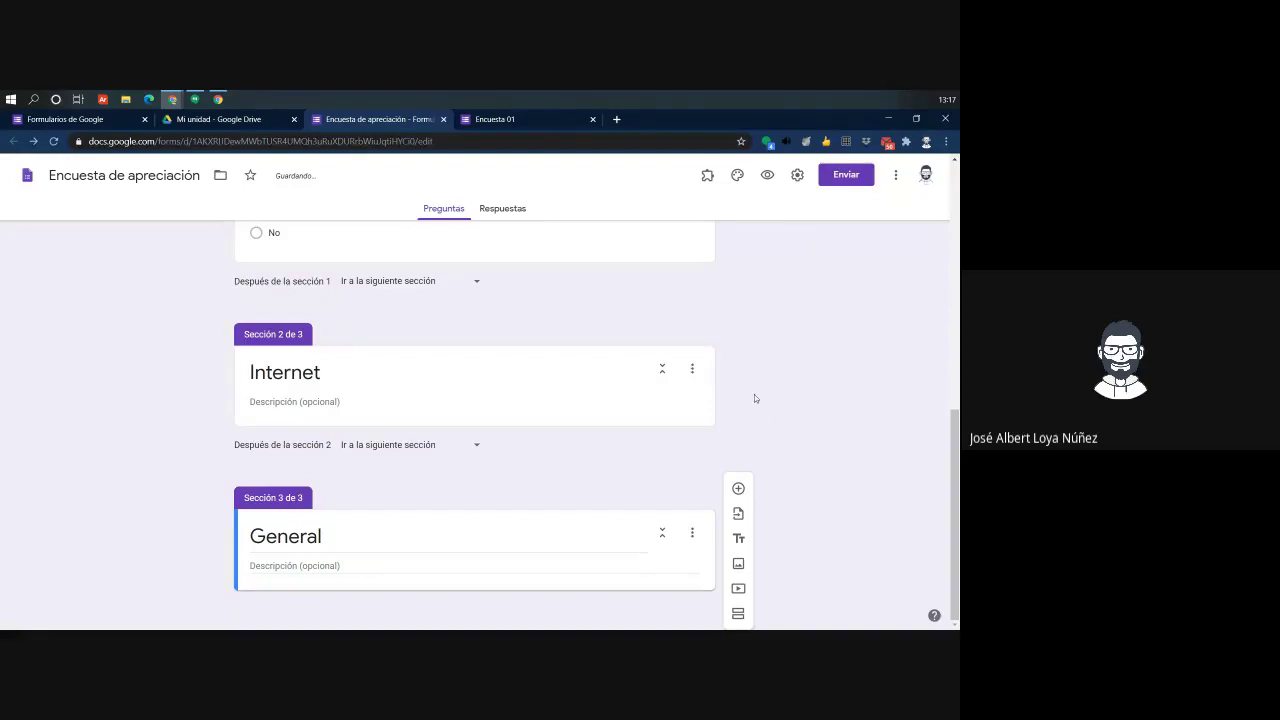
Enable "Ir a la sección según la respuesta" for the "Cuento con internet en casa" question
{"action": "scroll", "coordinate": [396, 375], "scroll_direction": "up", "scroll_amount": 2}
{"action": "scroll", "coordinate": [363, 395], "scroll_direction": "down", "scroll_amount": 1}
{"action": "scroll", "coordinate": [375, 375], "scroll_direction": "up", "scroll_amount": 1}
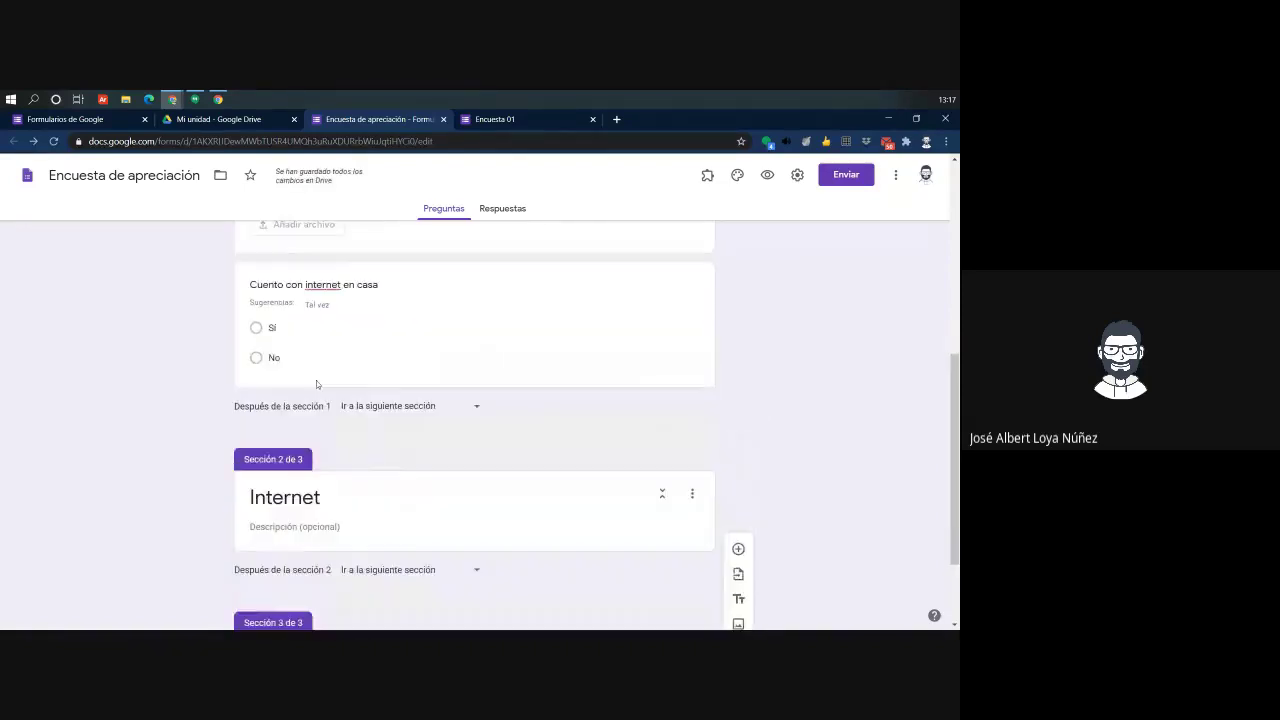
{"action": "scroll", "coordinate": [380, 351], "scroll_direction": "down", "scroll_amount": 1}
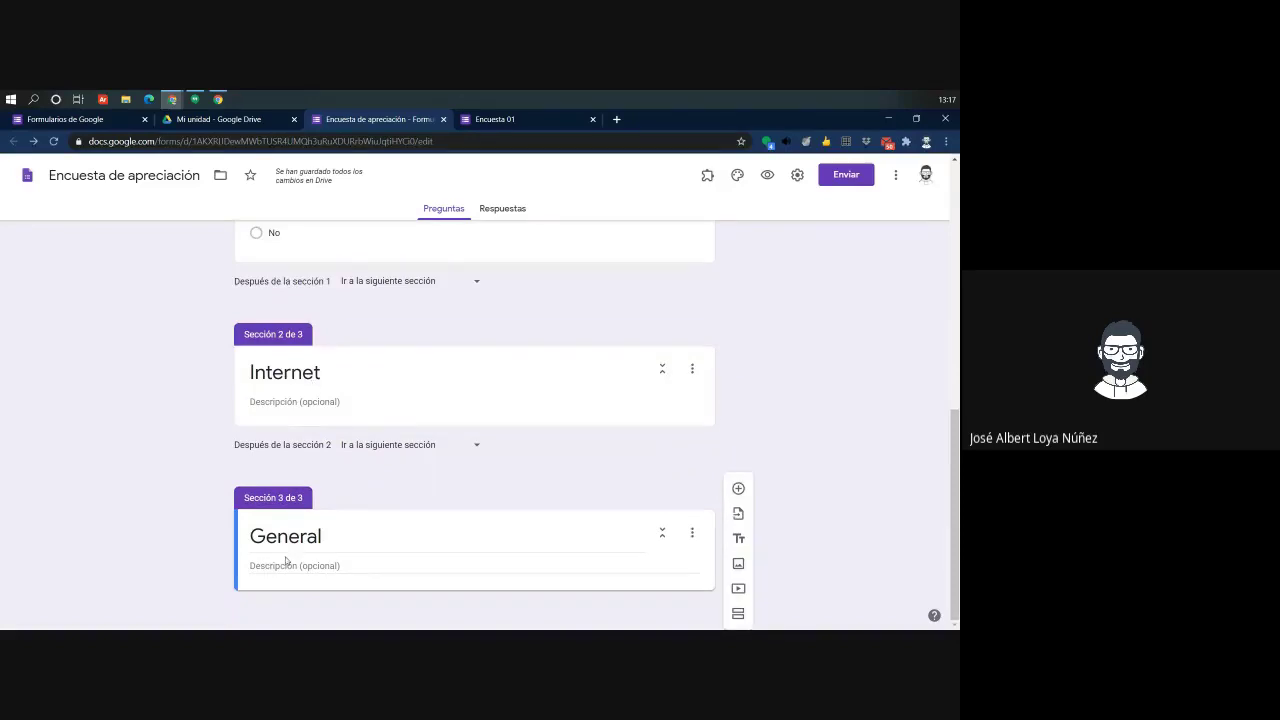
{"action": "scroll", "coordinate": [258, 436], "scroll_direction": "up", "scroll_amount": 2}
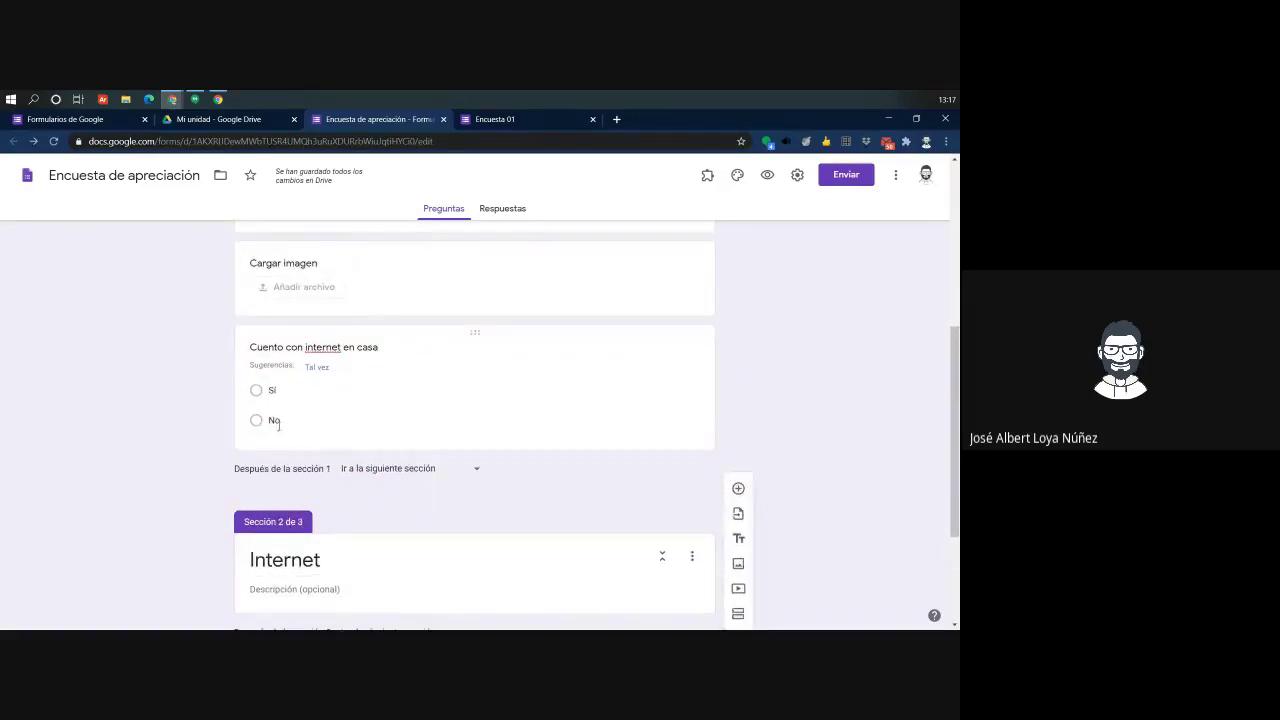
{"action": "scroll", "coordinate": [327, 432], "scroll_direction": "down", "scroll_amount": 2}
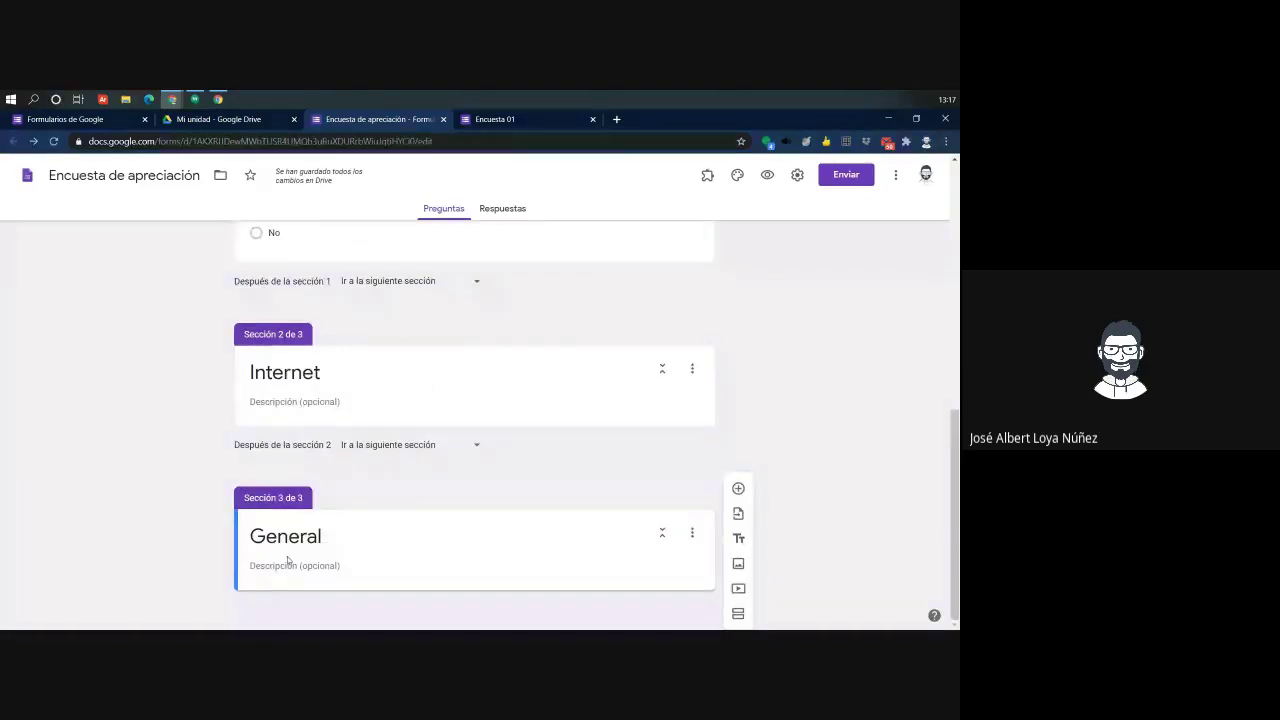
{"action": "scroll", "coordinate": [551, 397], "scroll_direction": "up", "scroll_amount": 1}
{"action": "left_click", "coordinate": [623, 349]}
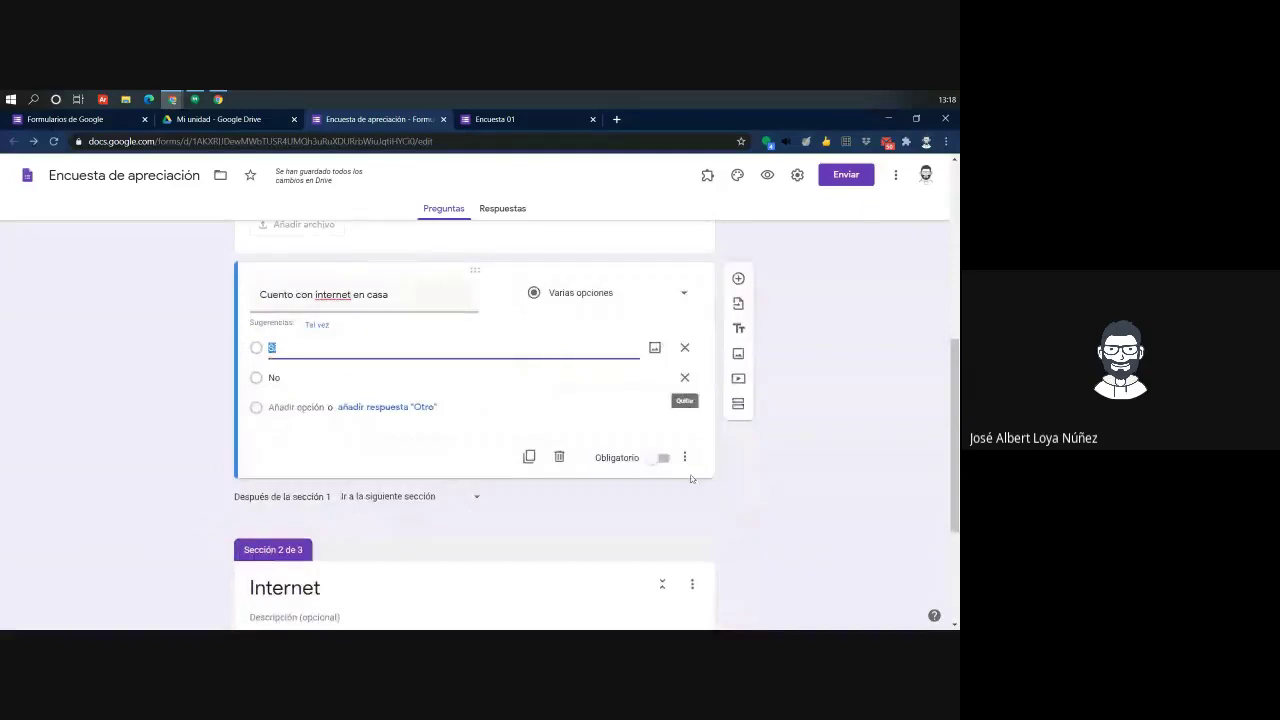
{"action": "left_click", "coordinate": [684, 457]}
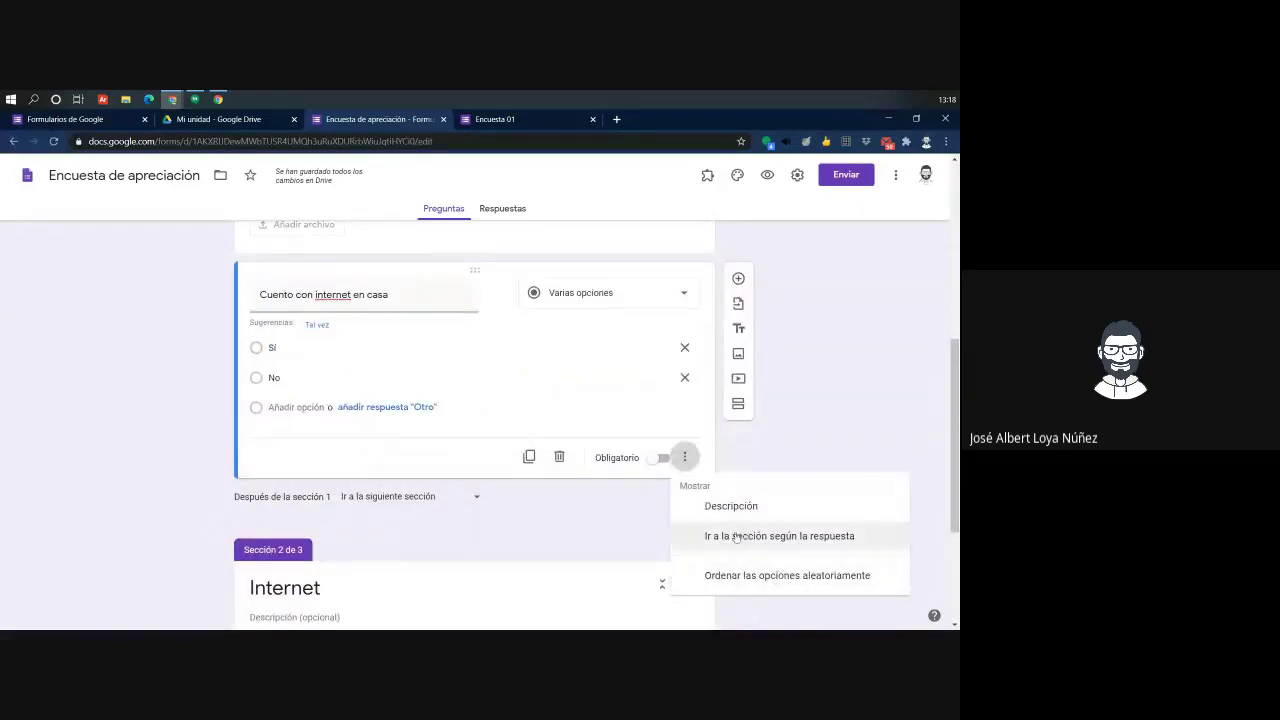
{"action": "left_click", "coordinate": [797, 546]}
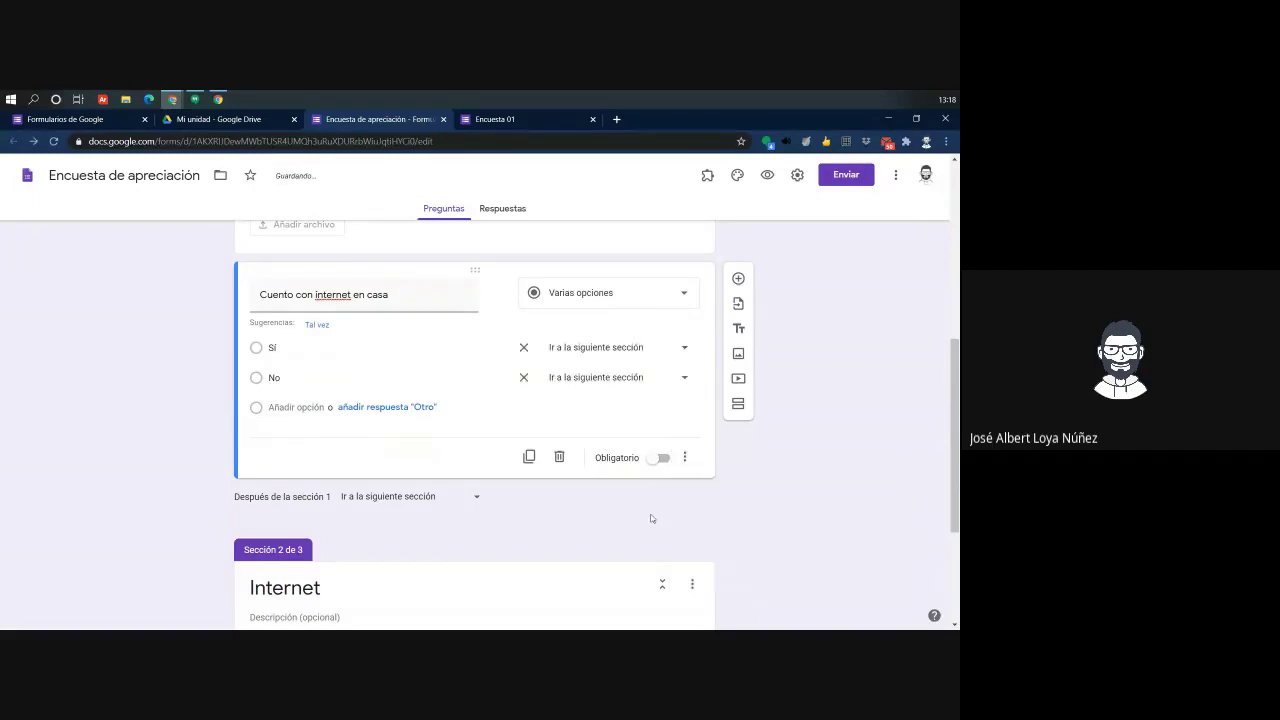
Route the answer "Sí" to section 2 (Internet) and the answer "No" to section 3 (General)
{"action": "left_click", "coordinate": [594, 350]}
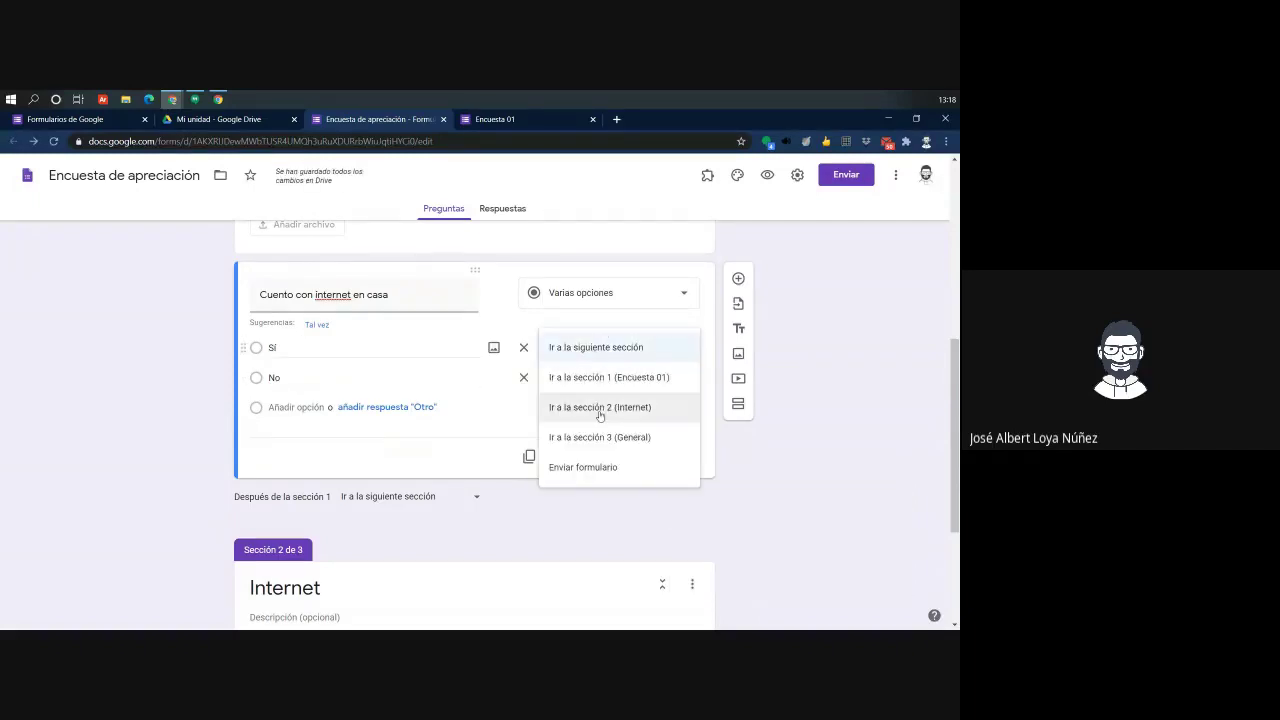
{"action": "left_click", "coordinate": [600, 412]}
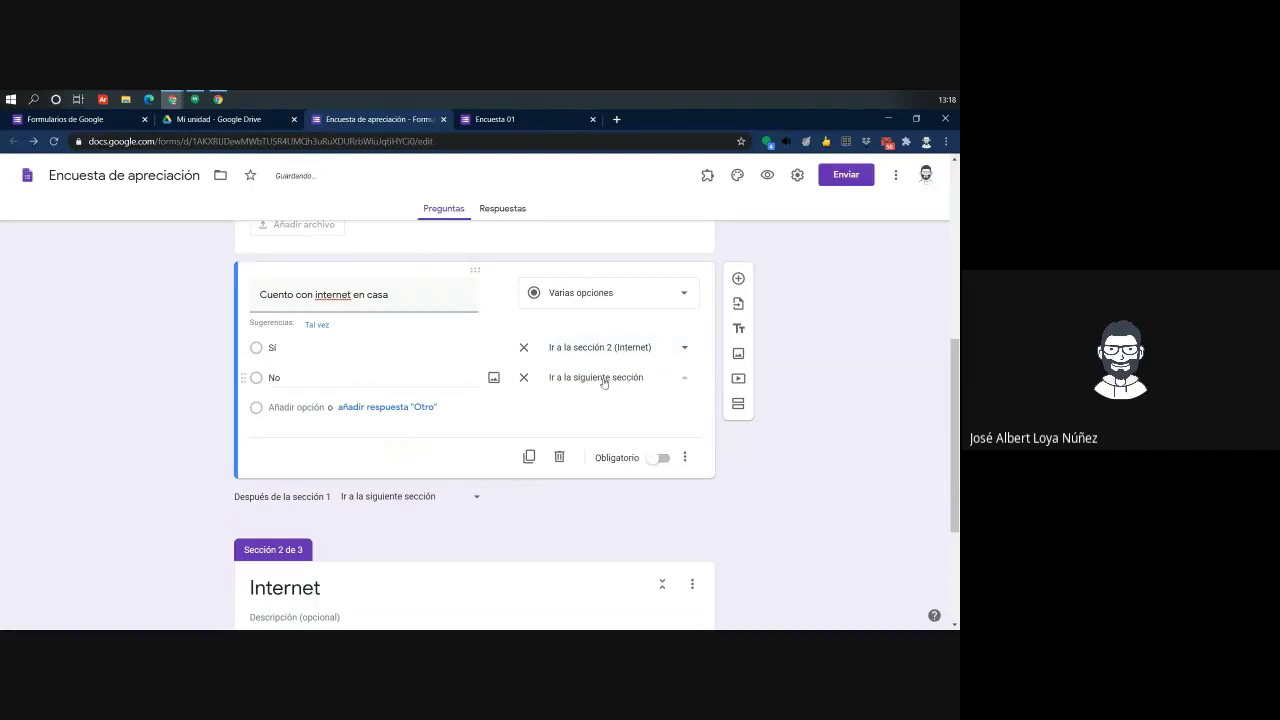
{"action": "left_click", "coordinate": [603, 380]}
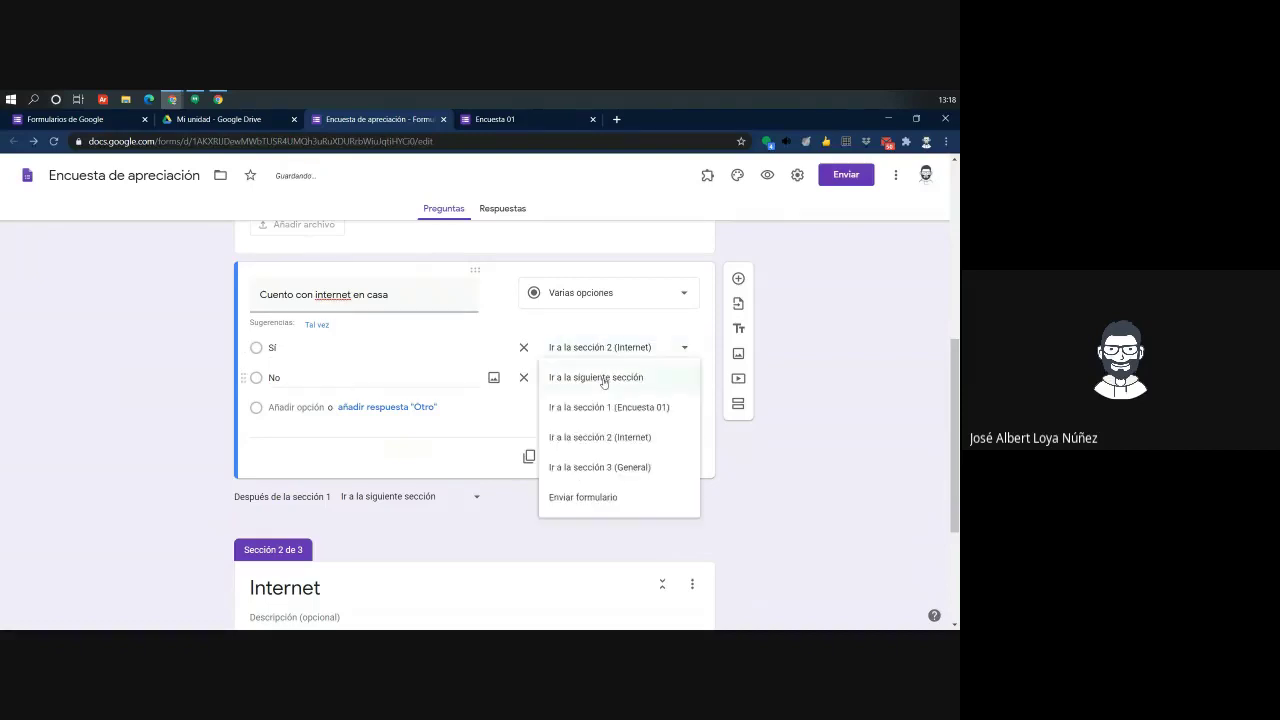
{"action": "left_click", "coordinate": [615, 470]}
Examine the destinations offered after section 1 without changing the setting, and review the form's questions
{"action": "left_click", "coordinate": [423, 500]}
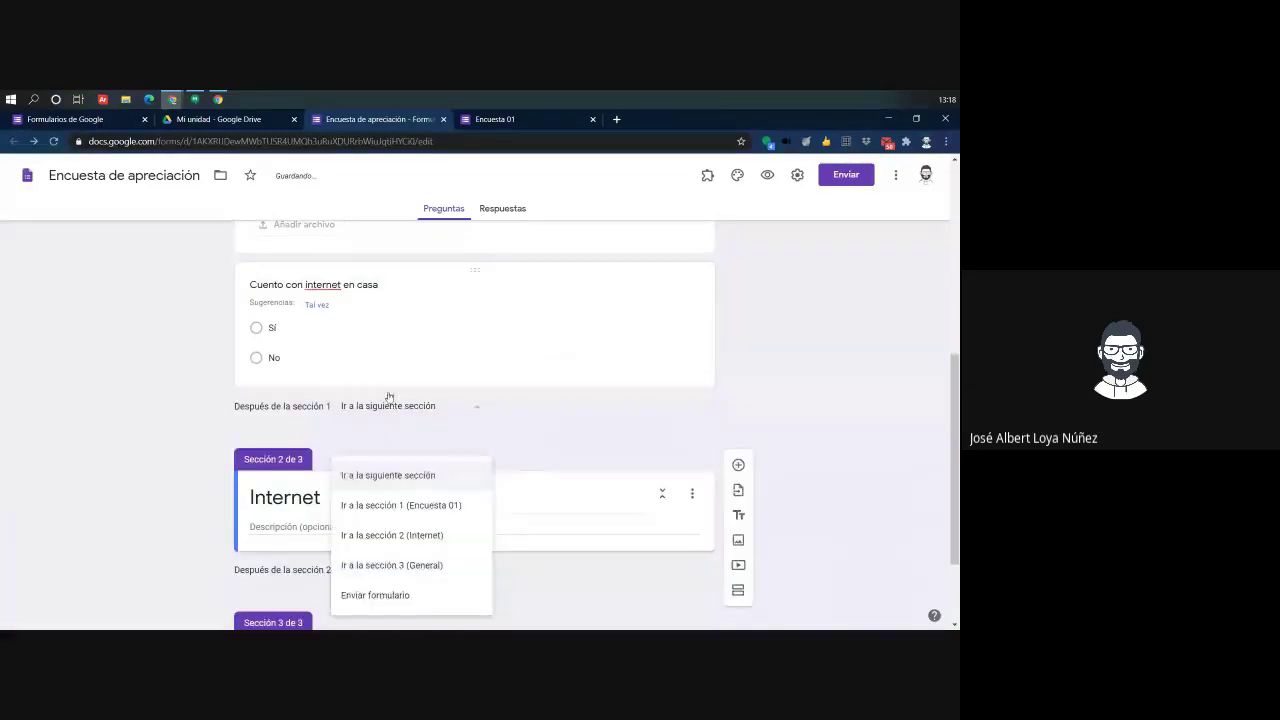
{"action": "left_click", "coordinate": [600, 410]}
{"action": "scroll", "coordinate": [423, 374], "scroll_direction": "up", "scroll_amount": 3}
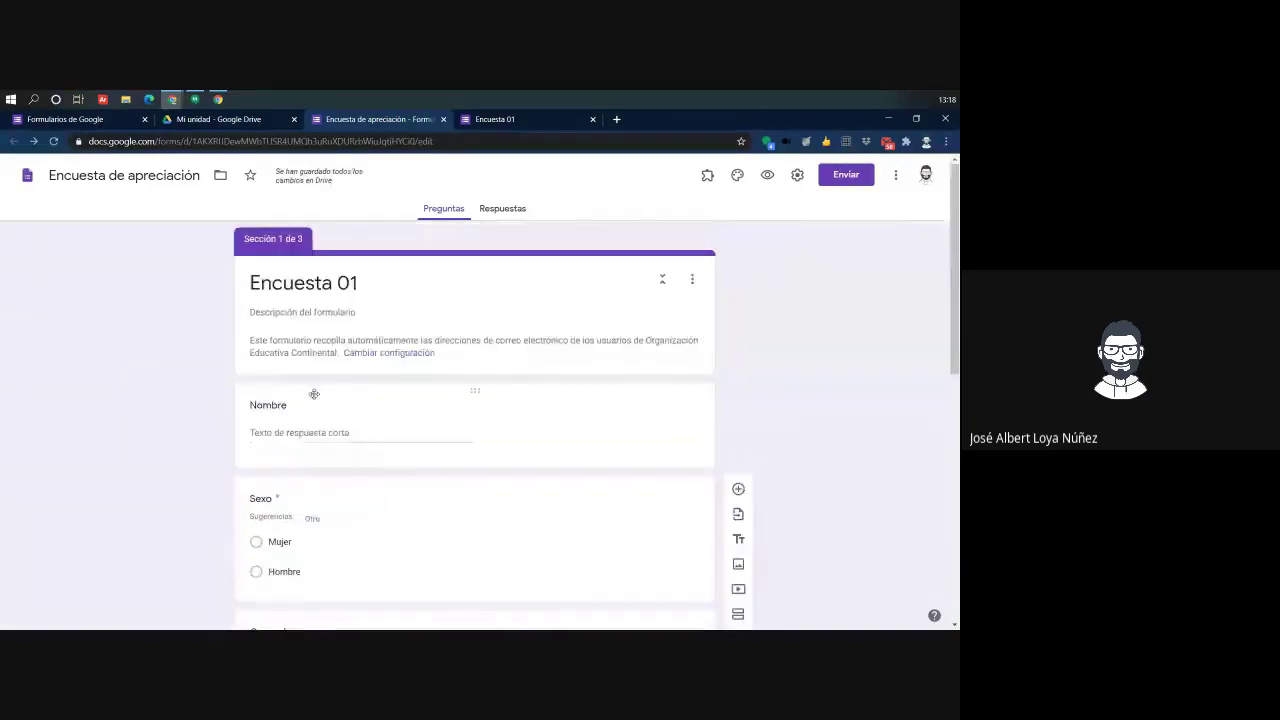
{"action": "scroll", "coordinate": [320, 381], "scroll_direction": "up", "scroll_amount": 2}
{"action": "scroll", "coordinate": [477, 449], "scroll_direction": "down", "scroll_amount": 8}
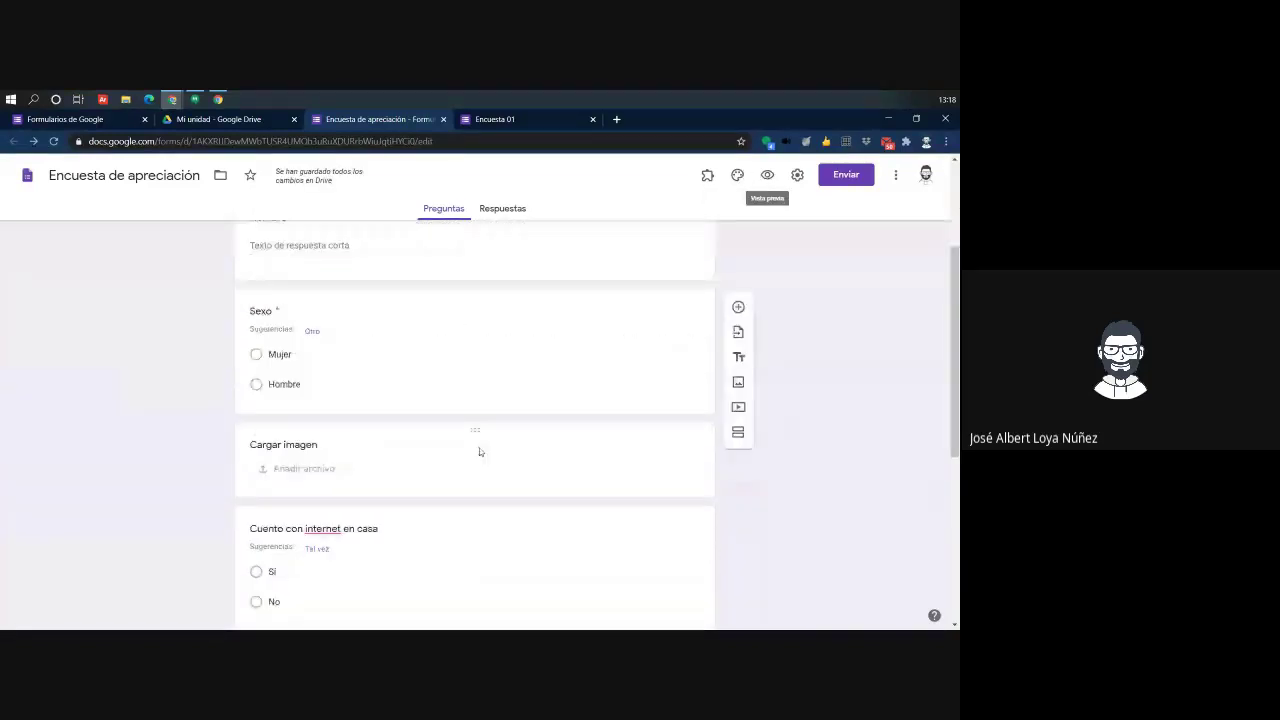
Preview the form, answer "Hombre" for Sexo and "Sí" for "Cuento con internet en casa", and continue to the following section
{"action": "scroll", "coordinate": [469, 449], "scroll_direction": "up", "scroll_amount": 8}
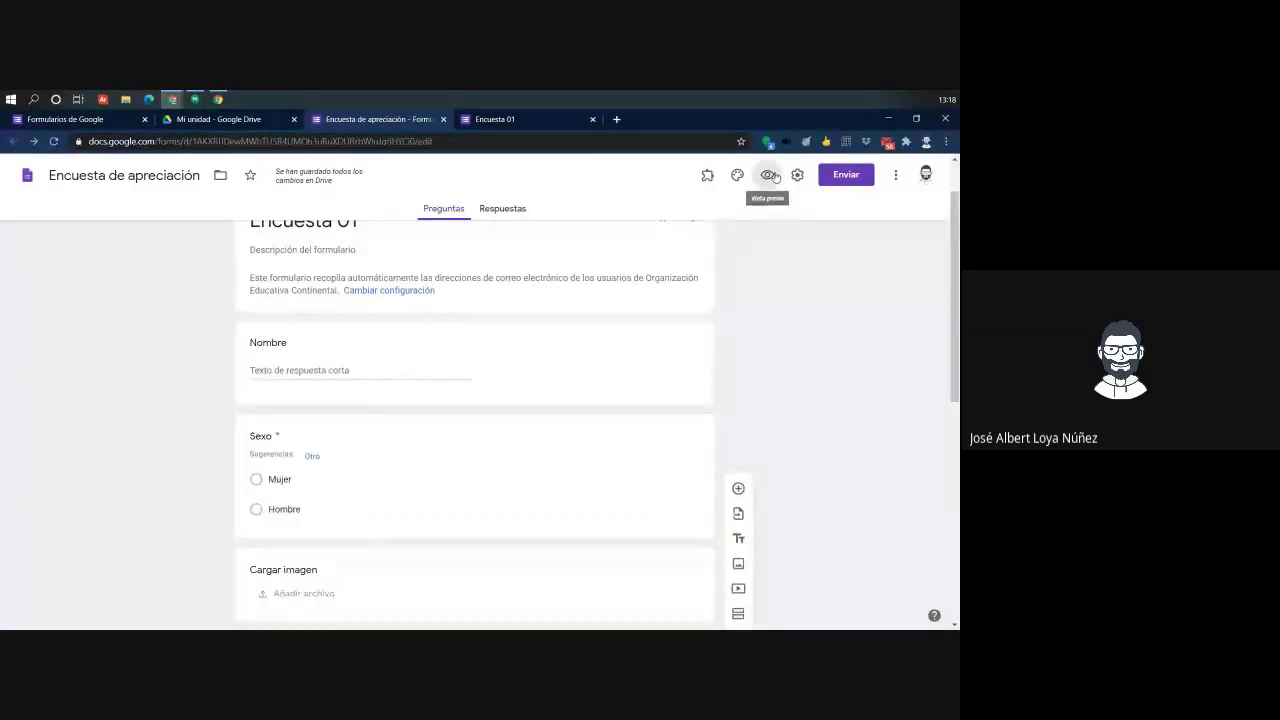
{"action": "left_click", "coordinate": [767, 175]}
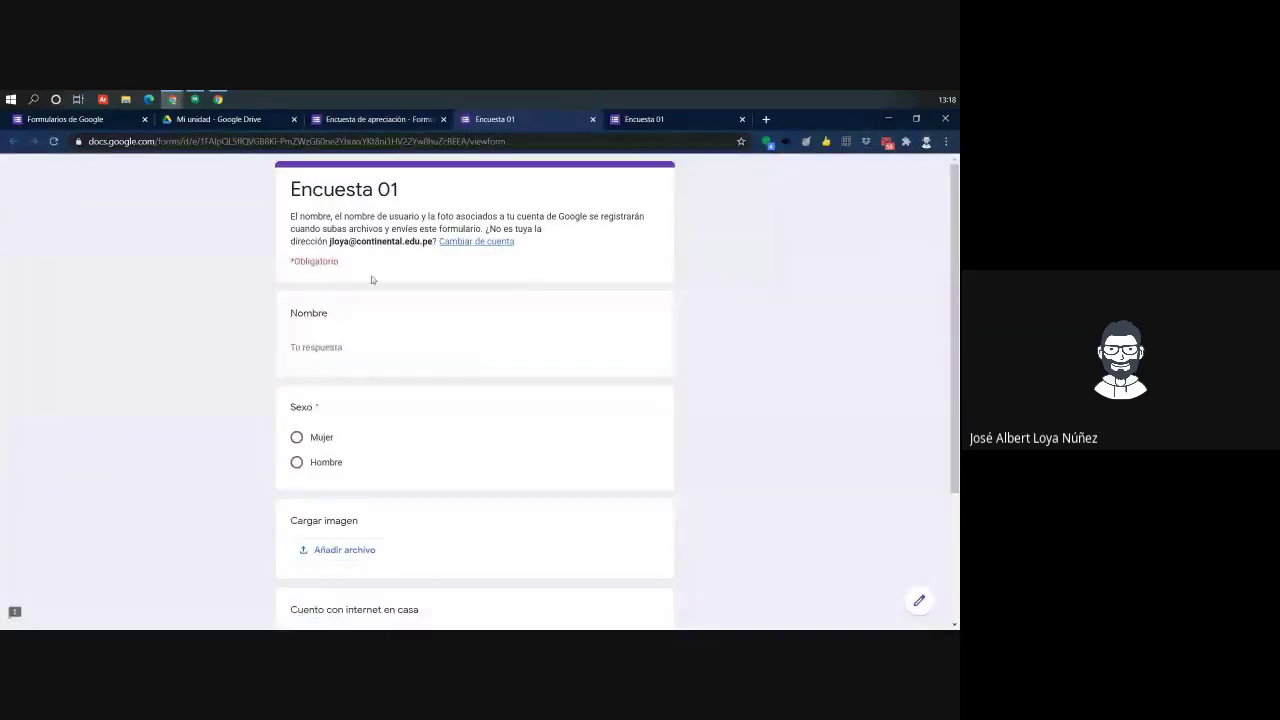
{"action": "scroll", "coordinate": [371, 279], "scroll_direction": "down", "scroll_amount": 1}
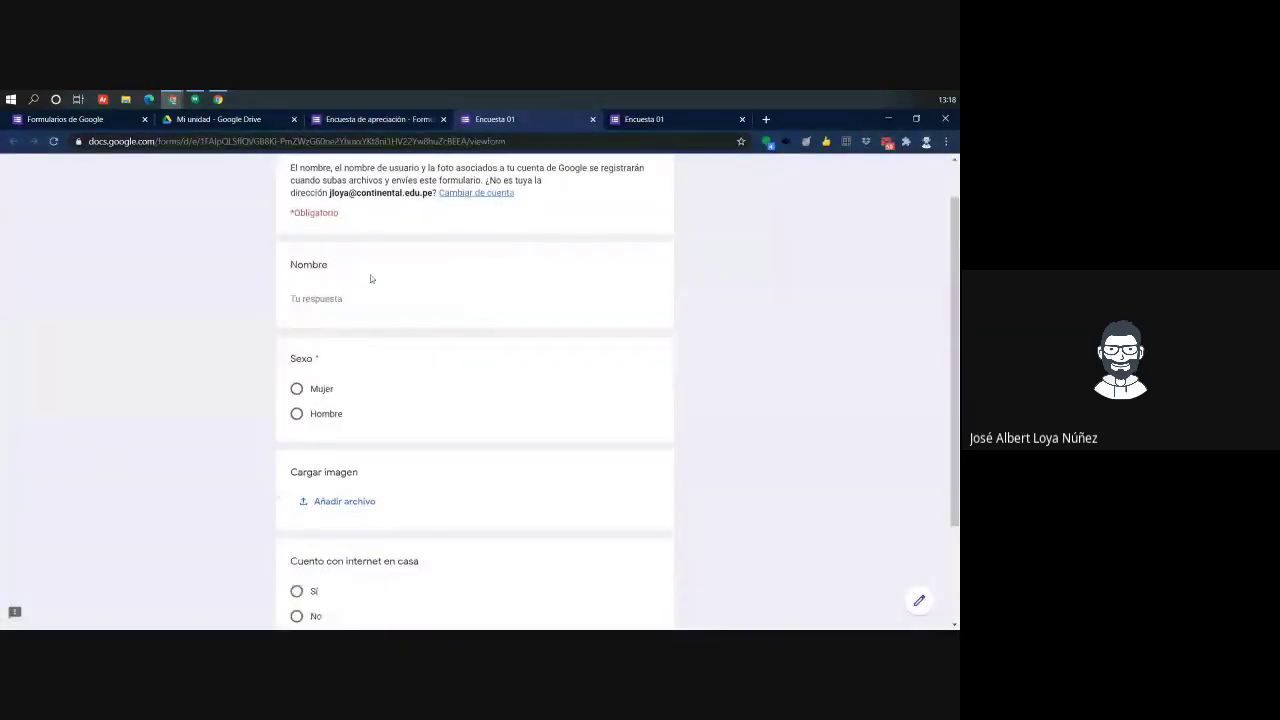
{"action": "double_click", "coordinate": [297, 248]}
{"action": "left_click", "coordinate": [320, 284]}
{"action": "scroll", "coordinate": [347, 318], "scroll_direction": "down", "scroll_amount": 1}
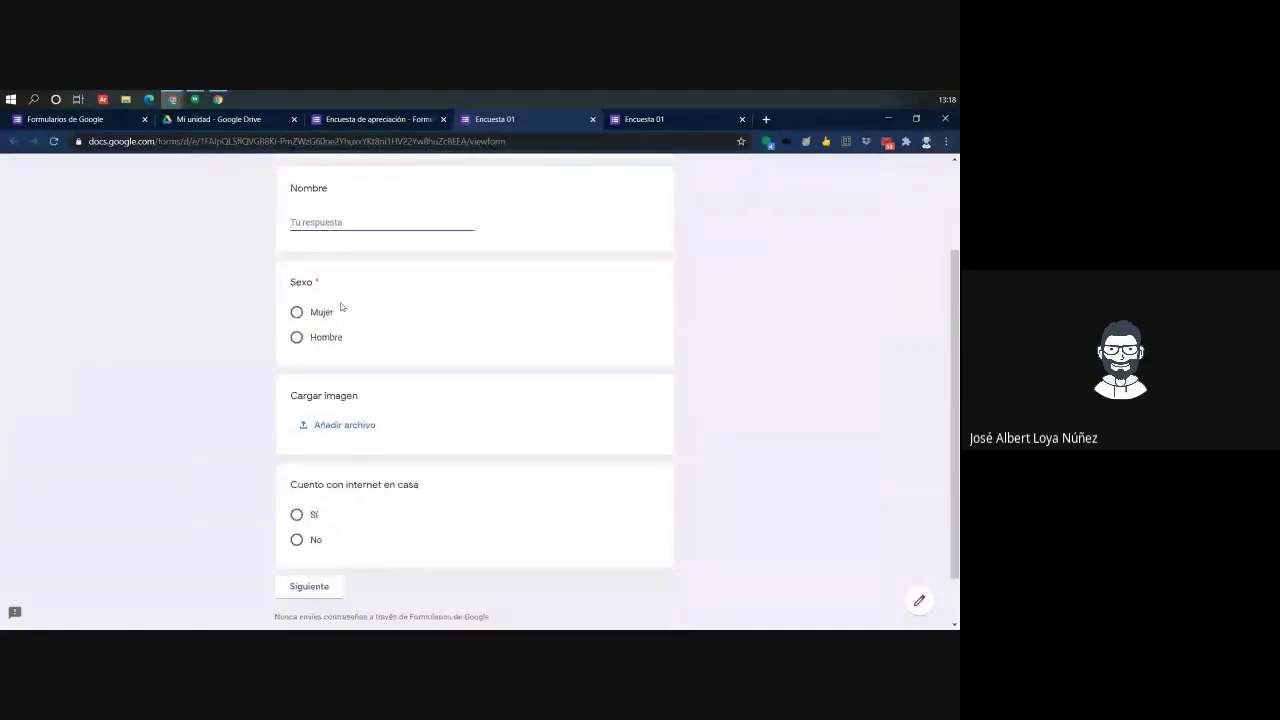
{"action": "left_click", "coordinate": [297, 337]}
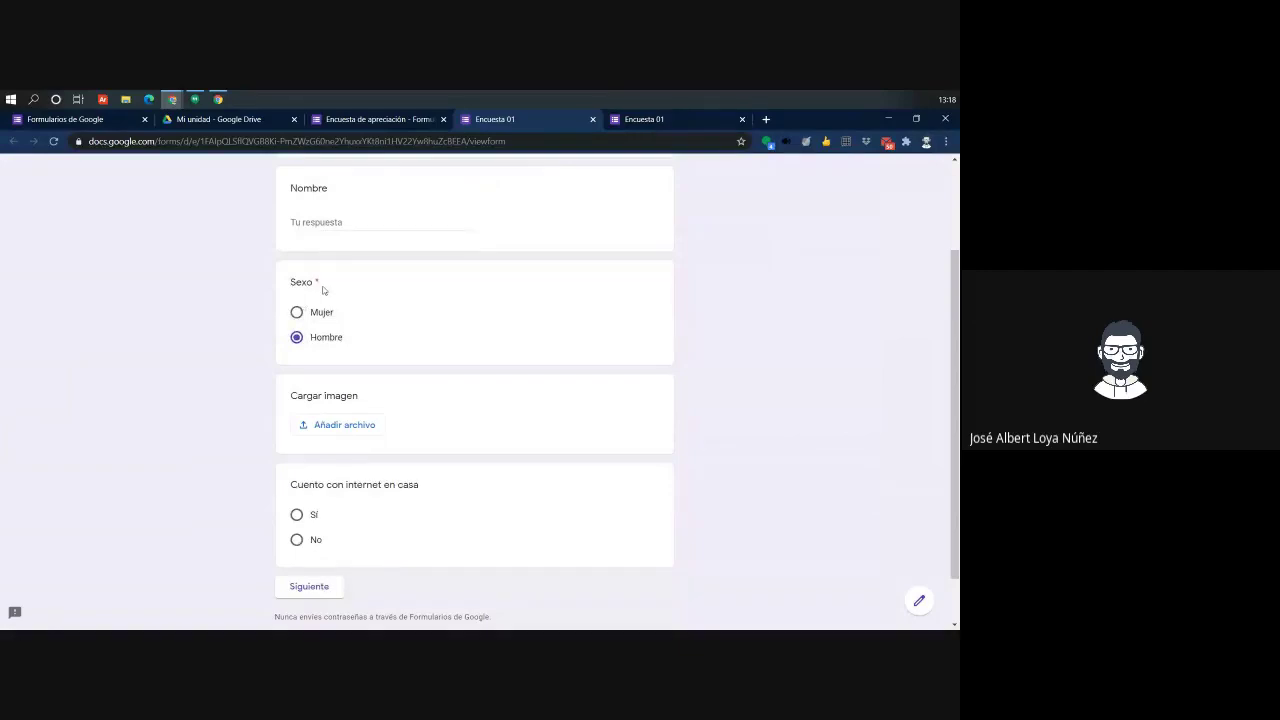
{"action": "mouse_move", "coordinate": [308, 283]}
{"action": "left_mouse_down"}
{"action": "mouse_move", "coordinate": [341, 284]}
{"action": "mouse_move", "coordinate": [307, 280]}
{"action": "mouse_move", "coordinate": [323, 286]}
{"action": "left_mouse_up"}
{"action": "scroll", "coordinate": [451, 397], "scroll_direction": "down", "scroll_amount": 1}
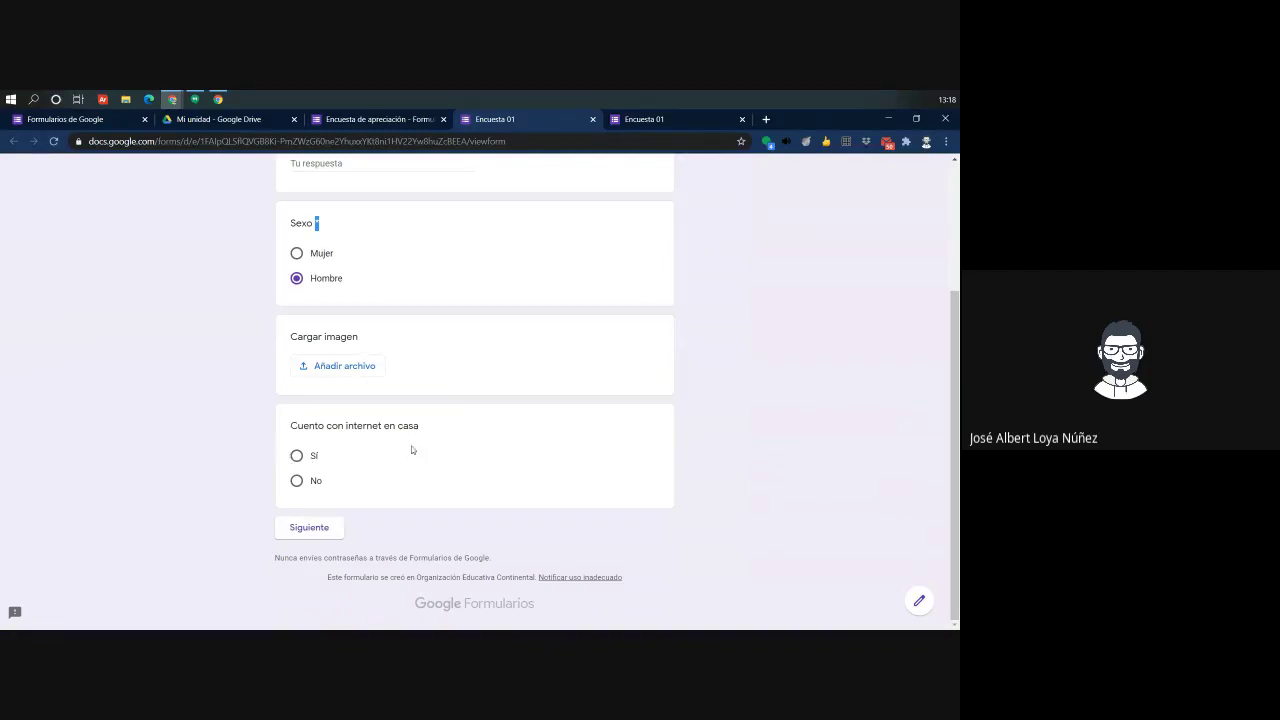
{"action": "left_click", "coordinate": [296, 456]}
{"action": "left_click", "coordinate": [322, 551]}
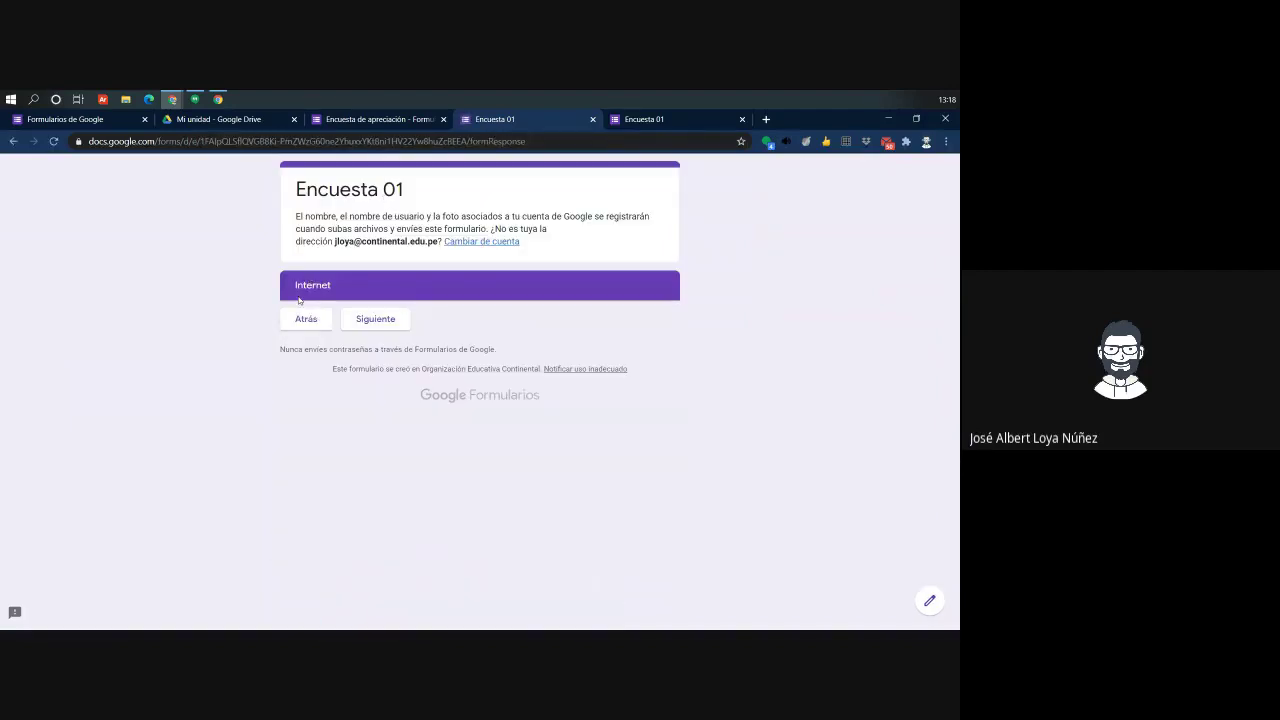
Test the route for the answer "No" to the internet question in the preview, and close both preview tabs
{"action": "left_click", "coordinate": [306, 319]}
{"action": "left_click", "coordinate": [297, 461]}
{"action": "left_click", "coordinate": [309, 530]}
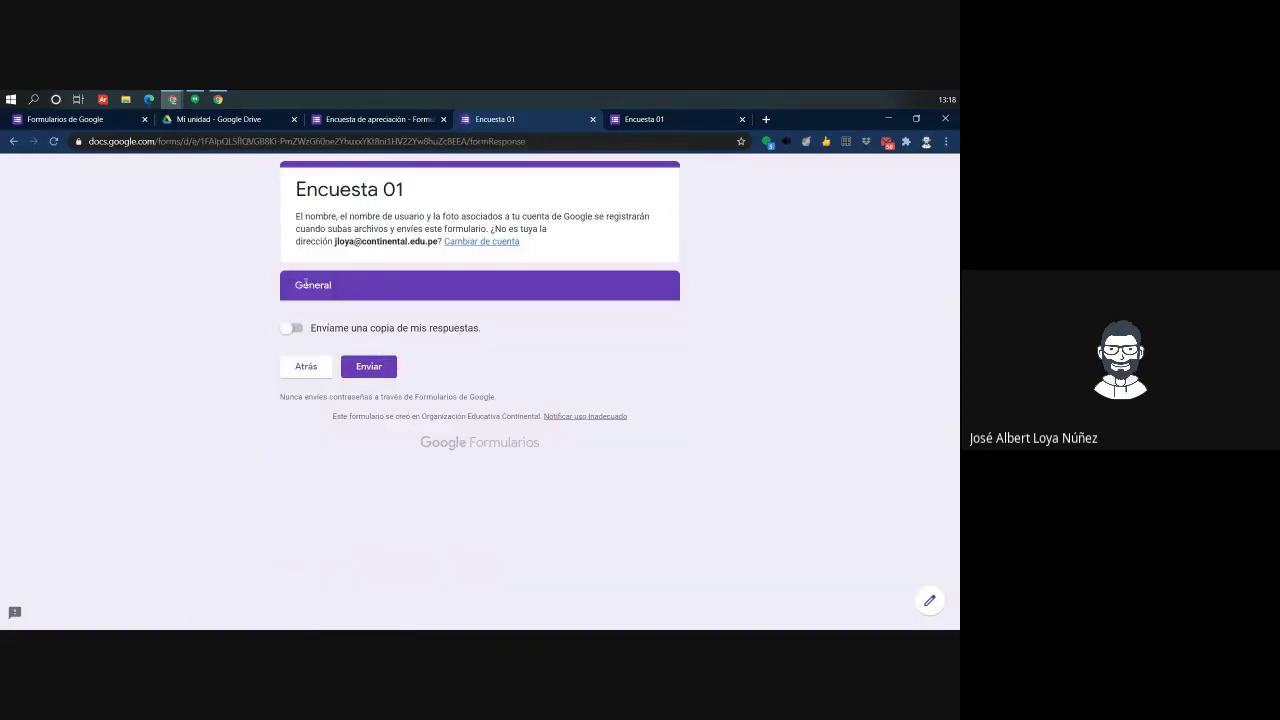
{"action": "left_click_drag", "start_coordinate": [296, 283], "coordinate": [358, 286]}
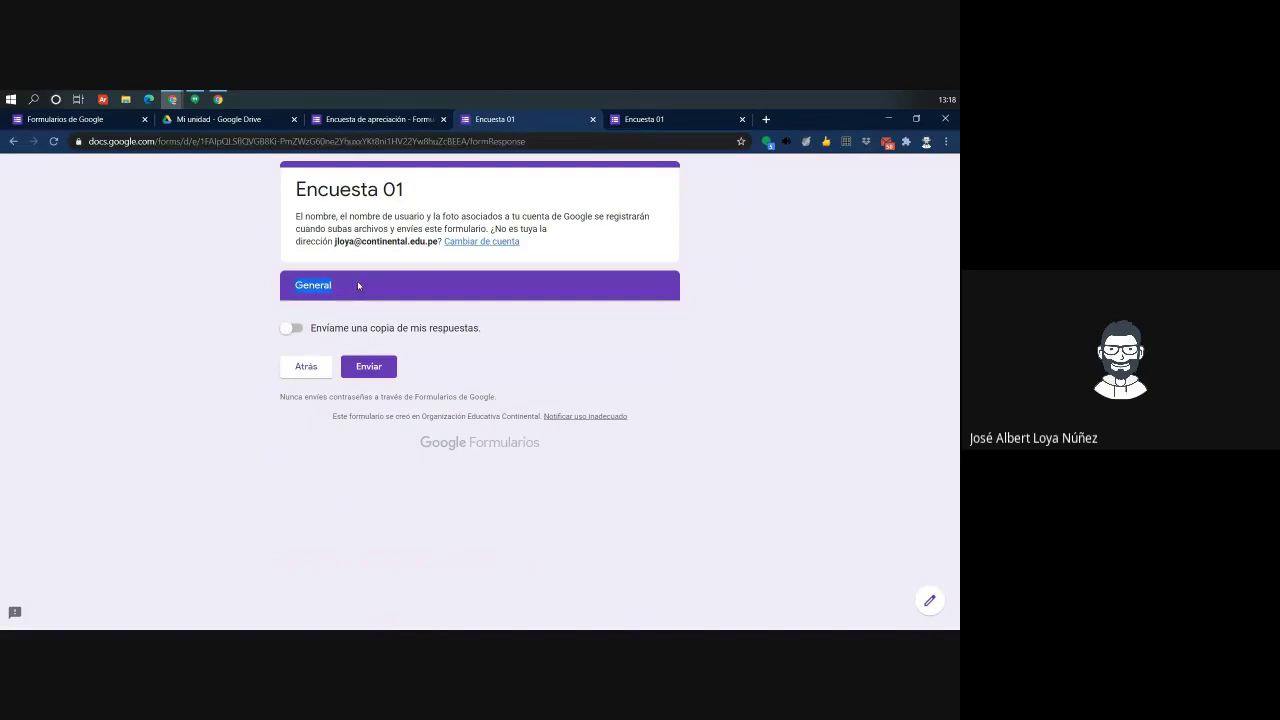
{"action": "left_click", "coordinate": [306, 367]}
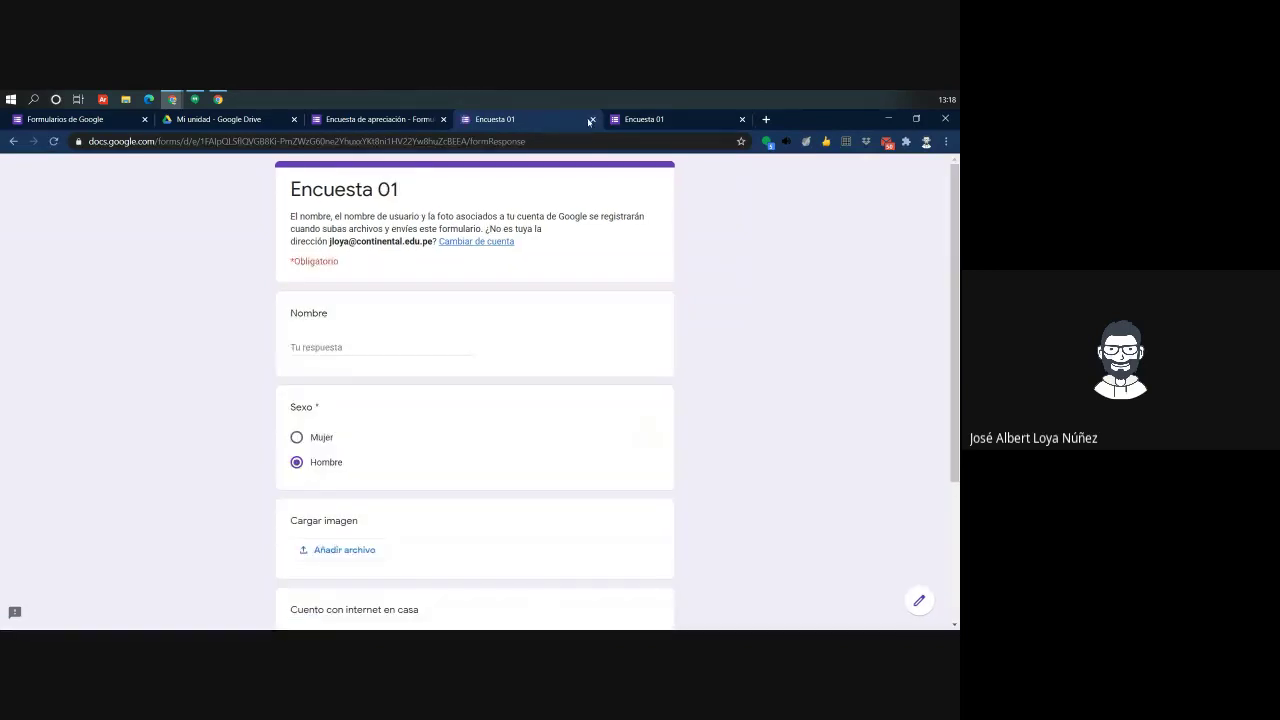
{"action": "left_click", "coordinate": [593, 119]}
{"action": "left_click", "coordinate": [593, 119]}
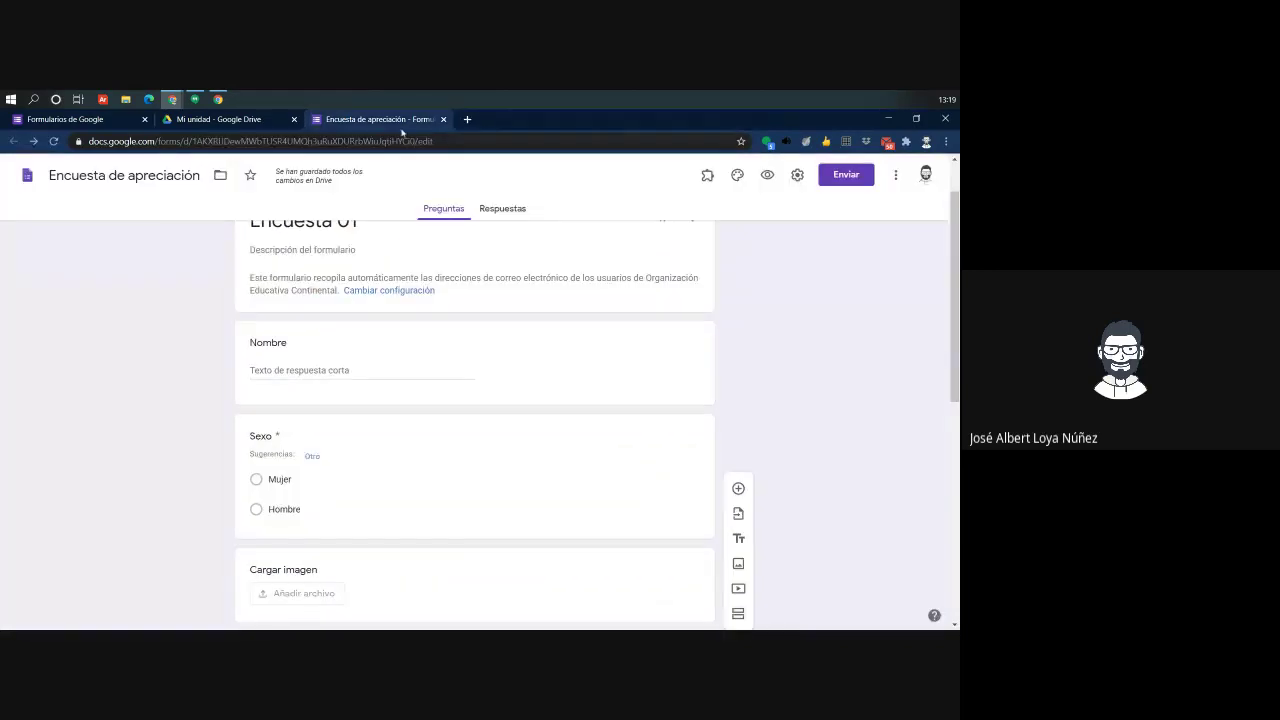
Add a question of type "Cuadrícula de varias opciones" to the Internet section
{"action": "scroll", "coordinate": [345, 475], "scroll_direction": "up", "scroll_amount": 1}
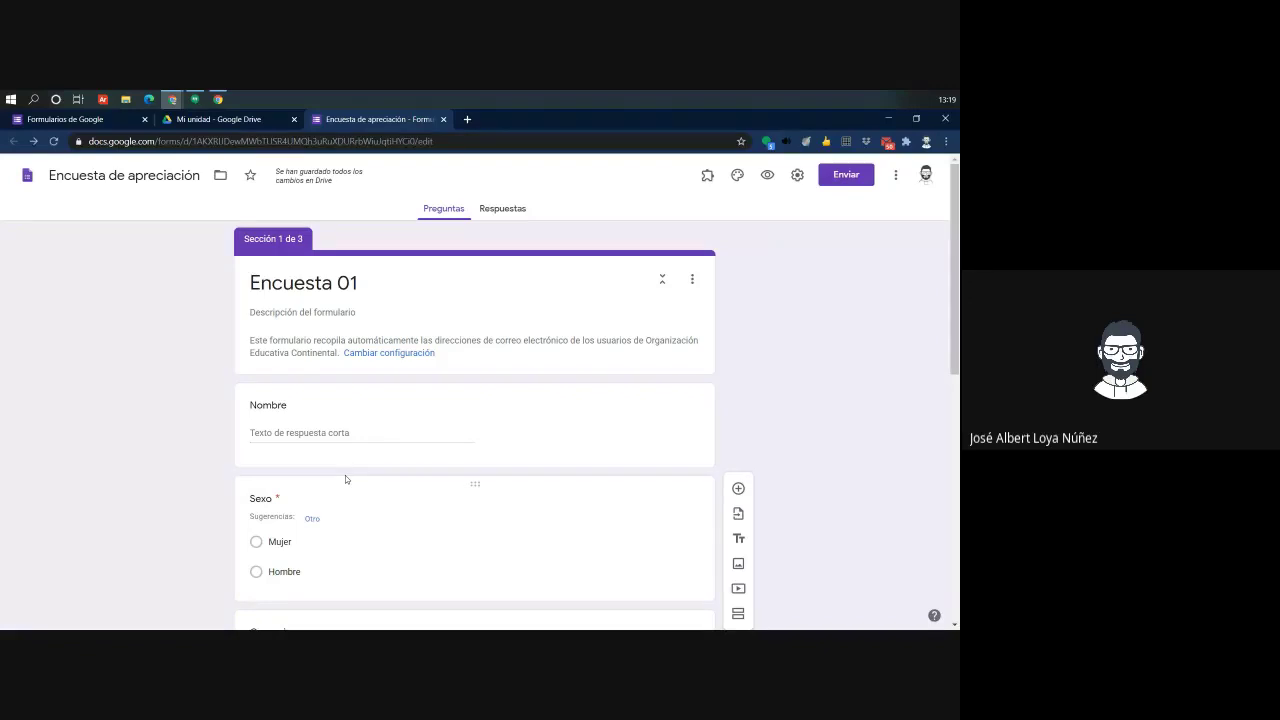
{"action": "scroll", "coordinate": [345, 475], "scroll_direction": "down", "scroll_amount": 10}
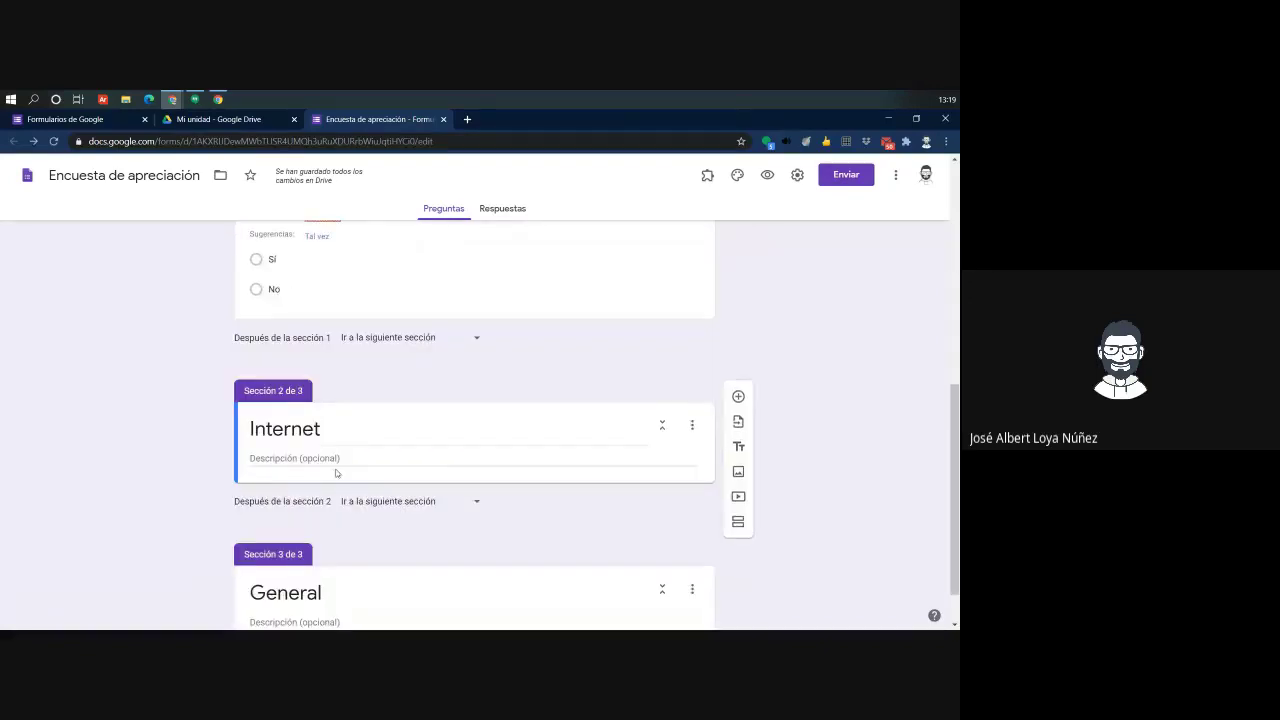
{"action": "scroll", "coordinate": [340, 468], "scroll_direction": "up", "scroll_amount": 2}
{"action": "scroll", "coordinate": [340, 466], "scroll_direction": "down", "scroll_amount": 1}
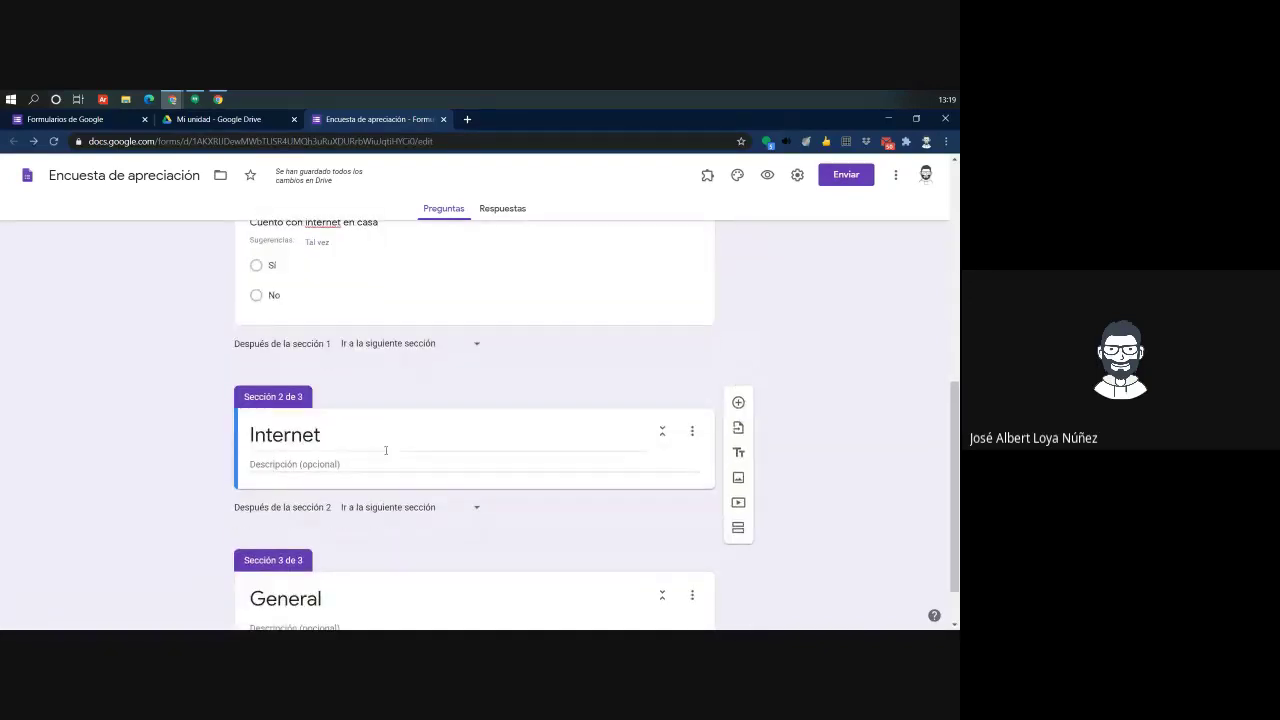
{"action": "left_click", "coordinate": [738, 402]}
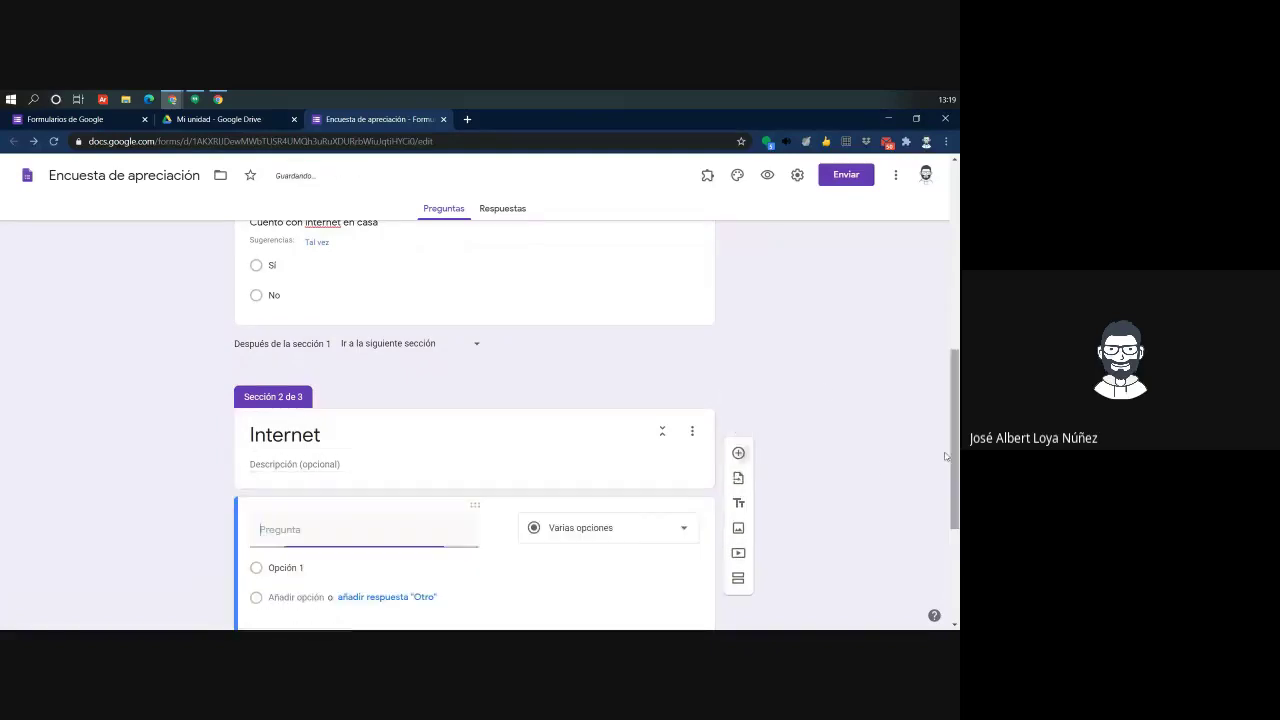
{"action": "left_click", "coordinate": [606, 290]}
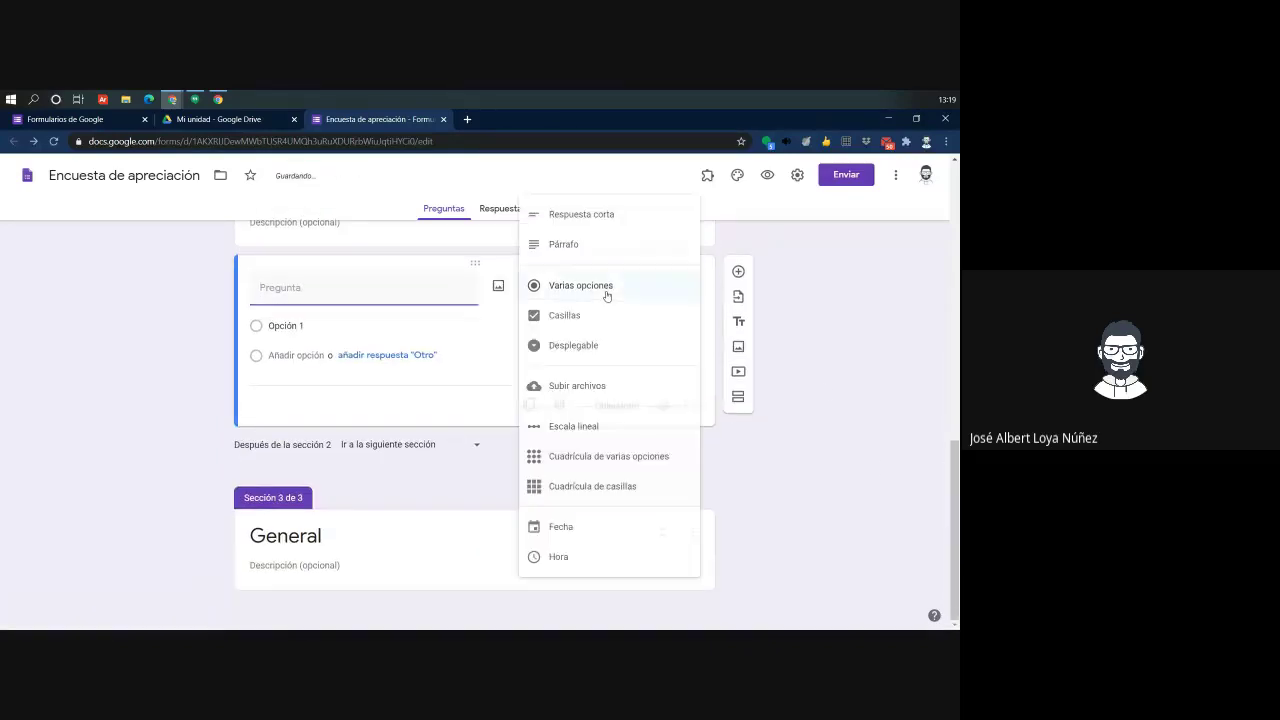
{"action": "left_click", "coordinate": [609, 459]}
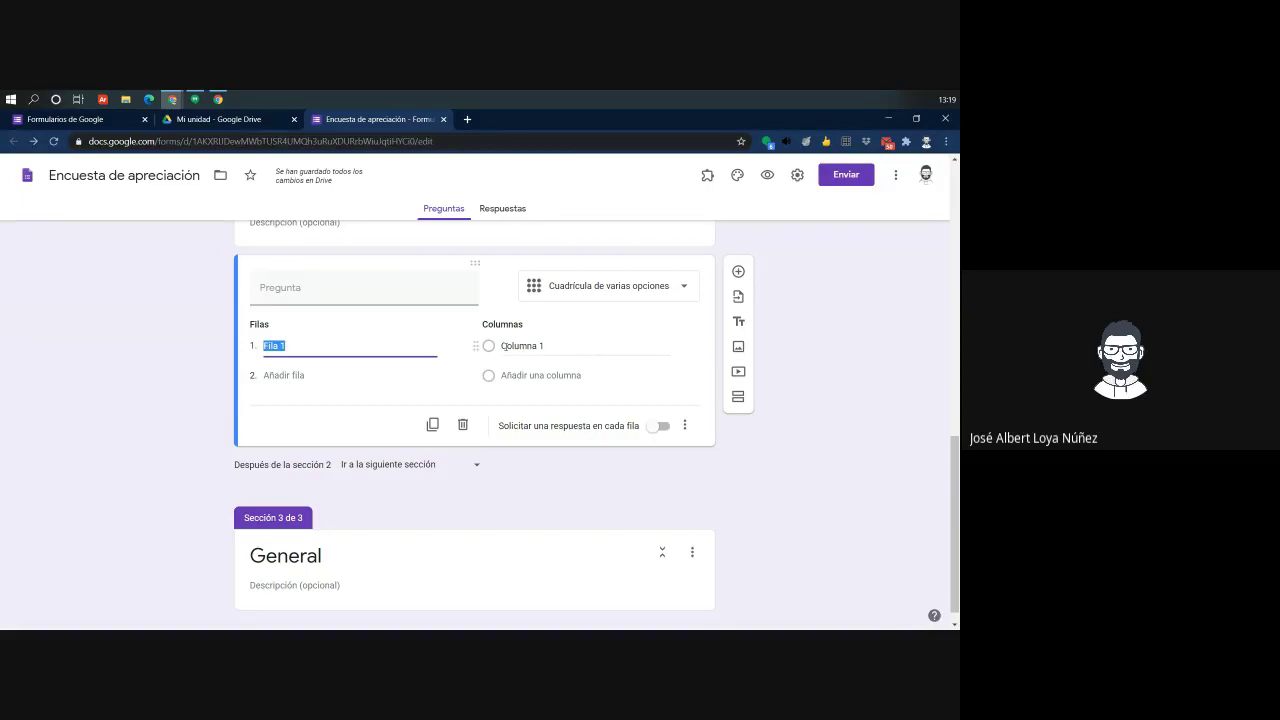
Name the grid rows "Google Formularios" and "Google Sites", and title the question "He utilizado alguna des estas herramientas"
{"action": "left_click", "coordinate": [323, 350]}
{"action": "left_click_drag", "start_coordinate": [334, 345], "coordinate": [242, 342]}
{"action": "type", "text": "Google"}
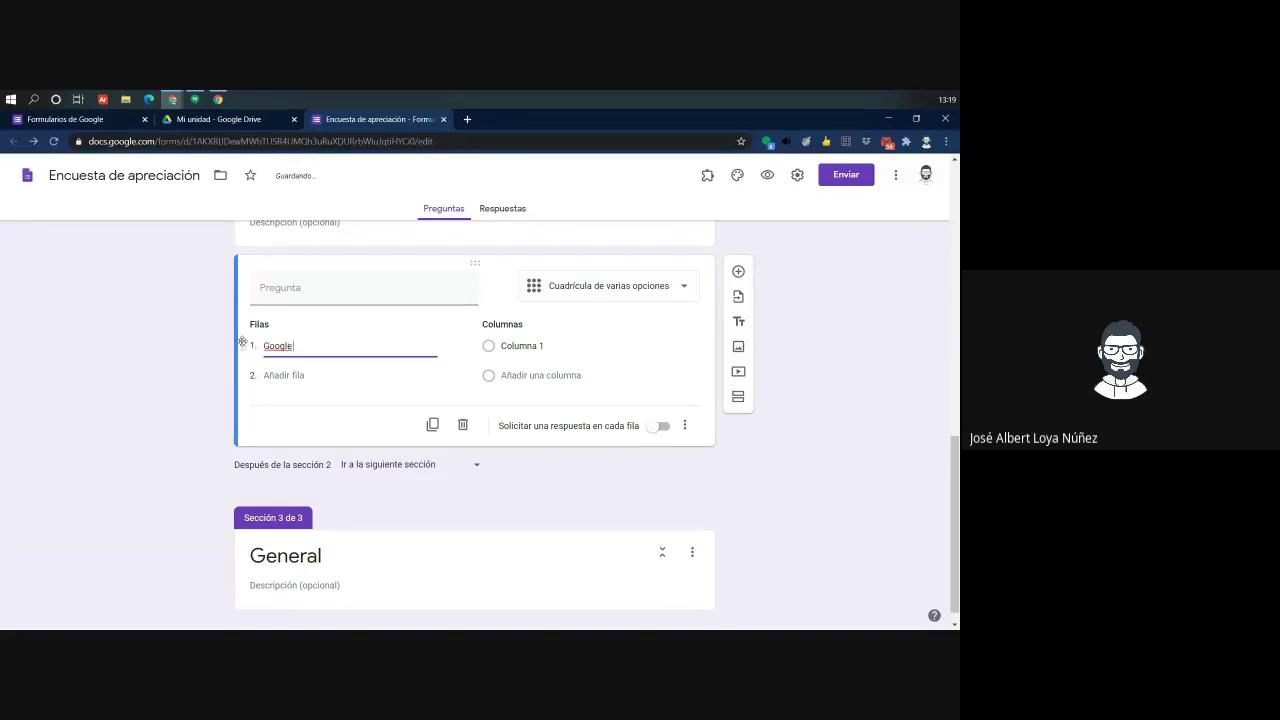
{"action": "type", "text": " Formularios"}
{"action": "key", "text": "Return"}
{"action": "type", "text": "Fo"}
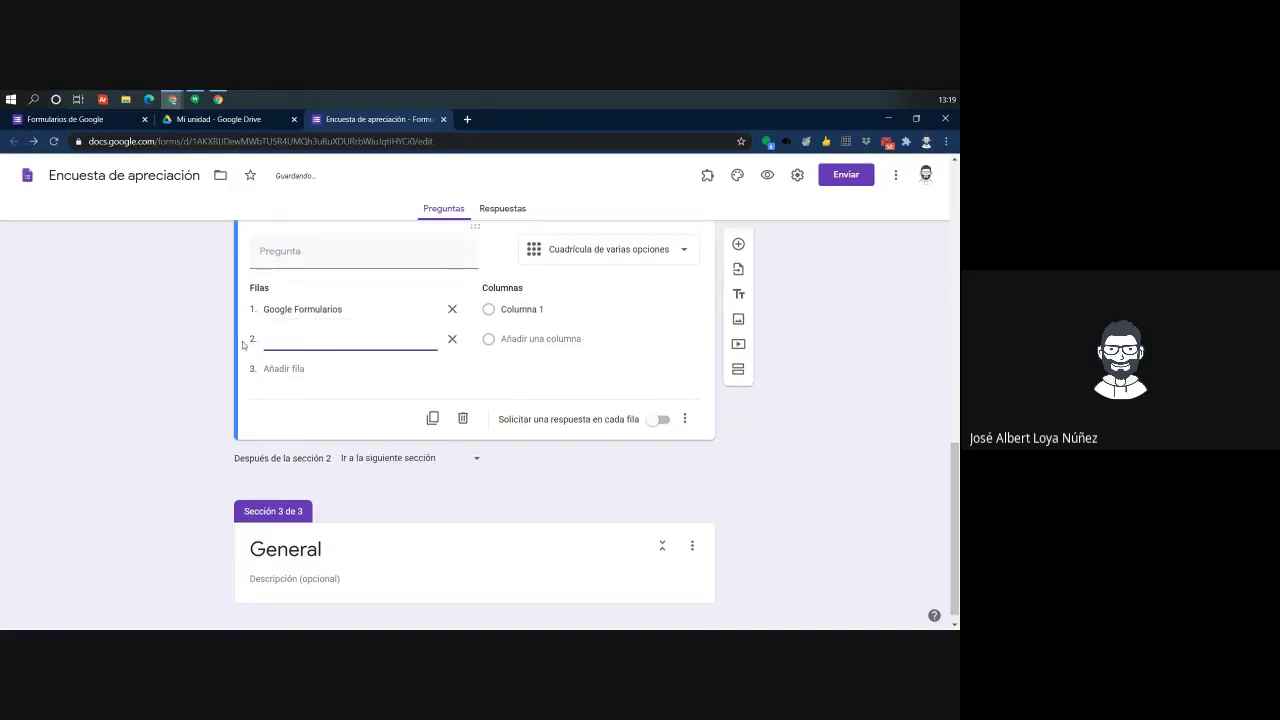
{"action": "type", "text": "Google Sites"}
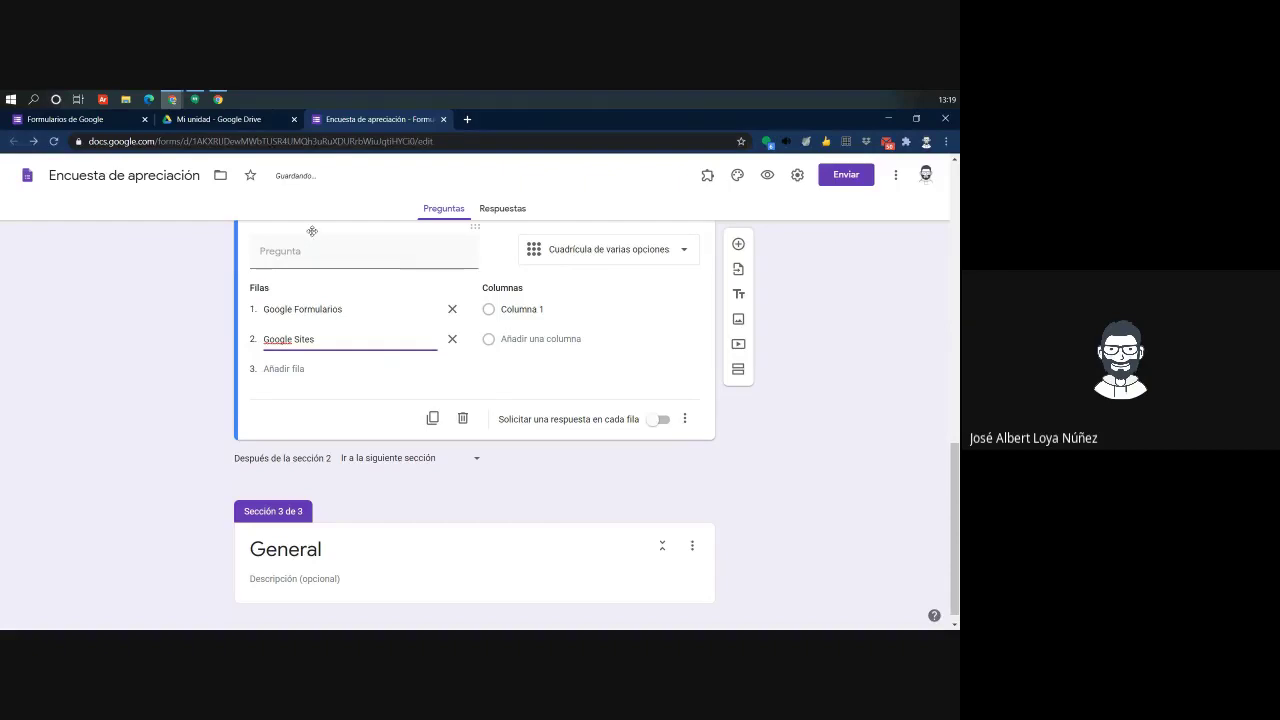
{"action": "left_click", "coordinate": [296, 258]}
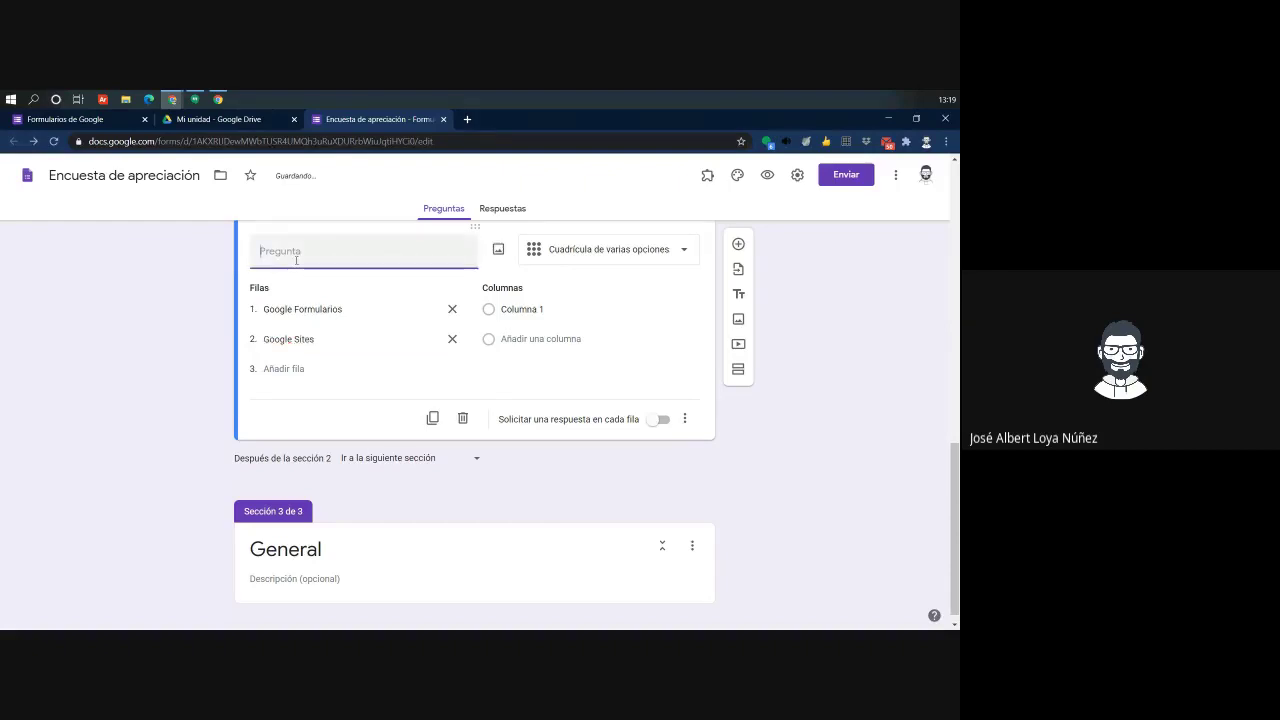
{"action": "type", "text": "He utilizado alguna des estas herramientas"}
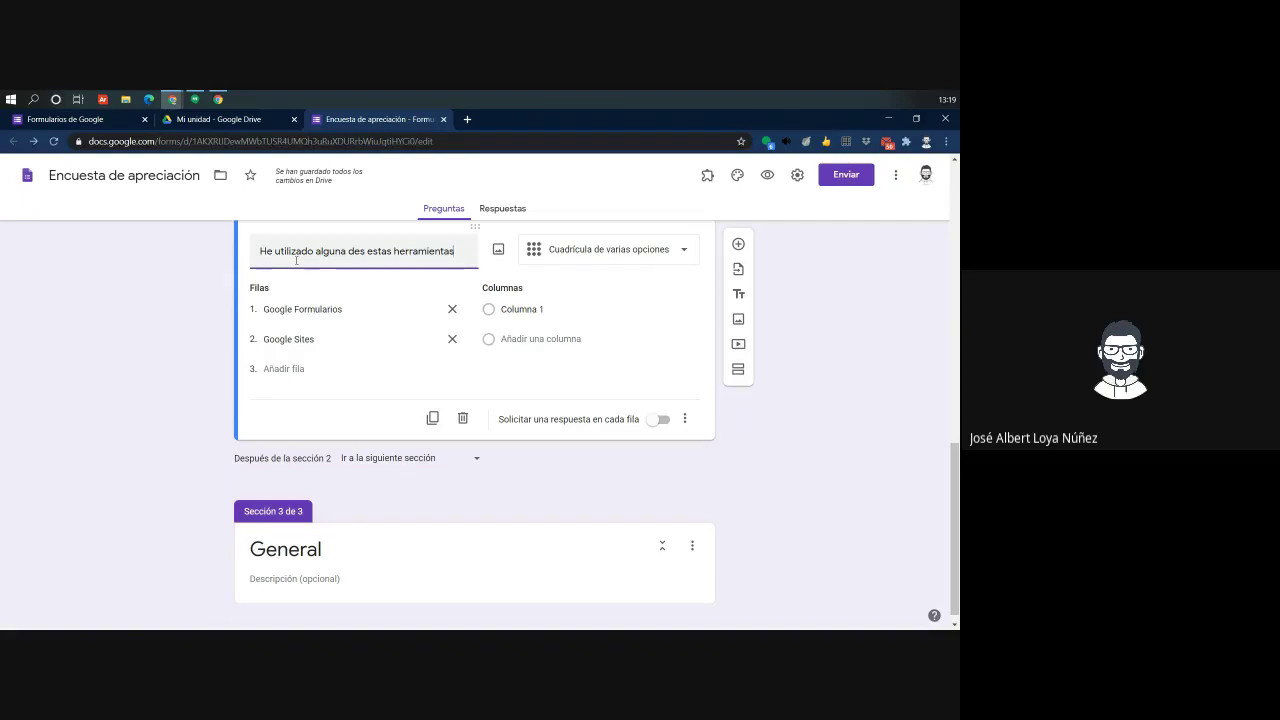
Name the grid columns "Si" and "No", and require a response in each row
{"action": "left_click", "coordinate": [568, 310]}
{"action": "type", "text": "Si"}
{"action": "key", "text": "Return"}
{"action": "type", "text": "No"}
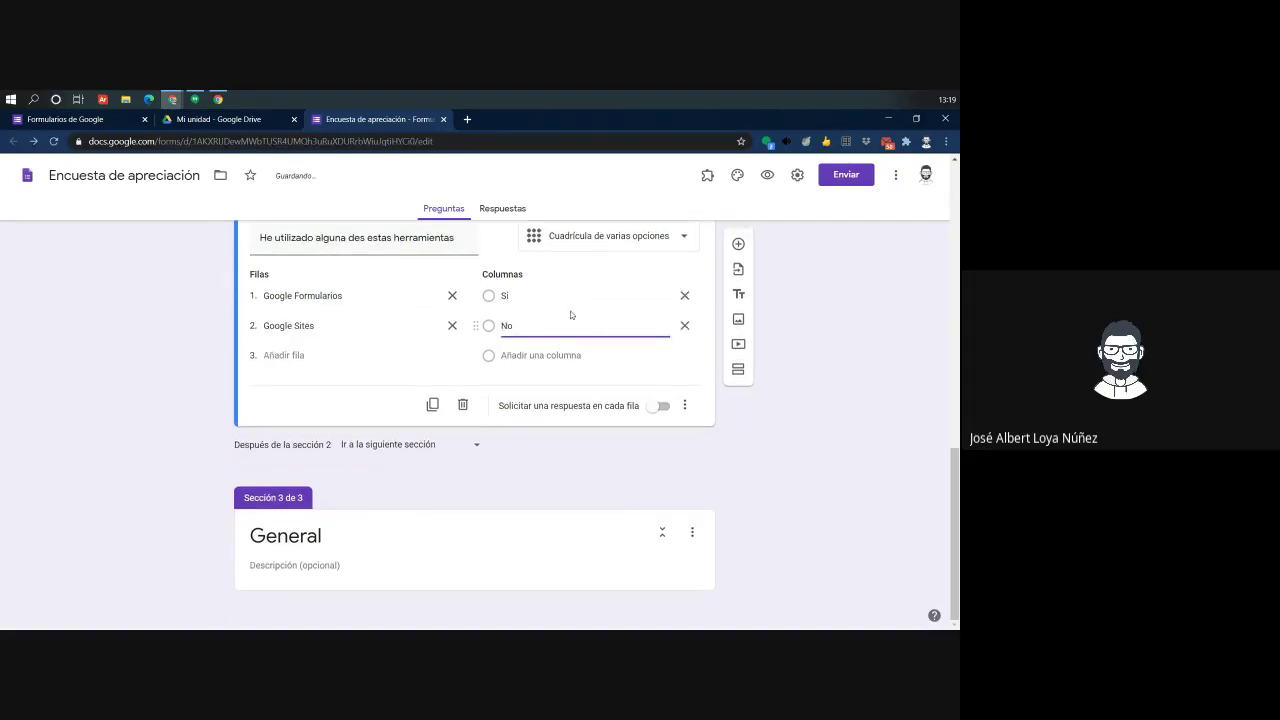
{"action": "left_click", "coordinate": [660, 405]}
Preview the form with the answers "Hombre" and "Sí" to examine the grid question in the Internet section, and return to the first section
{"action": "left_click", "coordinate": [767, 175]}
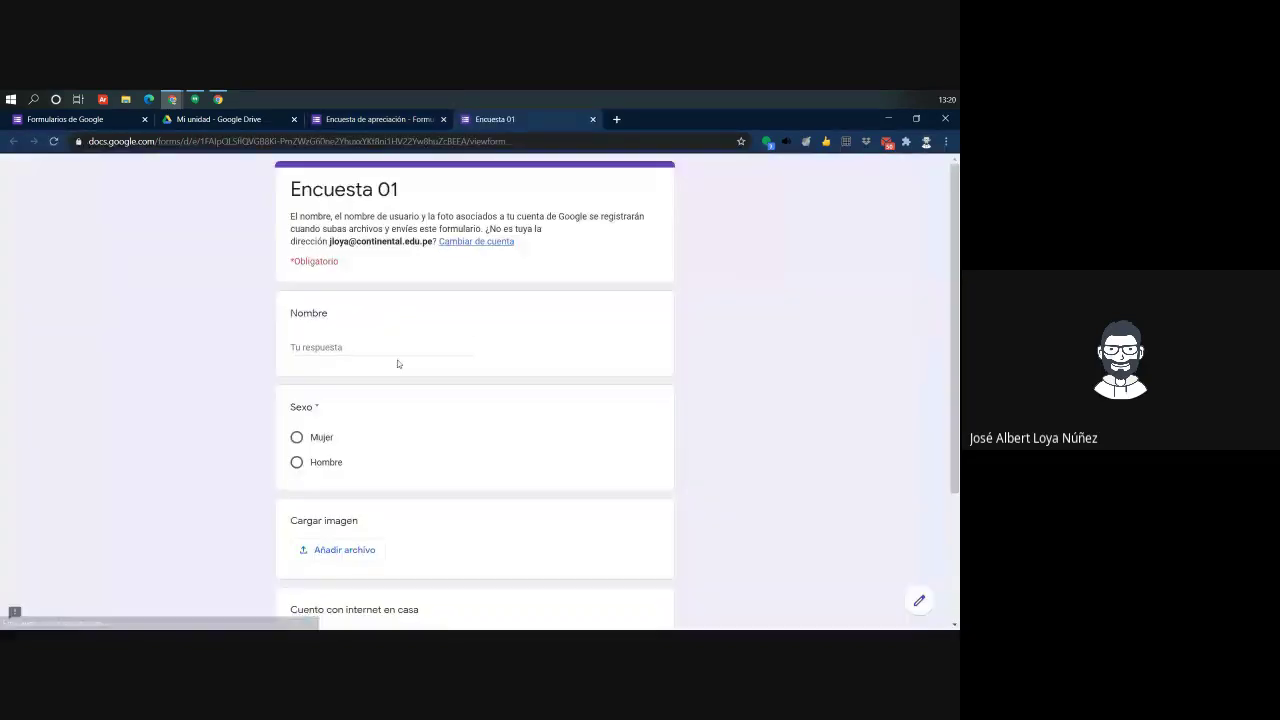
{"action": "scroll", "coordinate": [397, 364], "scroll_direction": "down", "scroll_amount": 2}
{"action": "left_click", "coordinate": [297, 279]}
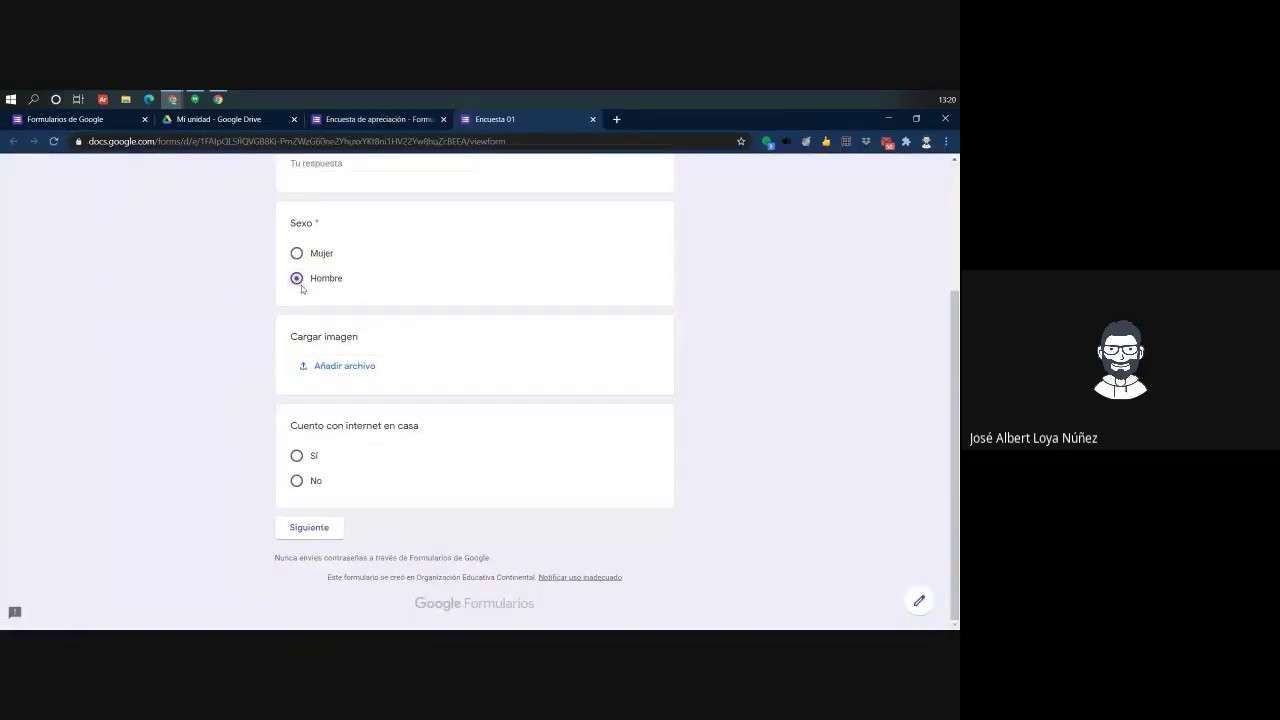
{"action": "left_click", "coordinate": [297, 456]}
{"action": "left_click", "coordinate": [308, 551]}
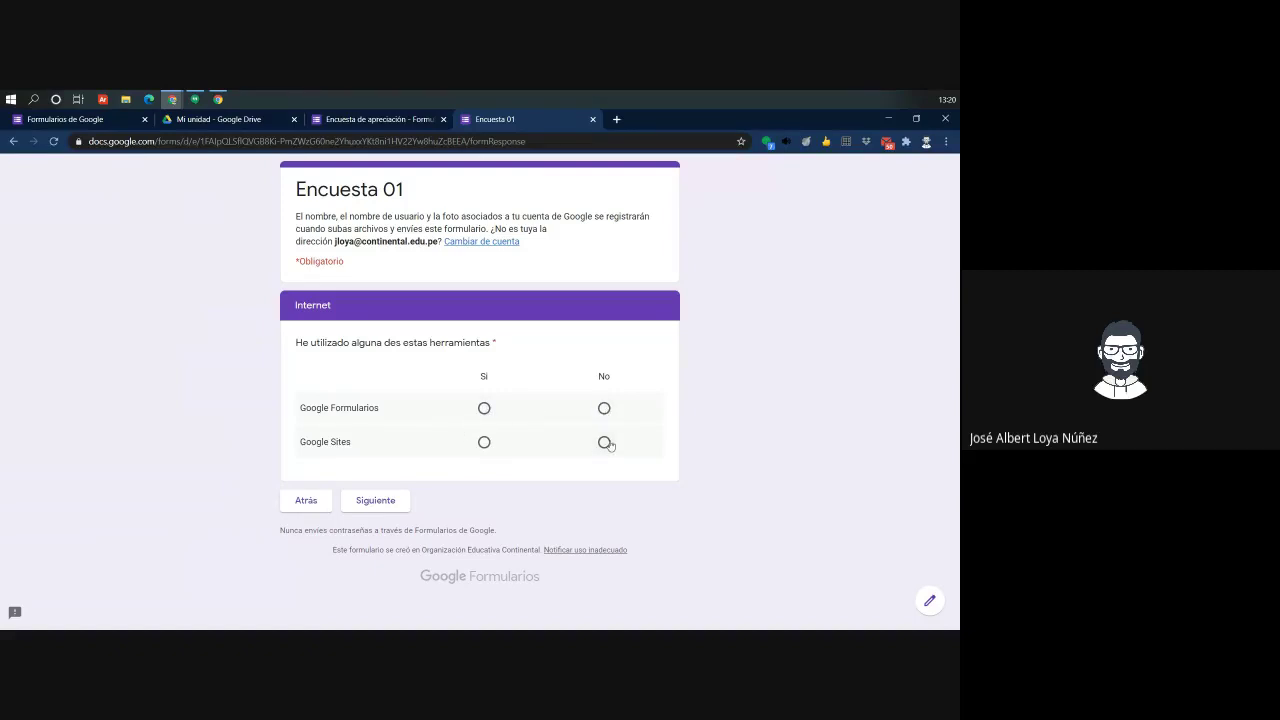
{"action": "left_click", "coordinate": [307, 499]}
Return to the form editor and make the "Cuento con internet en casa" question required
{"action": "left_click", "coordinate": [375, 119]}
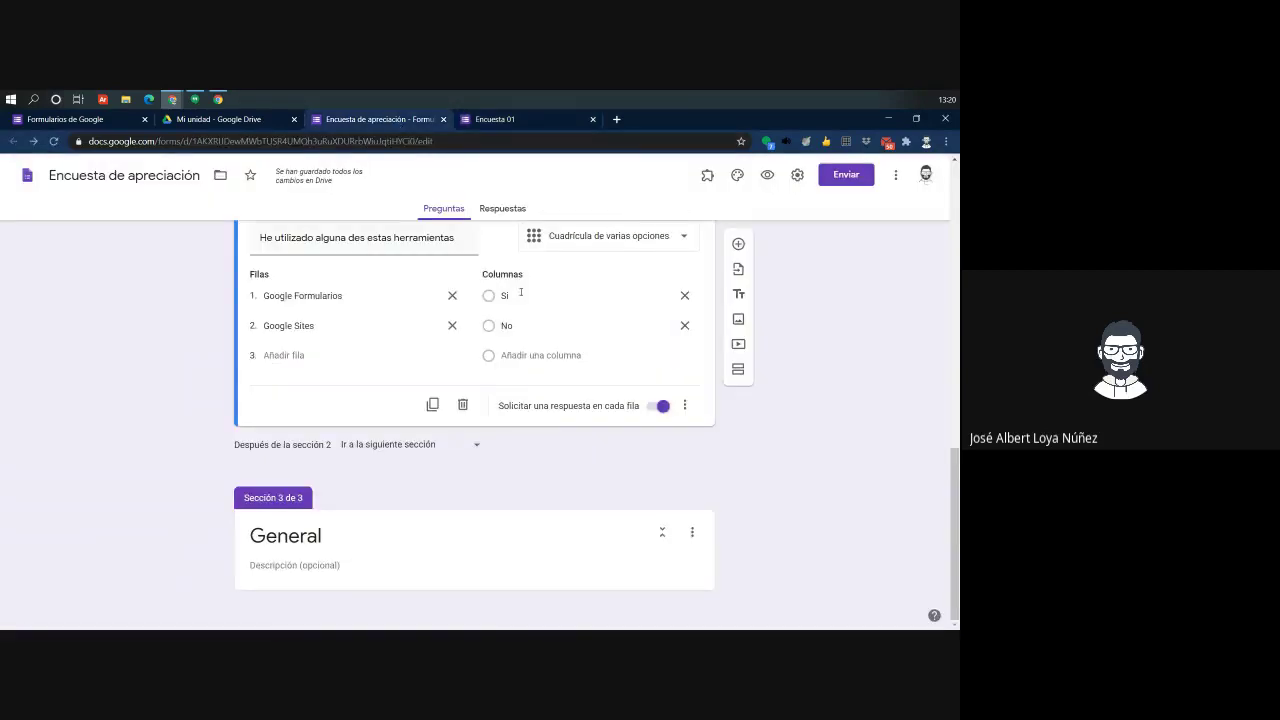
{"action": "scroll", "coordinate": [628, 394], "scroll_direction": "up", "scroll_amount": 5}
{"action": "left_click", "coordinate": [628, 394]}
{"action": "left_click", "coordinate": [660, 478]}
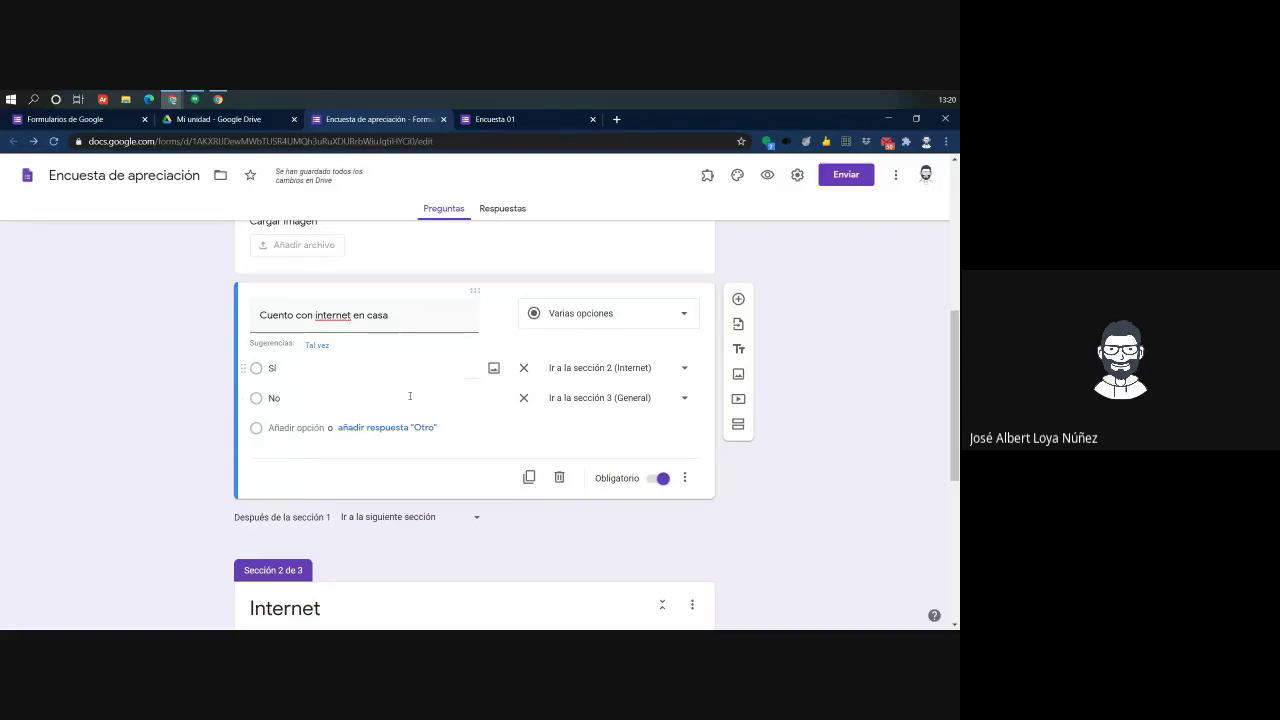
Add an "Escala lineal" question titled "Qué opinas de la Gsuite" to the General section
{"action": "scroll", "coordinate": [345, 418], "scroll_direction": "down", "scroll_amount": 3}
{"action": "scroll", "coordinate": [327, 422], "scroll_direction": "down", "scroll_amount": 3}
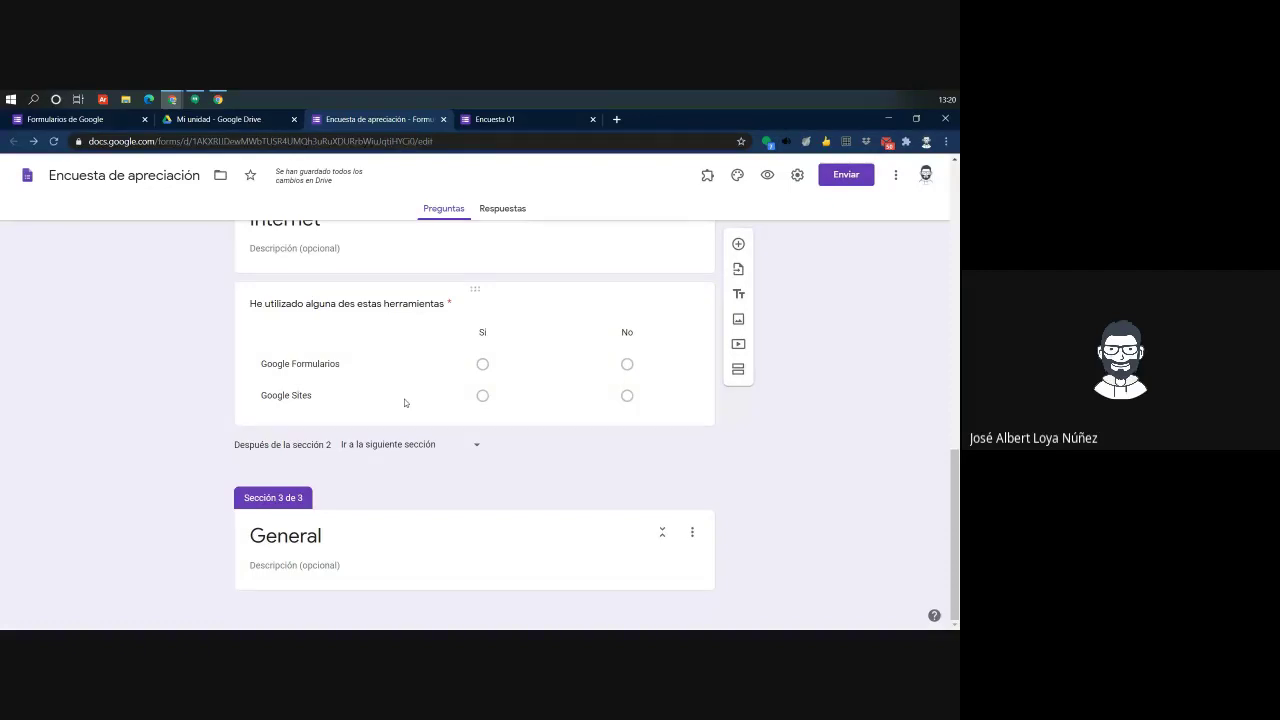
{"action": "left_click", "coordinate": [311, 560]}
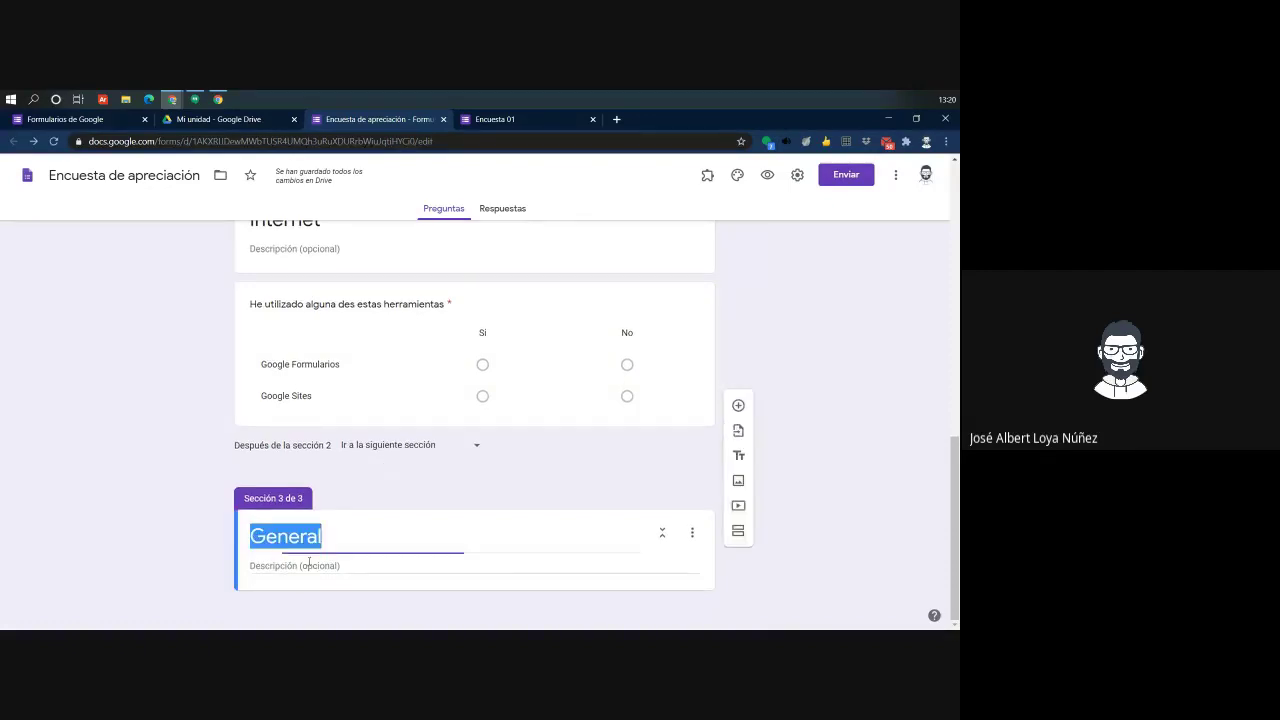
{"action": "left_click", "coordinate": [739, 490]}
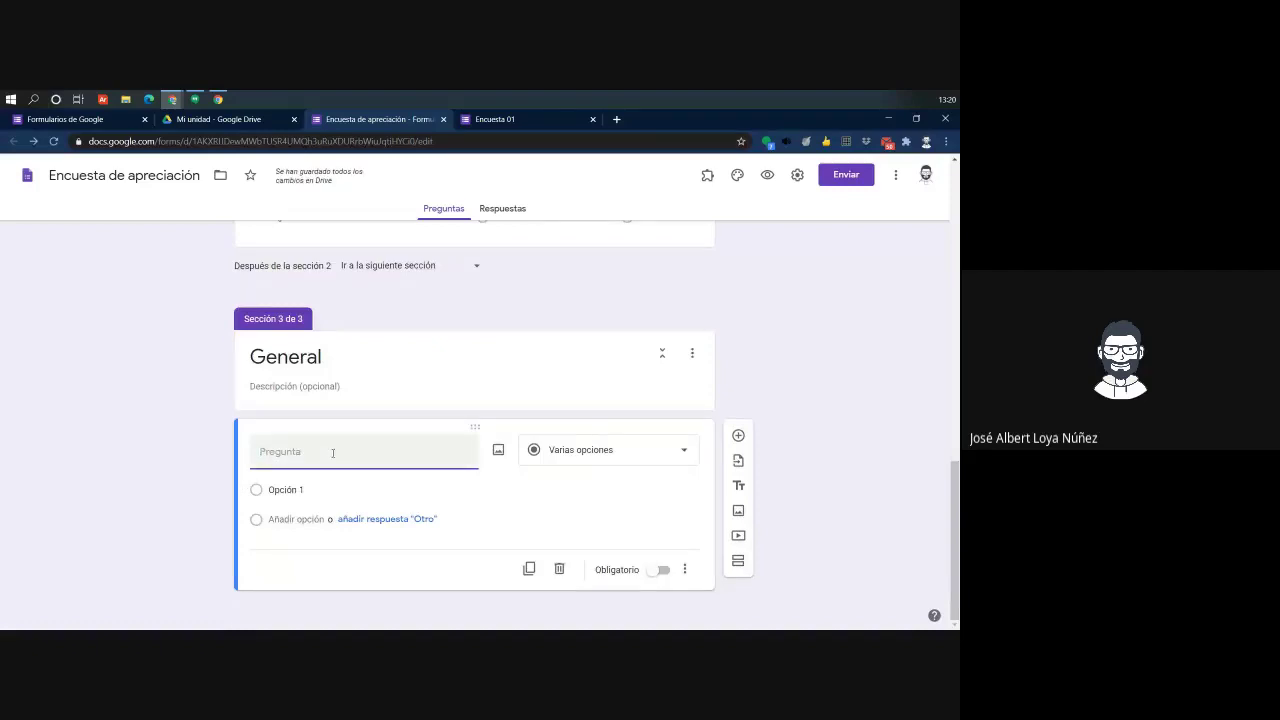
{"action": "type", "text": "Qu"}
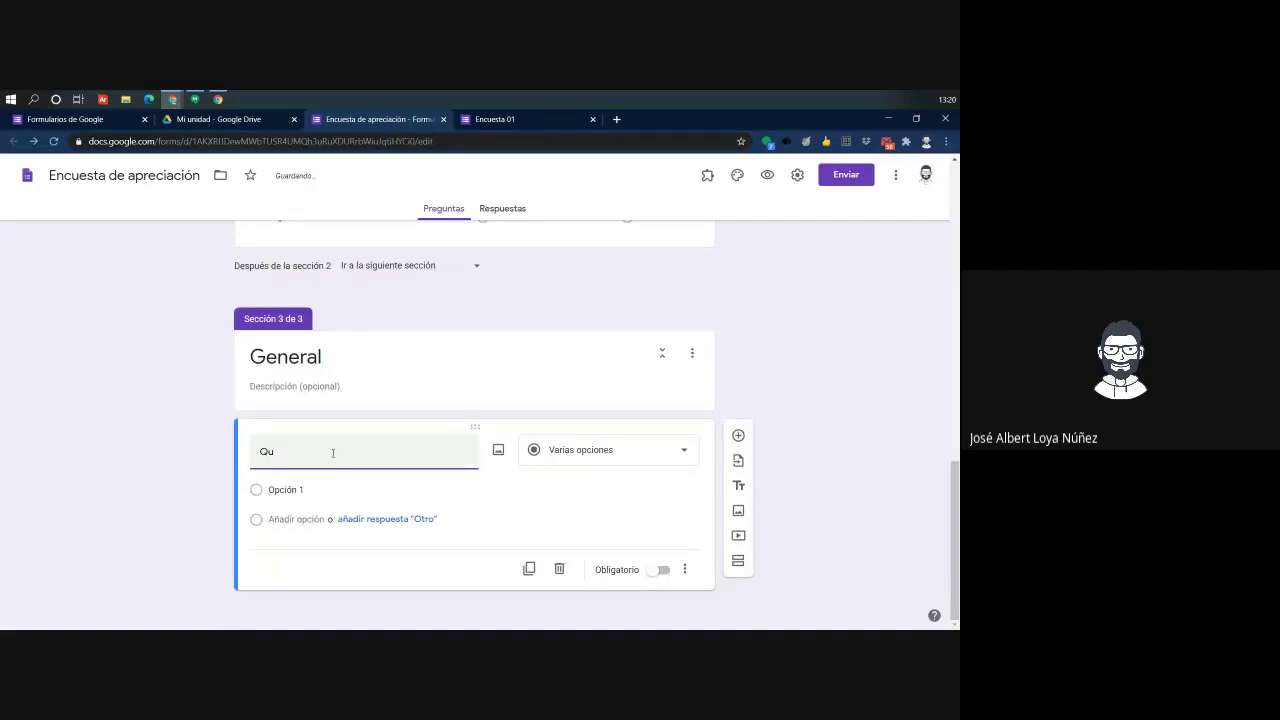
{"action": "type", "text": "é opinas del"}
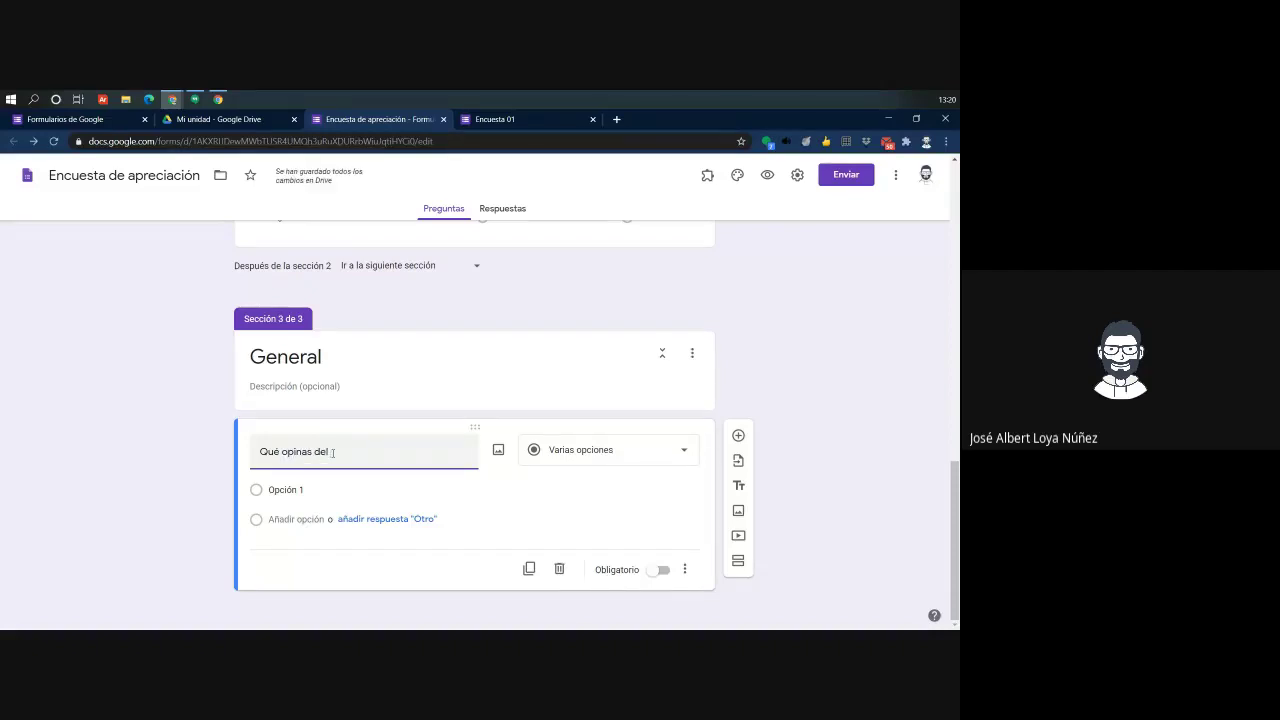
{"action": "key", "text": "BackSpace"}
{"action": "key", "text": "BackSpace"}
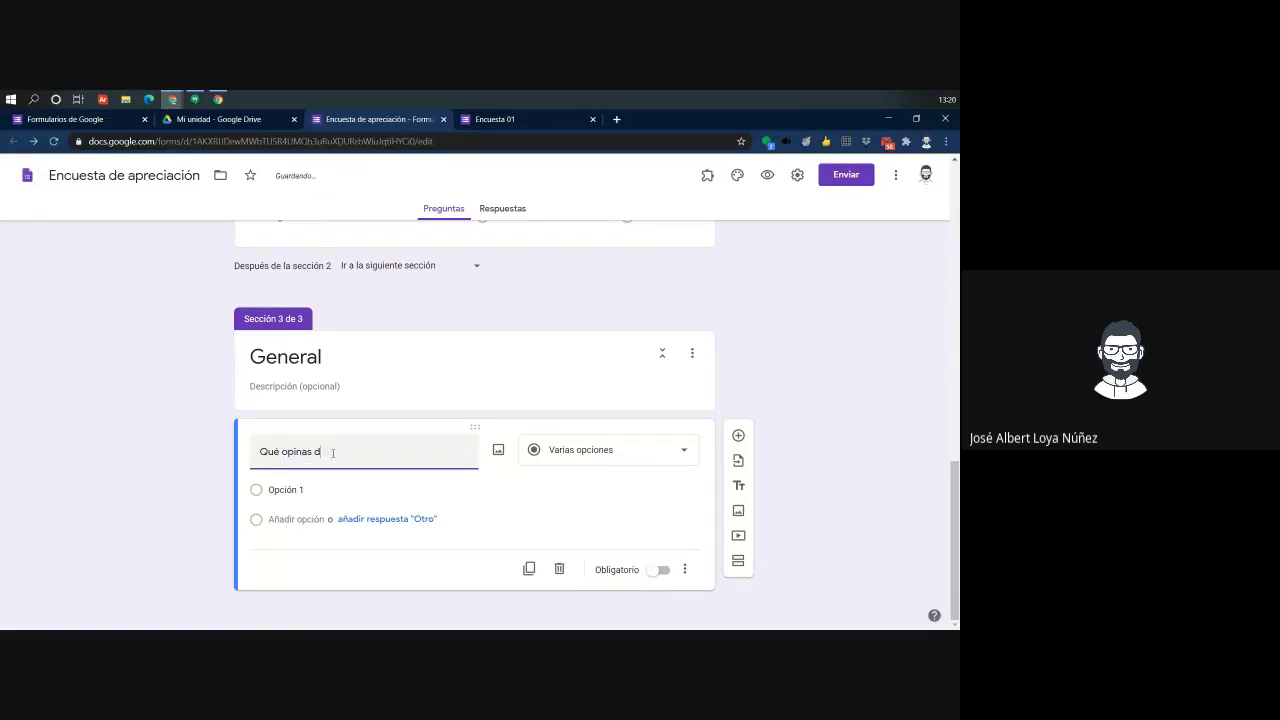
{"action": "type", "text": "e la Gsuite"}
{"action": "left_click", "coordinate": [620, 450]}
{"action": "left_click", "coordinate": [605, 464]}
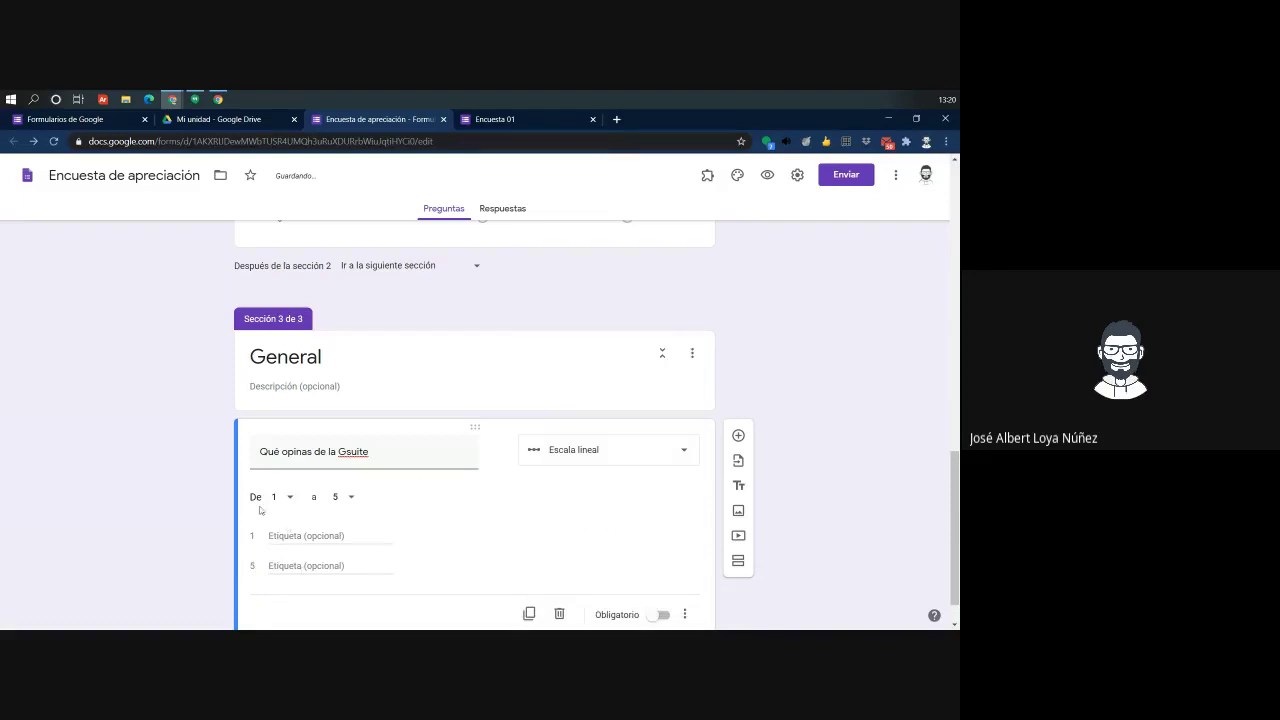
Label the linear scale's ends "Muy Malo" for 1 and "Muy Bueno" for 5, and make the question required
{"action": "left_click", "coordinate": [284, 535]}
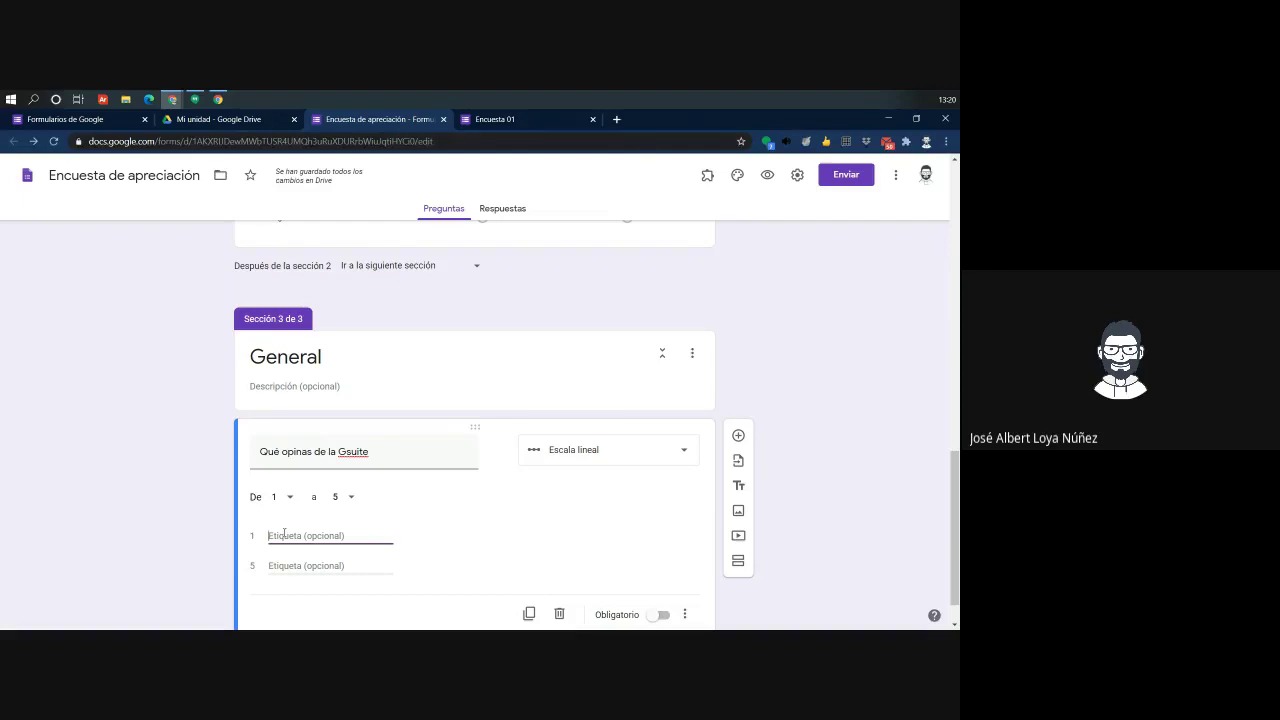
{"action": "type", "text": "Muy Malo"}
{"action": "key", "text": "Tab"}
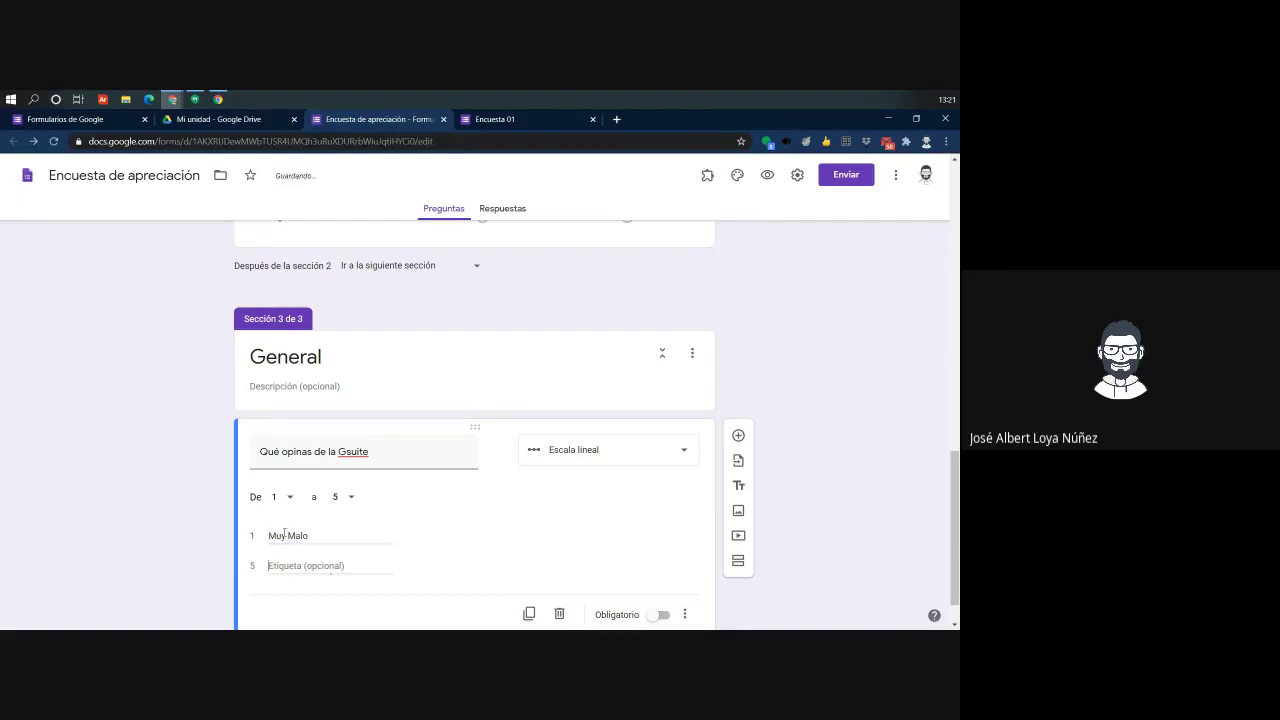
{"action": "type", "text": "Muy Bueno"}
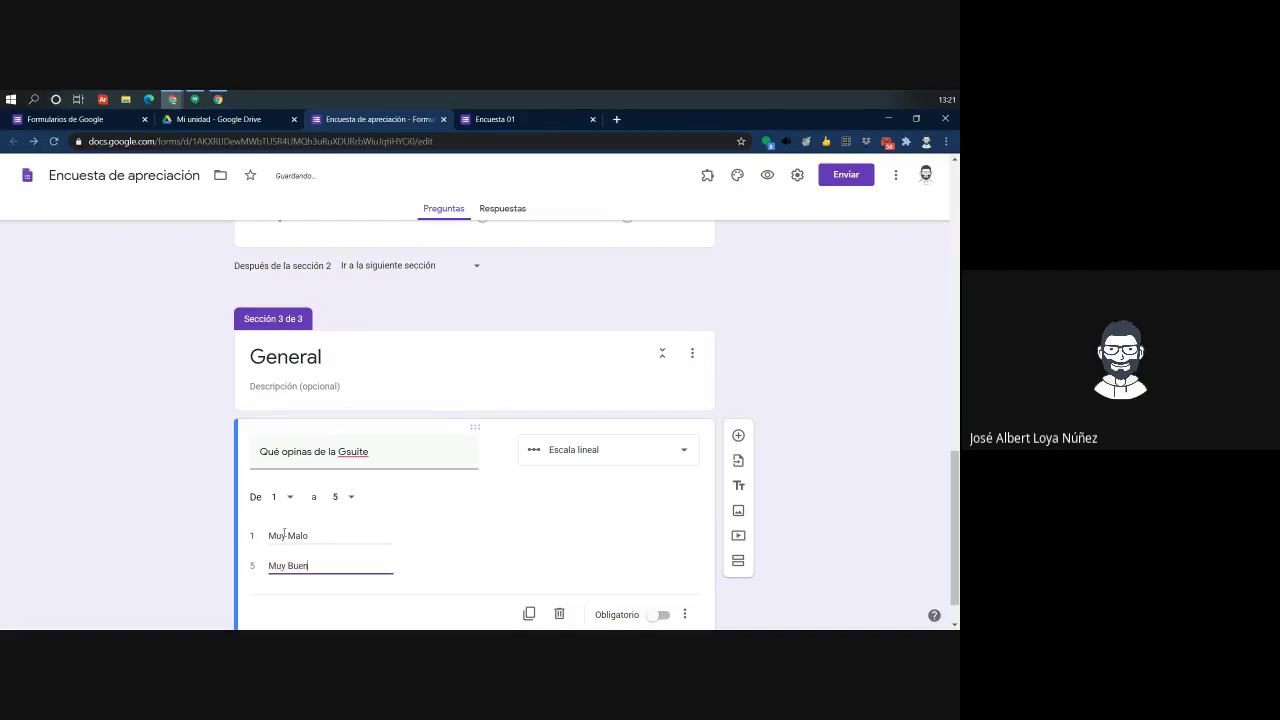
{"action": "scroll", "coordinate": [733, 572], "scroll_direction": "down", "scroll_amount": 1}
{"action": "left_click", "coordinate": [659, 574]}
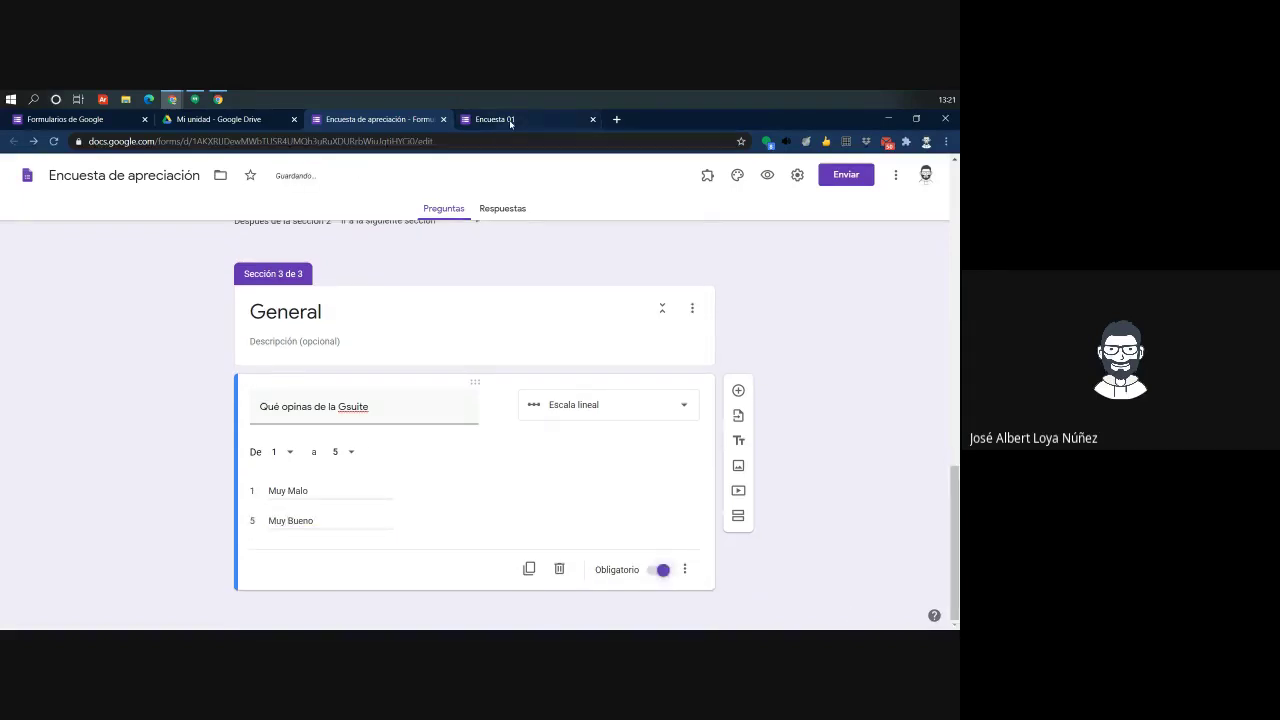
Preview the form with "Hombre" and "Sí", answer "Si" for both Google tools, and continue to the General section
{"action": "left_click", "coordinate": [510, 121]}
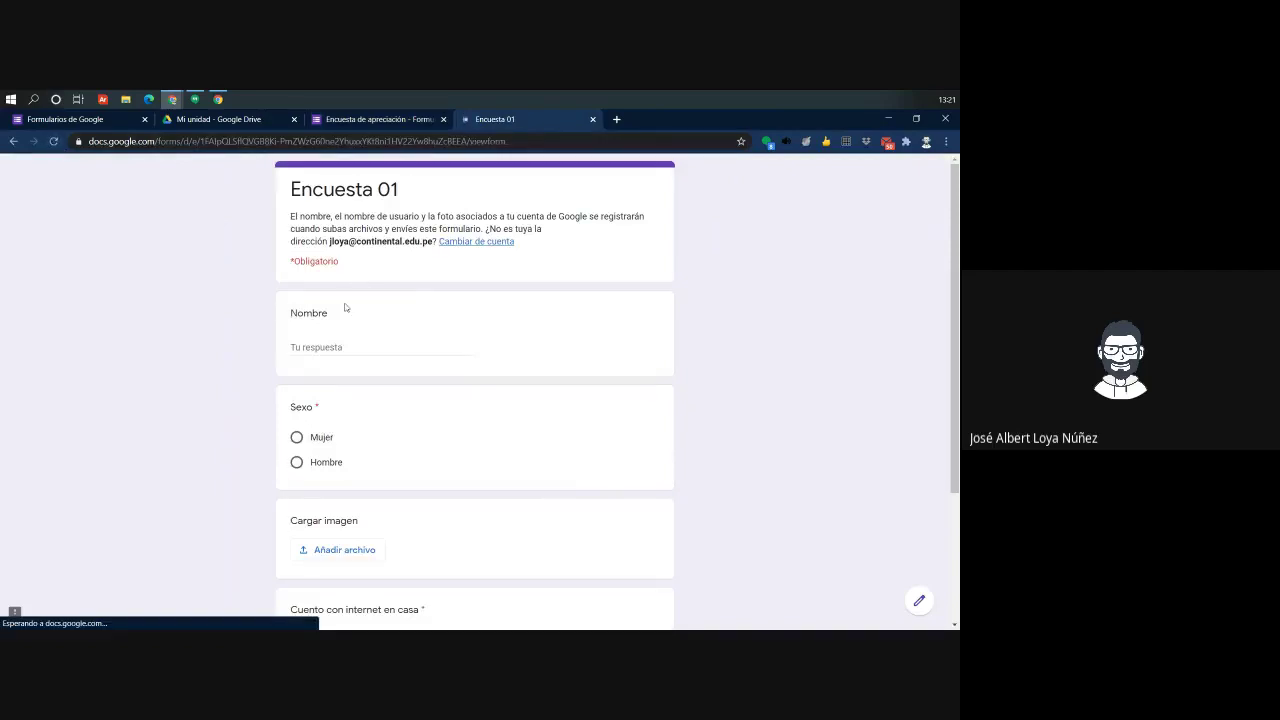
{"action": "scroll", "coordinate": [330, 295], "scroll_direction": "down", "scroll_amount": 4}
{"action": "left_click", "coordinate": [318, 283]}
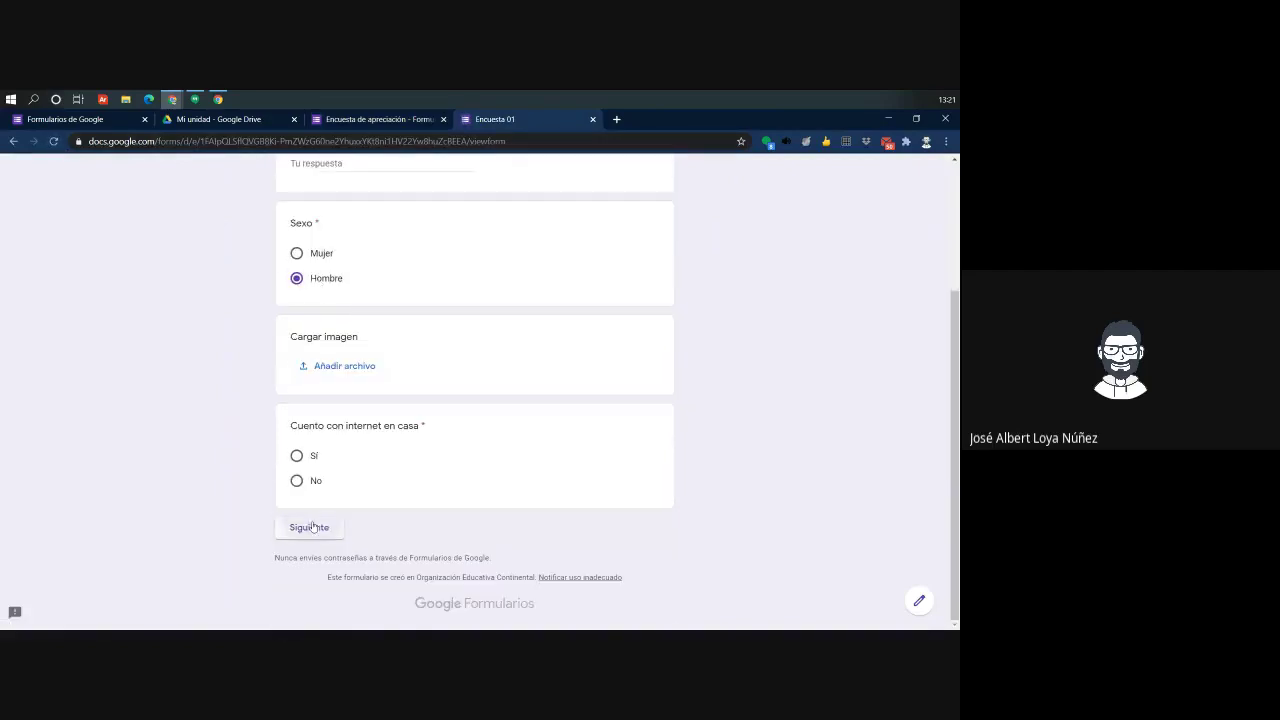
{"action": "left_click", "coordinate": [309, 527]}
{"action": "left_click", "coordinate": [297, 441]}
{"action": "left_click", "coordinate": [308, 530]}
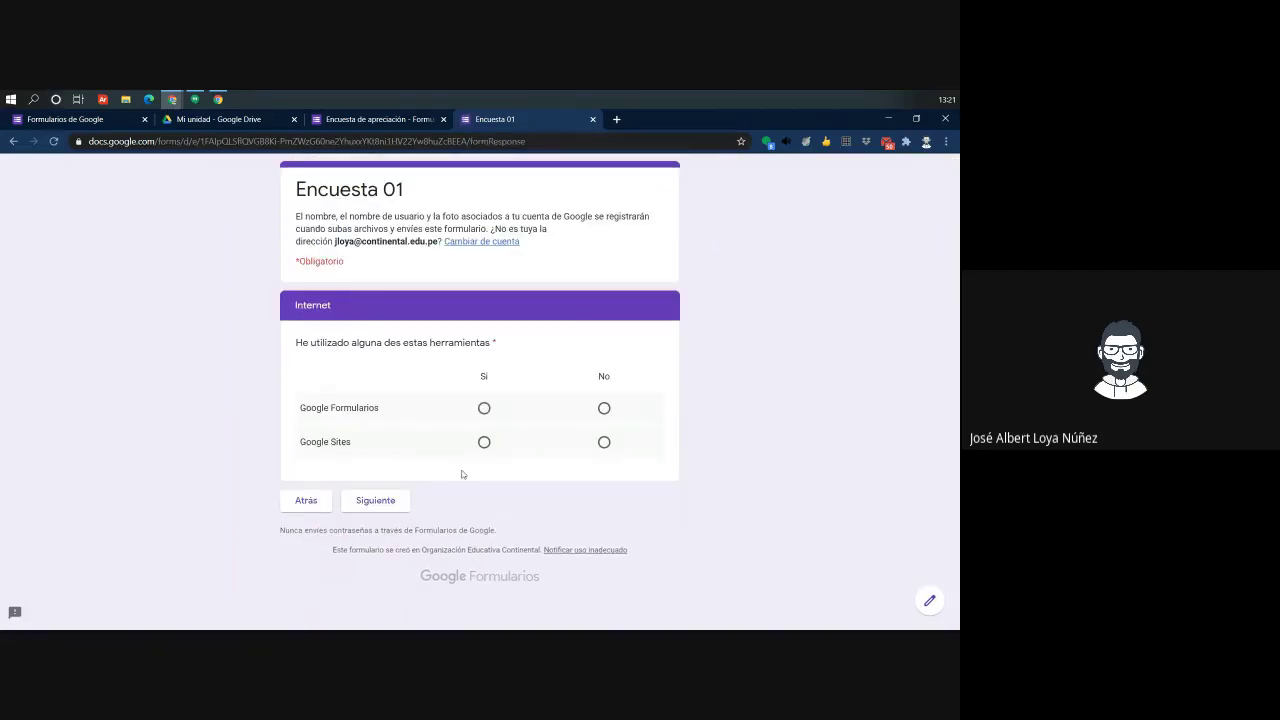
{"action": "left_click", "coordinate": [485, 409]}
{"action": "left_click", "coordinate": [484, 442]}
{"action": "left_click", "coordinate": [377, 500]}
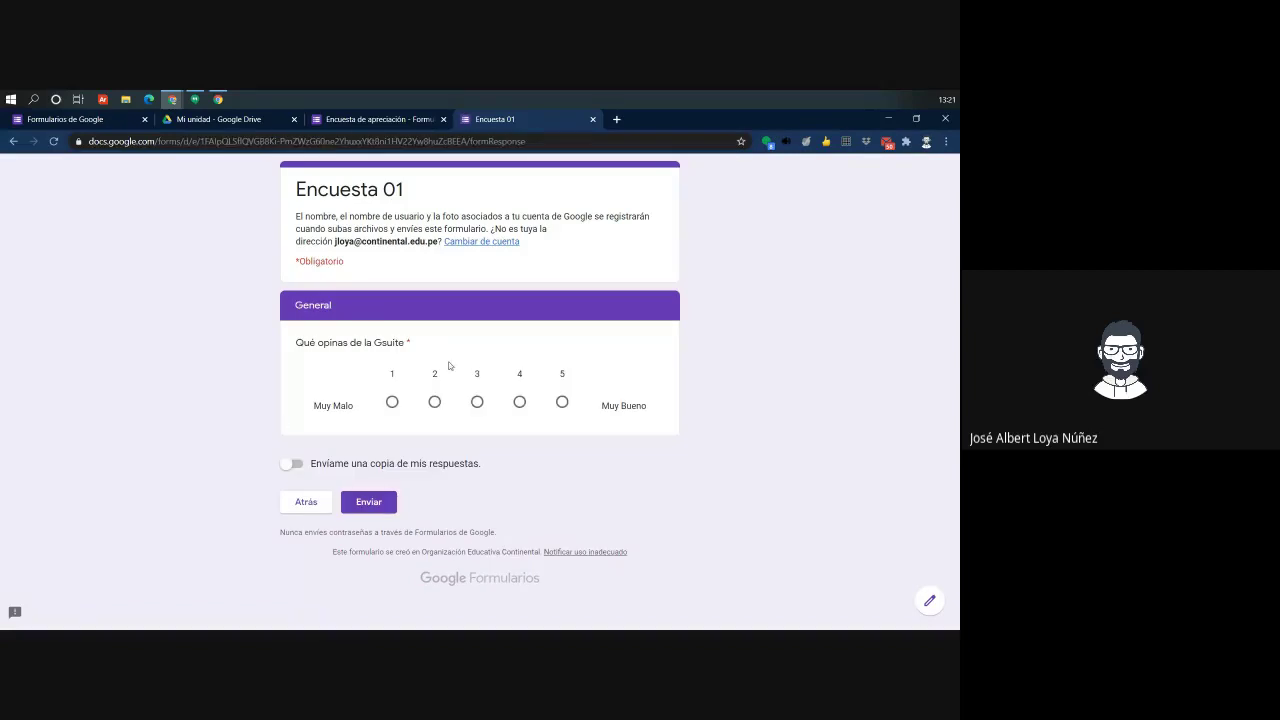
Return to the first section, test the "No" branch of the home internet question, and close the preview
{"action": "left_click", "coordinate": [308, 501]}
{"action": "left_click", "coordinate": [305, 500]}
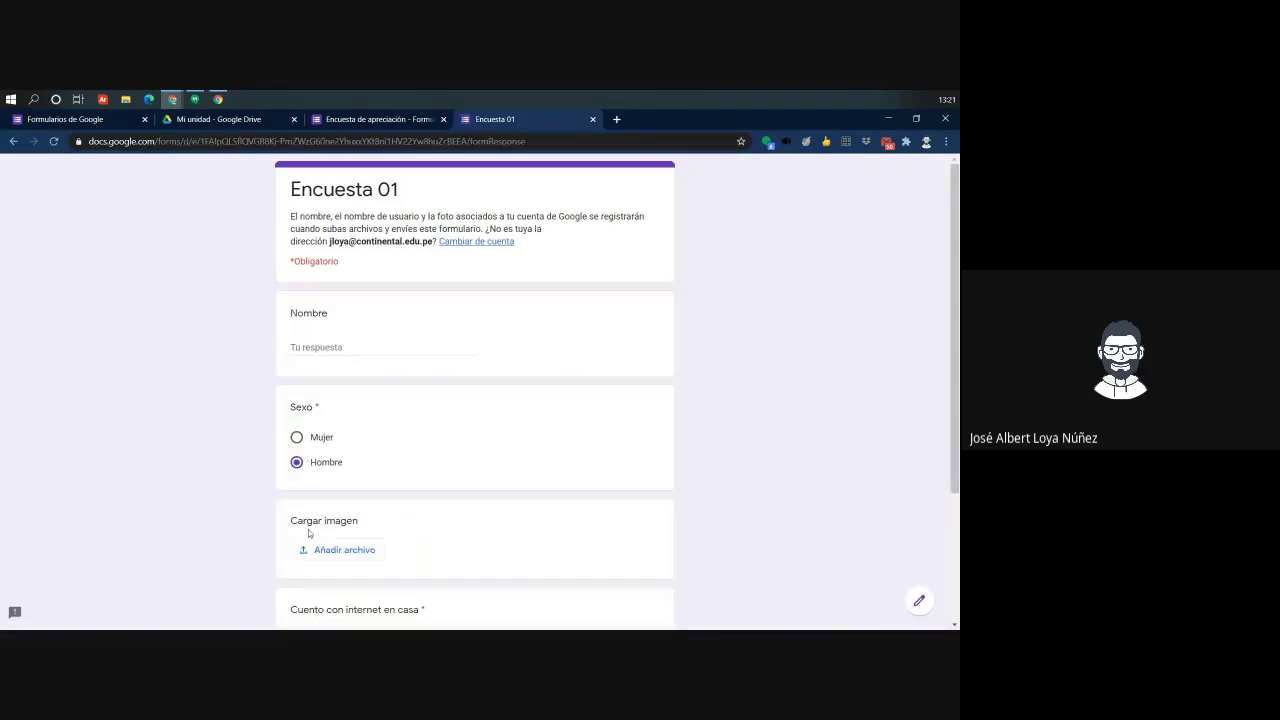
{"action": "scroll", "coordinate": [300, 510], "scroll_direction": "down", "scroll_amount": 2}
{"action": "left_click", "coordinate": [298, 484]}
{"action": "left_click", "coordinate": [308, 528]}
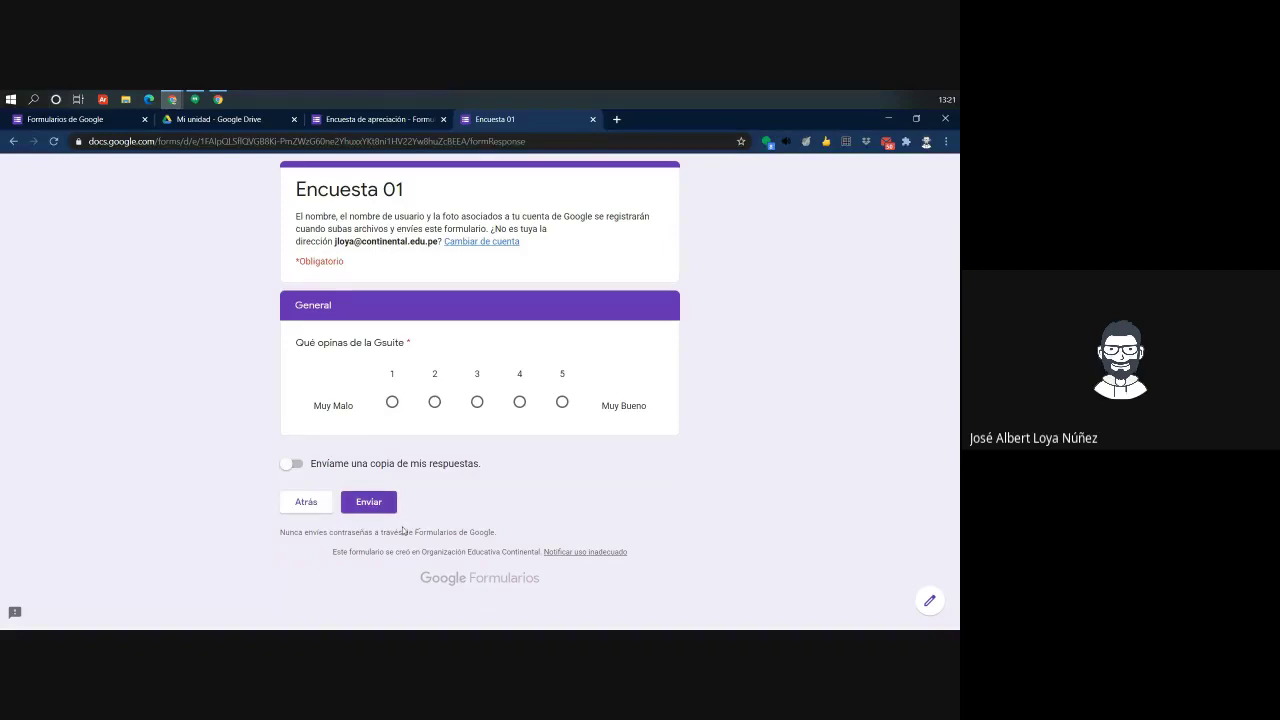
{"action": "left_click", "coordinate": [593, 119]}
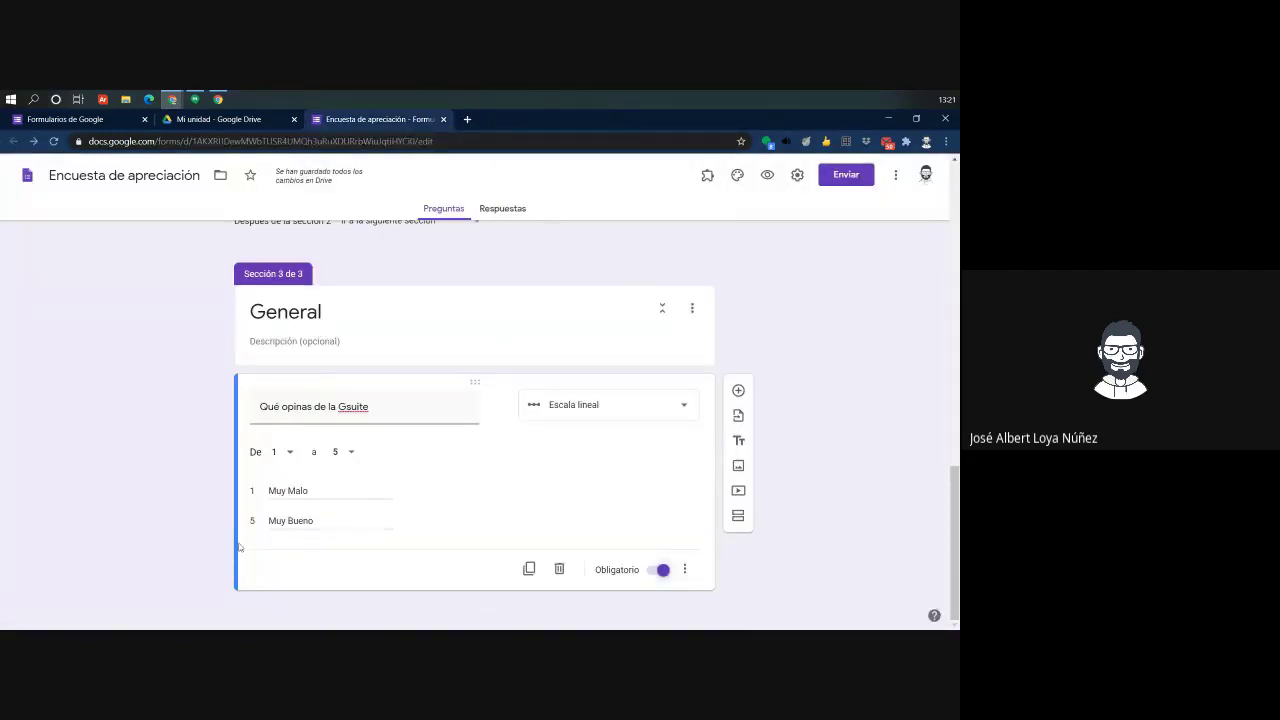
Review the questions in all three sections of the form in the editor
{"action": "scroll", "coordinate": [290, 540], "scroll_direction": "up", "scroll_amount": 15}
{"action": "scroll", "coordinate": [295, 537], "scroll_direction": "up", "scroll_amount": 2}
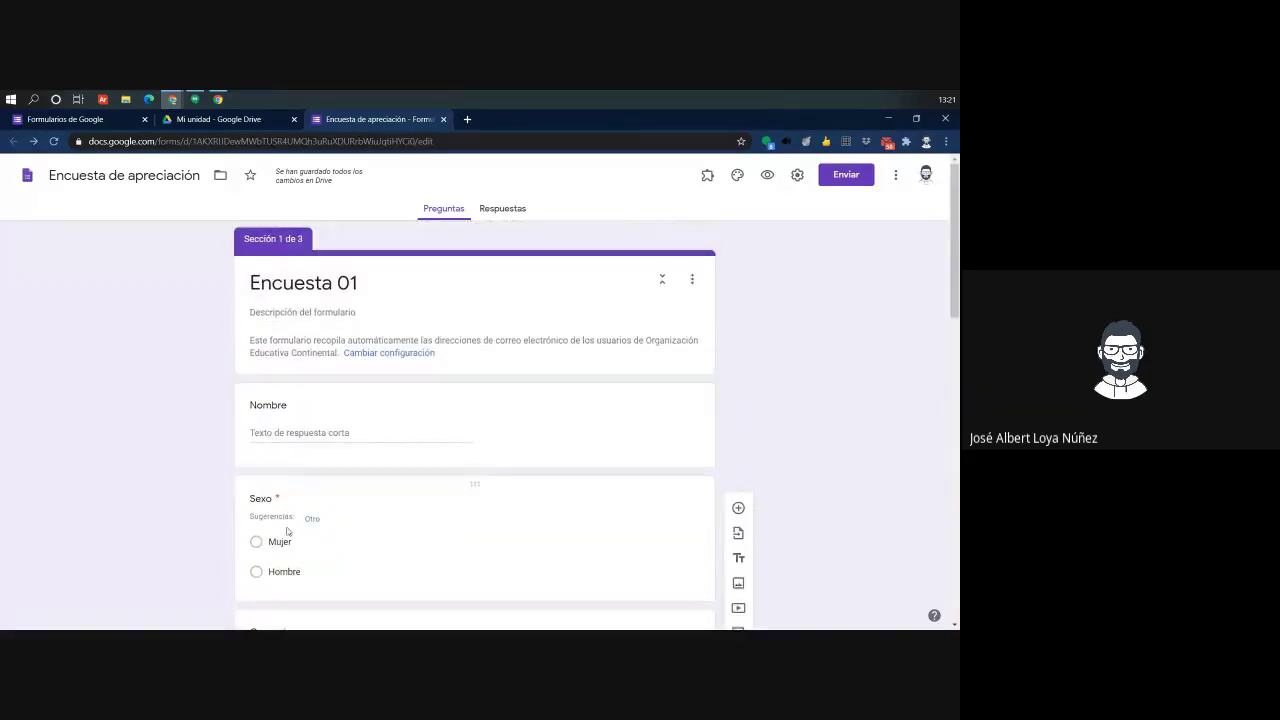
{"action": "scroll", "coordinate": [286, 531], "scroll_direction": "down", "scroll_amount": 6}
{"action": "scroll", "coordinate": [340, 510], "scroll_direction": "down", "scroll_amount": 4}
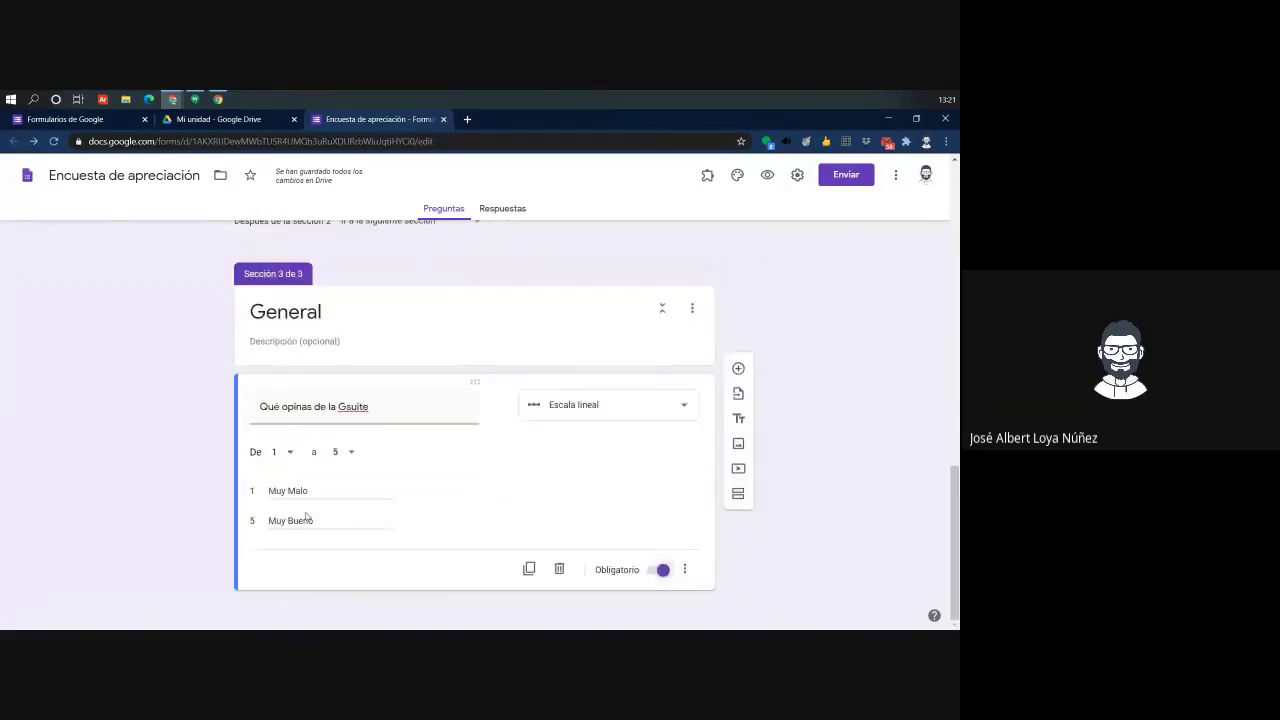
{"action": "scroll", "coordinate": [354, 535], "scroll_direction": "up", "scroll_amount": 4}
{"action": "scroll", "coordinate": [370, 500], "scroll_direction": "up", "scroll_amount": 6}
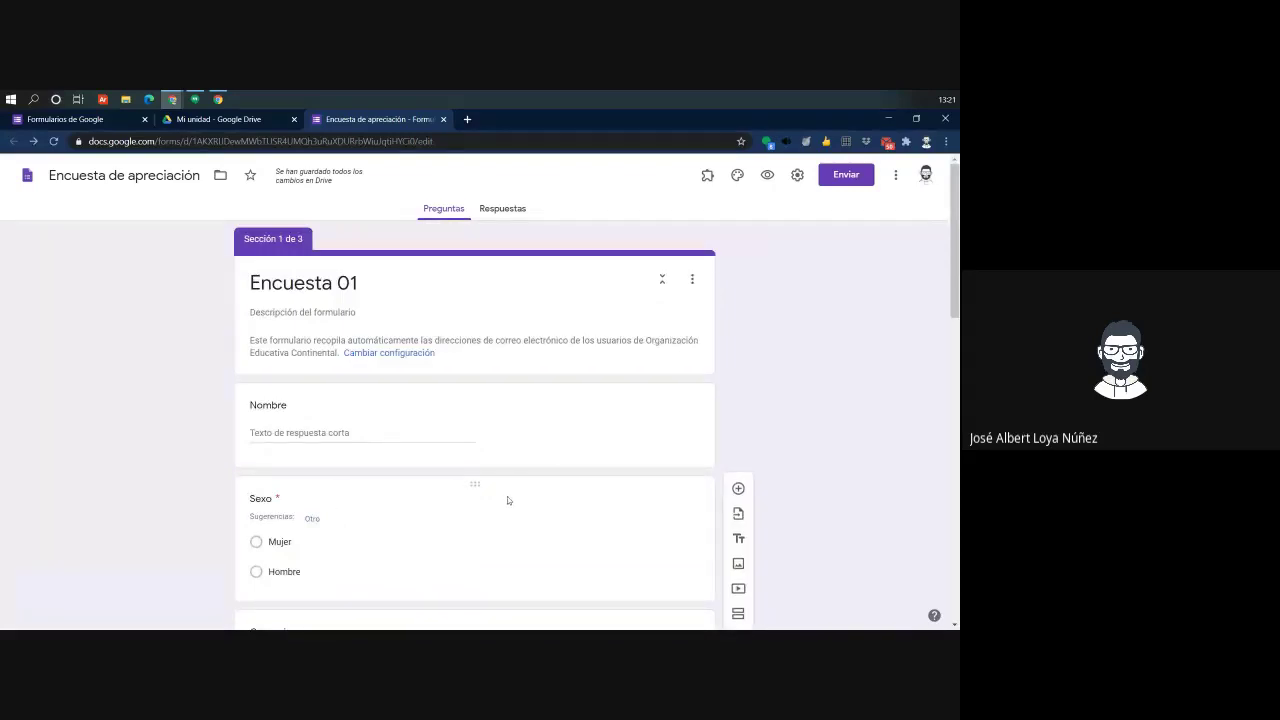
Examine the form's general settings, try the restriction to organization users, and enable "Limitar a 1 respuesta"
{"action": "left_click", "coordinate": [798, 177]}
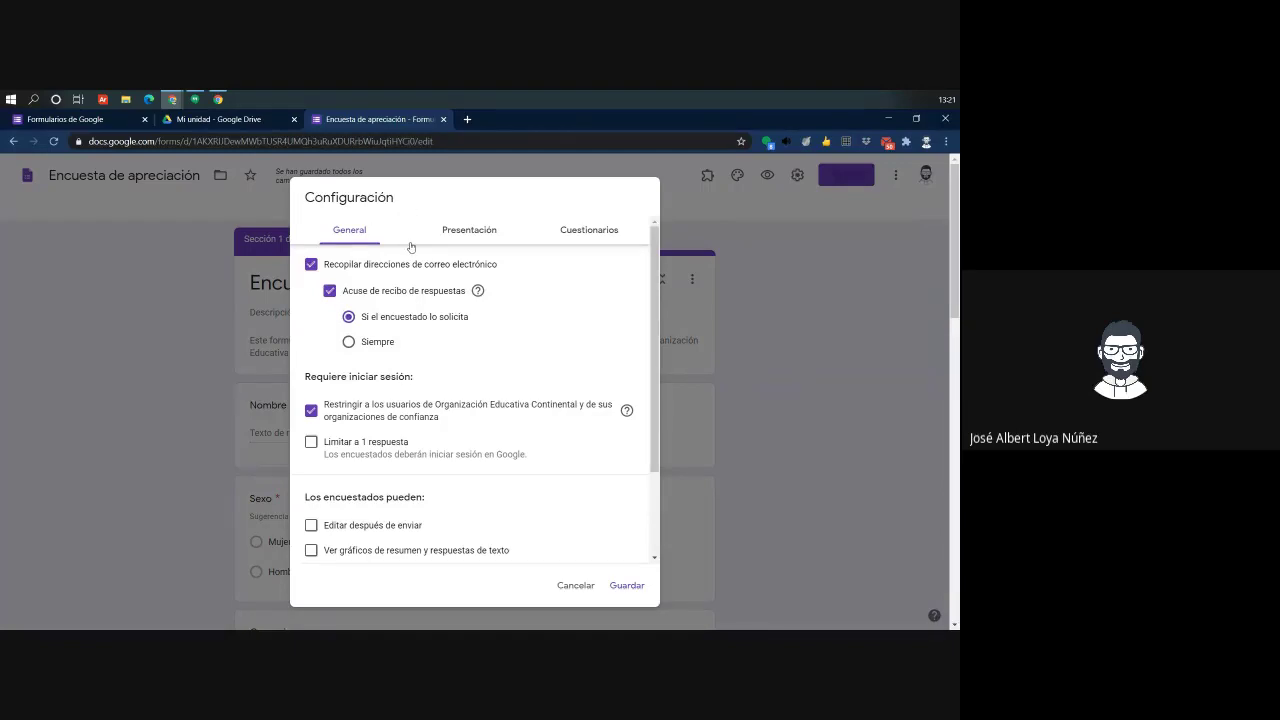
{"action": "scroll", "coordinate": [434, 370], "scroll_direction": "down", "scroll_amount": 3}
{"action": "scroll", "coordinate": [437, 361], "scroll_direction": "up", "scroll_amount": 5}
{"action": "left_click_drag", "start_coordinate": [329, 405], "coordinate": [627, 412]}
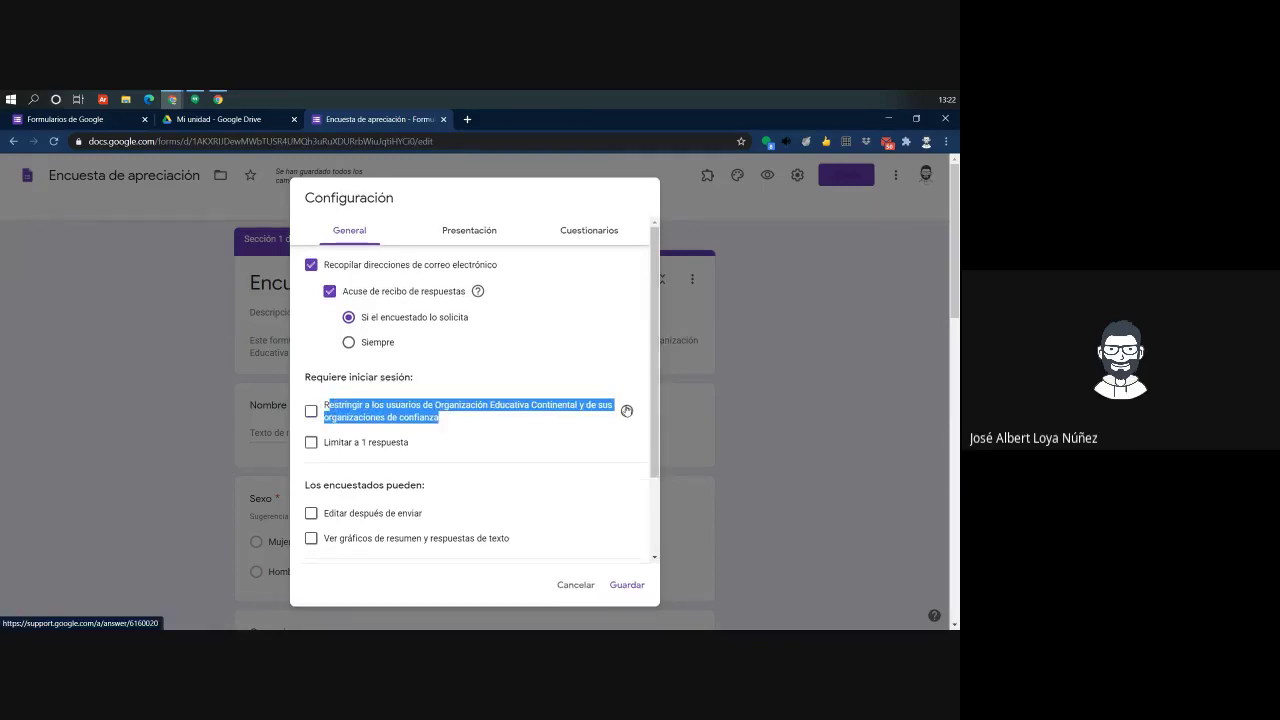
{"action": "left_click", "coordinate": [470, 418]}
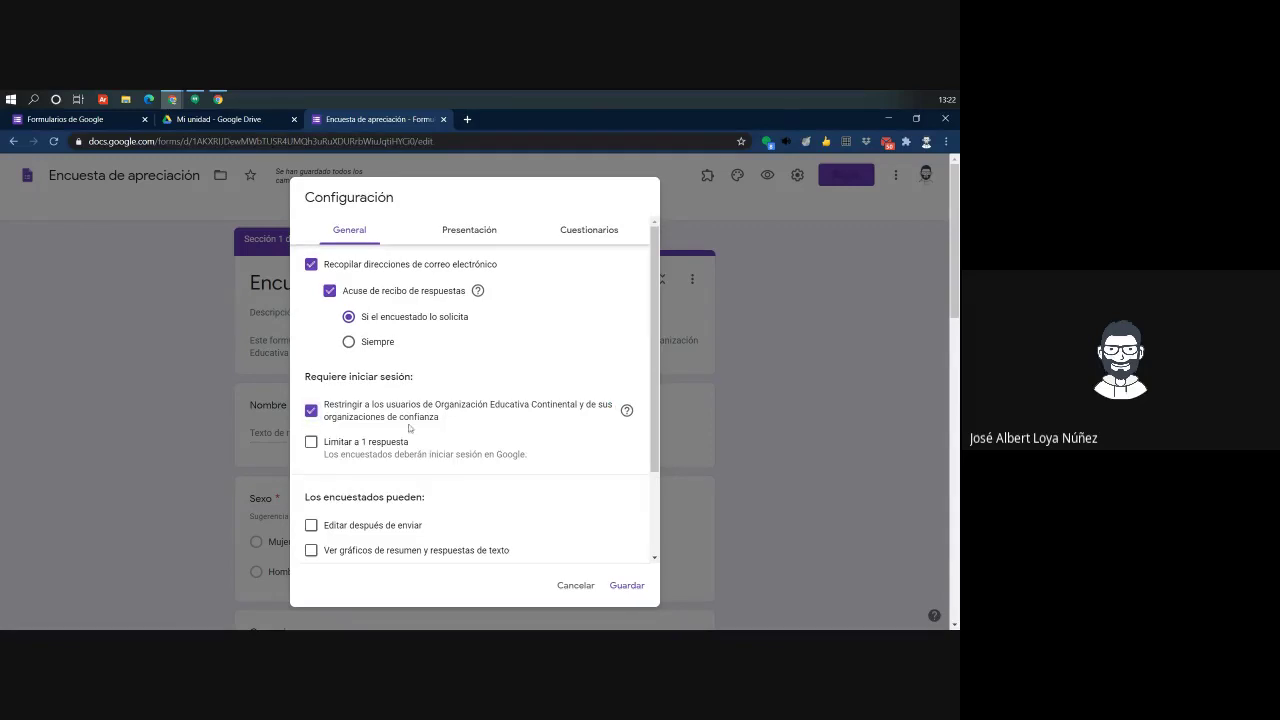
{"action": "left_click", "coordinate": [312, 442]}
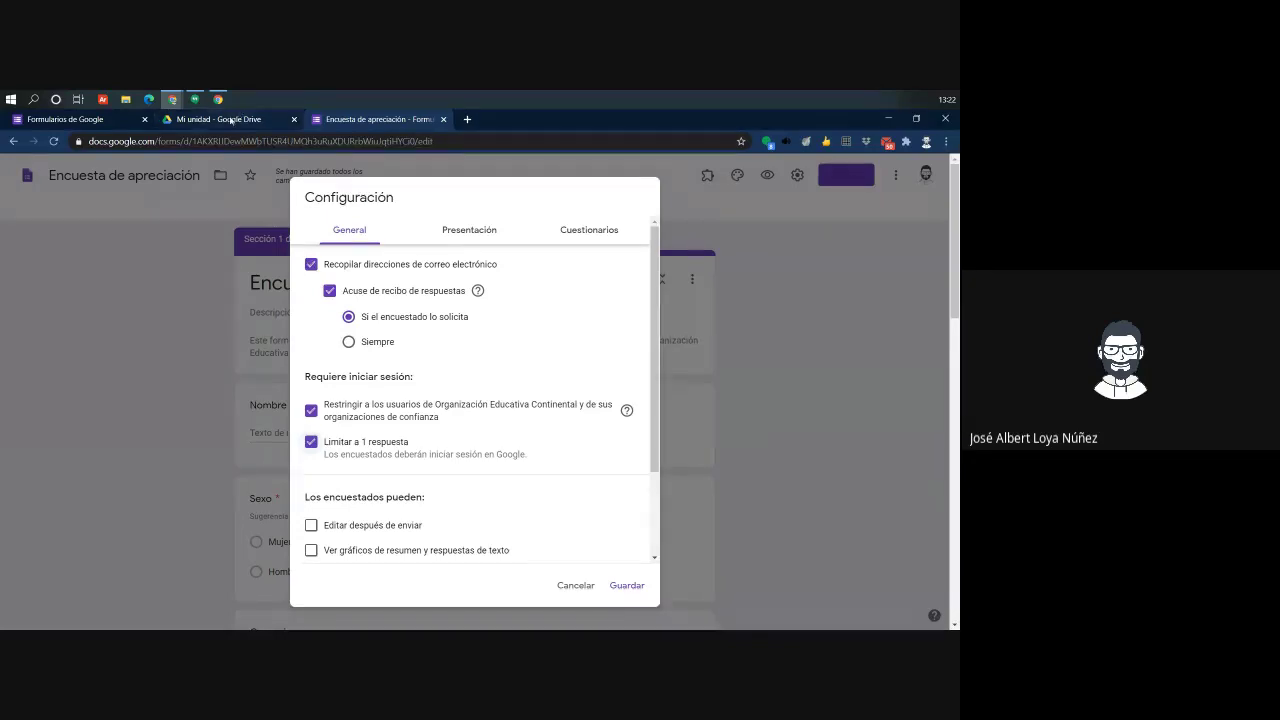
Switch to Google Drive and check which account is signed in
{"action": "left_click", "coordinate": [220, 119]}
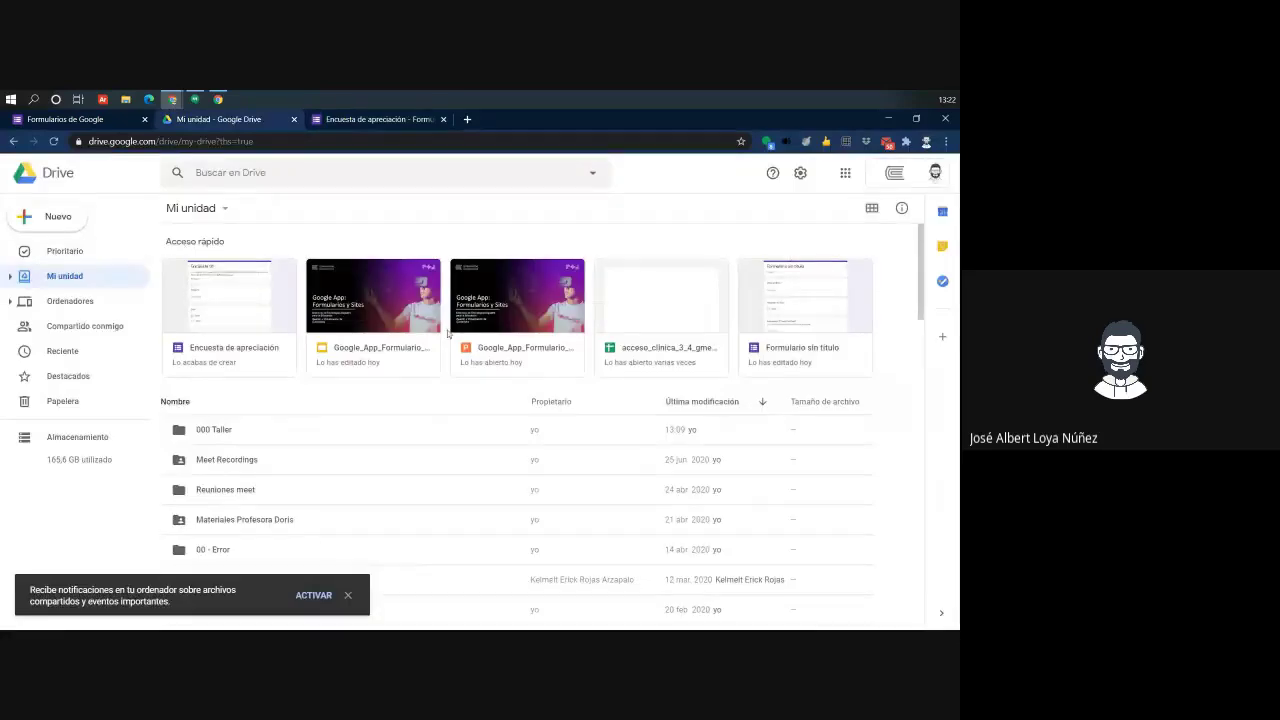
{"action": "left_click", "coordinate": [899, 176]}
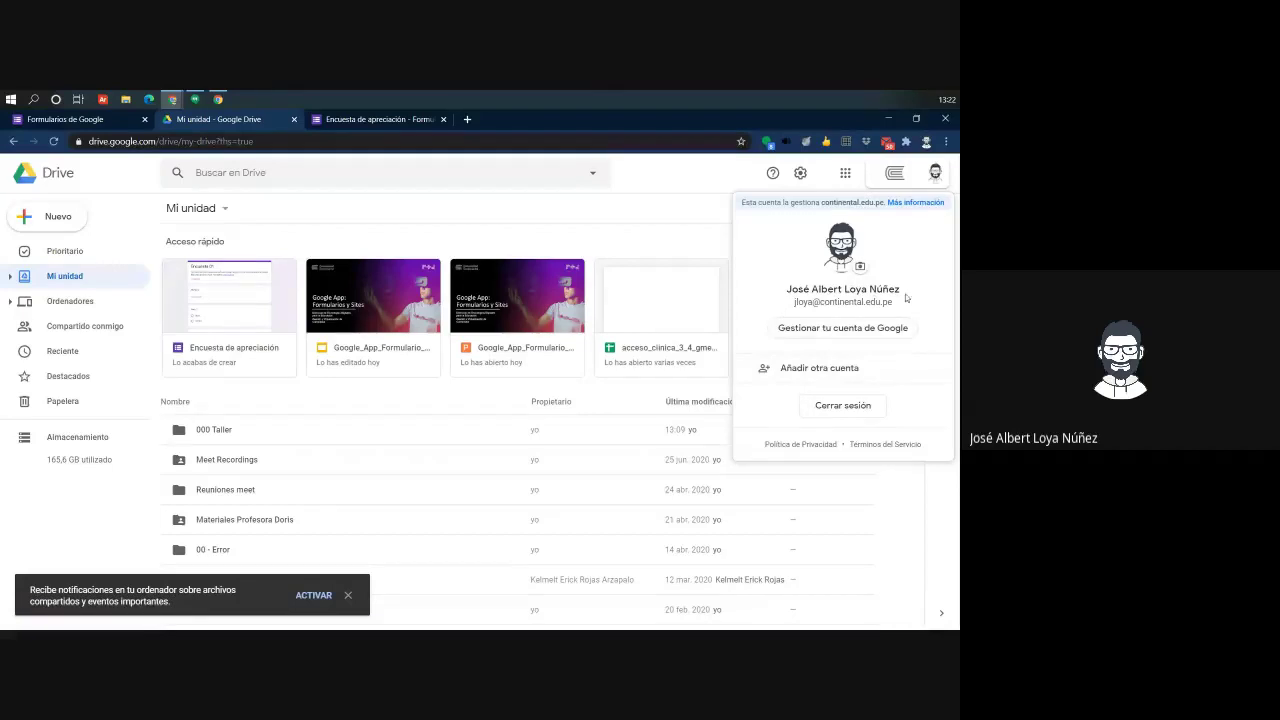
{"action": "left_click", "coordinate": [288, 205]}
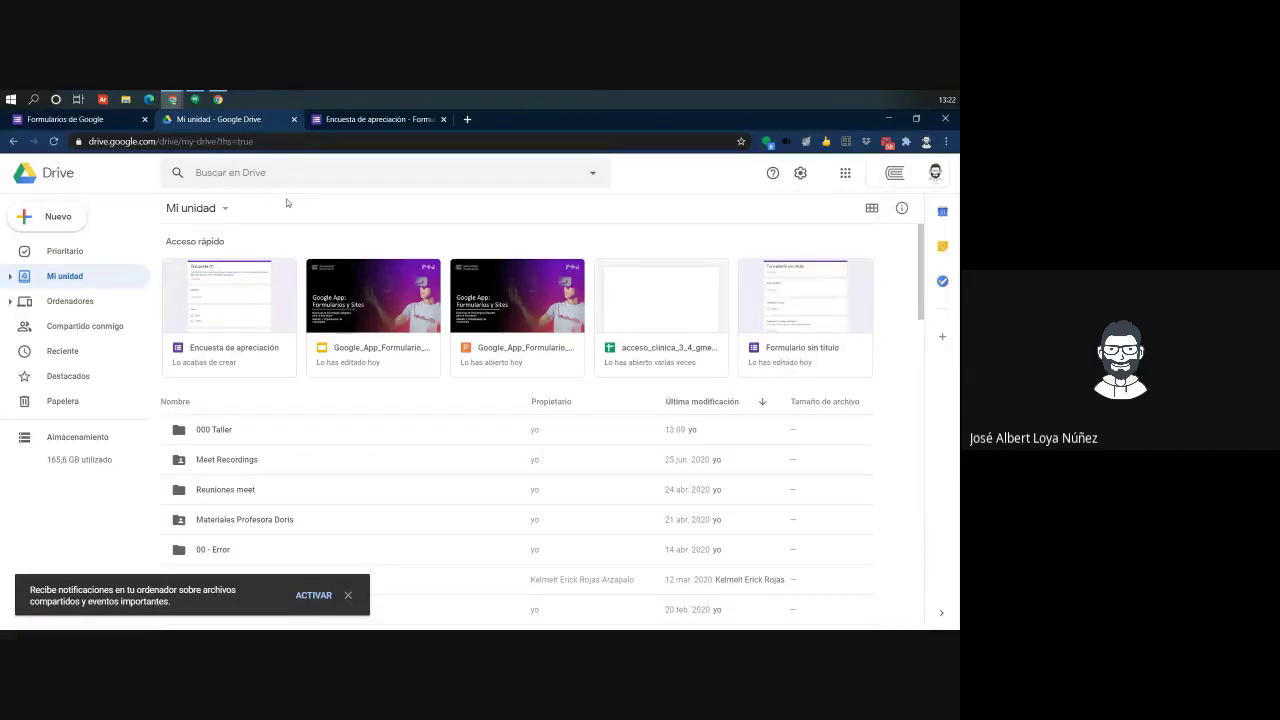
Create a new blank Google Forms form from Drive
{"action": "left_click", "coordinate": [43, 228]}
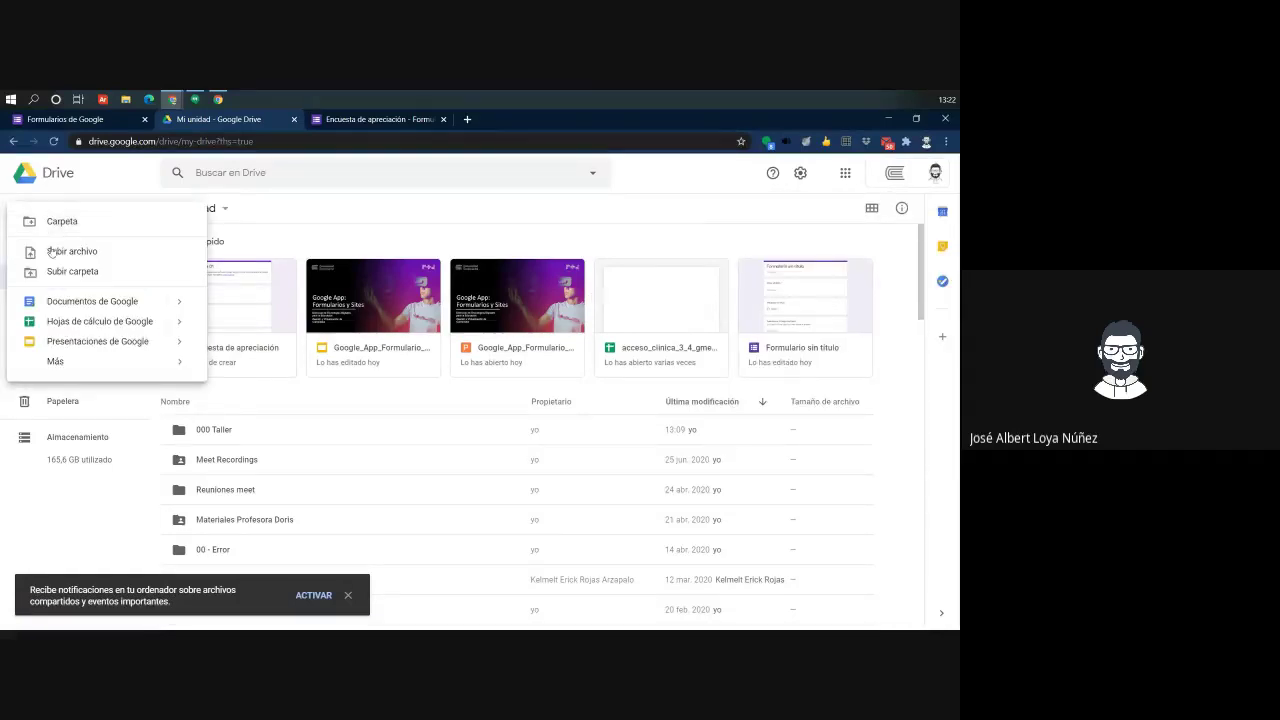
{"action": "mouse_move", "coordinate": [80, 363]}
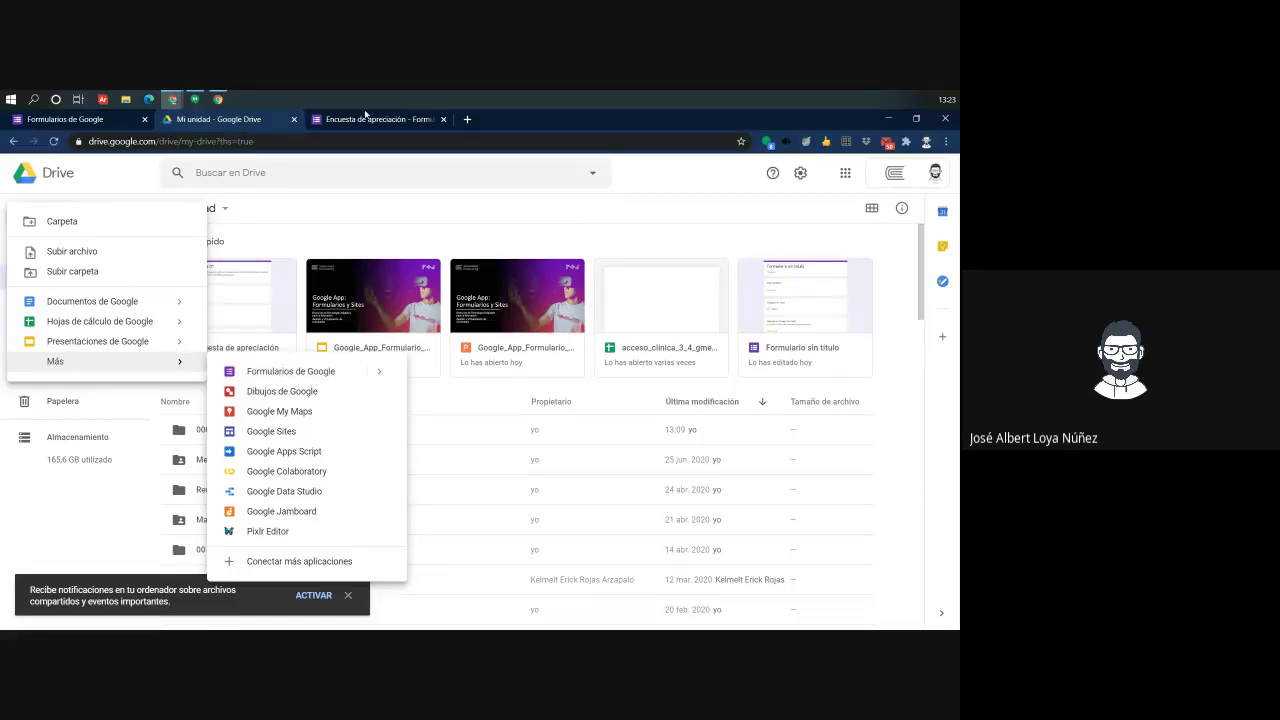
{"action": "left_click", "coordinate": [275, 371]}
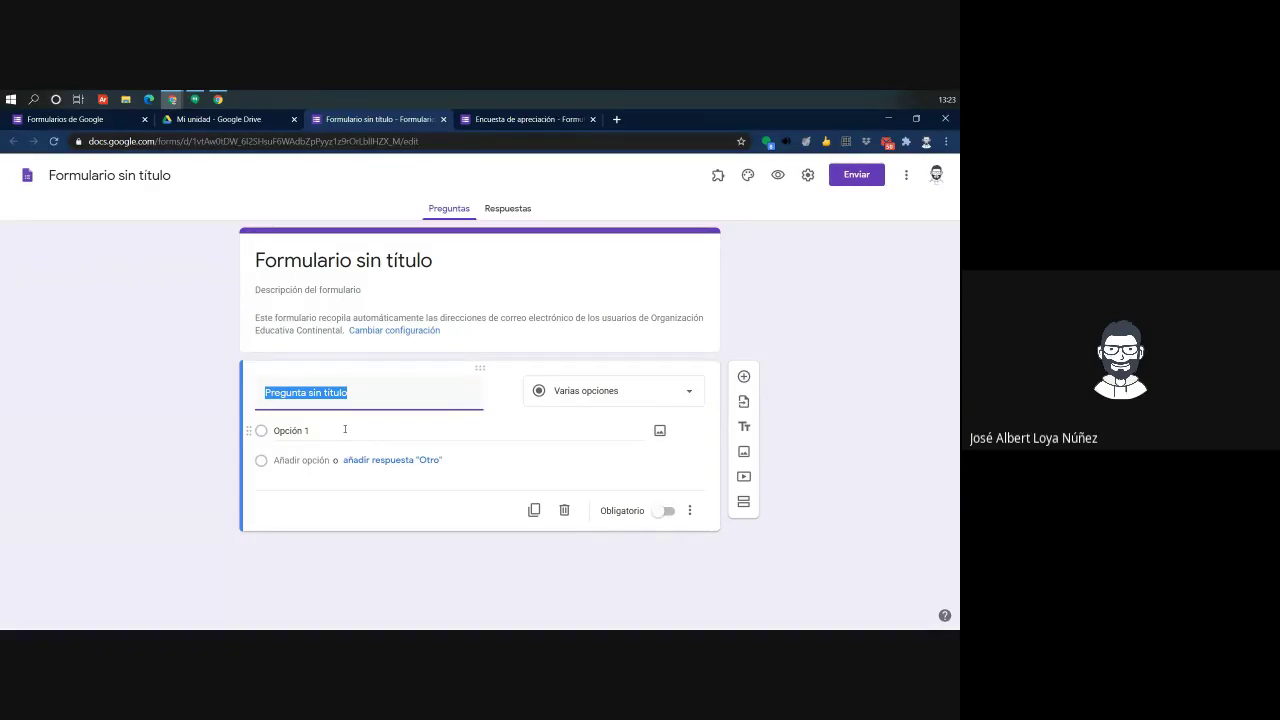
Return to the "Encuesta de apreciación" form and discard the pending settings changes
{"action": "left_click", "coordinate": [505, 121]}
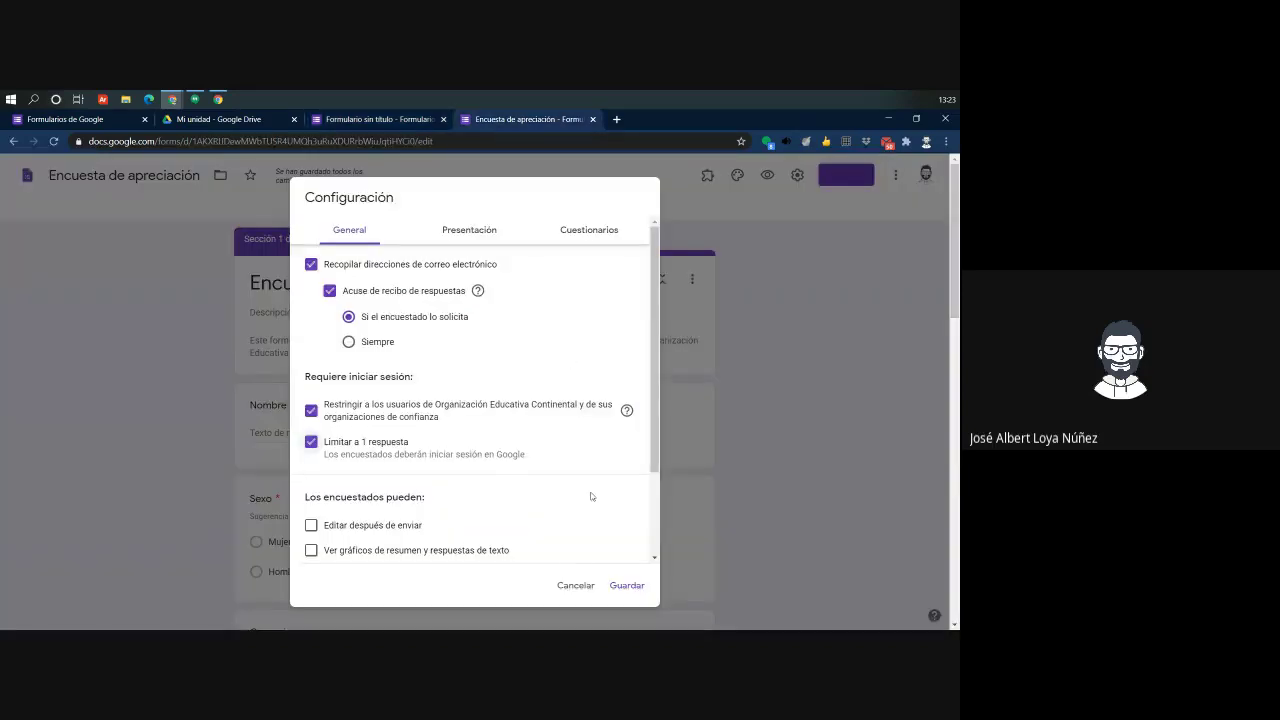
{"action": "left_click", "coordinate": [569, 586]}
{"action": "scroll", "coordinate": [230, 350], "scroll_direction": "down", "scroll_amount": 2}
{"action": "scroll", "coordinate": [231, 353], "scroll_direction": "down", "scroll_amount": 1}
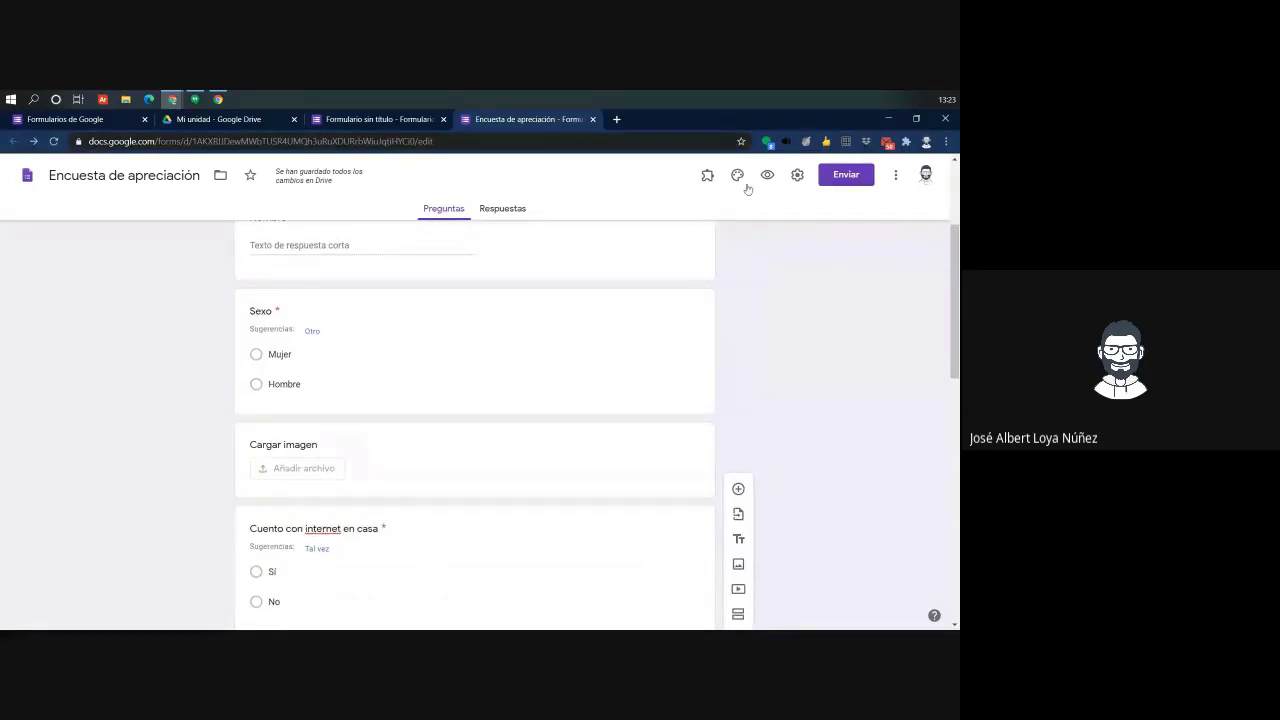
In the form's general settings, turn off email address collection and the restriction to users of the organization
{"action": "left_click", "coordinate": [797, 175]}
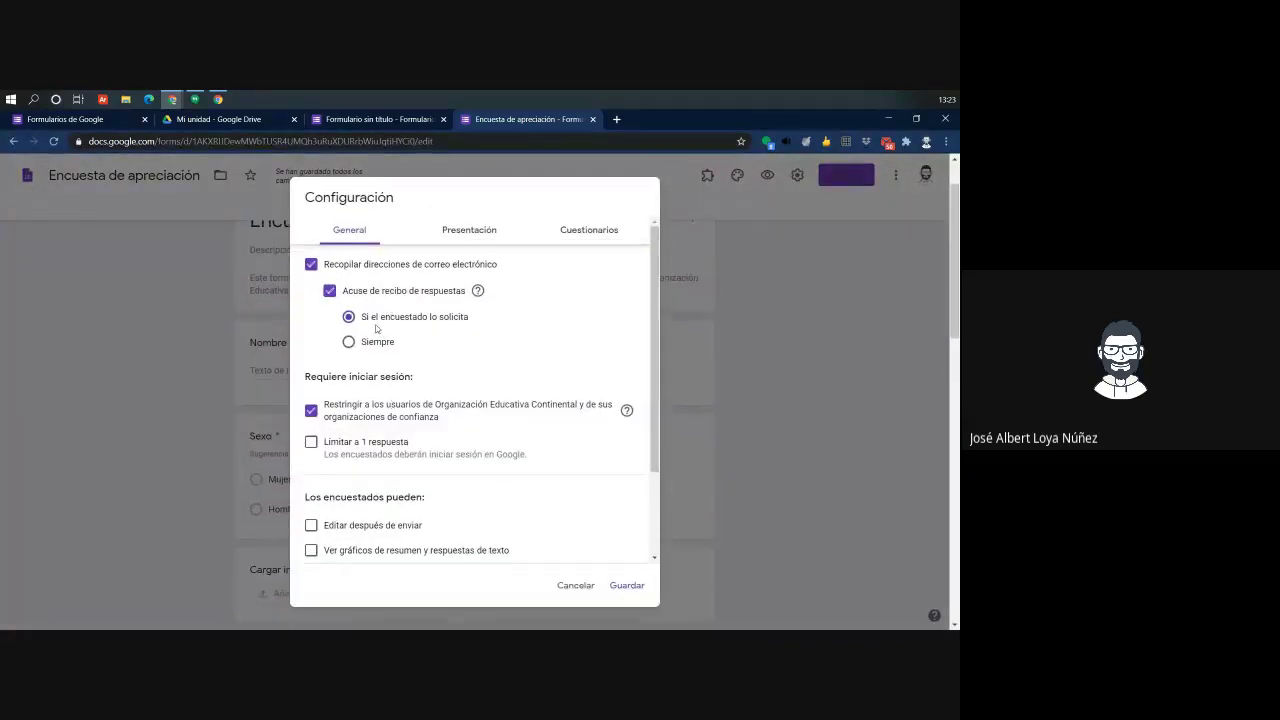
{"action": "left_click", "coordinate": [328, 264]}
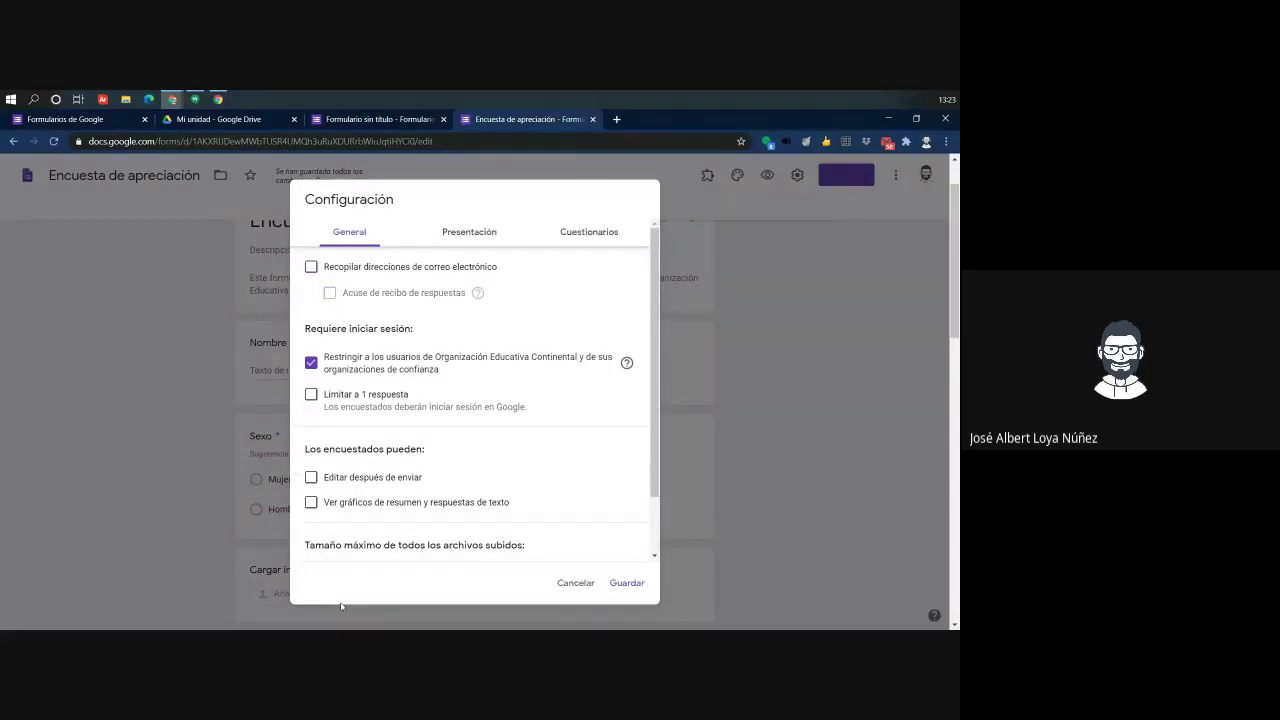
{"action": "left_click", "coordinate": [446, 362]}
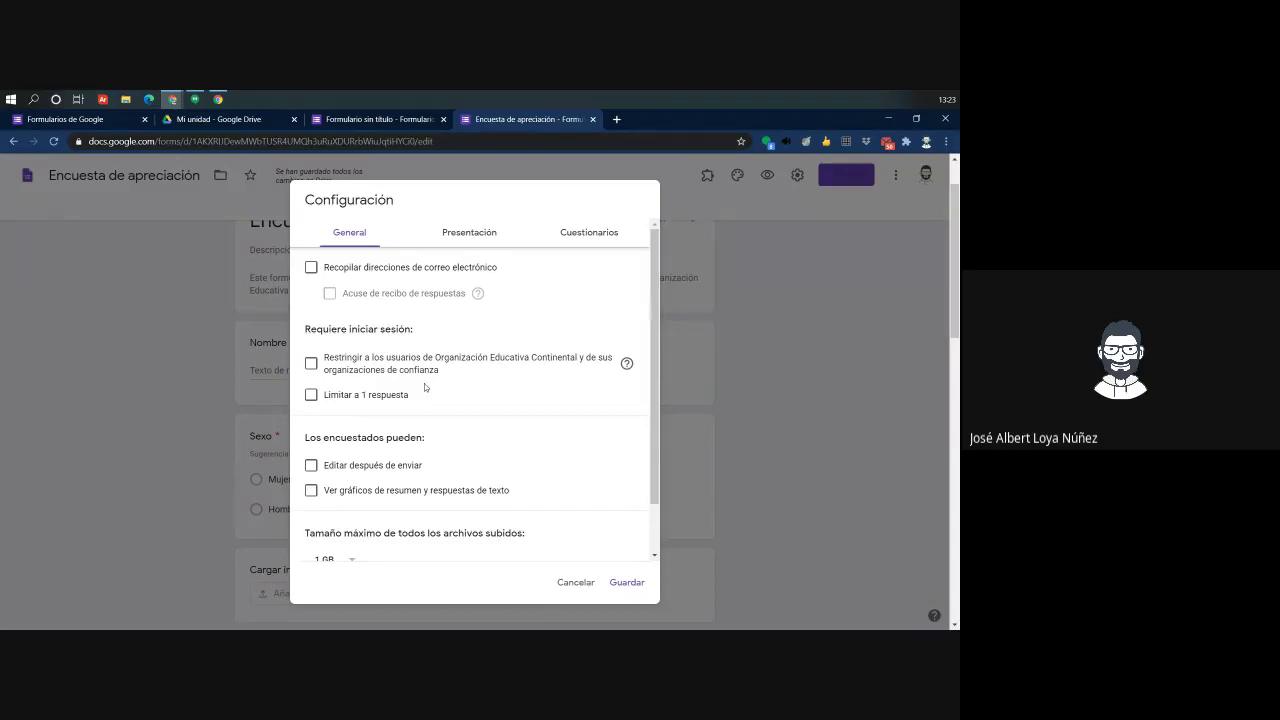
Examine the respondent permissions and the available maximum sizes for uploaded files in the form settings
{"action": "scroll", "coordinate": [408, 420], "scroll_direction": "down", "scroll_amount": 2}
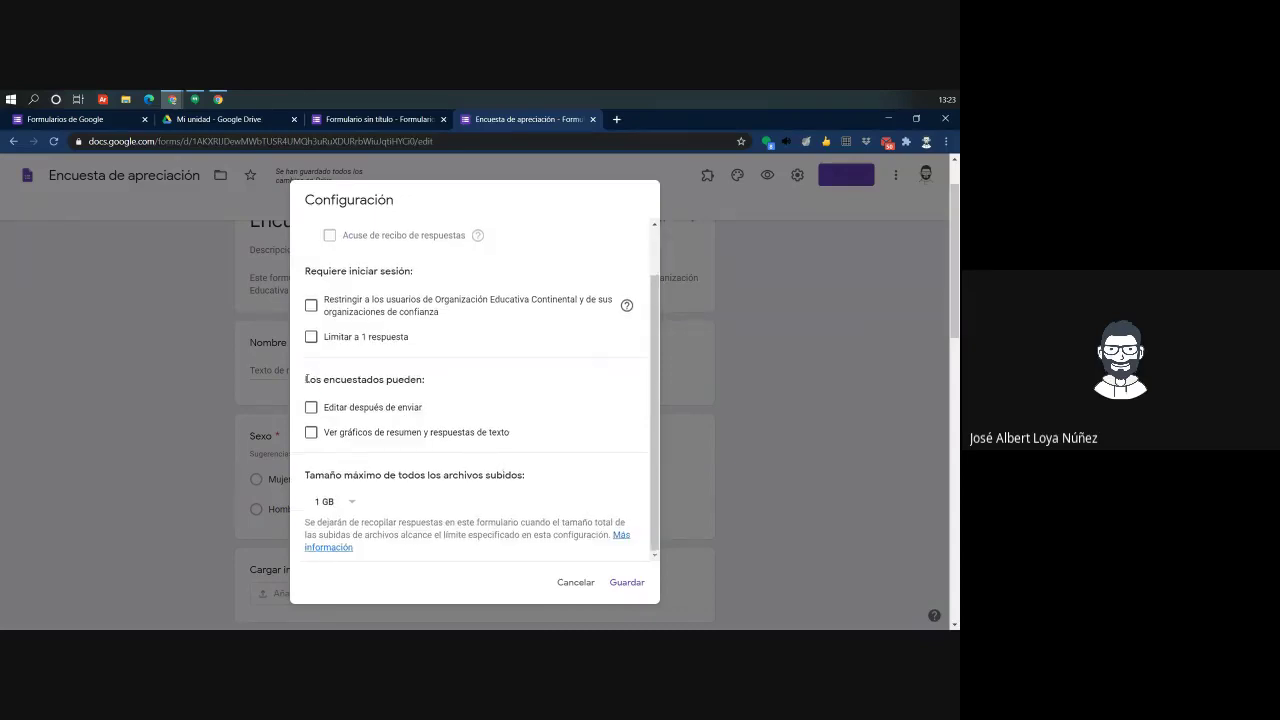
{"action": "left_click_drag", "start_coordinate": [306, 379], "coordinate": [457, 384]}
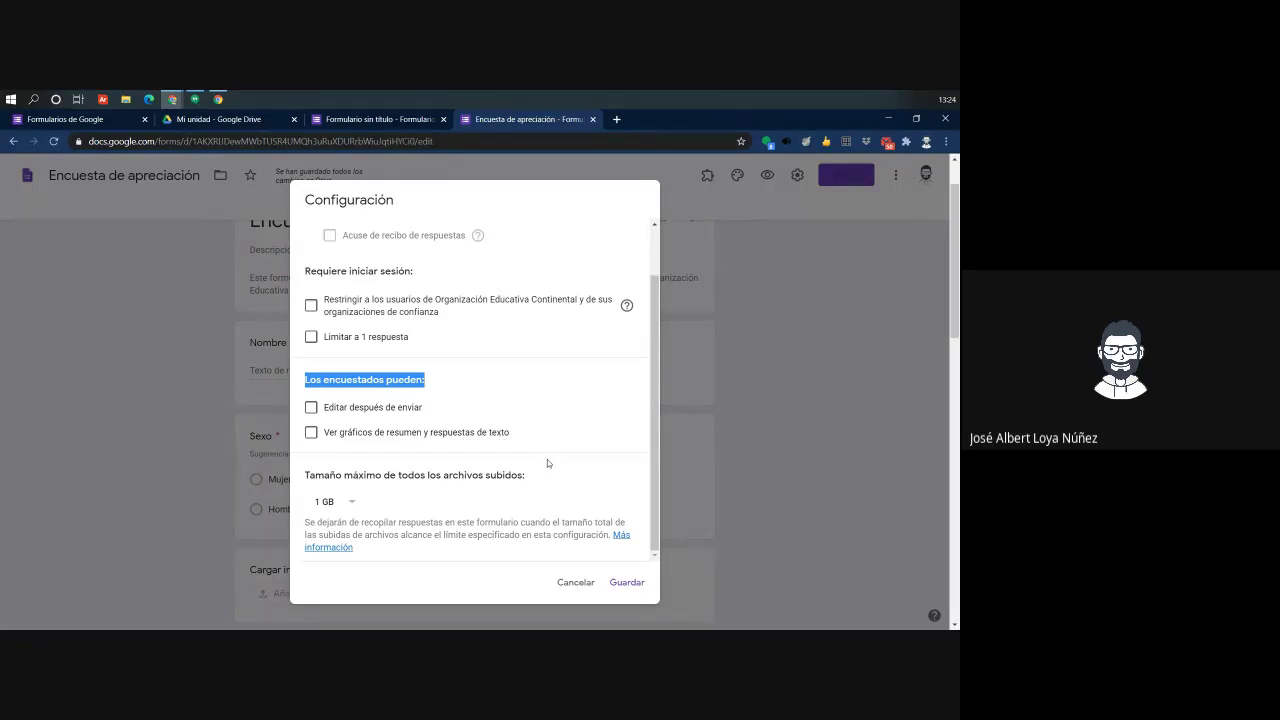
{"action": "left_click_drag", "start_coordinate": [306, 475], "coordinate": [580, 478]}
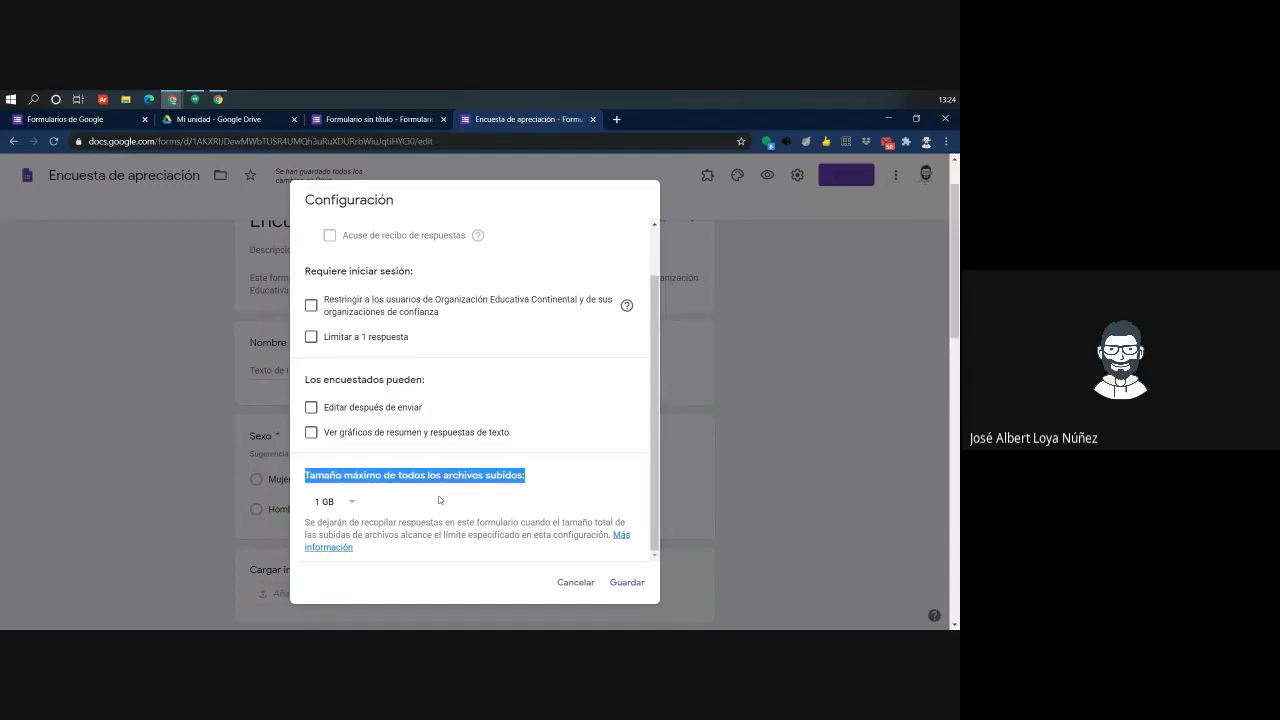
{"action": "left_click", "coordinate": [330, 502]}
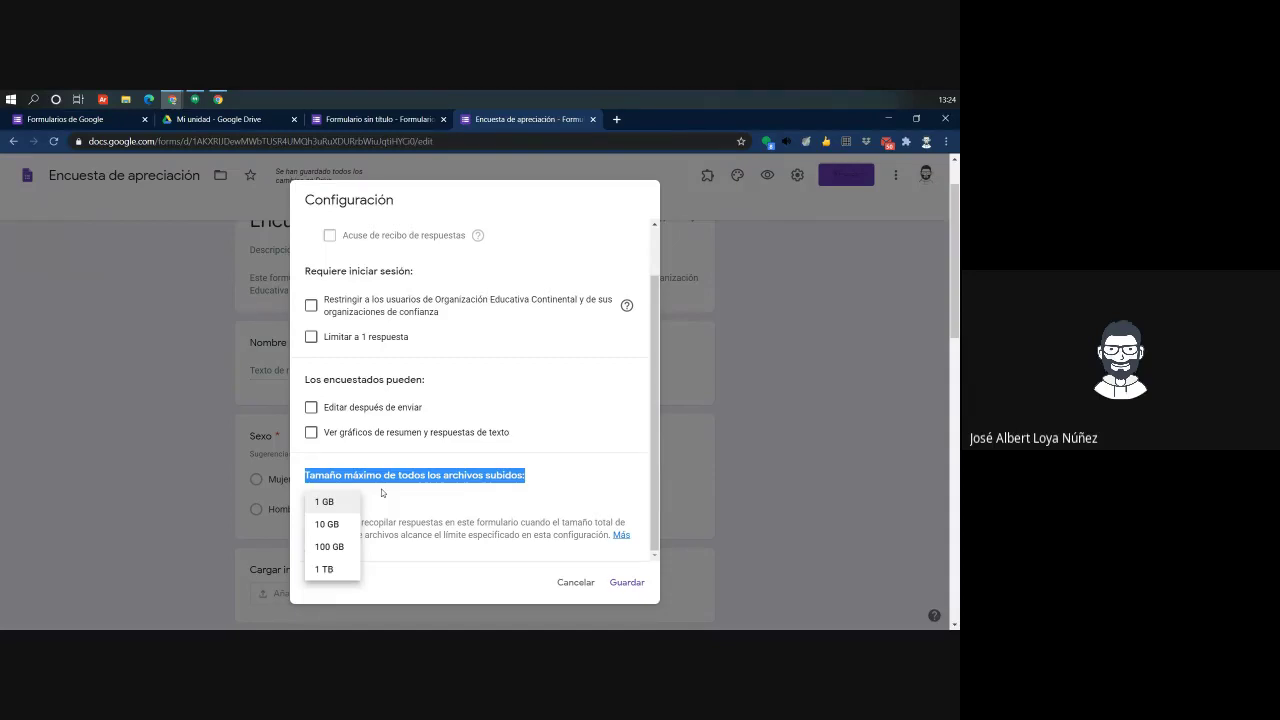
{"action": "left_click", "coordinate": [434, 522]}
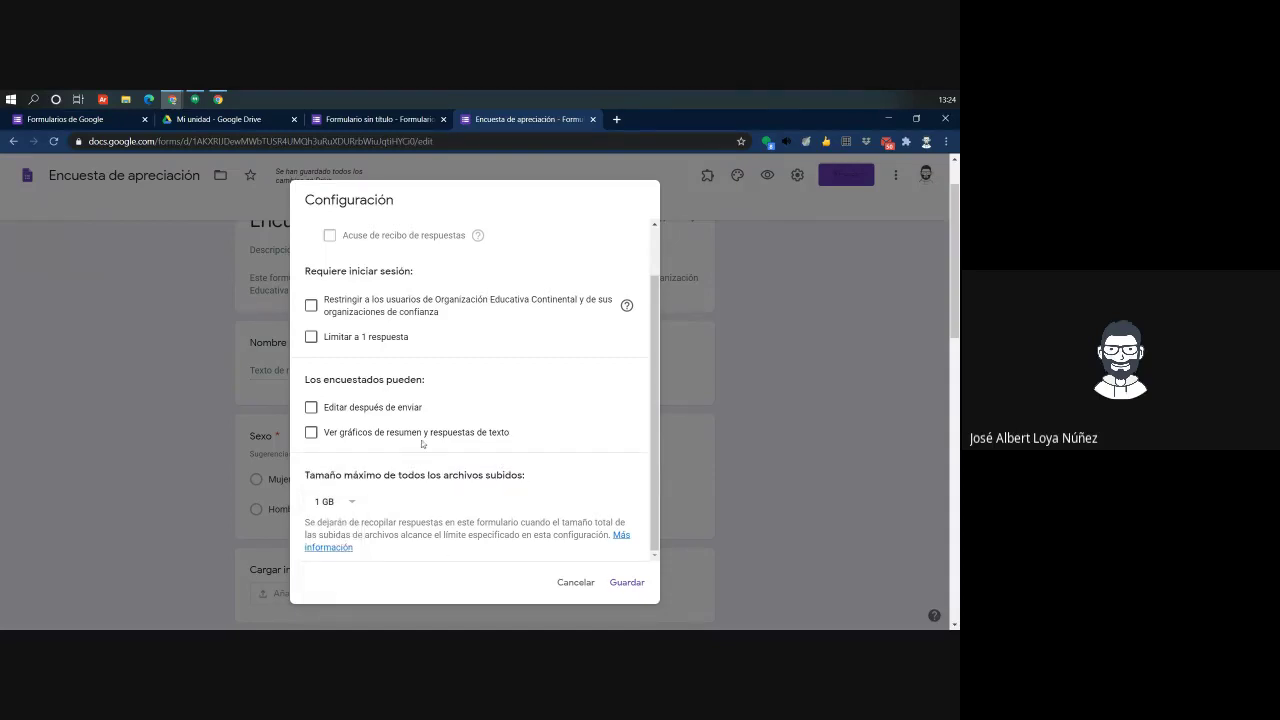
{"action": "left_click_drag", "start_coordinate": [314, 193], "coordinate": [651, 198]}
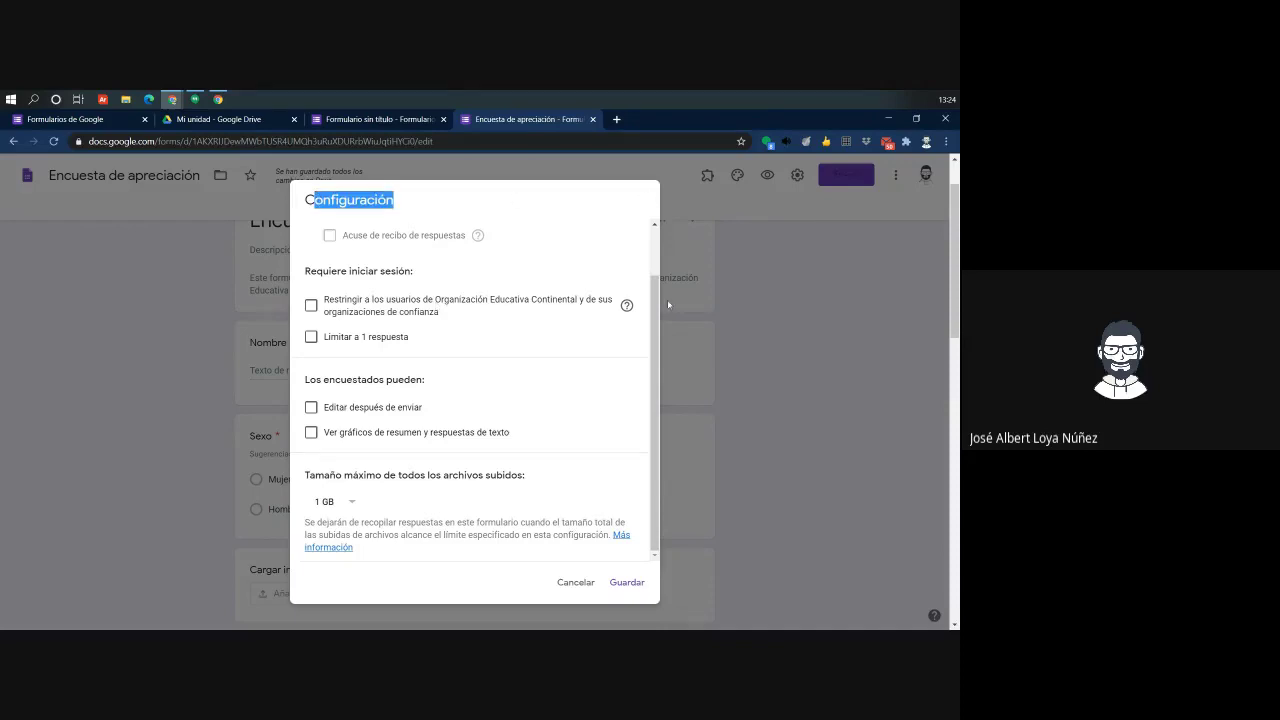
Close the form settings without saving the changes and return to the start of the form
{"action": "scroll", "coordinate": [670, 523], "scroll_direction": "up", "scroll_amount": 3}
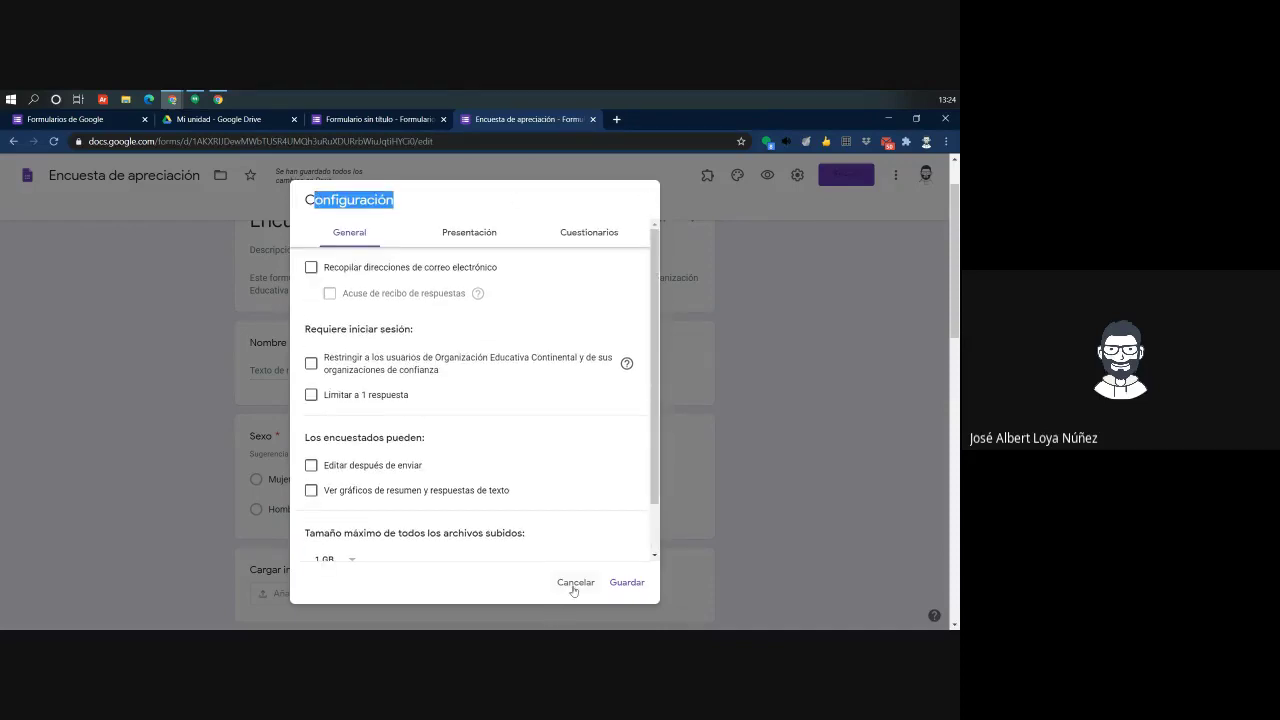
{"action": "left_click", "coordinate": [572, 588]}
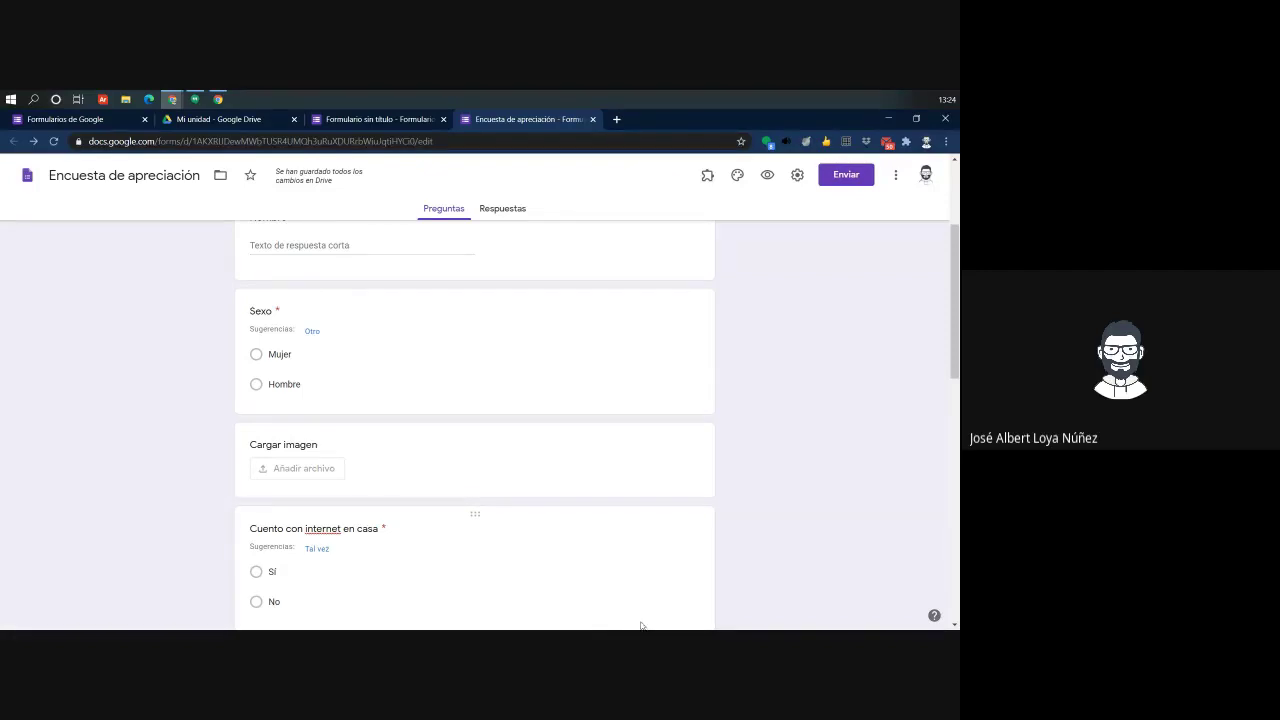
{"action": "scroll", "coordinate": [660, 580], "scroll_direction": "up", "scroll_amount": 3}
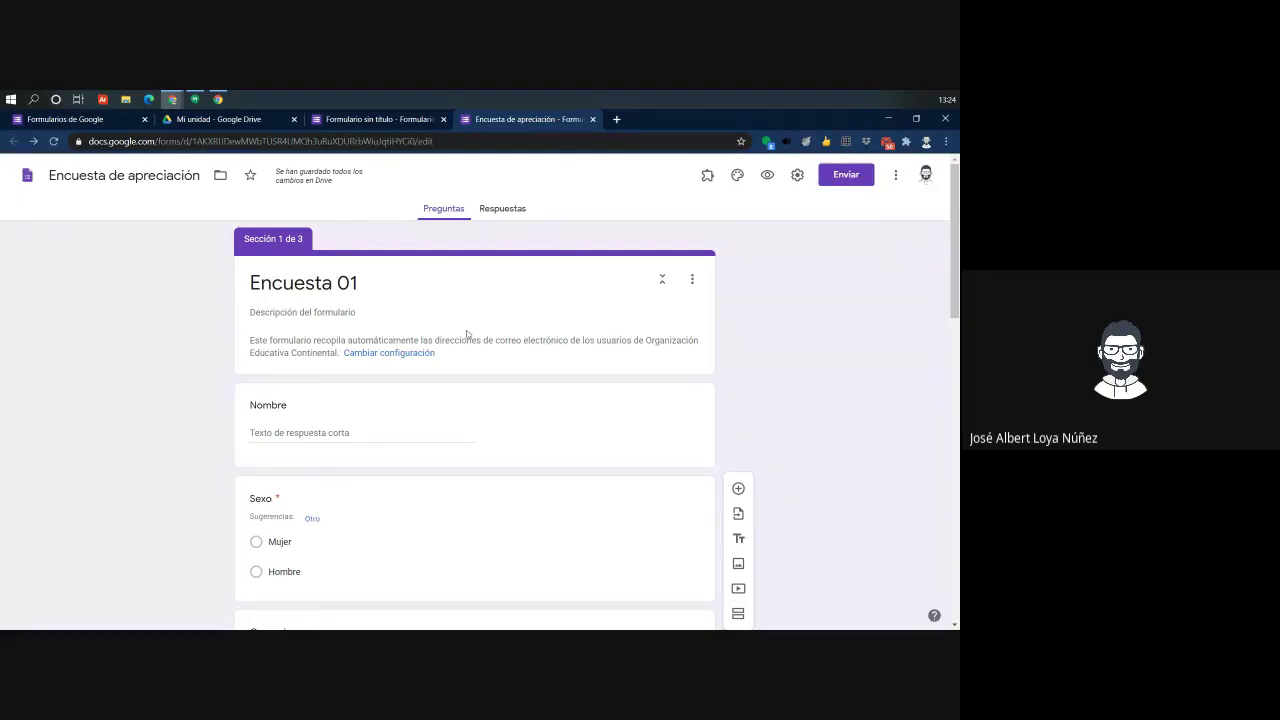
Examine the email, link and HTML embedding options for sending the form
{"action": "left_click", "coordinate": [845, 176]}
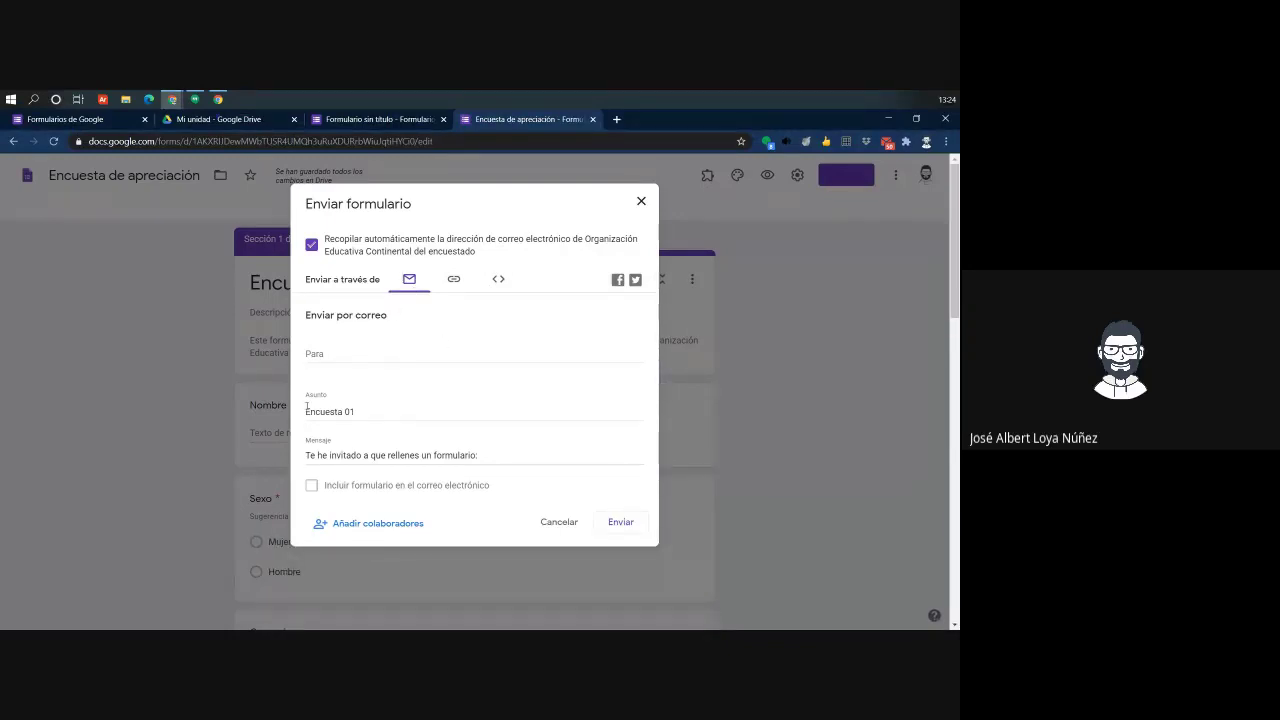
{"action": "left_click", "coordinate": [454, 279]}
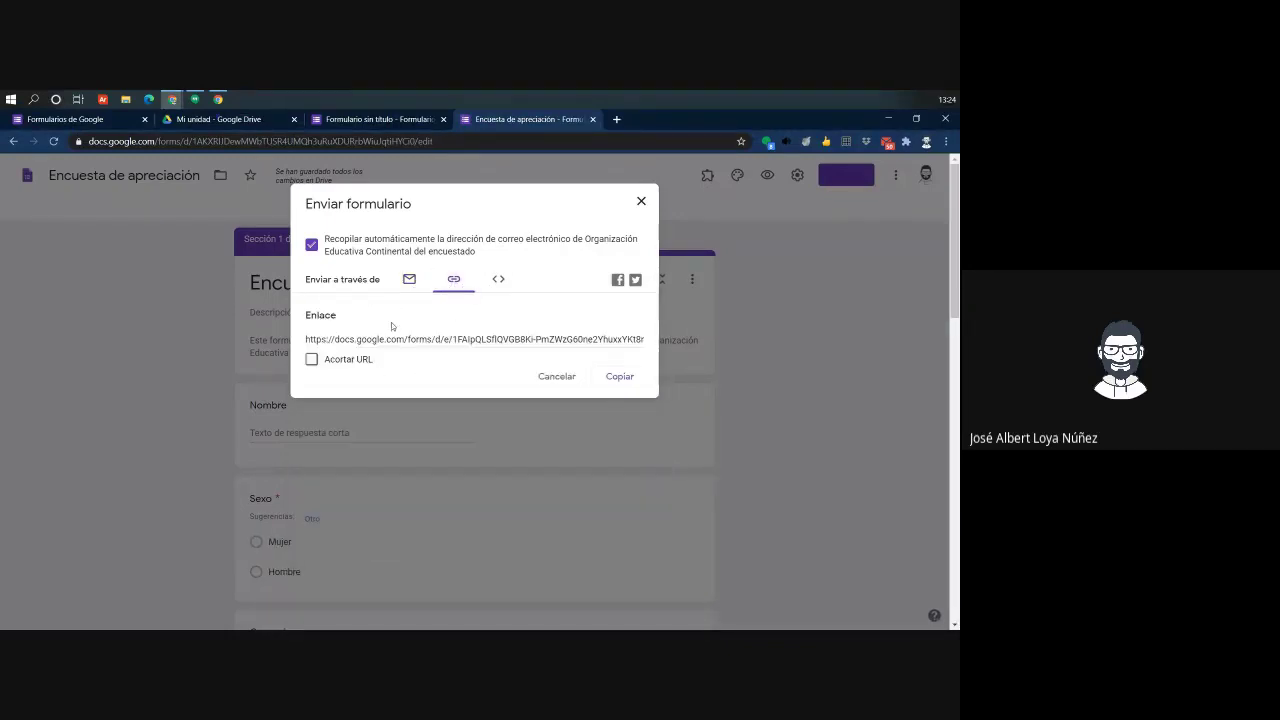
{"action": "left_click", "coordinate": [500, 281]}
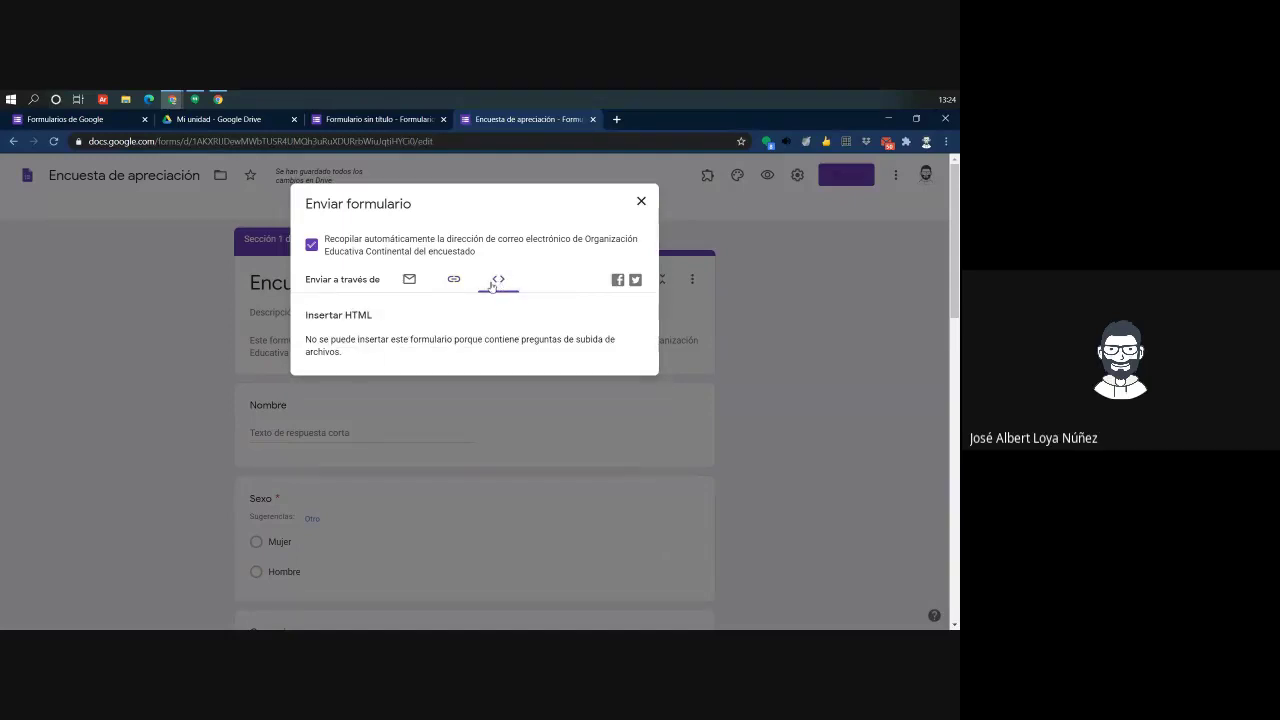
Shorten the form's shareable link, copy it, and close the send options
{"action": "left_click", "coordinate": [456, 281]}
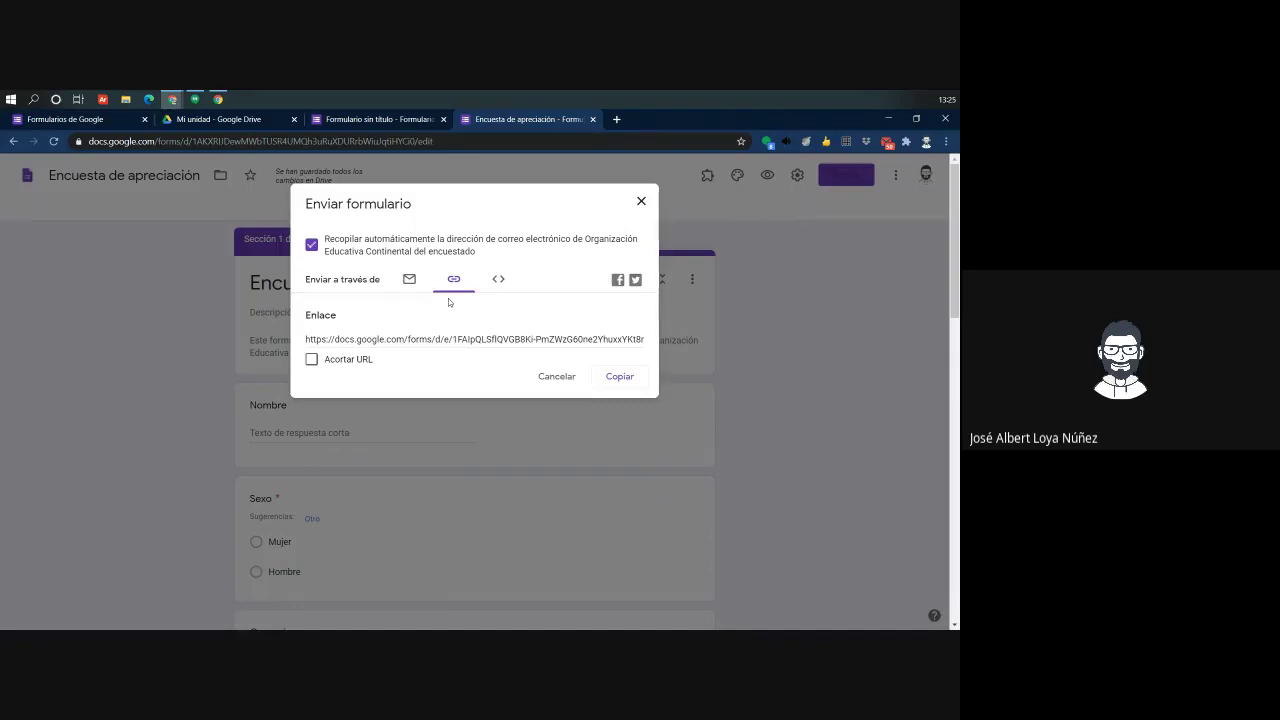
{"action": "left_click", "coordinate": [307, 339]}
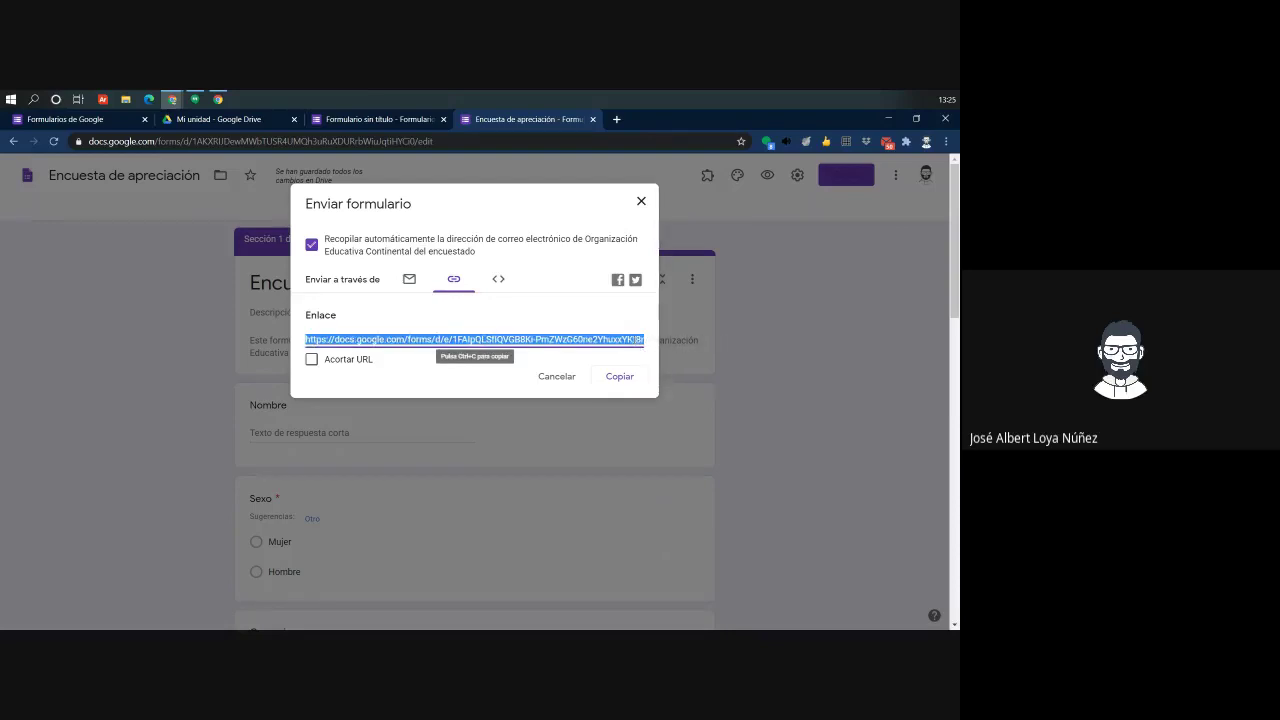
{"action": "left_click", "coordinate": [311, 359]}
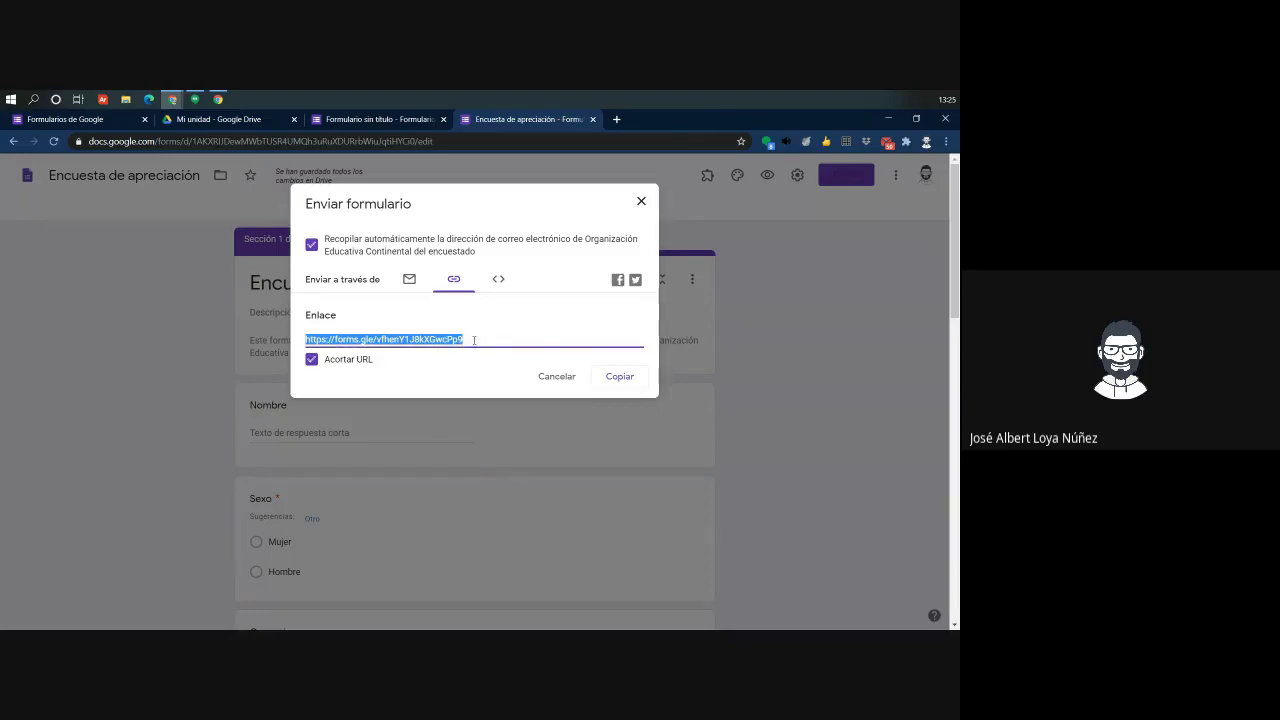
{"action": "left_click", "coordinate": [635, 381]}
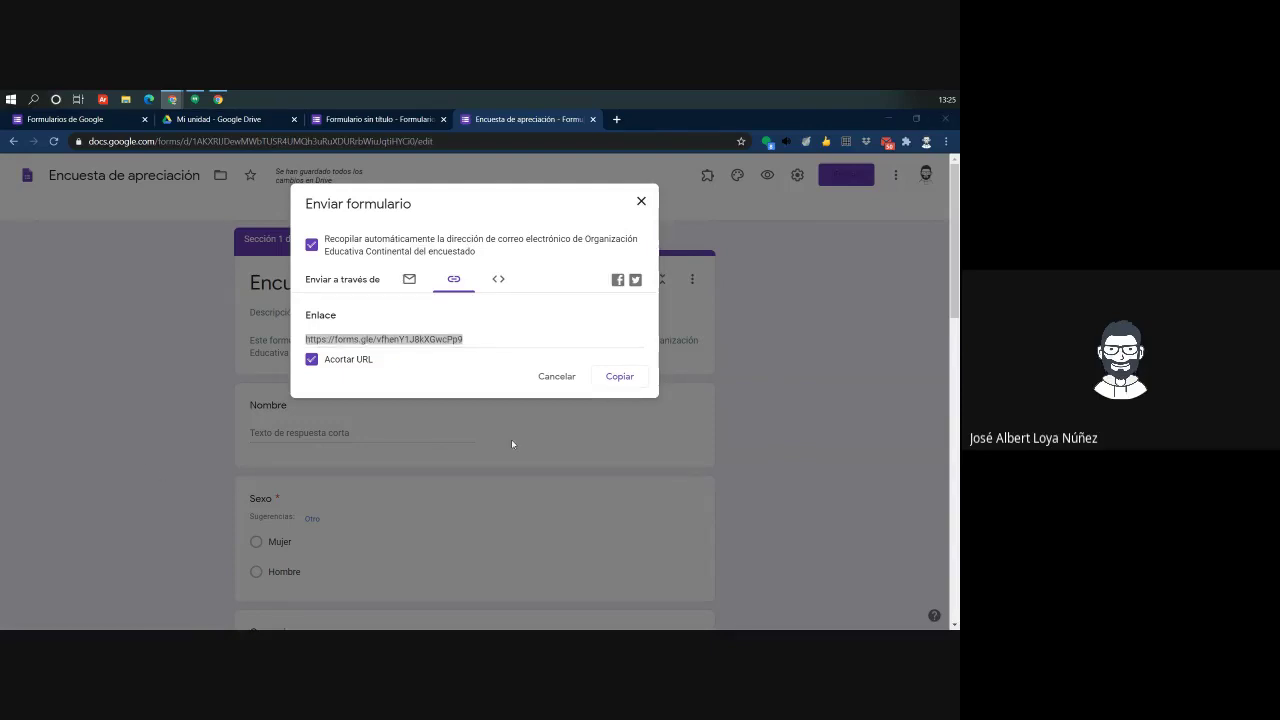
{"action": "left_click", "coordinate": [537, 381]}
Look over the form's sections and questions, and open the summary of the received responses
{"action": "scroll", "coordinate": [306, 437], "scroll_direction": "down", "scroll_amount": 2}
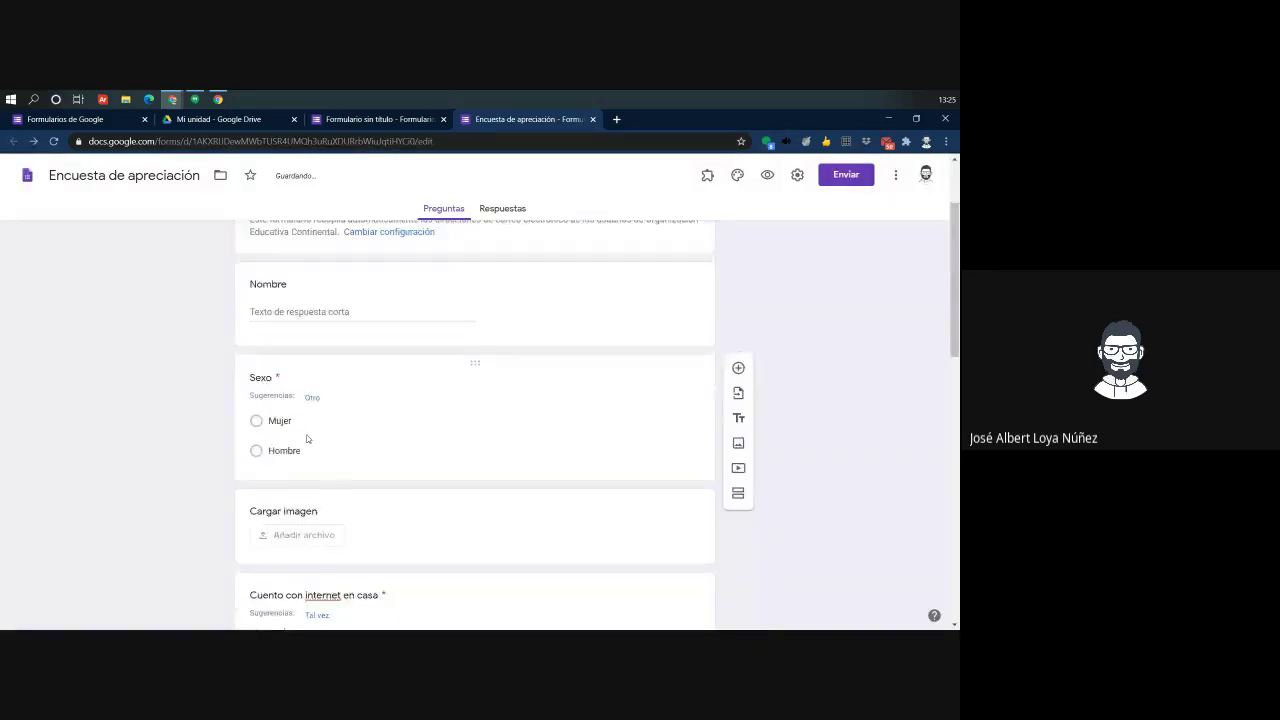
{"action": "scroll", "coordinate": [300, 400], "scroll_direction": "down", "scroll_amount": 8}
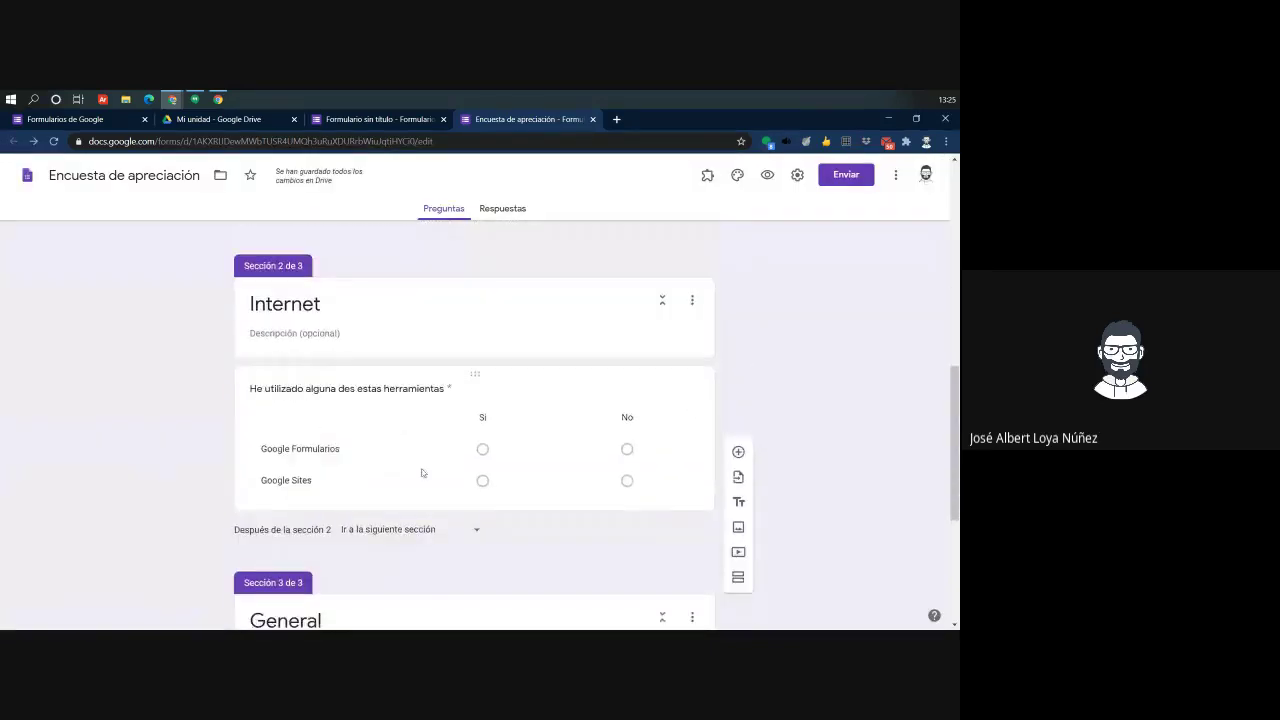
{"action": "scroll", "coordinate": [463, 466], "scroll_direction": "up", "scroll_amount": 3}
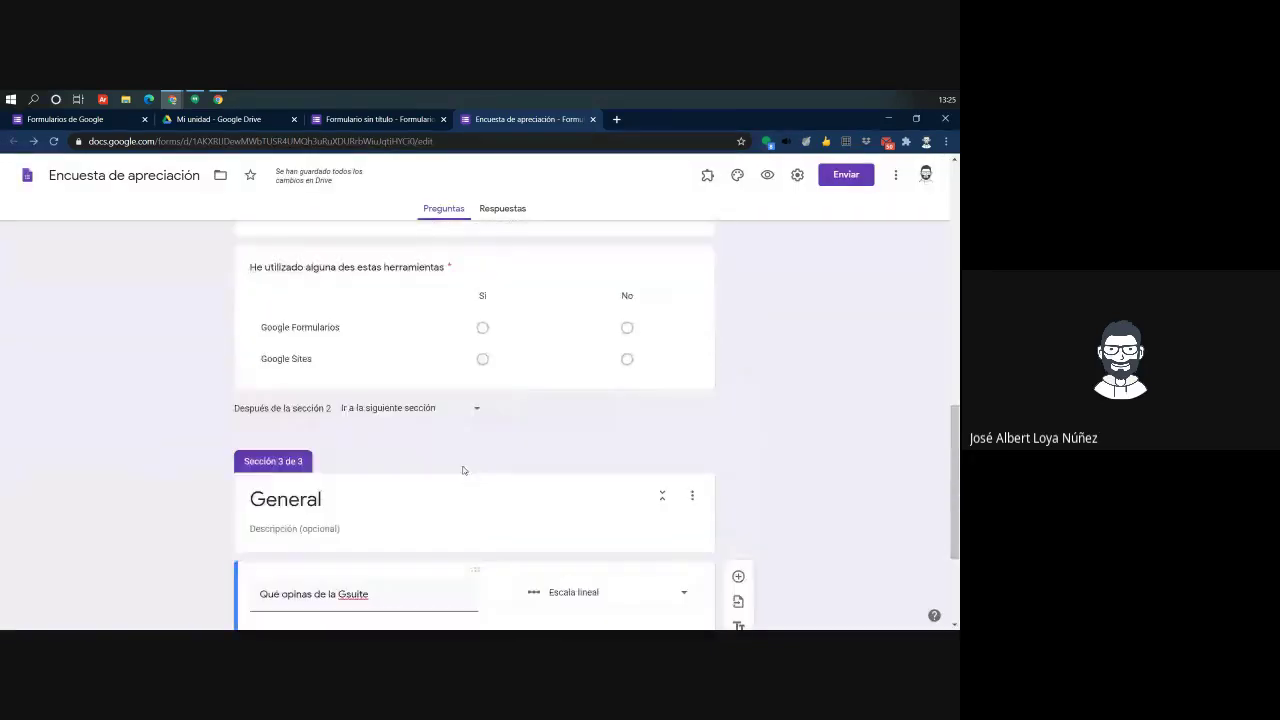
{"action": "scroll", "coordinate": [470, 400], "scroll_direction": "up", "scroll_amount": 10}
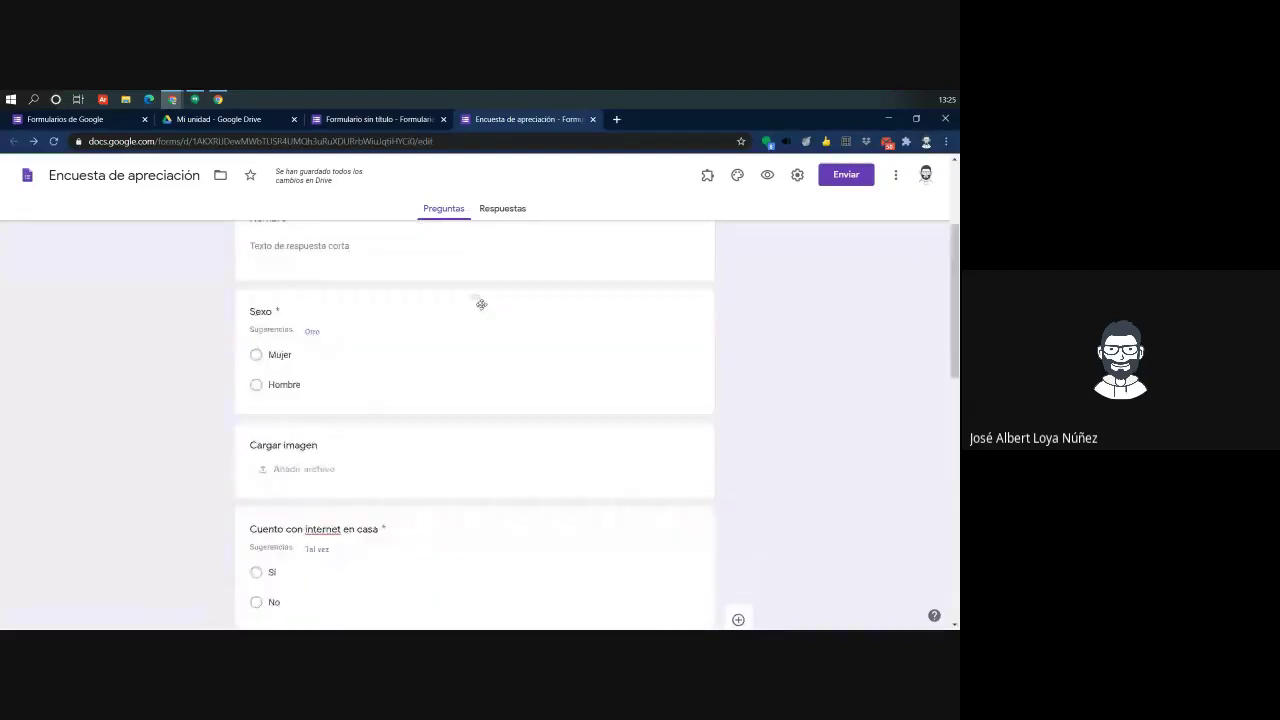
{"action": "left_click", "coordinate": [502, 212]}
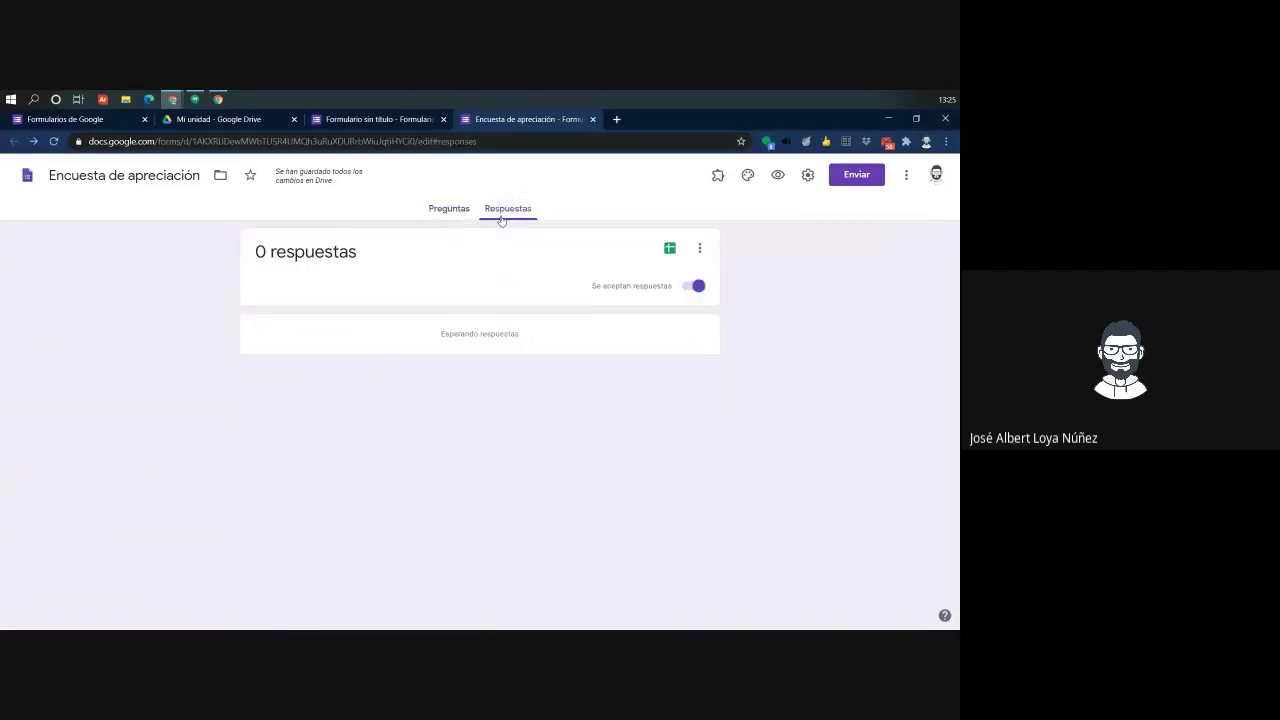
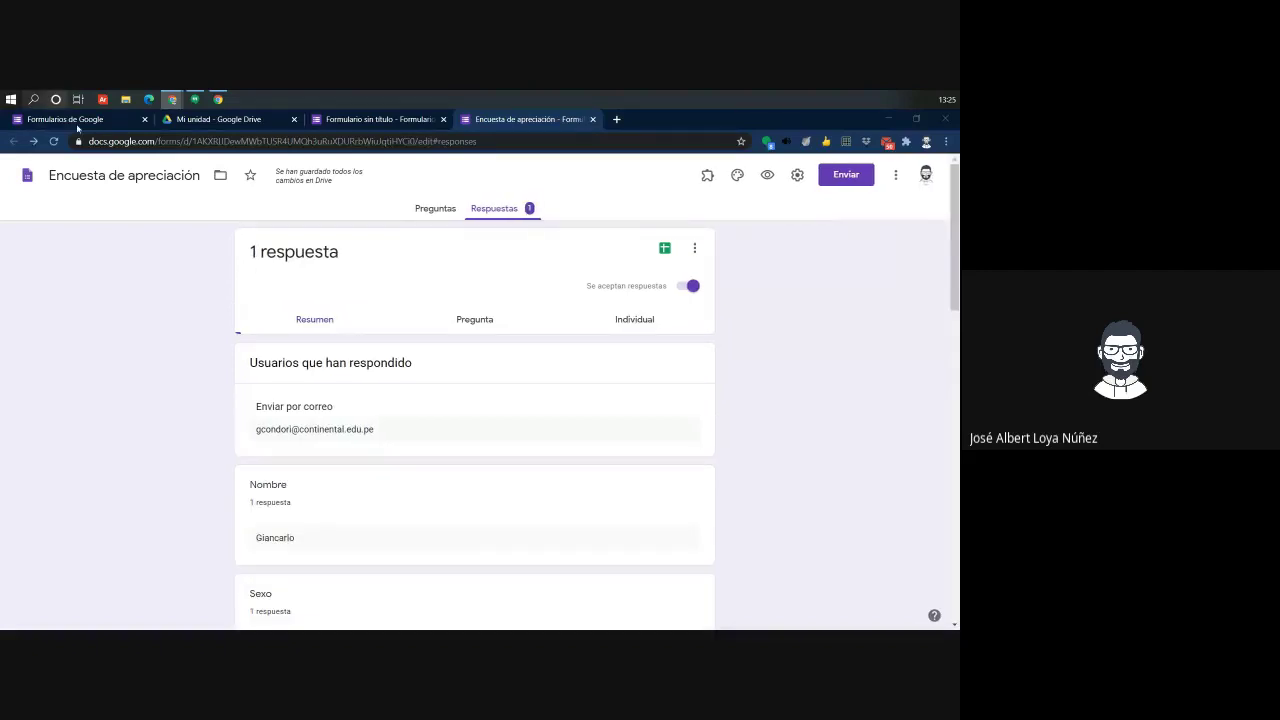
{"action": "left_click", "coordinate": [433, 215]}
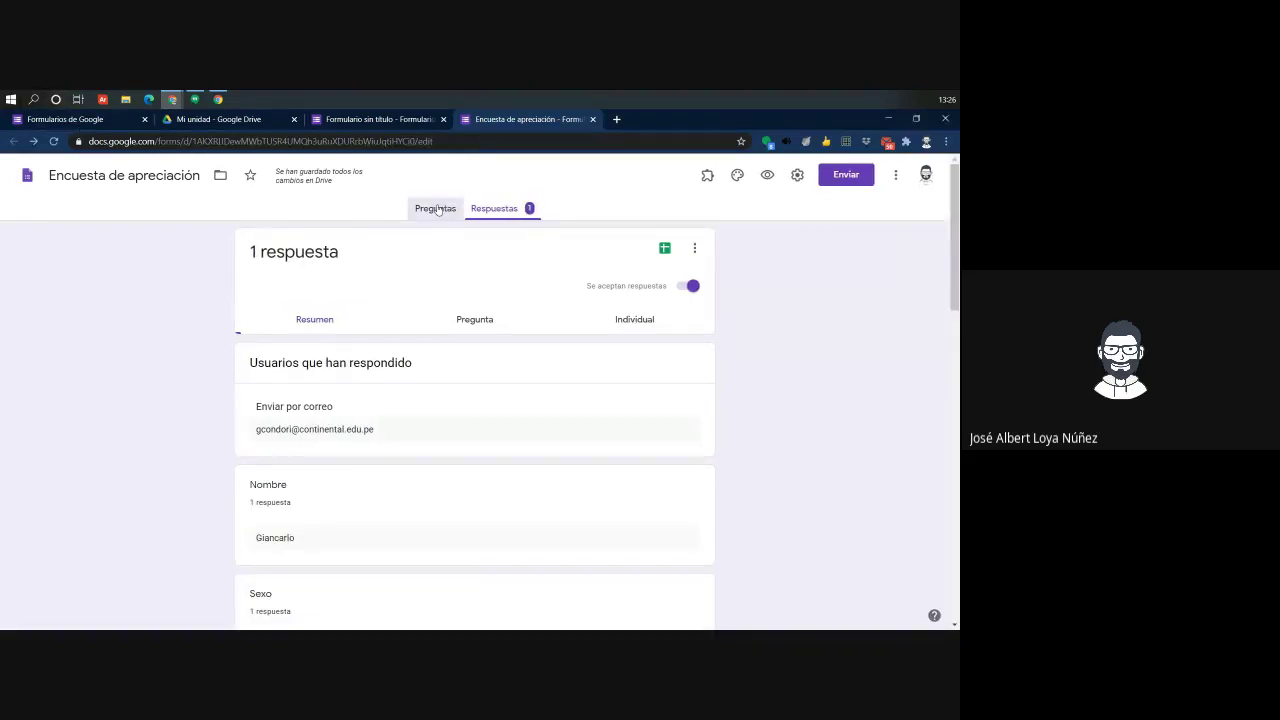
{"action": "left_click", "coordinate": [492, 214]}
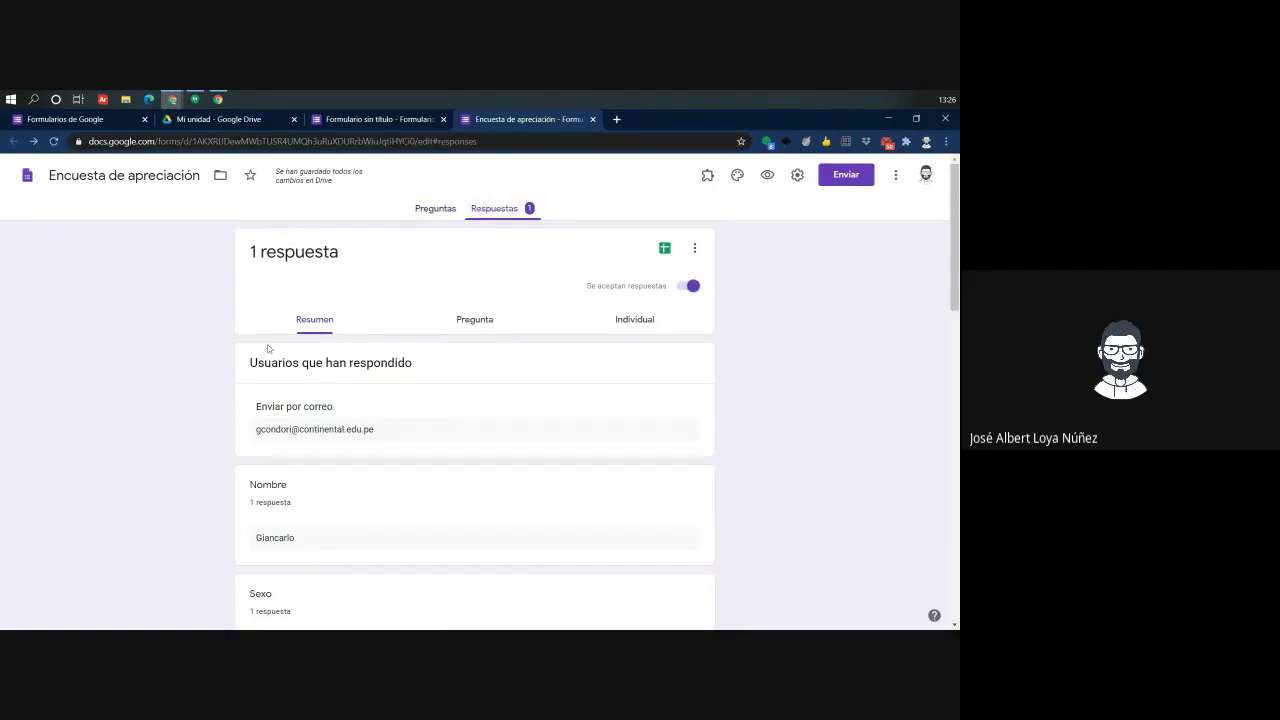
Examine the response summary for the Nombre and Sexo questions and the chart of tools used in the Internet section
{"action": "scroll", "coordinate": [268, 348], "scroll_direction": "down", "scroll_amount": 3}
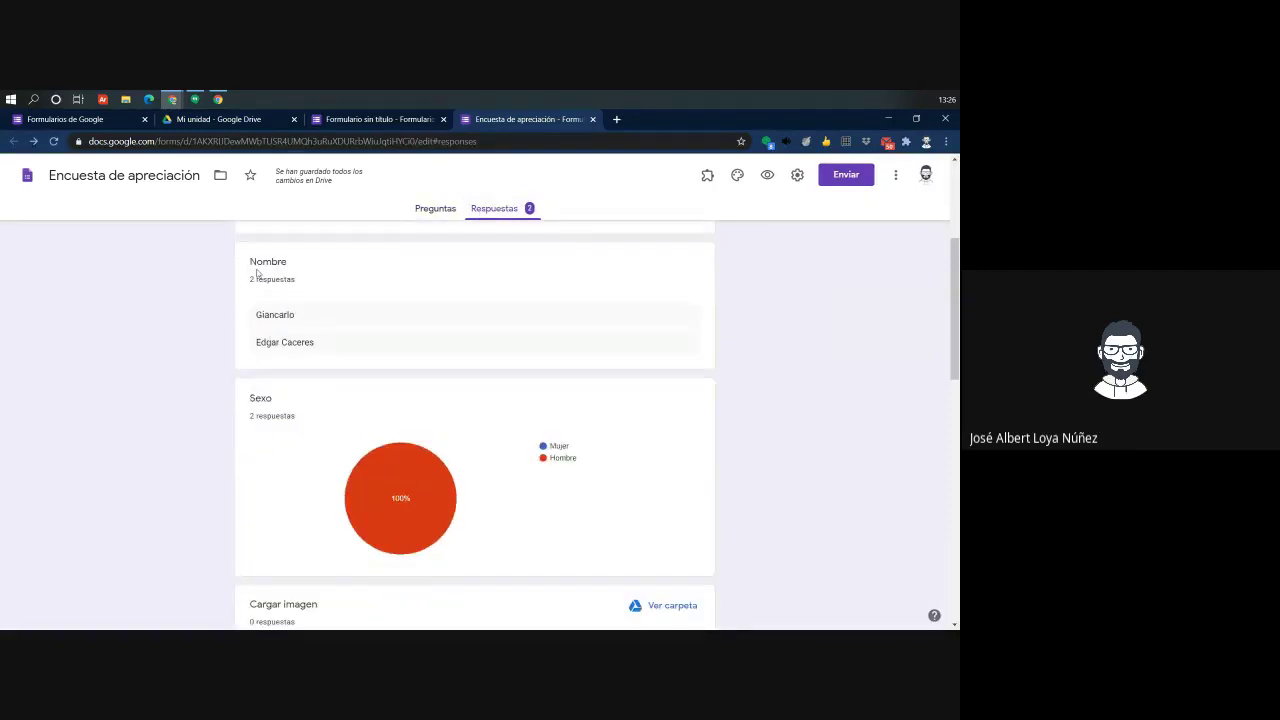
{"action": "left_click_drag", "start_coordinate": [254, 261], "coordinate": [320, 303]}
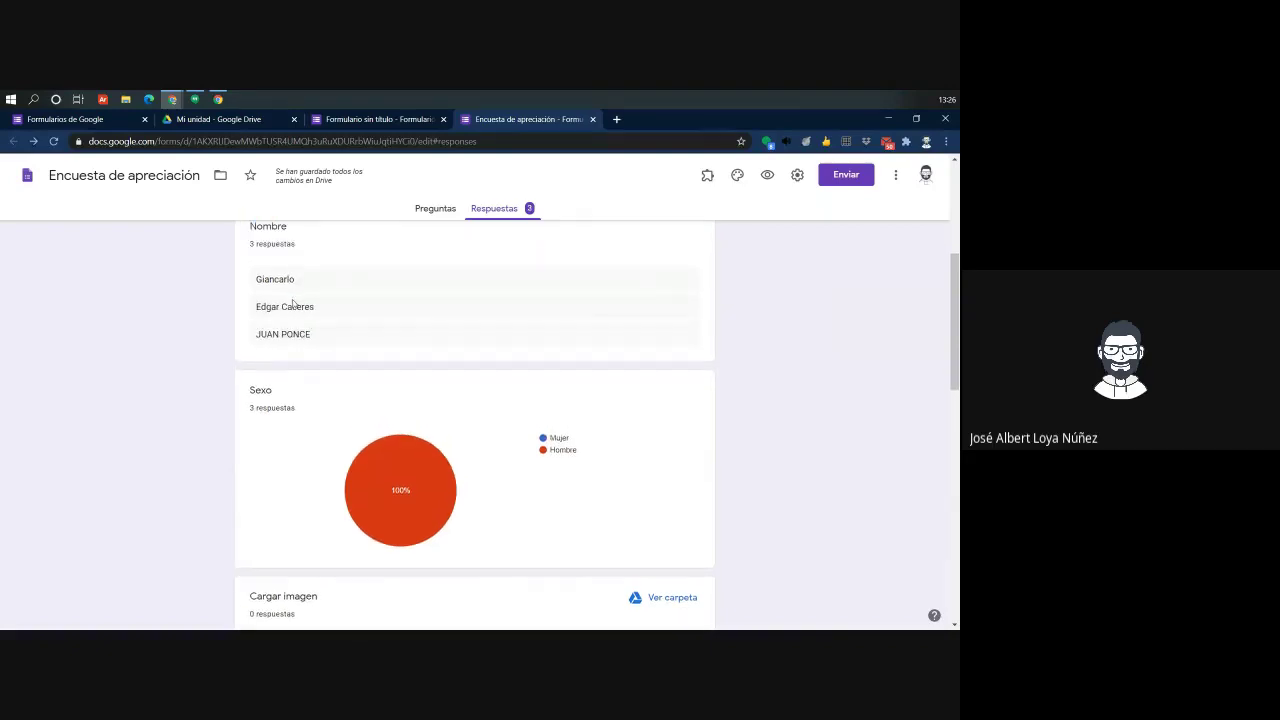
{"action": "scroll", "coordinate": [272, 314], "scroll_direction": "up", "scroll_amount": 2}
{"action": "scroll", "coordinate": [272, 314], "scroll_direction": "down", "scroll_amount": 4}
{"action": "mouse_move", "coordinate": [397, 302]}
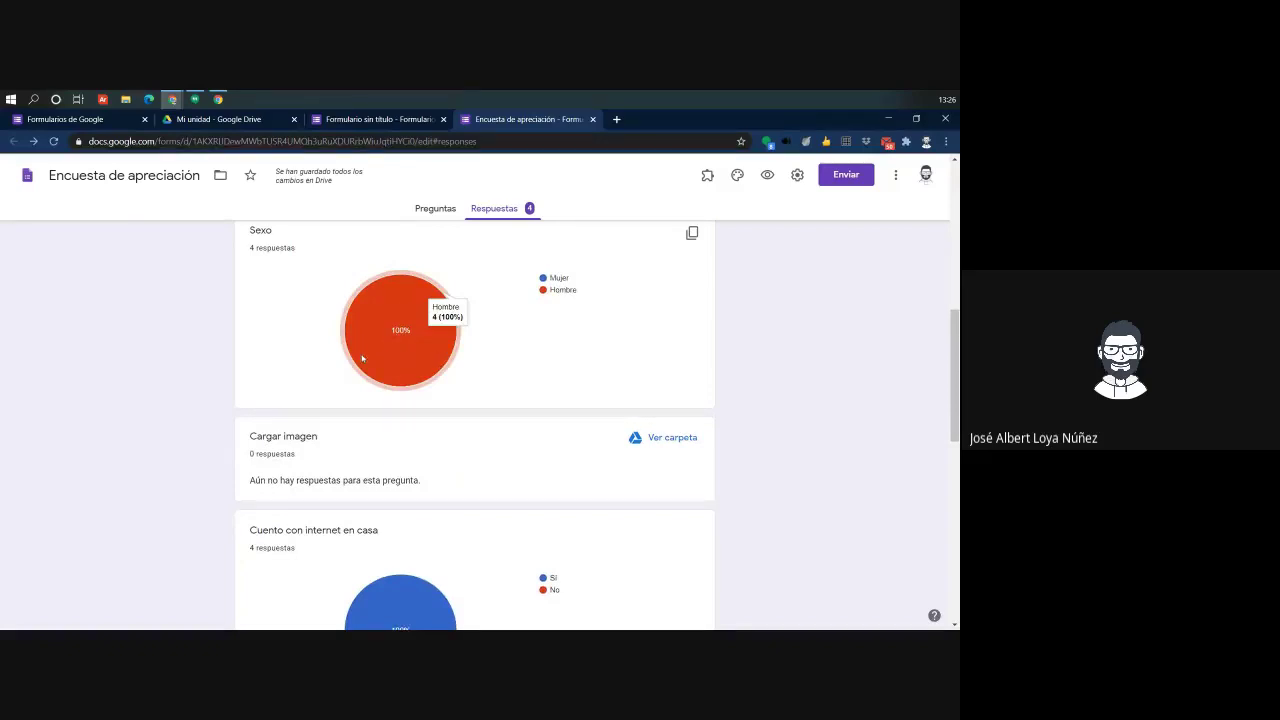
{"action": "scroll", "coordinate": [447, 338], "scroll_direction": "down", "scroll_amount": 5}
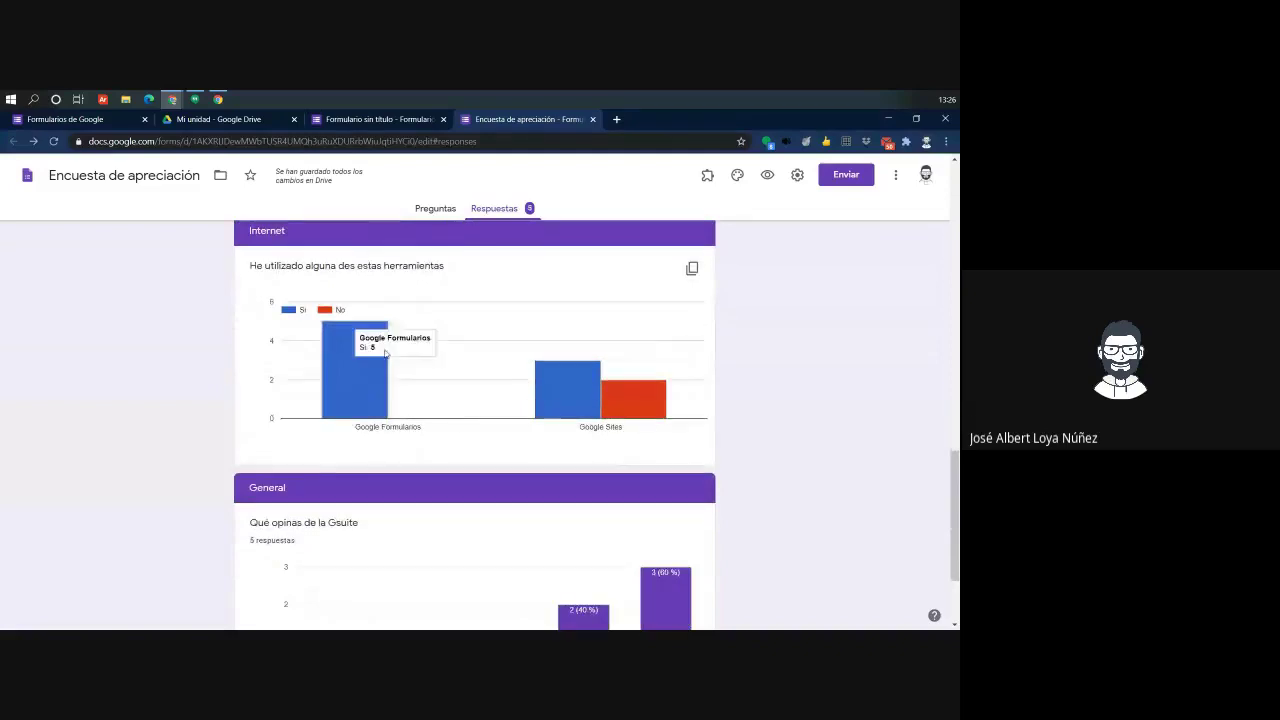
{"action": "mouse_move", "coordinate": [563, 405]}
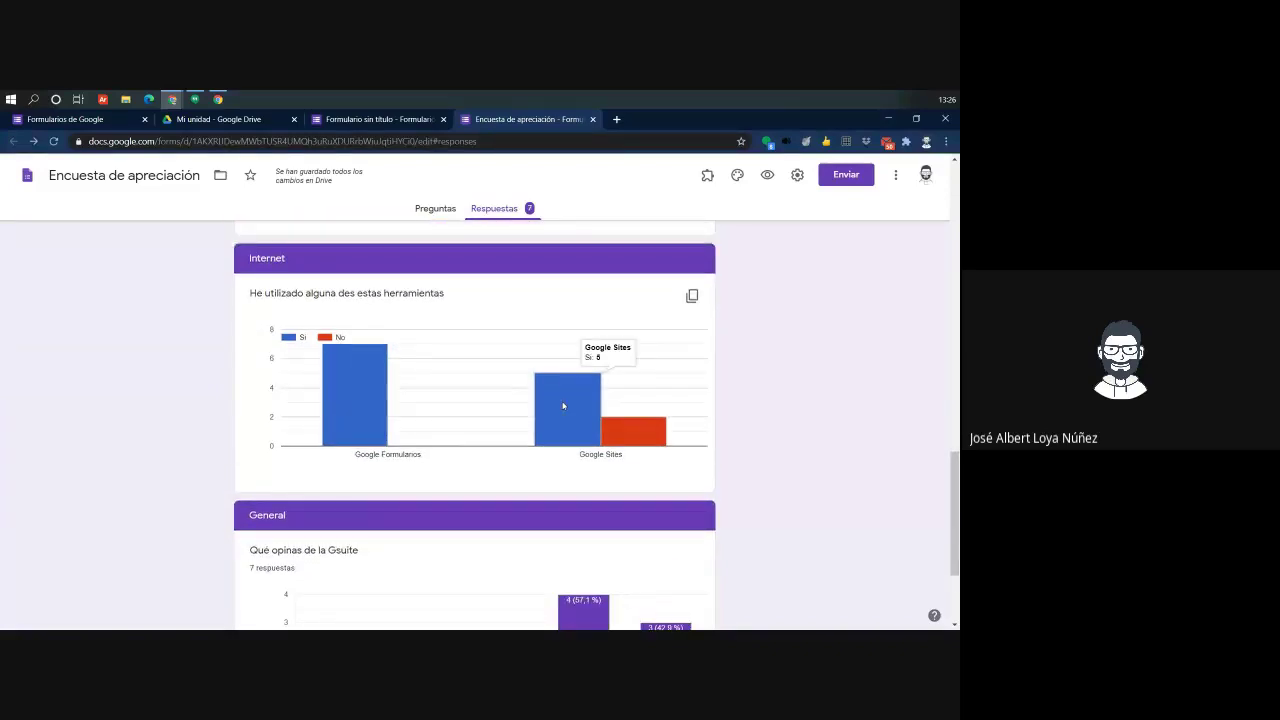
Compare the Sí and No answers for Google Formularios and Google Sites in the "He utilizado alguna des estas herramientas" chart
{"action": "scroll", "coordinate": [450, 415], "scroll_direction": "up", "scroll_amount": 3}
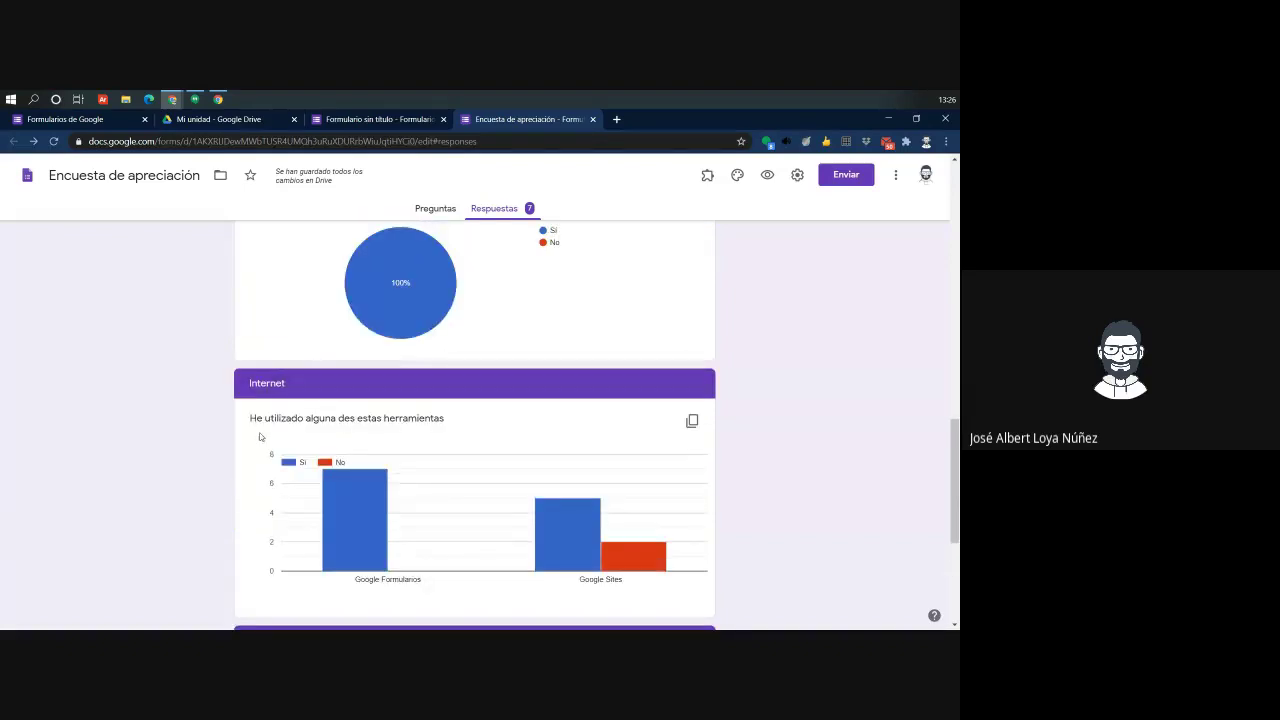
{"action": "triple_click", "coordinate": [297, 418]}
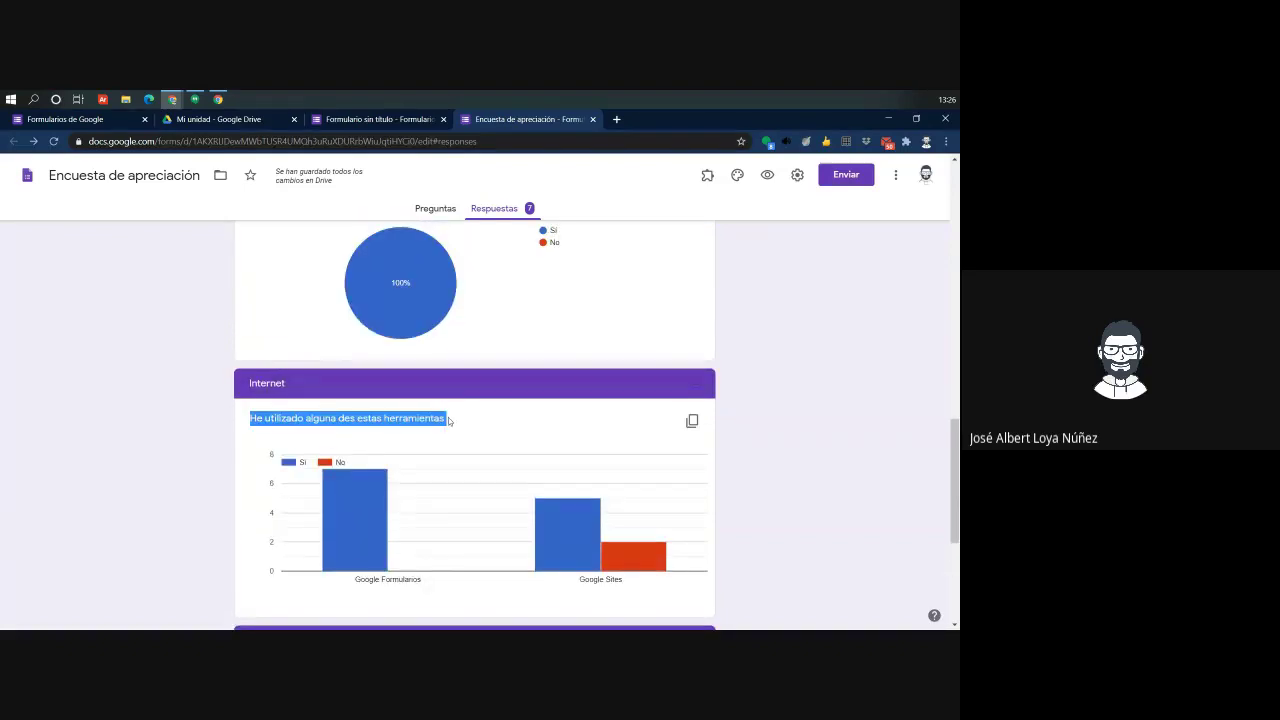
{"action": "scroll", "coordinate": [448, 417], "scroll_direction": "down", "scroll_amount": 1}
{"action": "mouse_move", "coordinate": [358, 457]}
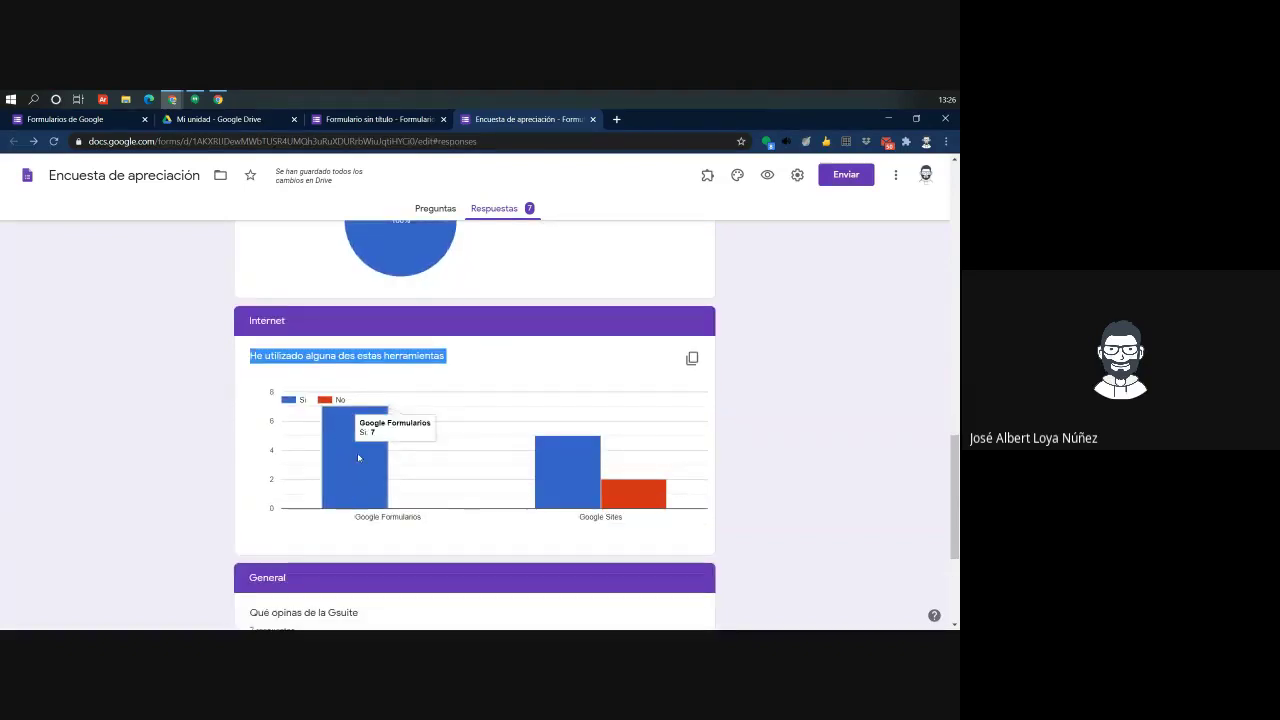
{"action": "mouse_move", "coordinate": [568, 491]}
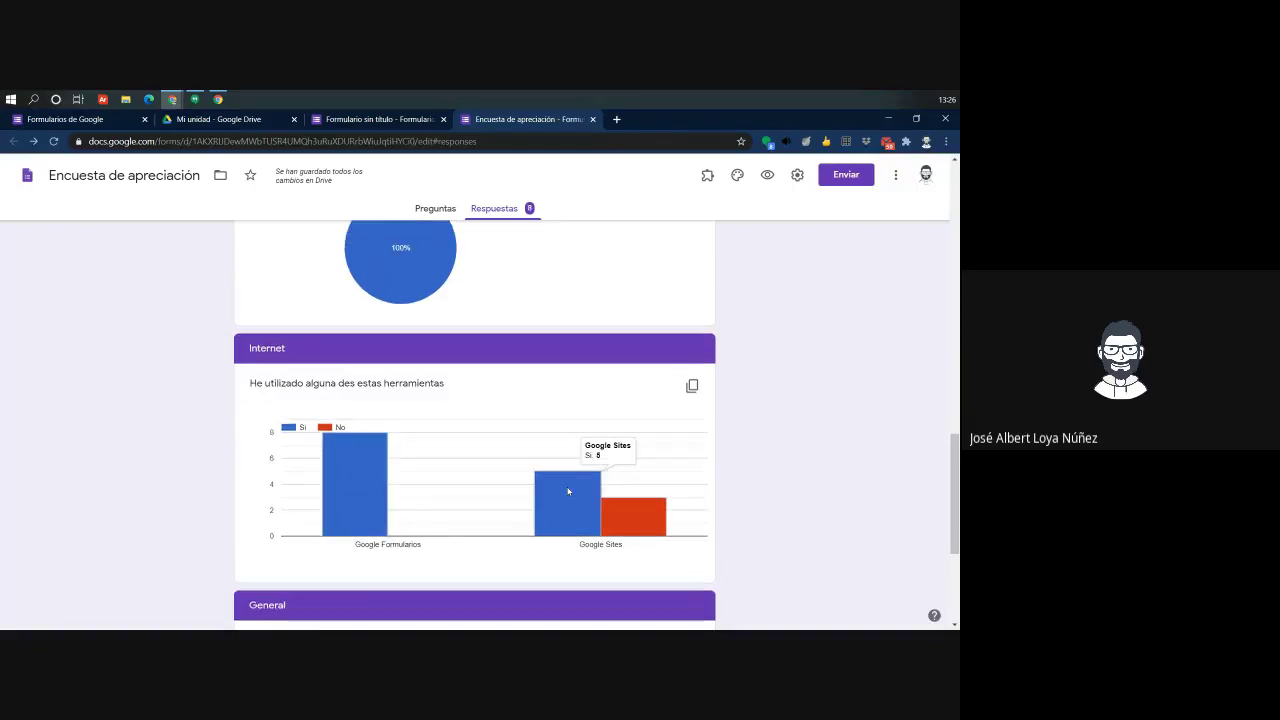
{"action": "mouse_move", "coordinate": [653, 526]}
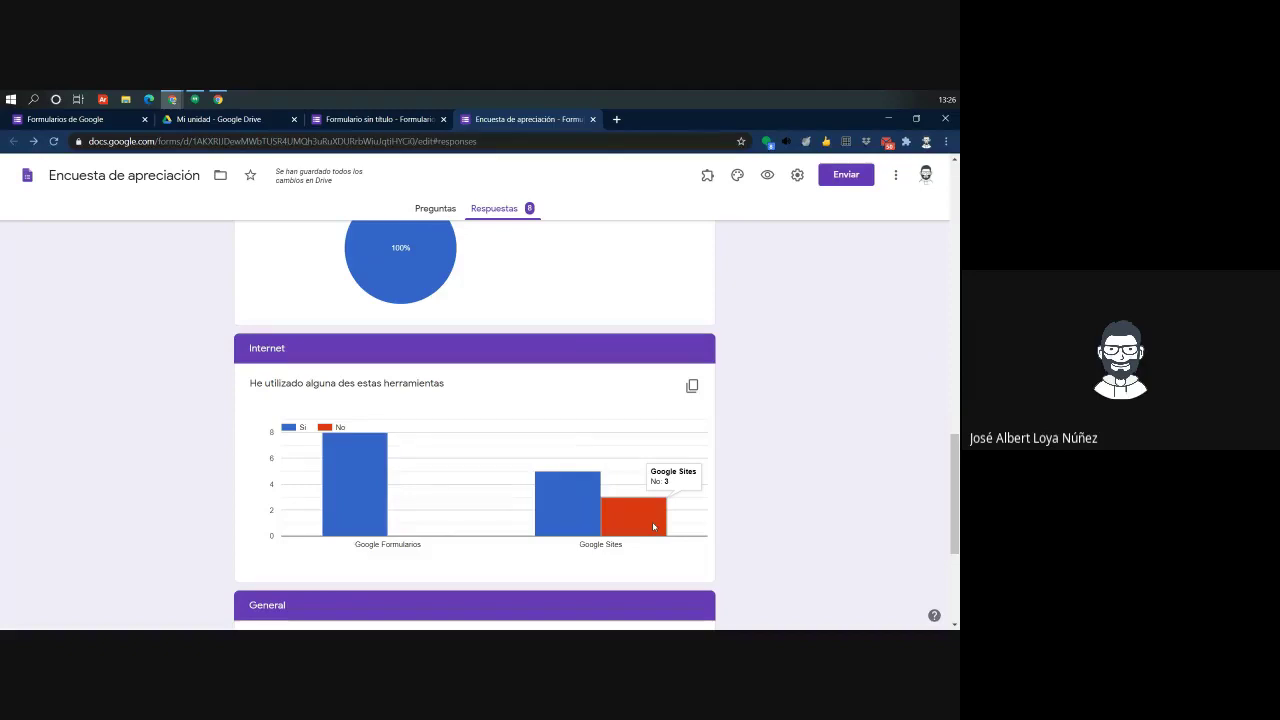
{"action": "mouse_move", "coordinate": [354, 480]}
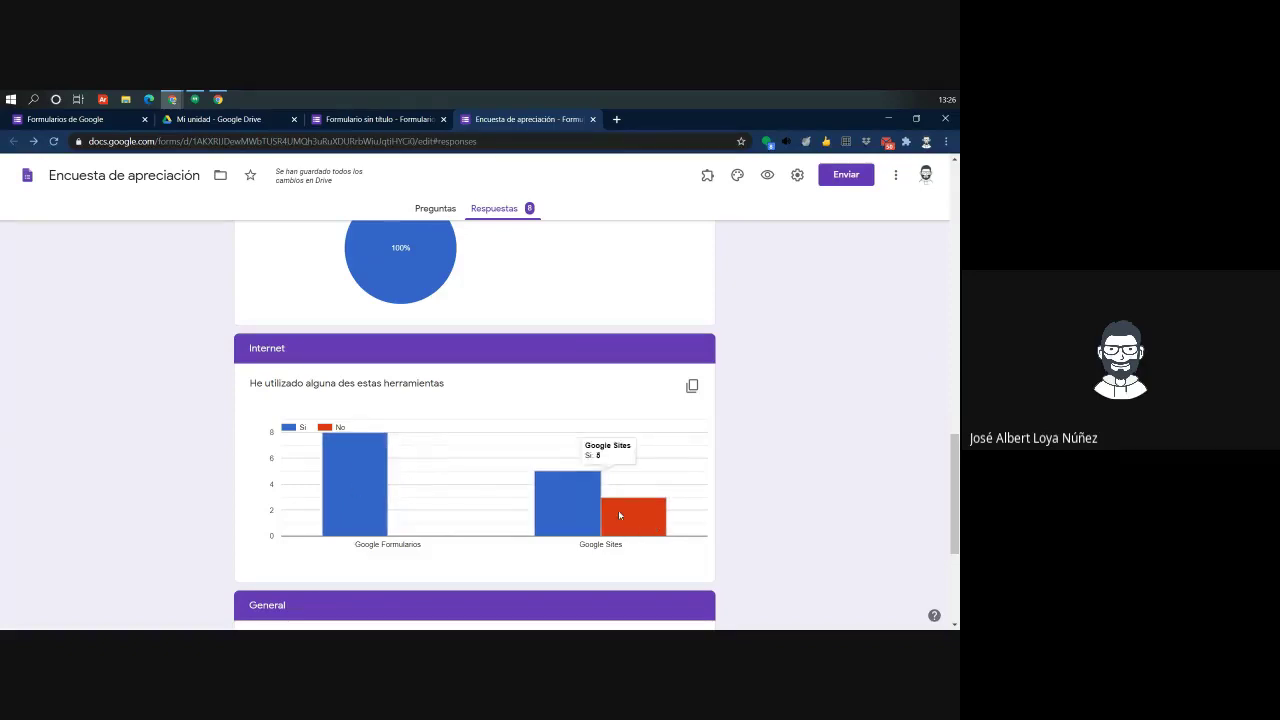
{"action": "scroll", "coordinate": [531, 486], "scroll_direction": "down", "scroll_amount": 2}
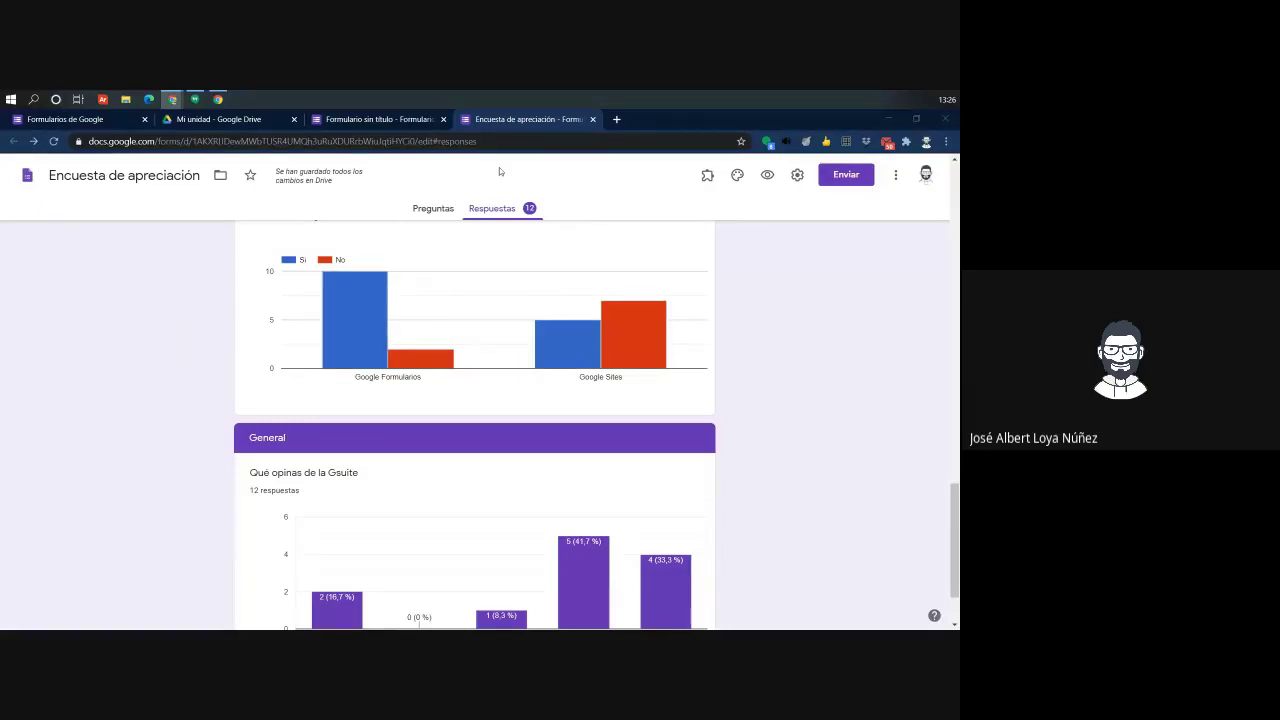
Review the updated response summary, including the respondent and name lists, the "Cargar imagen" upload and the home internet chart
{"action": "scroll", "coordinate": [409, 305], "scroll_direction": "up", "scroll_amount": 20}
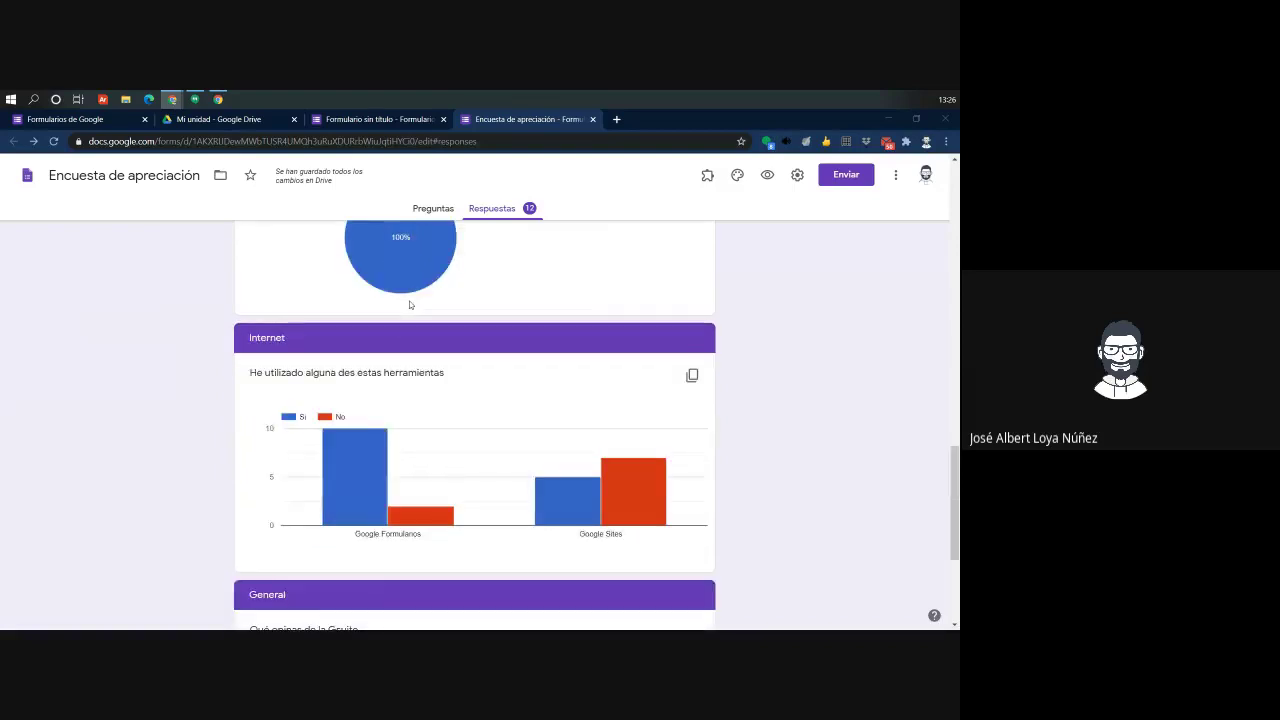
{"action": "scroll", "coordinate": [397, 332], "scroll_direction": "up", "scroll_amount": 2}
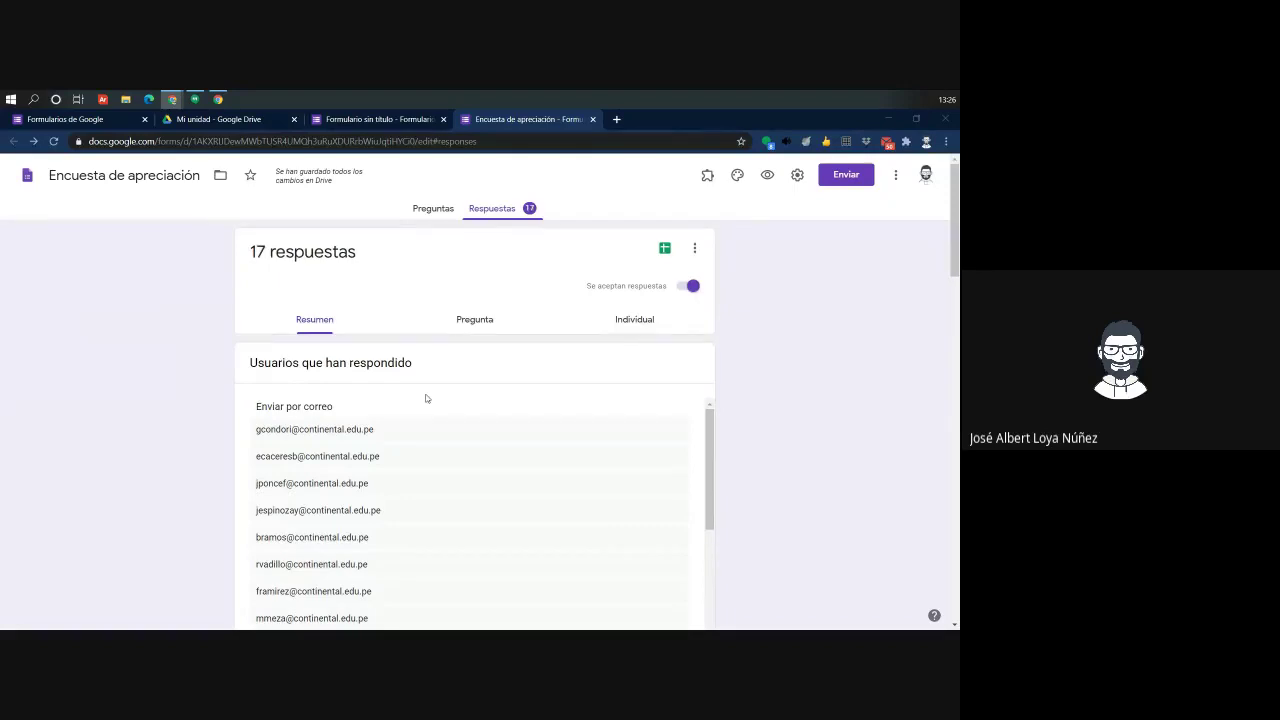
{"action": "scroll", "coordinate": [384, 554], "scroll_direction": "down", "scroll_amount": 10}
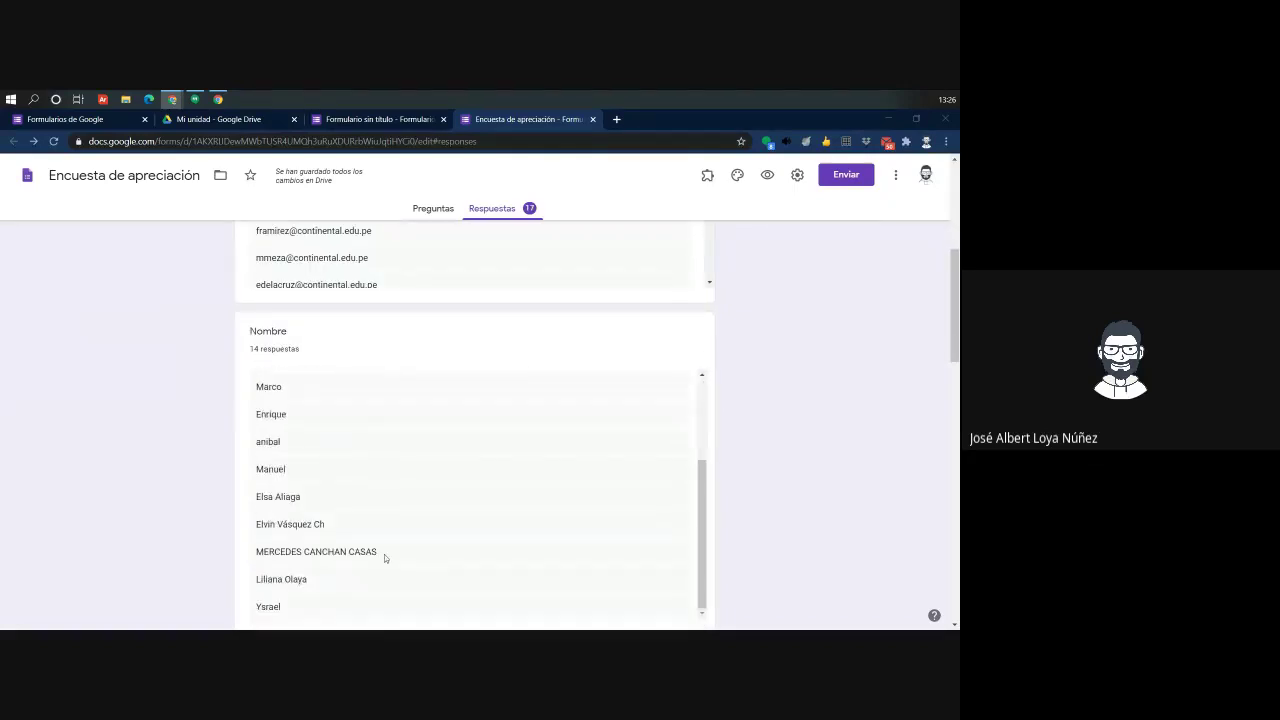
{"action": "scroll", "coordinate": [386, 474], "scroll_direction": "down", "scroll_amount": 4}
{"action": "scroll", "coordinate": [440, 449], "scroll_direction": "up", "scroll_amount": 2}
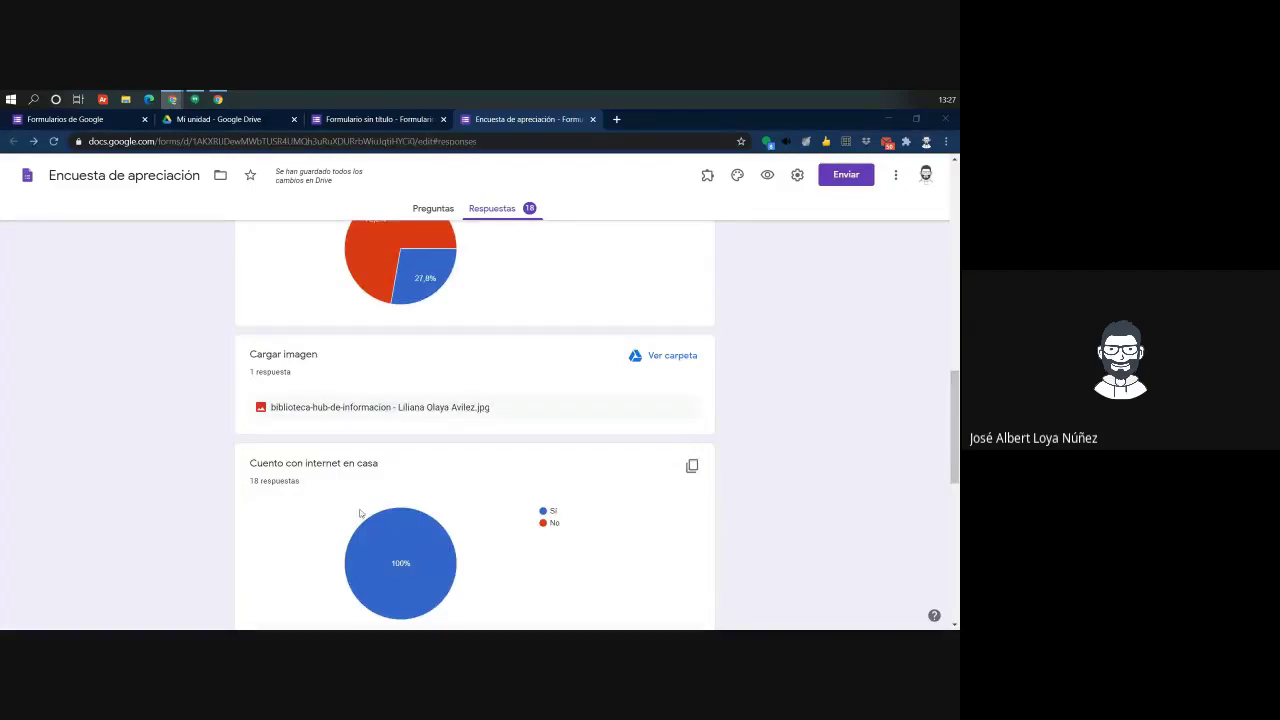
{"action": "scroll", "coordinate": [400, 525], "scroll_direction": "down", "scroll_amount": 5}
{"action": "scroll", "coordinate": [640, 490], "scroll_direction": "up", "scroll_amount": 10}
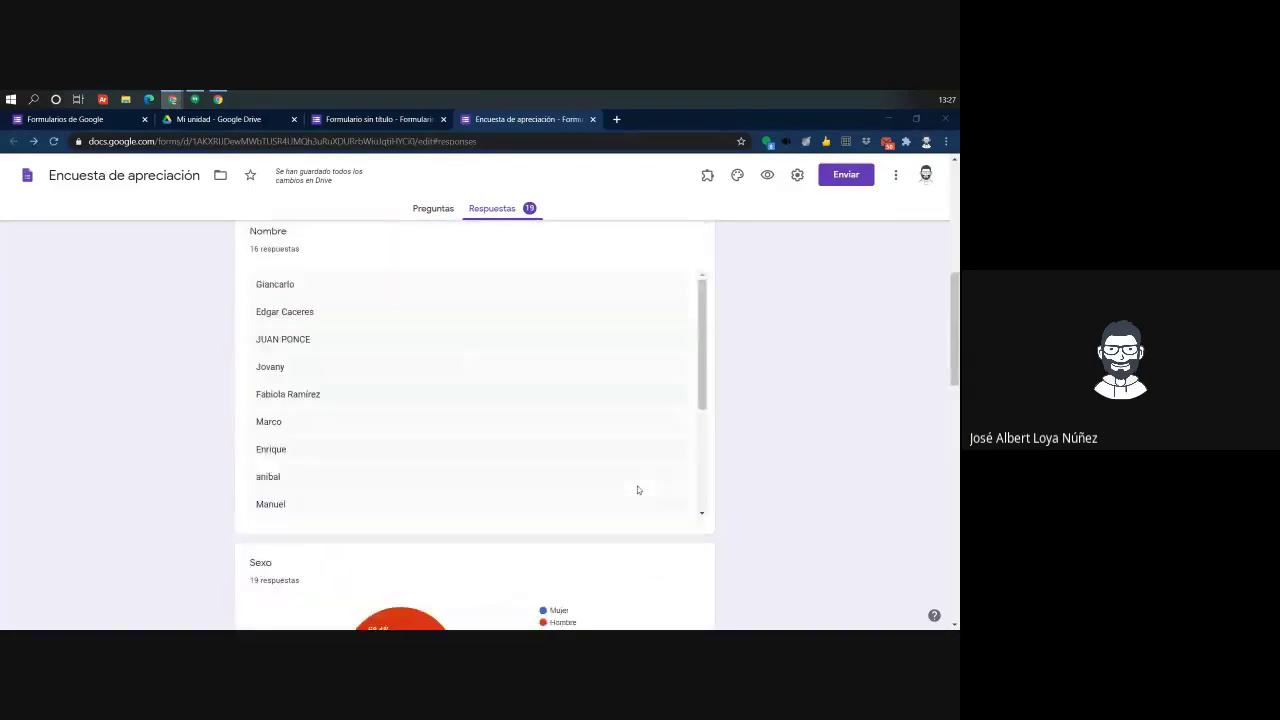
Review the survey responses grouped by question, starting with Nombre and advancing through the following questions
{"action": "scroll", "coordinate": [638, 490], "scroll_direction": "up", "scroll_amount": 6}
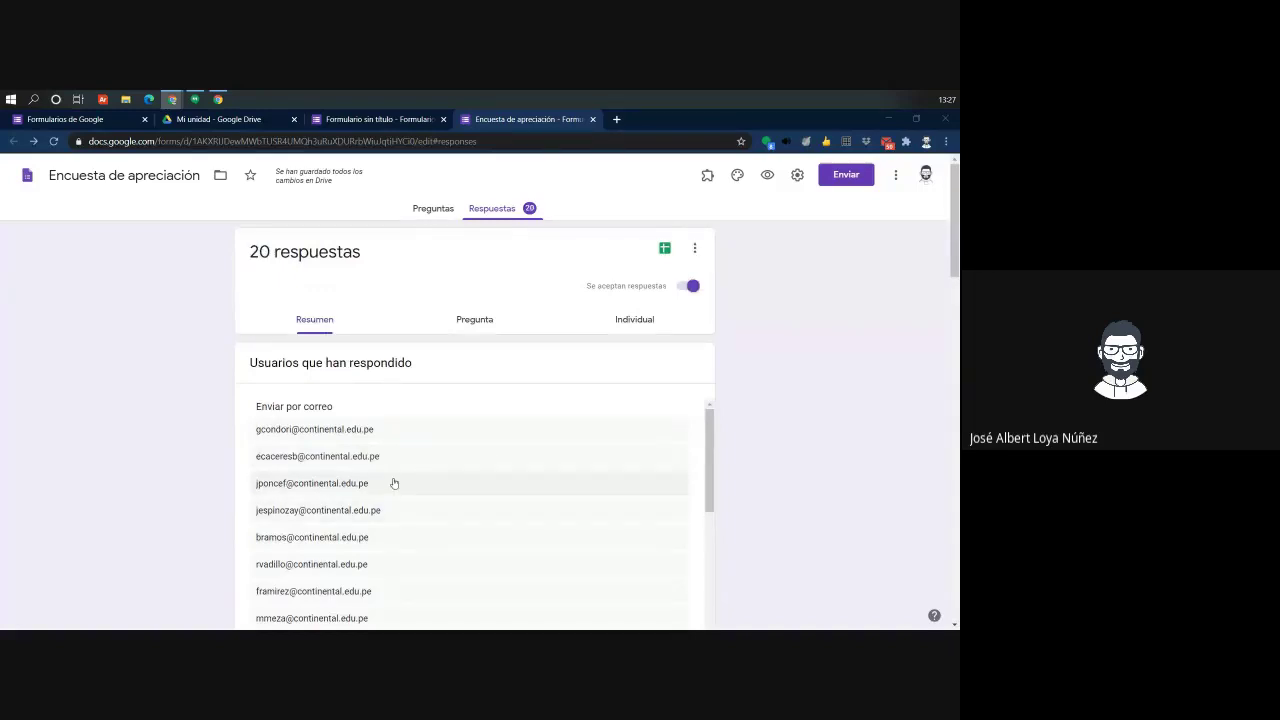
{"action": "left_click", "coordinate": [484, 328]}
{"action": "scroll", "coordinate": [430, 390], "scroll_direction": "down", "scroll_amount": 2}
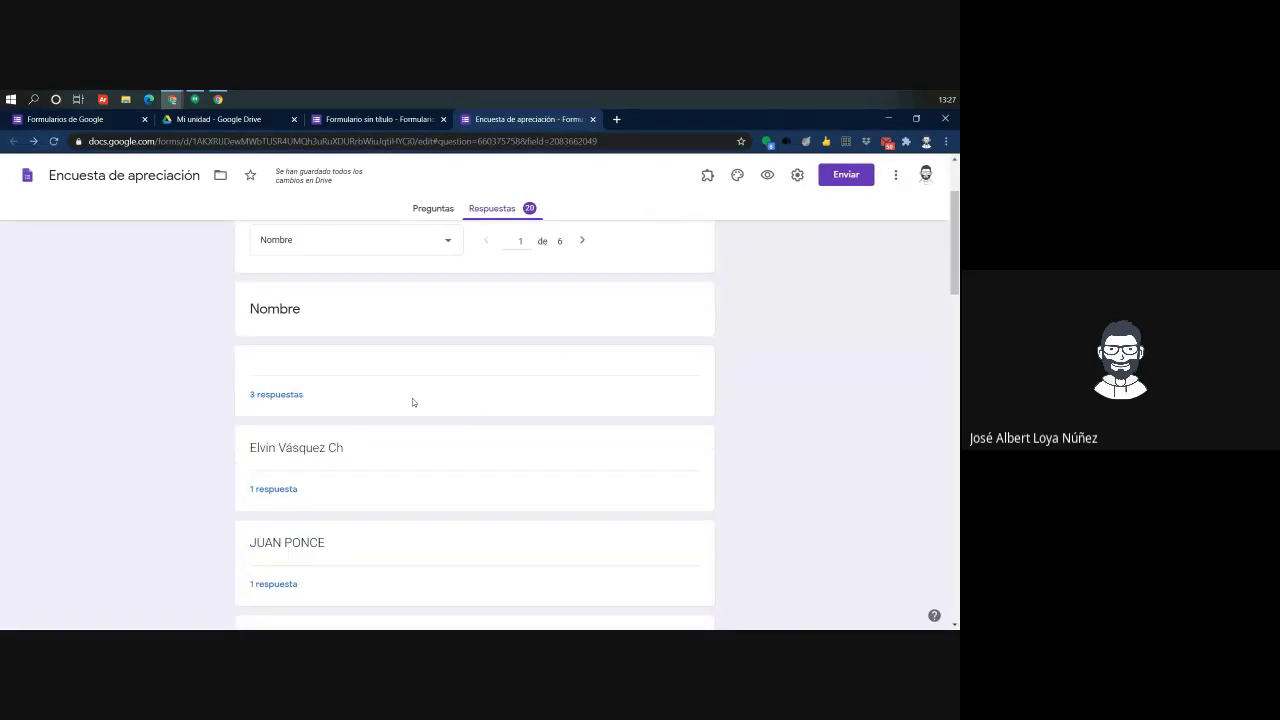
{"action": "scroll", "coordinate": [551, 423], "scroll_direction": "down", "scroll_amount": 4}
{"action": "scroll", "coordinate": [650, 410], "scroll_direction": "up", "scroll_amount": 3}
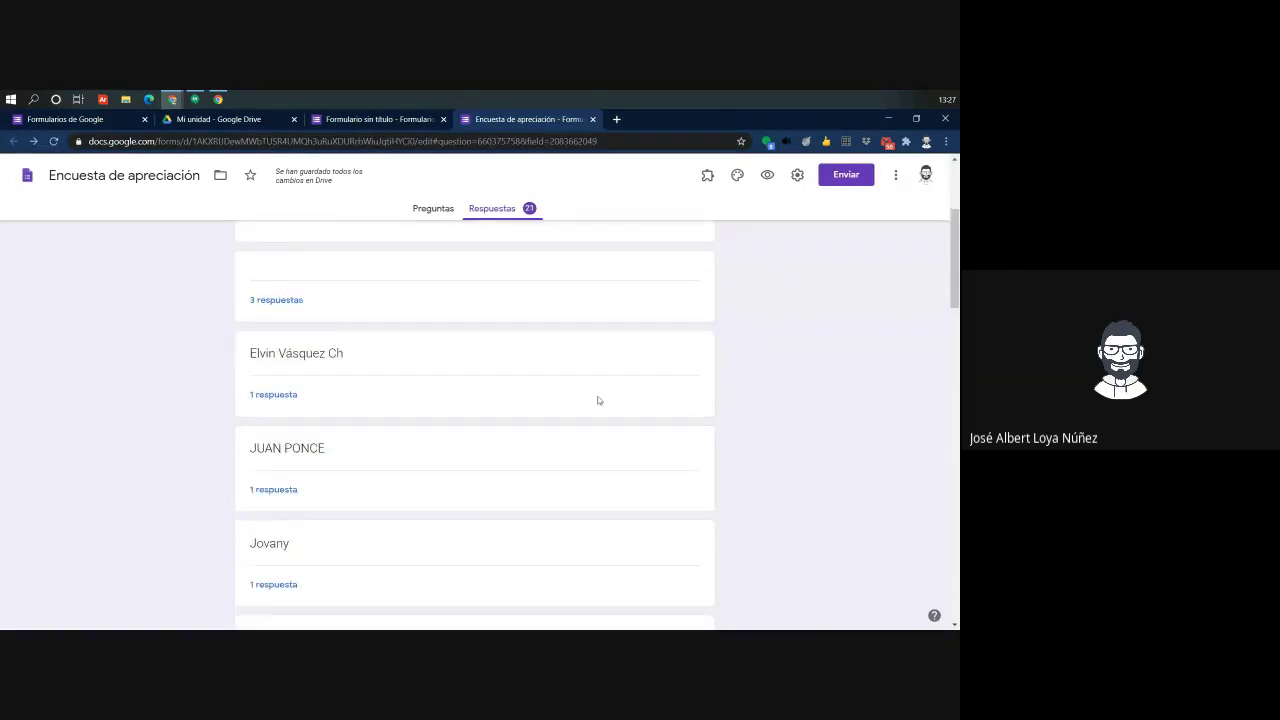
{"action": "scroll", "coordinate": [598, 400], "scroll_direction": "up", "scroll_amount": 5}
{"action": "left_click", "coordinate": [581, 366]}
{"action": "left_click", "coordinate": [581, 366]}
View the individual responses and read through the first respondent's answers, down to the Internet and General sections
{"action": "left_click", "coordinate": [640, 320]}
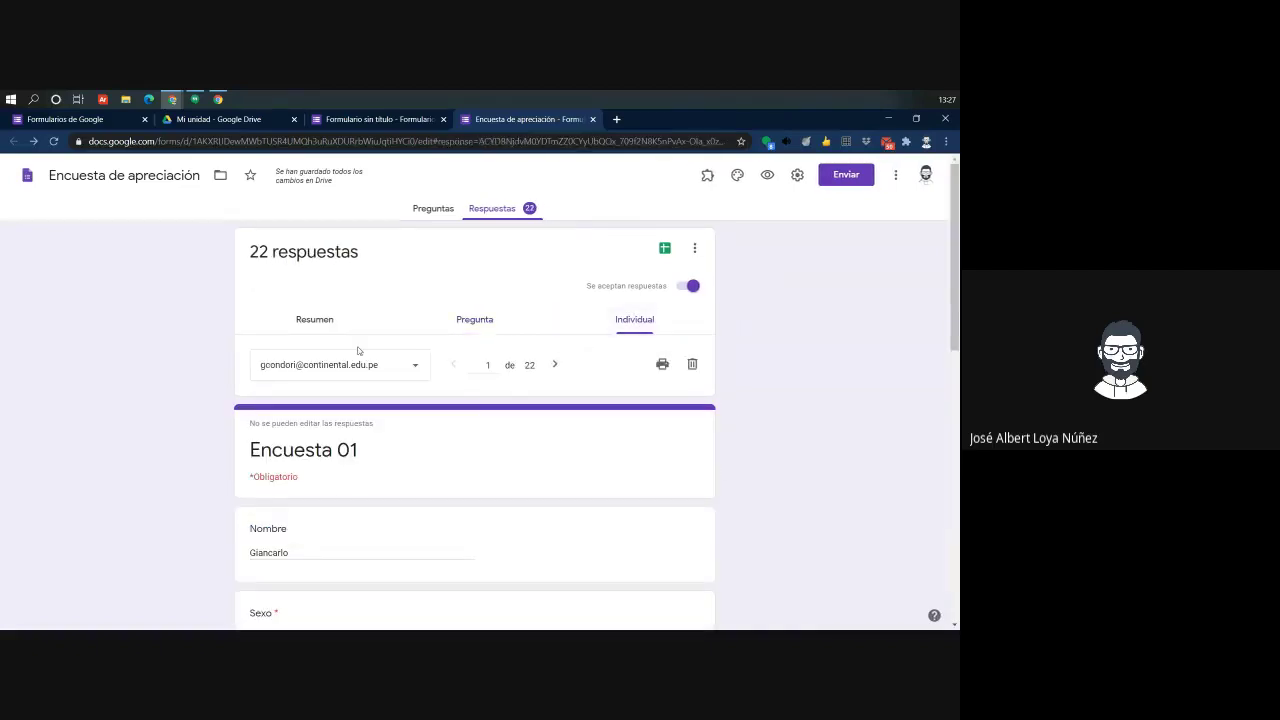
{"action": "scroll", "coordinate": [515, 403], "scroll_direction": "down", "scroll_amount": 7}
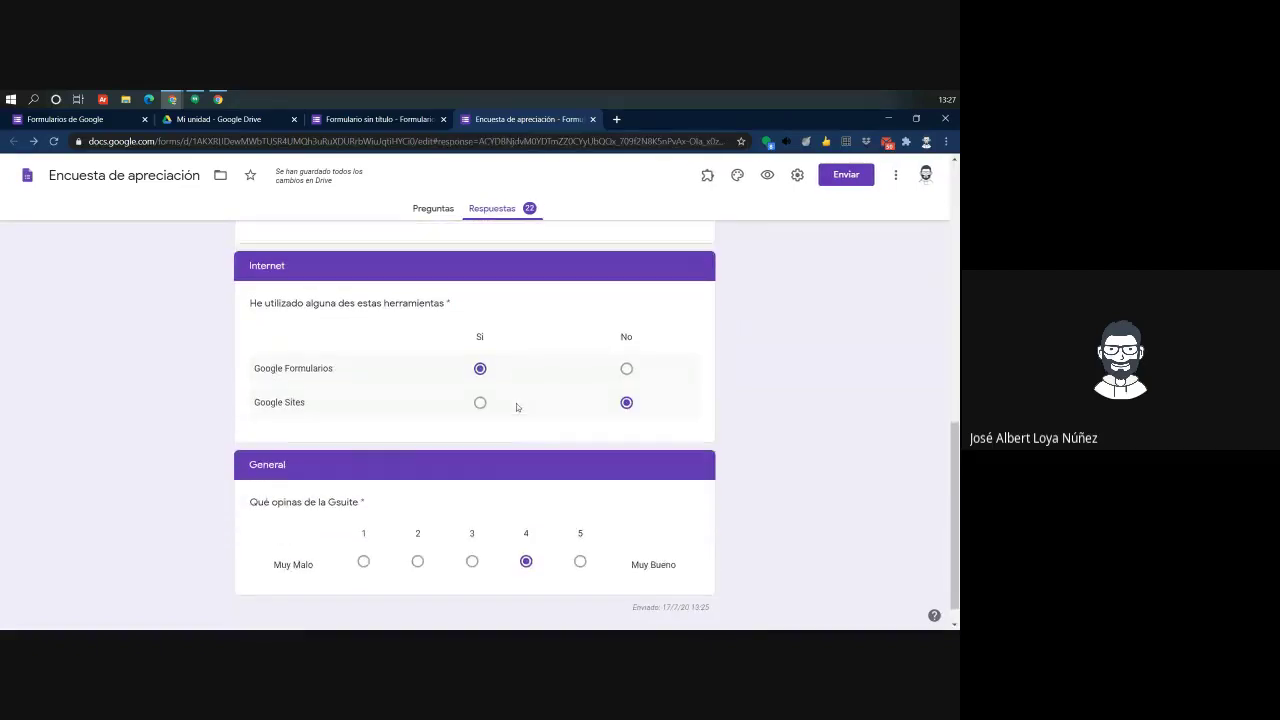
{"action": "scroll", "coordinate": [516, 403], "scroll_direction": "up", "scroll_amount": 4}
{"action": "scroll", "coordinate": [516, 403], "scroll_direction": "up", "scroll_amount": 3}
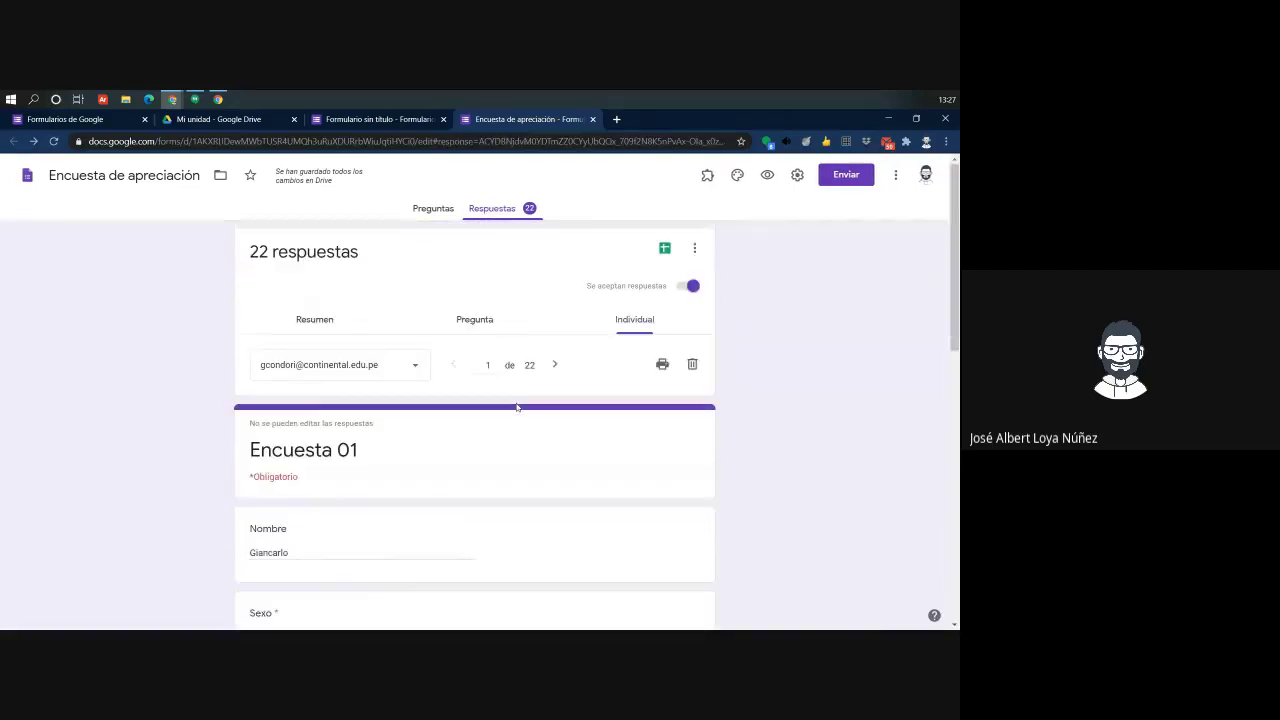
Return to the response summary and create a new spreadsheet as the destination for the form's responses
{"action": "left_click", "coordinate": [314, 320]}
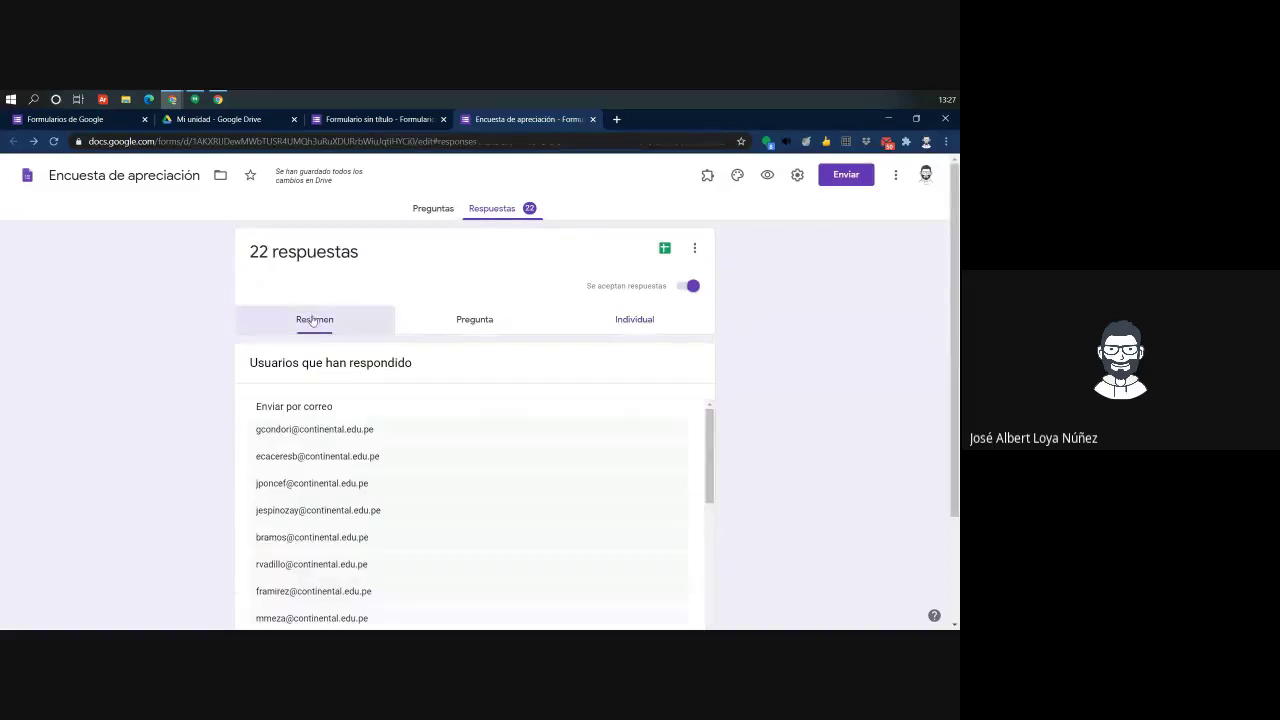
{"action": "left_click", "coordinate": [663, 250]}
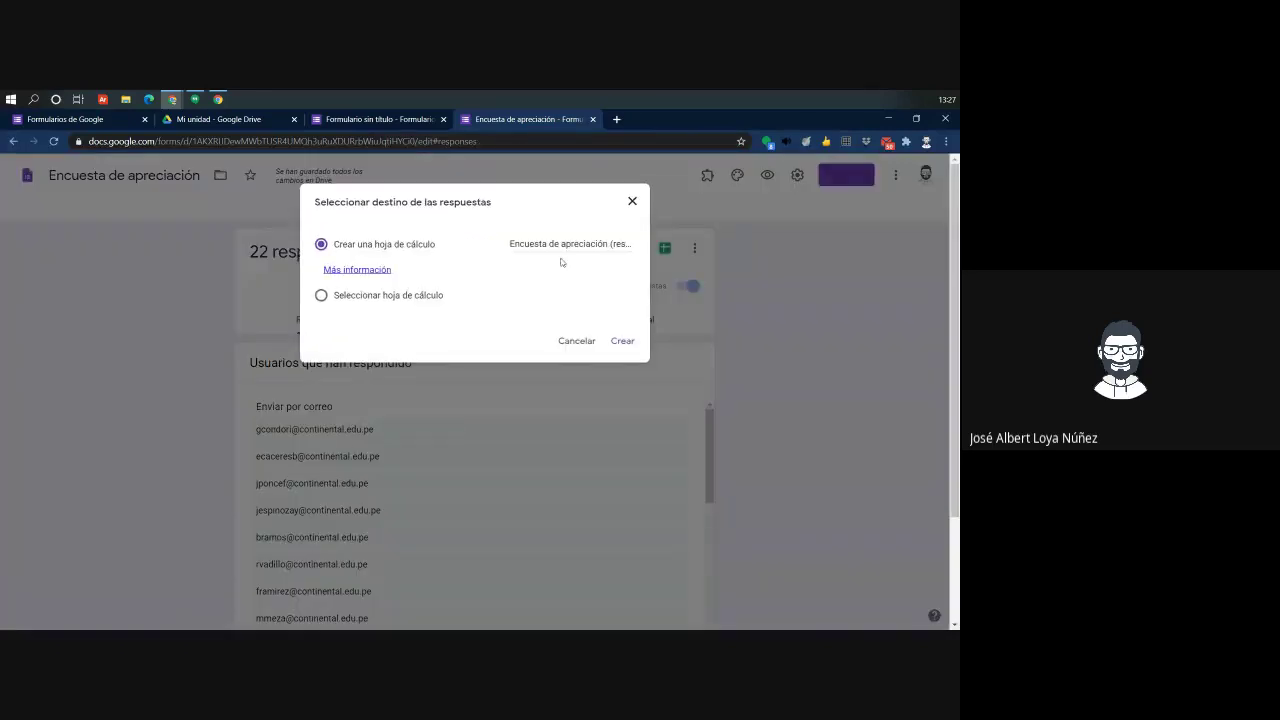
{"action": "left_click", "coordinate": [622, 343]}
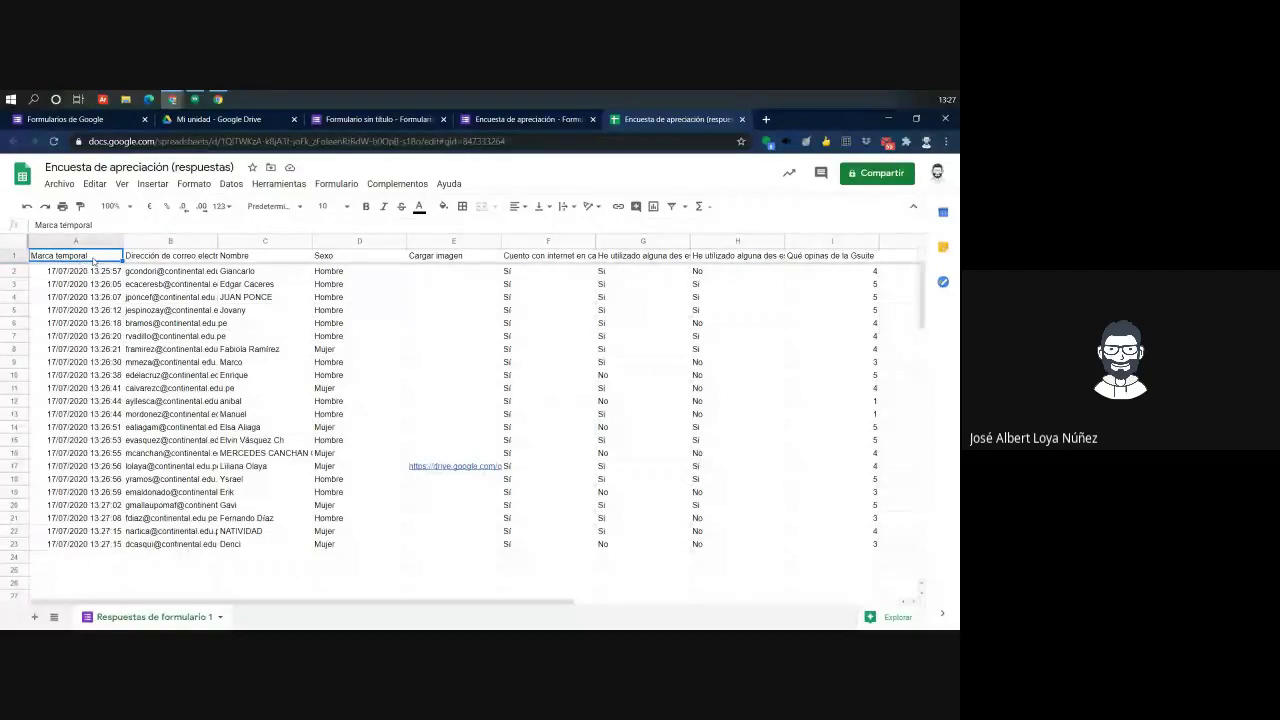
Examine the response spreadsheet's timestamp, e-mail address and Nombre columns, and preview an uploaded image link under Cargar imagen
{"action": "left_click_drag", "start_coordinate": [88, 274], "coordinate": [90, 550]}
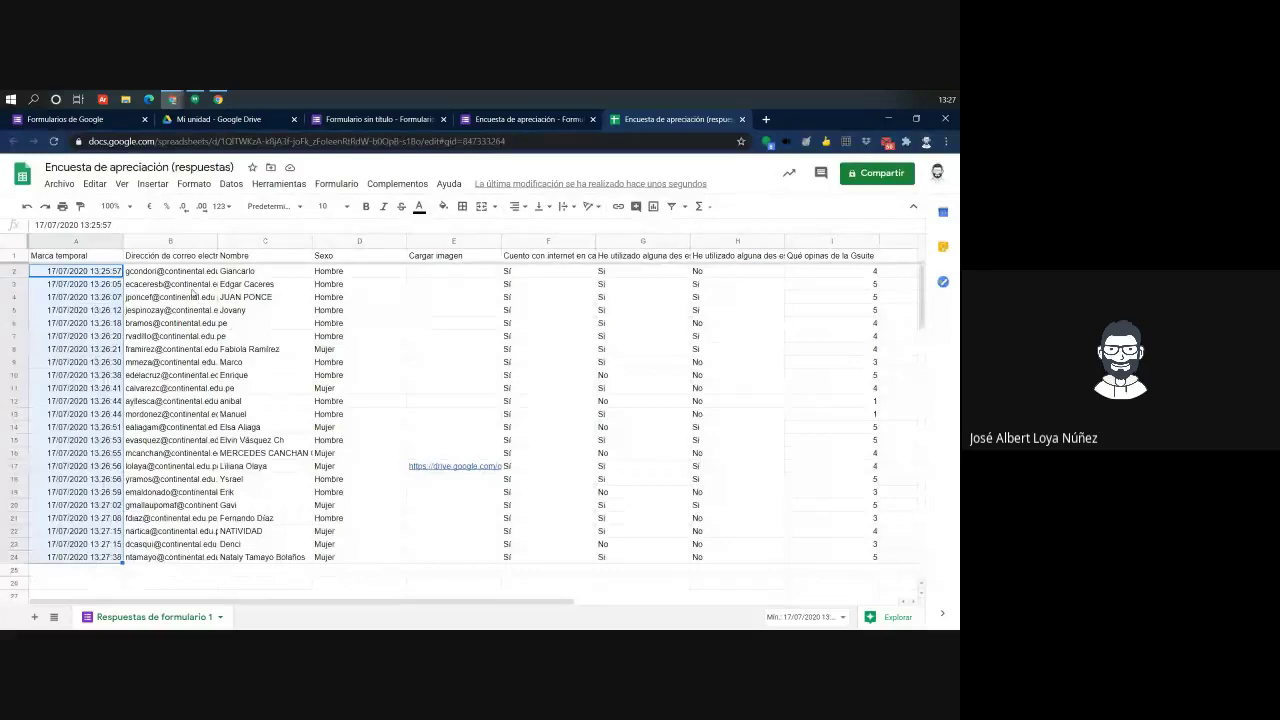
{"action": "left_click_drag", "start_coordinate": [175, 272], "coordinate": [265, 566]}
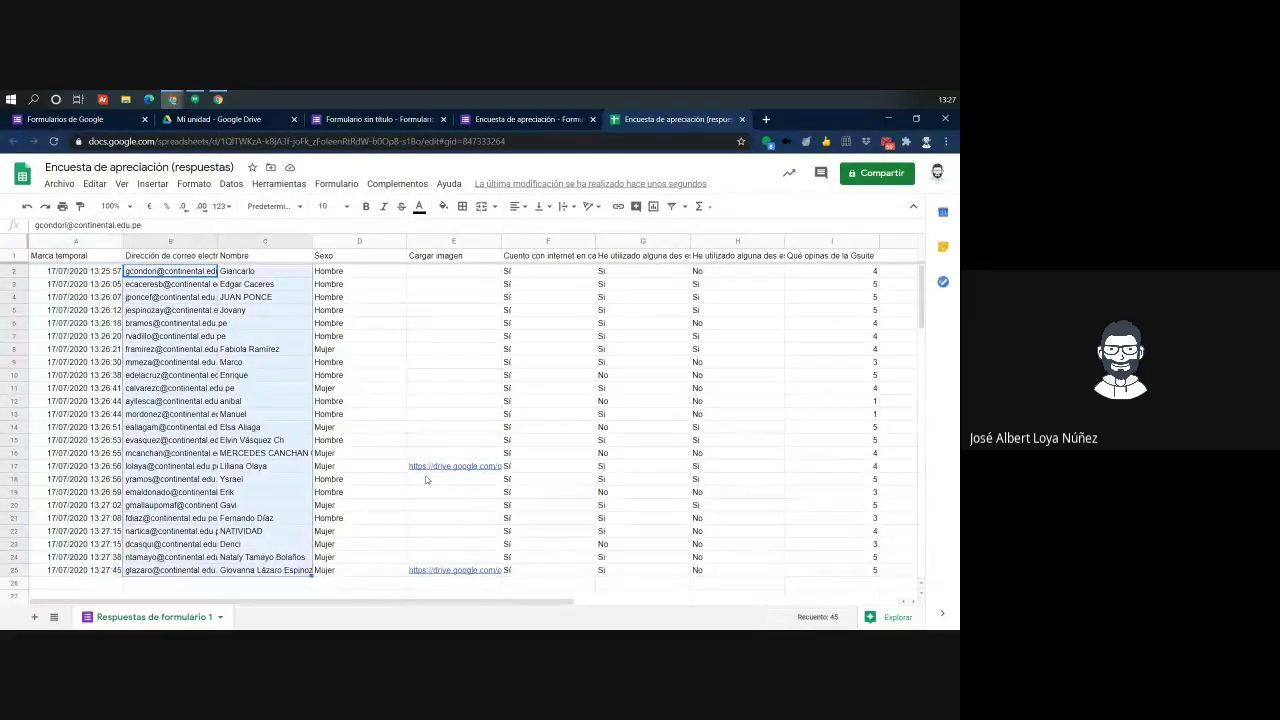
{"action": "scroll", "coordinate": [424, 406], "scroll_direction": "down", "scroll_amount": 3}
{"action": "scroll", "coordinate": [453, 484], "scroll_direction": "up", "scroll_amount": 3}
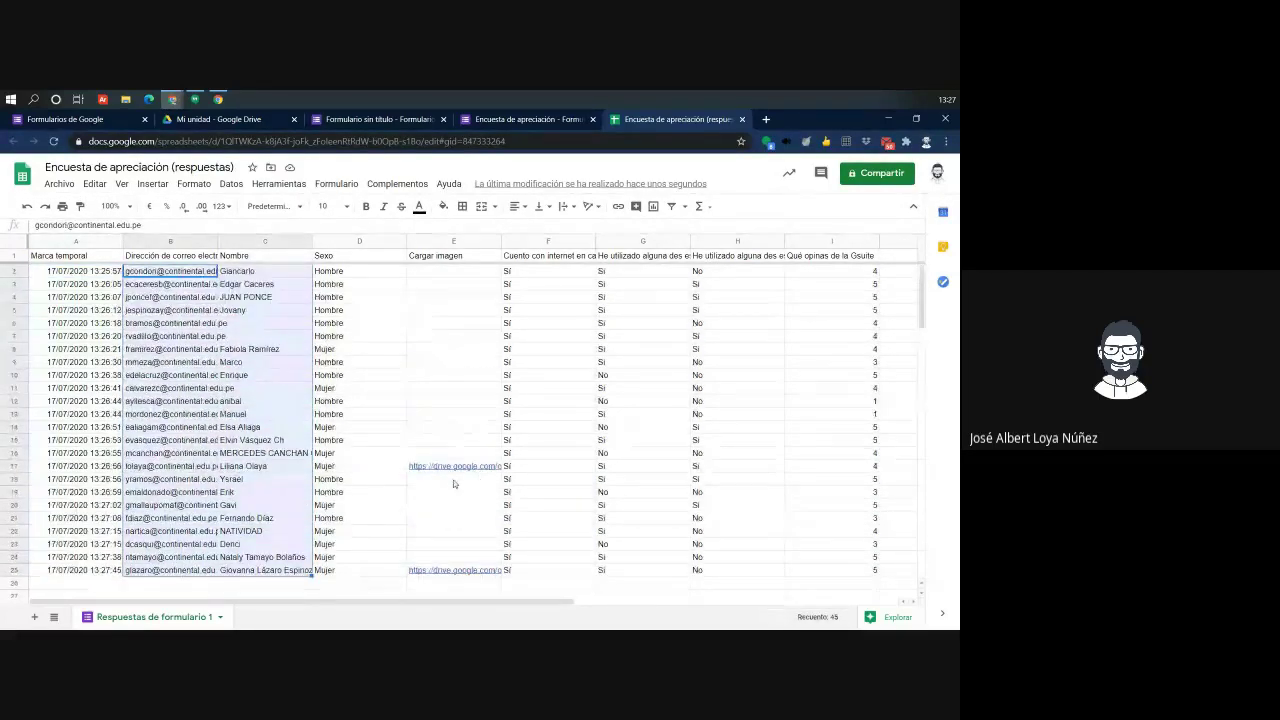
{"action": "mouse_move", "coordinate": [453, 474]}
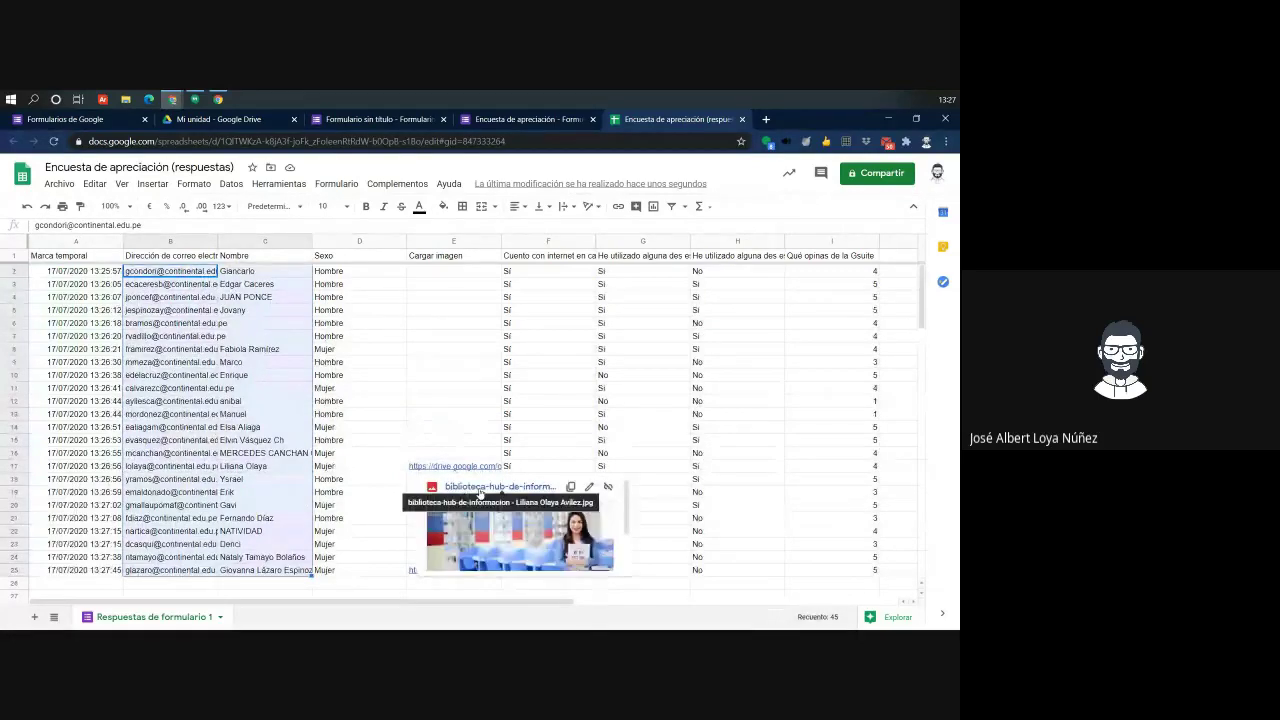
{"action": "scroll", "coordinate": [420, 472], "scroll_direction": "down", "scroll_amount": 3}
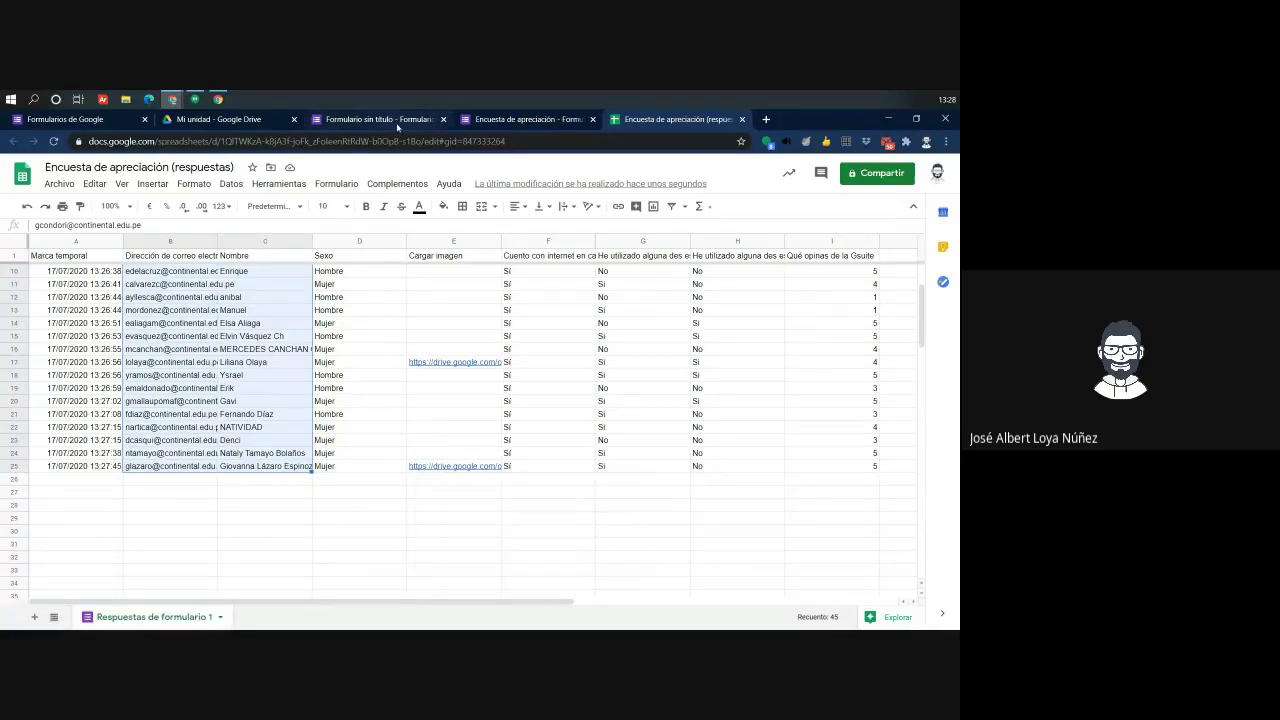
Close the blank form "Formulario sin título" and open the collaborator settings of "Encuesta de apreciación"
{"action": "left_click", "coordinate": [390, 120]}
{"action": "left_click", "coordinate": [770, 241]}
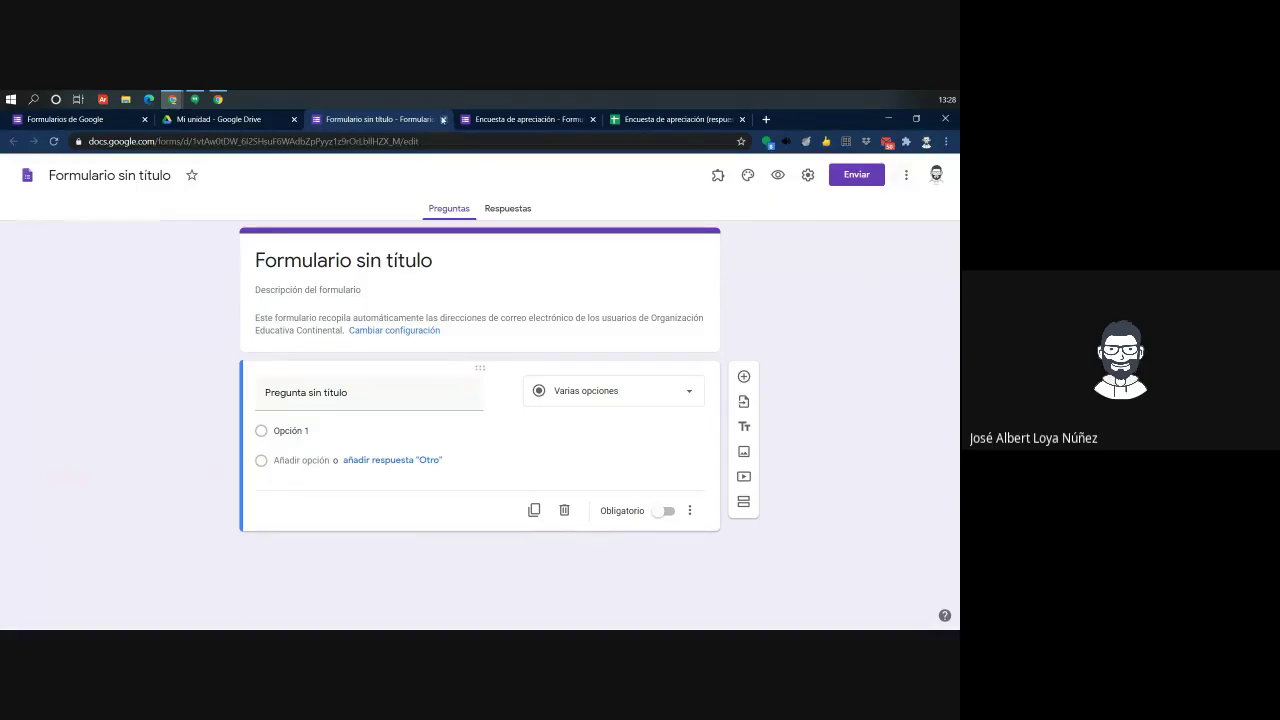
{"action": "left_click", "coordinate": [443, 120]}
{"action": "left_click", "coordinate": [897, 178]}
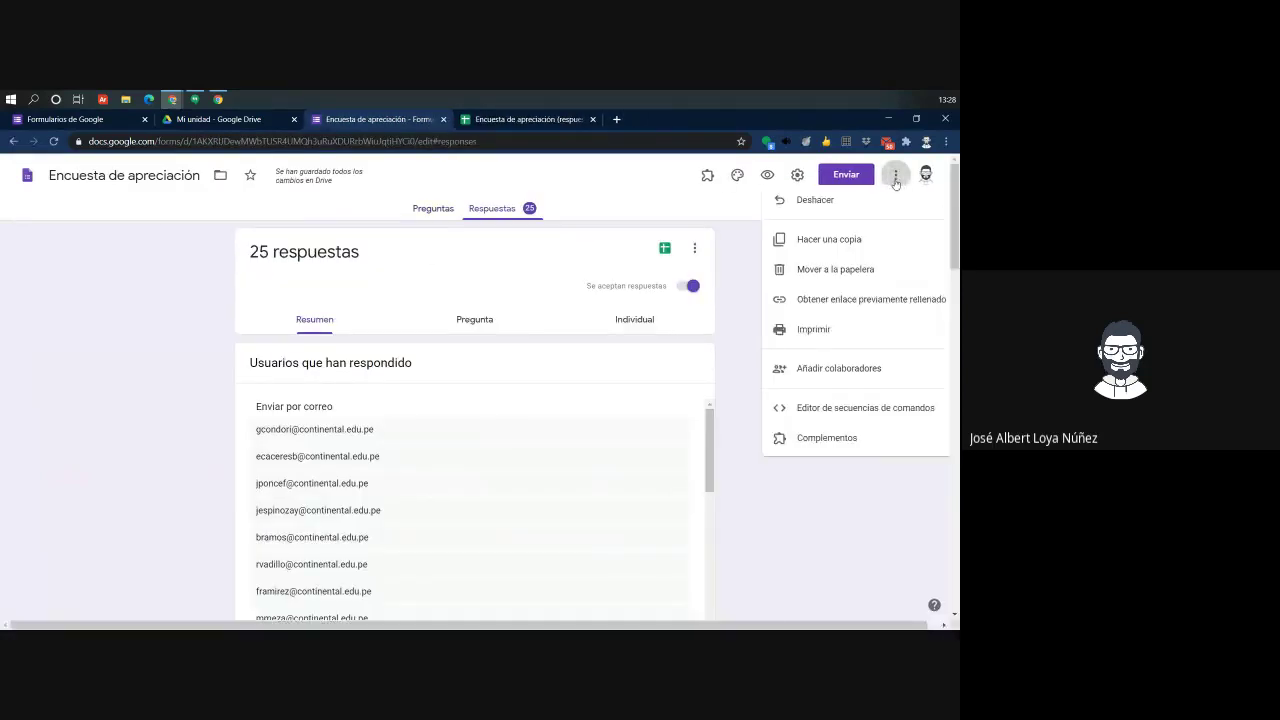
{"action": "left_click", "coordinate": [790, 381]}
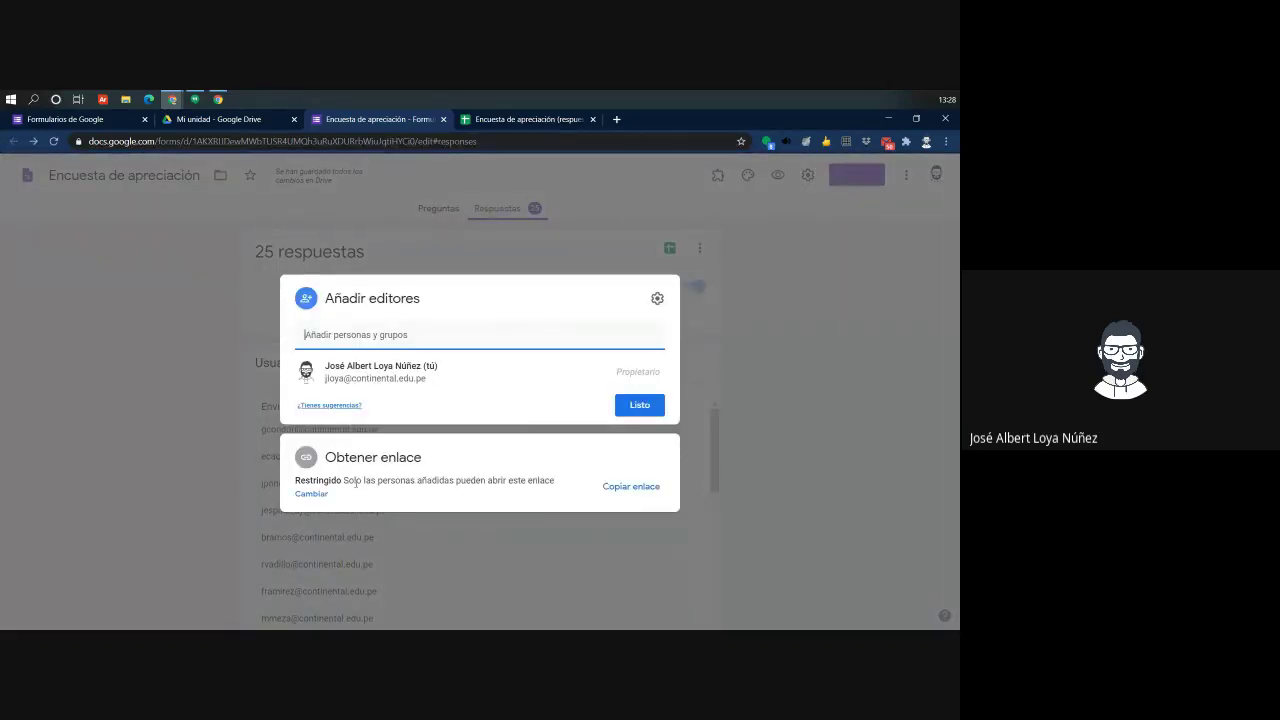
Check the link's access options, Restringido and Organización Educativa Continental, and return to adding editors
{"action": "left_click", "coordinate": [311, 494]}
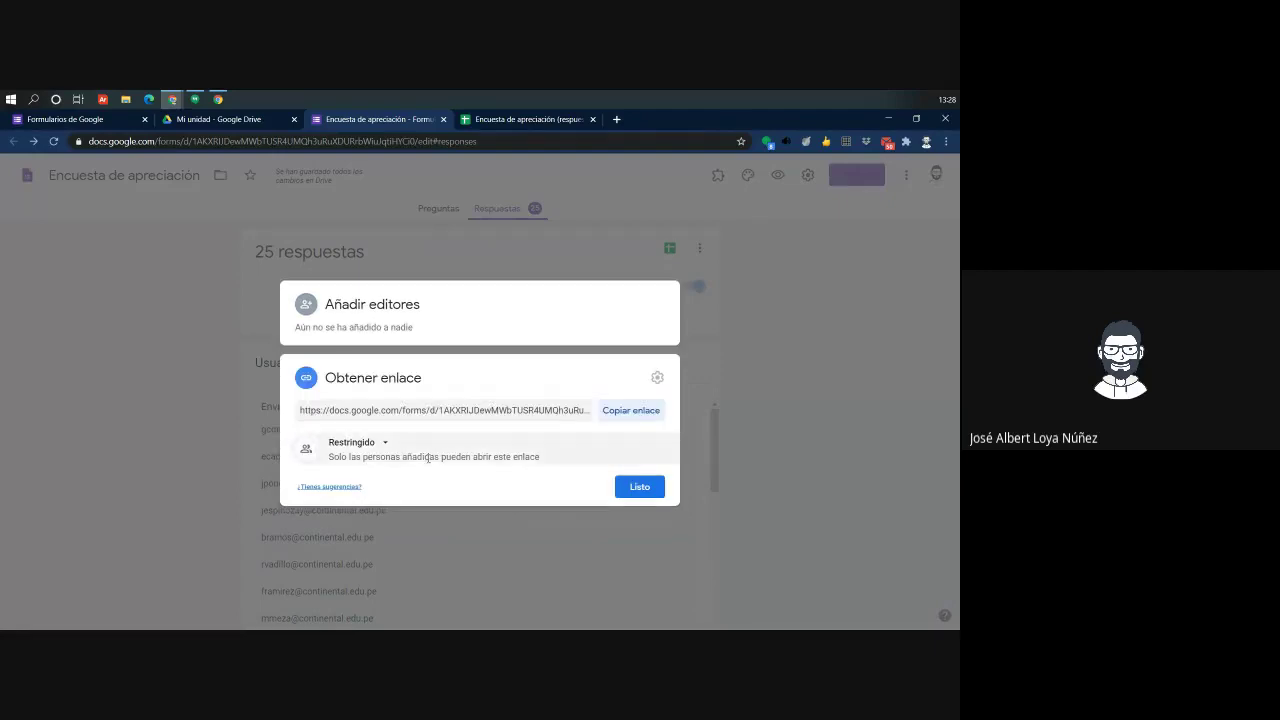
{"action": "left_click", "coordinate": [376, 445]}
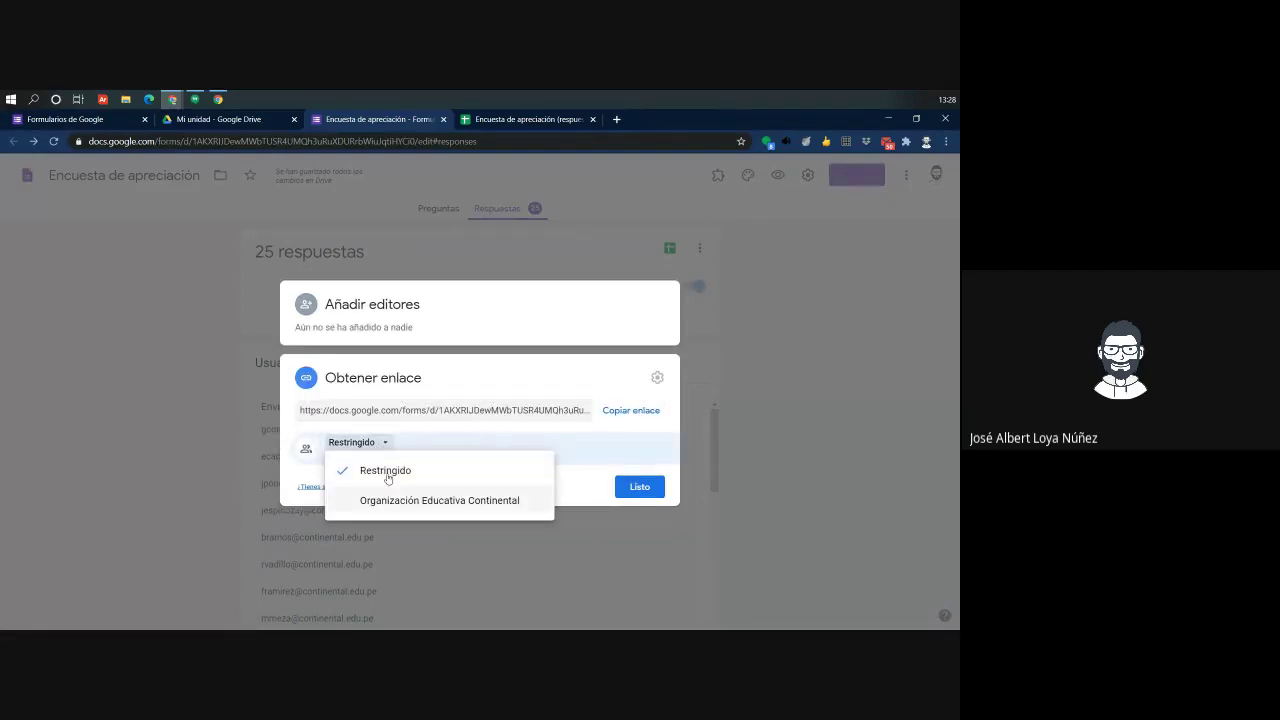
{"action": "left_click", "coordinate": [604, 432]}
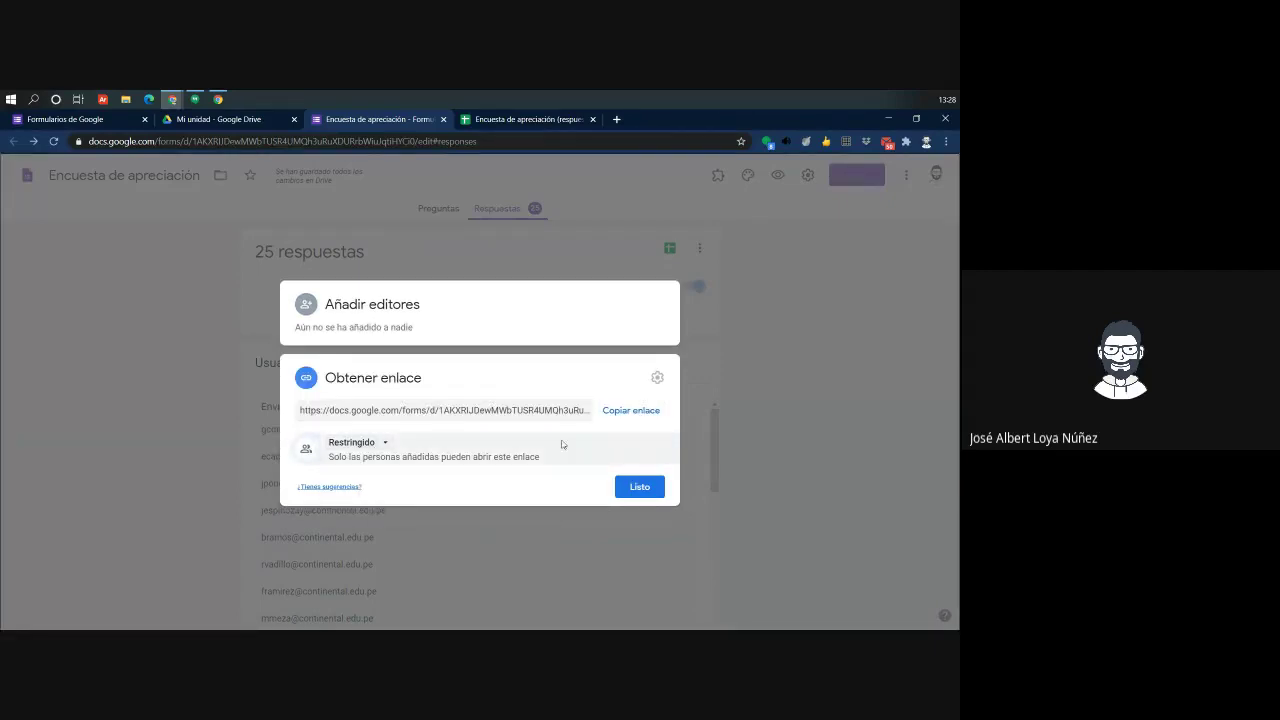
{"action": "left_click", "coordinate": [380, 310]}
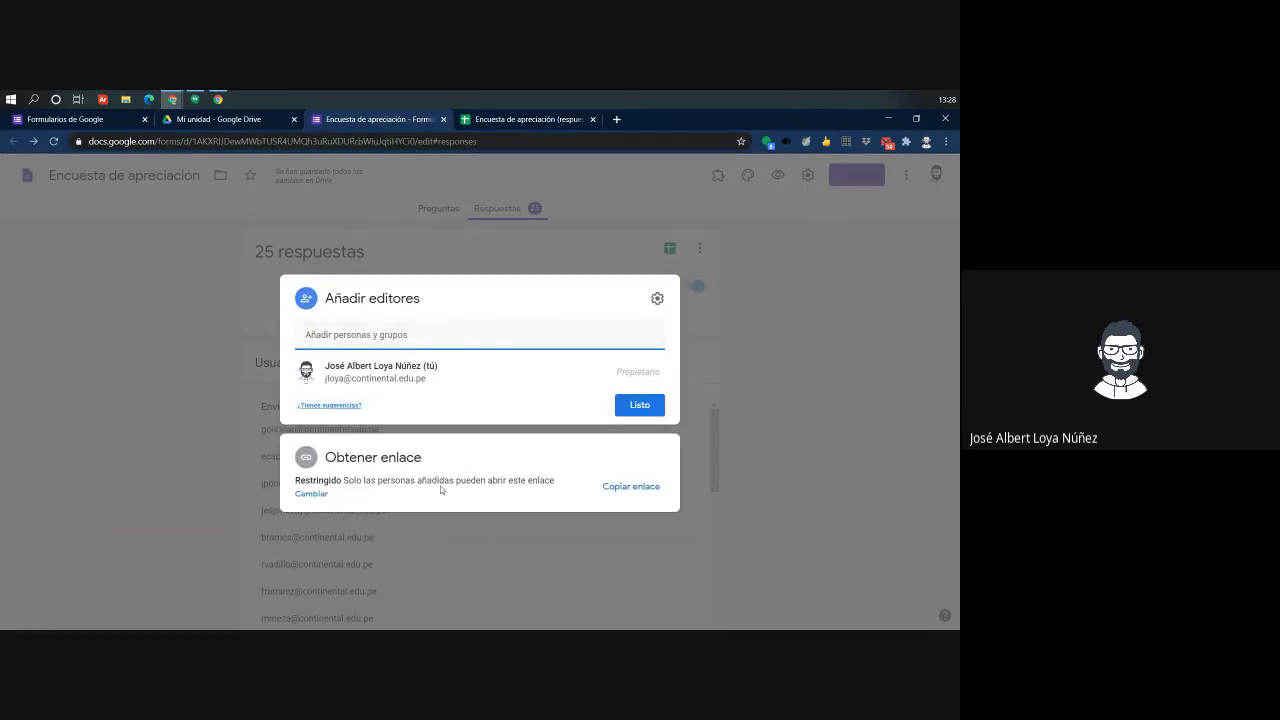
{"action": "left_click", "coordinate": [318, 497]}
{"action": "left_click", "coordinate": [419, 313]}
Copy all respondents' e-mail addresses, cells B2 to B26, from the response spreadsheet
{"action": "left_click", "coordinate": [525, 119]}
{"action": "left_click", "coordinate": [154, 486]}
{"action": "left_click", "coordinate": [165, 480]}
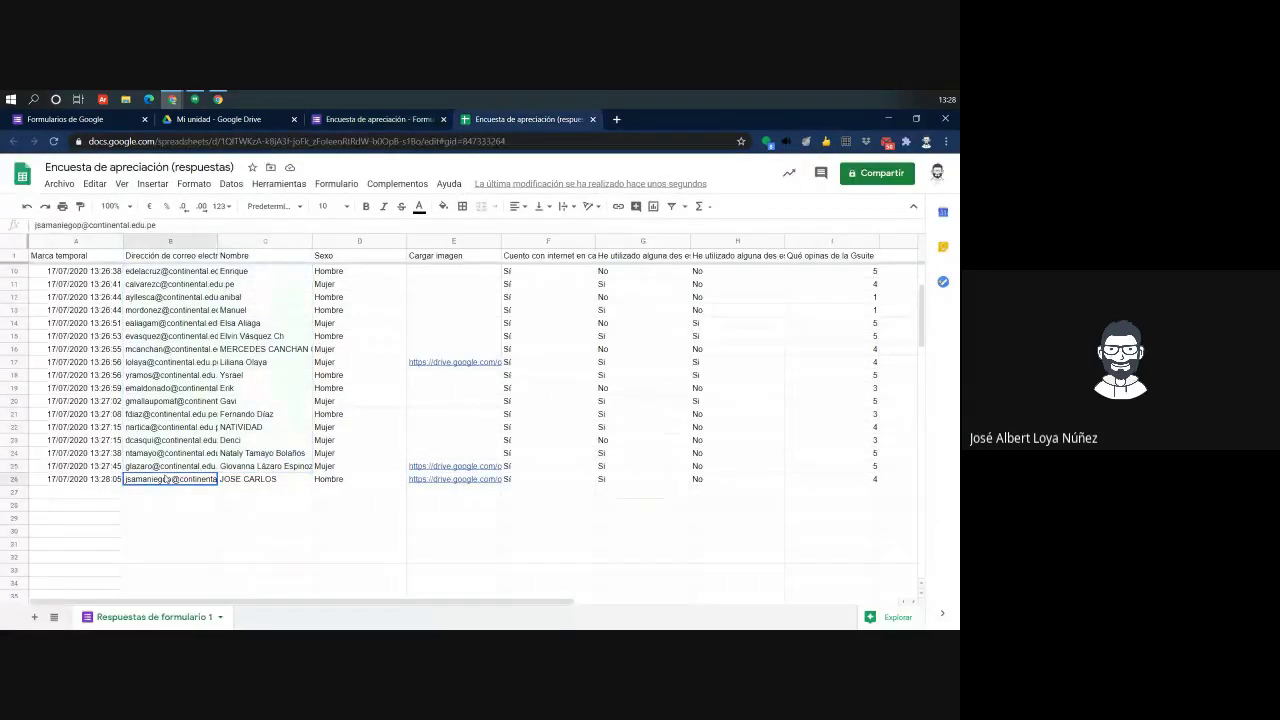
{"action": "scroll", "coordinate": [165, 288], "scroll_direction": "up", "scroll_amount": 3}
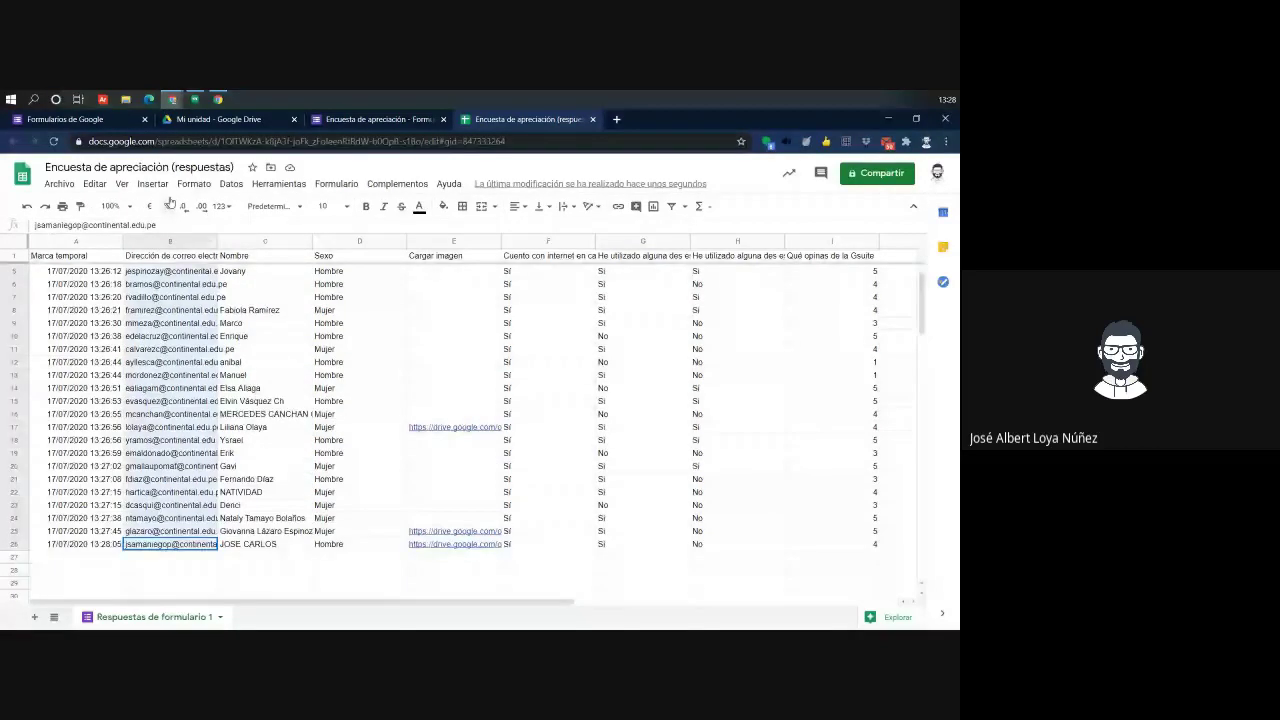
{"action": "left_click", "coordinate": [160, 274], "text": "shift"}
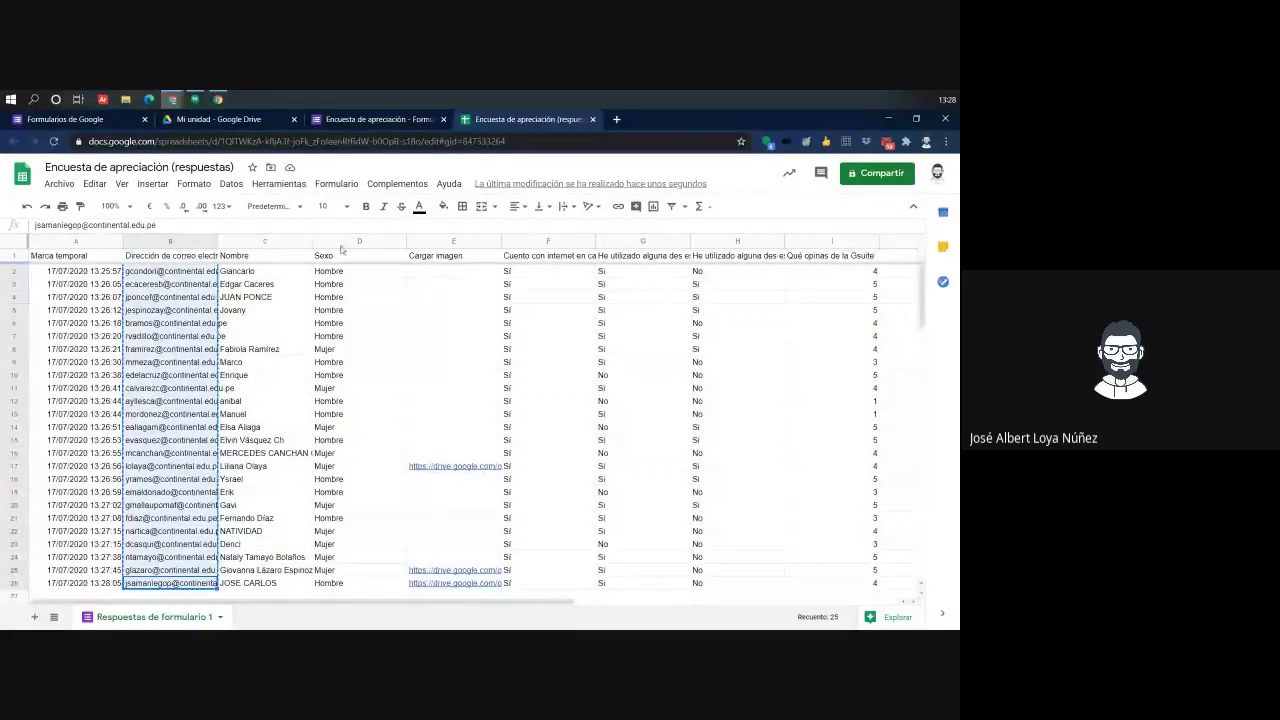
Paste the copied e-mail addresses as new editors of the "Encuesta de apreciación" form and show the available permission roles
{"action": "left_click", "coordinate": [370, 119]}
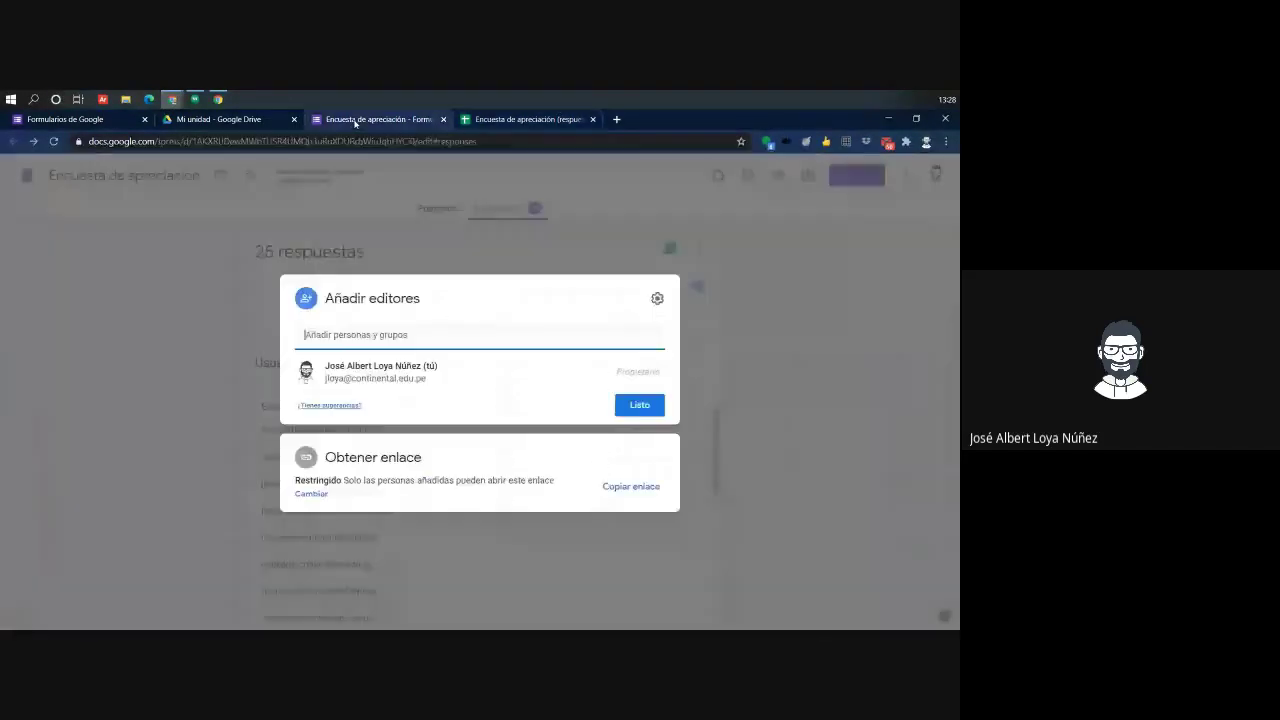
{"action": "left_click", "coordinate": [450, 328]}
{"action": "key", "text": "ctrl+v"}
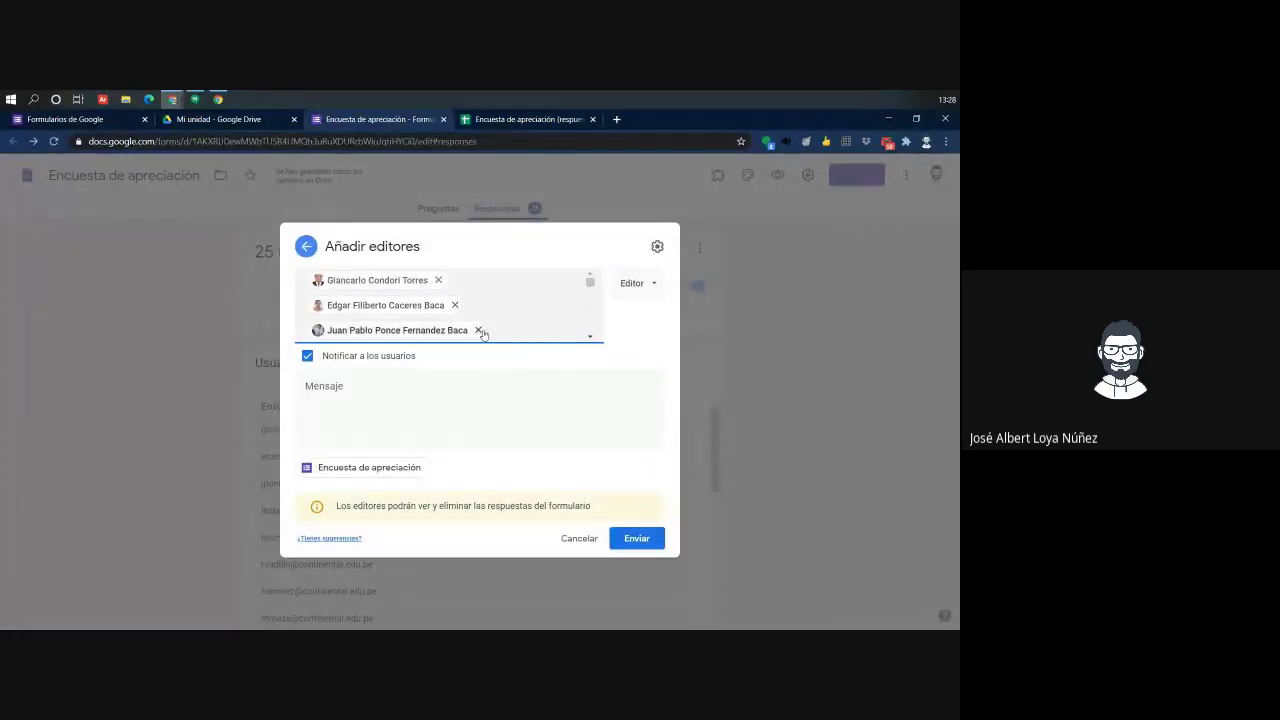
{"action": "left_click", "coordinate": [636, 285]}
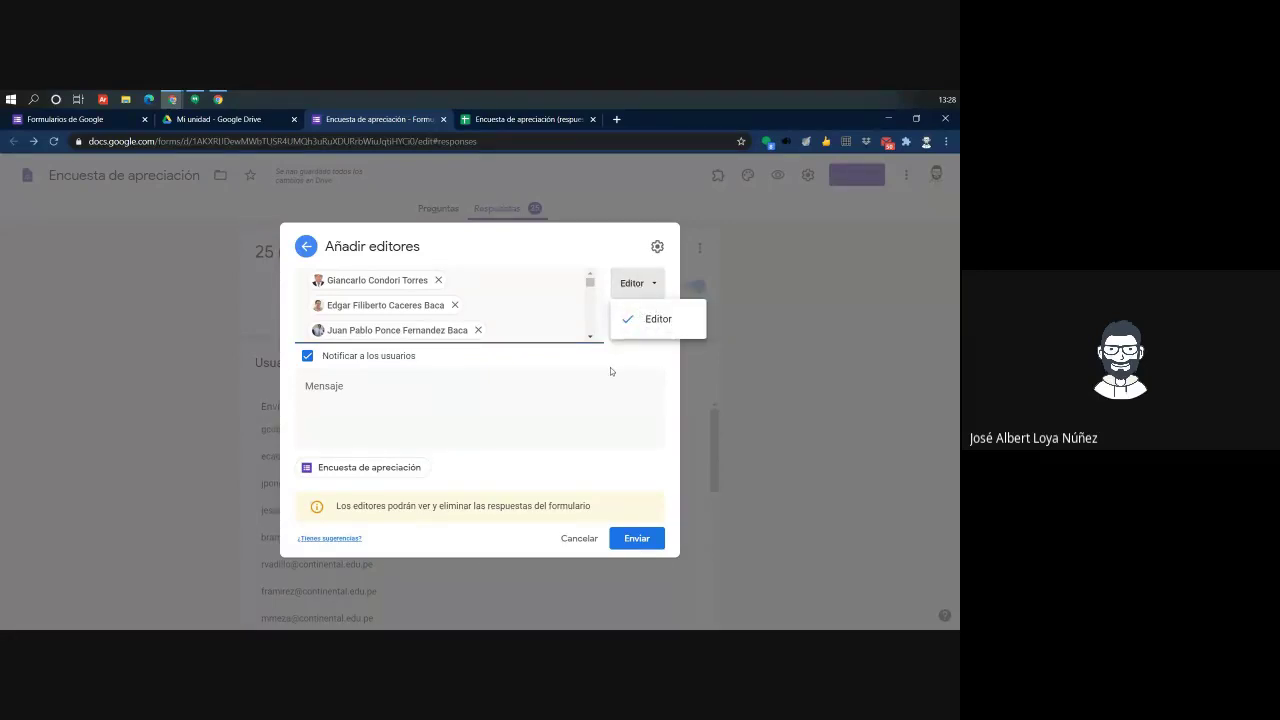
Keep the Editor role for the listed people and send them the form's editor invitations with notification
{"action": "left_click", "coordinate": [618, 330]}
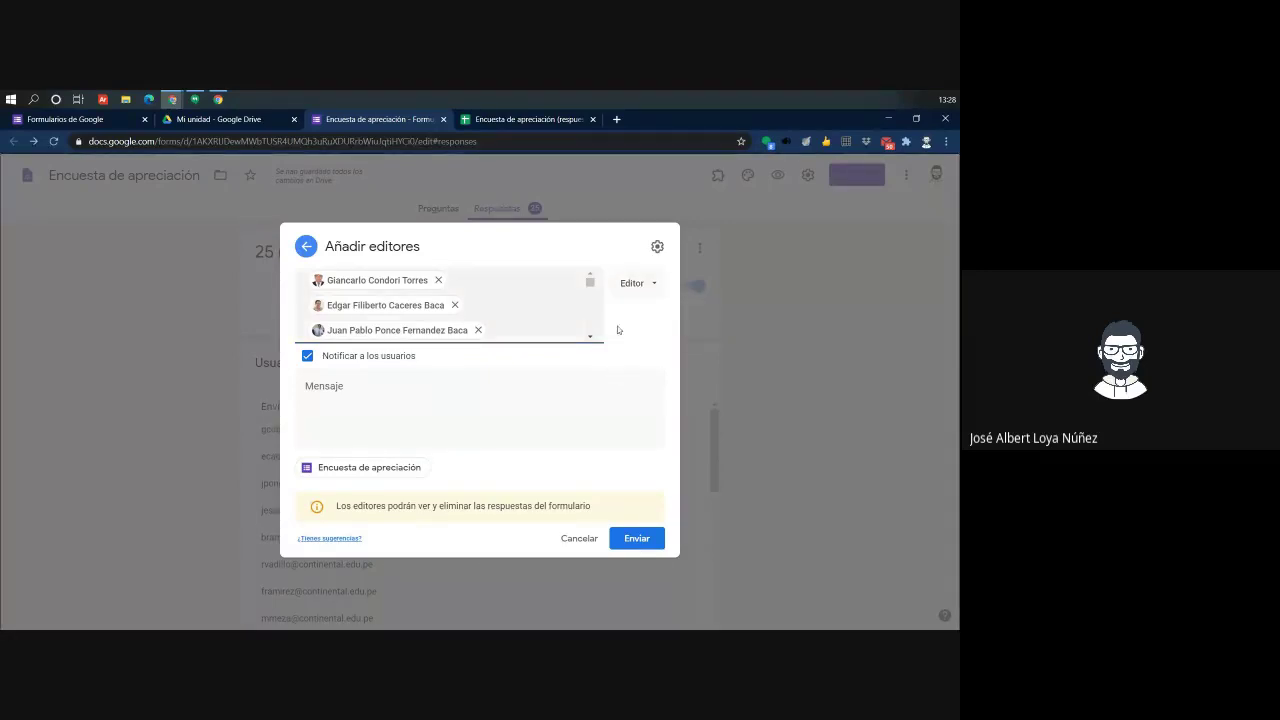
{"action": "left_click", "coordinate": [628, 538]}
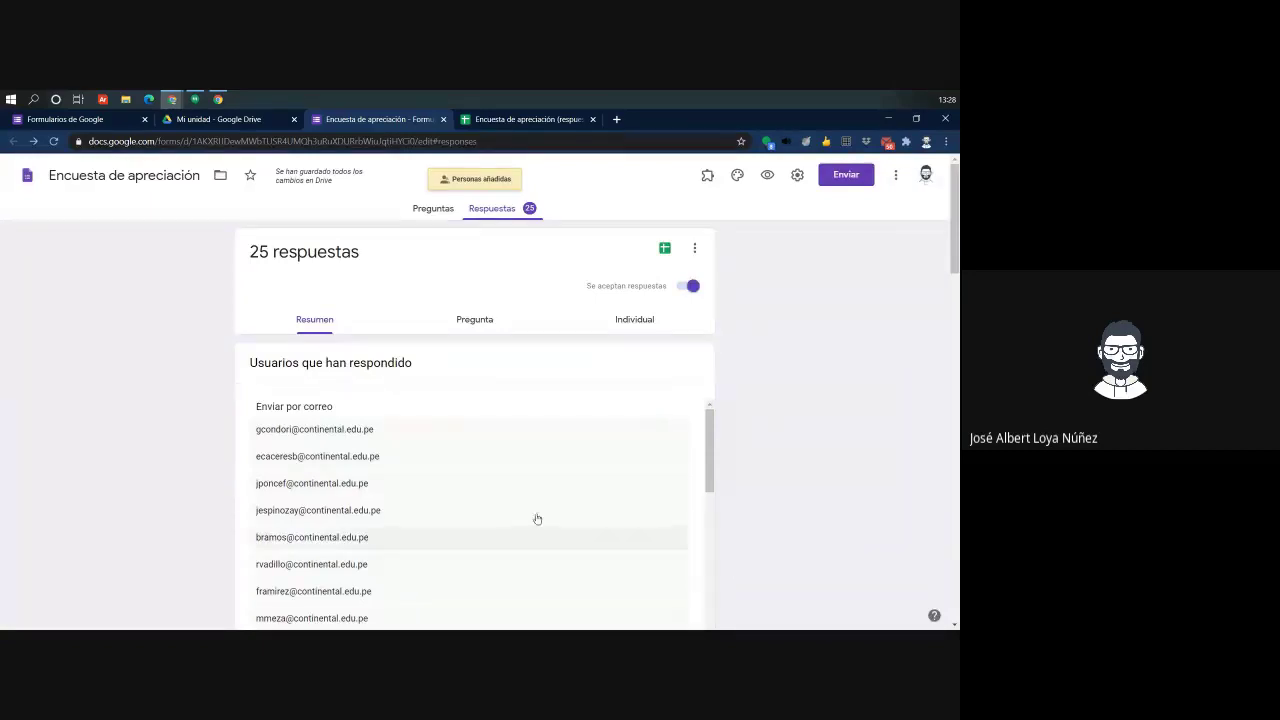
Review the survey's response summary and the first-section questions of the form
{"action": "scroll", "coordinate": [334, 500], "scroll_direction": "down", "scroll_amount": 6}
{"action": "scroll", "coordinate": [431, 537], "scroll_direction": "up", "scroll_amount": 6}
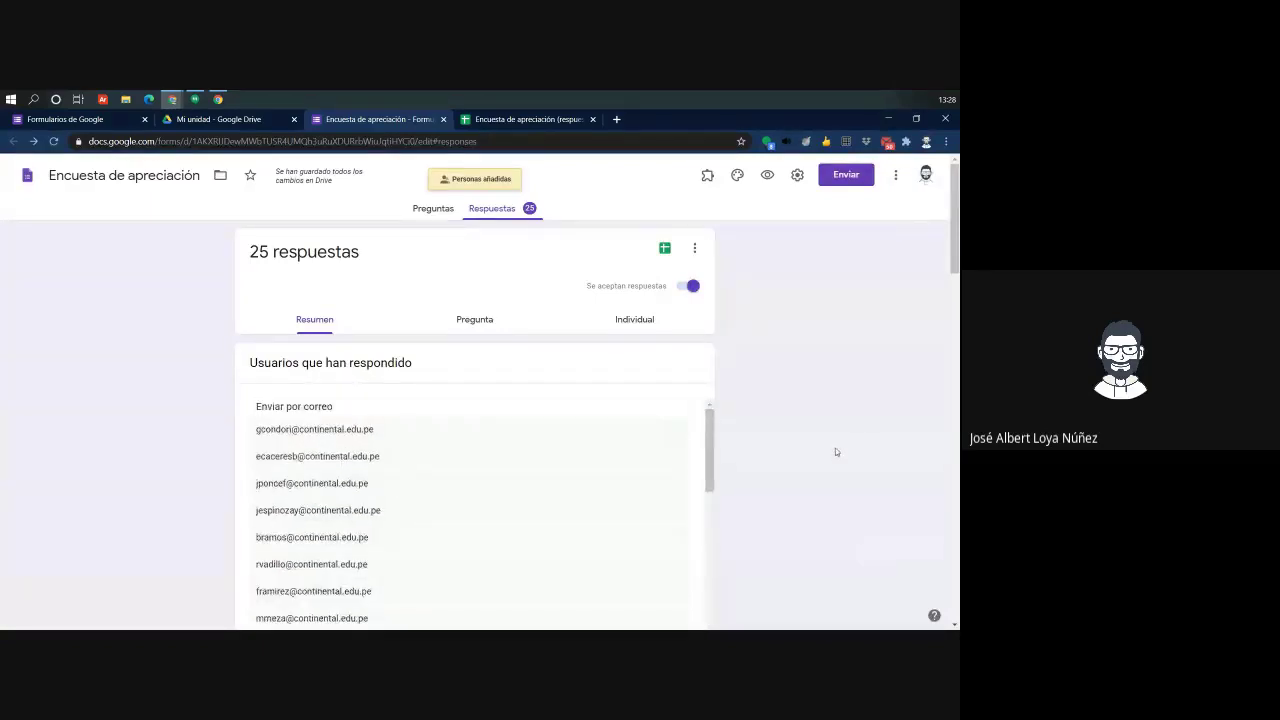
{"action": "scroll", "coordinate": [843, 403], "scroll_direction": "down", "scroll_amount": 5}
{"action": "scroll", "coordinate": [797, 403], "scroll_direction": "up", "scroll_amount": 4}
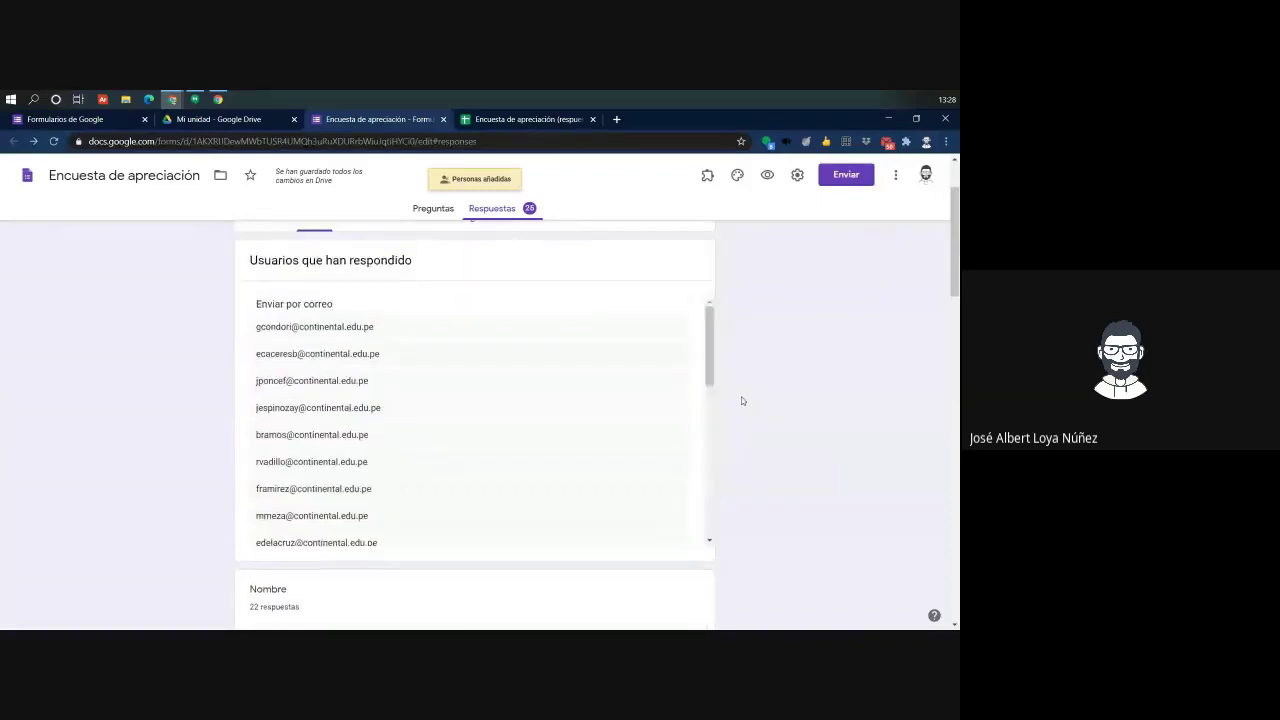
{"action": "scroll", "coordinate": [742, 401], "scroll_direction": "up", "scroll_amount": 2}
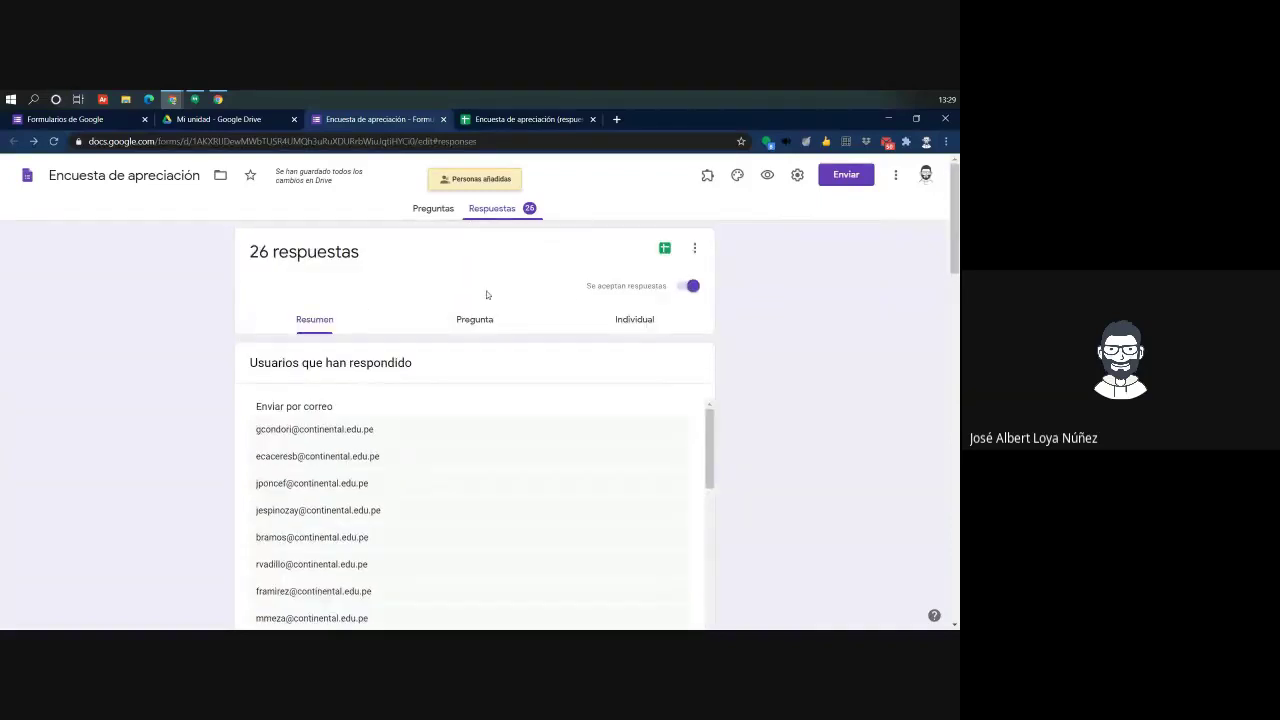
{"action": "left_click", "coordinate": [433, 208]}
{"action": "scroll", "coordinate": [210, 294], "scroll_direction": "down", "scroll_amount": 3}
{"action": "scroll", "coordinate": [234, 357], "scroll_direction": "down", "scroll_amount": 1}
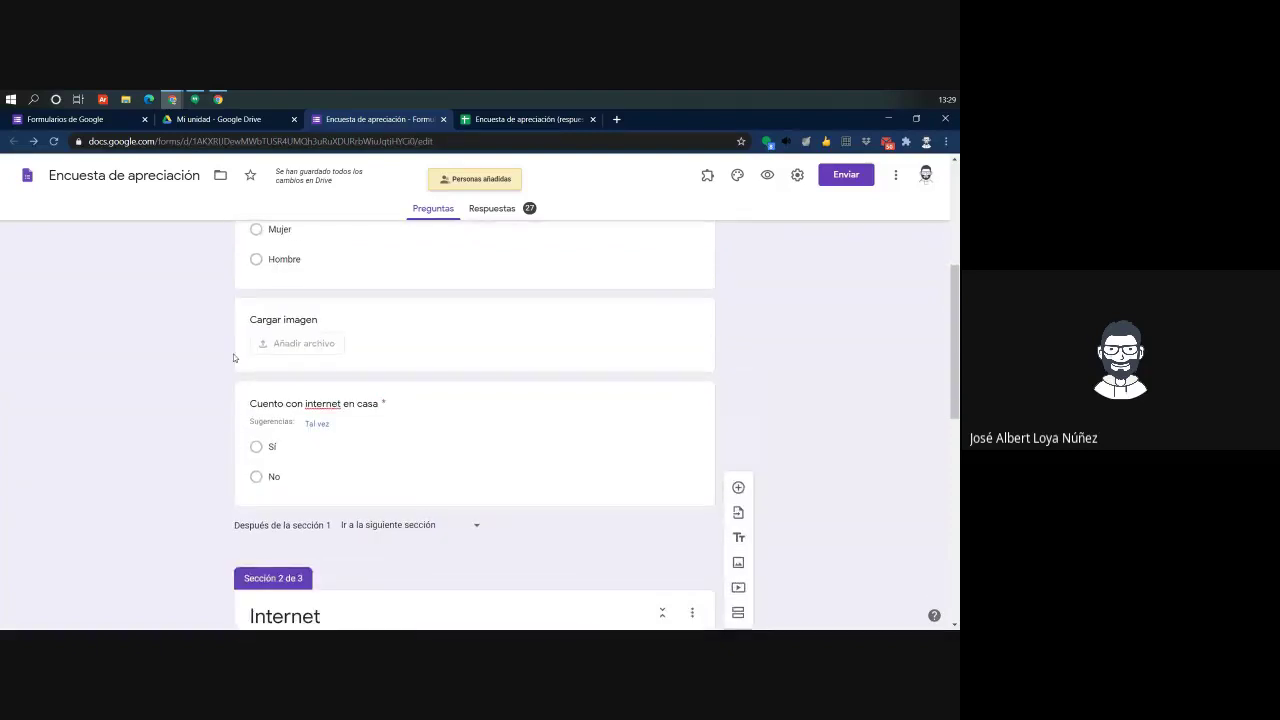
{"action": "scroll", "coordinate": [234, 357], "scroll_direction": "up", "scroll_amount": 2}
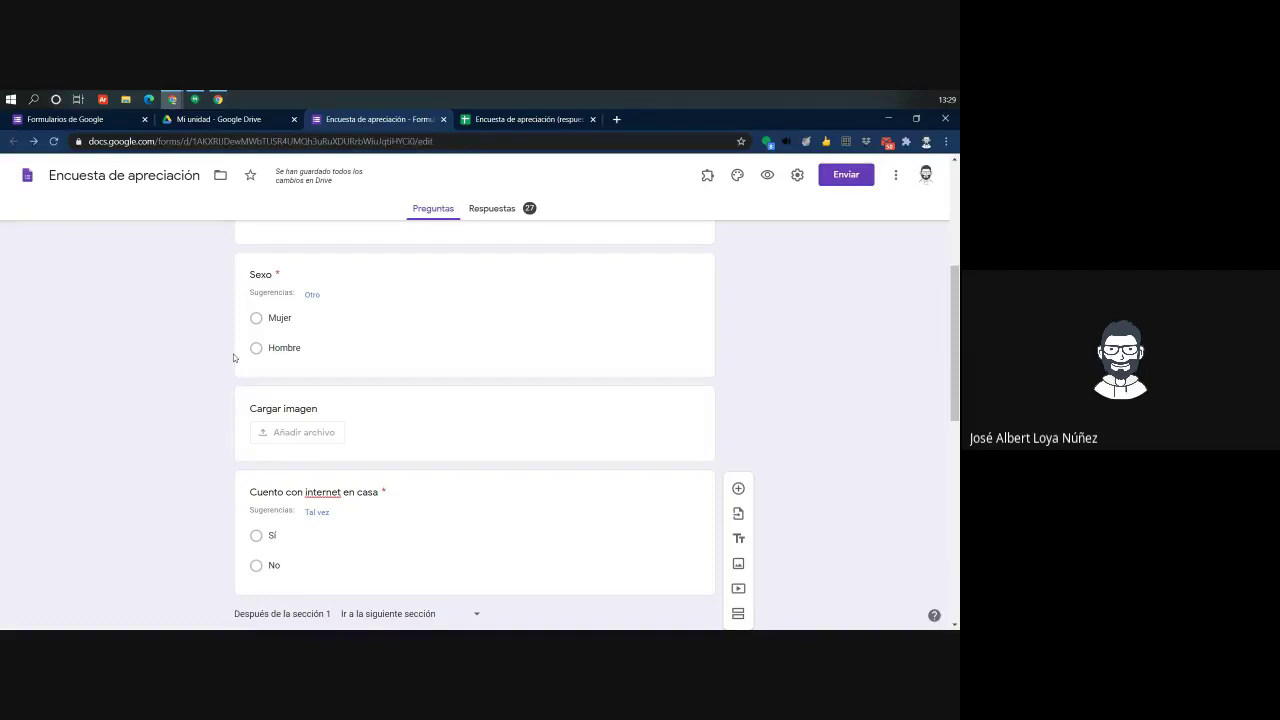
{"action": "scroll", "coordinate": [233, 358], "scroll_direction": "up", "scroll_amount": 1}
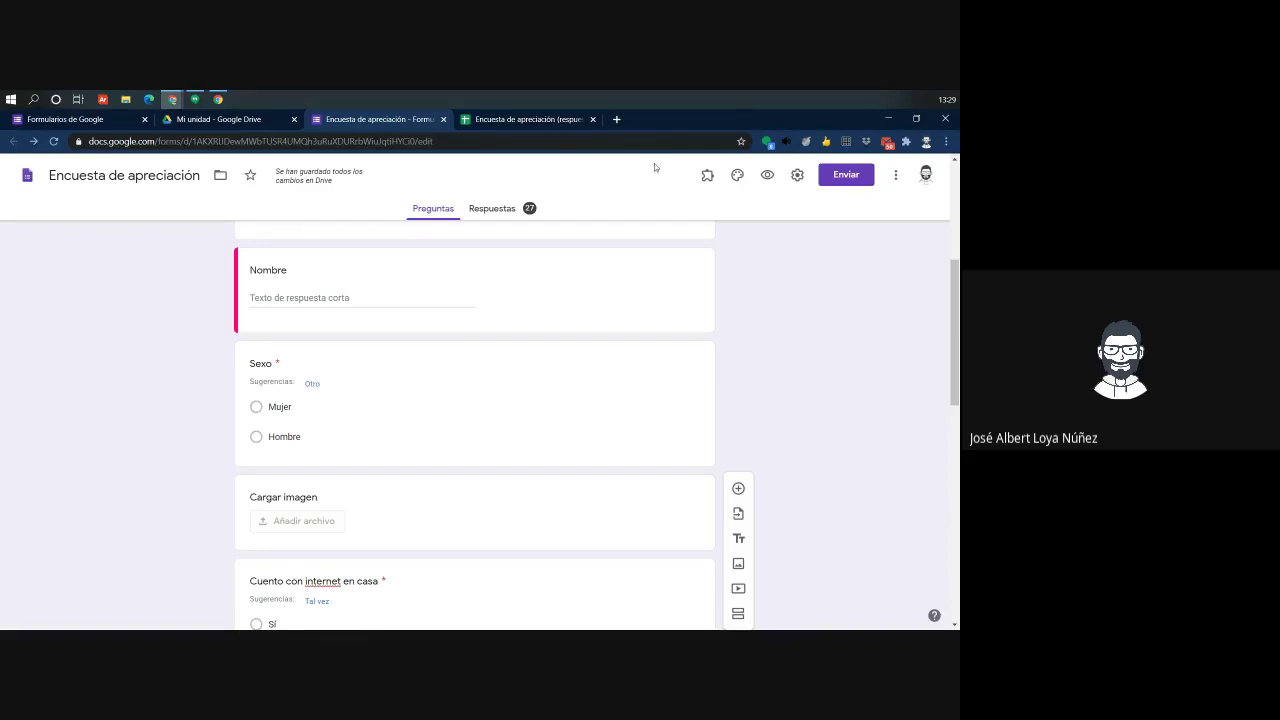
Open the form's collaborator settings, review the full list of editors, and close it
{"action": "left_click", "coordinate": [896, 176]}
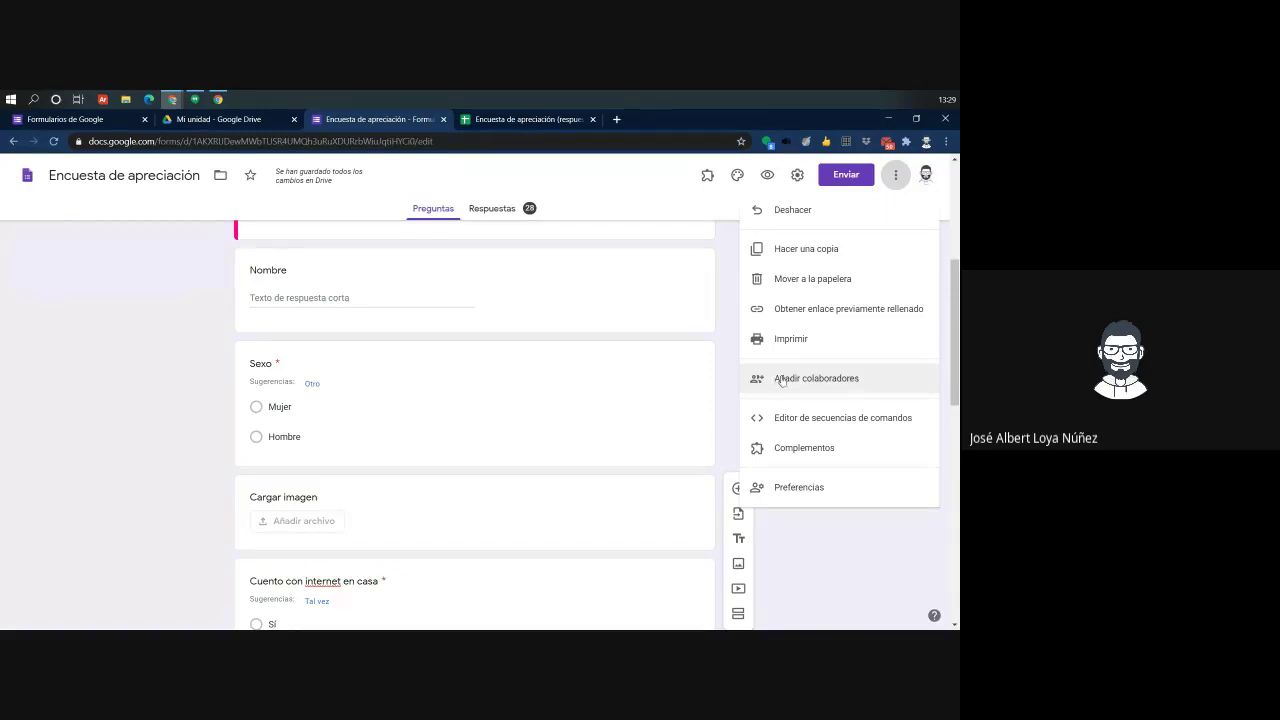
{"action": "left_click", "coordinate": [834, 380]}
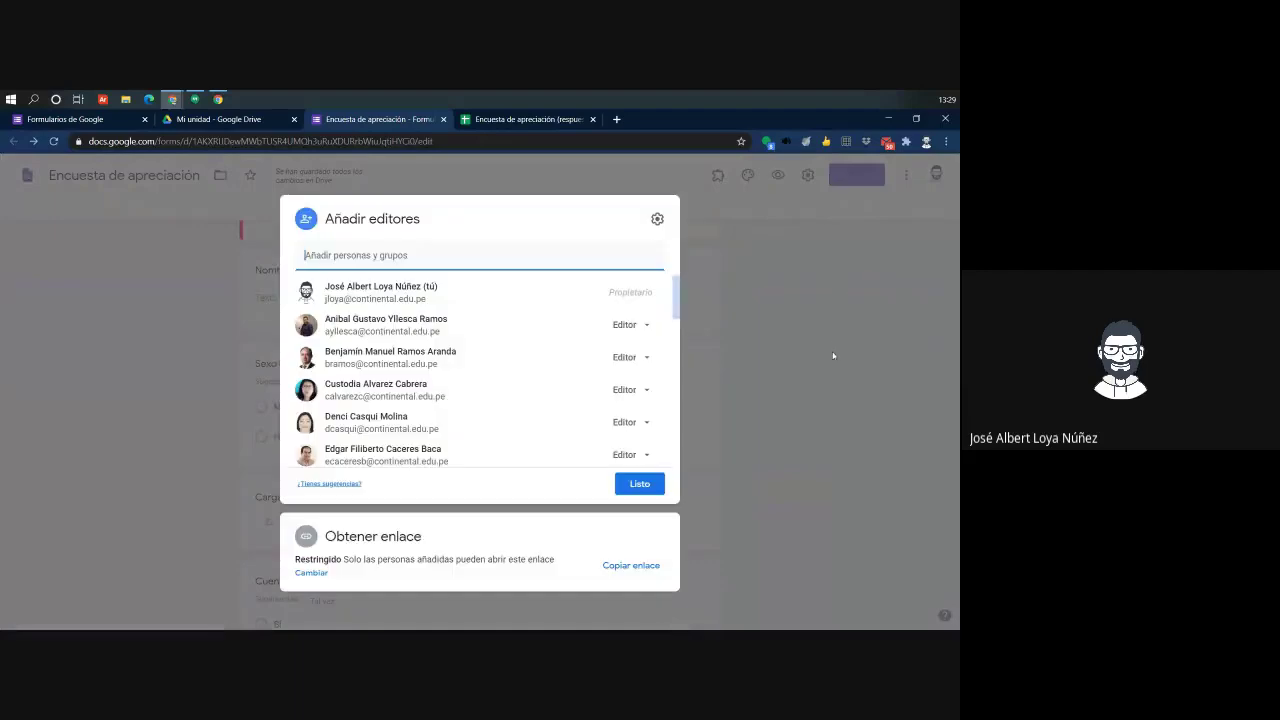
{"action": "left_click", "coordinate": [475, 255]}
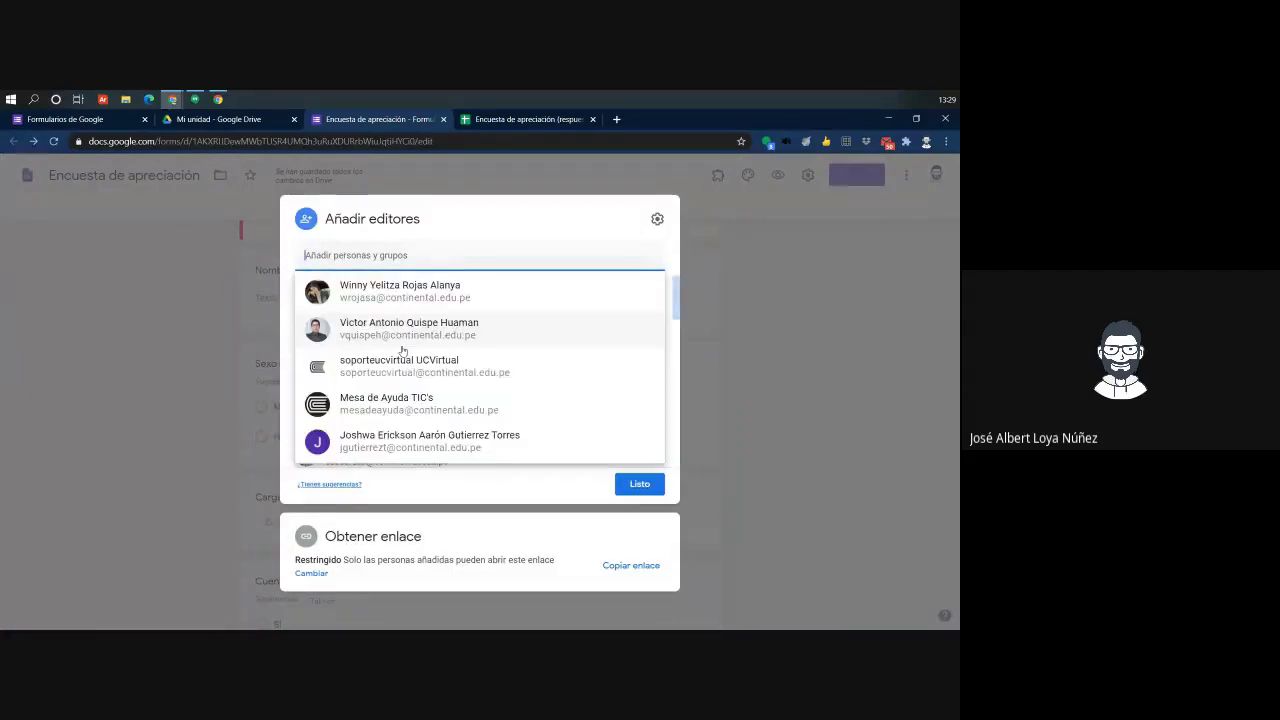
{"action": "left_click", "coordinate": [526, 212]}
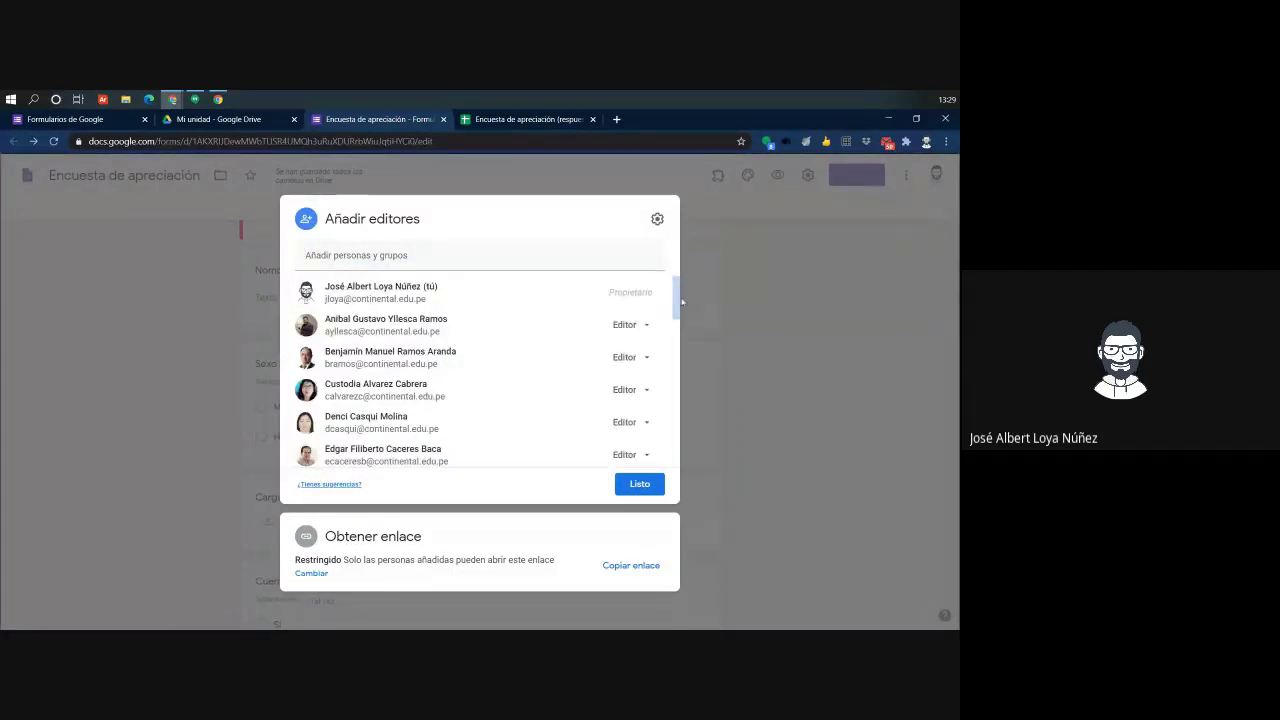
{"action": "left_click_drag", "start_coordinate": [676, 298], "coordinate": [659, 468]}
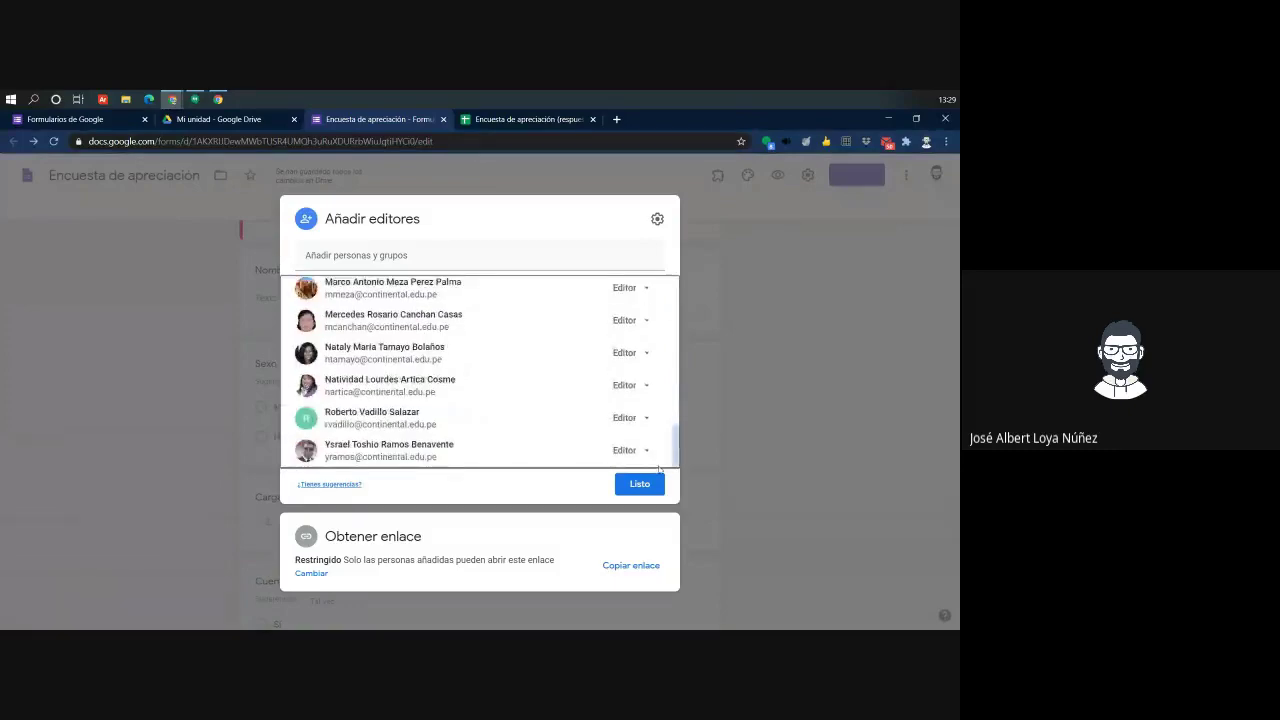
{"action": "scroll", "coordinate": [660, 420], "scroll_direction": "up", "scroll_amount": 5}
{"action": "left_click", "coordinate": [639, 483]}
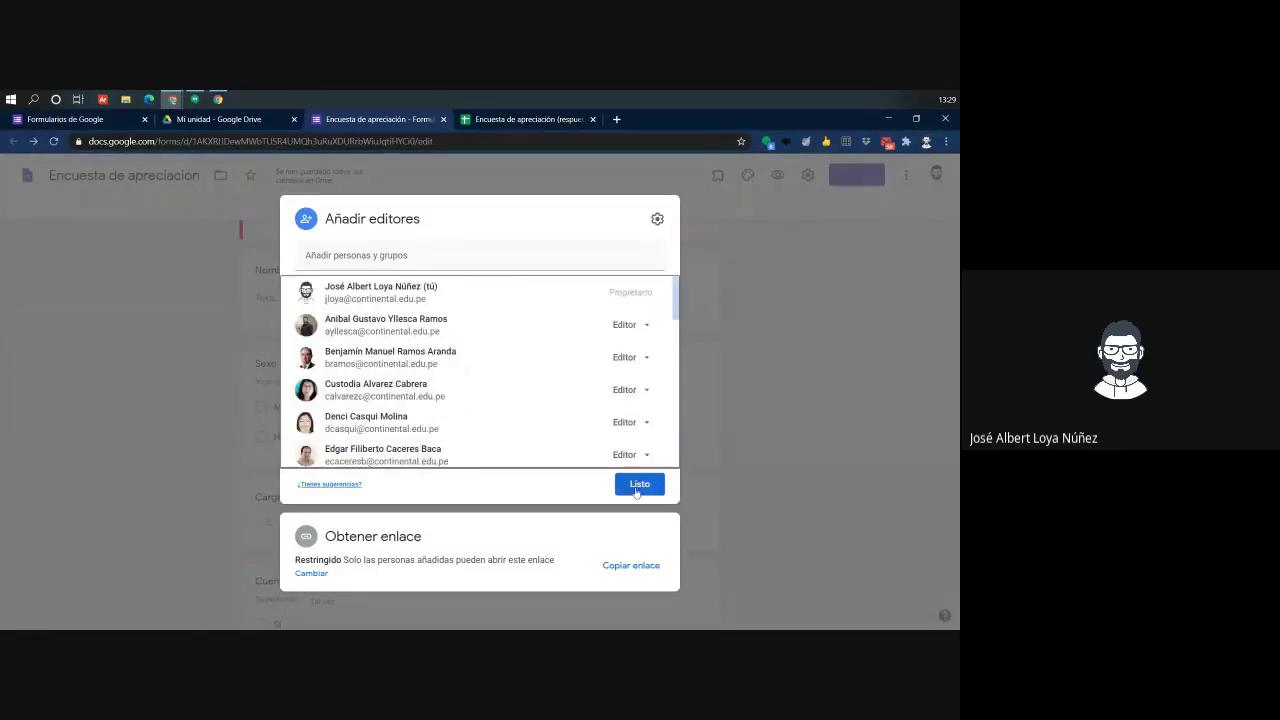
Copy the three newest respondents' e-mail addresses, B27:B29, from the Encuesta de apreciación (respuestas) spreadsheet
{"action": "left_click", "coordinate": [516, 119]}
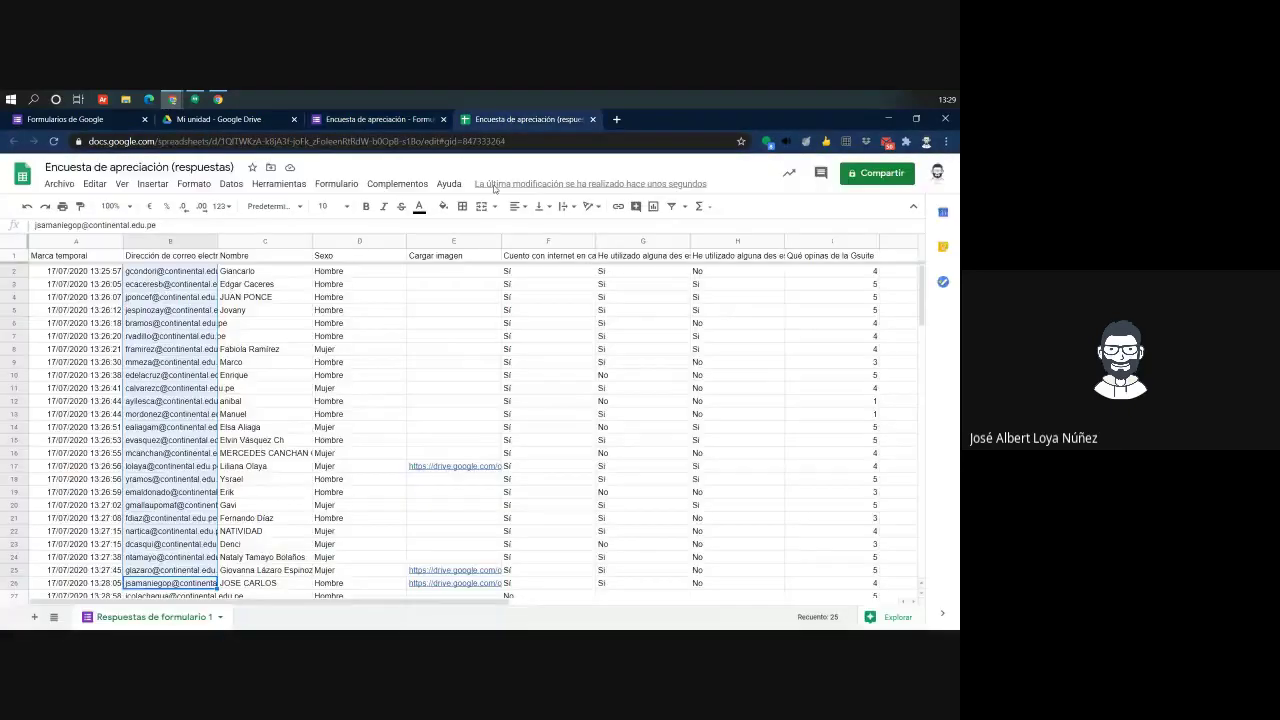
{"action": "left_click_drag", "start_coordinate": [175, 349], "coordinate": [175, 380]}
{"action": "key", "text": "ctrl+c"}
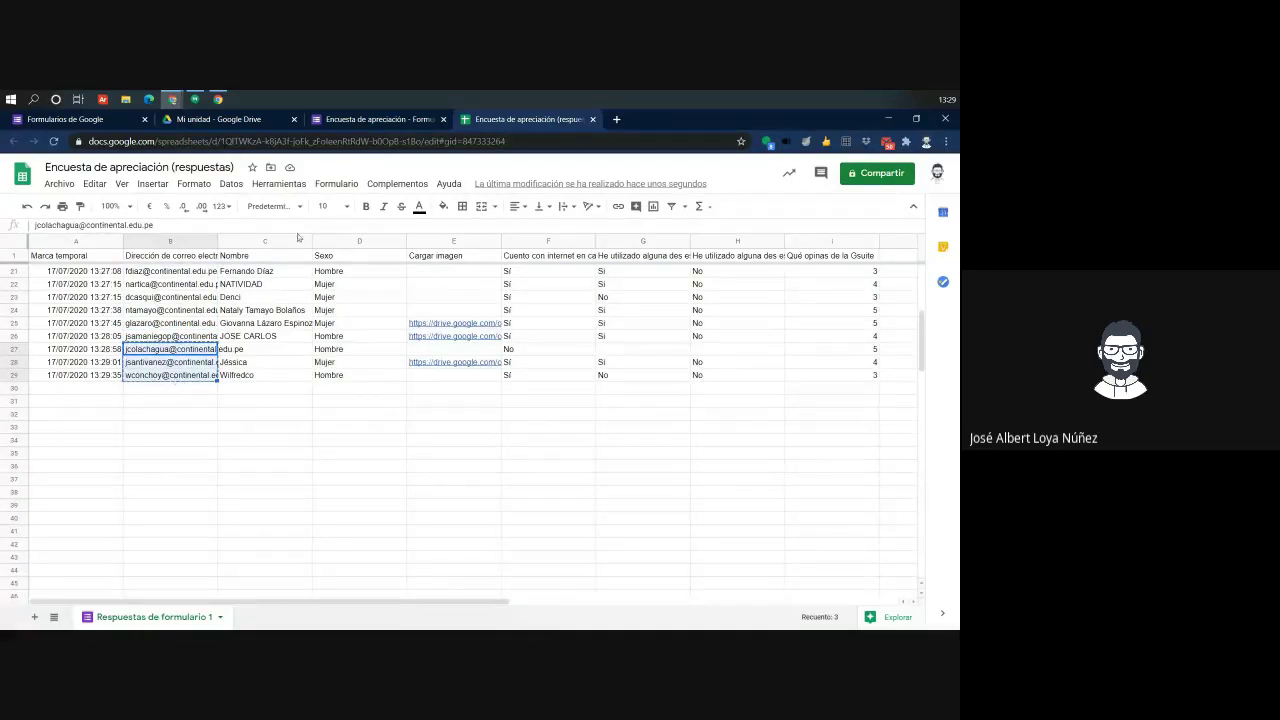
Add the three copied addresses as editors of the Encuesta de apreciación form and send the invitations
{"action": "left_click", "coordinate": [372, 119]}
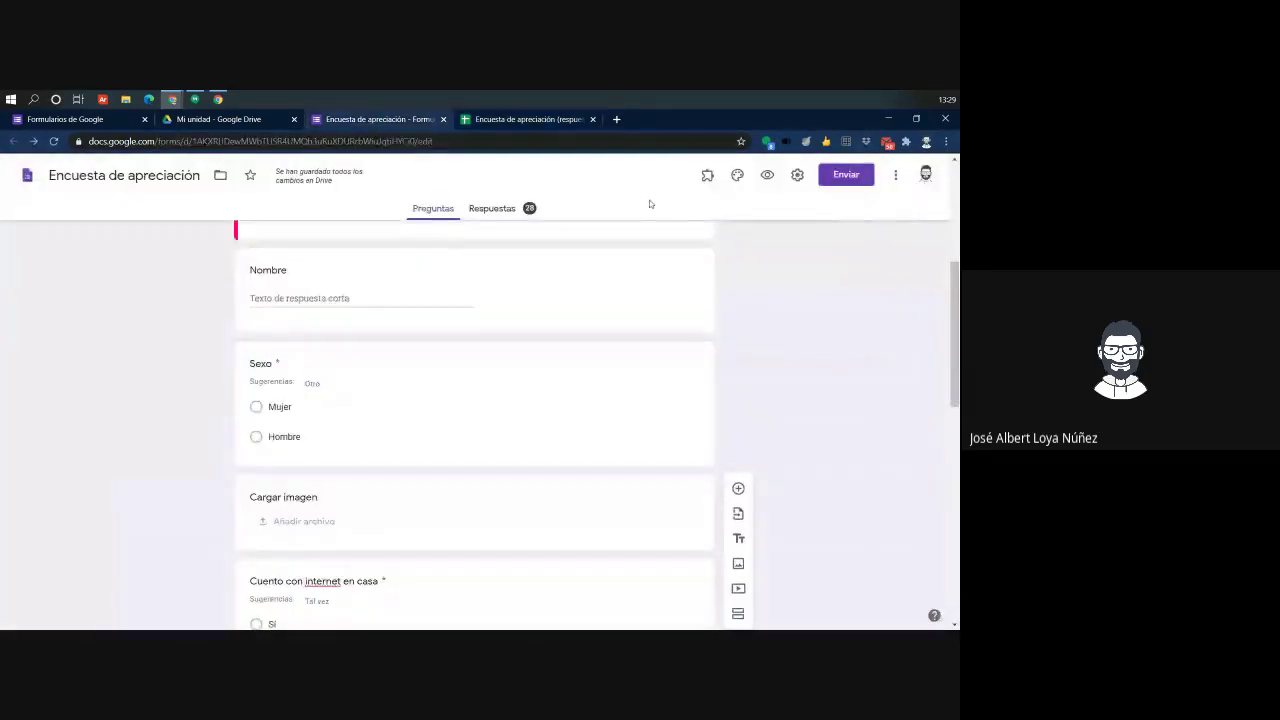
{"action": "left_click", "coordinate": [895, 175]}
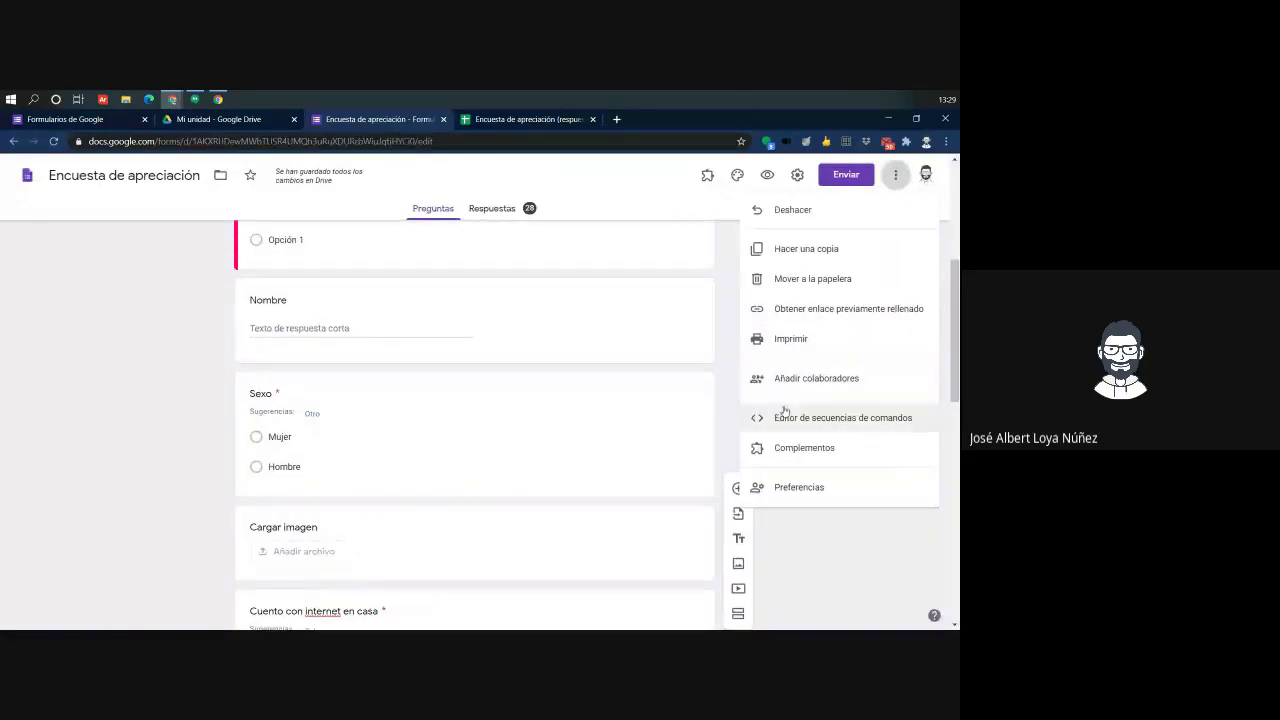
{"action": "left_click", "coordinate": [772, 382]}
{"action": "left_click", "coordinate": [460, 251]}
{"action": "key", "text": "ctrl+v"}
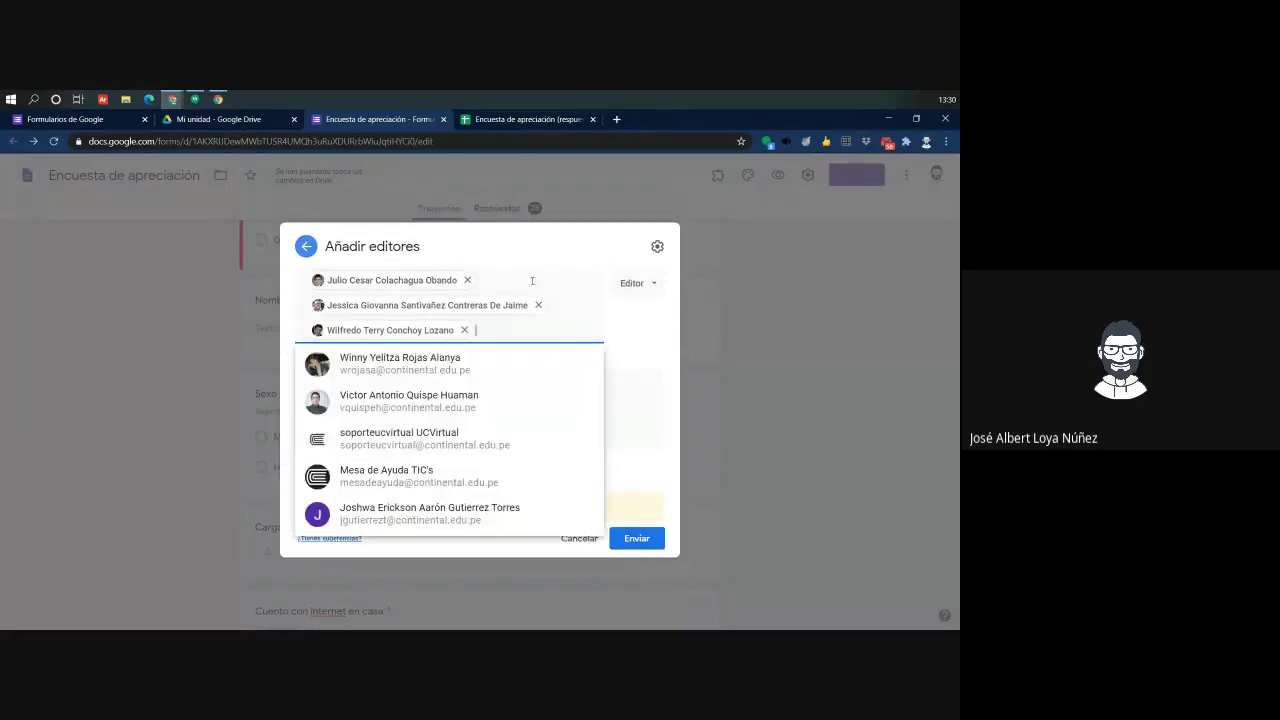
{"action": "left_click", "coordinate": [641, 514]}
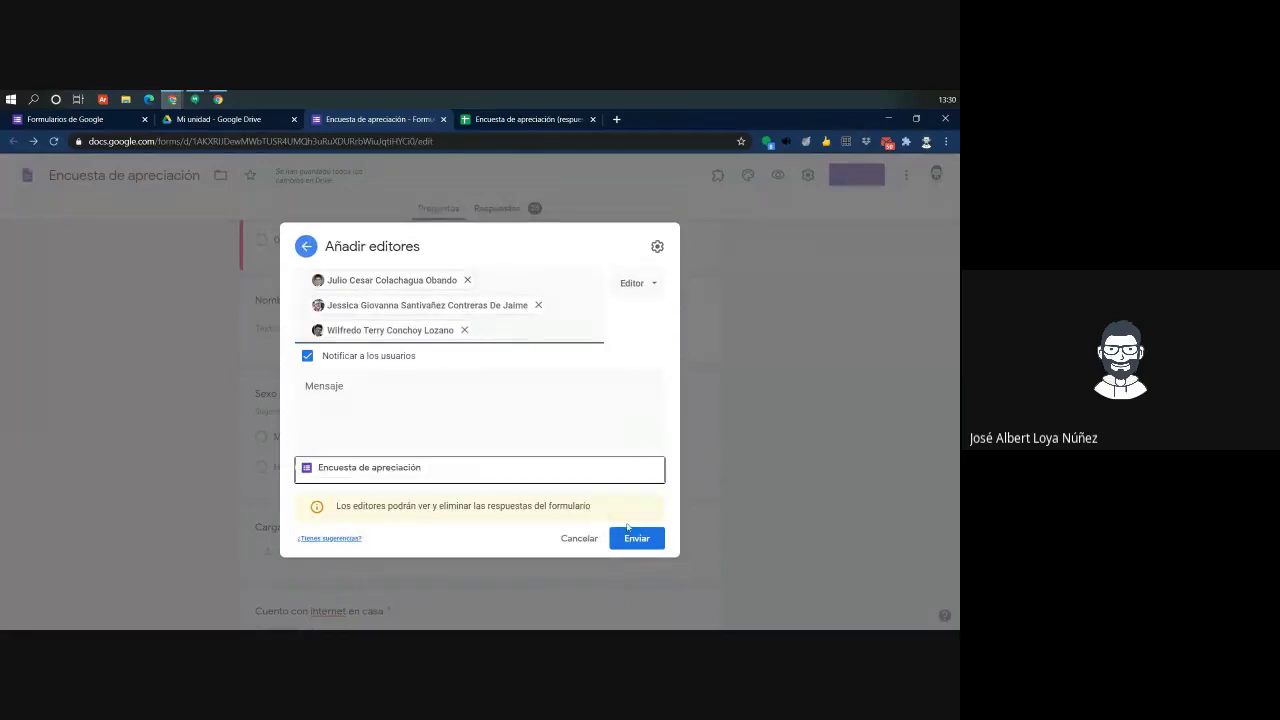
{"action": "left_click", "coordinate": [616, 538]}
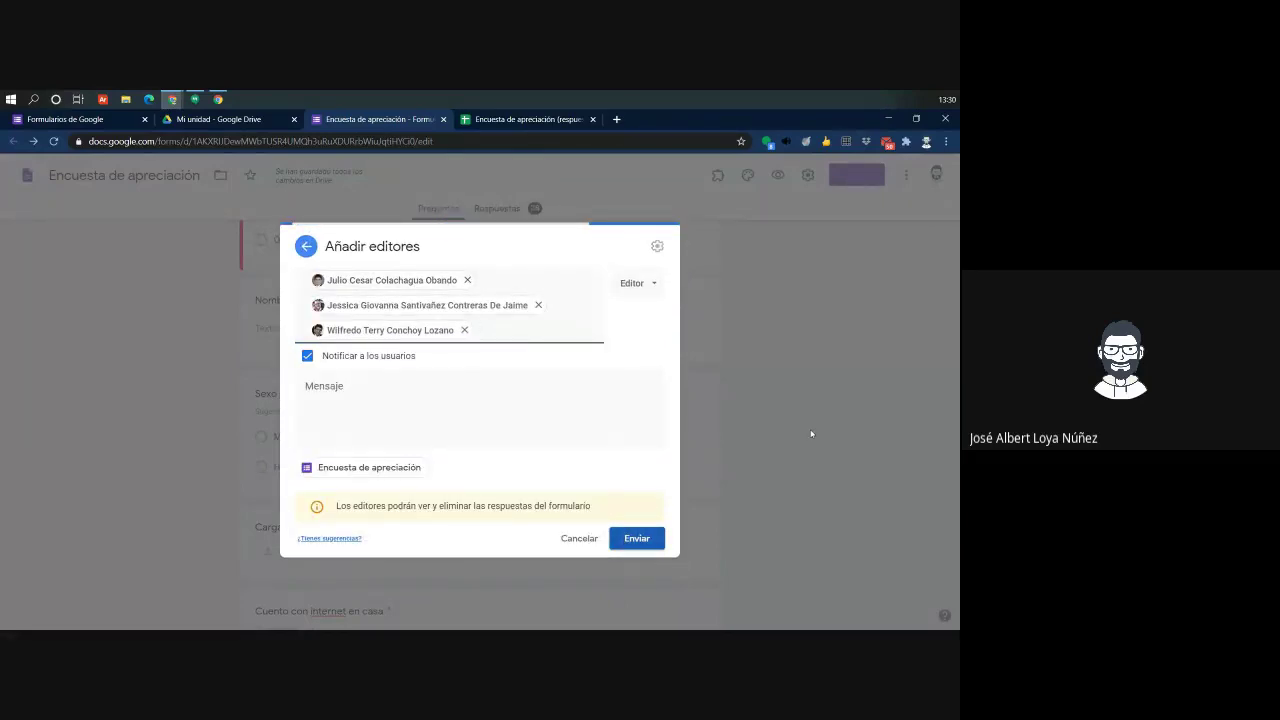
Examine the opening questions of the form where the collaborators are editing
{"action": "scroll", "coordinate": [700, 415], "scroll_direction": "up", "scroll_amount": 1}
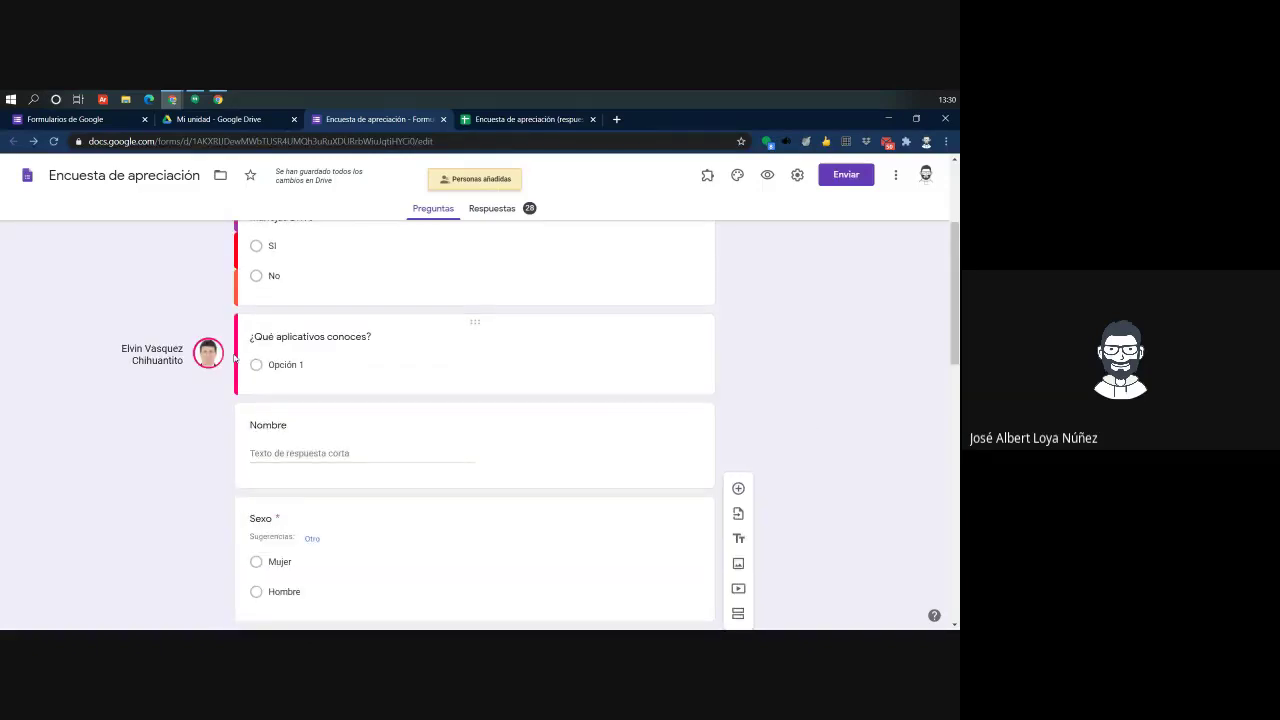
{"action": "scroll", "coordinate": [233, 352], "scroll_direction": "up", "scroll_amount": 1}
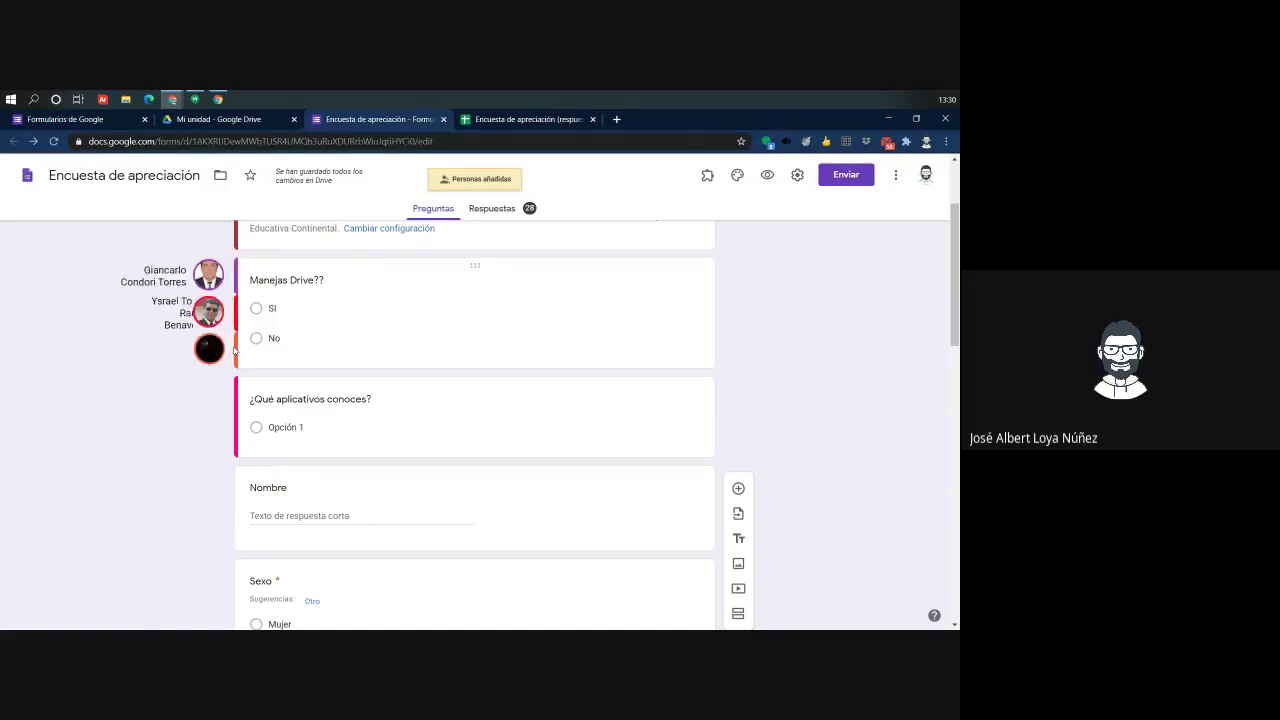
{"action": "scroll", "coordinate": [233, 350], "scroll_direction": "up", "scroll_amount": 1}
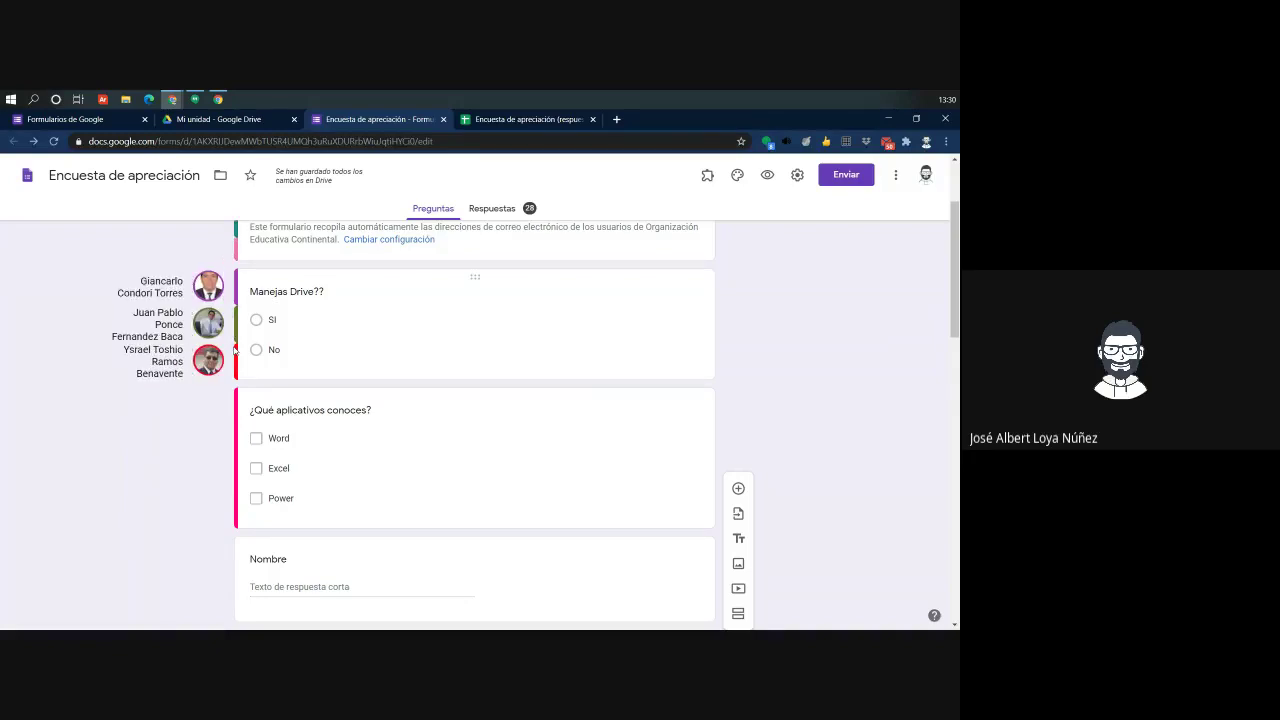
In the responses spreadsheet, preview the uploaded images linked in the Cargar imagen column, including the one in E17
{"action": "left_click", "coordinate": [511, 121]}
{"action": "left_click", "coordinate": [265, 452]}
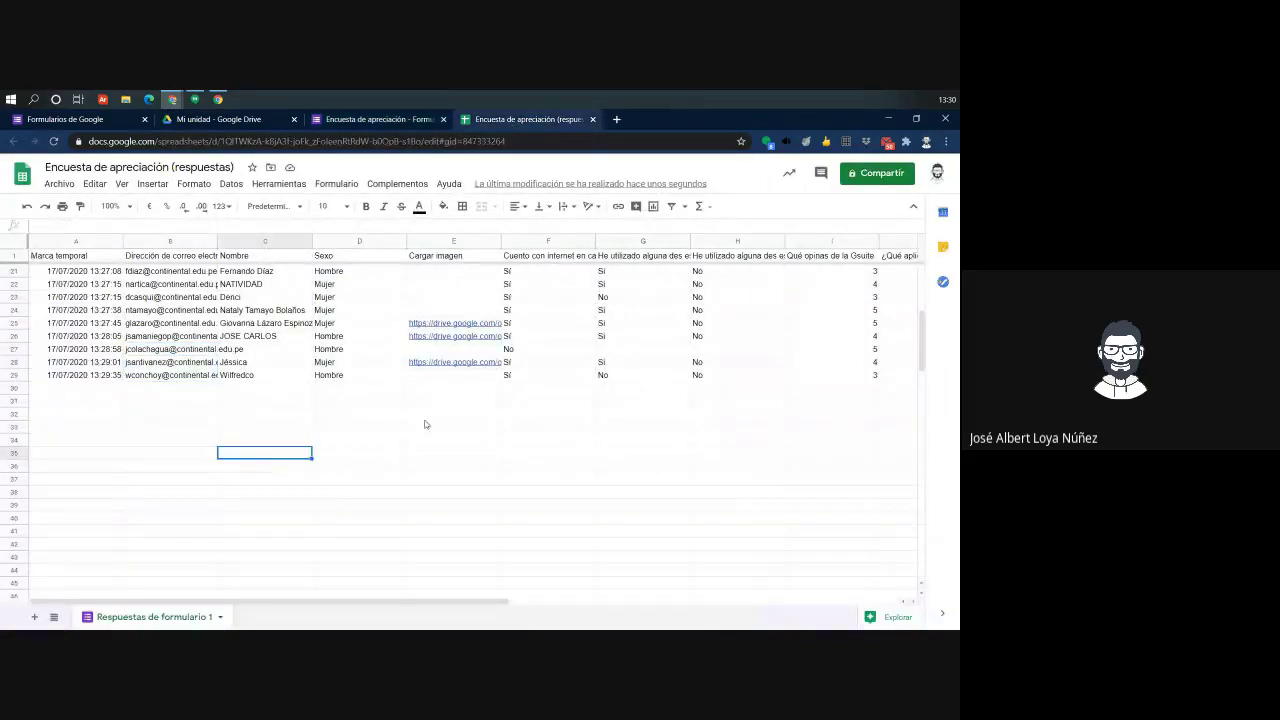
{"action": "scroll", "coordinate": [424, 424], "scroll_direction": "up", "scroll_amount": 5}
{"action": "scroll", "coordinate": [440, 428], "scroll_direction": "down", "scroll_amount": 3}
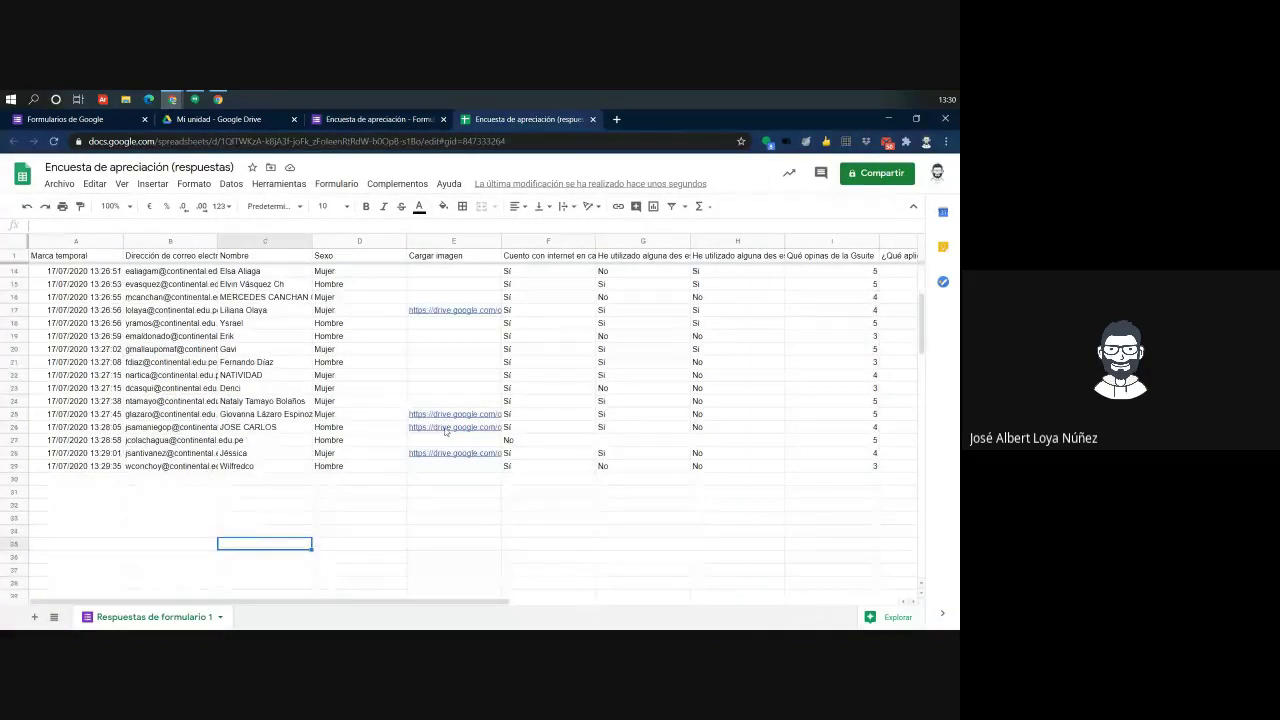
{"action": "mouse_move", "coordinate": [446, 431]}
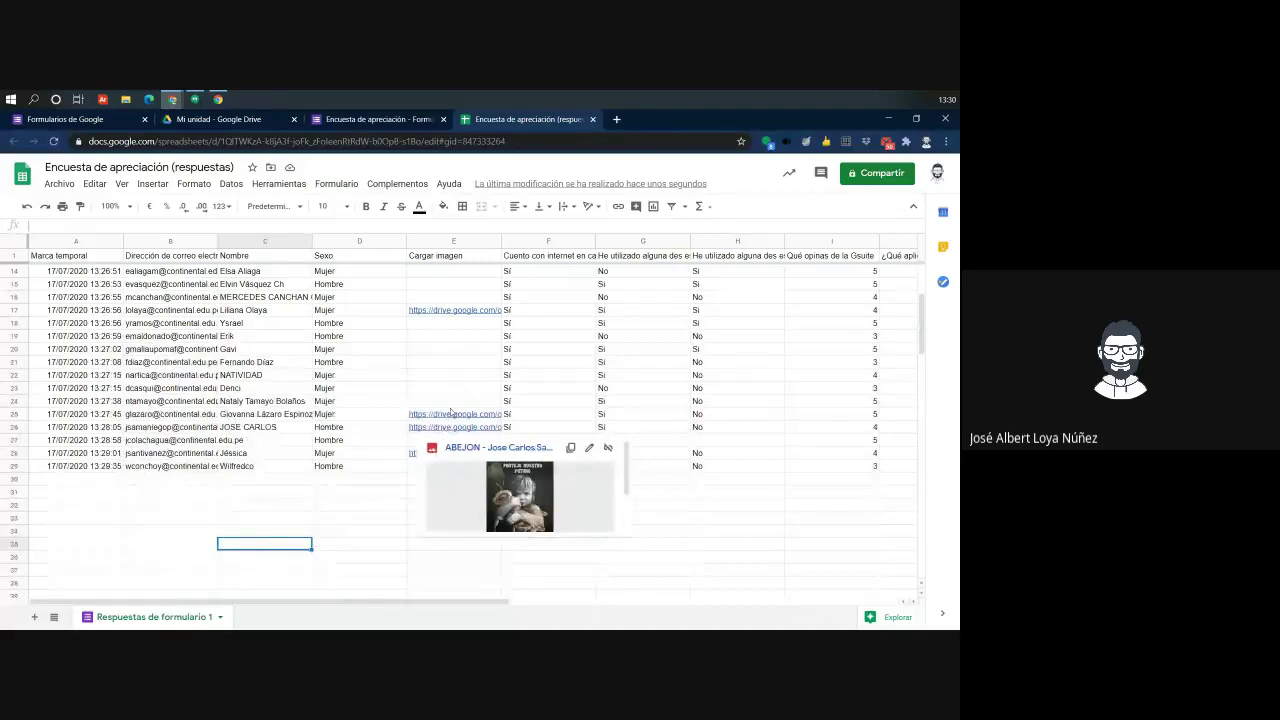
{"action": "left_click", "coordinate": [467, 314]}
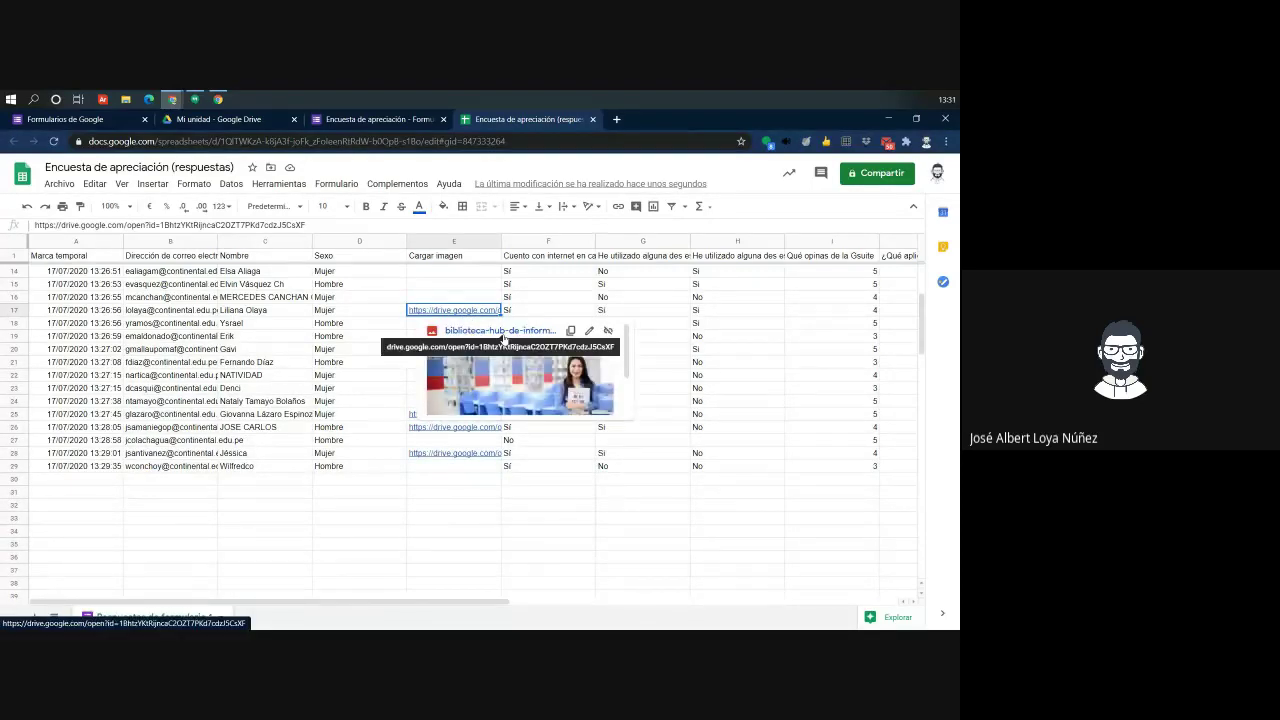
Switch to Google Drive and open the Encuesta de apreciación (File responses) folder inside 000 Taller in Mi unidad
{"action": "left_click", "coordinate": [200, 121]}
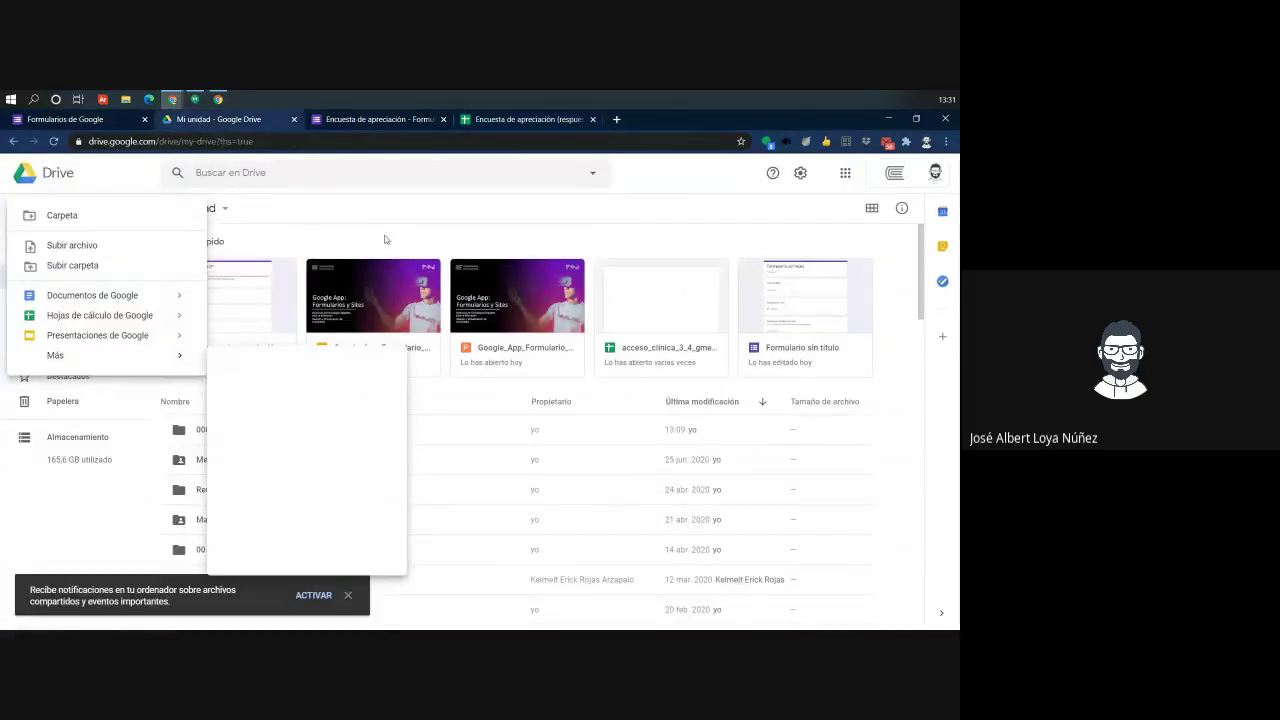
{"action": "left_click", "coordinate": [50, 188]}
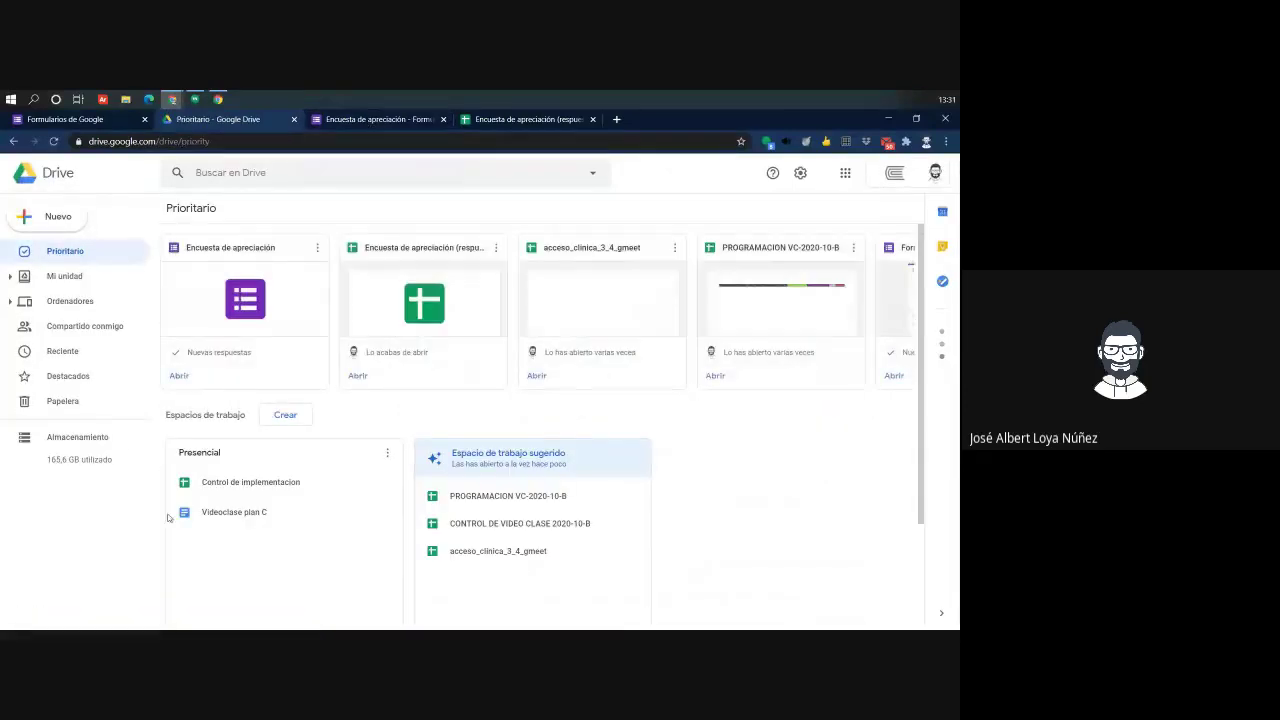
{"action": "scroll", "coordinate": [250, 320], "scroll_direction": "down", "scroll_amount": 2}
{"action": "left_click", "coordinate": [65, 276]}
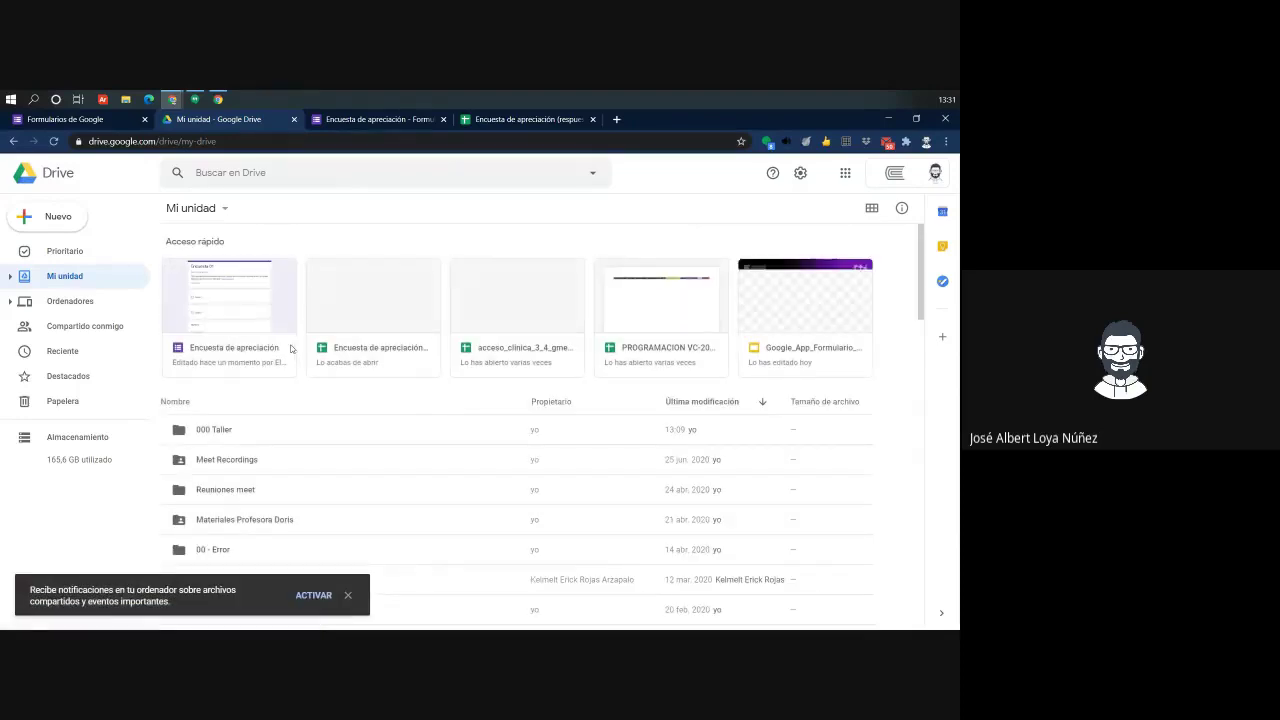
{"action": "double_click", "coordinate": [214, 431]}
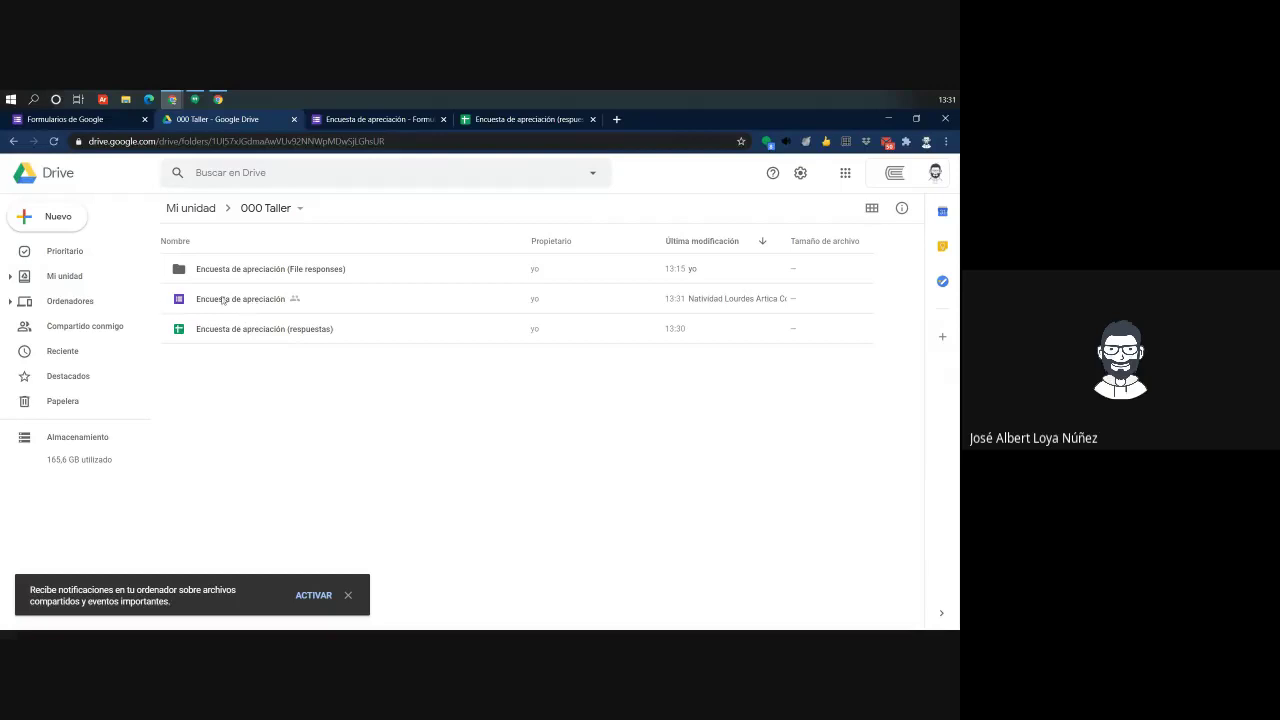
{"action": "double_click", "coordinate": [276, 270]}
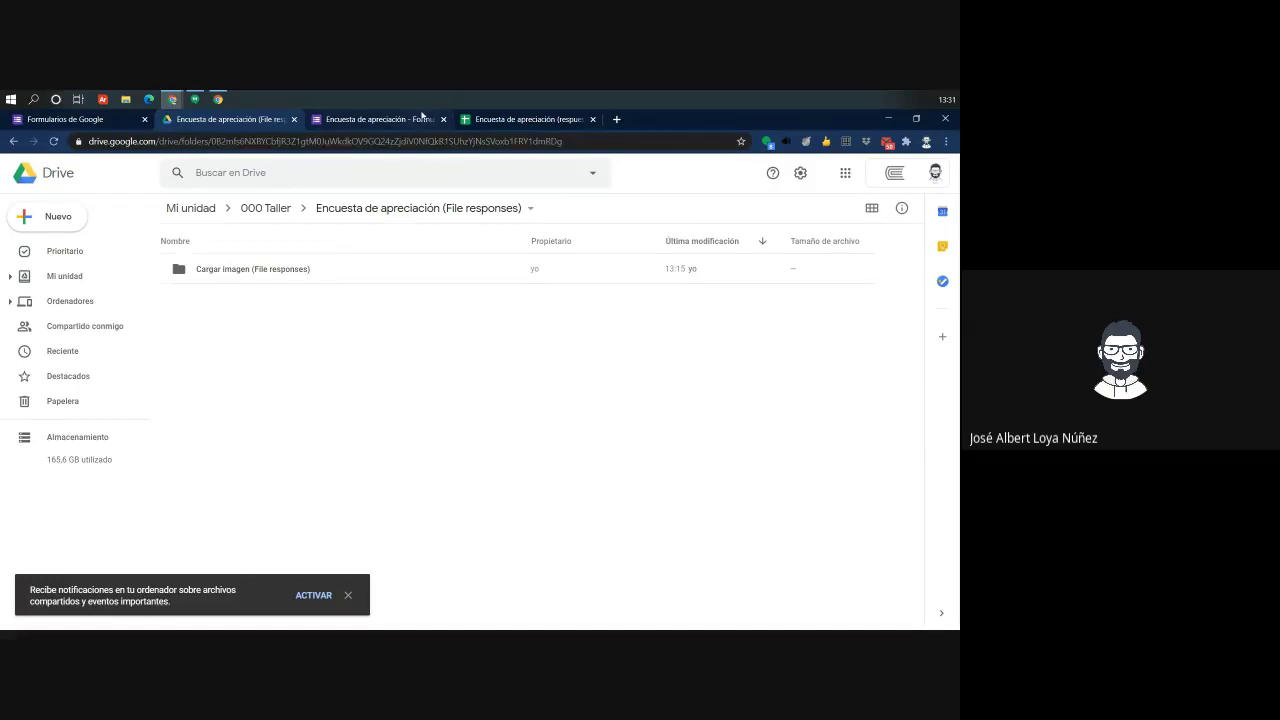
Return to the responses spreadsheet and select the uploaded image link in E17
{"action": "left_click", "coordinate": [385, 119]}
{"action": "left_click", "coordinate": [487, 119]}
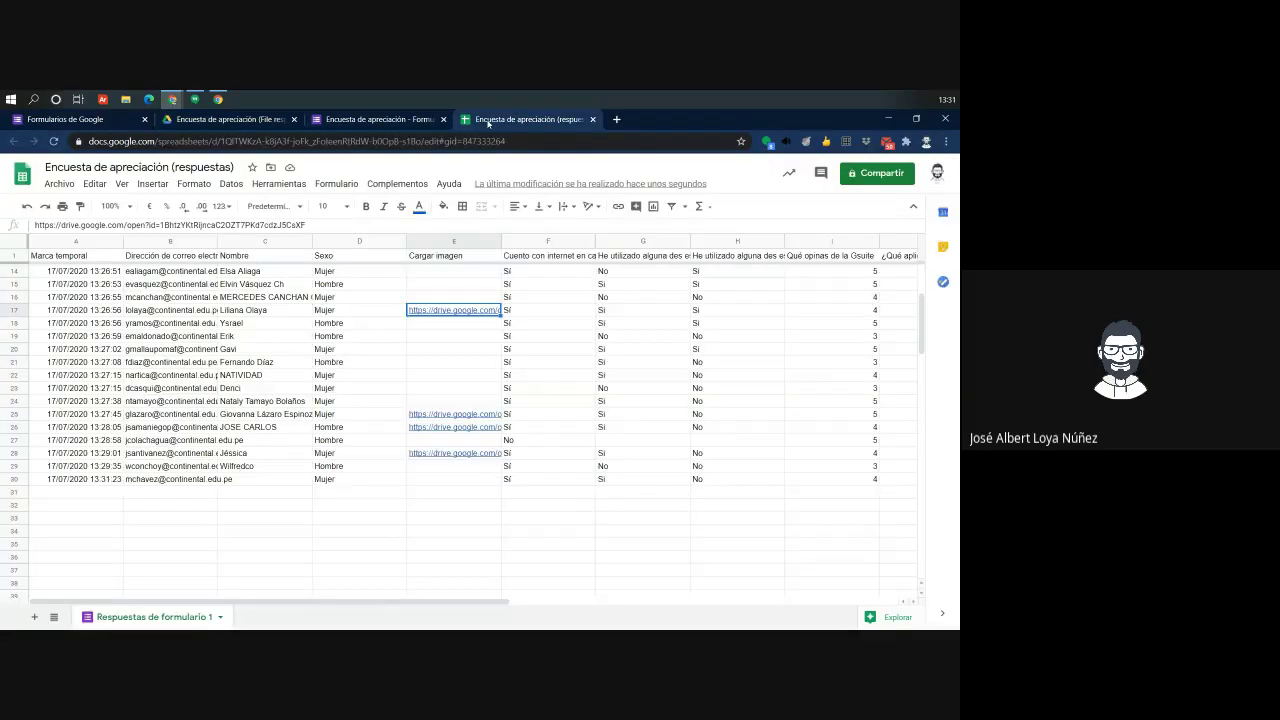
{"action": "left_click", "coordinate": [445, 311]}
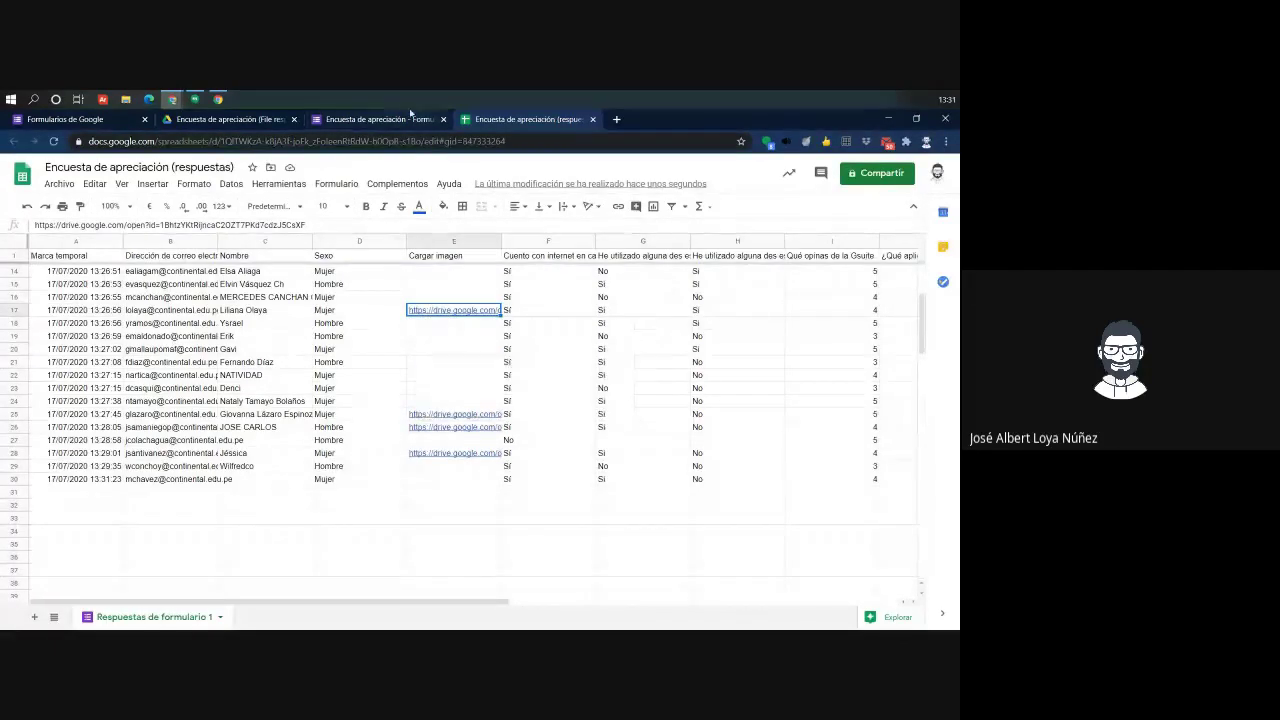
Return to the form editor, review its additional options and the collected responses, and go back to the questions
{"action": "left_click", "coordinate": [354, 120]}
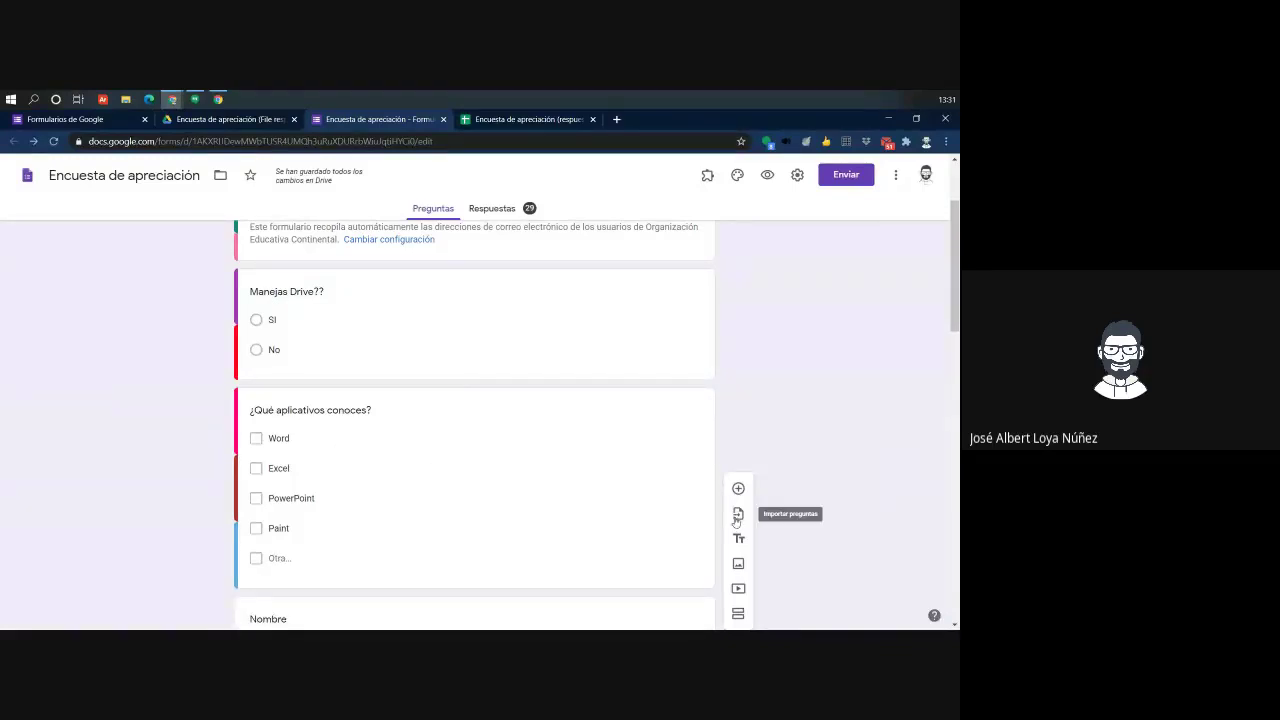
{"action": "left_click", "coordinate": [896, 178]}
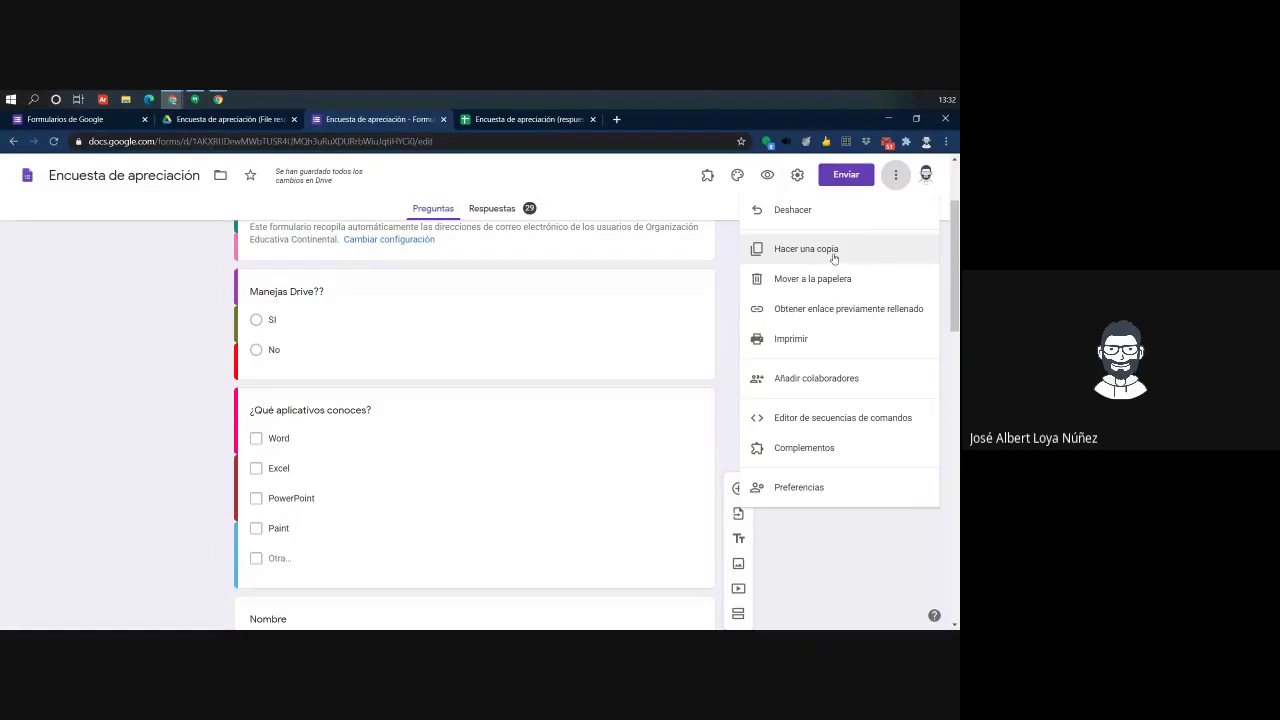
{"action": "left_click", "coordinate": [849, 349]}
{"action": "scroll", "coordinate": [521, 314], "scroll_direction": "up", "scroll_amount": 2}
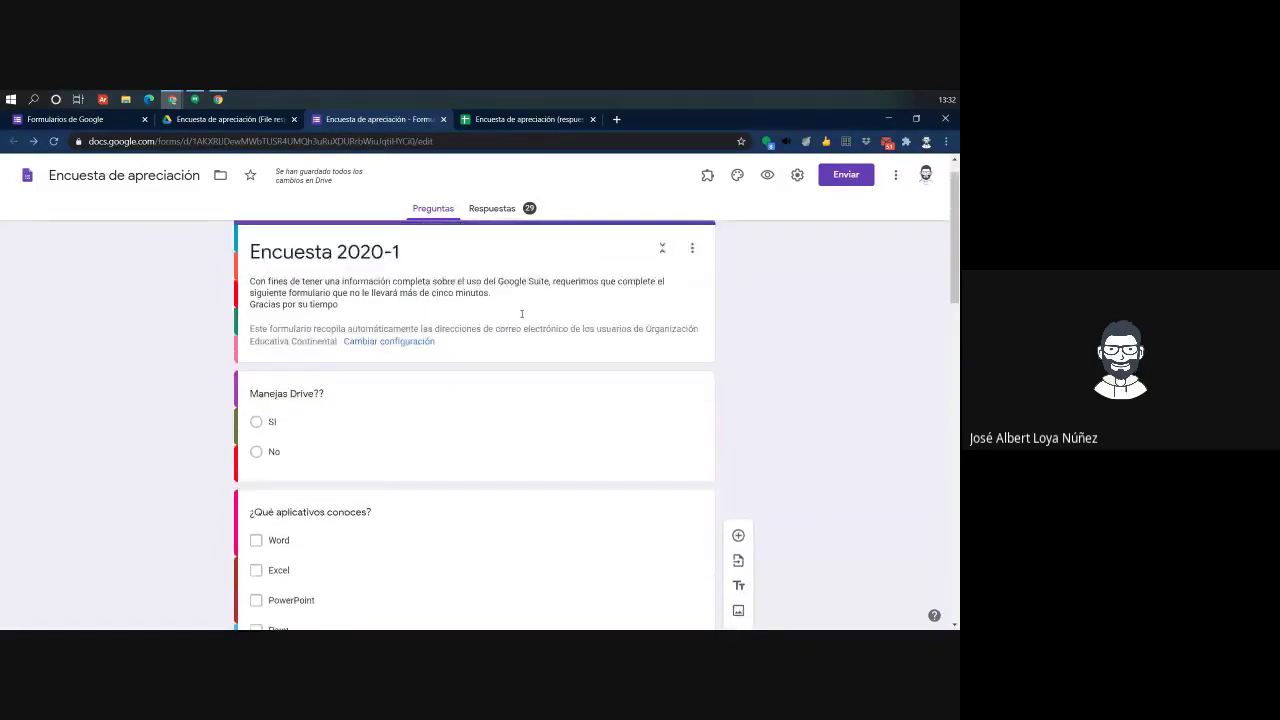
{"action": "left_click", "coordinate": [495, 209]}
{"action": "left_click", "coordinate": [431, 214]}
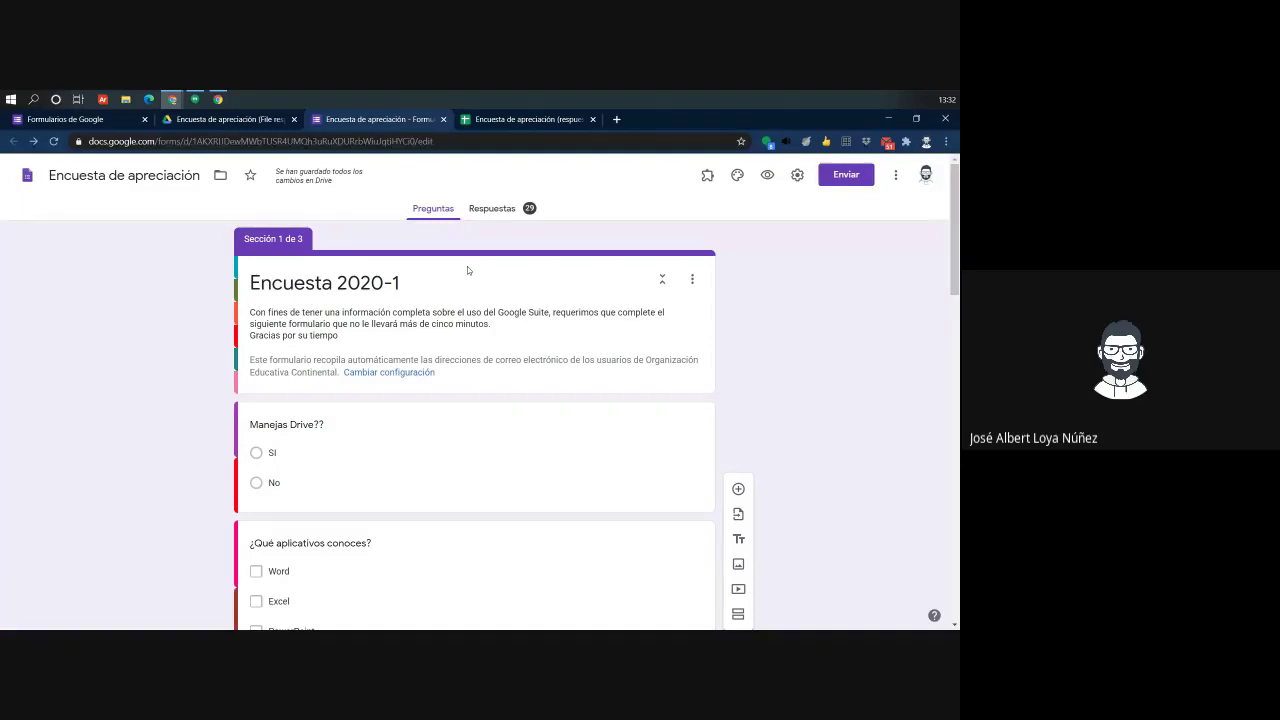
Open the form's configuration and review the General and Presentación settings
{"action": "left_click", "coordinate": [799, 179]}
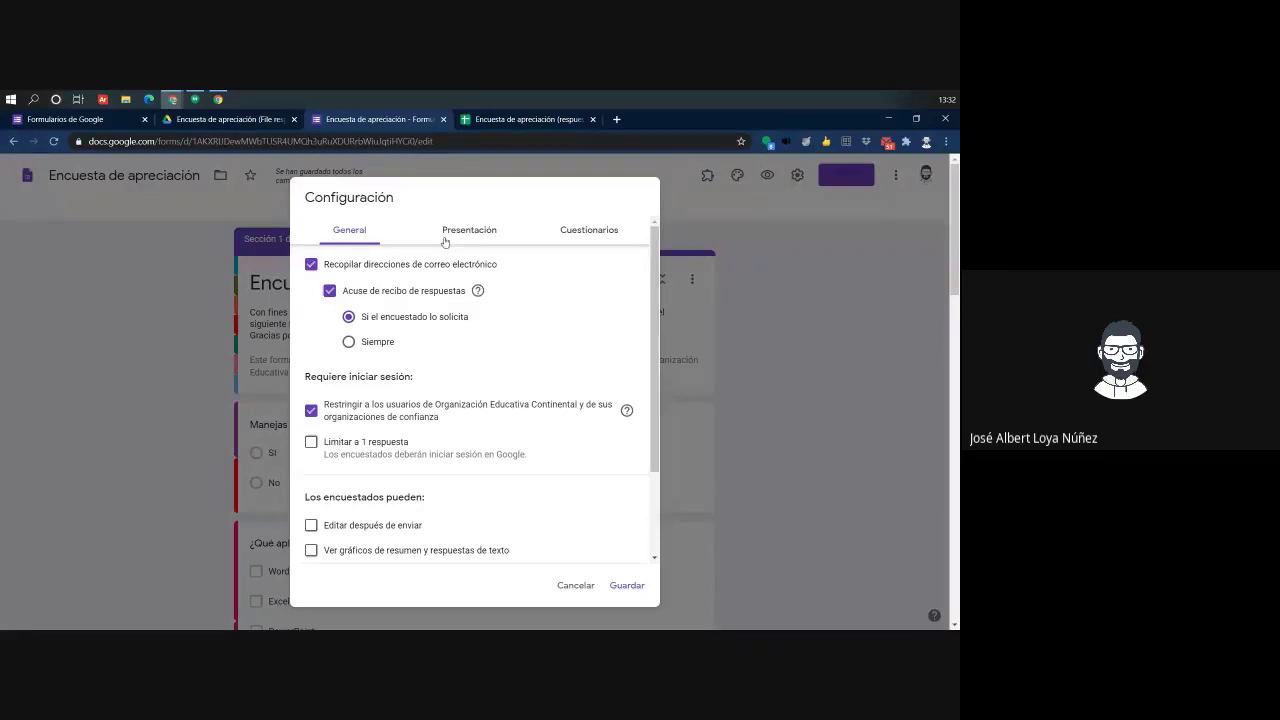
{"action": "left_click", "coordinate": [351, 237]}
{"action": "left_click", "coordinate": [462, 237]}
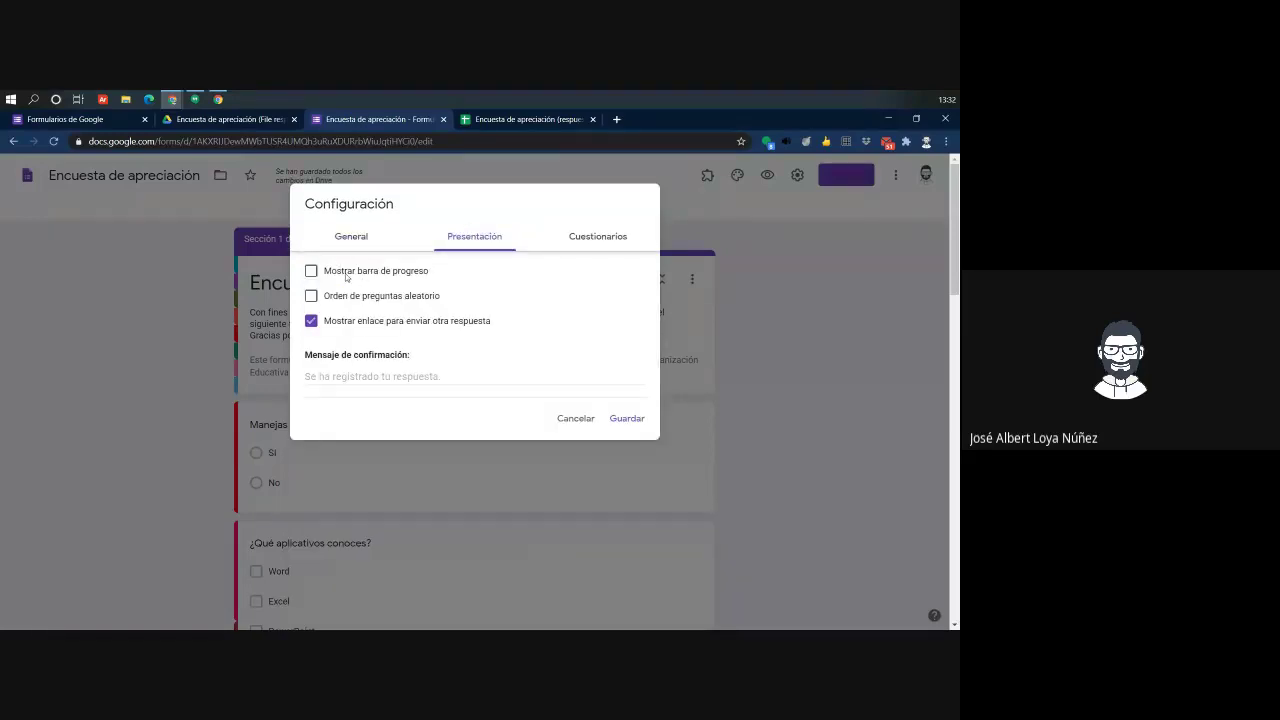
{"action": "scroll", "coordinate": [405, 285], "scroll_direction": "up", "scroll_amount": 1}
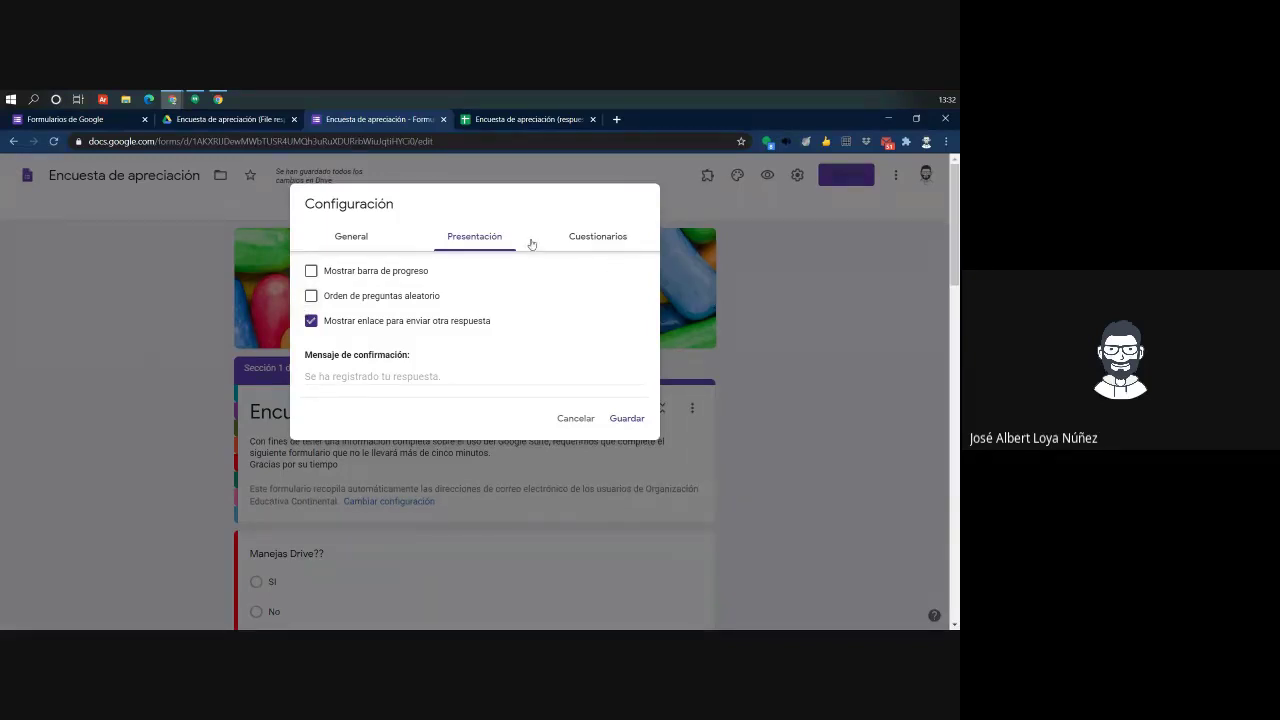
Enable Convertir en un cuestionario in the configuration and save the settings
{"action": "left_click", "coordinate": [590, 240]}
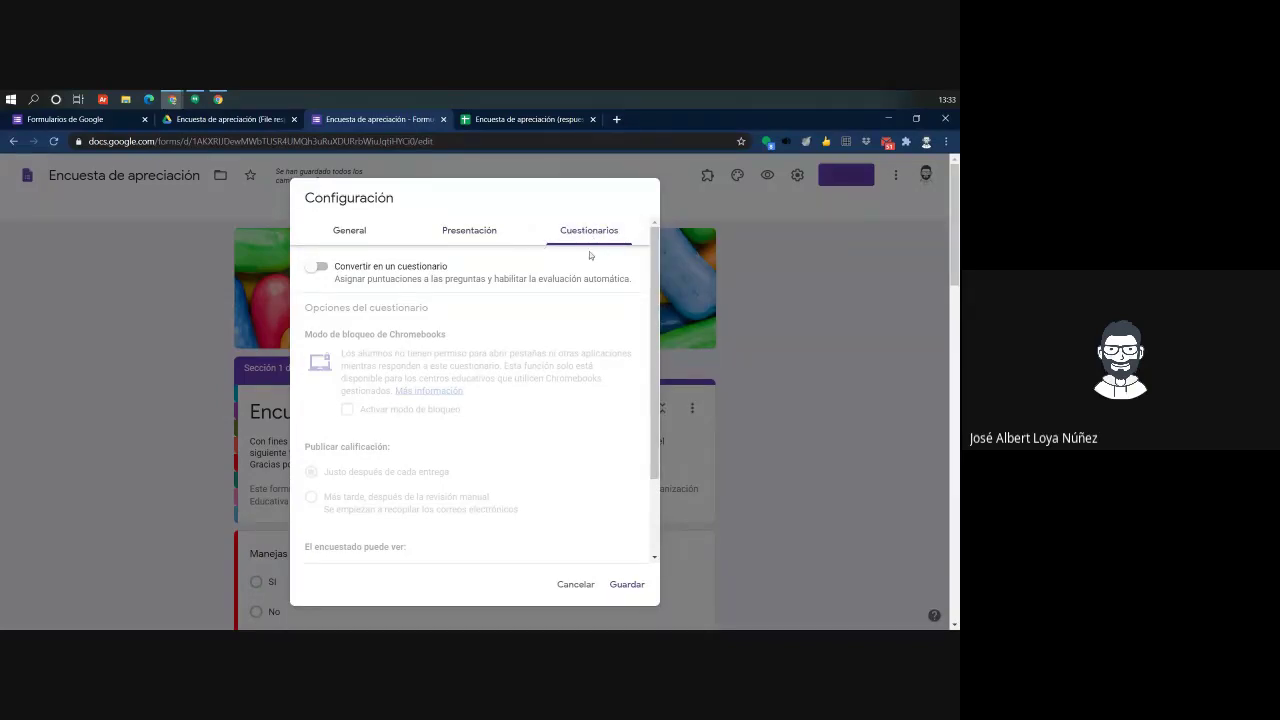
{"action": "left_click", "coordinate": [318, 266]}
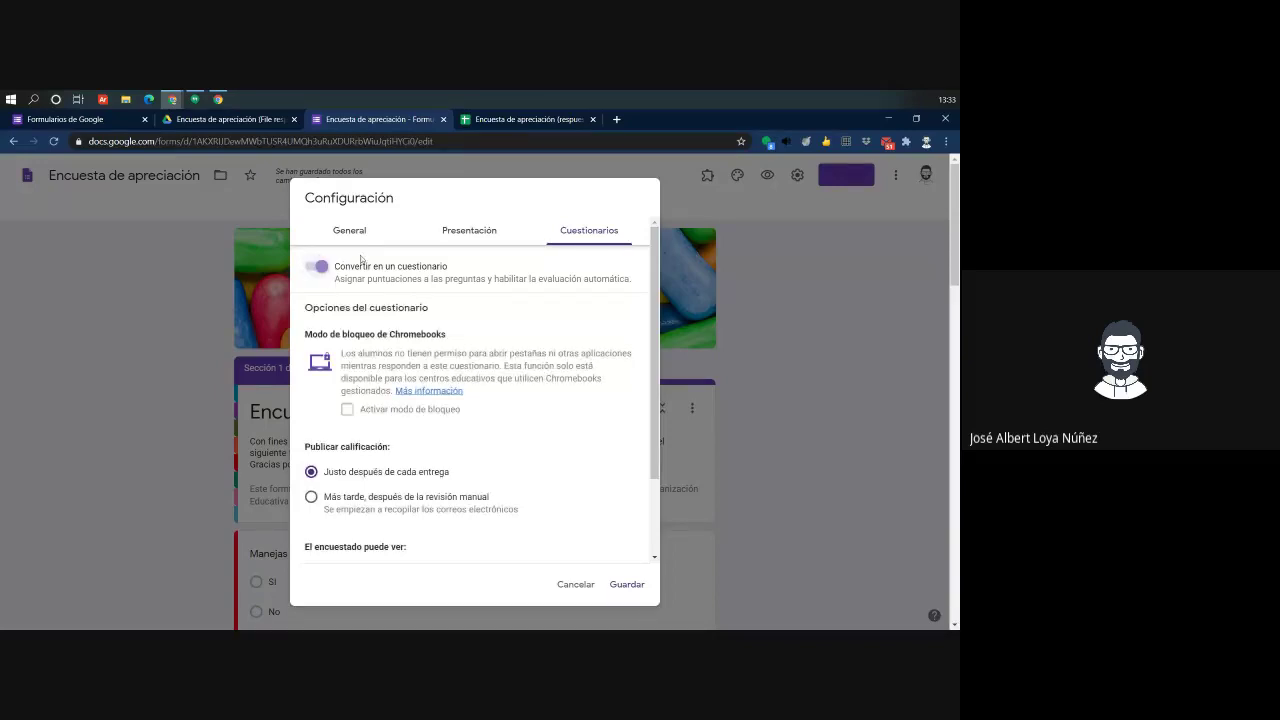
{"action": "left_click", "coordinate": [626, 585]}
{"action": "scroll", "coordinate": [777, 559], "scroll_direction": "down", "scroll_amount": 2}
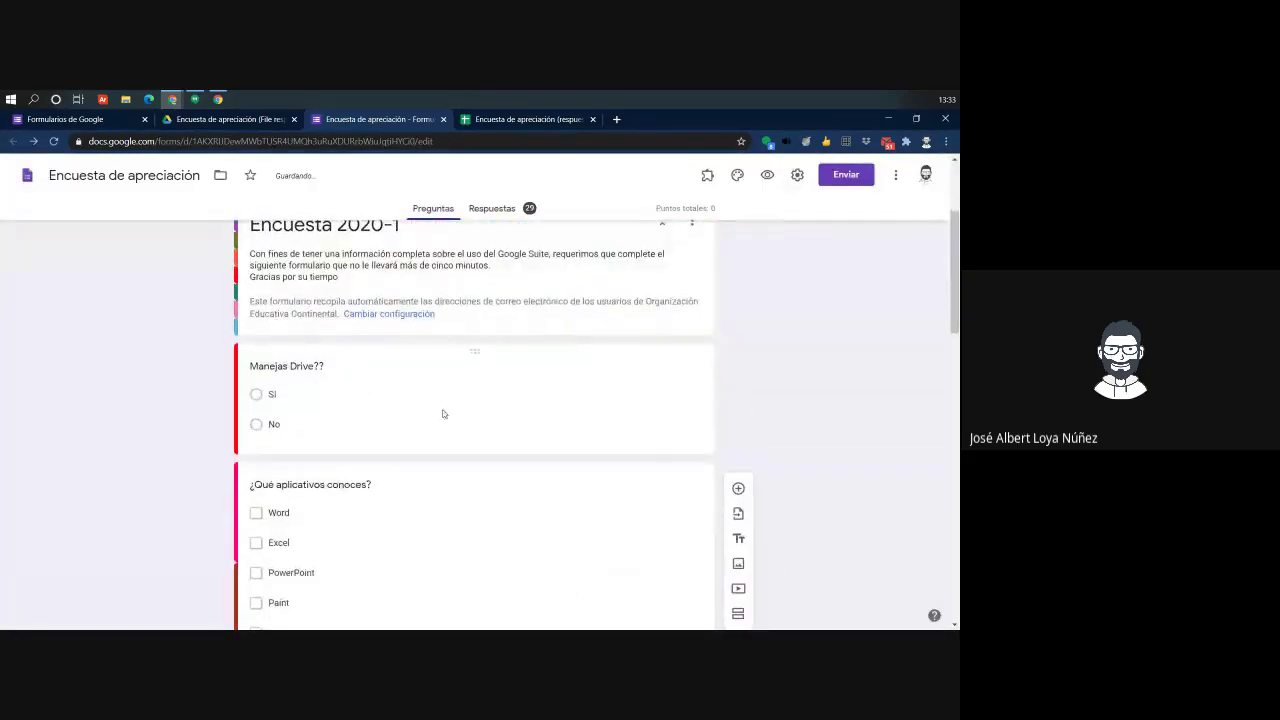
View the answer key and points setting of the Manejas Drive?? question, and close it without marking a correct answer
{"action": "left_click", "coordinate": [503, 414]}
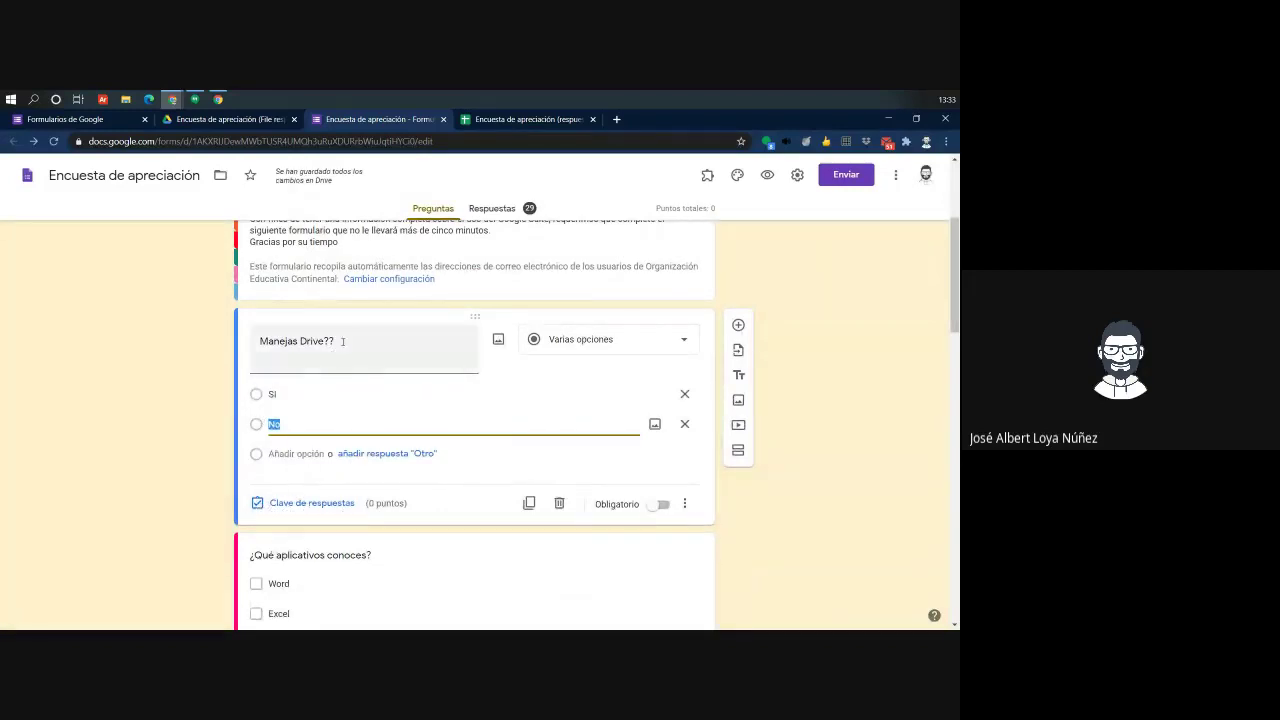
{"action": "left_click", "coordinate": [295, 503]}
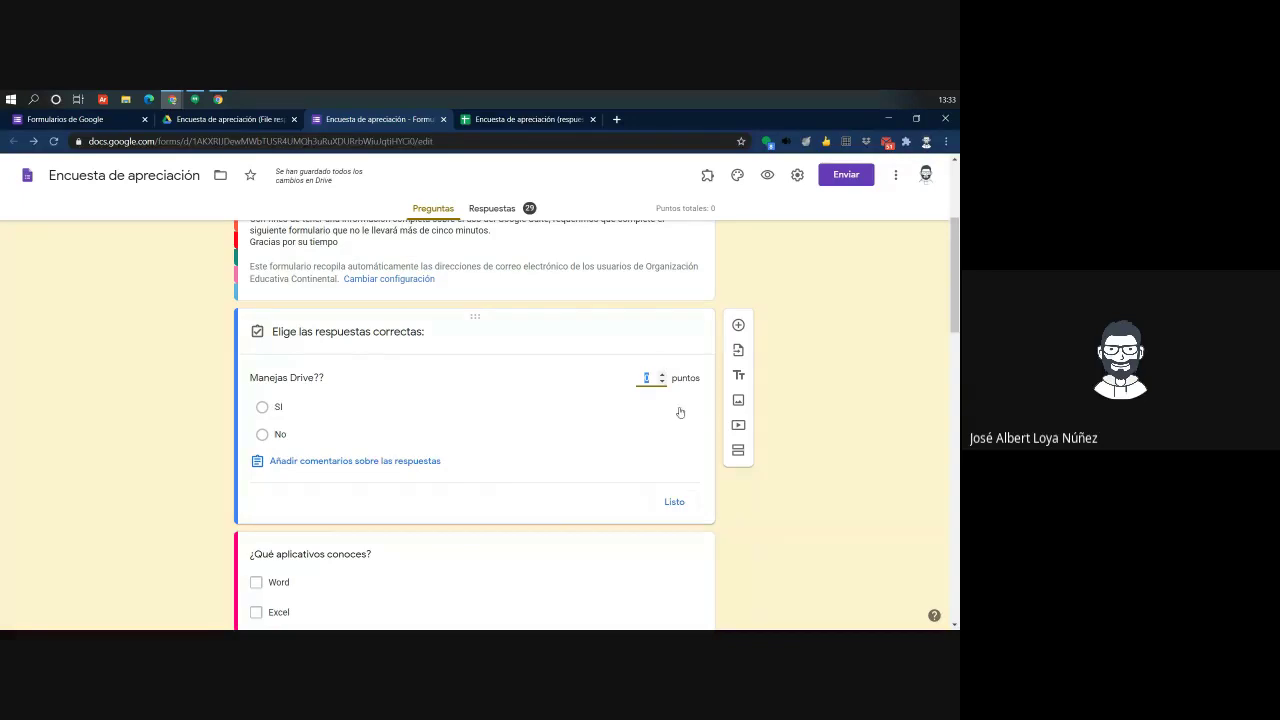
{"action": "left_click", "coordinate": [675, 502]}
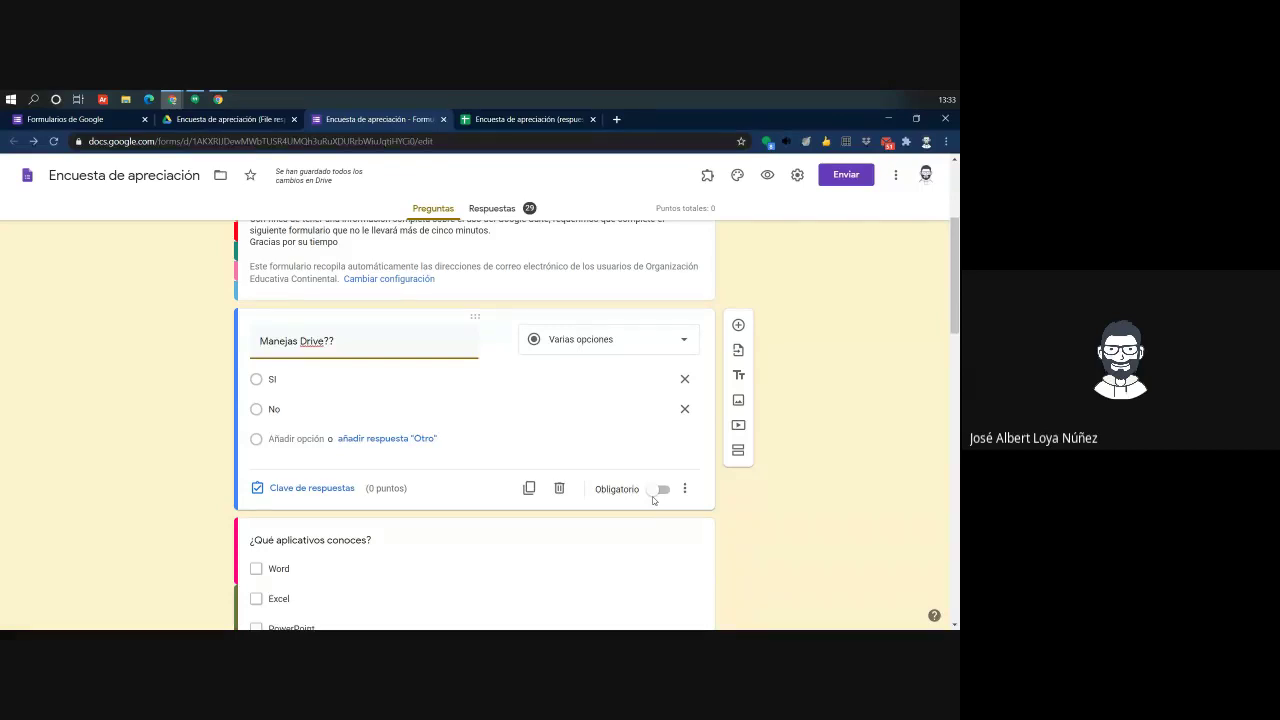
Disable Convertir en un cuestionario in the form's configuration and save the settings
{"action": "scroll", "coordinate": [852, 306], "scroll_direction": "up", "scroll_amount": 3}
{"action": "left_click", "coordinate": [797, 176]}
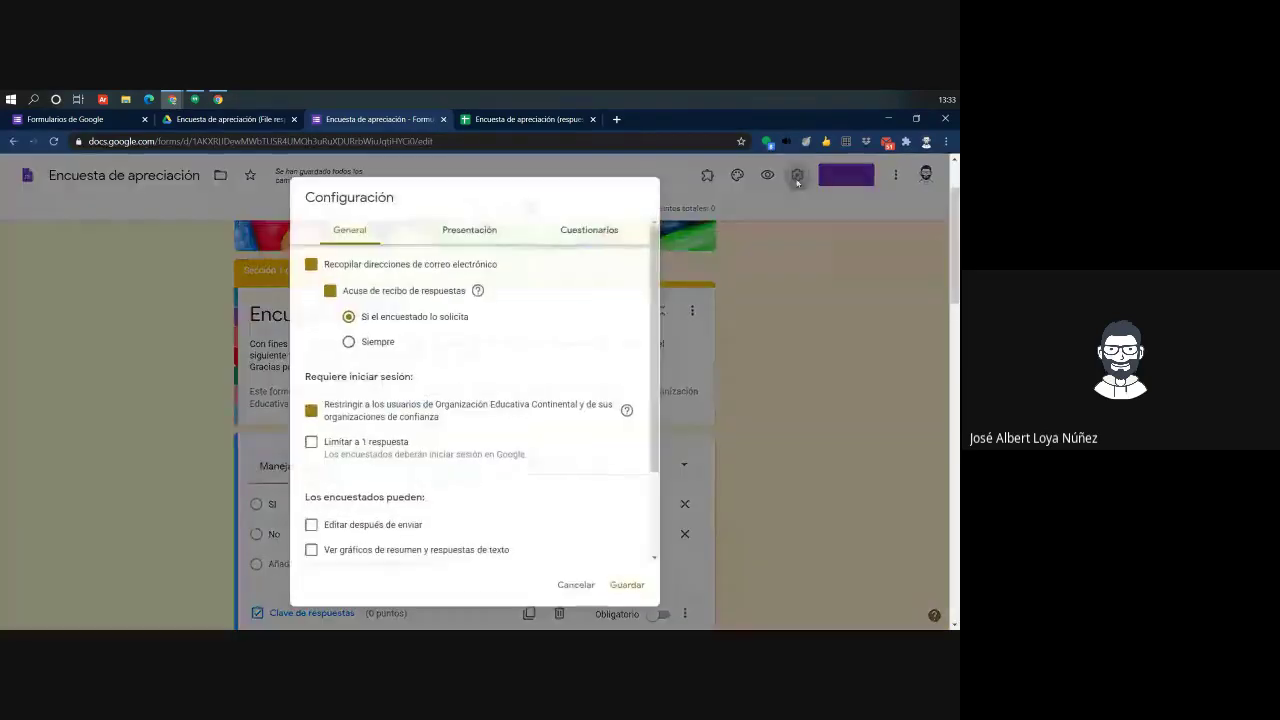
{"action": "left_click", "coordinate": [580, 236]}
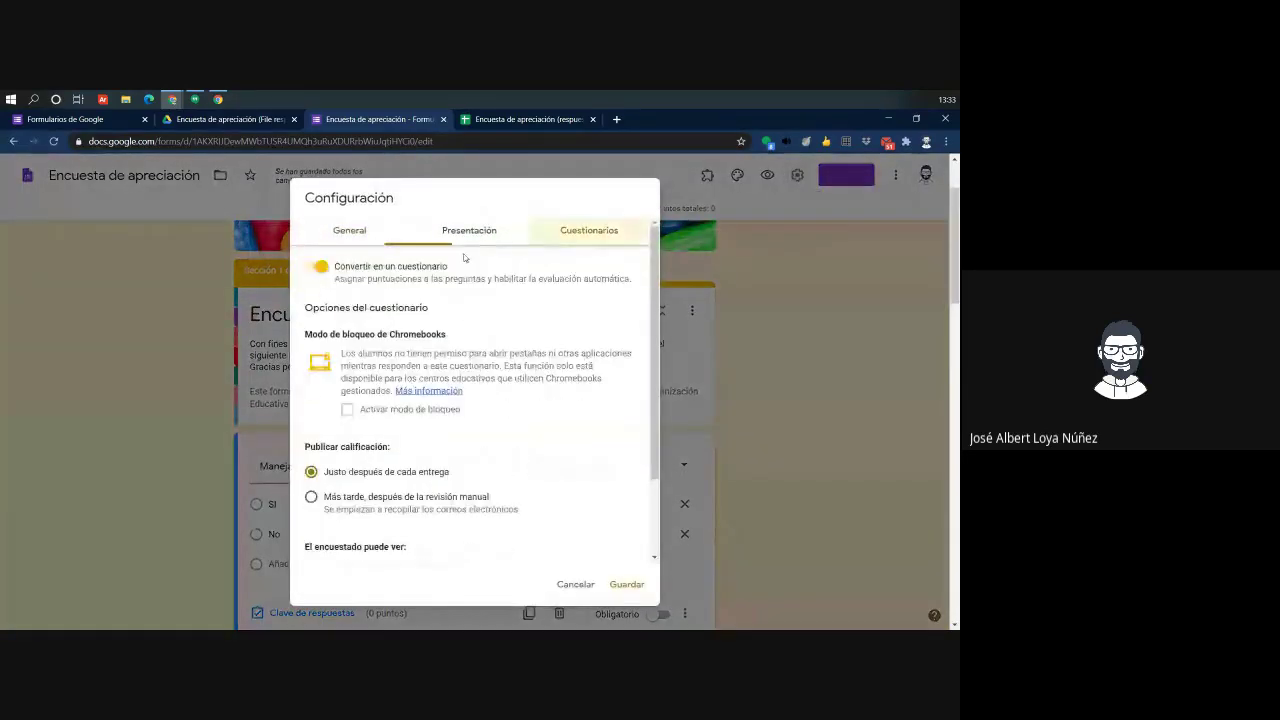
{"action": "left_click", "coordinate": [316, 268]}
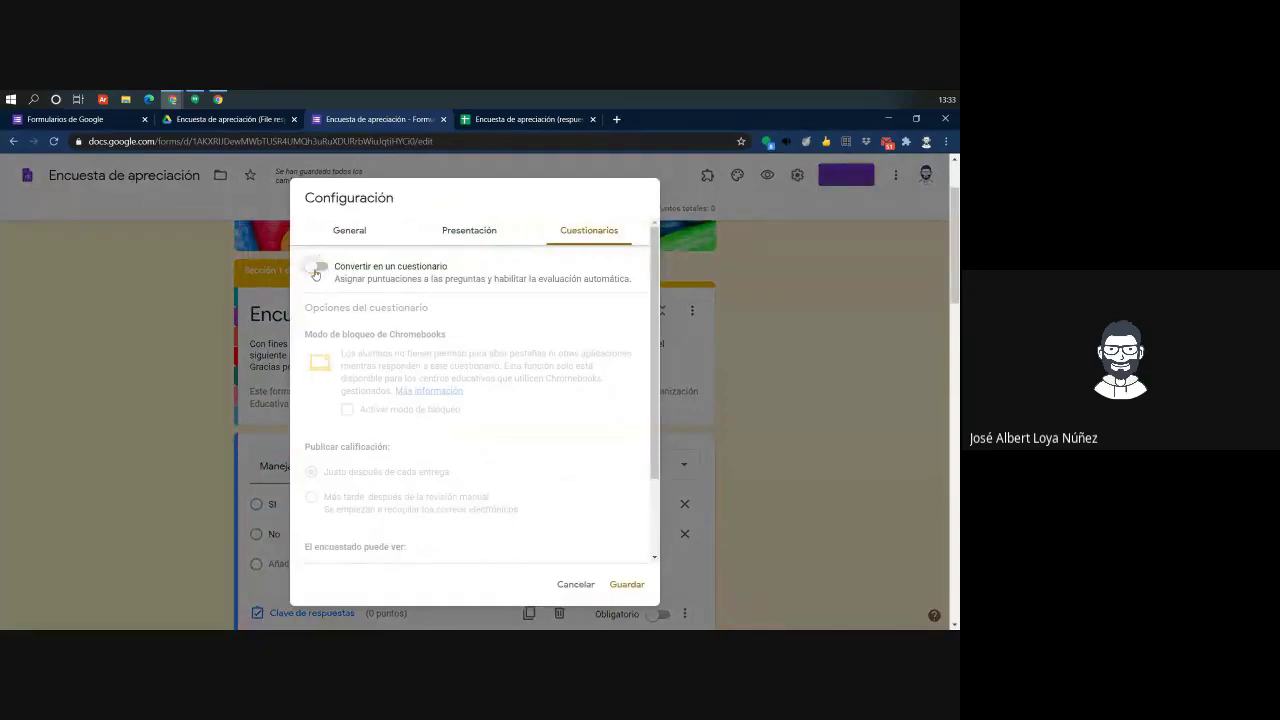
{"action": "left_click", "coordinate": [627, 584]}
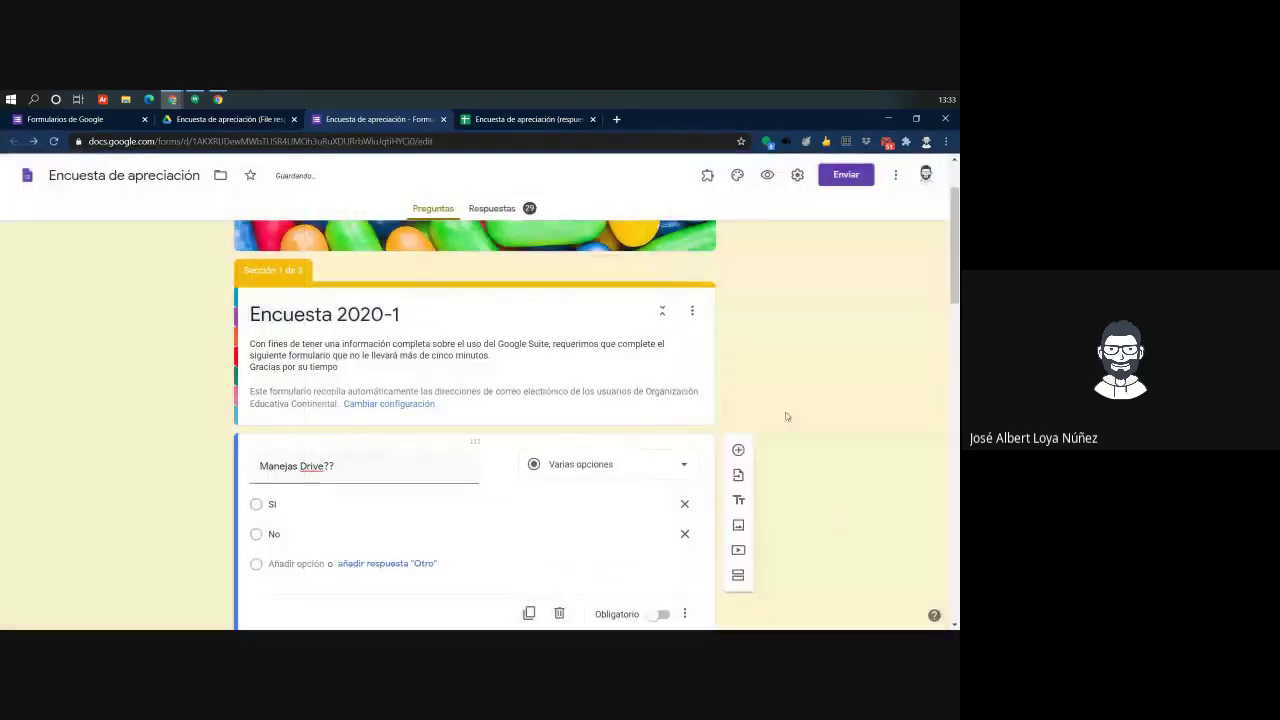
{"action": "scroll", "coordinate": [786, 416], "scroll_direction": "up", "scroll_amount": 1}
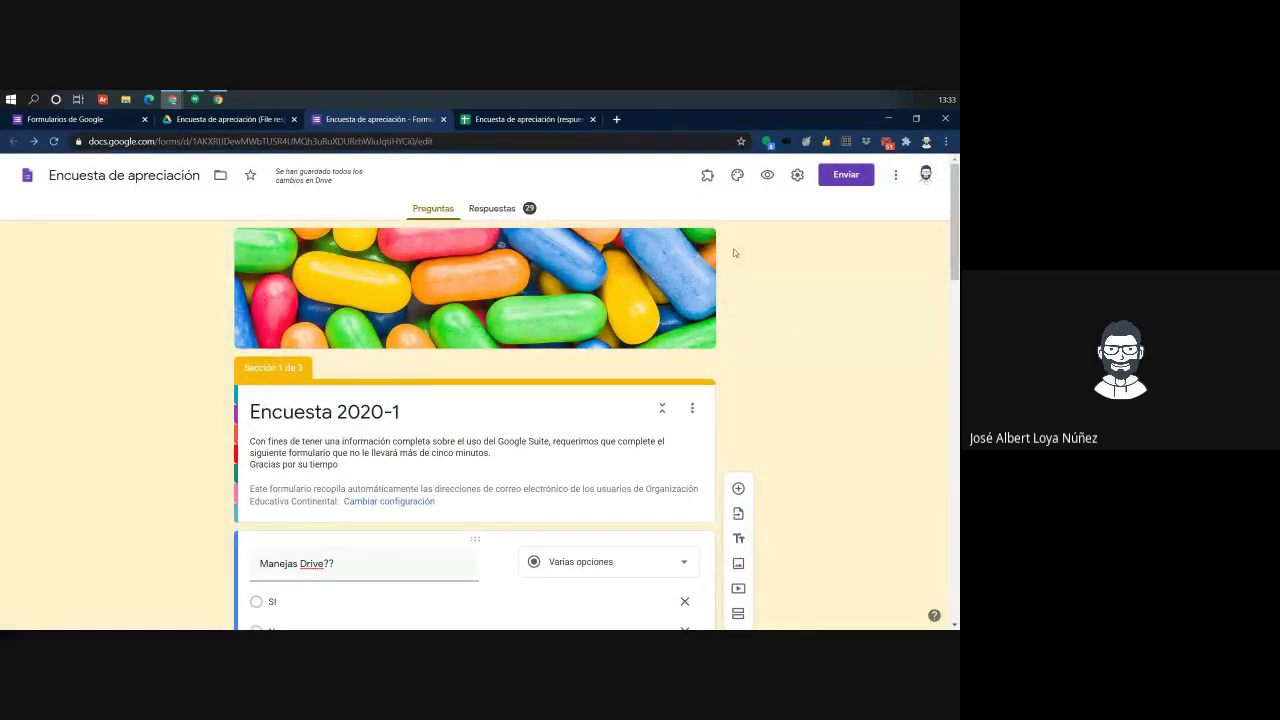
Review the theme options, including the available font styles, and close them without making a change
{"action": "left_click", "coordinate": [736, 178]}
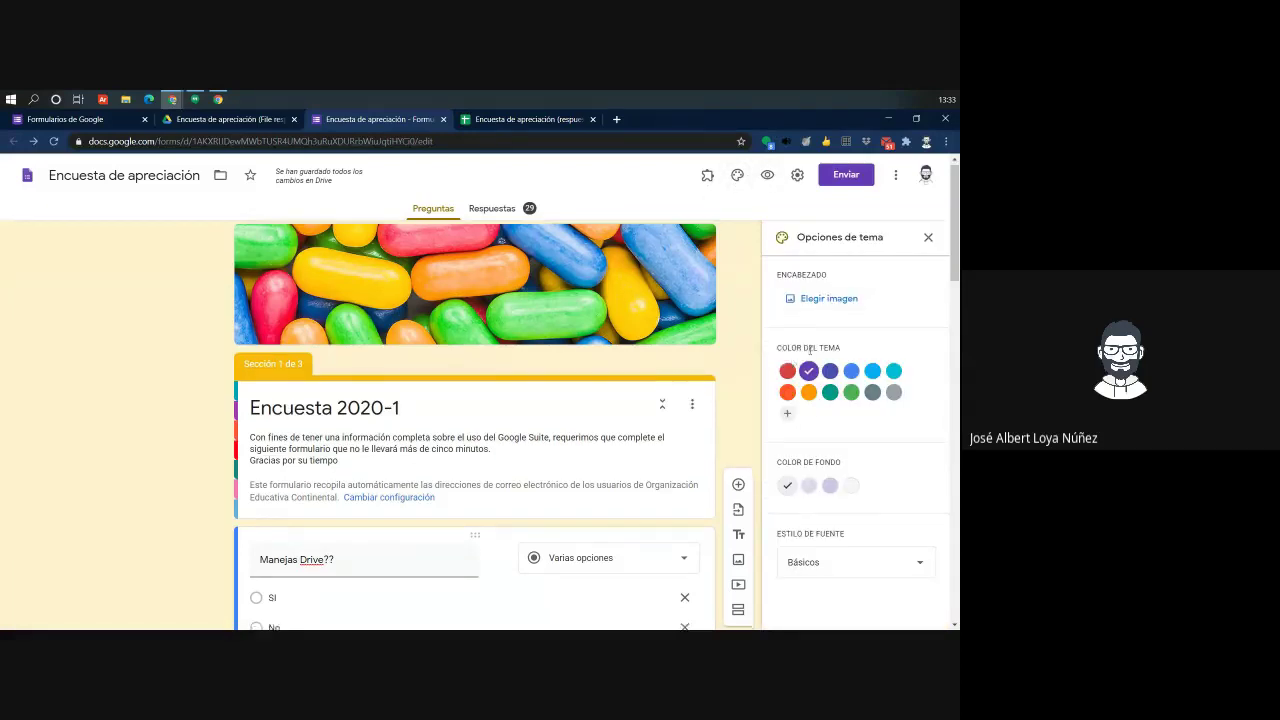
{"action": "scroll", "coordinate": [810, 355], "scroll_direction": "down", "scroll_amount": 2}
{"action": "left_click", "coordinate": [862, 564]}
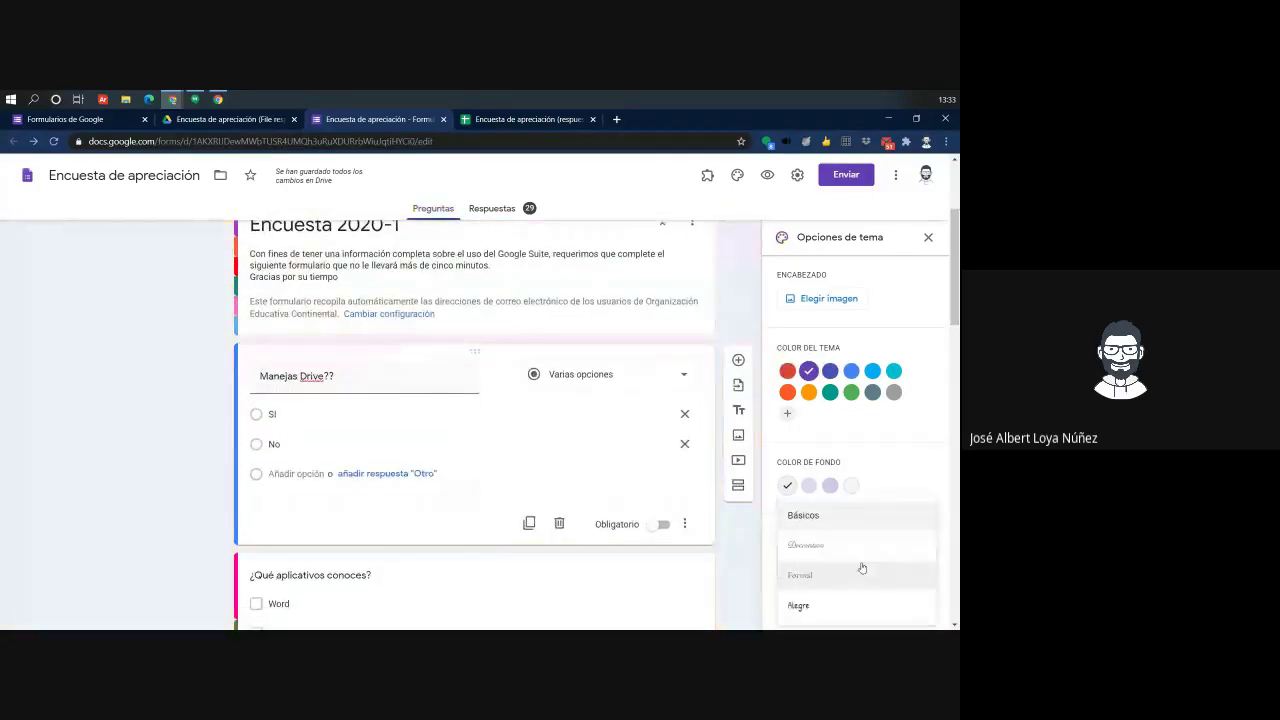
{"action": "left_click", "coordinate": [927, 239]}
{"action": "left_click", "coordinate": [927, 239]}
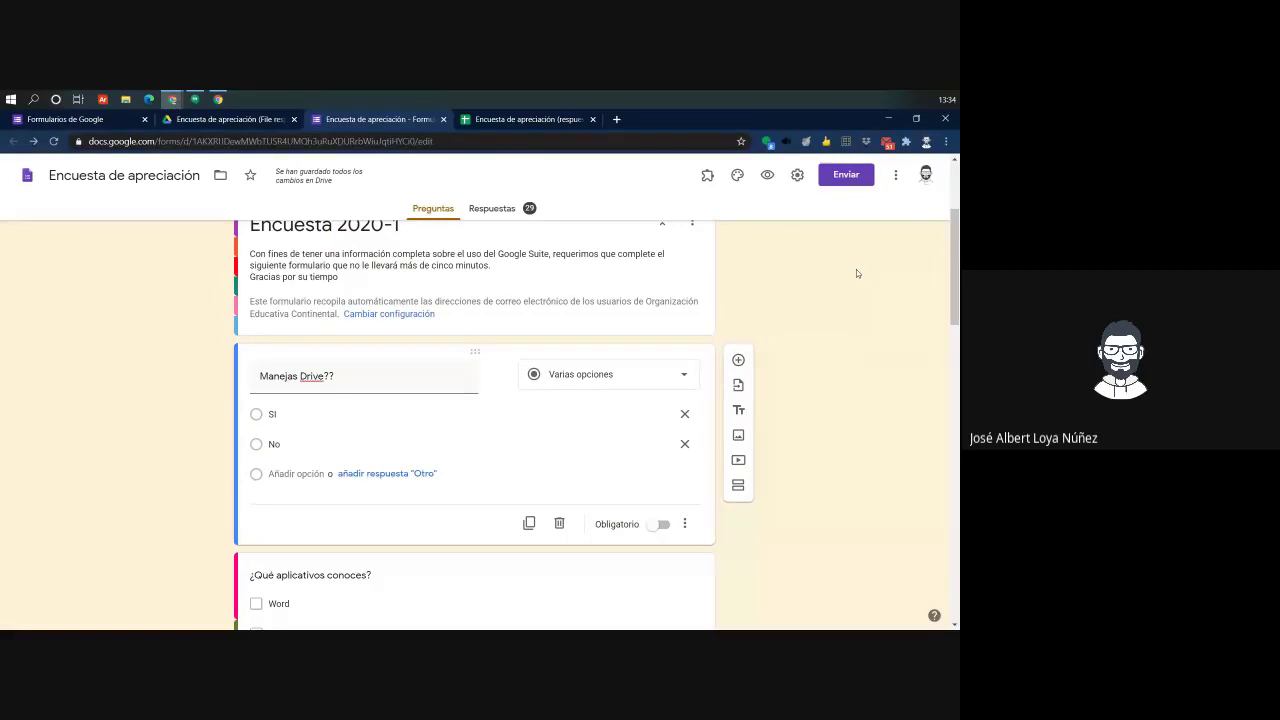
Examine the summary of the form's responses, including the response total and the list of users who have answered
{"action": "scroll", "coordinate": [480, 380], "scroll_direction": "up", "scroll_amount": 1}
{"action": "left_click", "coordinate": [492, 208]}
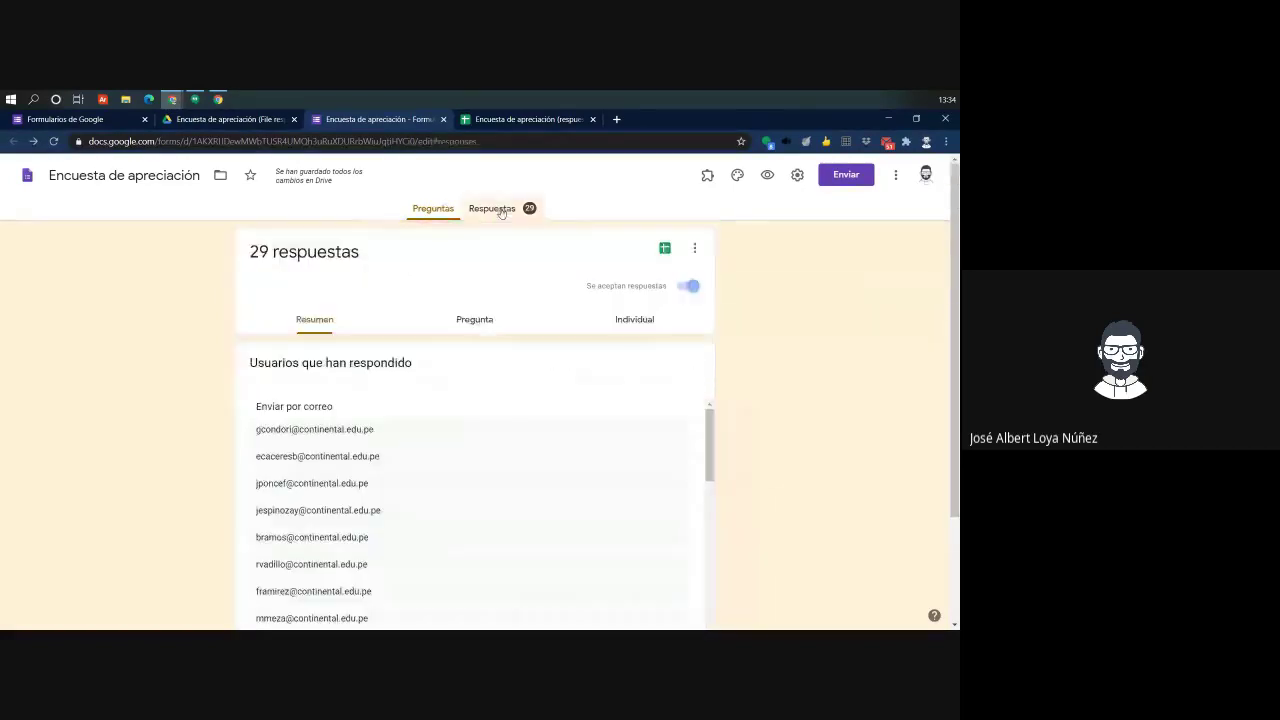
{"action": "scroll", "coordinate": [240, 429], "scroll_direction": "down", "scroll_amount": 2}
{"action": "scroll", "coordinate": [243, 434], "scroll_direction": "down", "scroll_amount": 2}
{"action": "scroll", "coordinate": [240, 430], "scroll_direction": "up", "scroll_amount": 2}
{"action": "scroll", "coordinate": [212, 421], "scroll_direction": "up", "scroll_amount": 2}
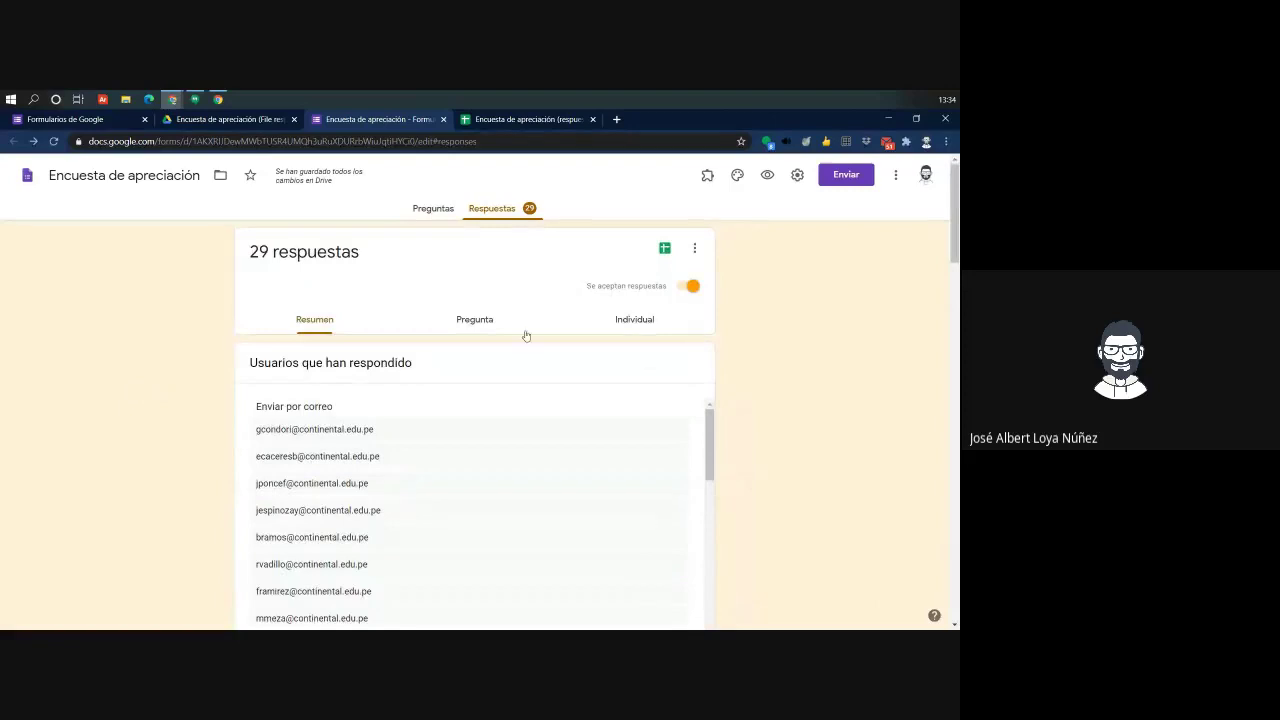
{"action": "left_click_drag", "start_coordinate": [248, 250], "coordinate": [419, 266]}
{"action": "left_click_drag", "start_coordinate": [340, 252], "coordinate": [602, 291]}
Stop the form from accepting responses, and turn response acceptance back on
{"action": "left_click", "coordinate": [602, 290]}
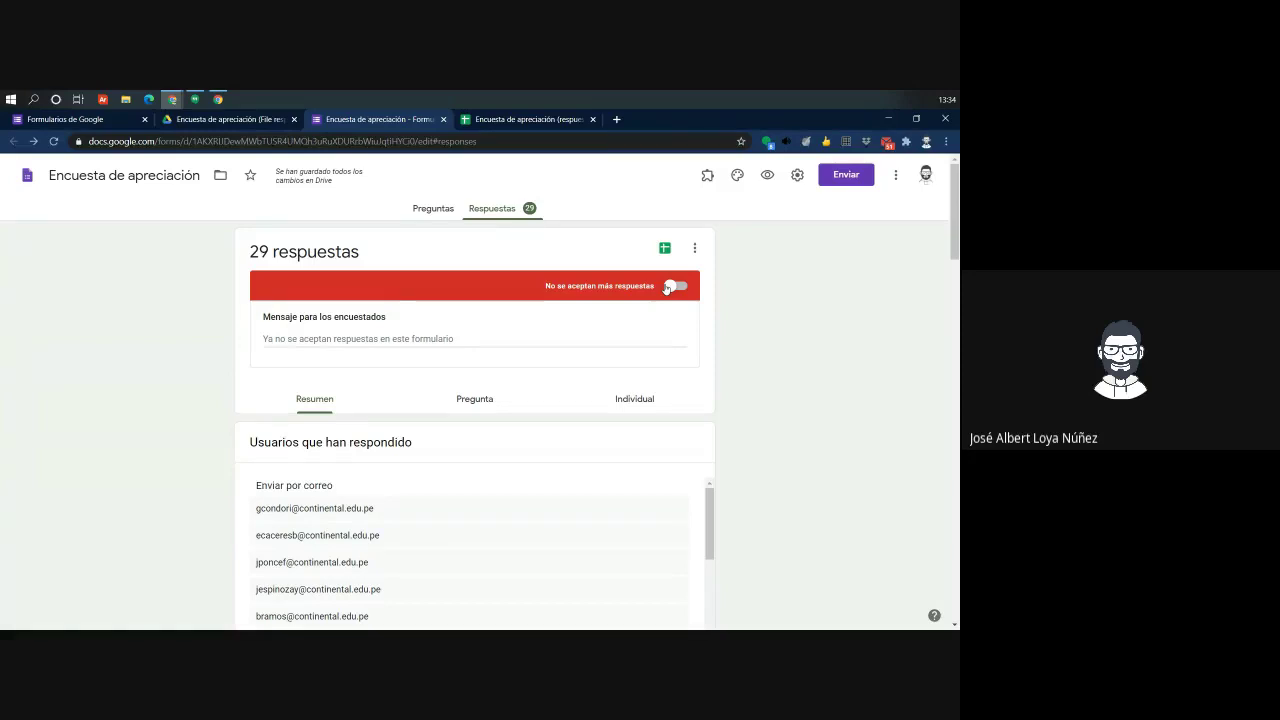
{"action": "scroll", "coordinate": [702, 444], "scroll_direction": "down", "scroll_amount": 6}
{"action": "scroll", "coordinate": [702, 444], "scroll_direction": "up", "scroll_amount": 6}
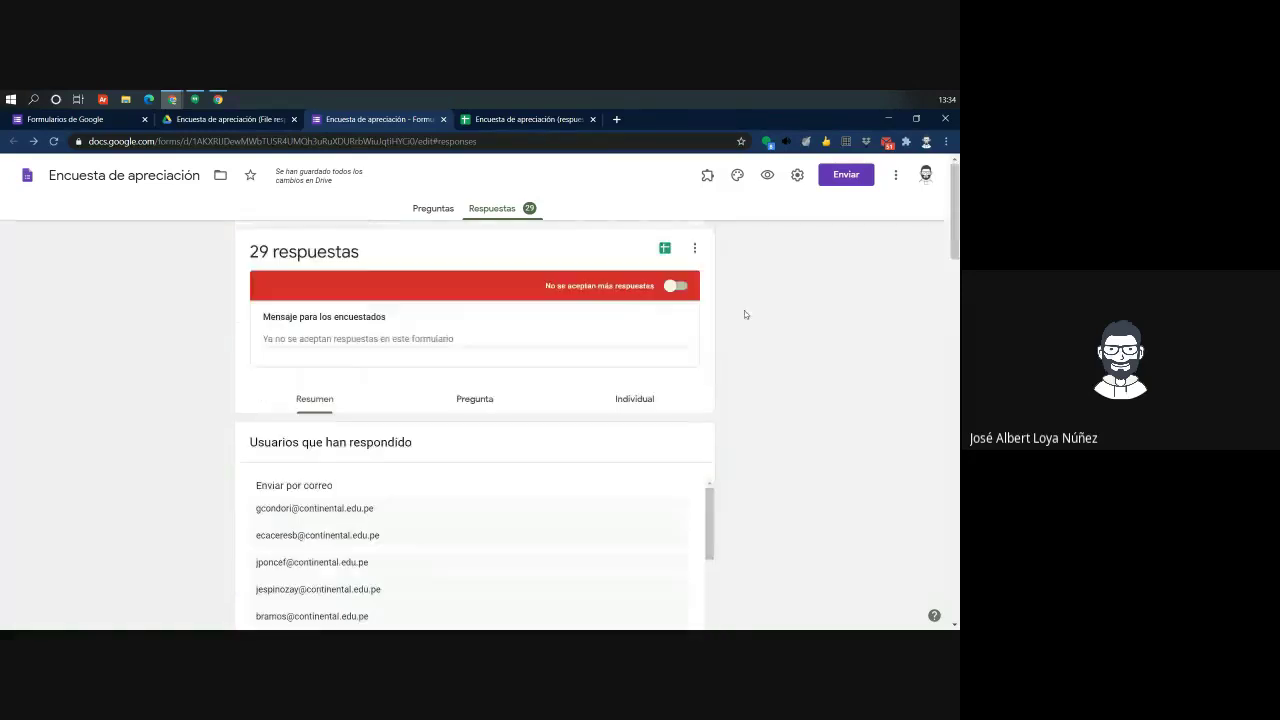
{"action": "left_click", "coordinate": [693, 287]}
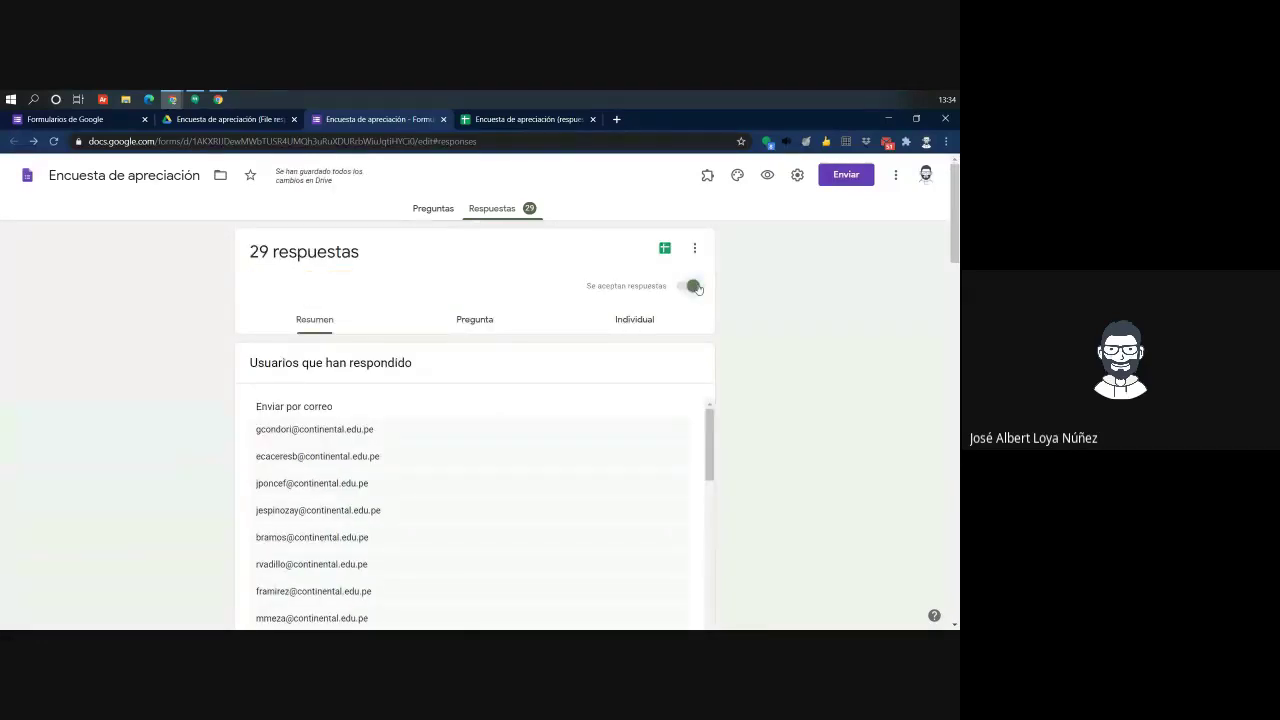
Switch to the responses spreadsheet, select the range A1:G30 and look through its records
{"action": "left_click", "coordinate": [507, 121]}
{"action": "left_click_drag", "start_coordinate": [75, 479], "coordinate": [666, 256]}
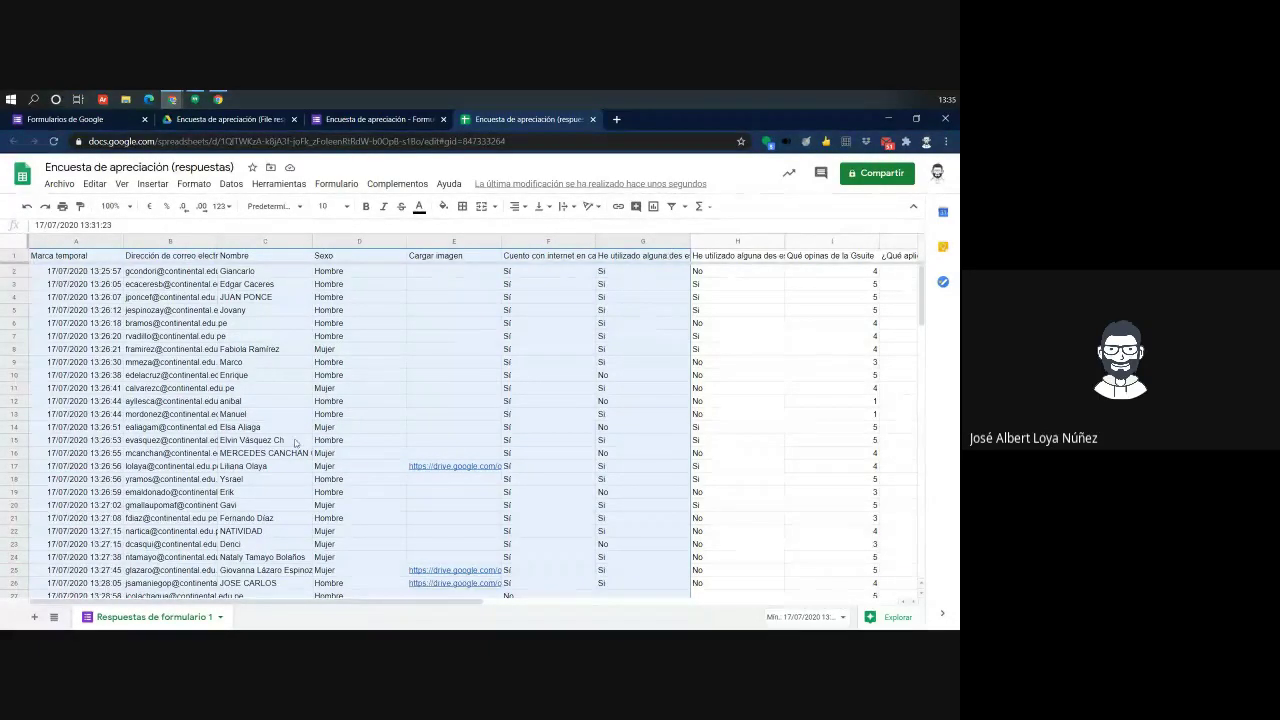
{"action": "scroll", "coordinate": [228, 388], "scroll_direction": "down", "scroll_amount": 5}
{"action": "scroll", "coordinate": [228, 388], "scroll_direction": "up", "scroll_amount": 5}
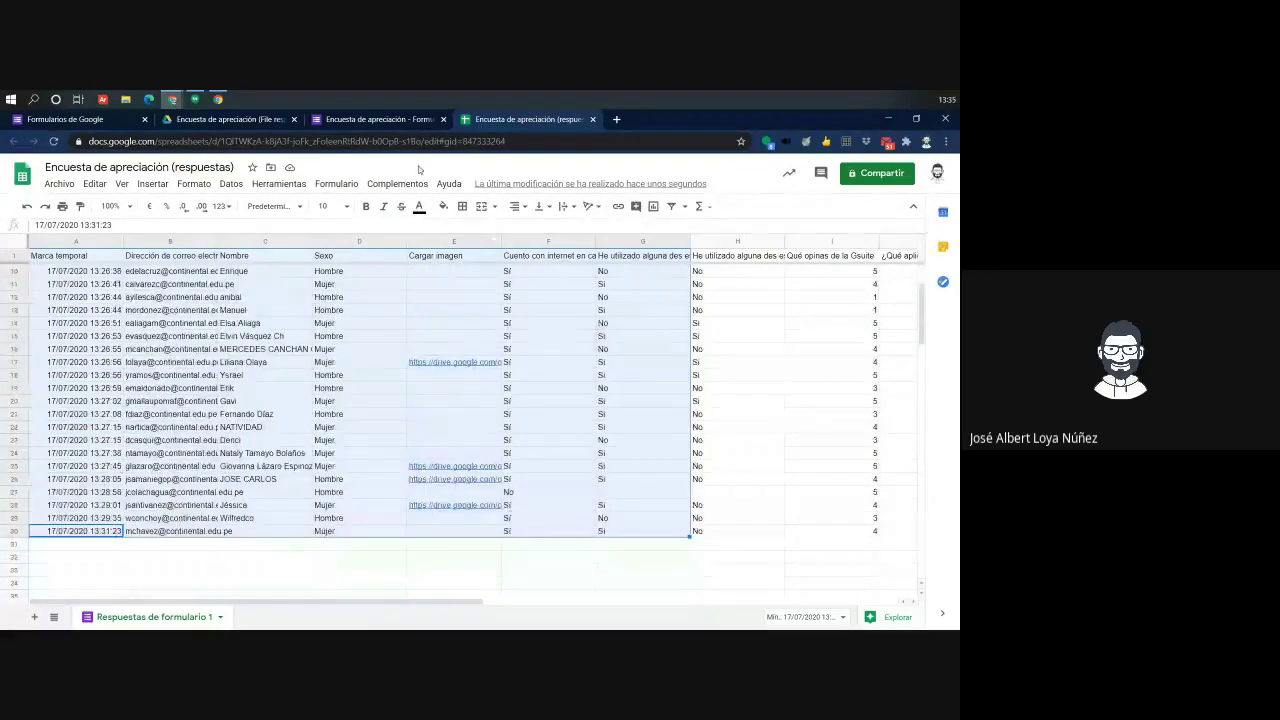
Return to the form's questions and look through them as far as the Internet section
{"action": "left_click", "coordinate": [375, 119]}
{"action": "left_click", "coordinate": [438, 209]}
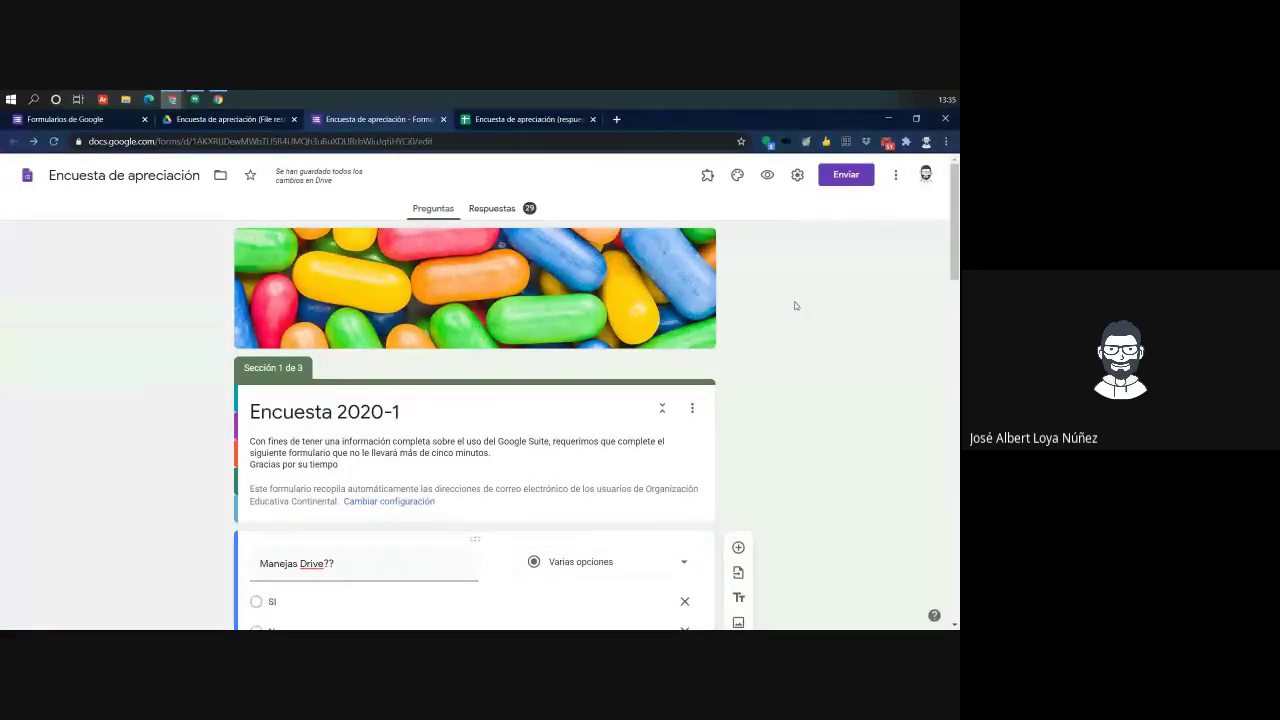
{"action": "scroll", "coordinate": [480, 420], "scroll_direction": "down", "scroll_amount": 7}
{"action": "scroll", "coordinate": [392, 476], "scroll_direction": "down", "scroll_amount": 4}
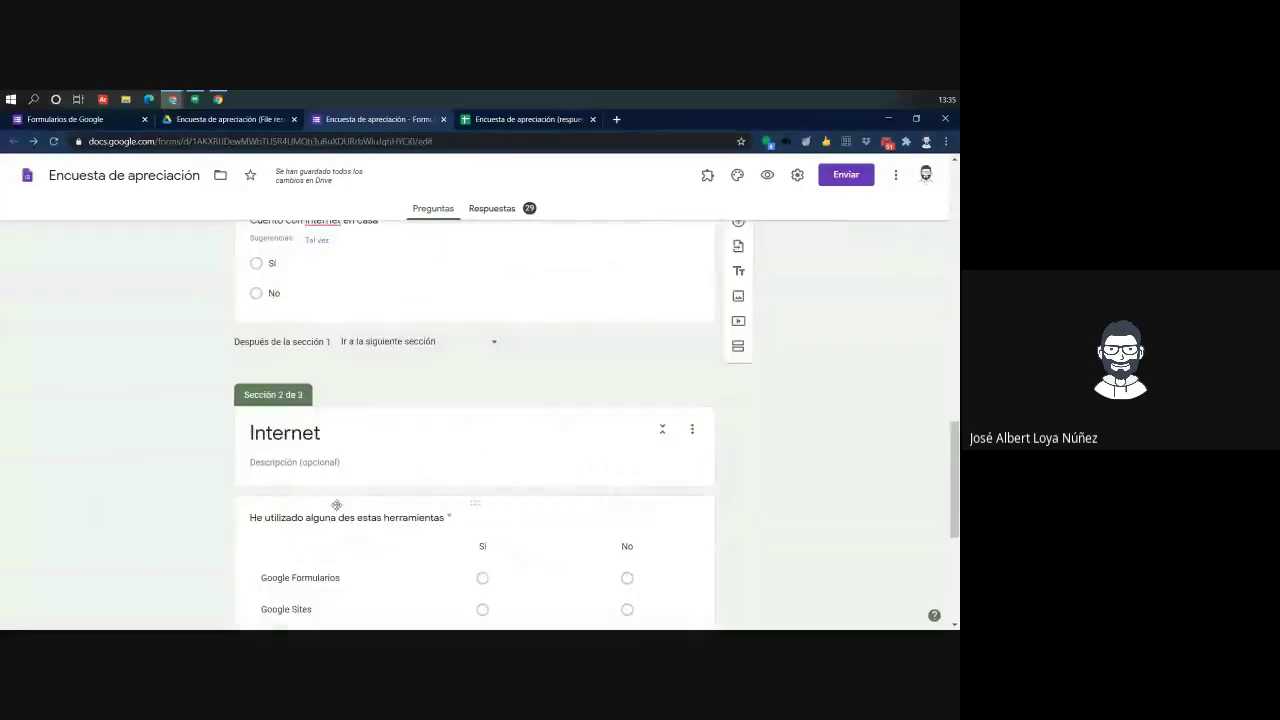
{"action": "scroll", "coordinate": [369, 491], "scroll_direction": "up", "scroll_amount": 11}
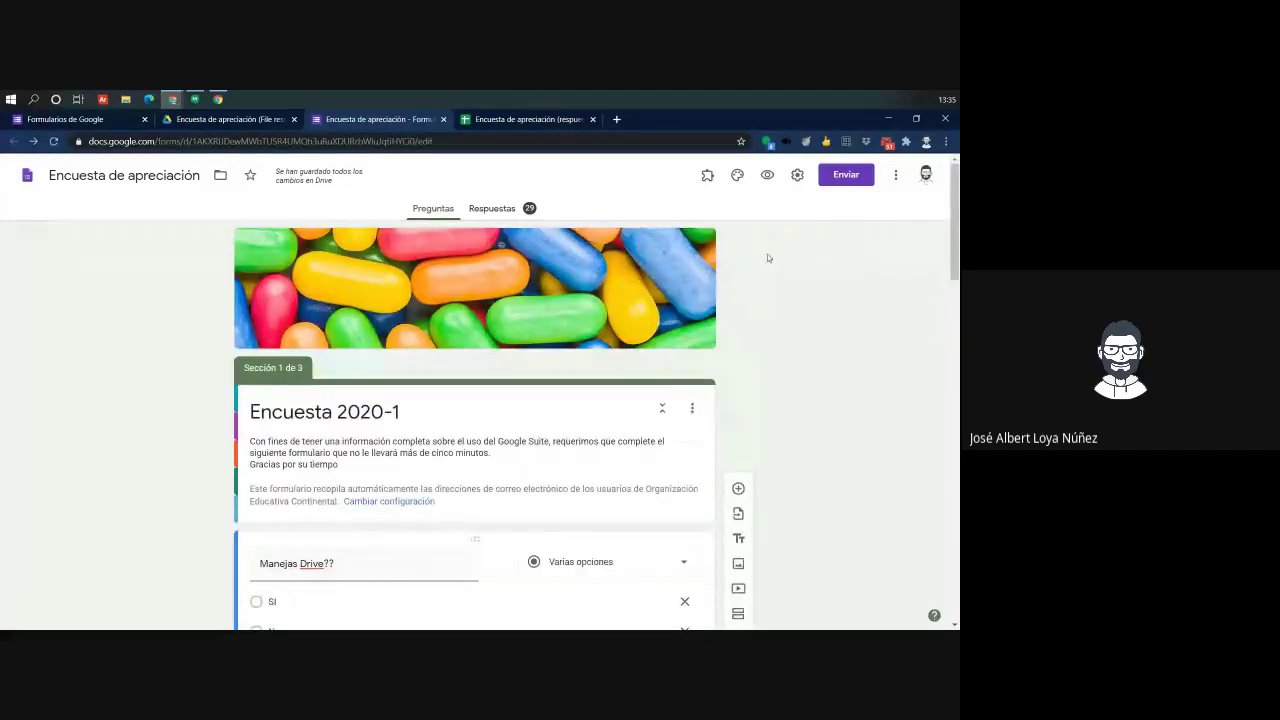
Convert the survey into a quiz, keeping grades released right after each submission, and save the configuration
{"action": "left_click", "coordinate": [797, 180]}
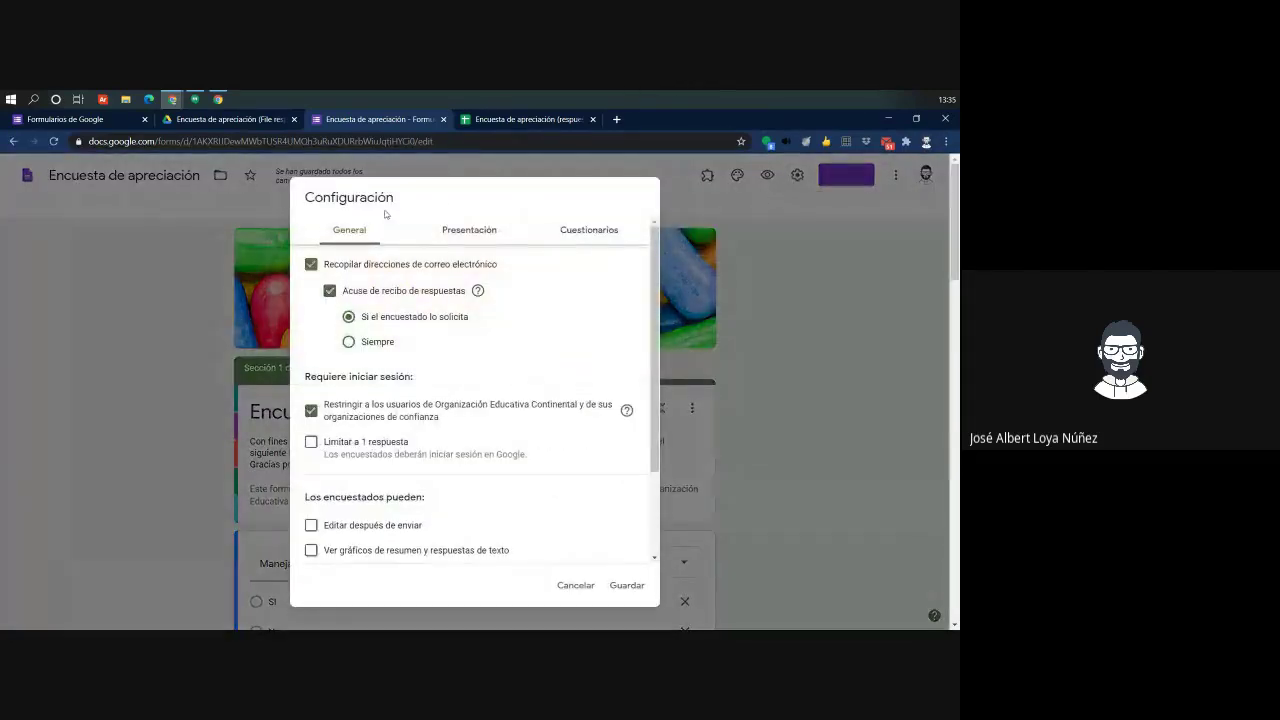
{"action": "left_click", "coordinate": [581, 231]}
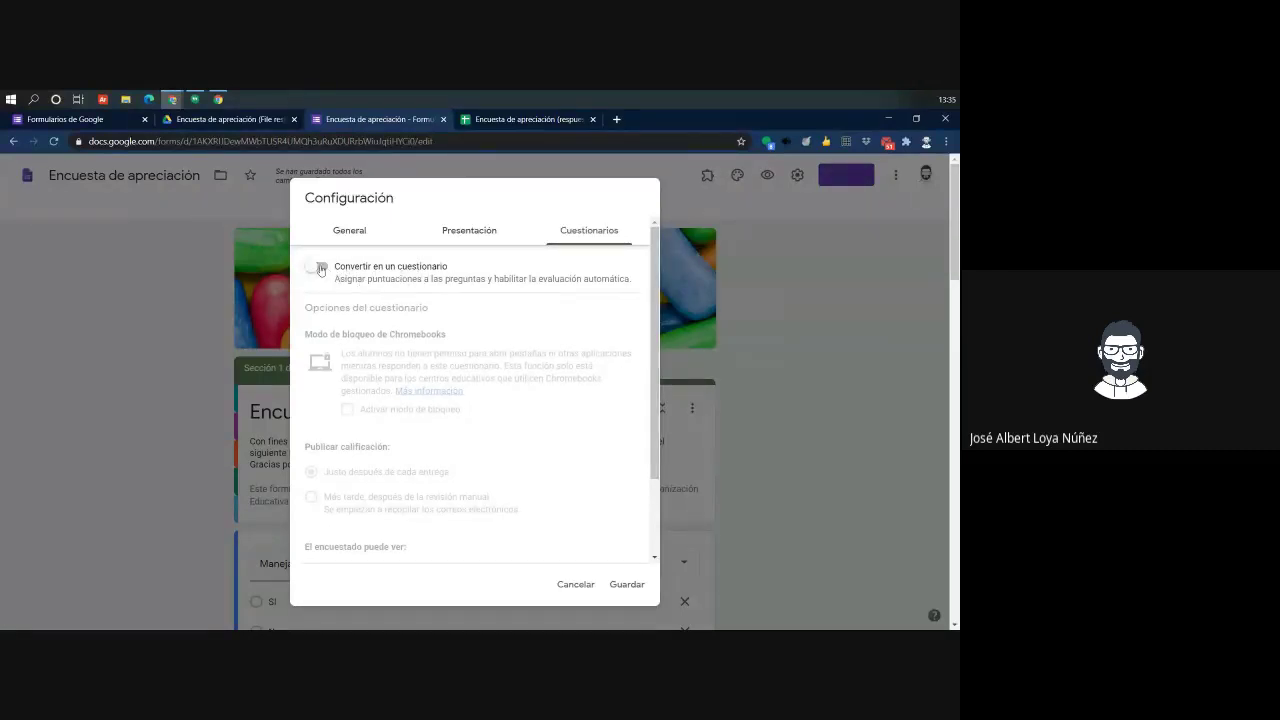
{"action": "left_click", "coordinate": [321, 268]}
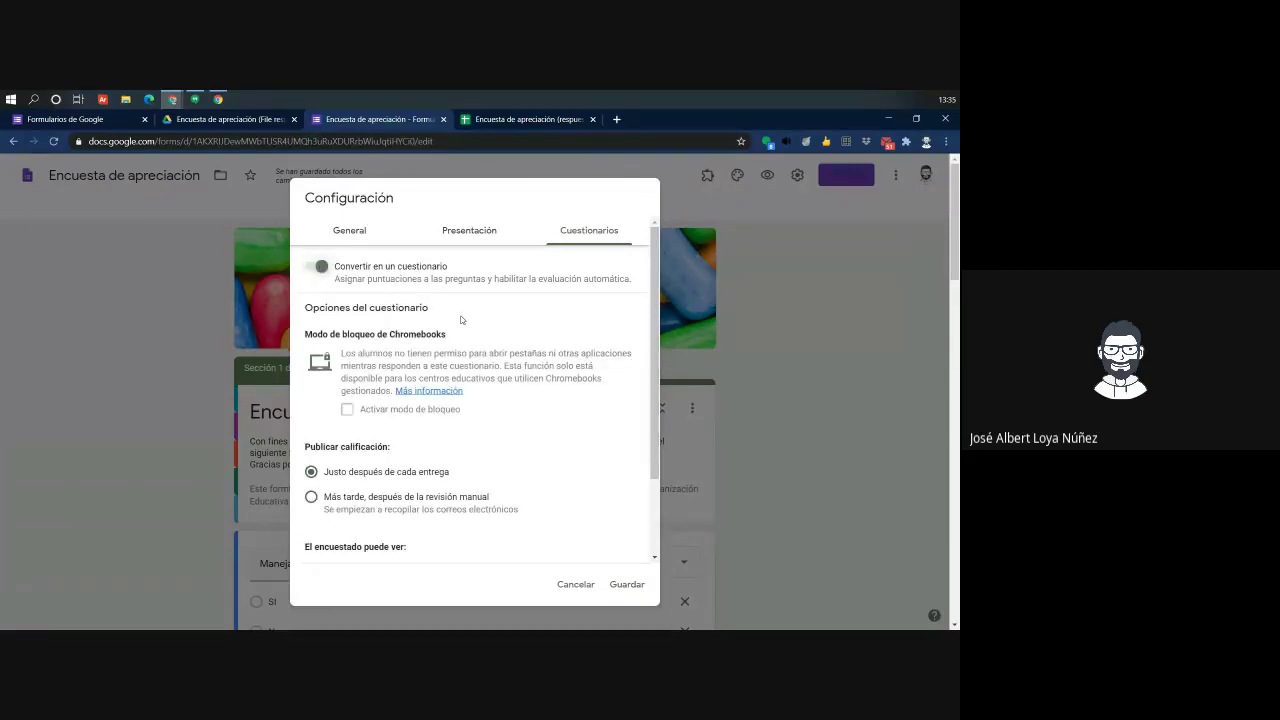
{"action": "left_click", "coordinate": [623, 590]}
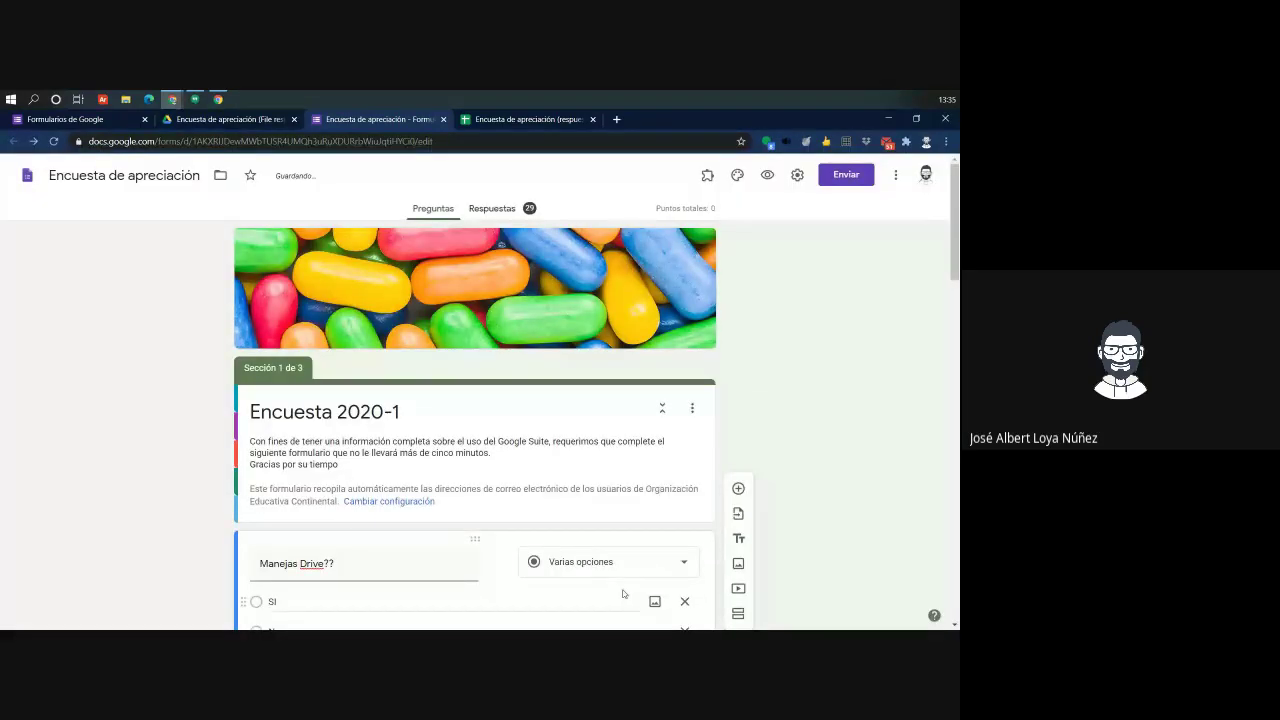
In the answer key of the "Manejas Drive??" question, mark SI as correct, assign 5 points, and check the form's total points
{"action": "scroll", "coordinate": [622, 594], "scroll_direction": "down", "scroll_amount": 2}
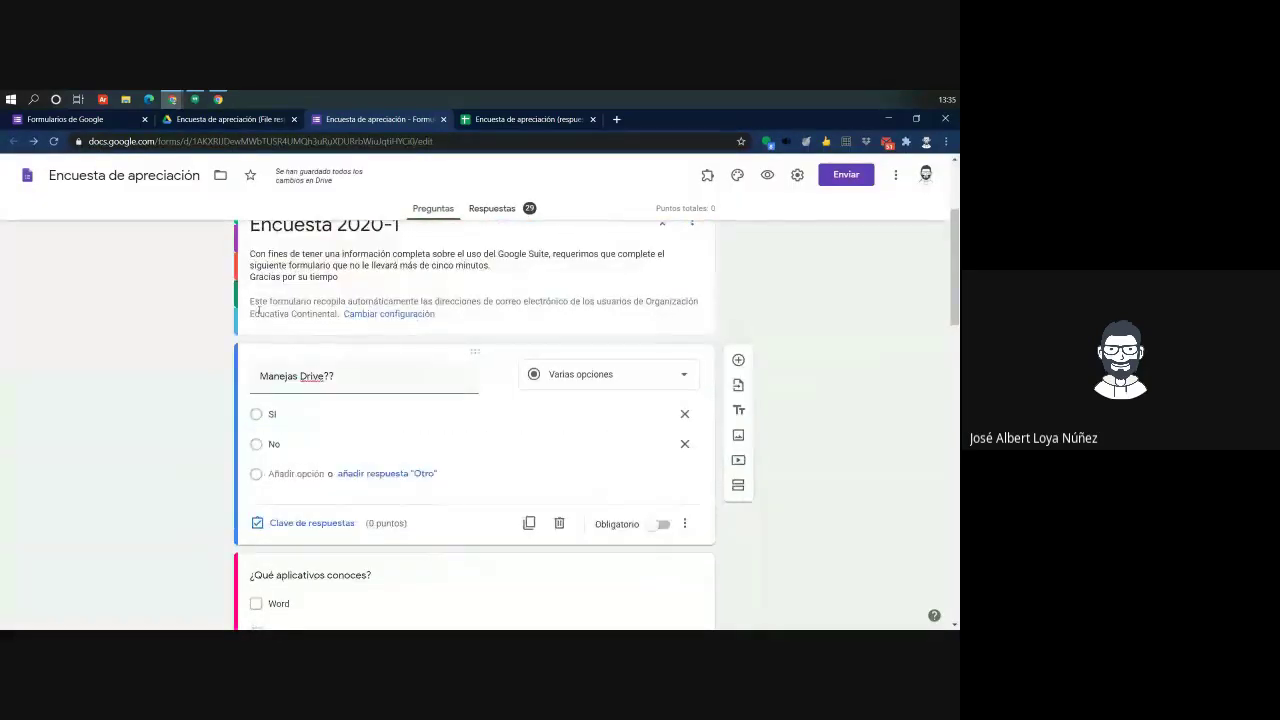
{"action": "left_click_drag", "start_coordinate": [258, 311], "coordinate": [250, 252]}
{"action": "scroll", "coordinate": [294, 374], "scroll_direction": "down", "scroll_amount": 10}
{"action": "scroll", "coordinate": [448, 420], "scroll_direction": "down", "scroll_amount": 2}
{"action": "scroll", "coordinate": [434, 457], "scroll_direction": "up", "scroll_amount": 10}
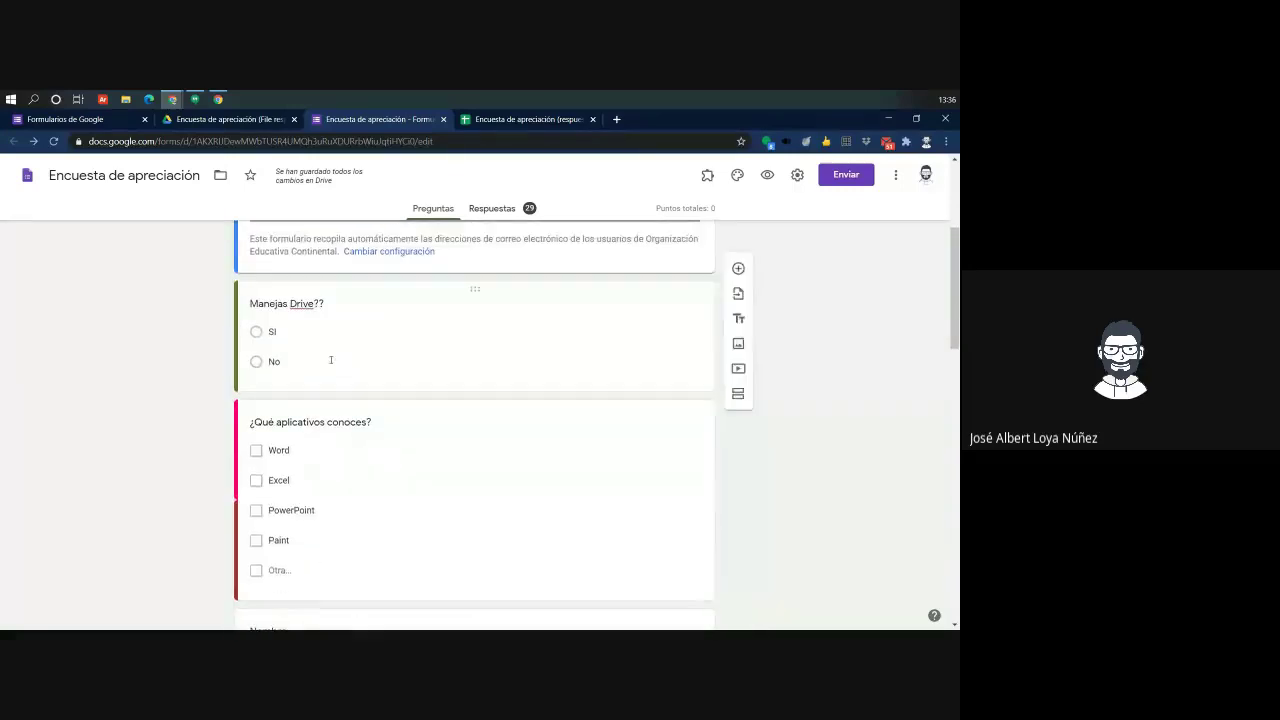
{"action": "left_click", "coordinate": [338, 303]}
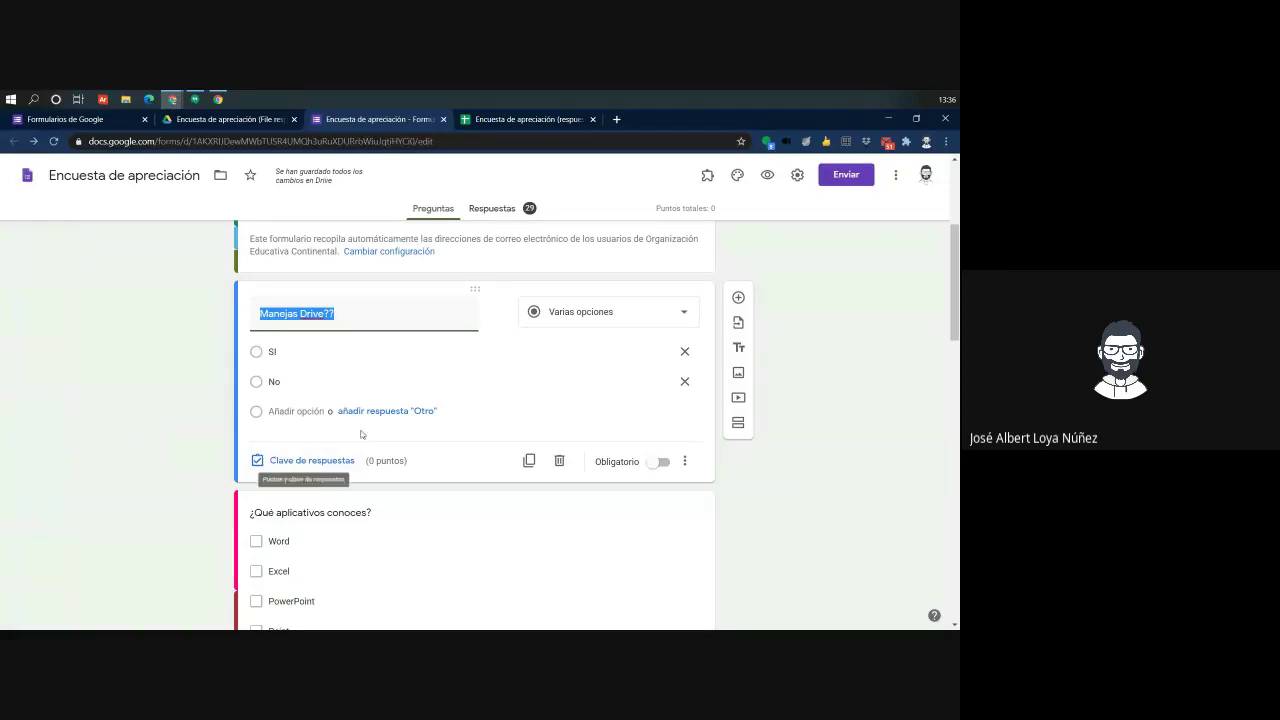
{"action": "left_click", "coordinate": [299, 462]}
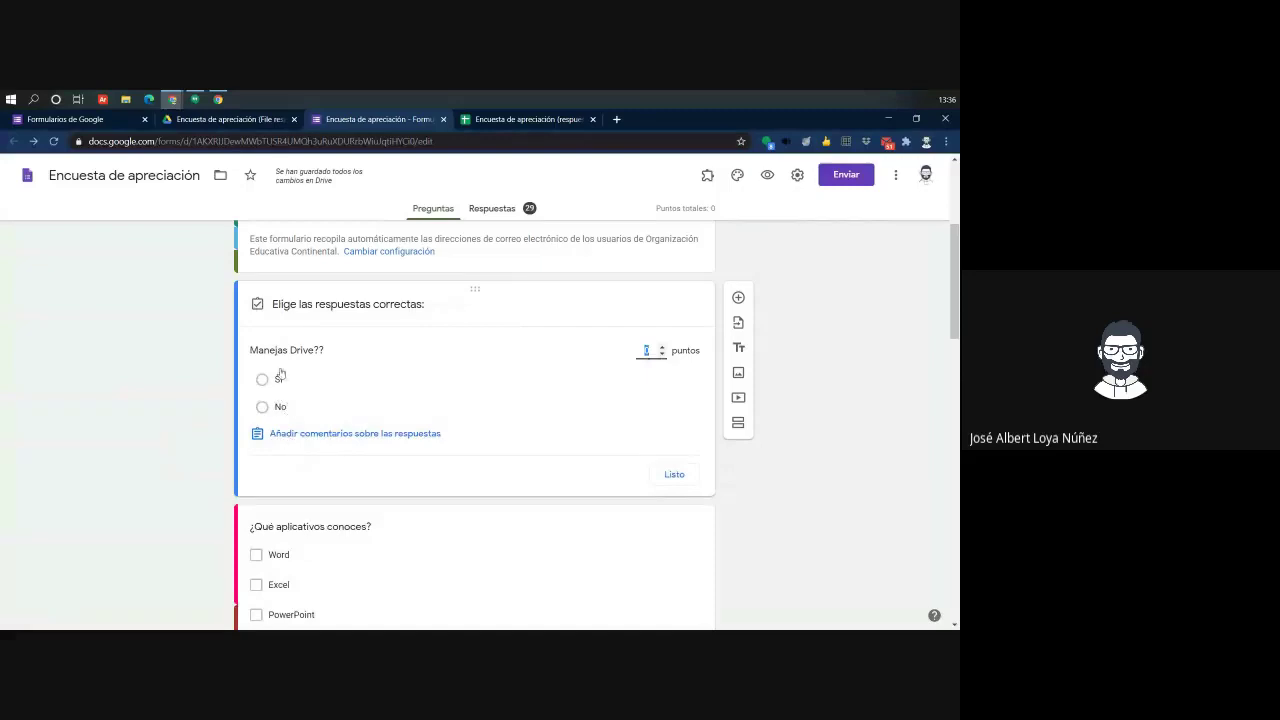
{"action": "left_click_drag", "start_coordinate": [251, 350], "coordinate": [341, 357]}
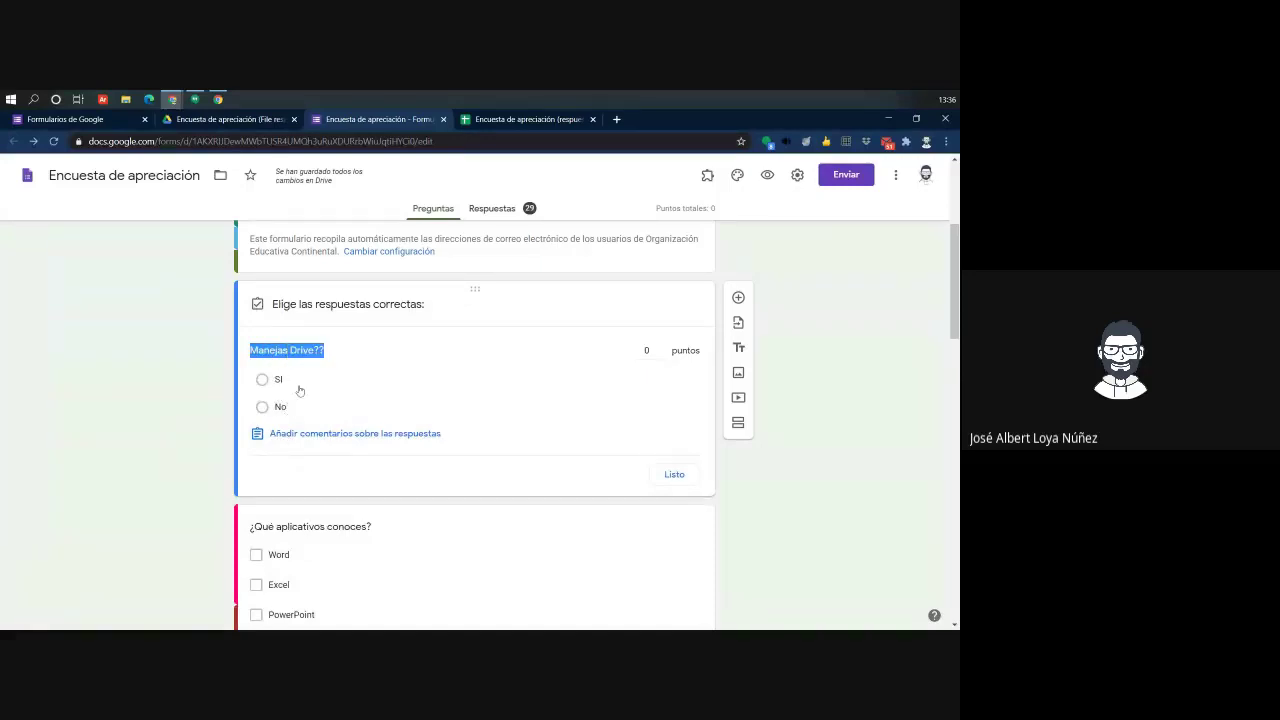
{"action": "left_click", "coordinate": [263, 379]}
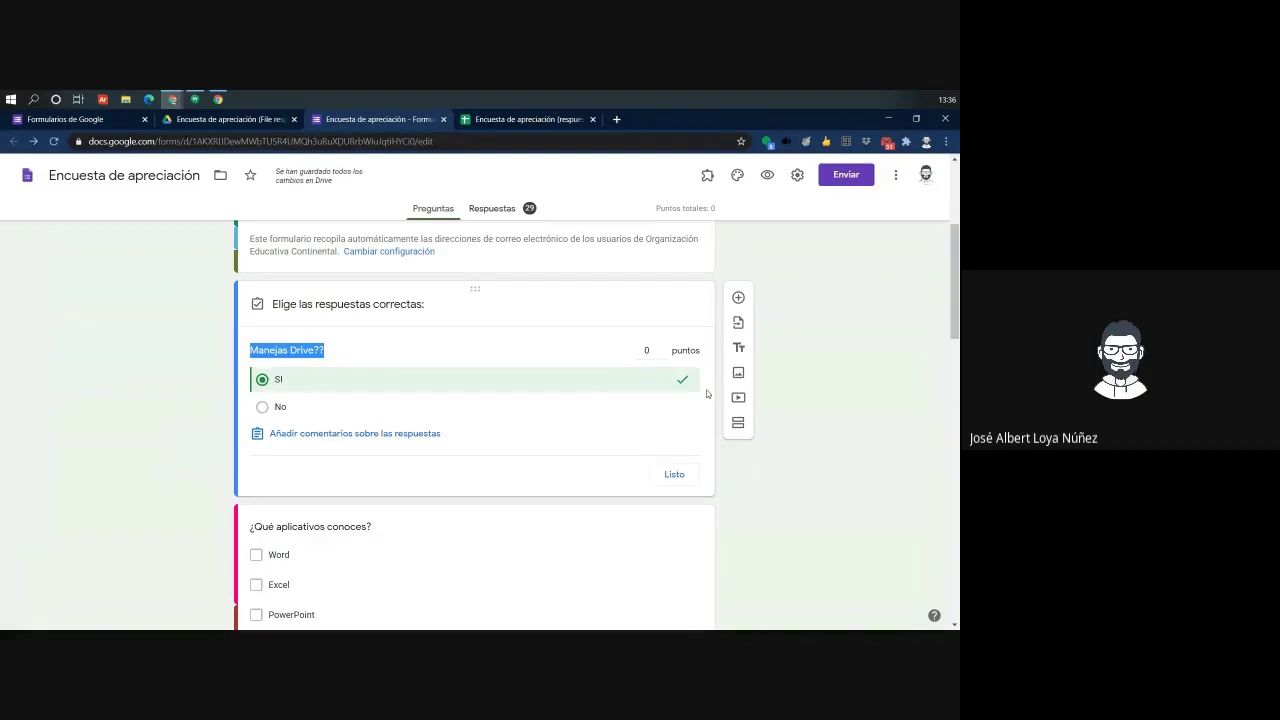
{"action": "left_click", "coordinate": [648, 351]}
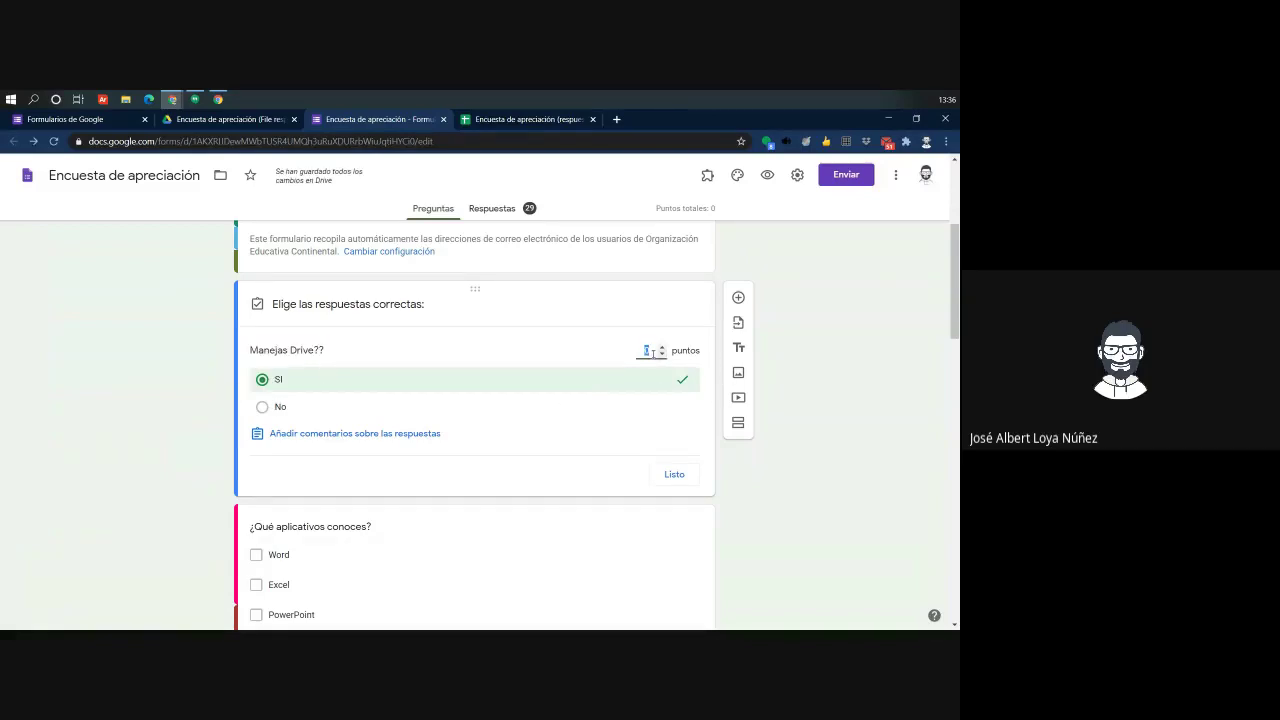
{"action": "type", "text": "5"}
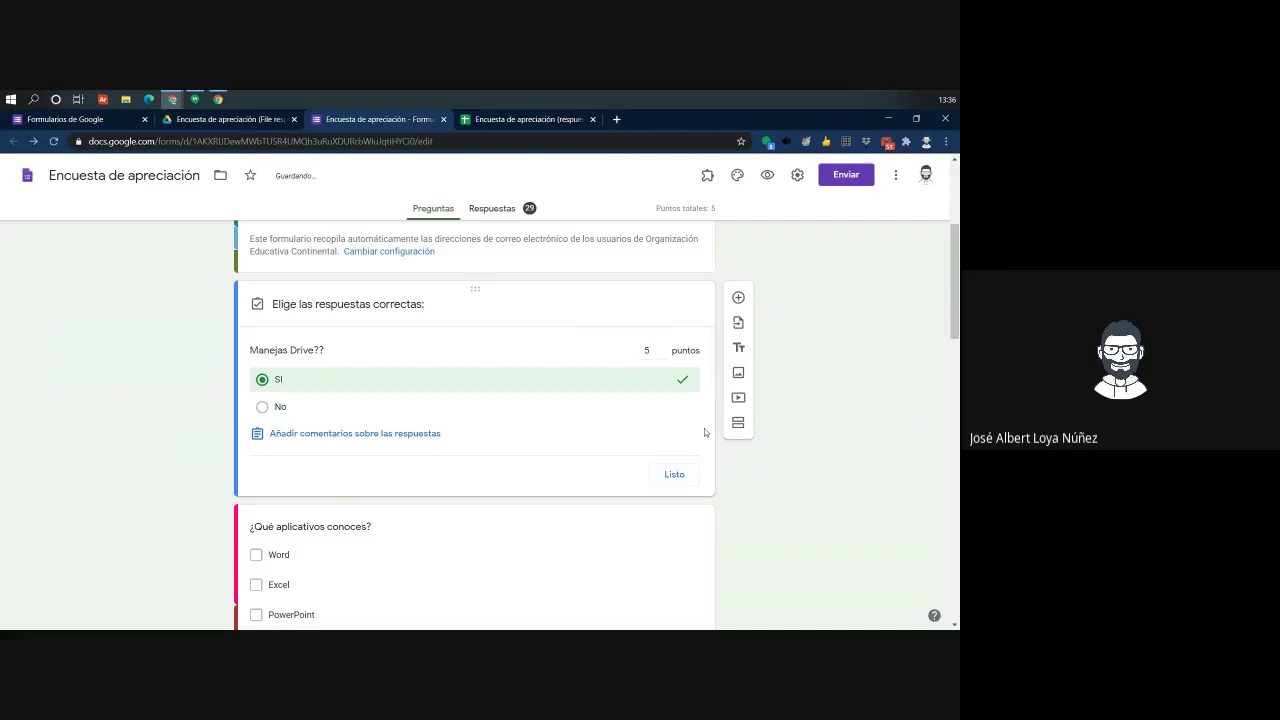
{"action": "left_click", "coordinate": [676, 474]}
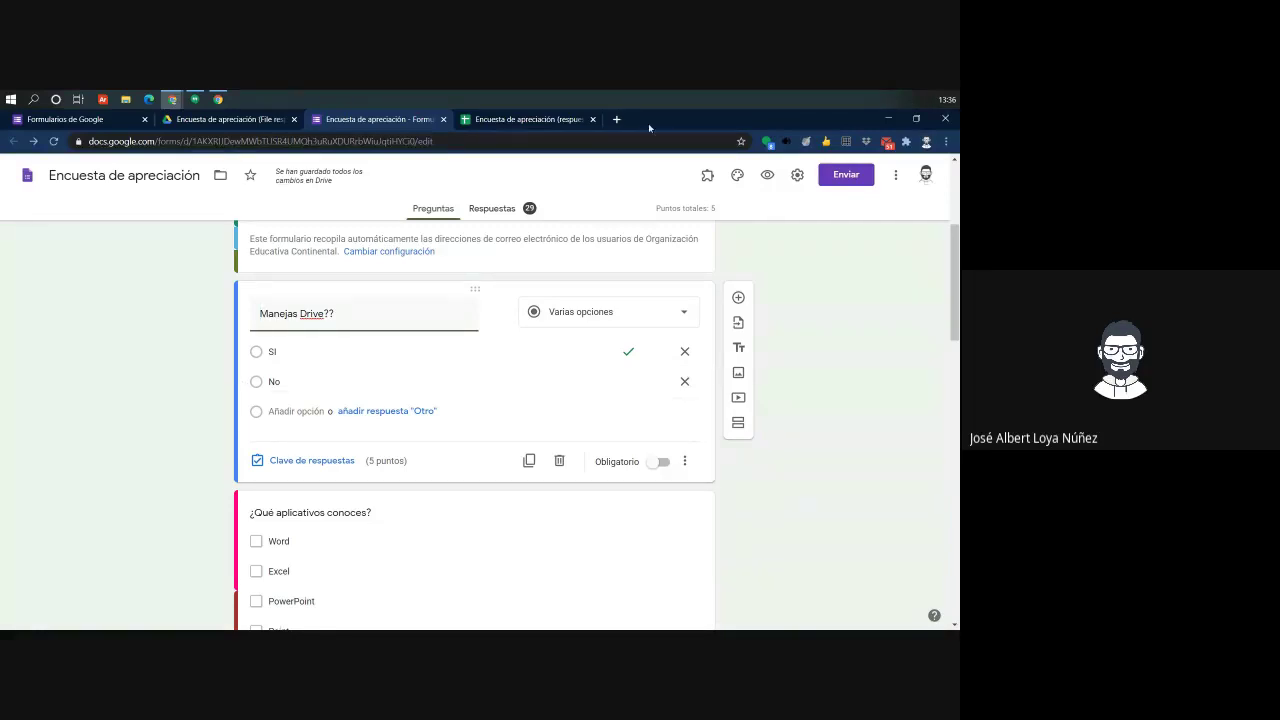
{"action": "left_click_drag", "start_coordinate": [742, 210], "coordinate": [713, 207]}
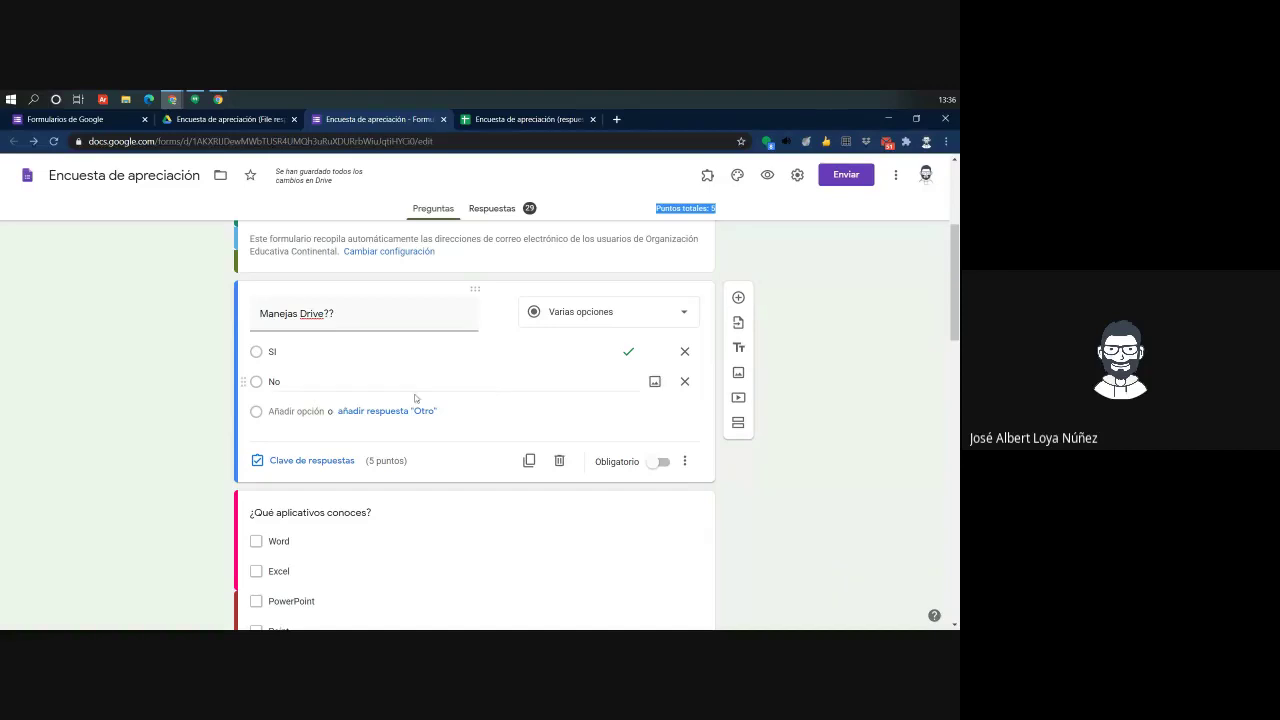
Turn off the quiz conversion in the form's configuration and save the change
{"action": "scroll", "coordinate": [655, 490], "scroll_direction": "up", "scroll_amount": 2}
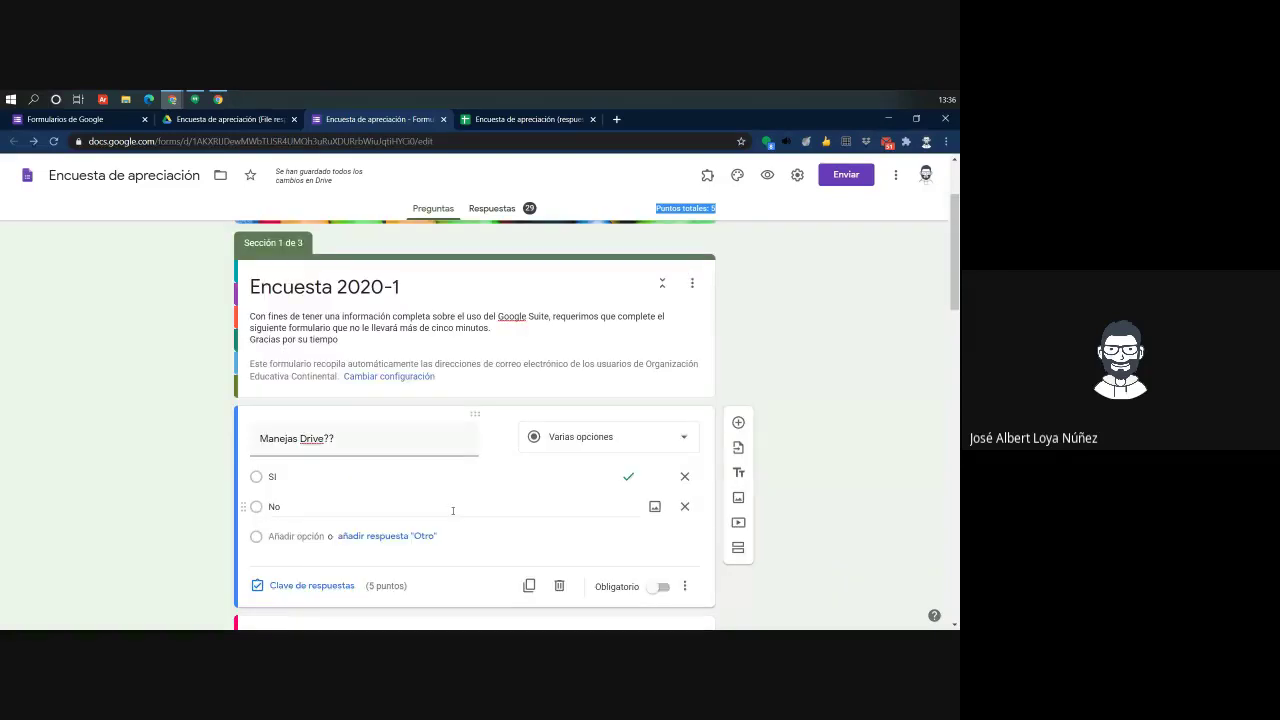
{"action": "left_click", "coordinate": [799, 180]}
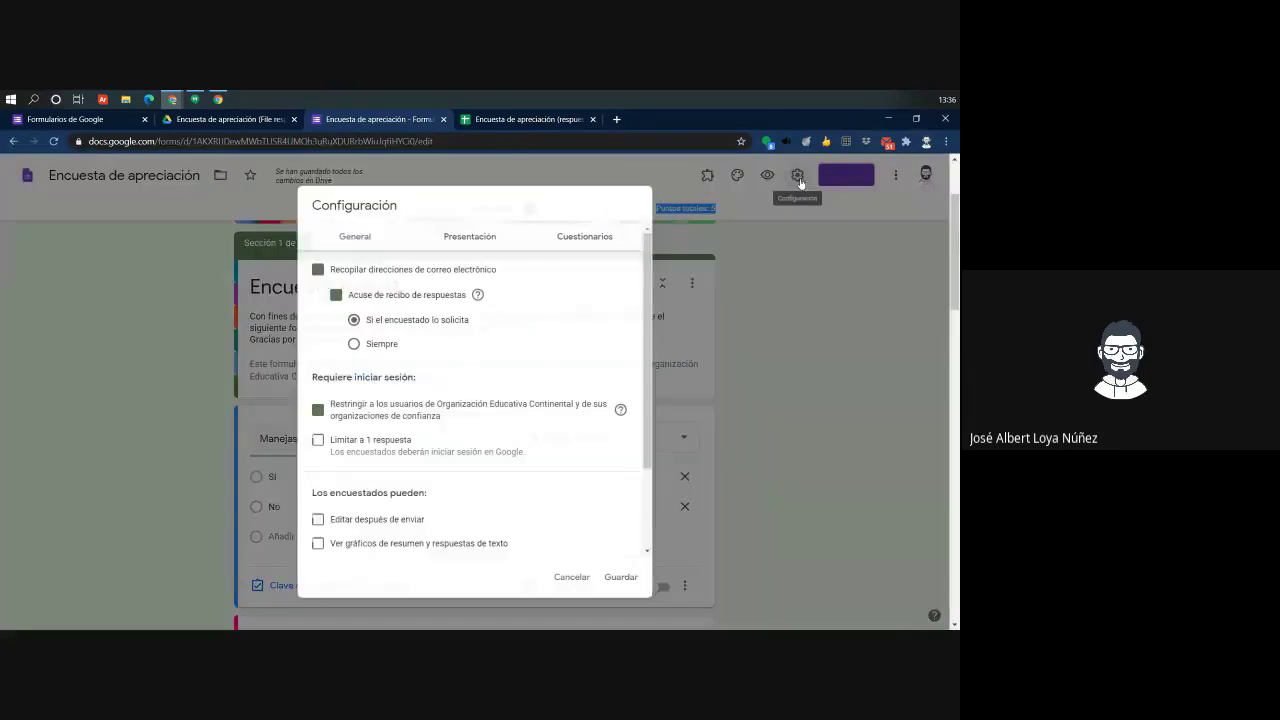
{"action": "left_click", "coordinate": [589, 231]}
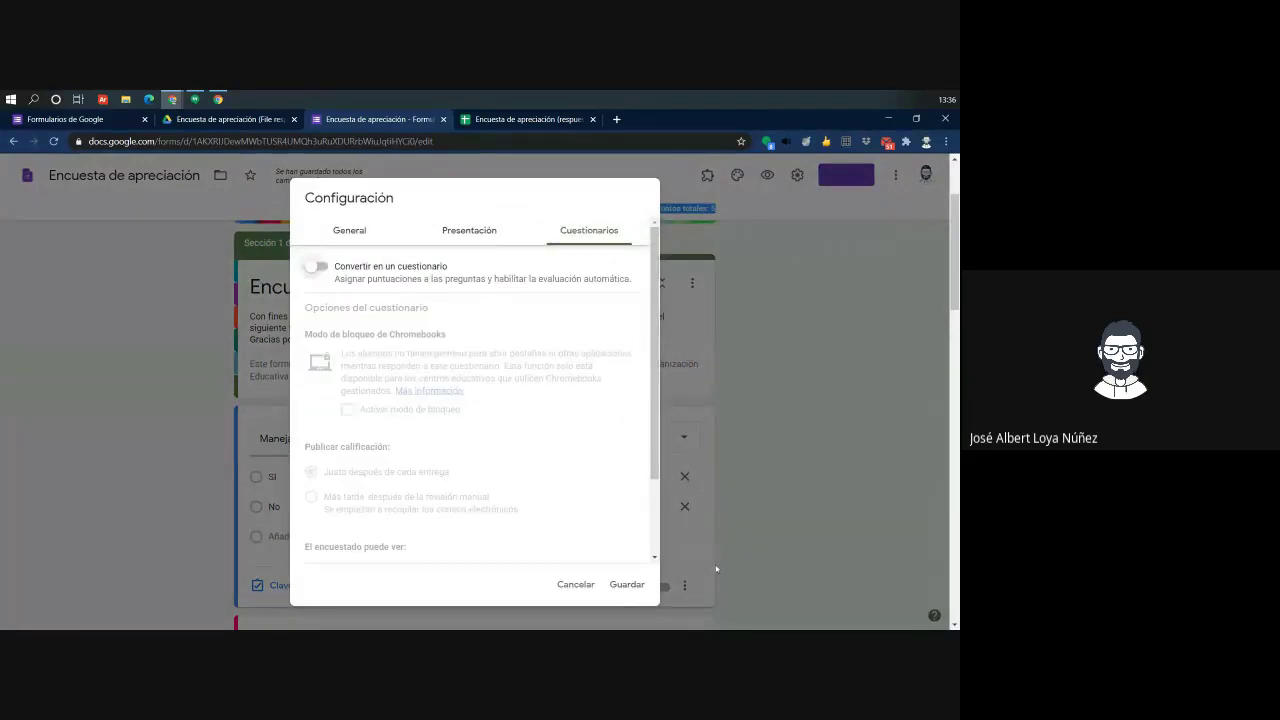
{"action": "left_click", "coordinate": [621, 588]}
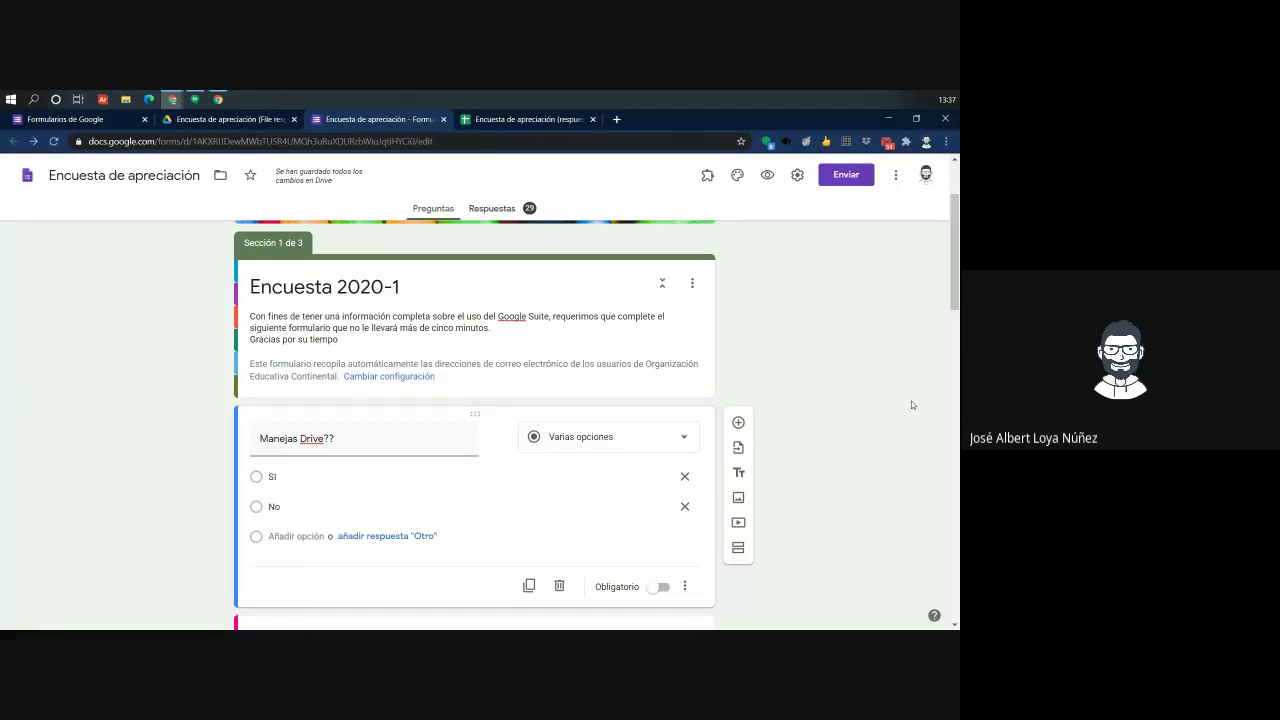
{"action": "scroll", "coordinate": [779, 504], "scroll_direction": "down", "scroll_amount": 4}
{"action": "scroll", "coordinate": [423, 466], "scroll_direction": "up", "scroll_amount": 5}
{"action": "triple_click", "coordinate": [269, 444]}
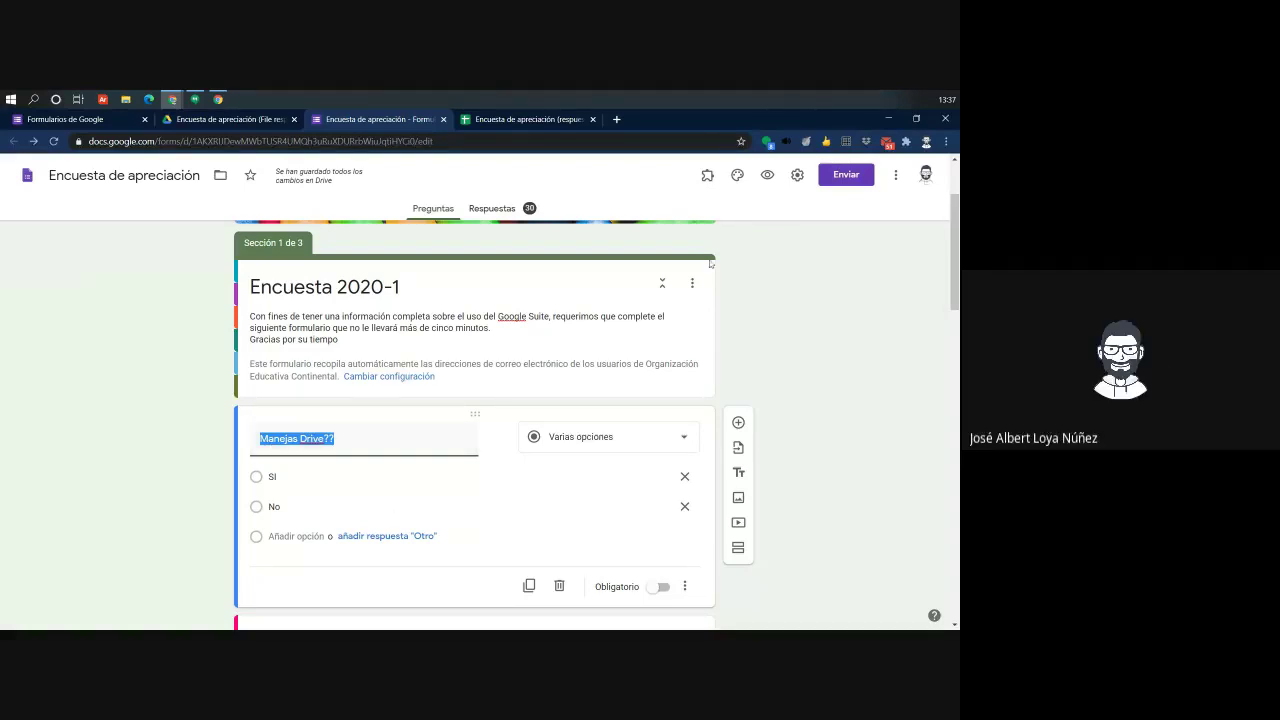
Open the form's response summary and review the response count and the acceptance setting
{"action": "left_click", "coordinate": [491, 213]}
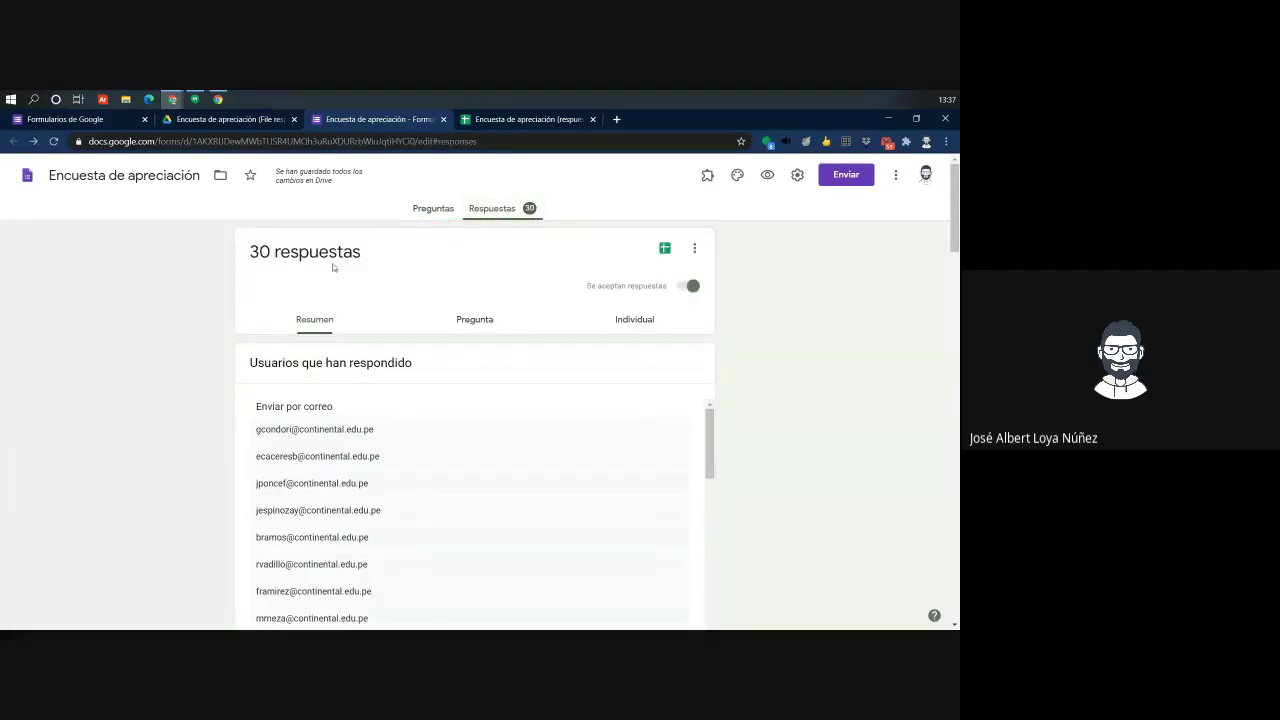
{"action": "left_click_drag", "start_coordinate": [259, 251], "coordinate": [468, 268]}
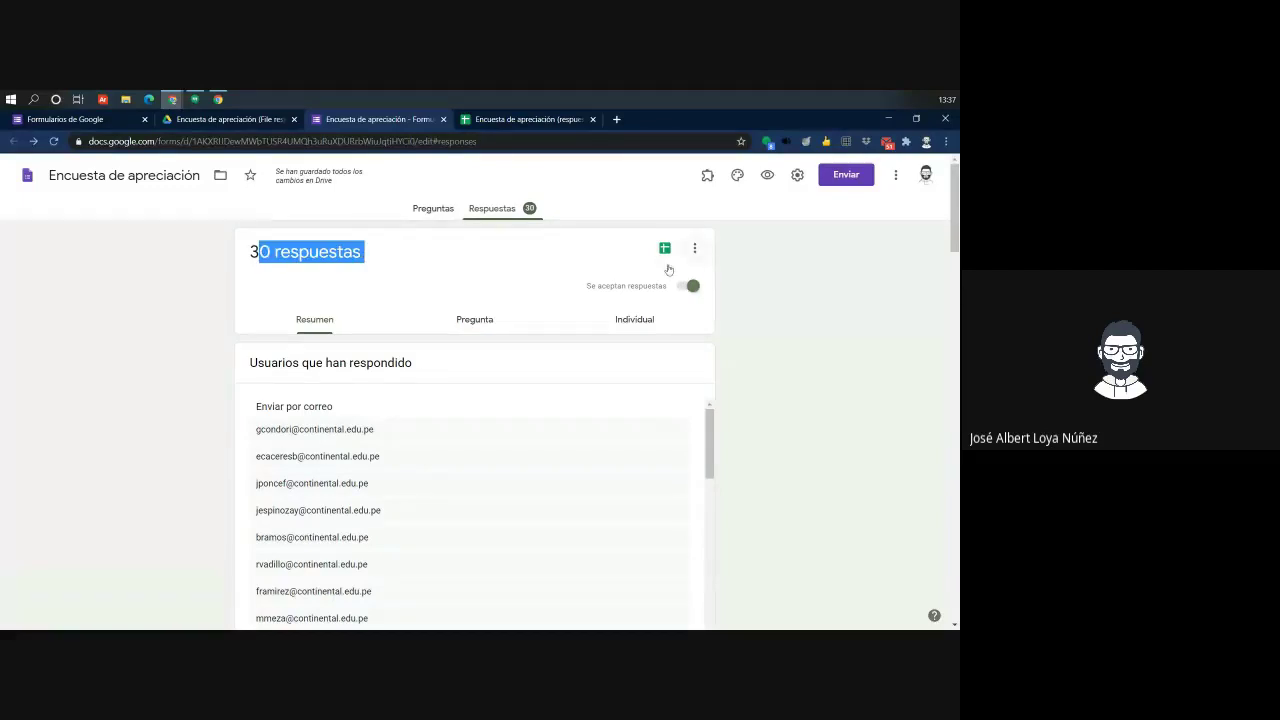
{"action": "left_click_drag", "start_coordinate": [588, 293], "coordinate": [658, 291]}
Switch to the slide presentation, read the slide about limiting the number of responses received, and return to the form
{"action": "key", "text": "alt+Tab"}
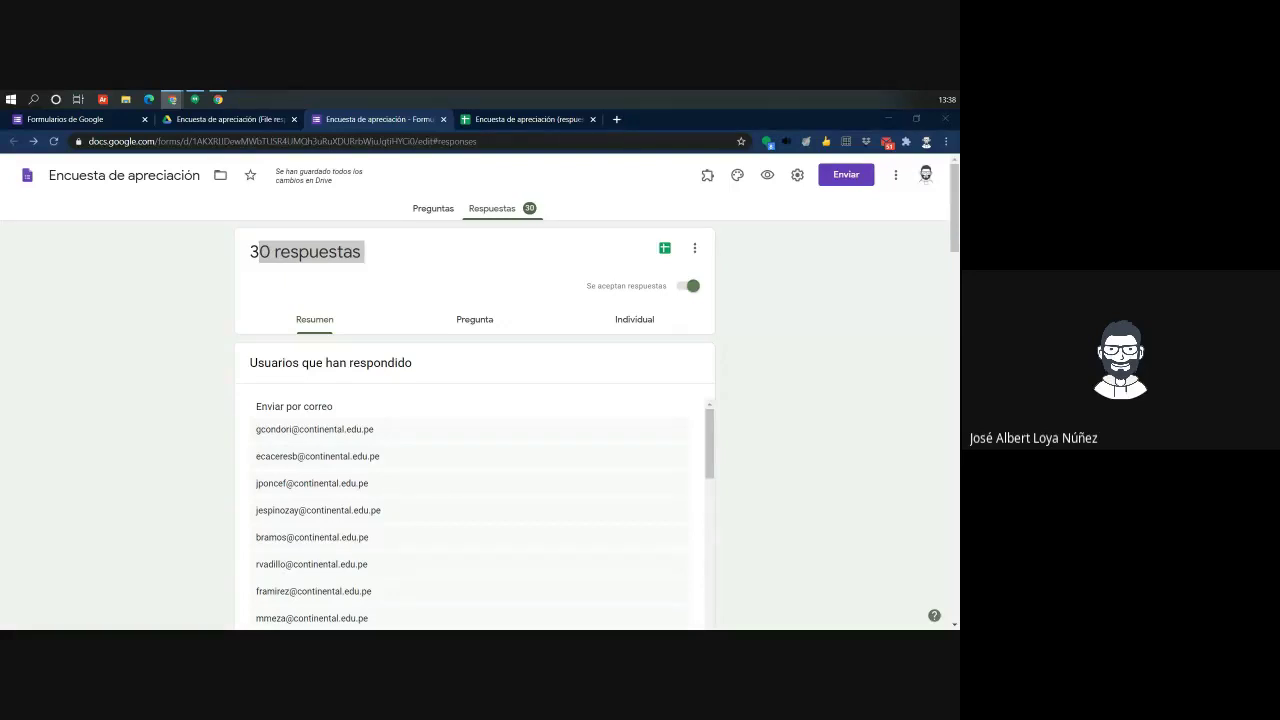
{"action": "mouse_move", "coordinate": [174, 102]}
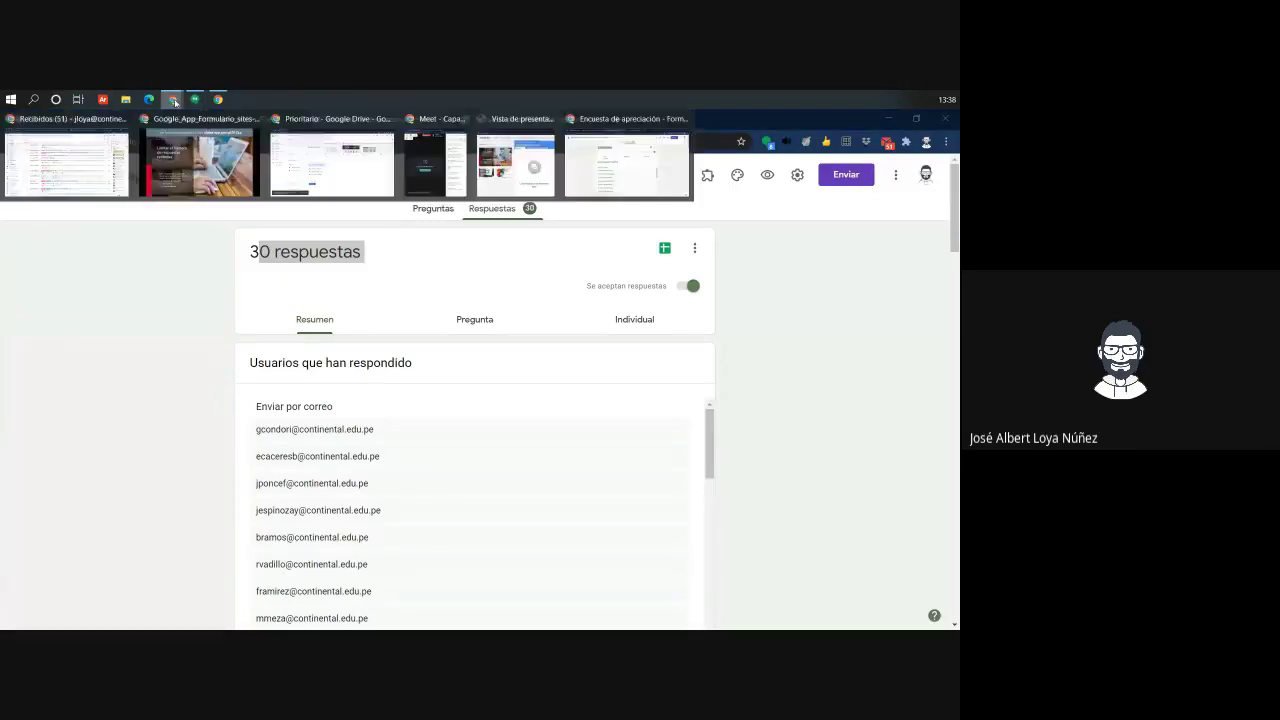
{"action": "left_click", "coordinate": [199, 180]}
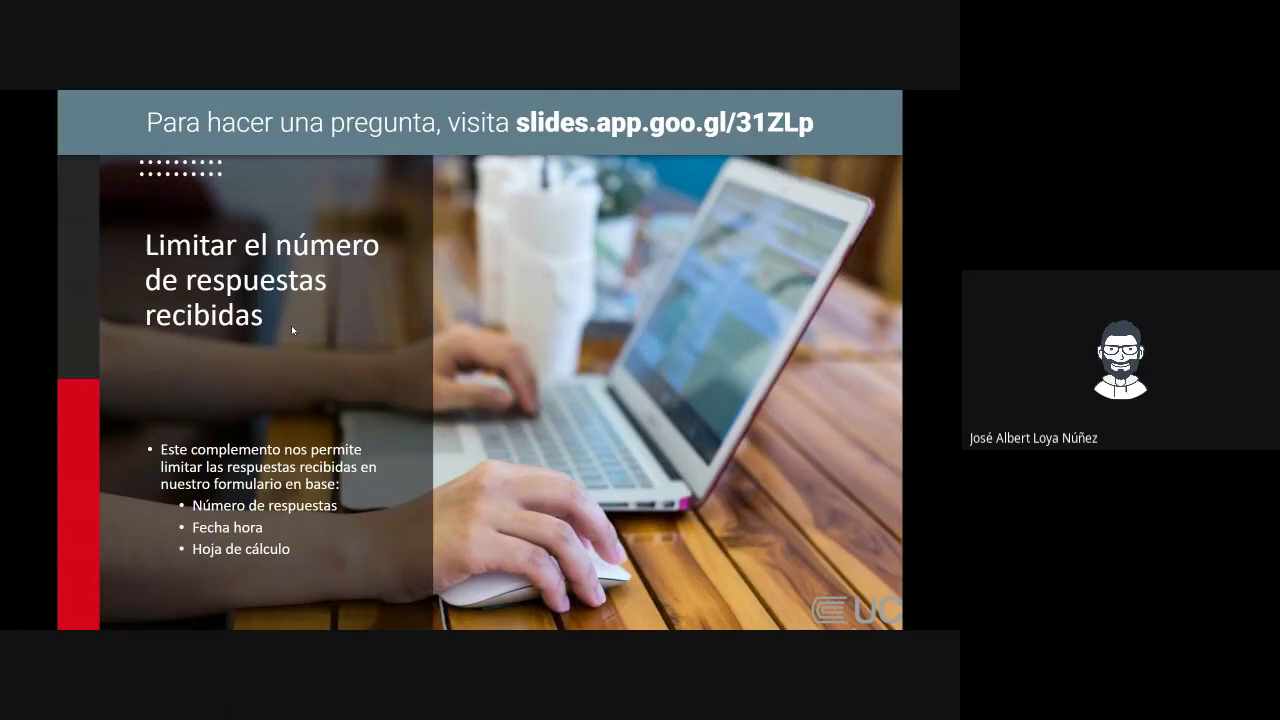
{"action": "mouse_move", "coordinate": [287, 583]}
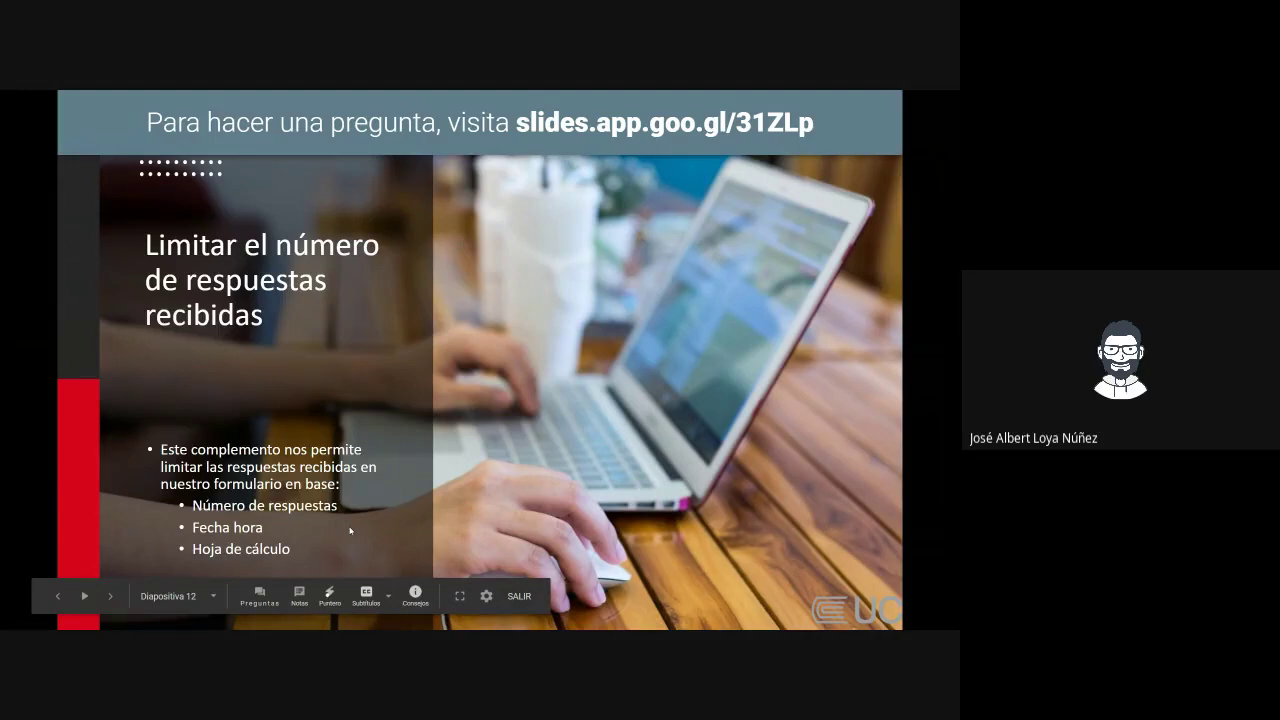
{"action": "key", "text": "alt+Tab"}
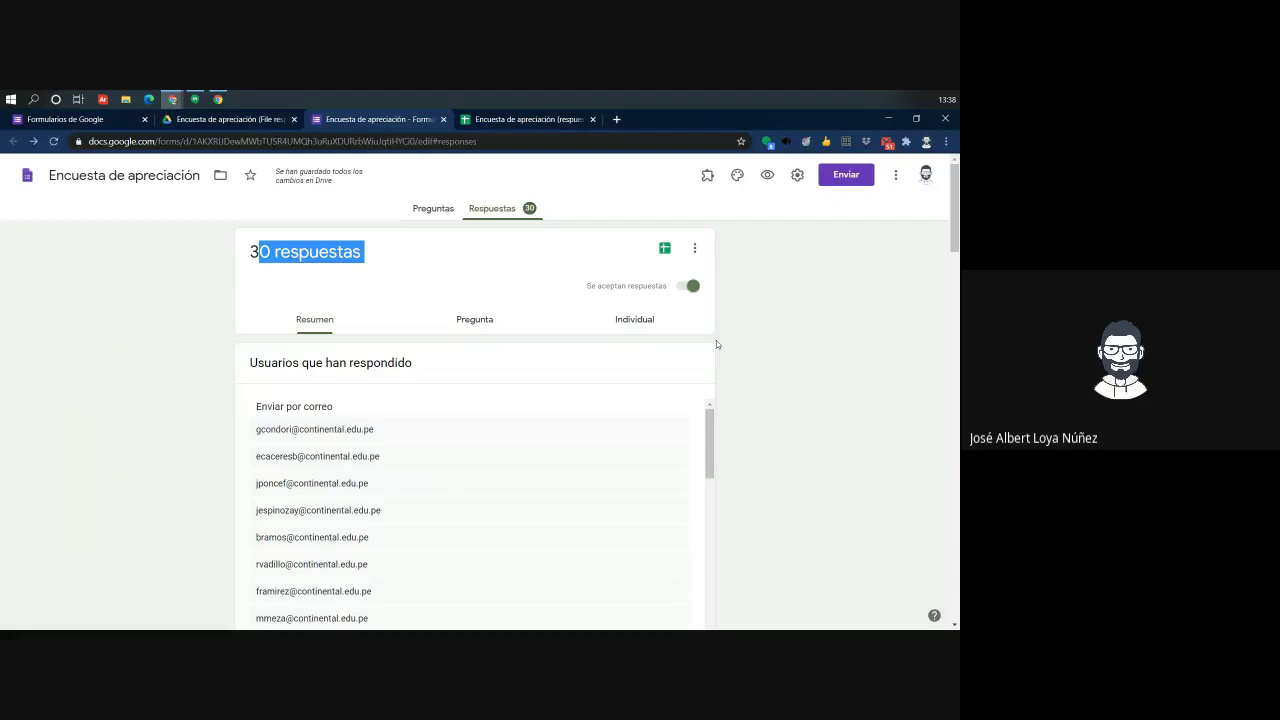
{"action": "left_click", "coordinate": [868, 249]}
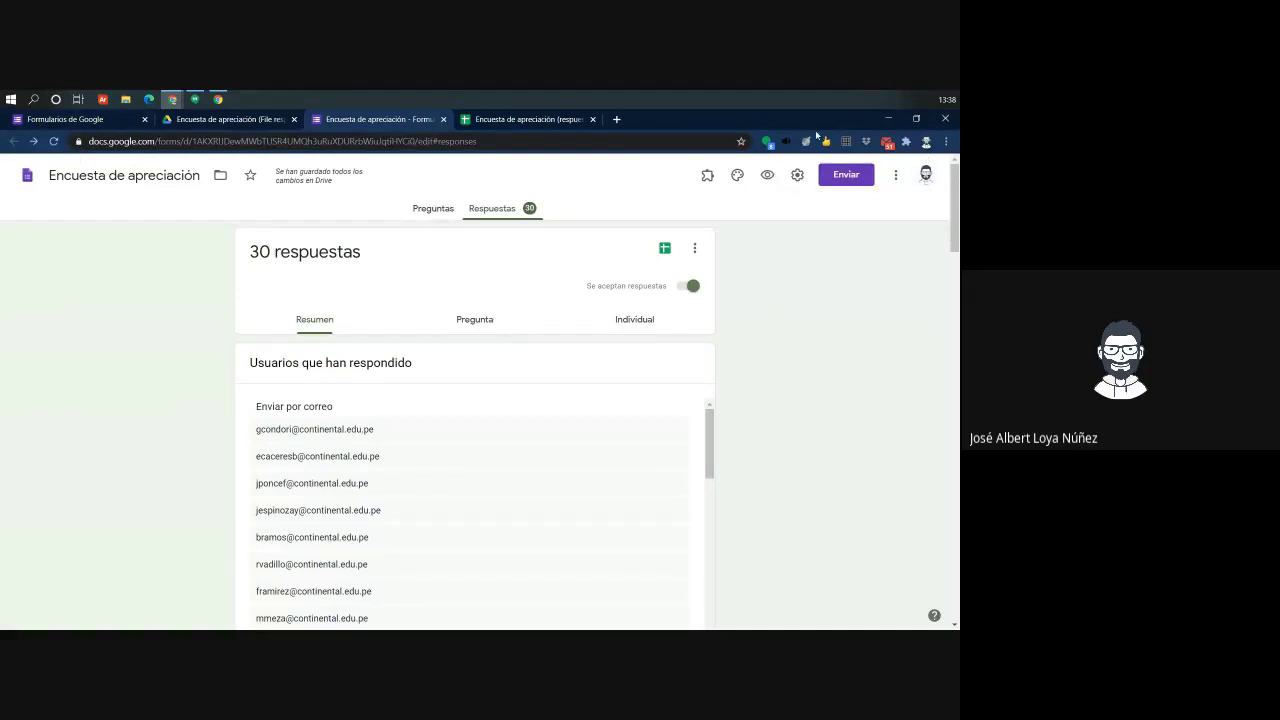
Look over the form's additional options and display the list of installed add-ons
{"action": "left_click", "coordinate": [895, 175]}
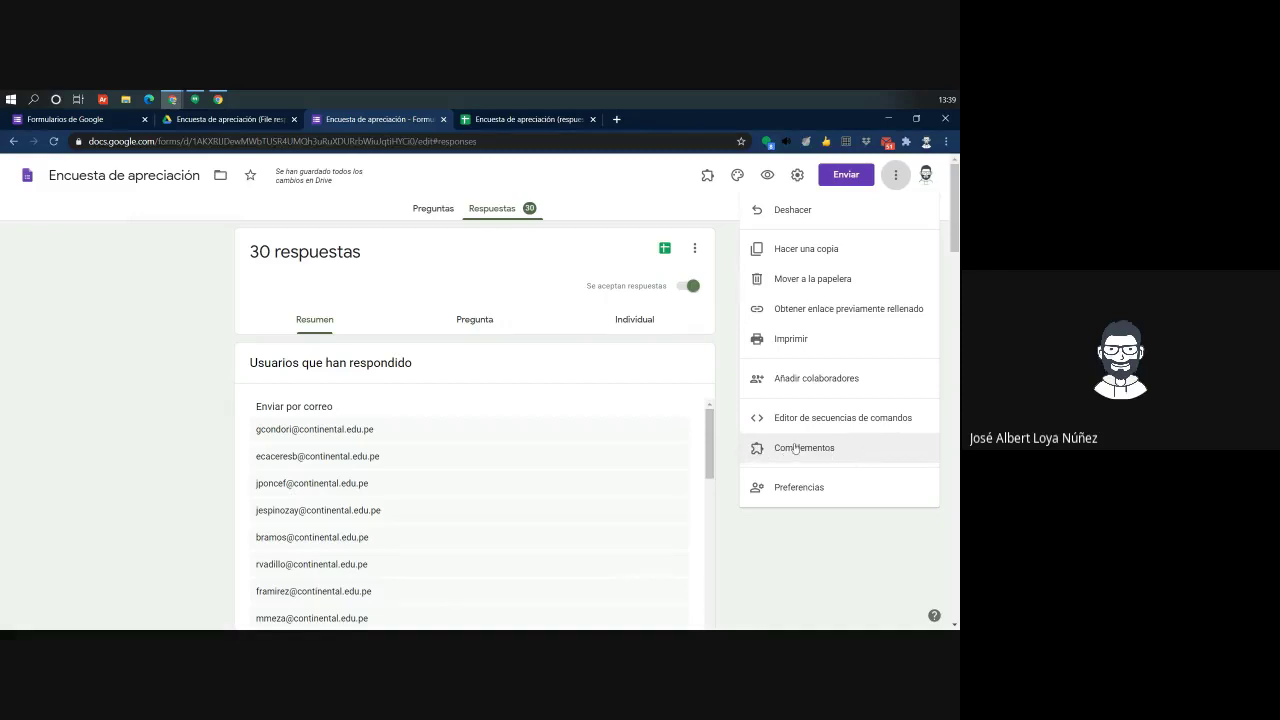
{"action": "left_click", "coordinate": [708, 185]}
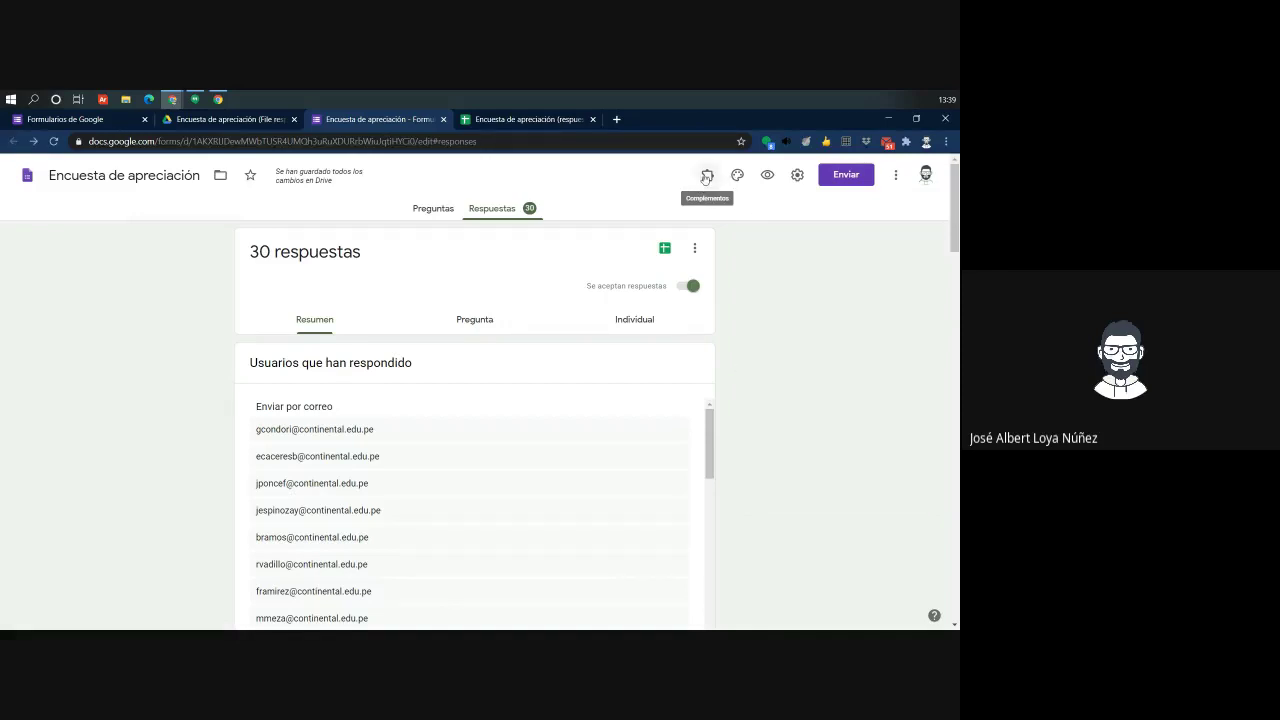
{"action": "left_click", "coordinate": [706, 178]}
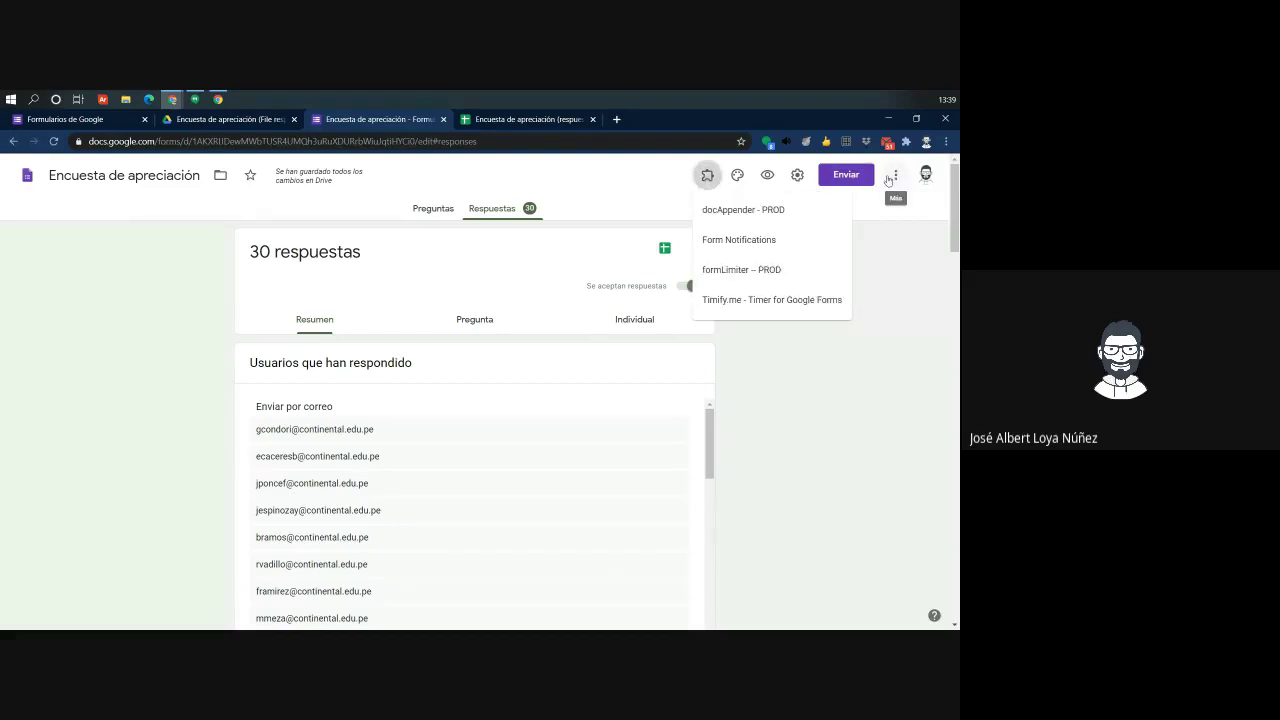
Browse the G Suite Marketplace add-ons for forms, view the formLimiter page, and close the marketplace
{"action": "left_click", "coordinate": [886, 180]}
{"action": "left_click", "coordinate": [895, 176]}
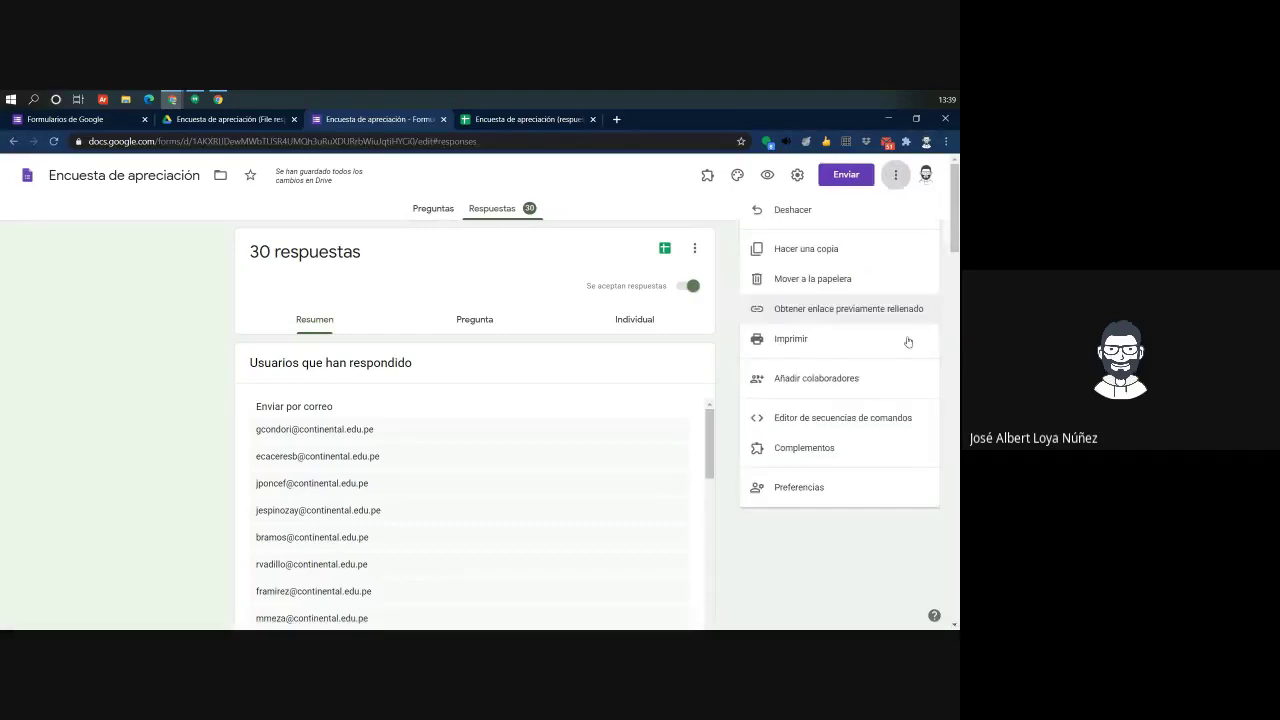
{"action": "left_click", "coordinate": [818, 458]}
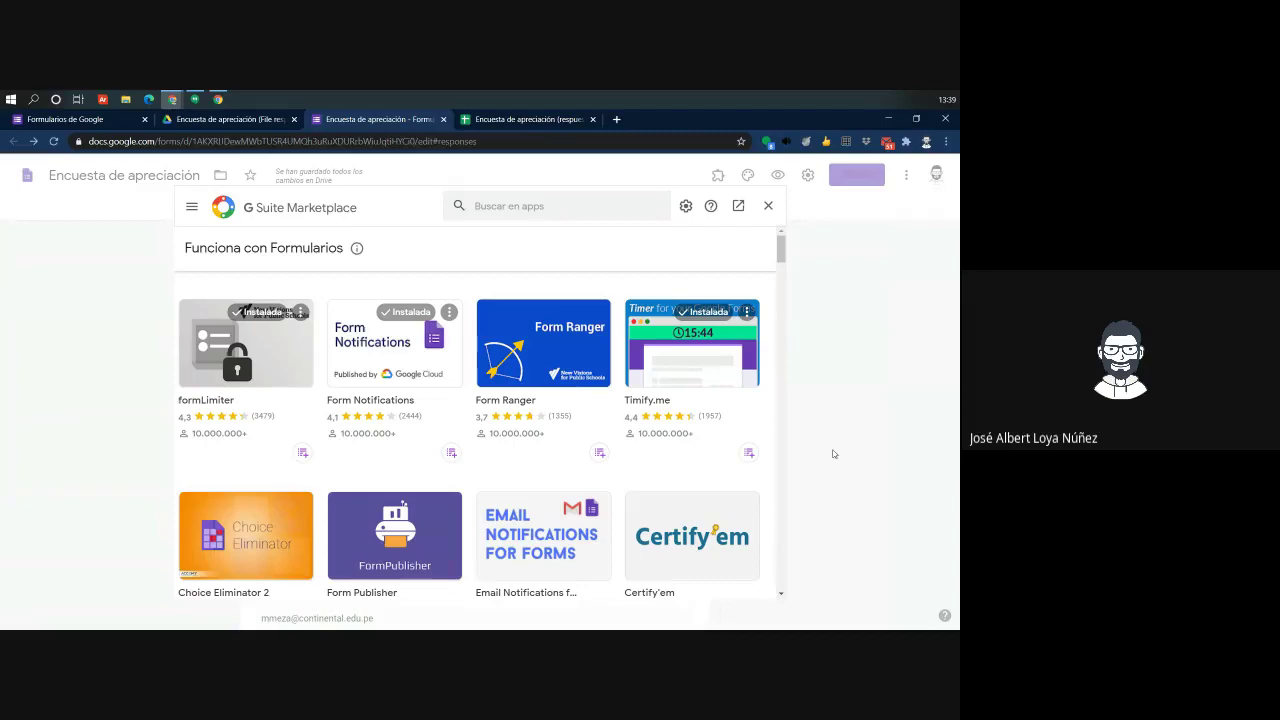
{"action": "scroll", "coordinate": [604, 372], "scroll_direction": "down", "scroll_amount": 15}
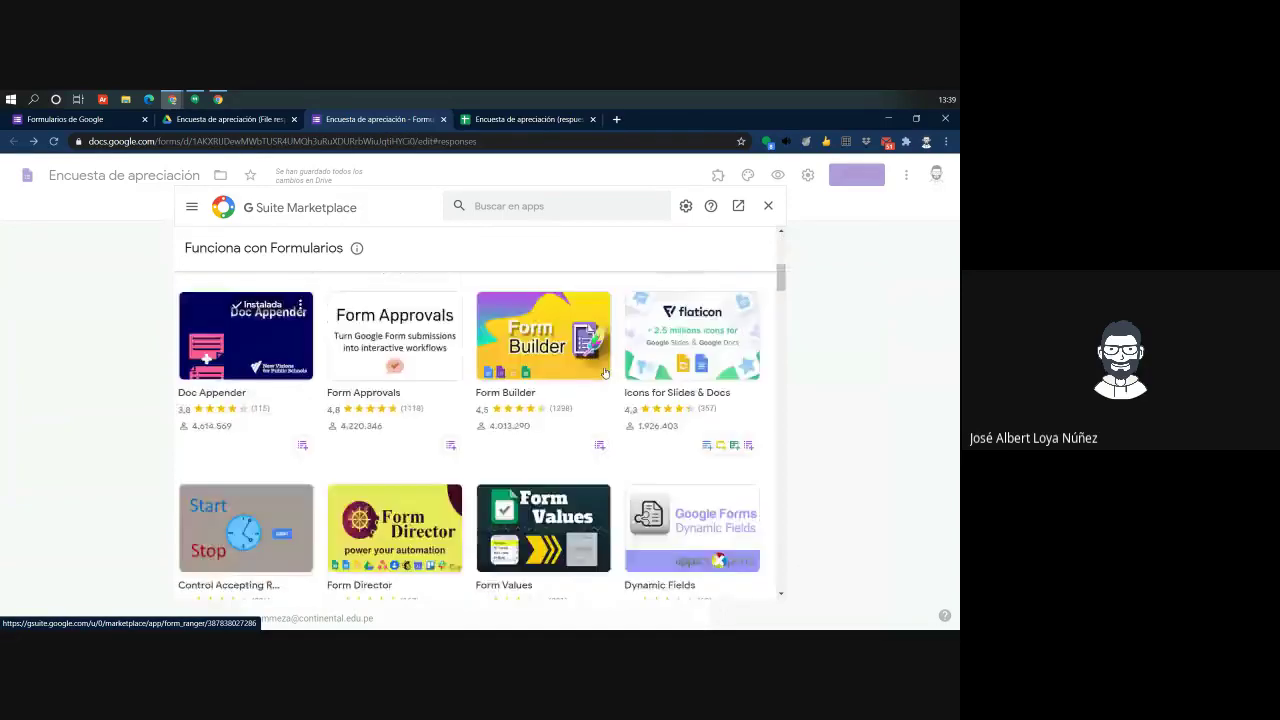
{"action": "scroll", "coordinate": [604, 372], "scroll_direction": "down", "scroll_amount": 10}
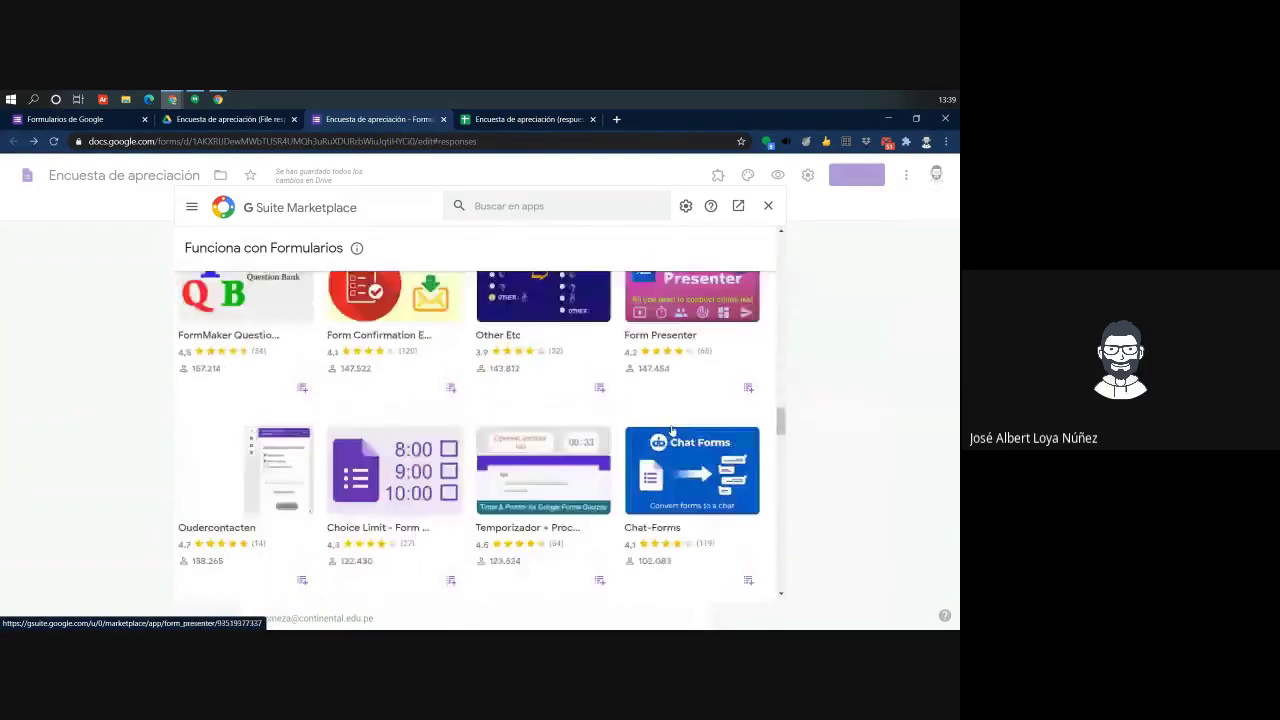
{"action": "left_click_drag", "start_coordinate": [776, 460], "coordinate": [781, 250]}
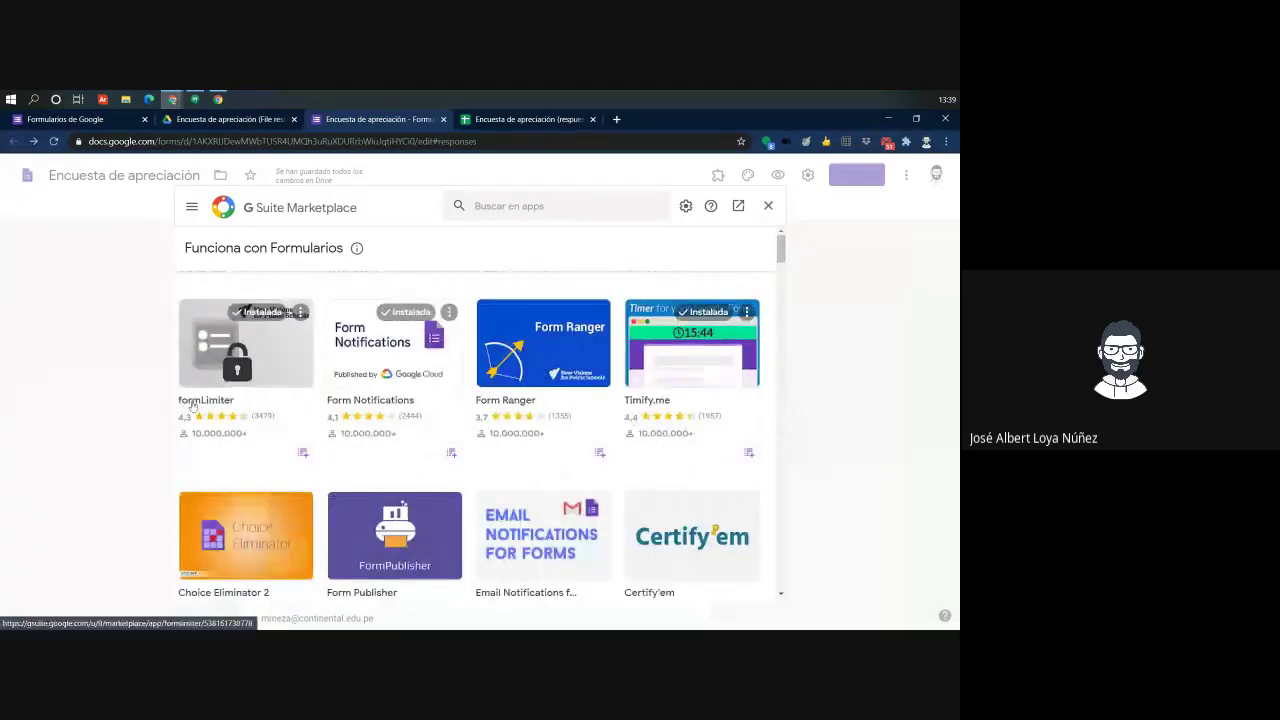
{"action": "left_click", "coordinate": [210, 358]}
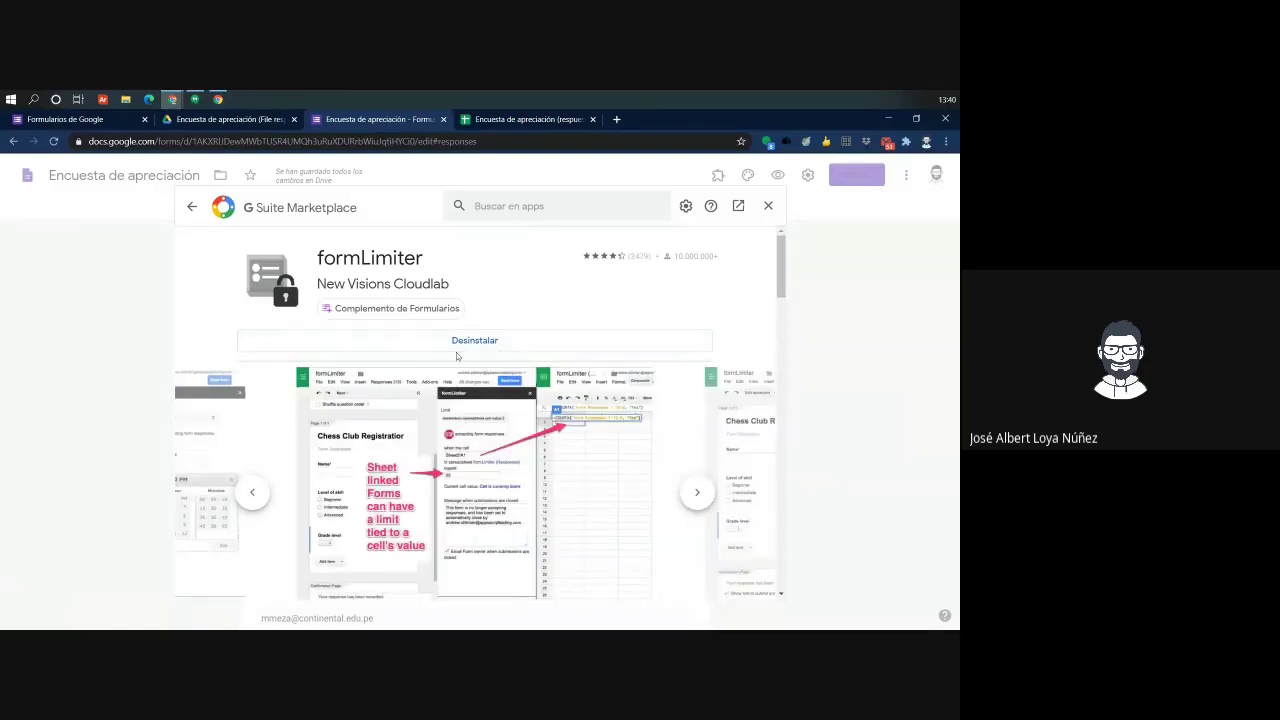
{"action": "left_click", "coordinate": [768, 207]}
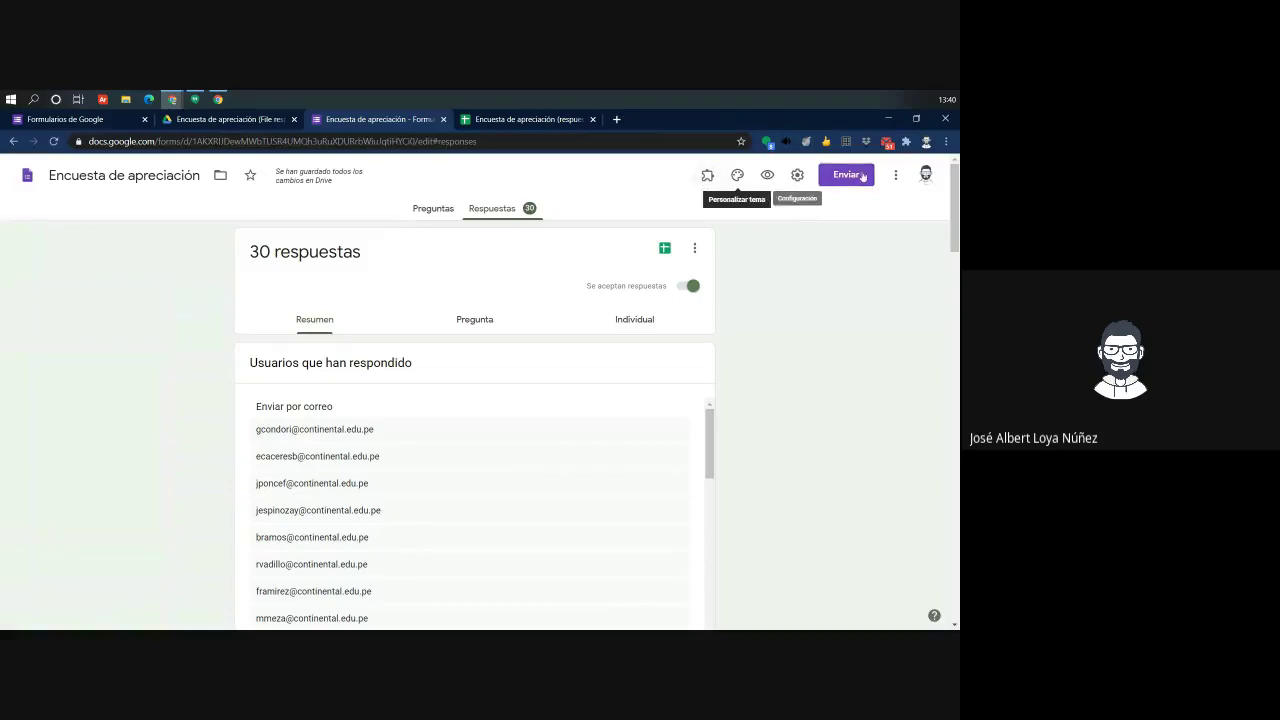
Open the formLimiter add-on from the form's response summary, check its available options, and close it
{"action": "left_click", "coordinate": [895, 175]}
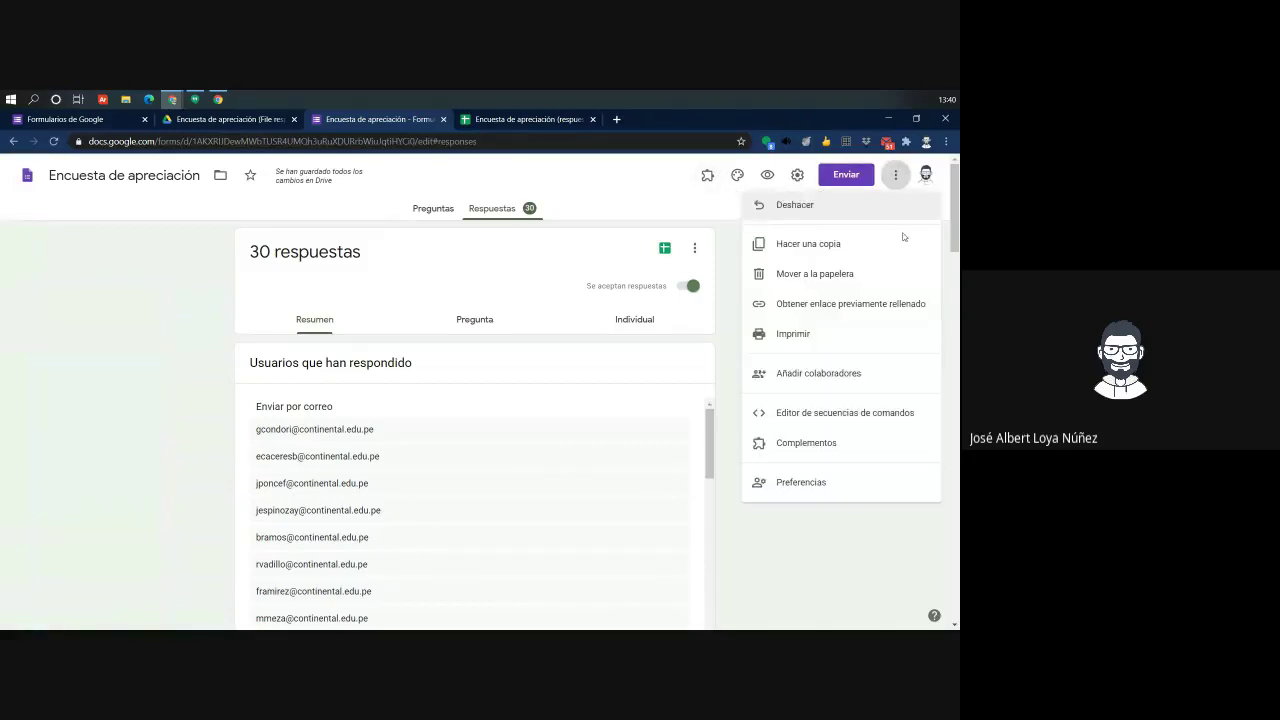
{"action": "left_click", "coordinate": [707, 176]}
{"action": "left_click", "coordinate": [707, 176]}
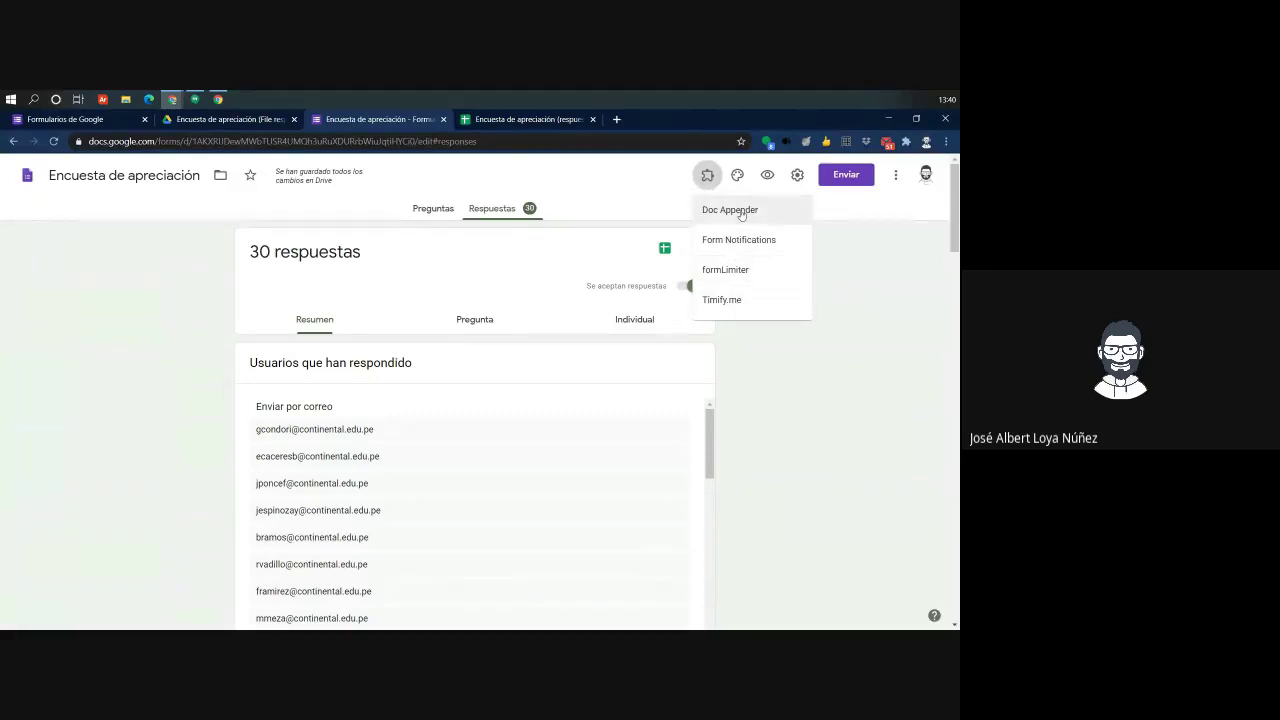
{"action": "left_click", "coordinate": [725, 270]}
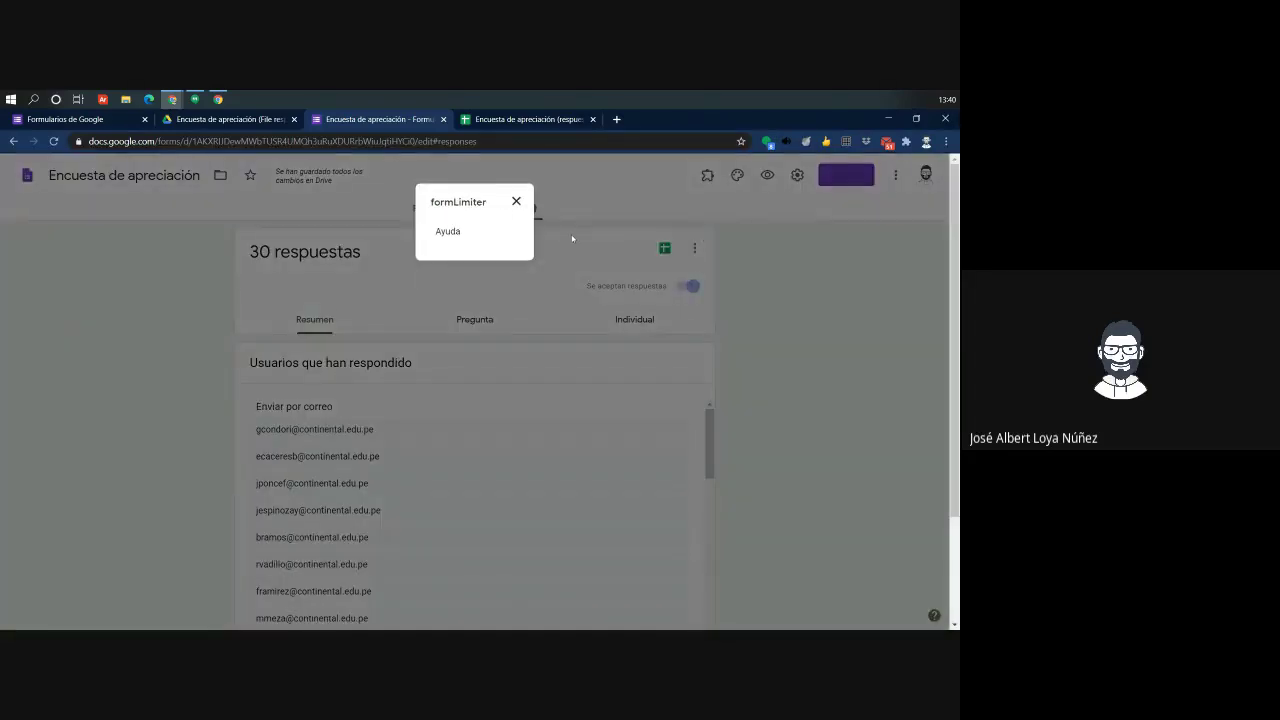
{"action": "left_click", "coordinate": [516, 201]}
Return to the form's questions, check formLimiter's options again, and look at the form's general configuration
{"action": "left_click", "coordinate": [433, 208]}
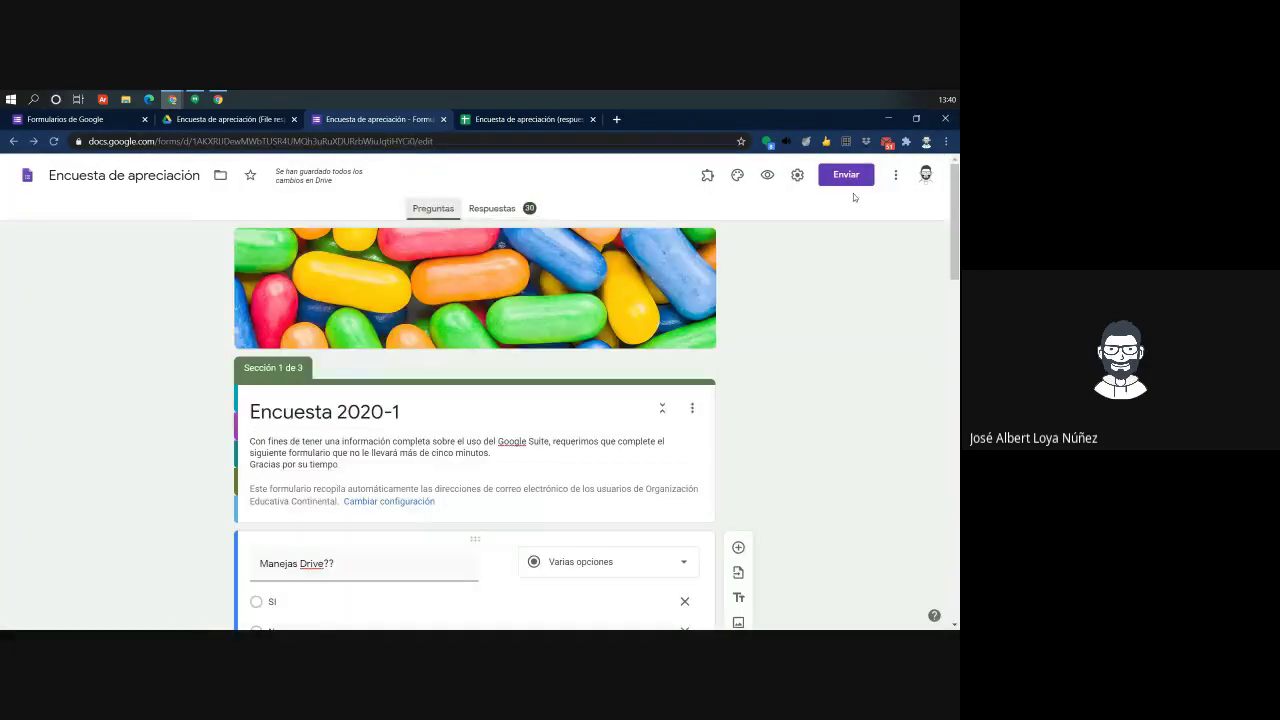
{"action": "left_click", "coordinate": [707, 175]}
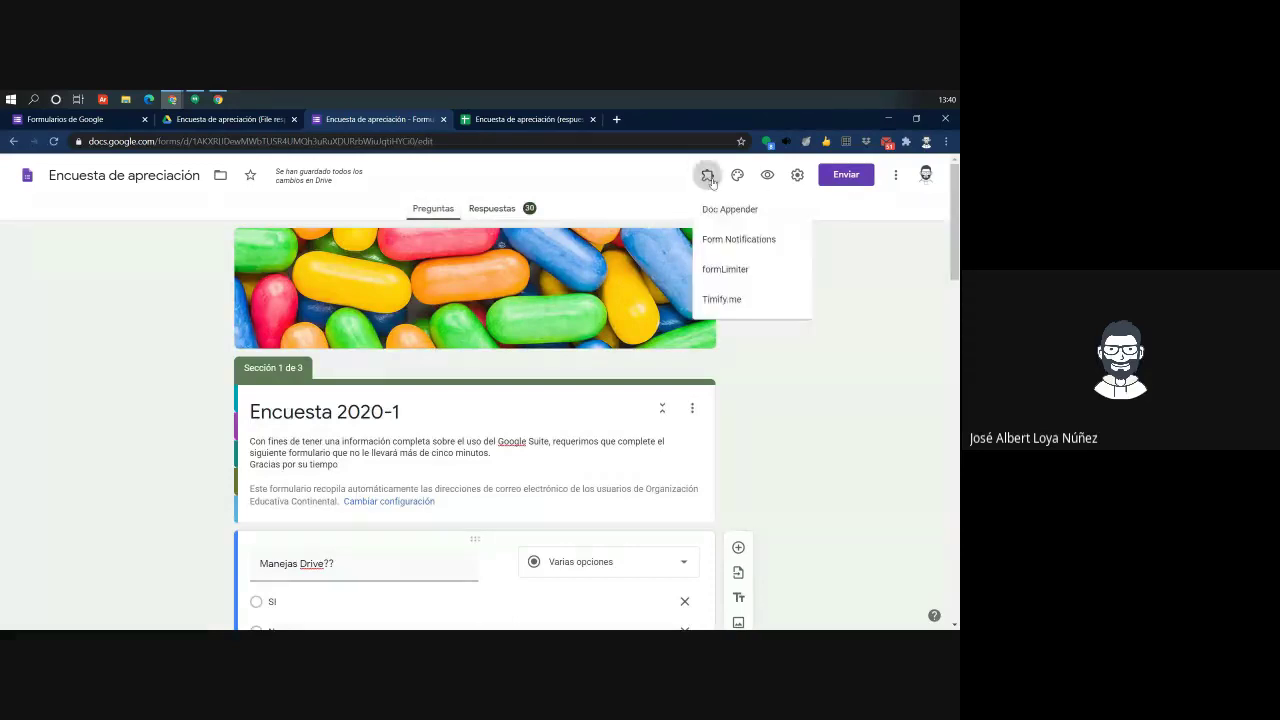
{"action": "left_click", "coordinate": [750, 272]}
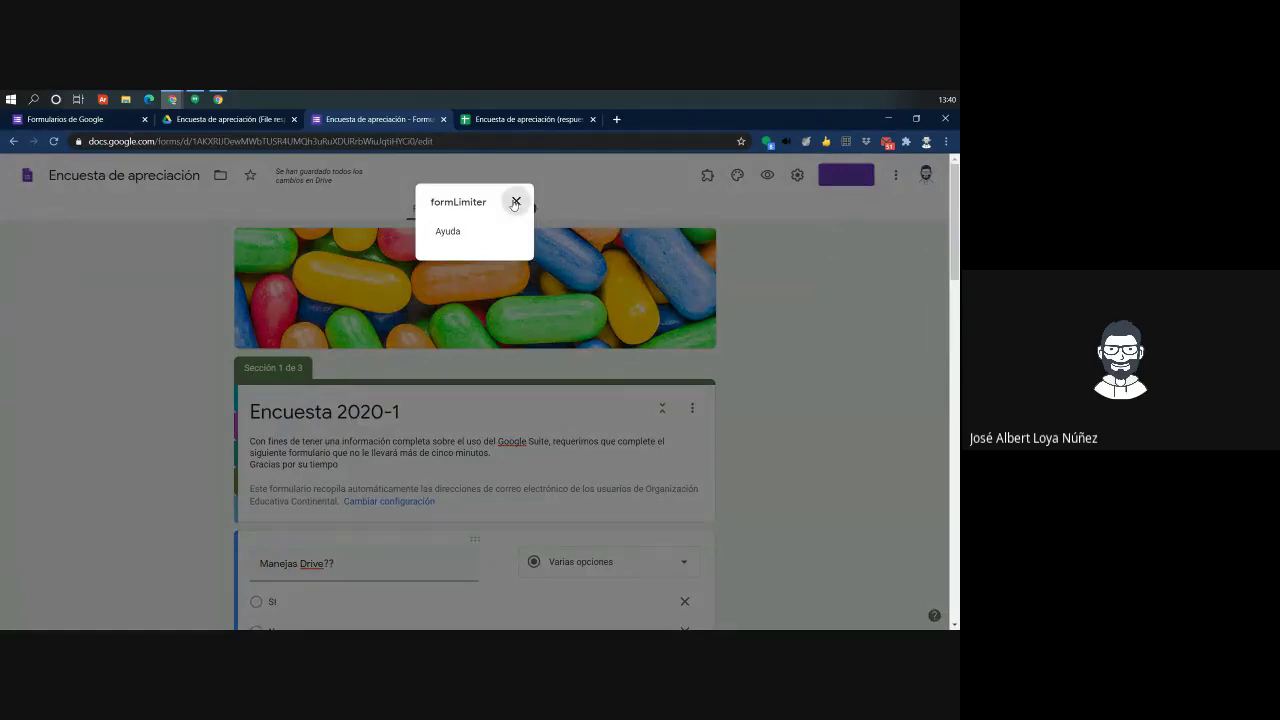
{"action": "left_click", "coordinate": [515, 202]}
{"action": "left_click", "coordinate": [797, 176]}
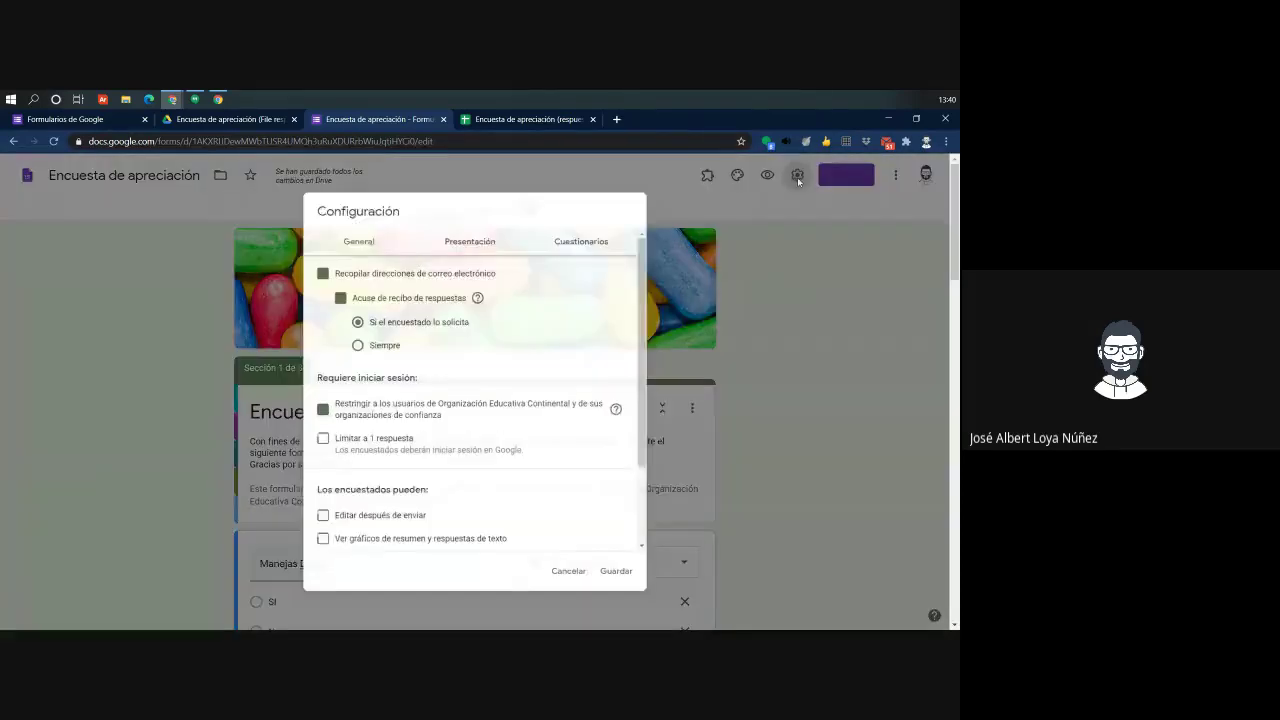
{"action": "left_click", "coordinate": [572, 575]}
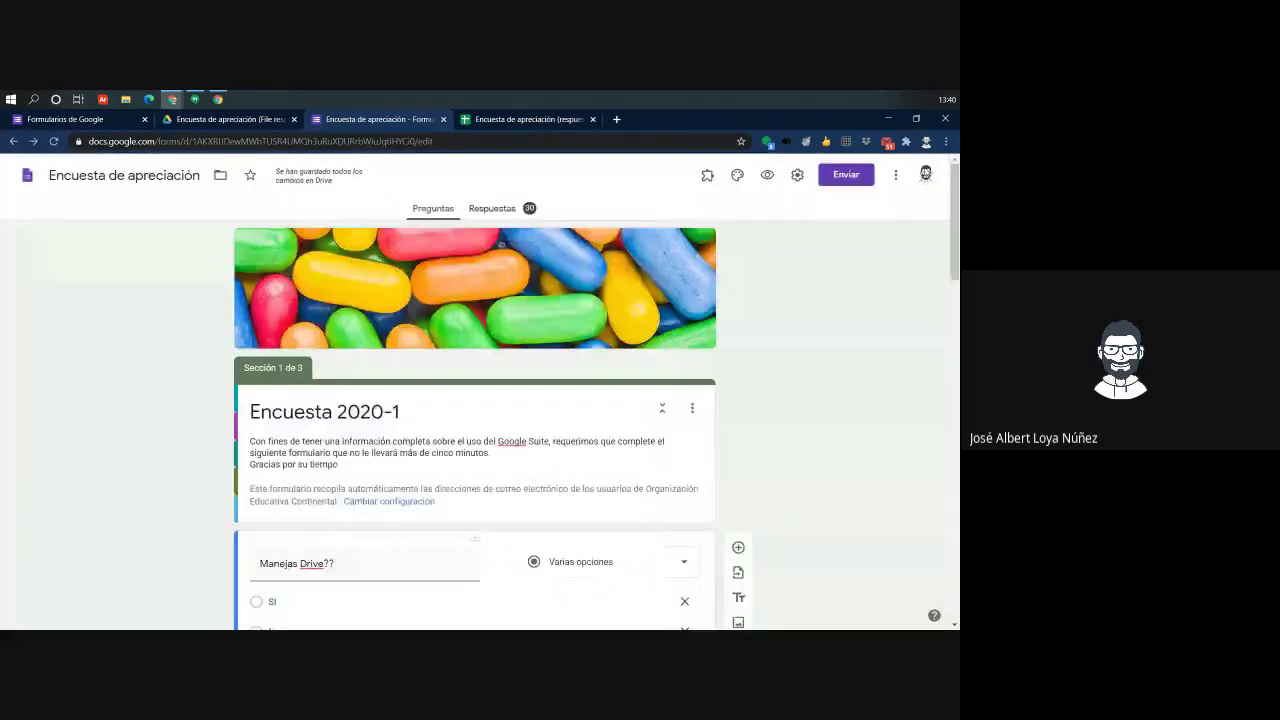
View the formLimiter page in the G Suite Marketplace and close the marketplace
{"action": "left_click", "coordinate": [895, 176]}
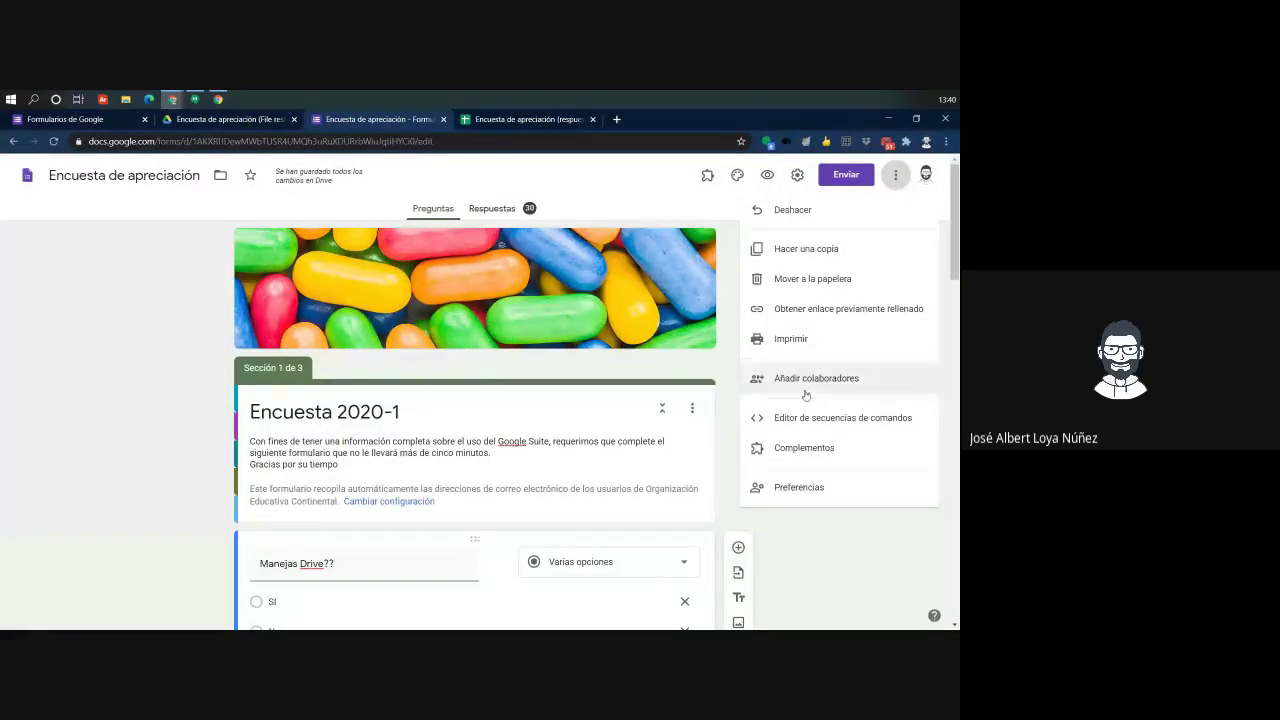
{"action": "left_click", "coordinate": [790, 450]}
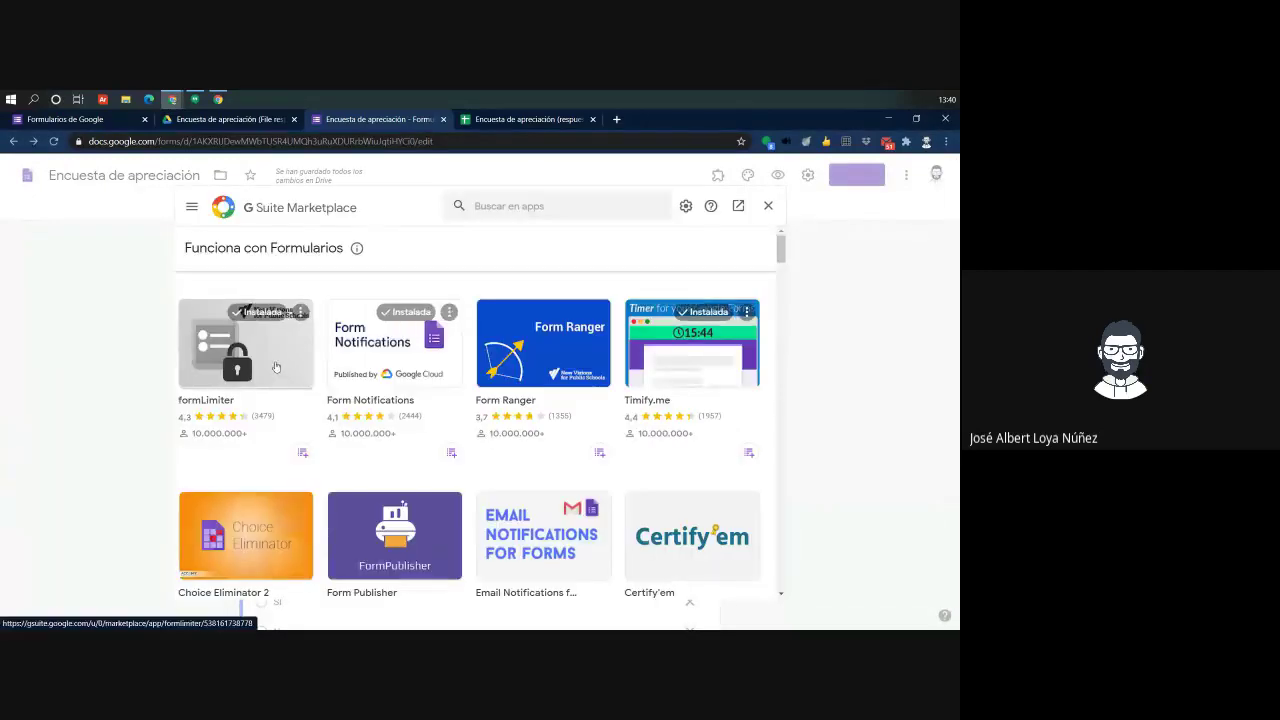
{"action": "left_click", "coordinate": [303, 314]}
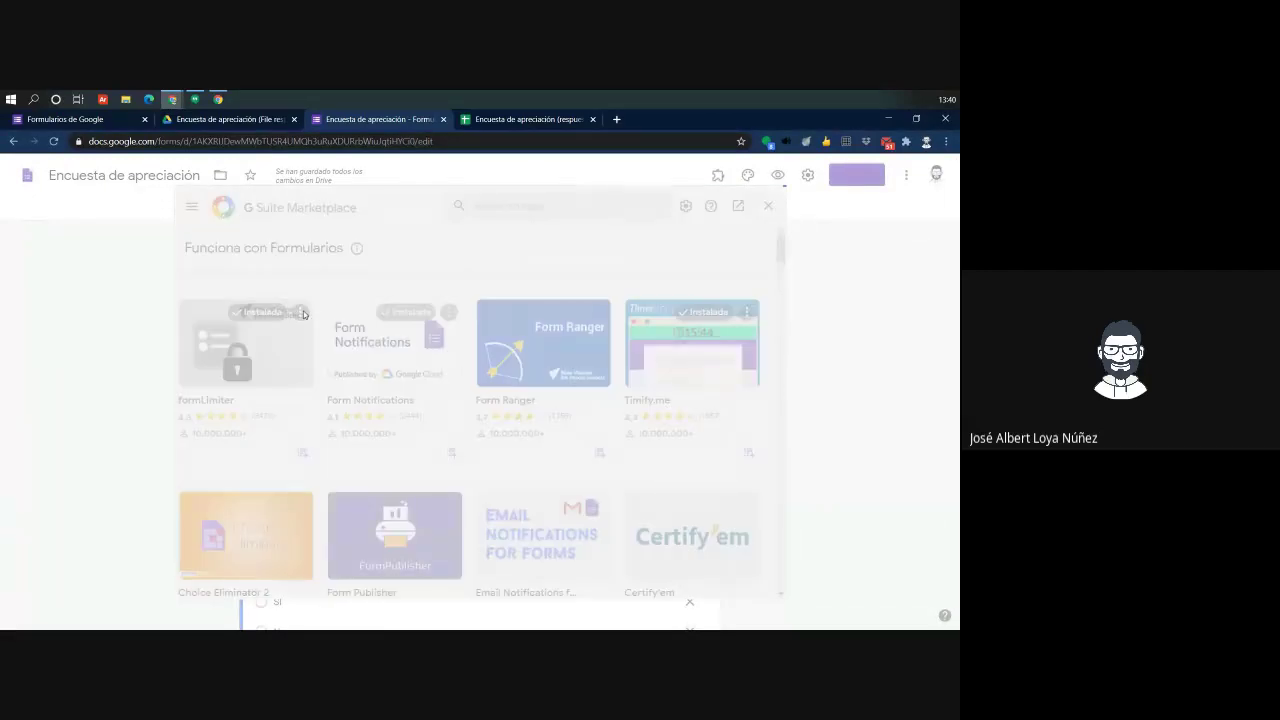
{"action": "scroll", "coordinate": [428, 318], "scroll_direction": "down", "scroll_amount": 1}
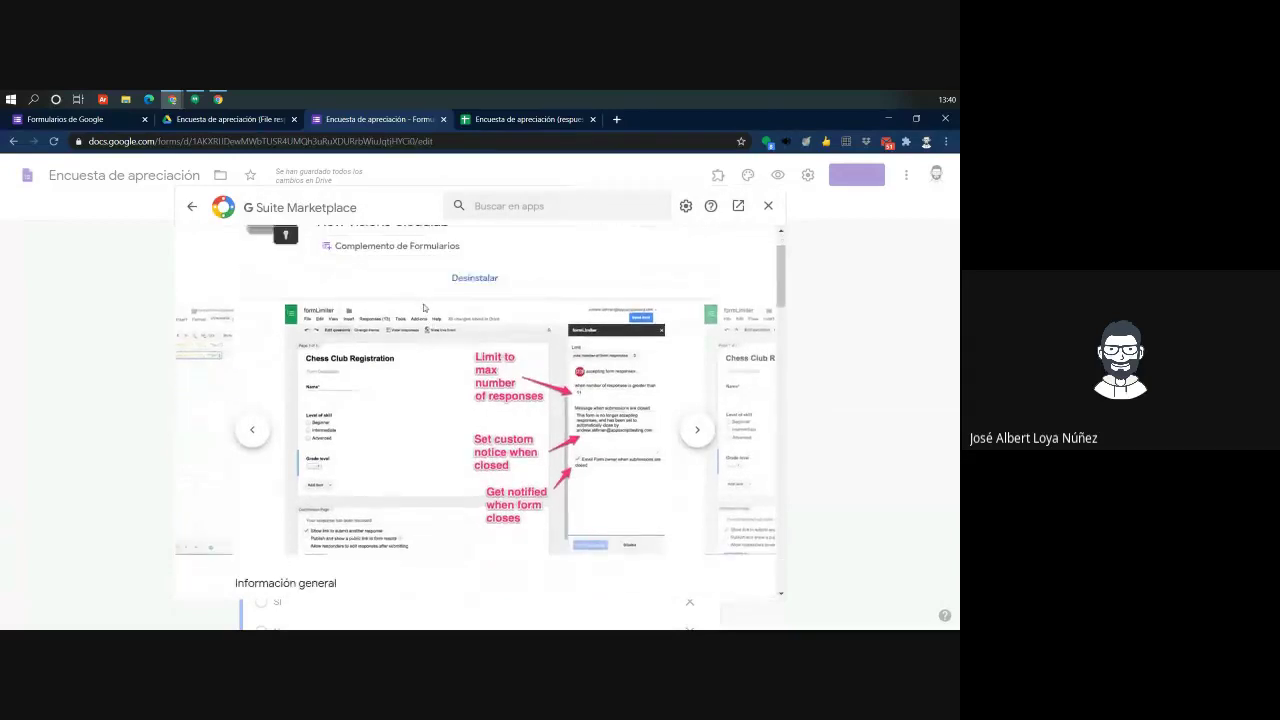
{"action": "scroll", "coordinate": [424, 308], "scroll_direction": "up", "scroll_amount": 1}
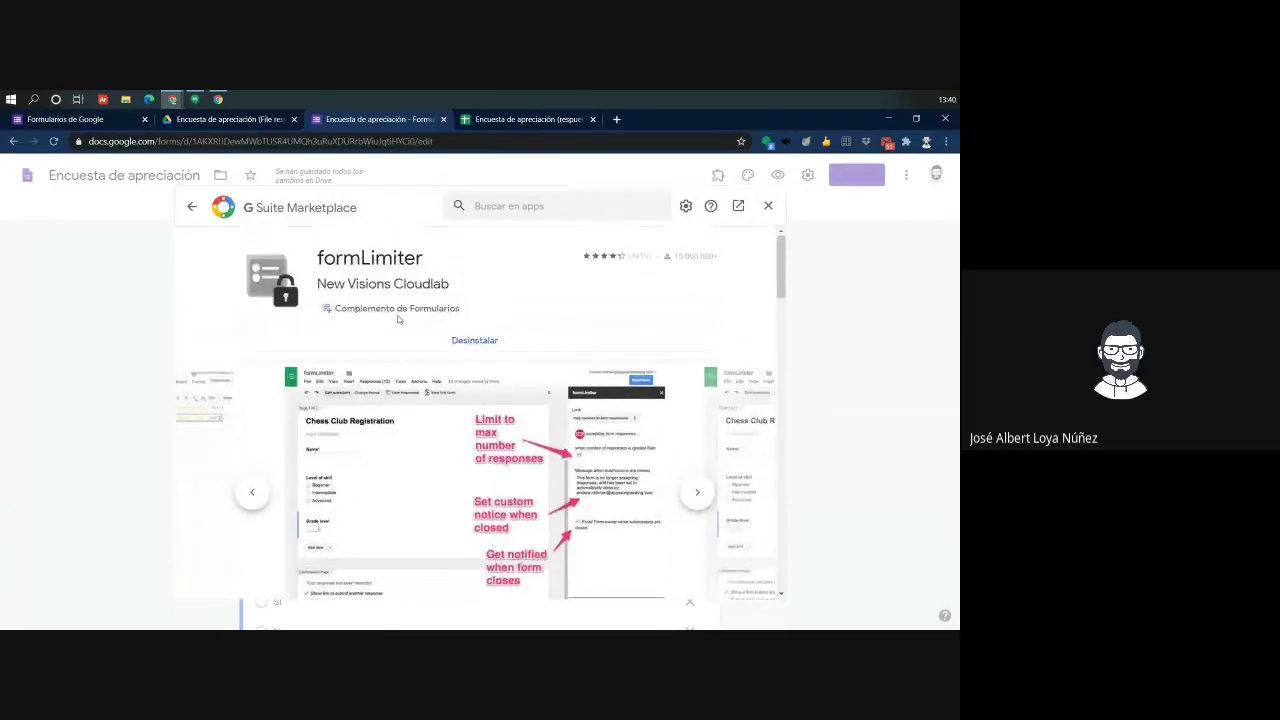
{"action": "left_click", "coordinate": [768, 205]}
Open the help for the installed formLimiter add-on, read its introduction, and close it
{"action": "left_click", "coordinate": [707, 175]}
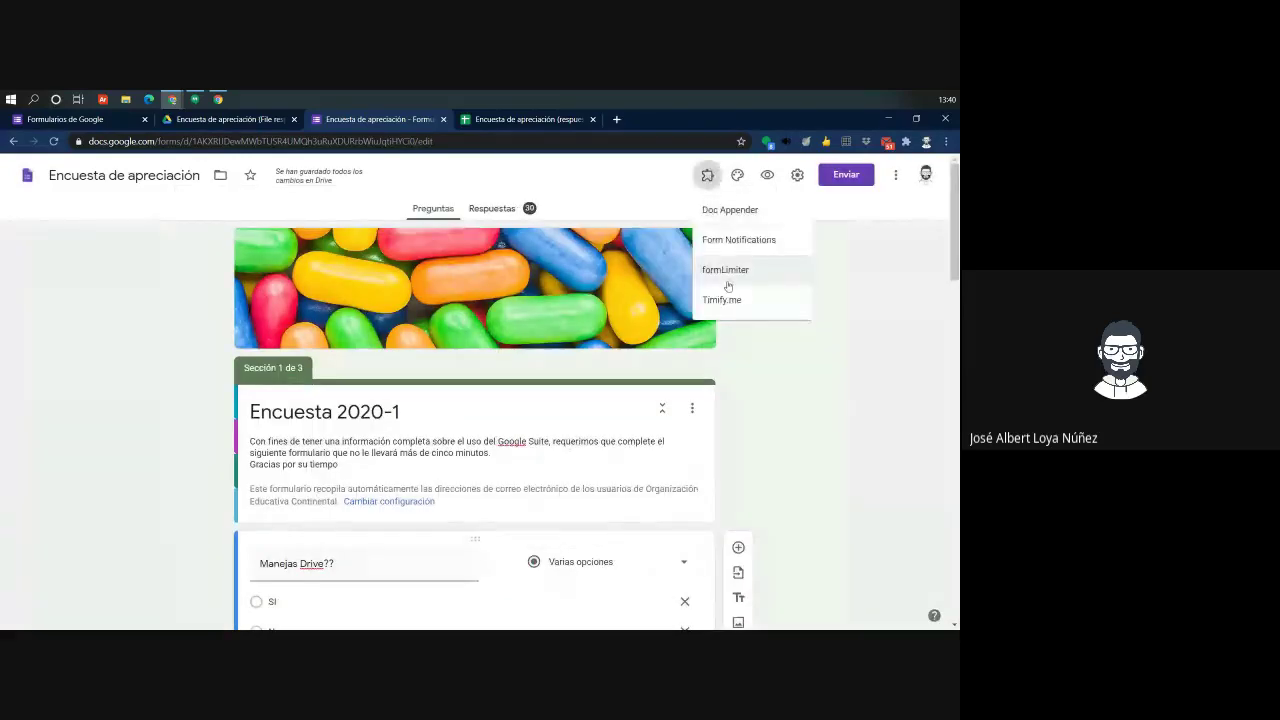
{"action": "left_click", "coordinate": [726, 272]}
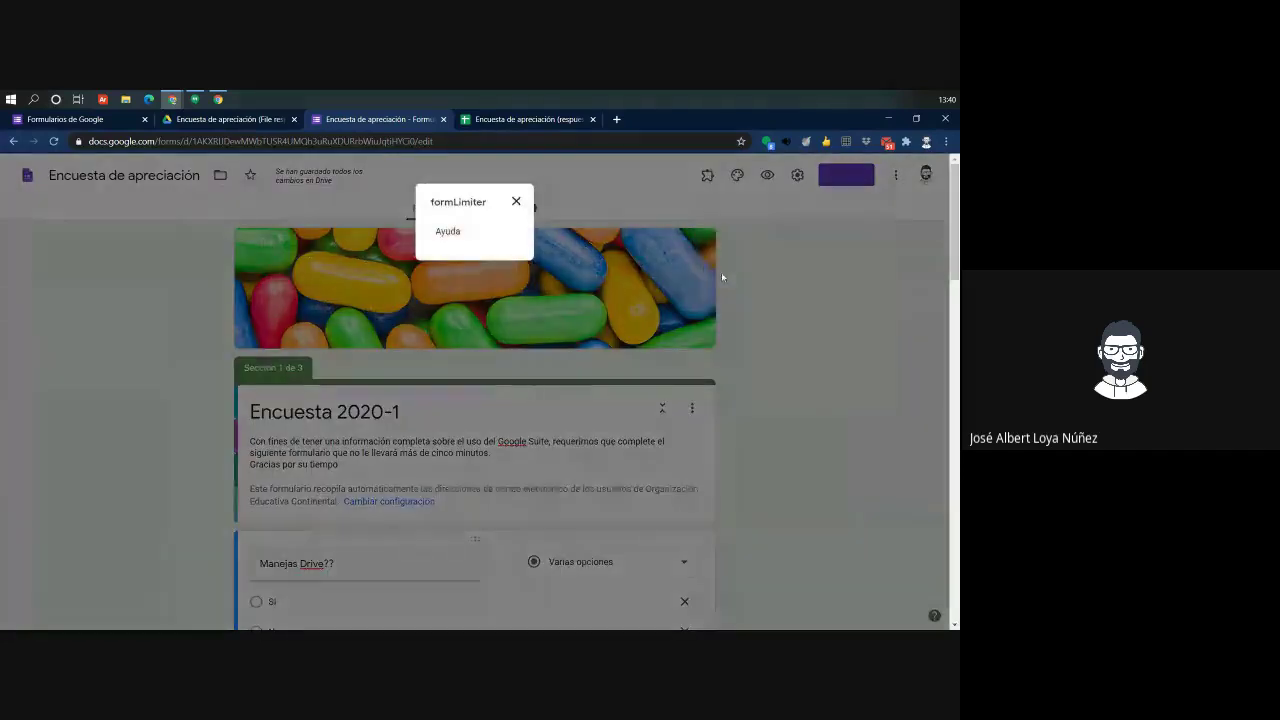
{"action": "left_click", "coordinate": [448, 231]}
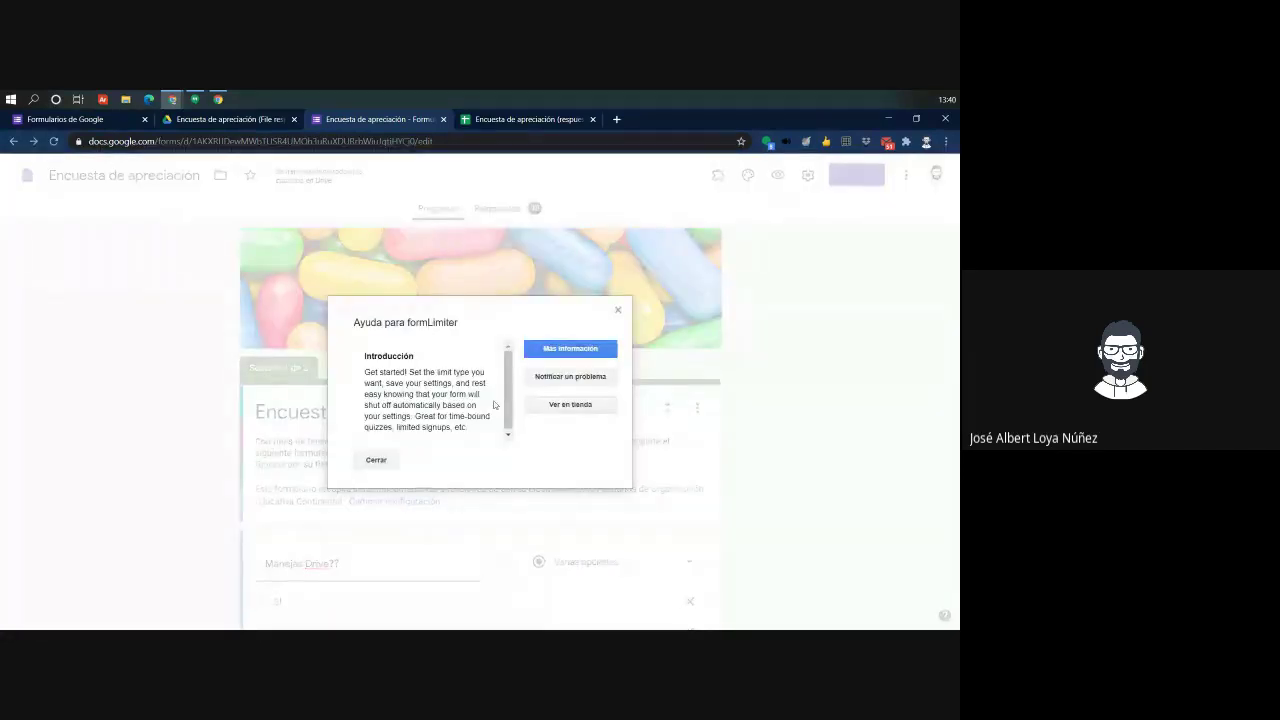
{"action": "scroll", "coordinate": [493, 404], "scroll_direction": "down", "scroll_amount": 1}
{"action": "left_click", "coordinate": [618, 310]}
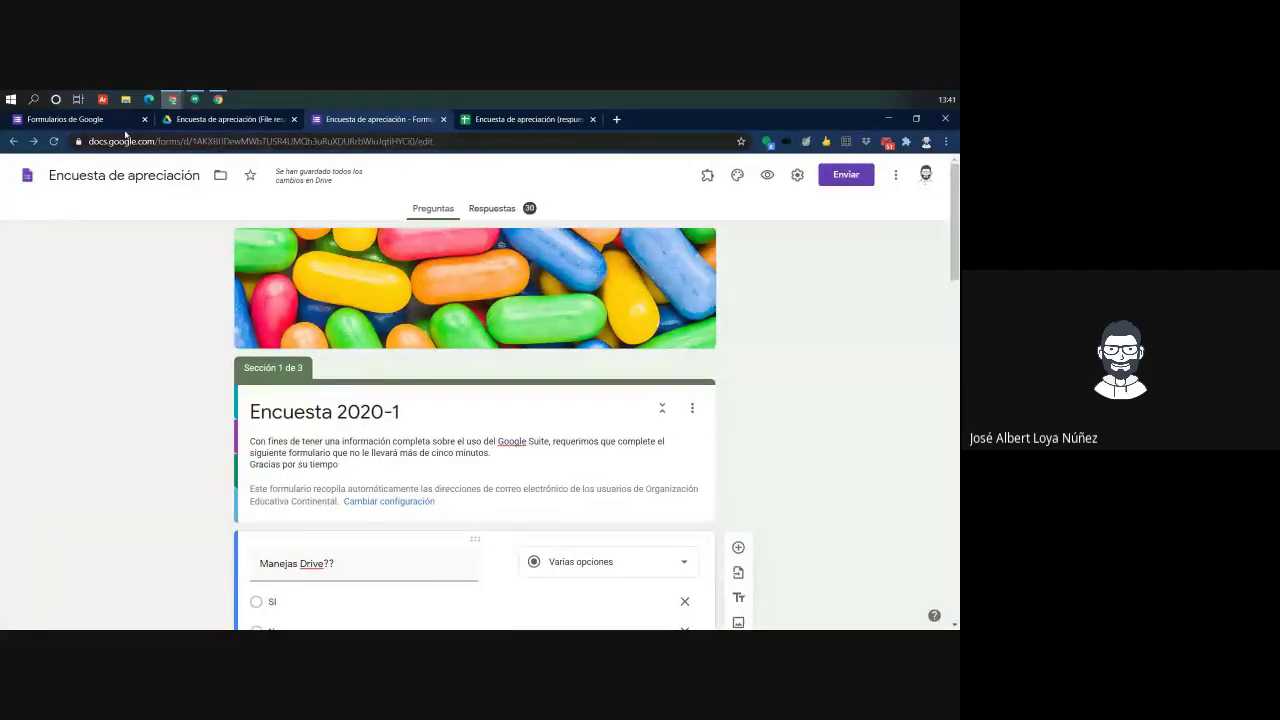
Open the form Formulario sin título from the forms list and launch its formLimiter add-on
{"action": "left_click", "coordinate": [90, 119]}
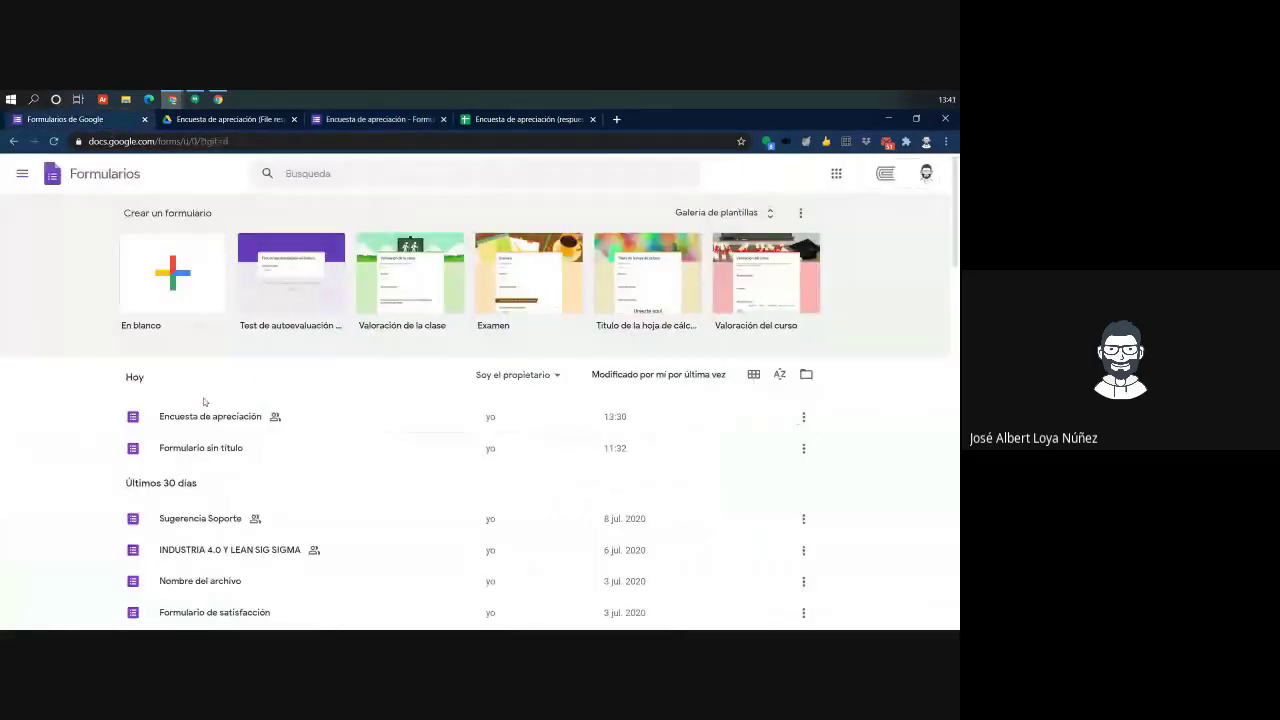
{"action": "left_click", "coordinate": [220, 449]}
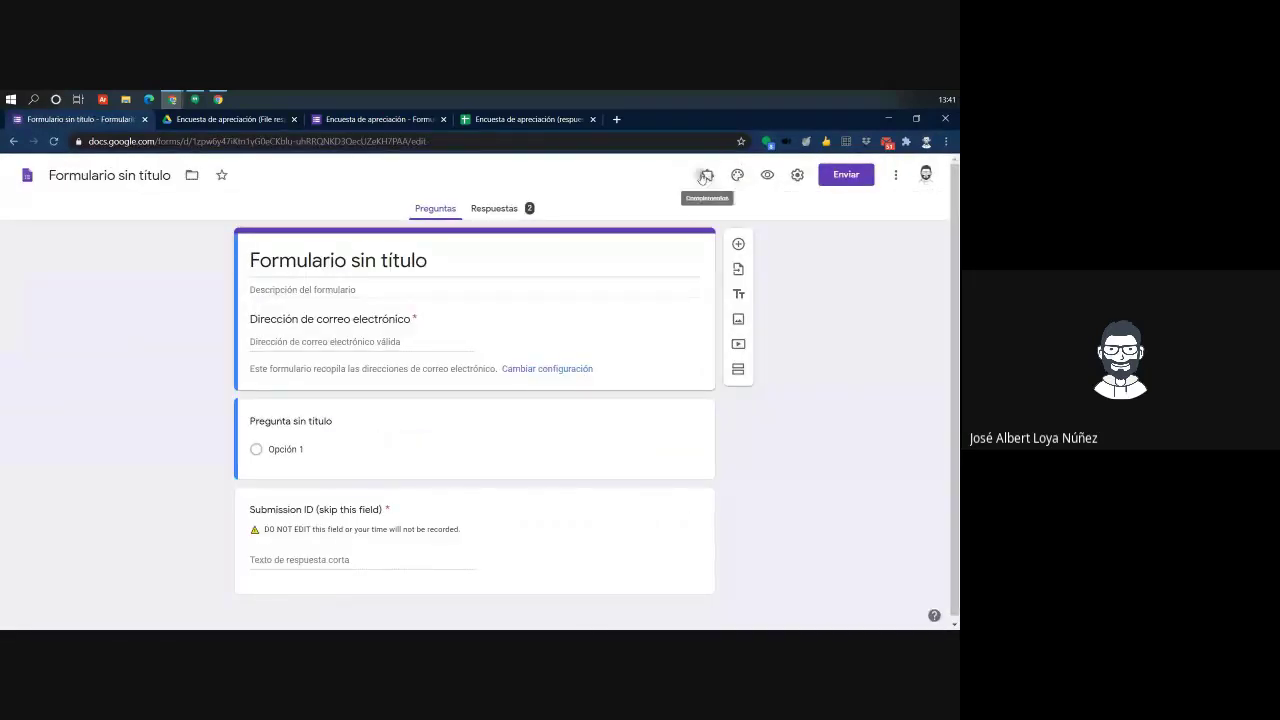
{"action": "left_click", "coordinate": [707, 175]}
{"action": "left_click", "coordinate": [728, 270]}
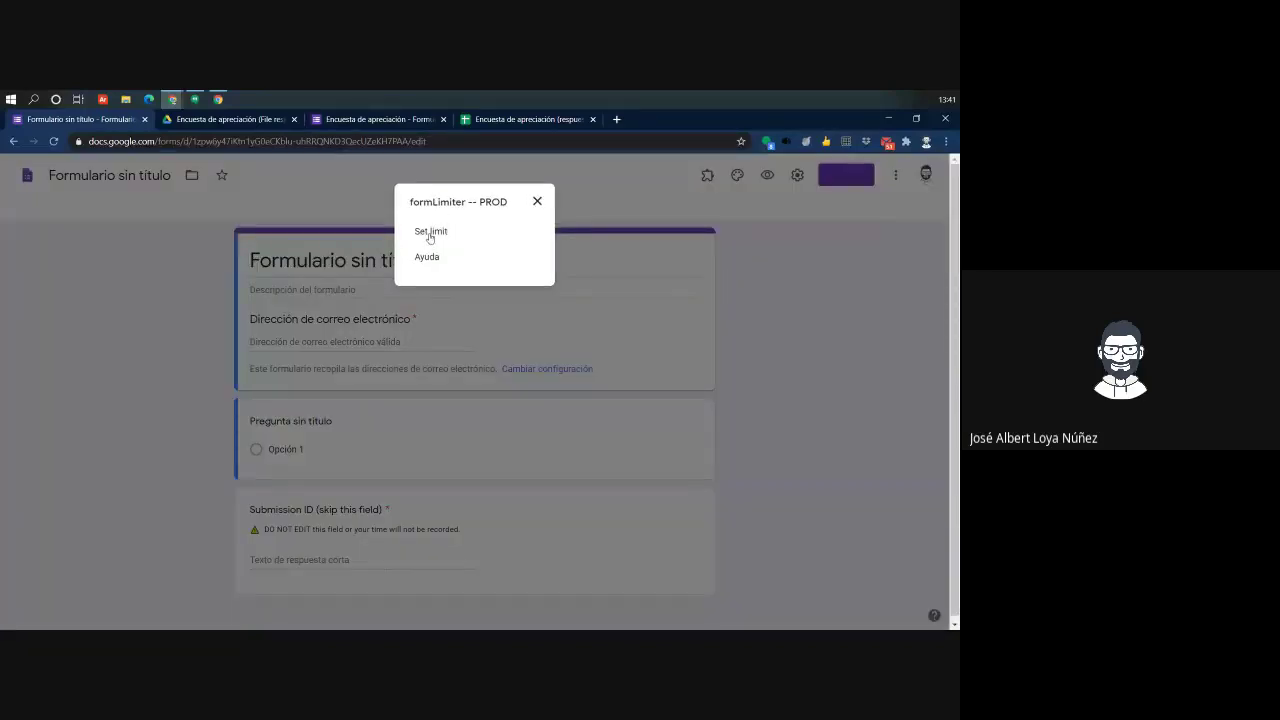
Look over the Encuesta de apreciación form, then return to Formulario sin título and examine the formLimiter options
{"action": "left_click", "coordinate": [380, 119]}
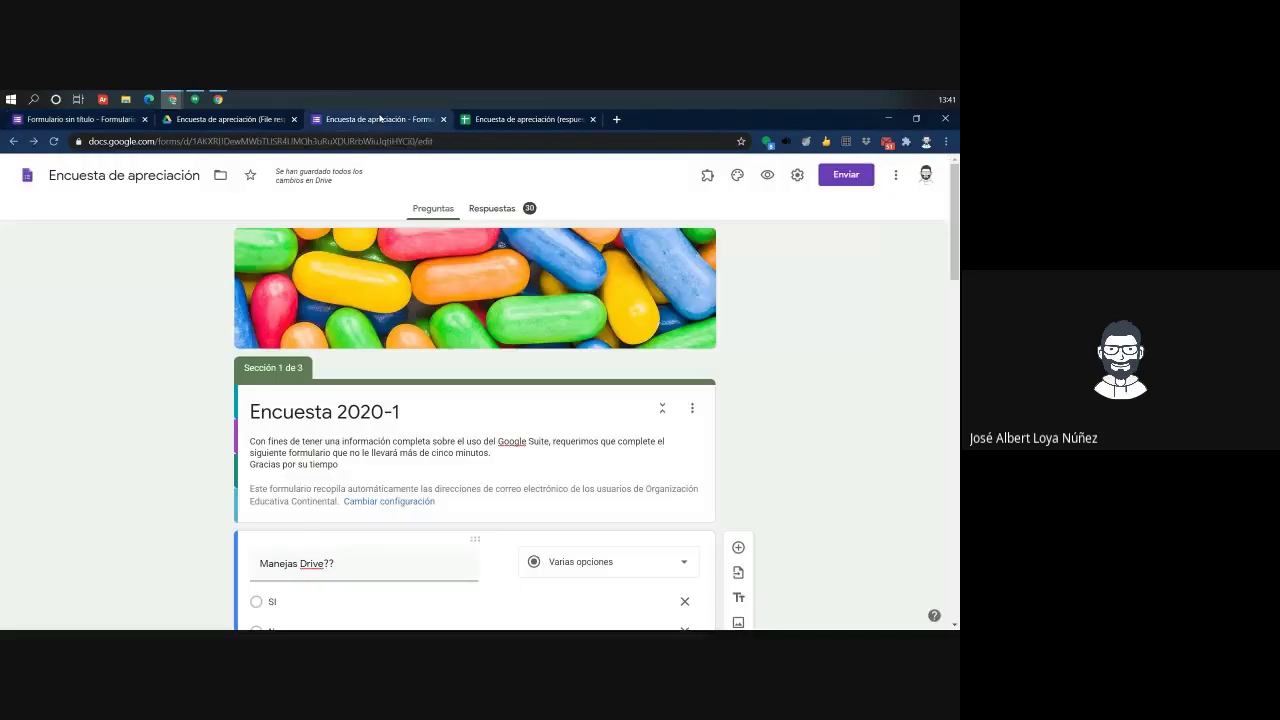
{"action": "scroll", "coordinate": [626, 366], "scroll_direction": "down", "scroll_amount": 2}
{"action": "scroll", "coordinate": [590, 275], "scroll_direction": "up", "scroll_amount": 2}
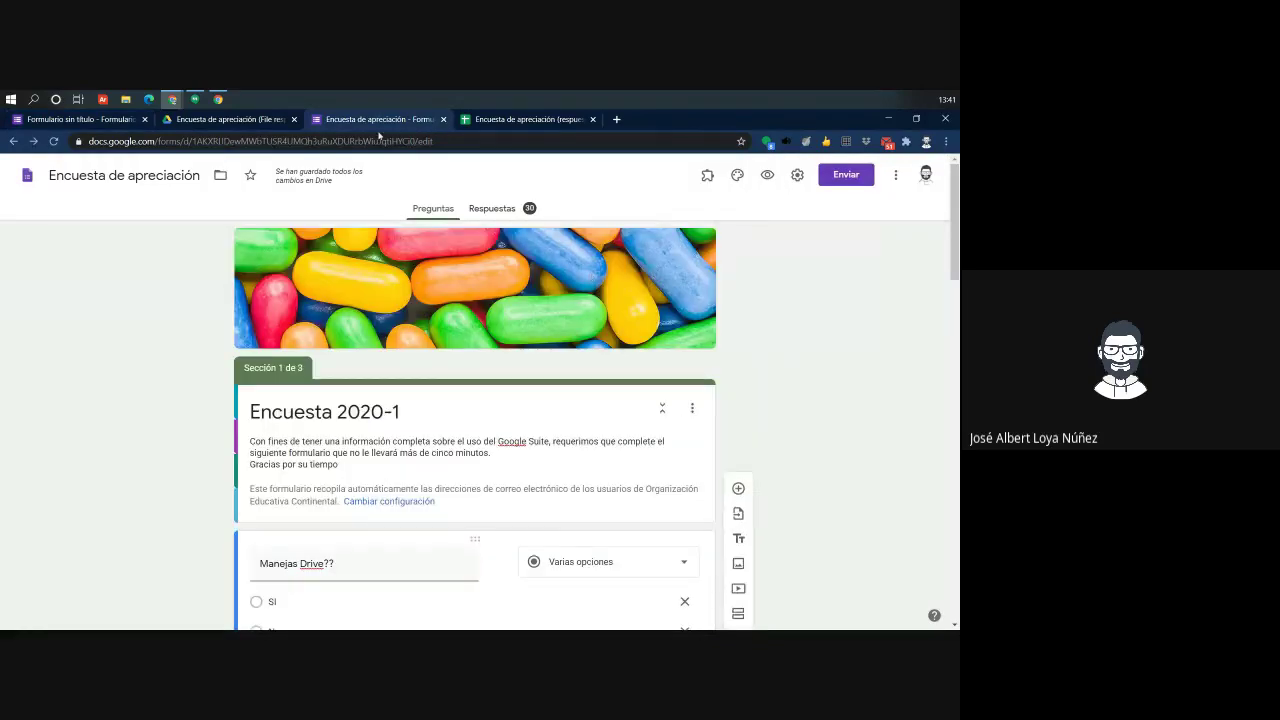
{"action": "left_click", "coordinate": [80, 119]}
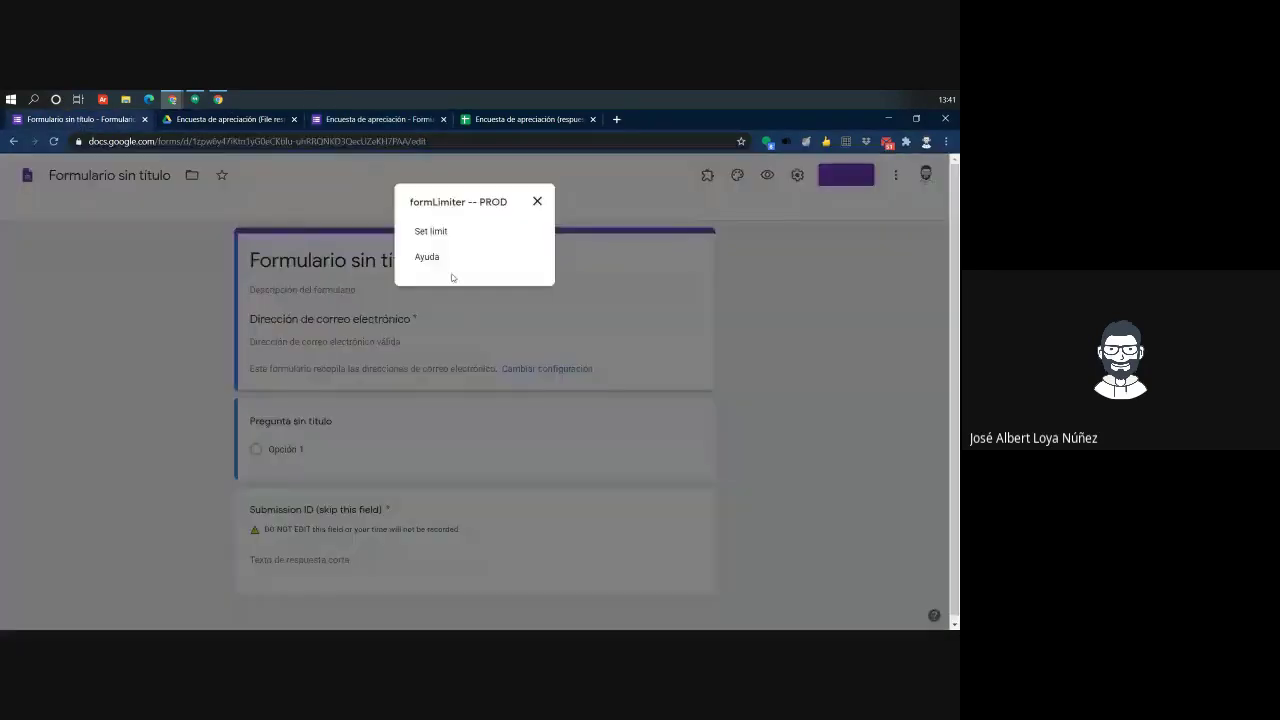
{"action": "left_click_drag", "start_coordinate": [410, 201], "coordinate": [504, 202]}
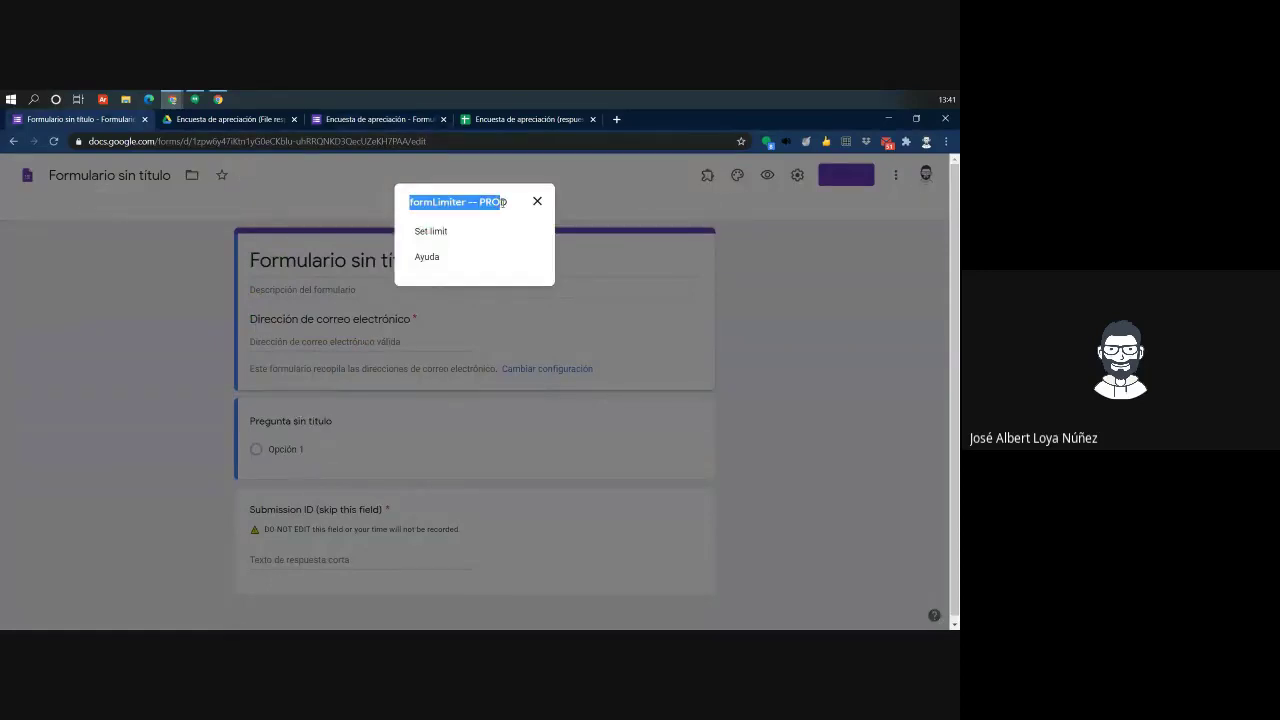
{"action": "left_click", "coordinate": [410, 203]}
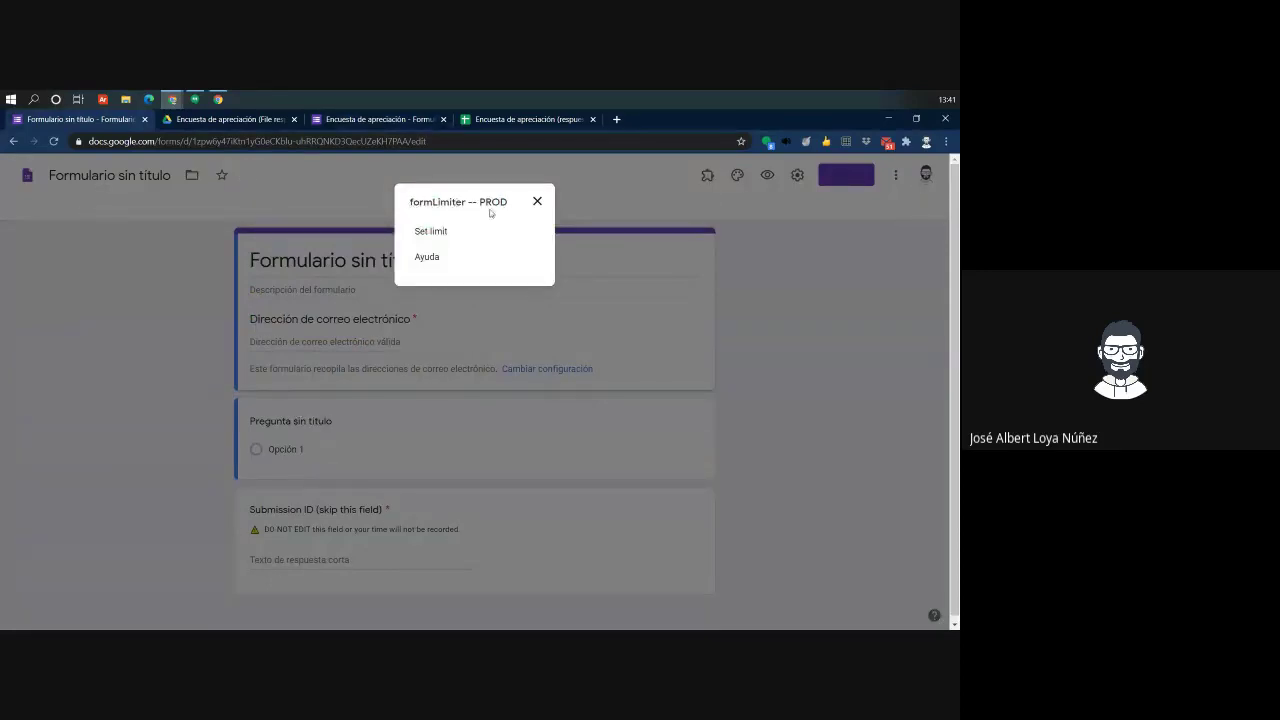
Open formLimiter's limit settings for Formulario sin título and choose date and time as the limit type
{"action": "left_click", "coordinate": [424, 233]}
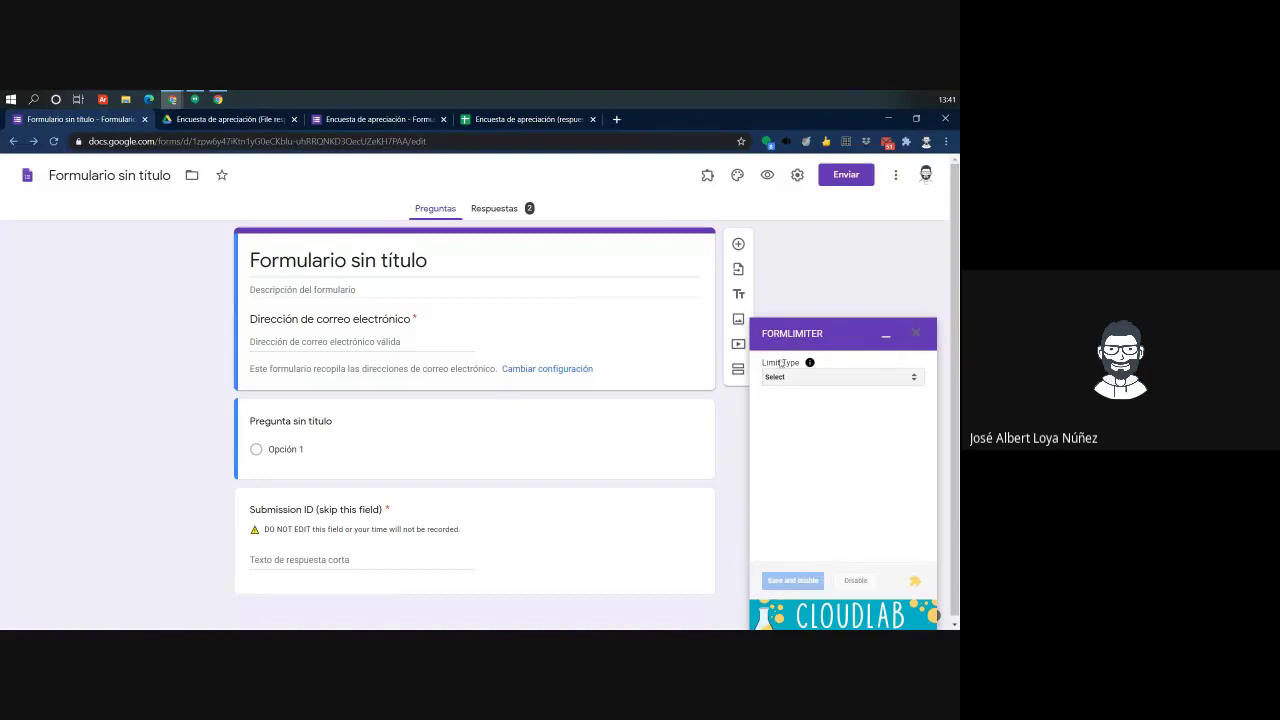
{"action": "left_click_drag", "start_coordinate": [772, 364], "coordinate": [763, 365]}
{"action": "left_click", "coordinate": [792, 379]}
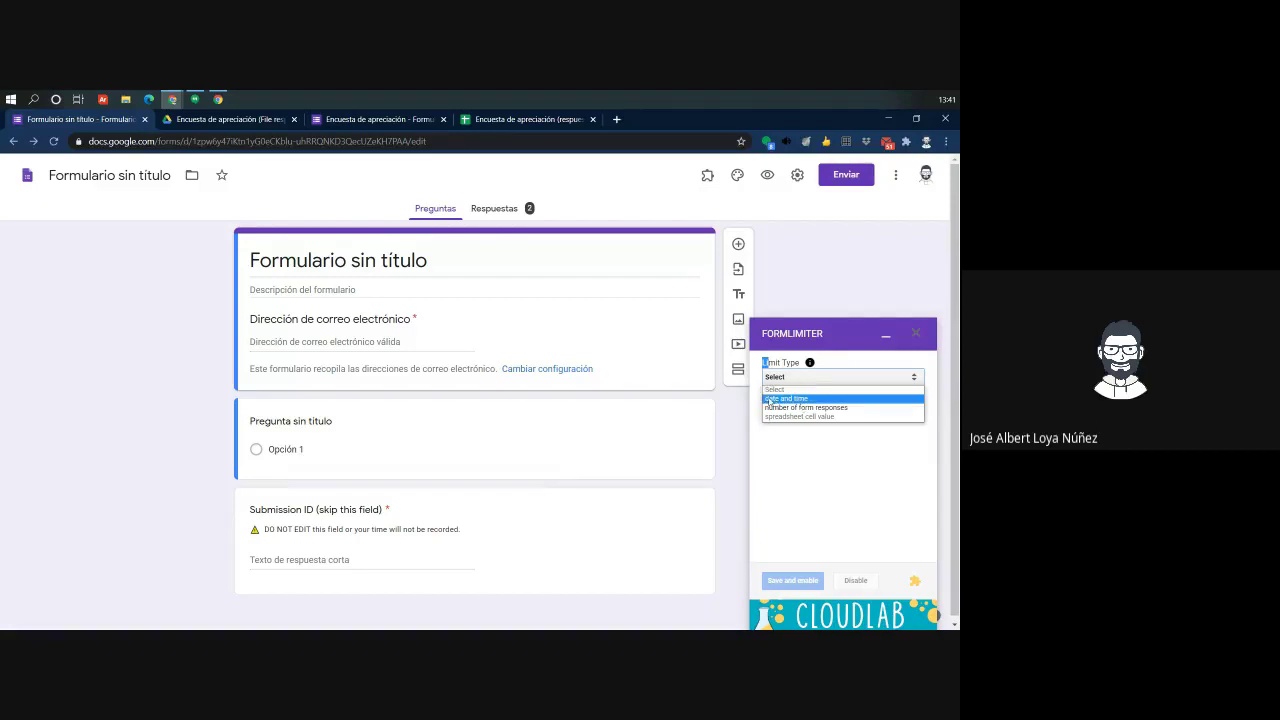
{"action": "left_click", "coordinate": [769, 399]}
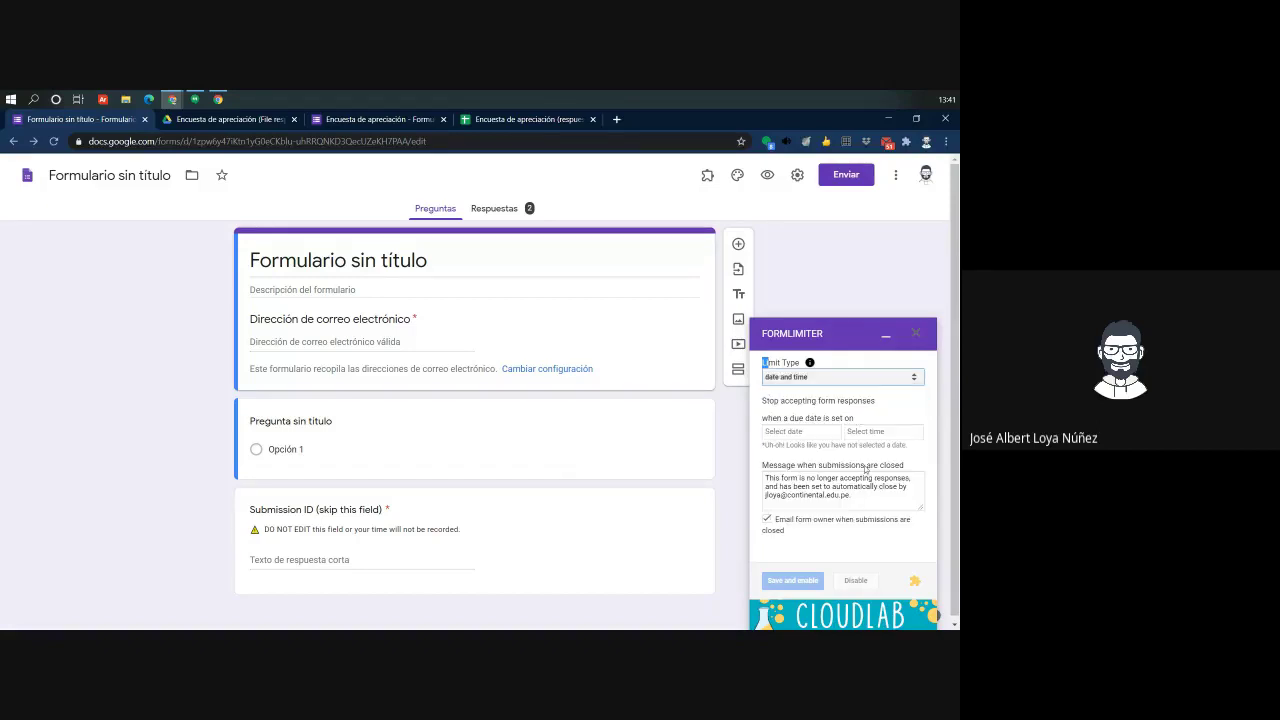
Compare the formLimiter fields for the number of form responses and date and time limit types
{"action": "left_click", "coordinate": [806, 378]}
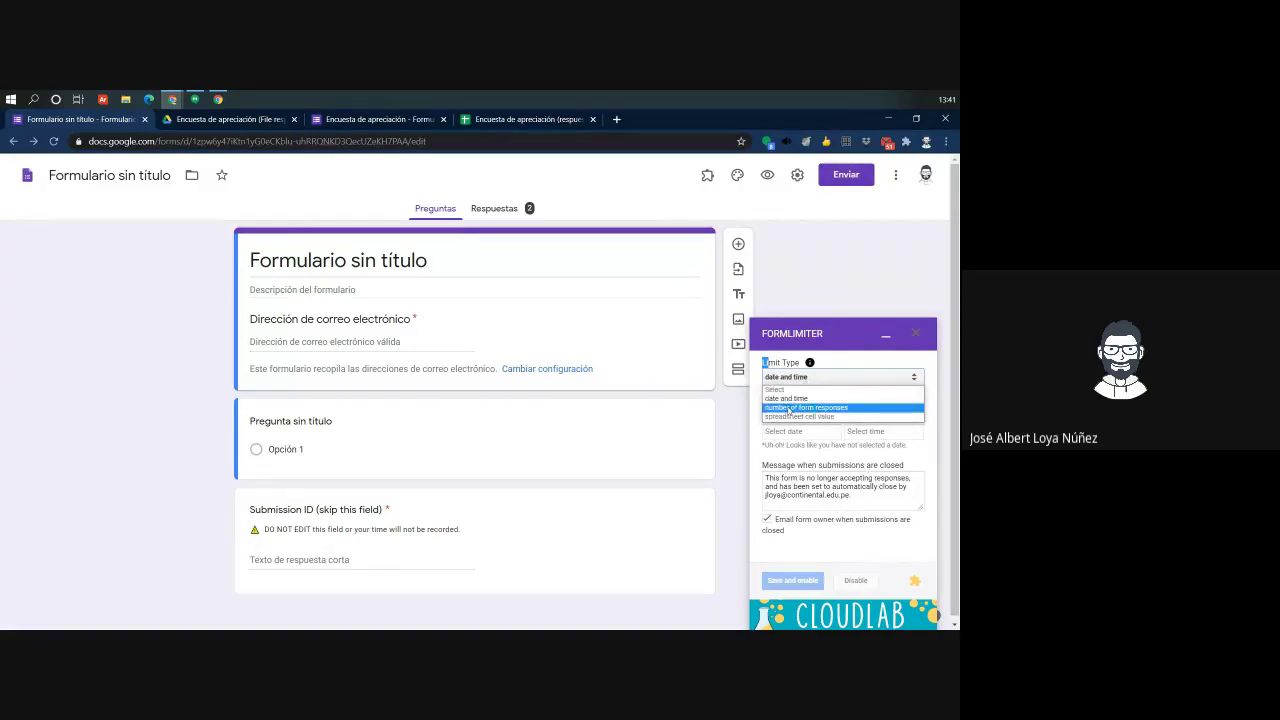
{"action": "left_click", "coordinate": [790, 408]}
{"action": "left_click", "coordinate": [818, 379]}
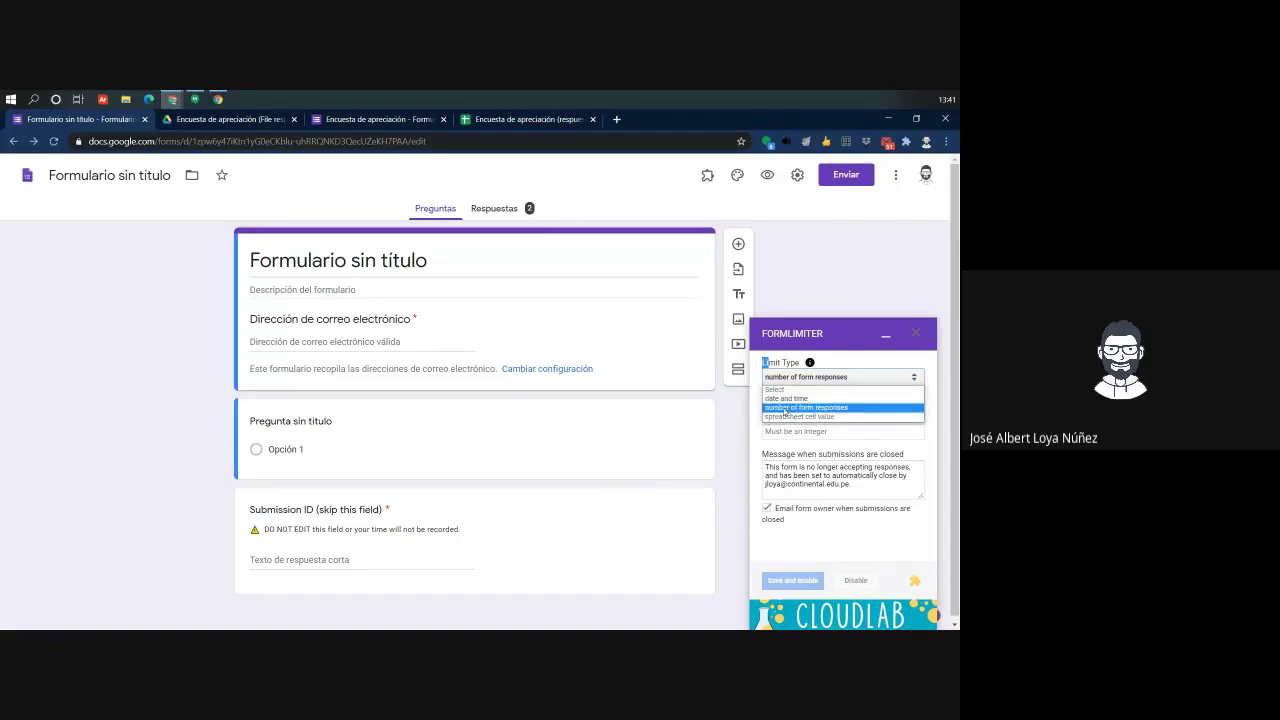
{"action": "left_click", "coordinate": [785, 408]}
{"action": "left_click", "coordinate": [833, 430]}
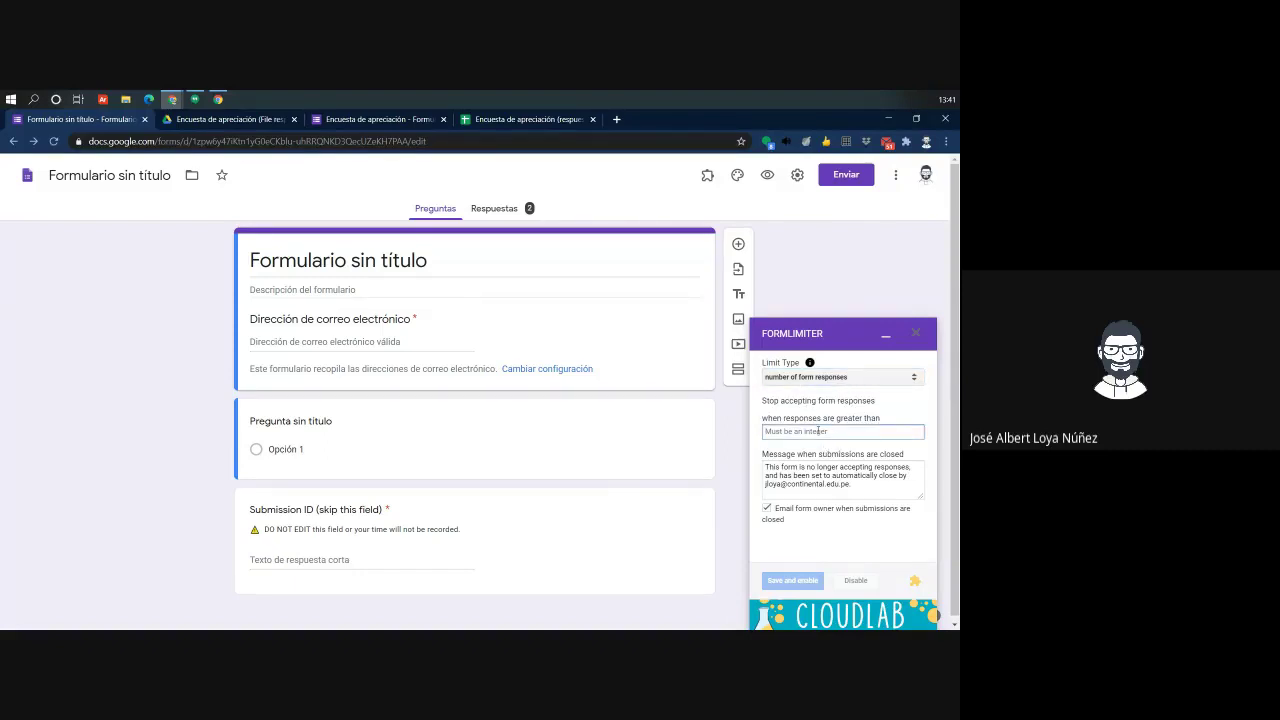
{"action": "left_click", "coordinate": [838, 377]}
{"action": "left_click", "coordinate": [783, 399]}
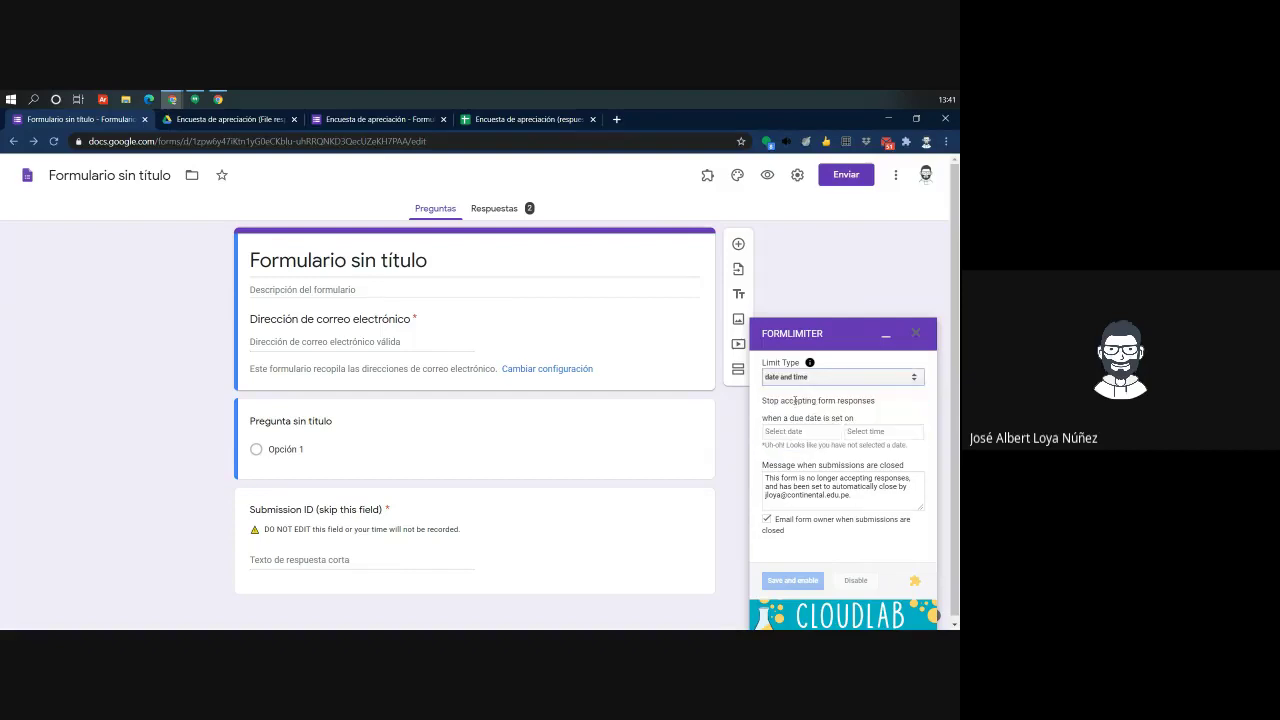
Set formLimiter to stop accepting responses by number of form responses at 100, then save and enable the limit
{"action": "left_click", "coordinate": [800, 377]}
{"action": "left_click", "coordinate": [805, 405]}
{"action": "left_click", "coordinate": [813, 433]}
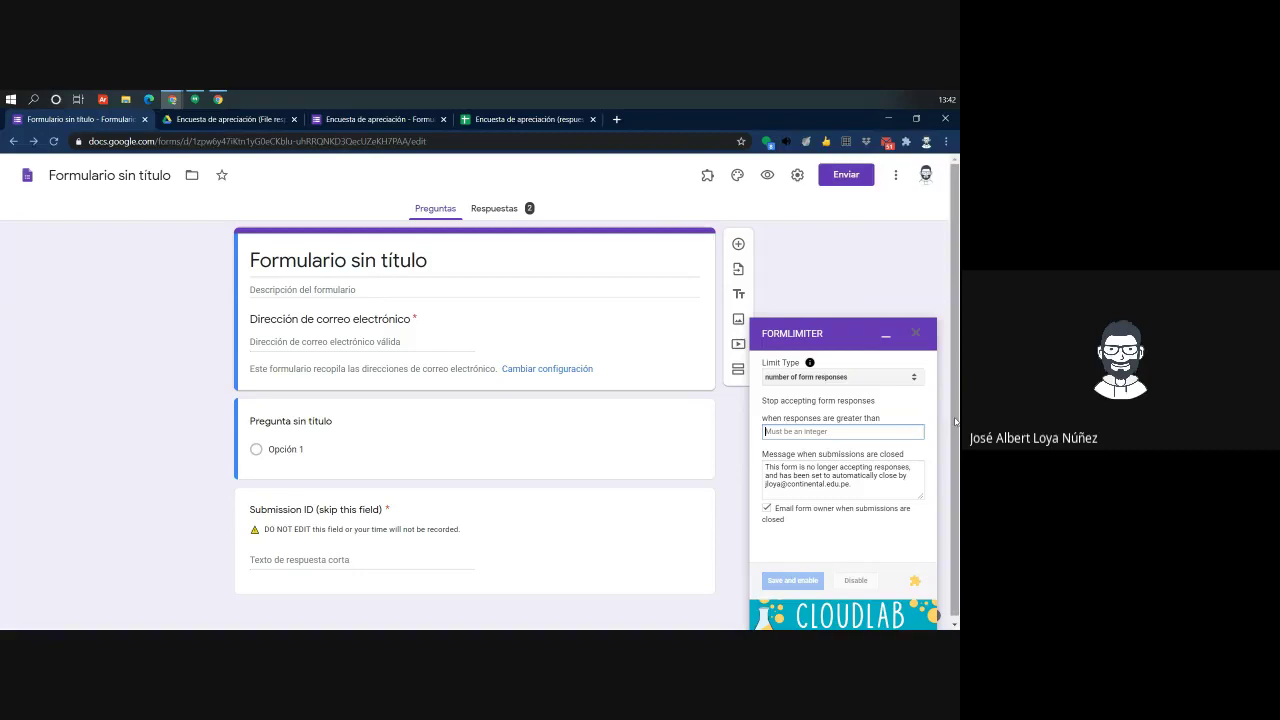
{"action": "type", "text": "100"}
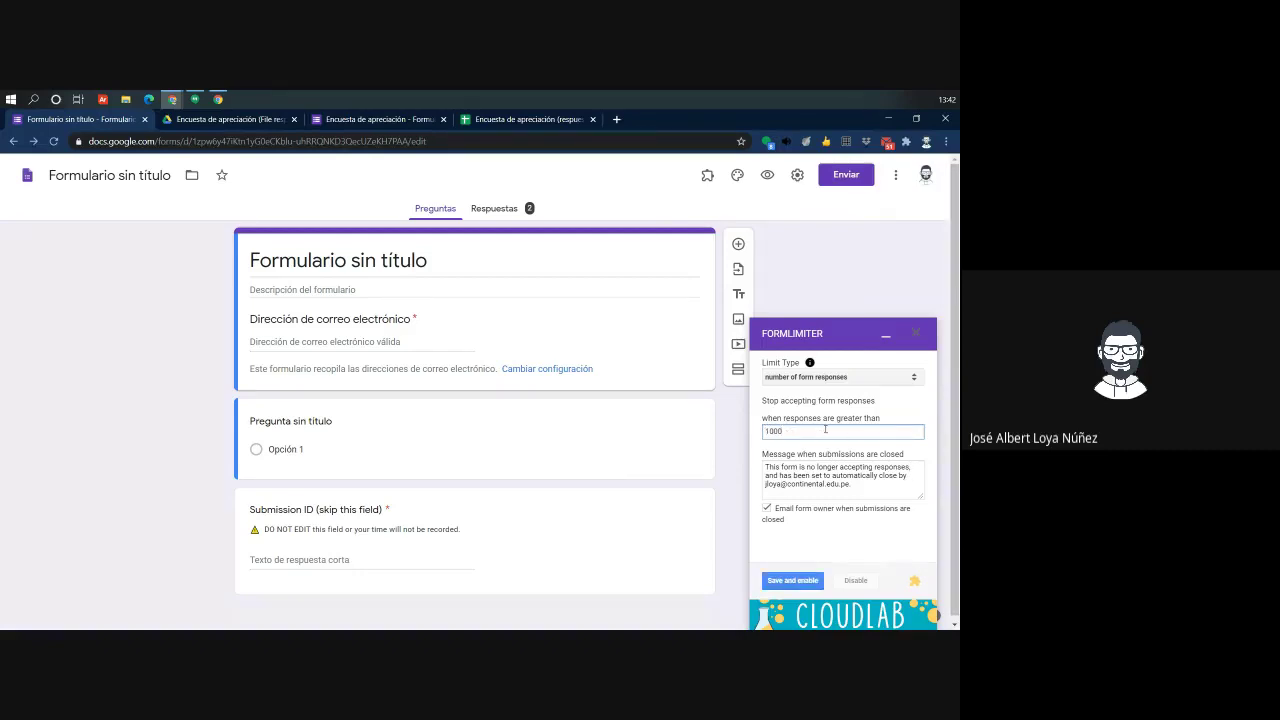
{"action": "left_click_drag", "start_coordinate": [850, 484], "coordinate": [764, 464]}
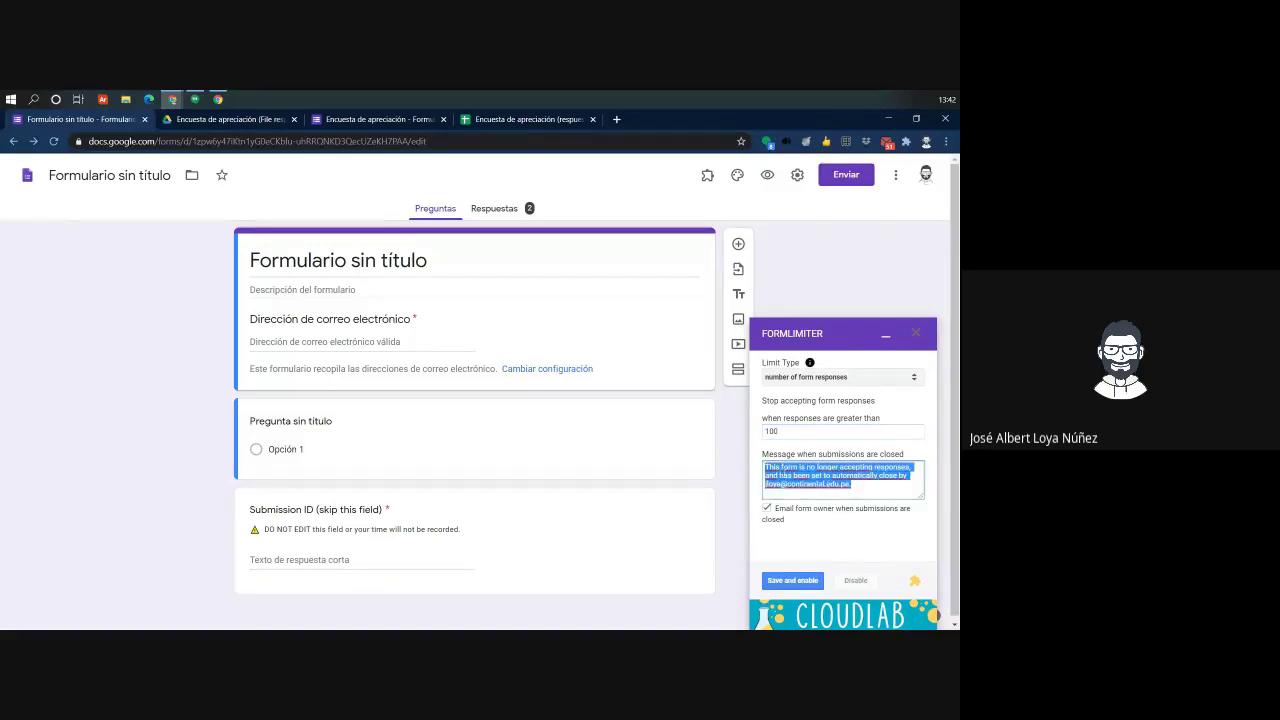
{"action": "left_click", "coordinate": [793, 581]}
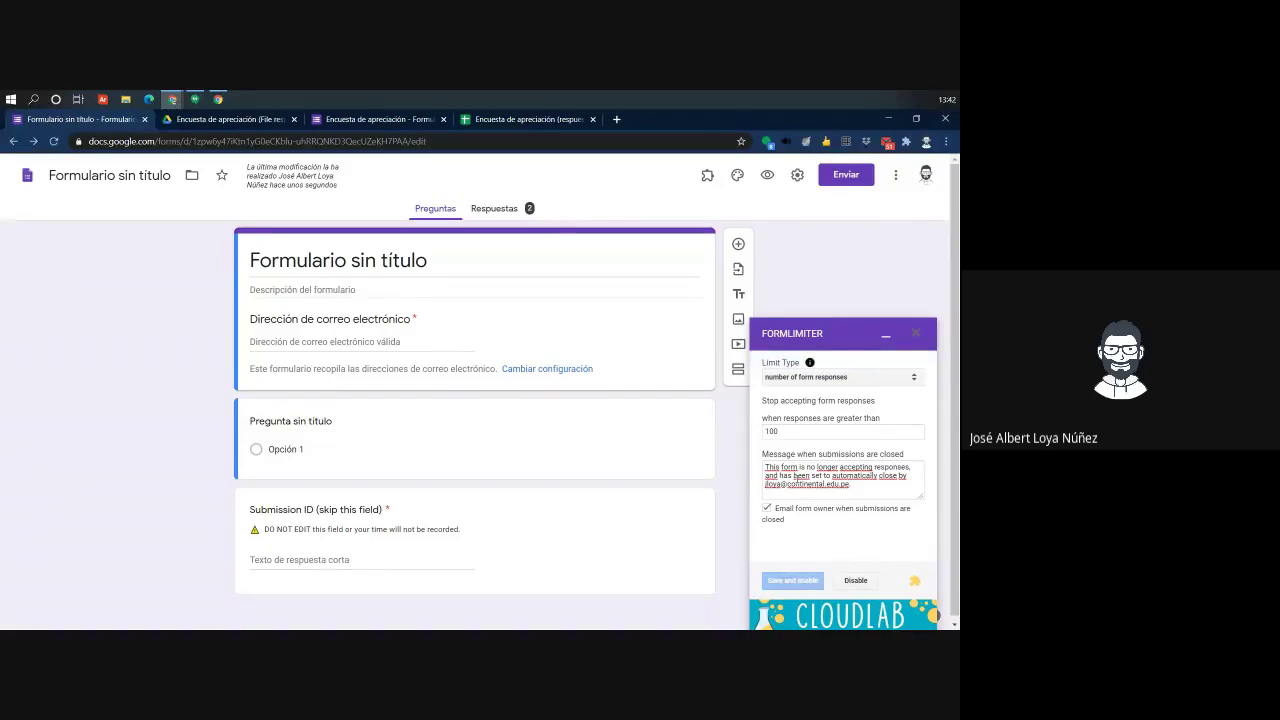
Examine formLimiter's message for closed submissions on Formulario sin título
{"action": "triple_click", "coordinate": [842, 478]}
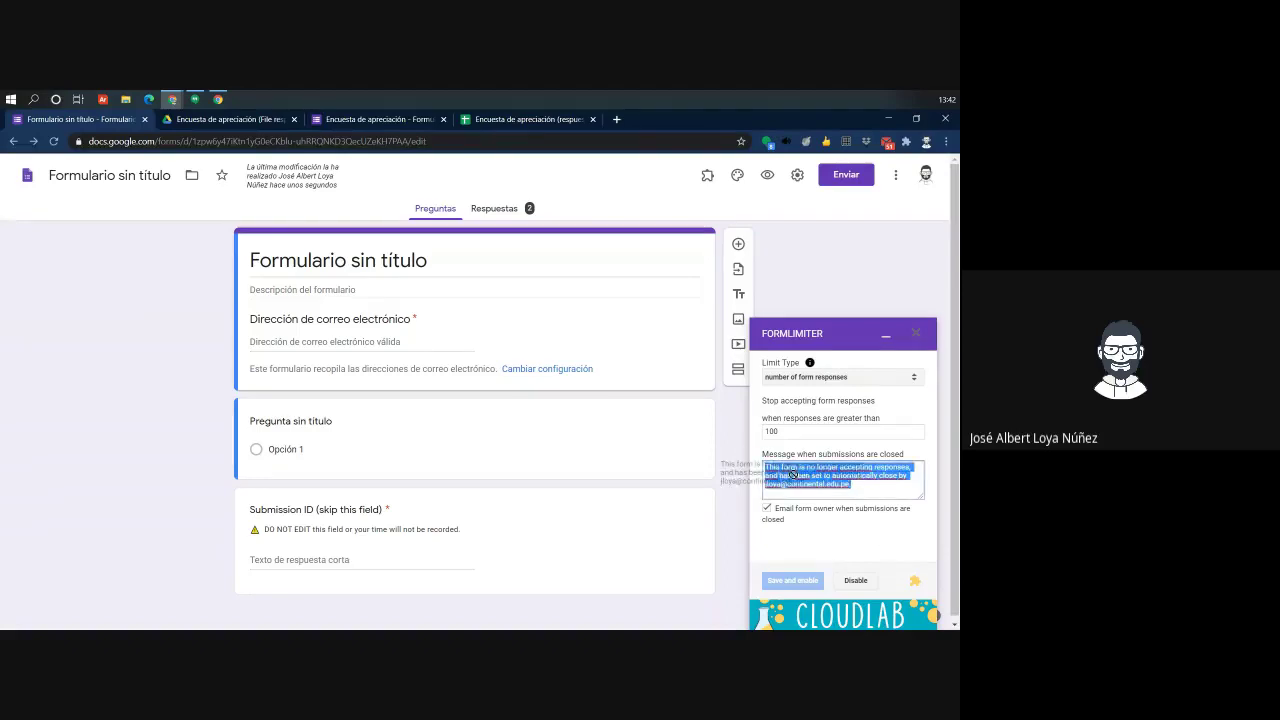
{"action": "left_click", "coordinate": [800, 468]}
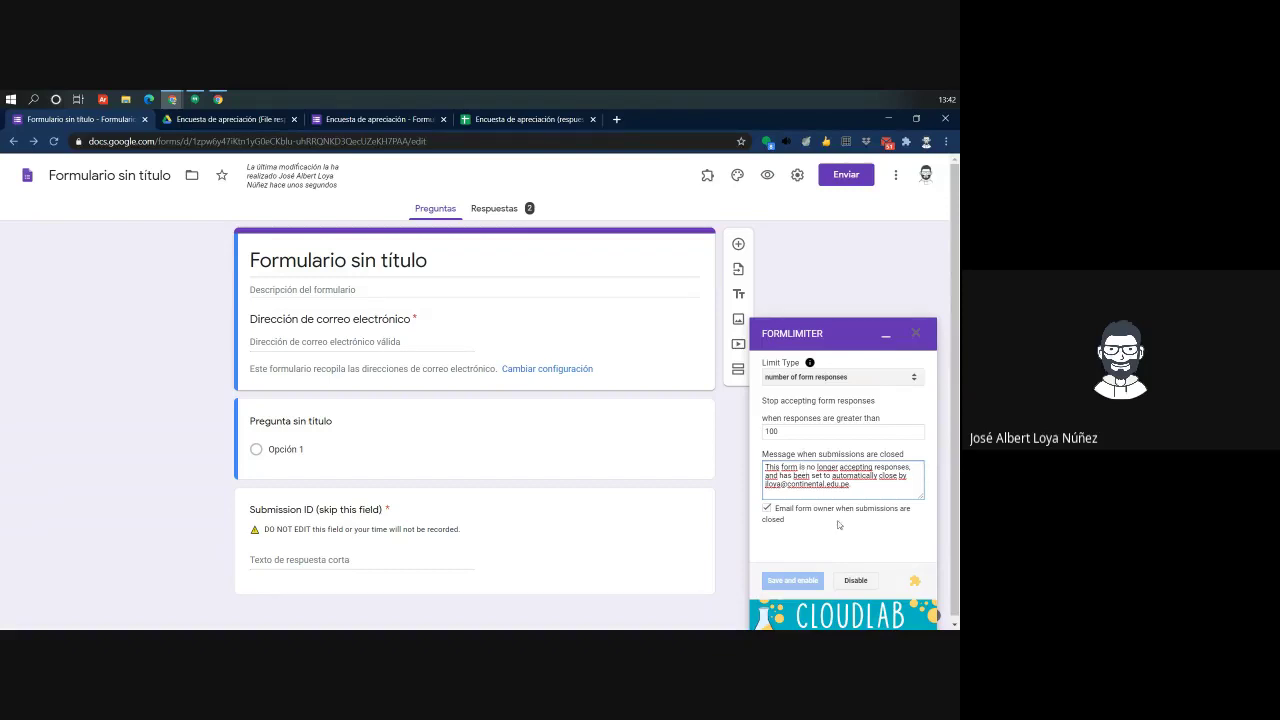
{"action": "left_click_drag", "start_coordinate": [854, 486], "coordinate": [751, 460]}
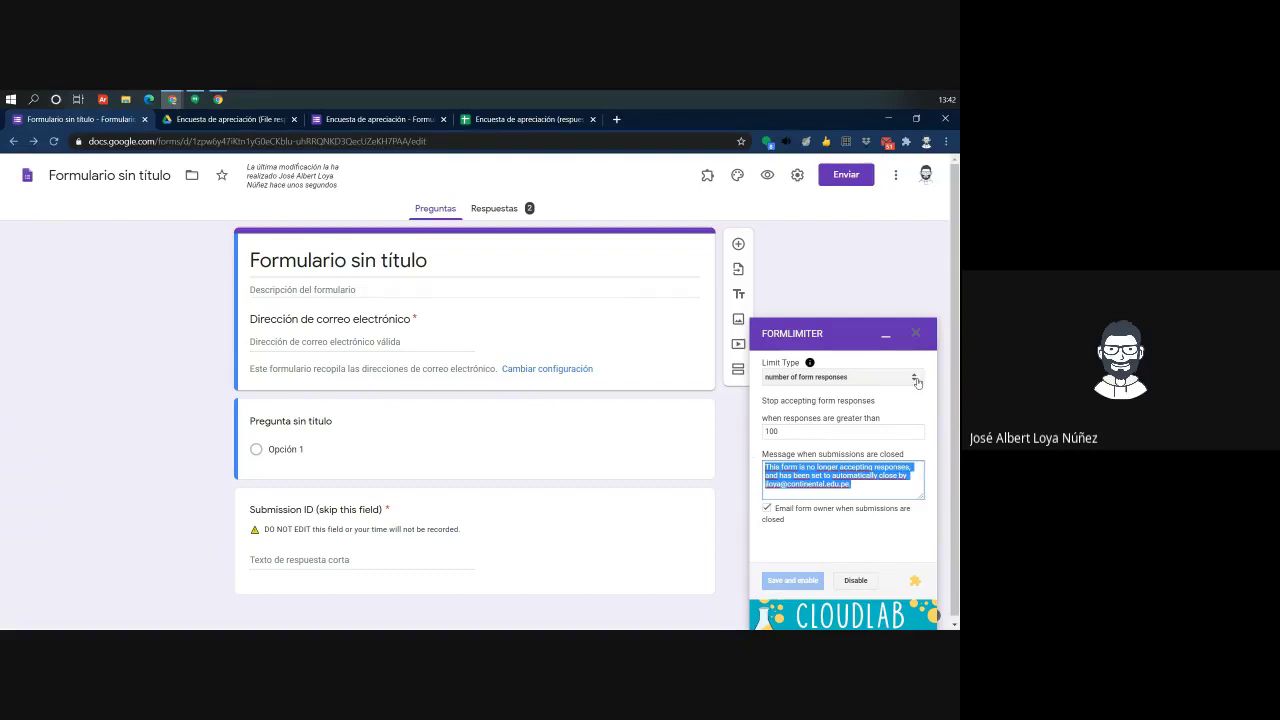
Switch to the Encuesta de apreciación form and look over its list of installed add-ons
{"action": "left_click", "coordinate": [359, 120]}
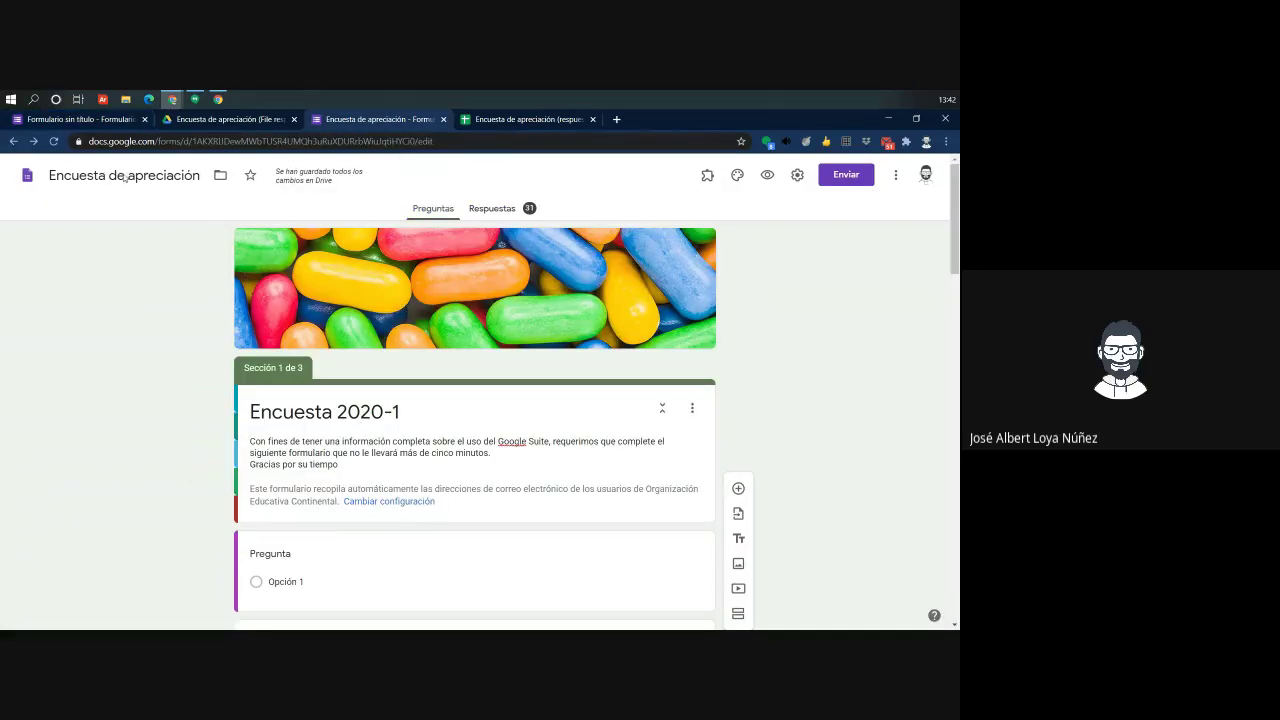
{"action": "left_click", "coordinate": [91, 121]}
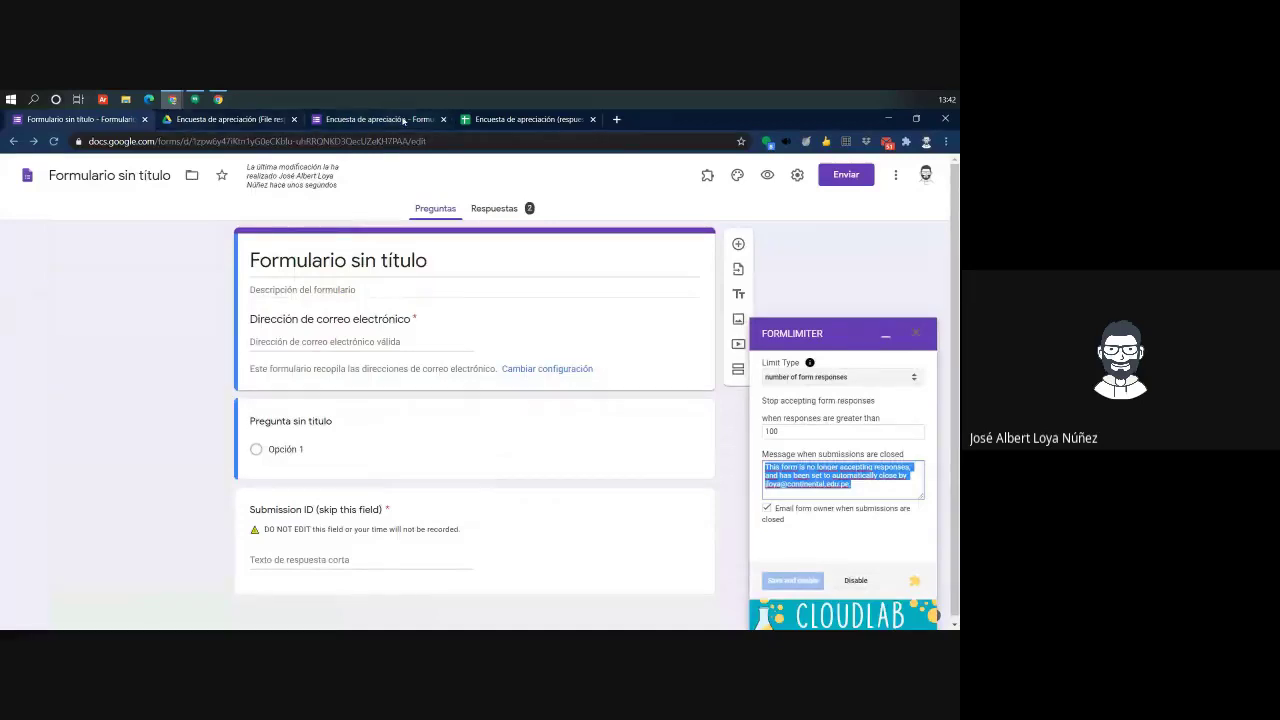
{"action": "left_click", "coordinate": [403, 121]}
{"action": "left_click", "coordinate": [707, 175]}
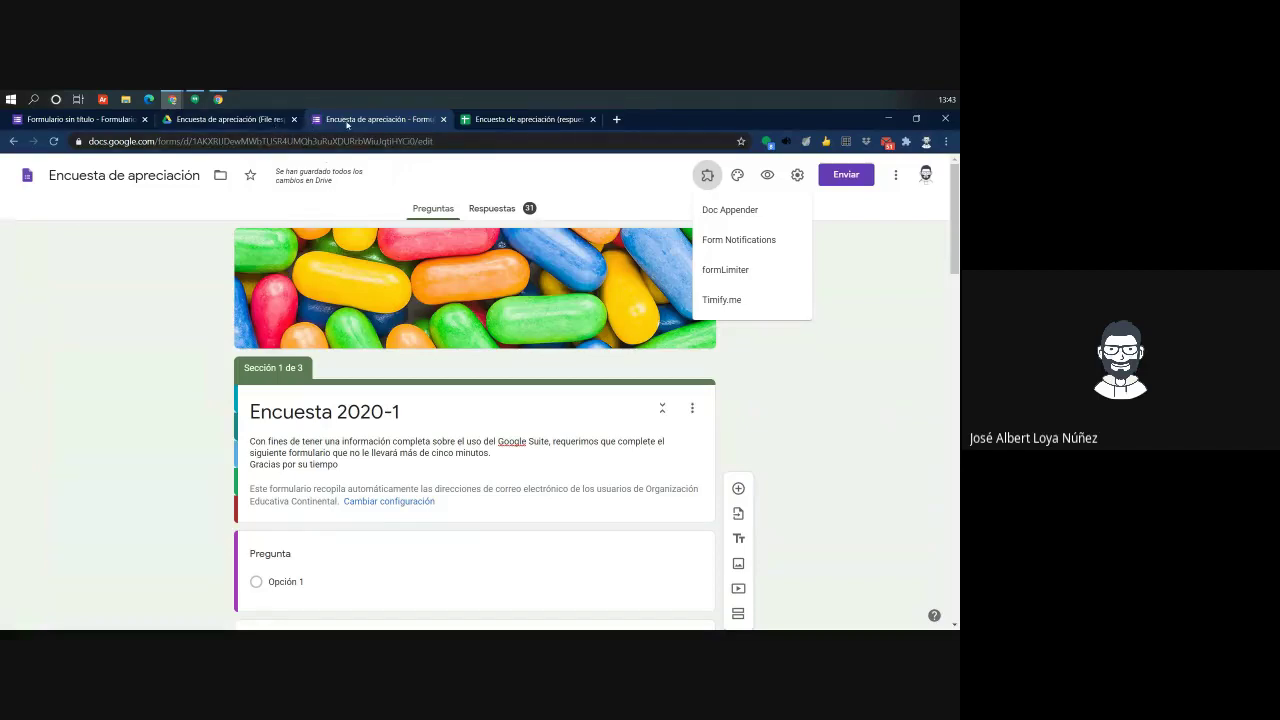
{"action": "left_click", "coordinate": [868, 312]}
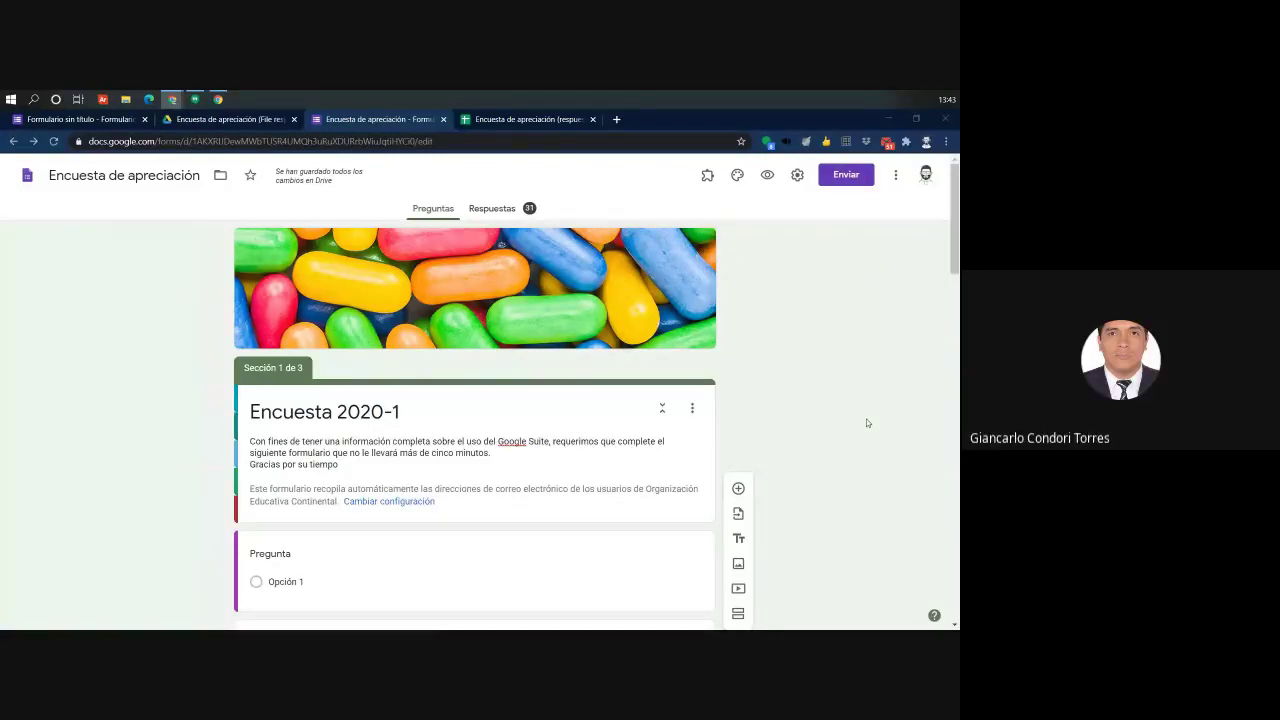
Open the G Suite Marketplace from Encuesta de apreciación, try app searches starting with "cor" and "rel", and clear the search
{"action": "left_click", "coordinate": [895, 175]}
{"action": "left_click", "coordinate": [790, 452]}
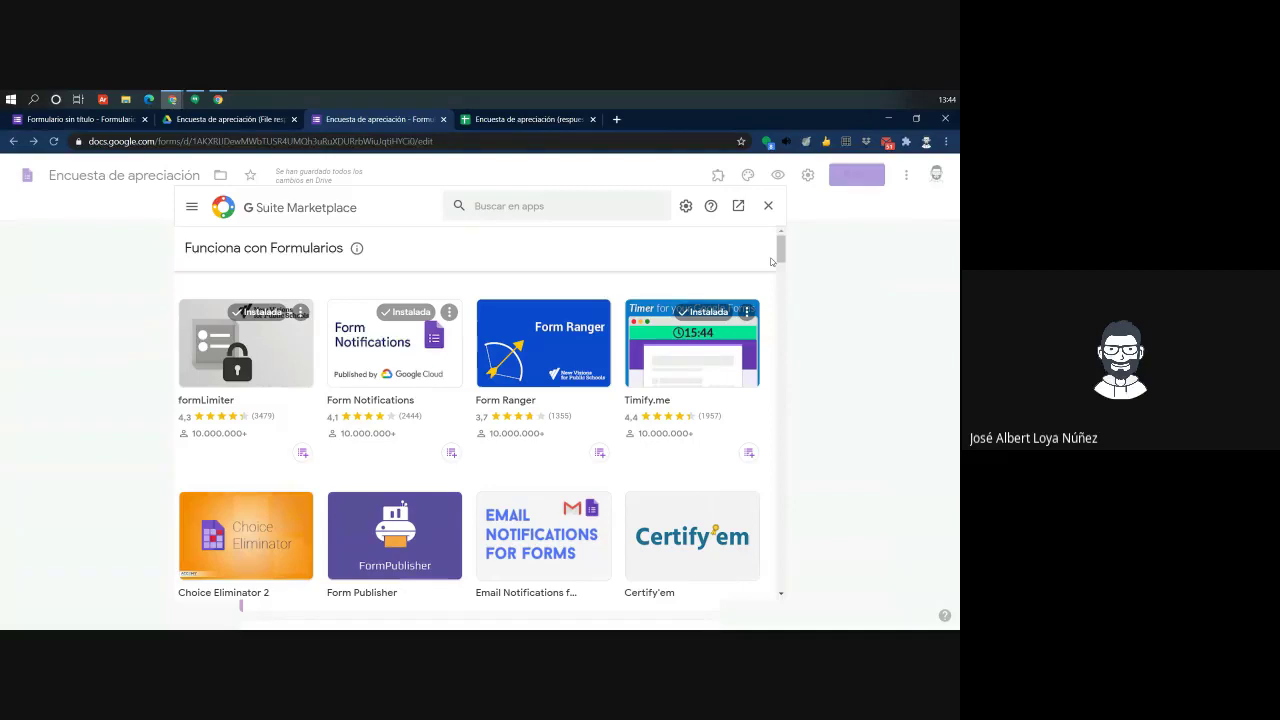
{"action": "left_click", "coordinate": [575, 207]}
{"action": "type", "text": "cor"}
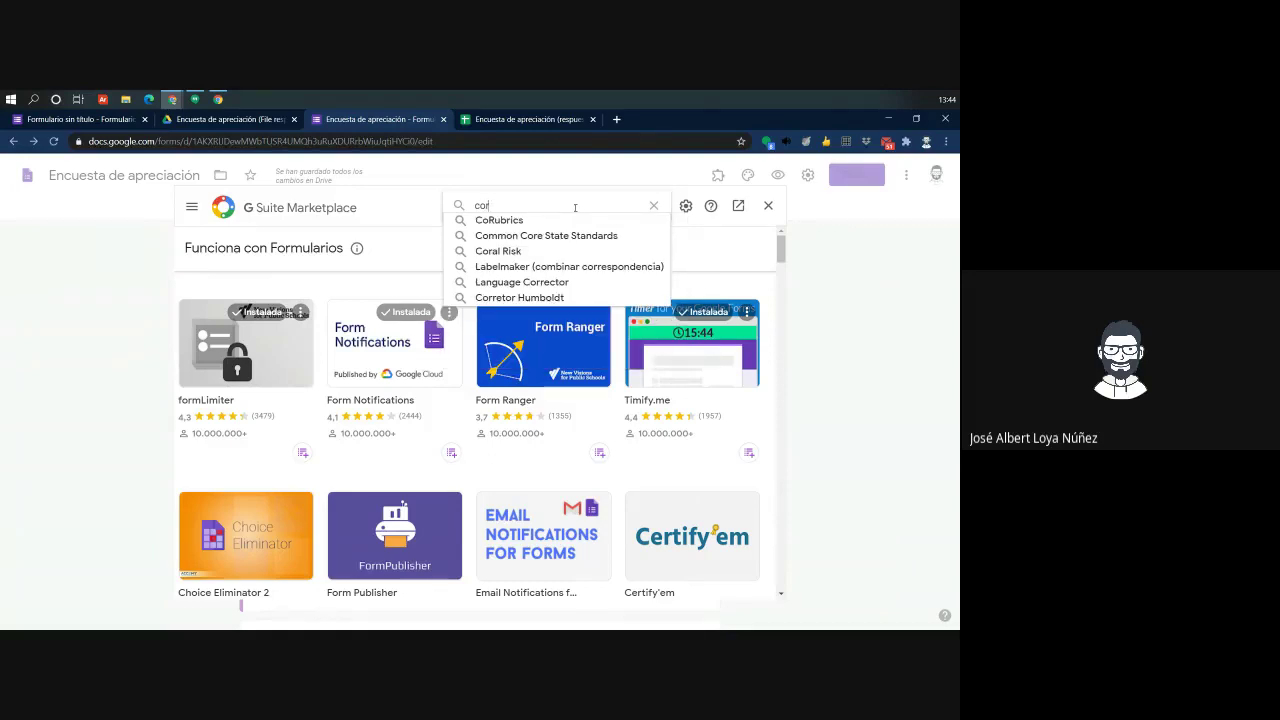
{"action": "key", "text": "BackSpace"}
{"action": "key", "text": "BackSpace"}
{"action": "key", "text": "BackSpace"}
{"action": "type", "text": "relaci"}
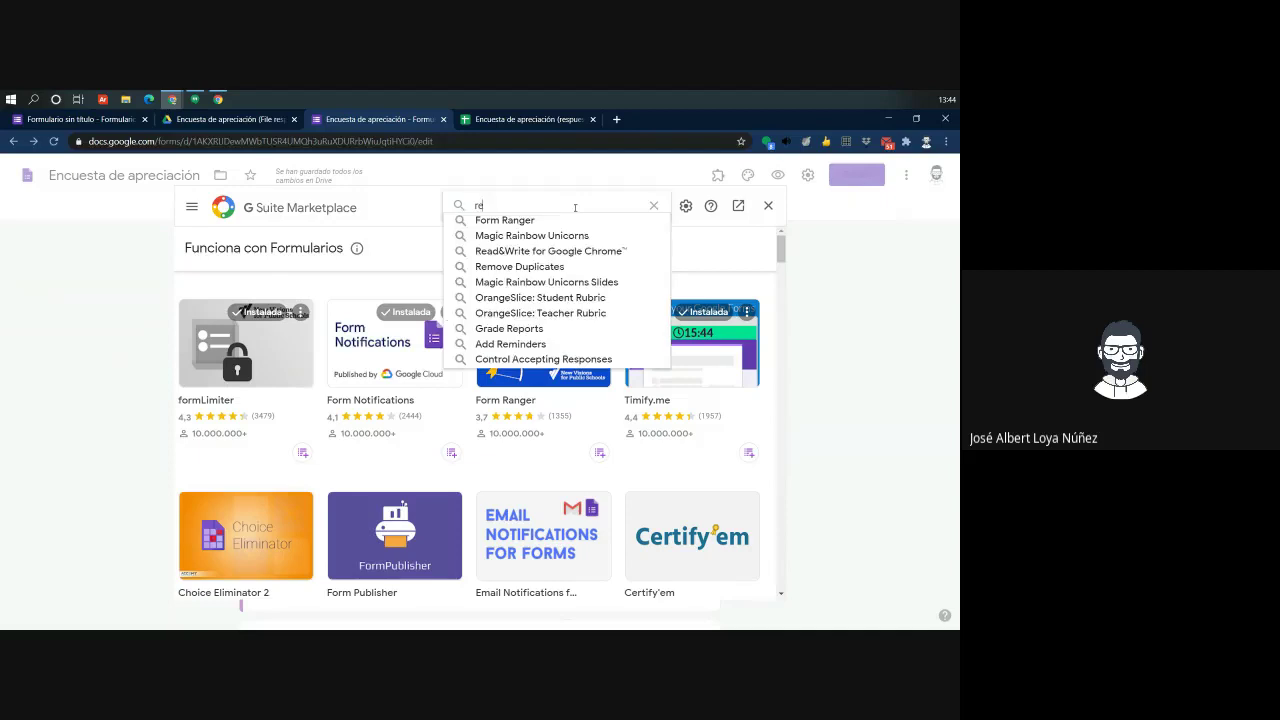
{"action": "key", "text": "BackSpace"}
{"action": "key", "text": "BackSpace"}
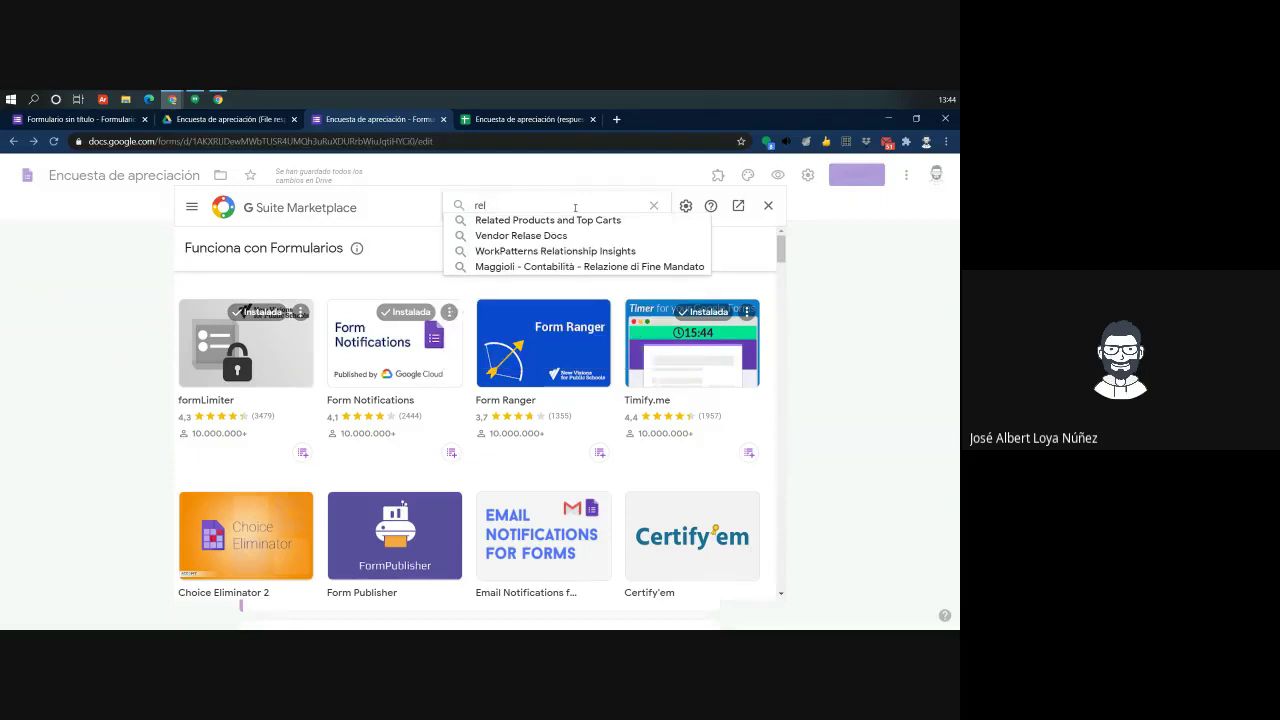
{"action": "key", "text": "BackSpace"}
{"action": "key", "text": "BackSpace"}
{"action": "key", "text": "BackSpace"}
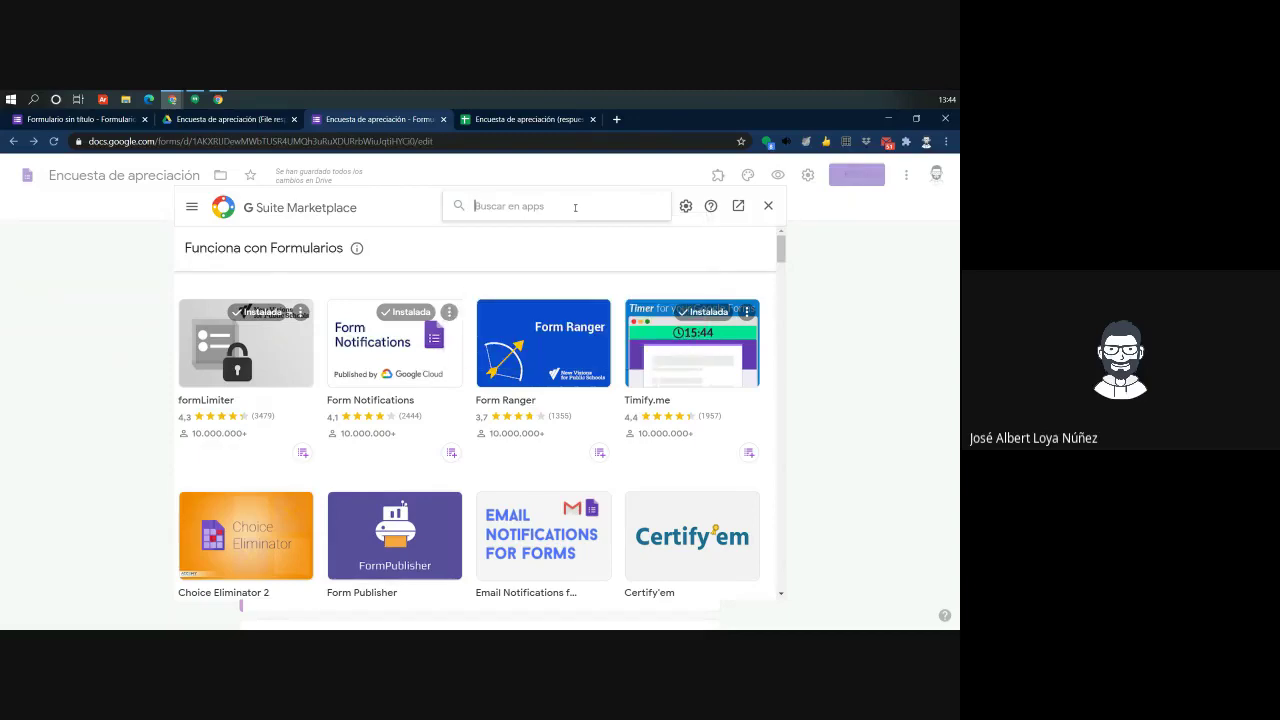
Browse the Marketplace add-ons that work with Forms, then close the Marketplace
{"action": "scroll", "coordinate": [601, 461], "scroll_direction": "down", "scroll_amount": 8}
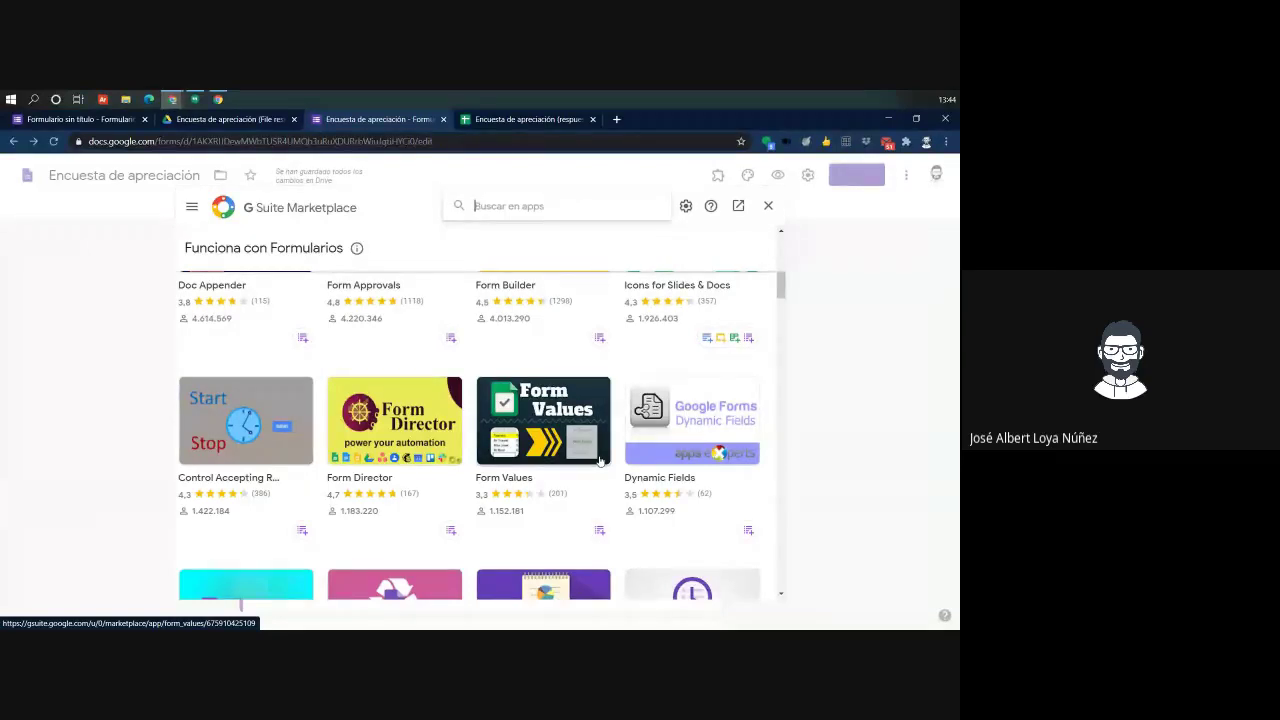
{"action": "scroll", "coordinate": [572, 548], "scroll_direction": "down", "scroll_amount": 2}
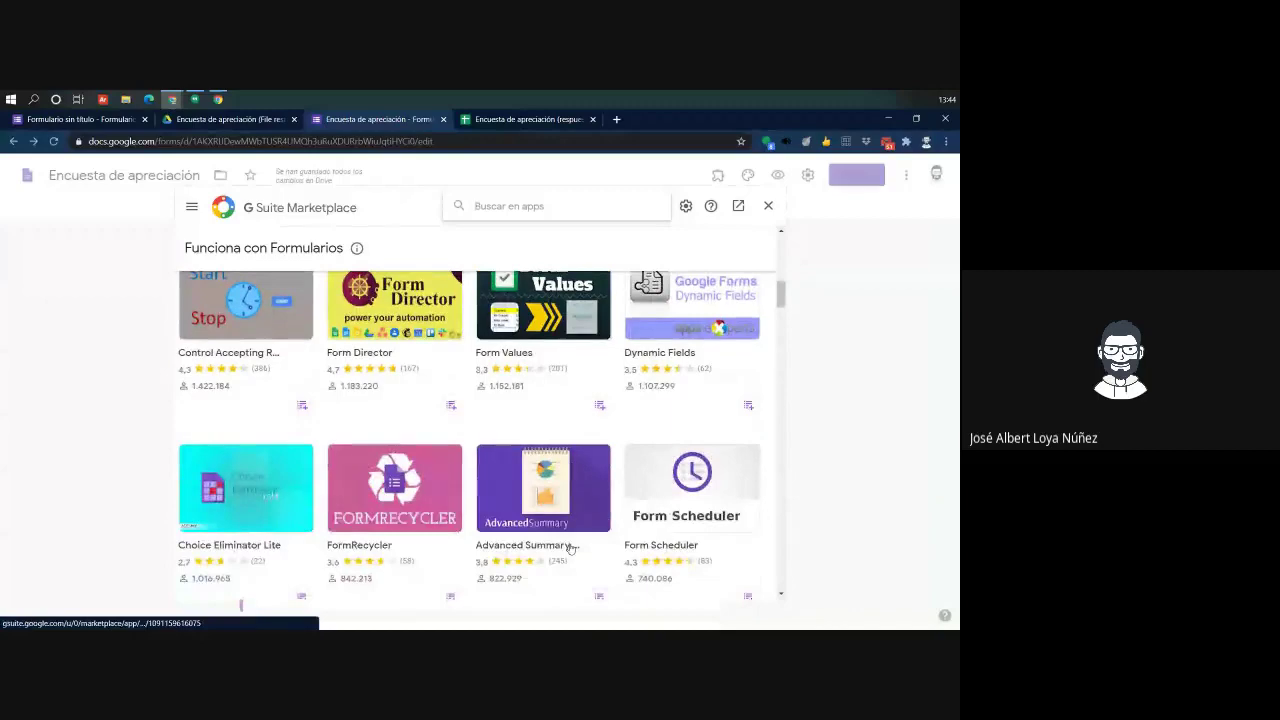
{"action": "scroll", "coordinate": [572, 548], "scroll_direction": "down", "scroll_amount": 3}
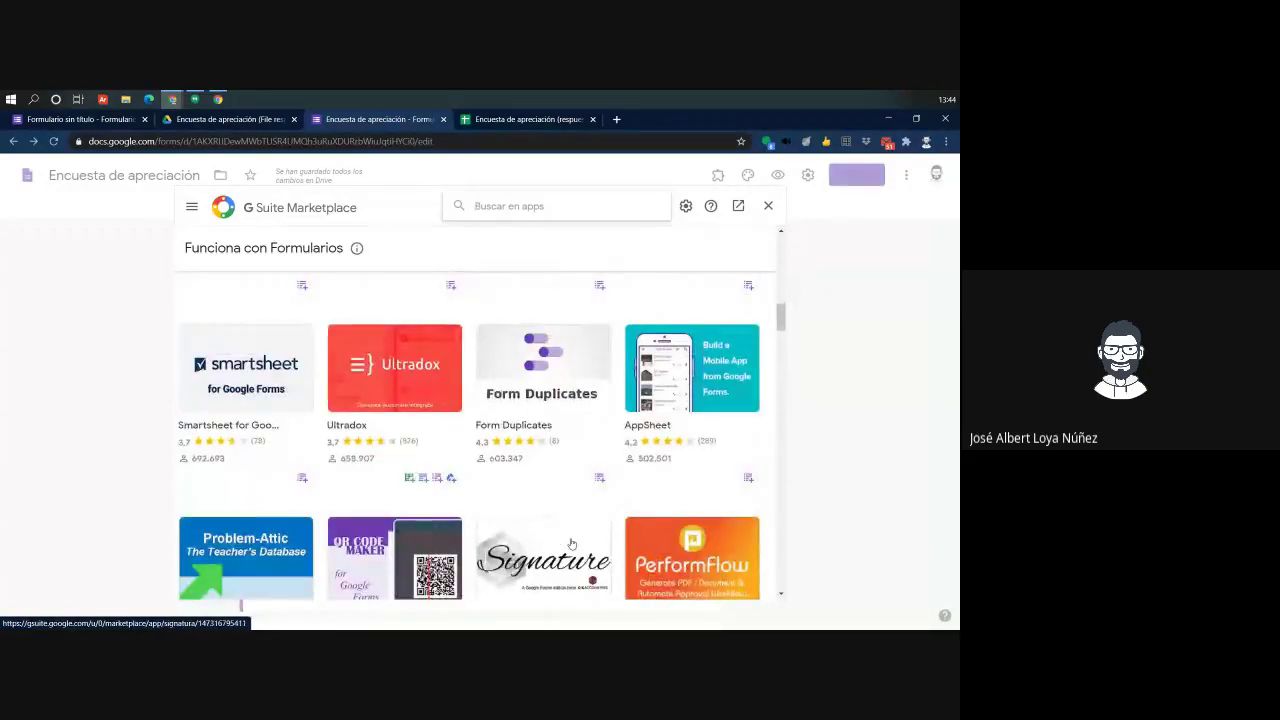
{"action": "scroll", "coordinate": [572, 543], "scroll_direction": "down", "scroll_amount": 3}
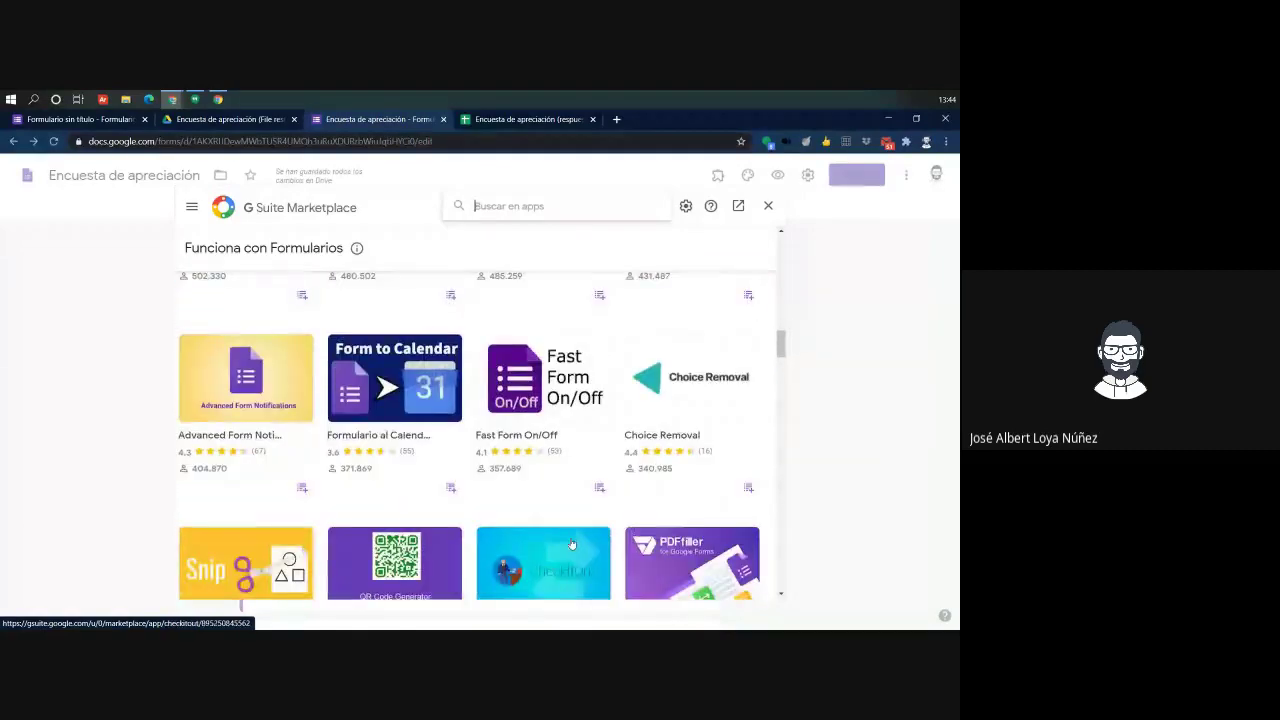
{"action": "scroll", "coordinate": [572, 543], "scroll_direction": "down", "scroll_amount": 2}
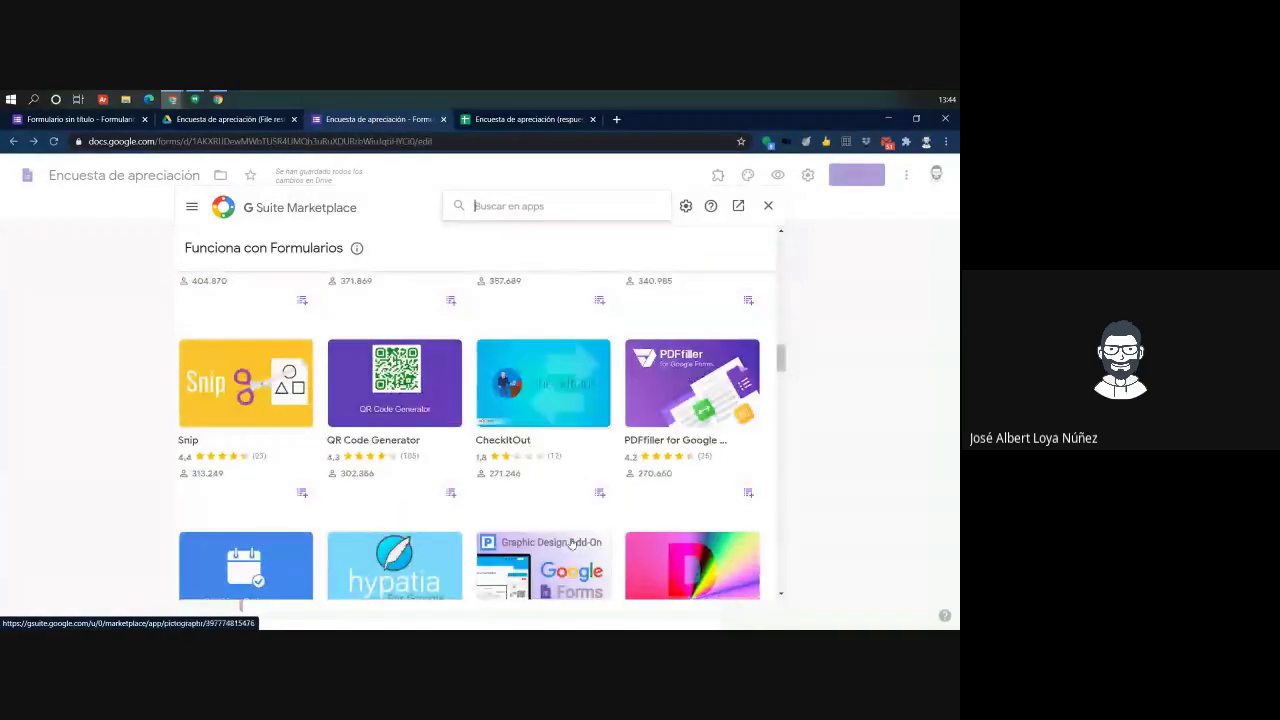
{"action": "scroll", "coordinate": [572, 543], "scroll_direction": "down", "scroll_amount": 3}
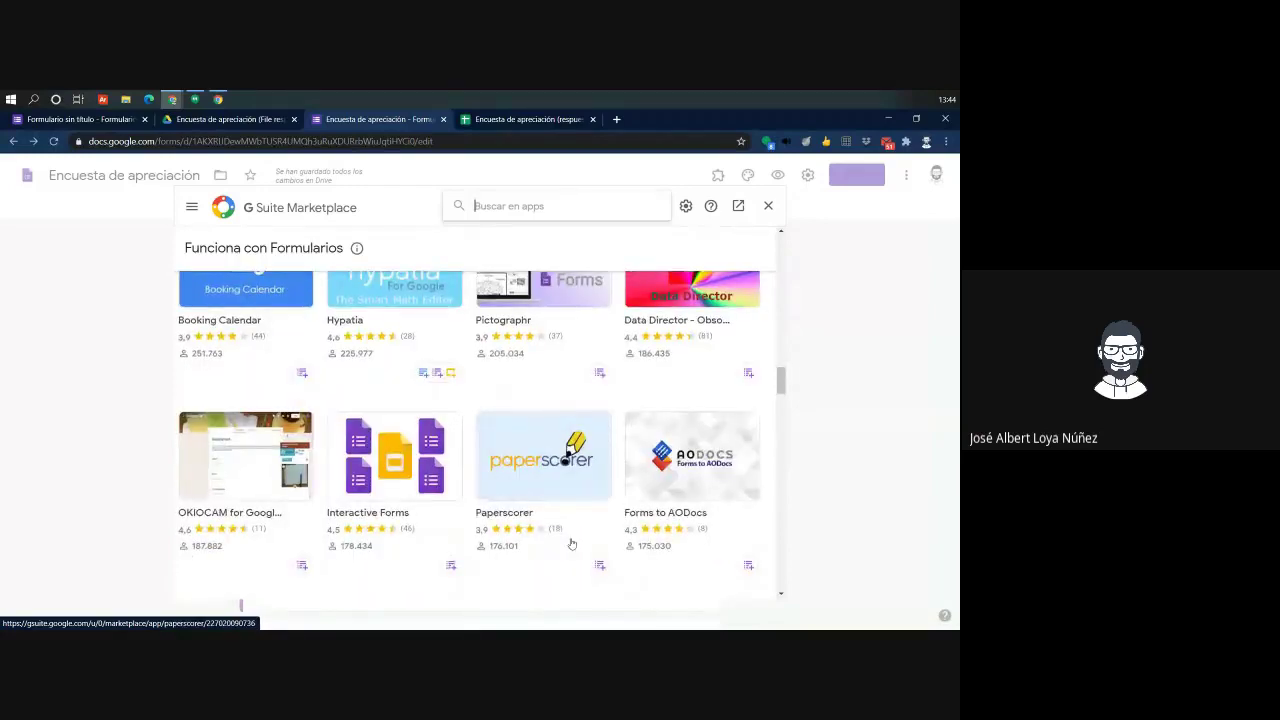
{"action": "scroll", "coordinate": [572, 543], "scroll_direction": "down", "scroll_amount": 5}
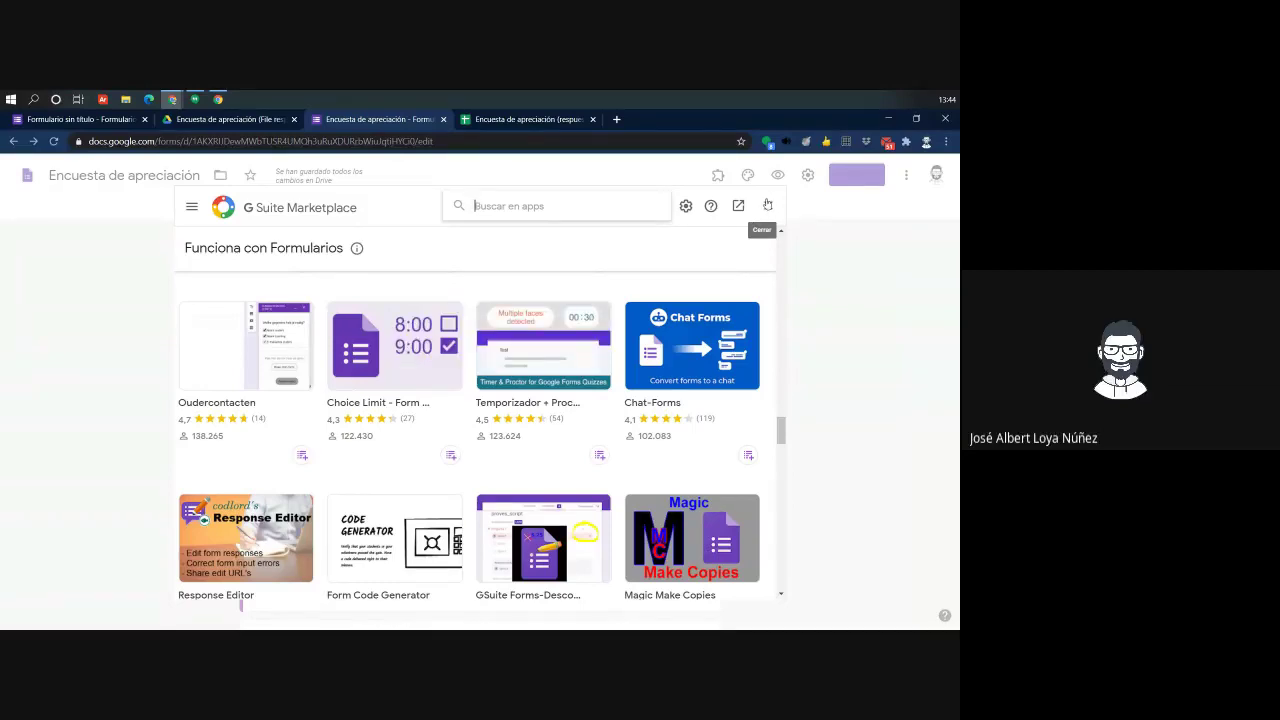
{"action": "scroll", "coordinate": [746, 439], "scroll_direction": "down", "scroll_amount": 1}
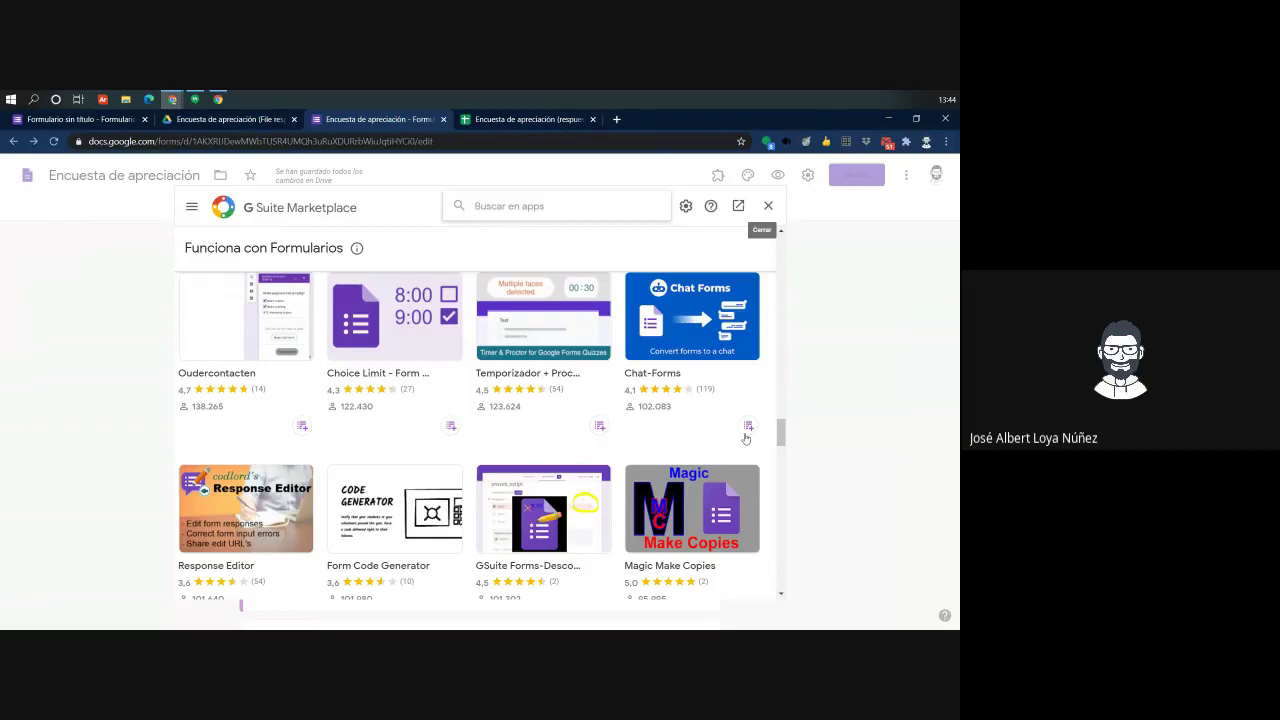
{"action": "key", "text": "Escape"}
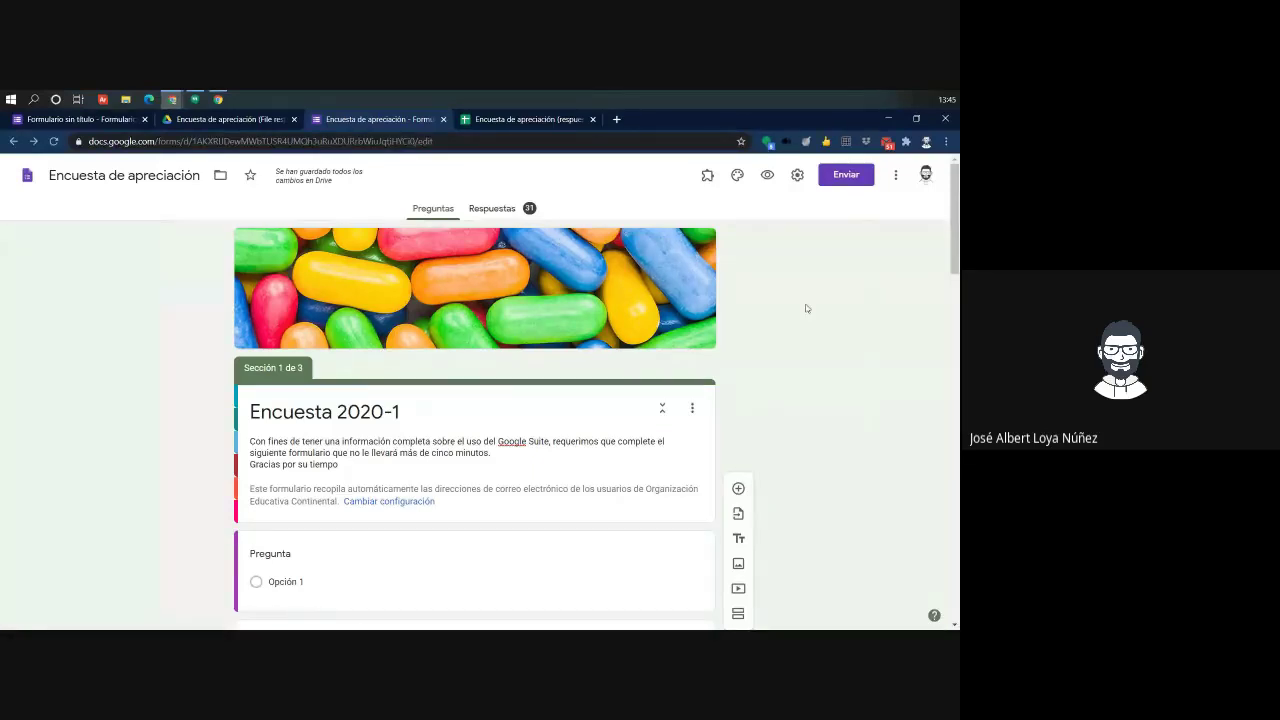
Open Encuesta de apreciación's responses in Google Sheets and copy all the respondents' e-mail addresses from column B
{"action": "left_click", "coordinate": [475, 210]}
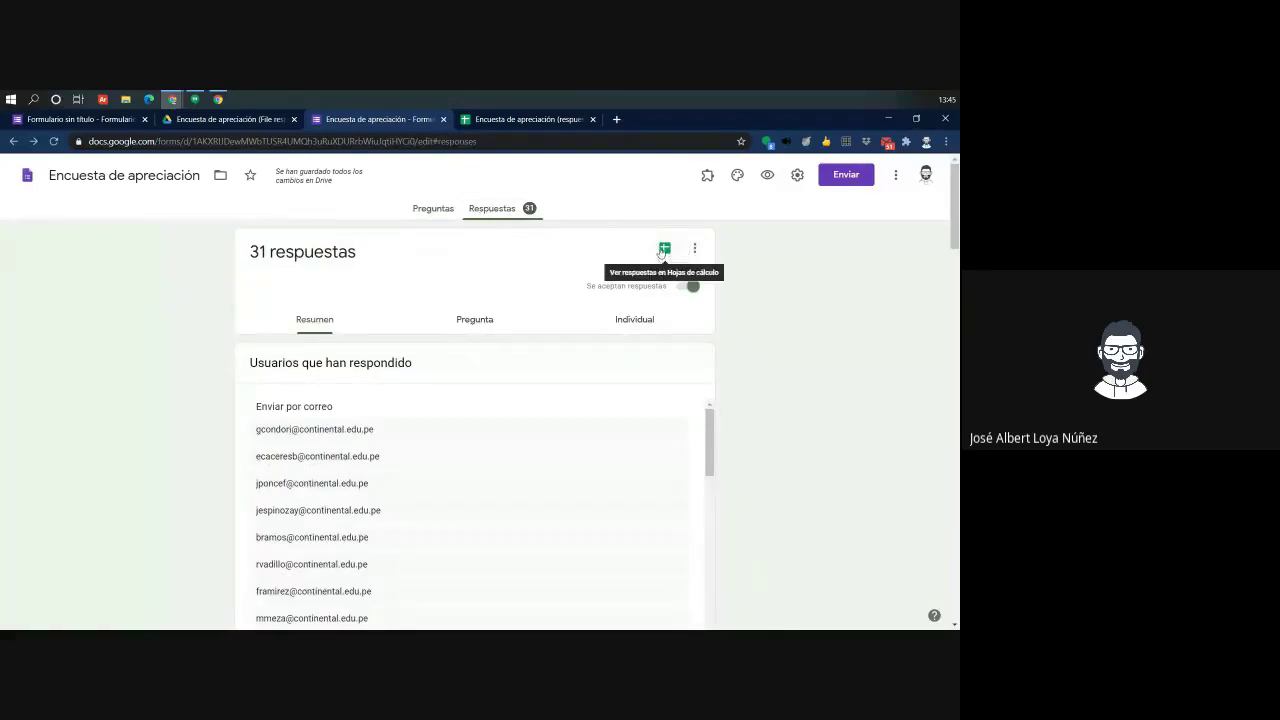
{"action": "left_click", "coordinate": [665, 250]}
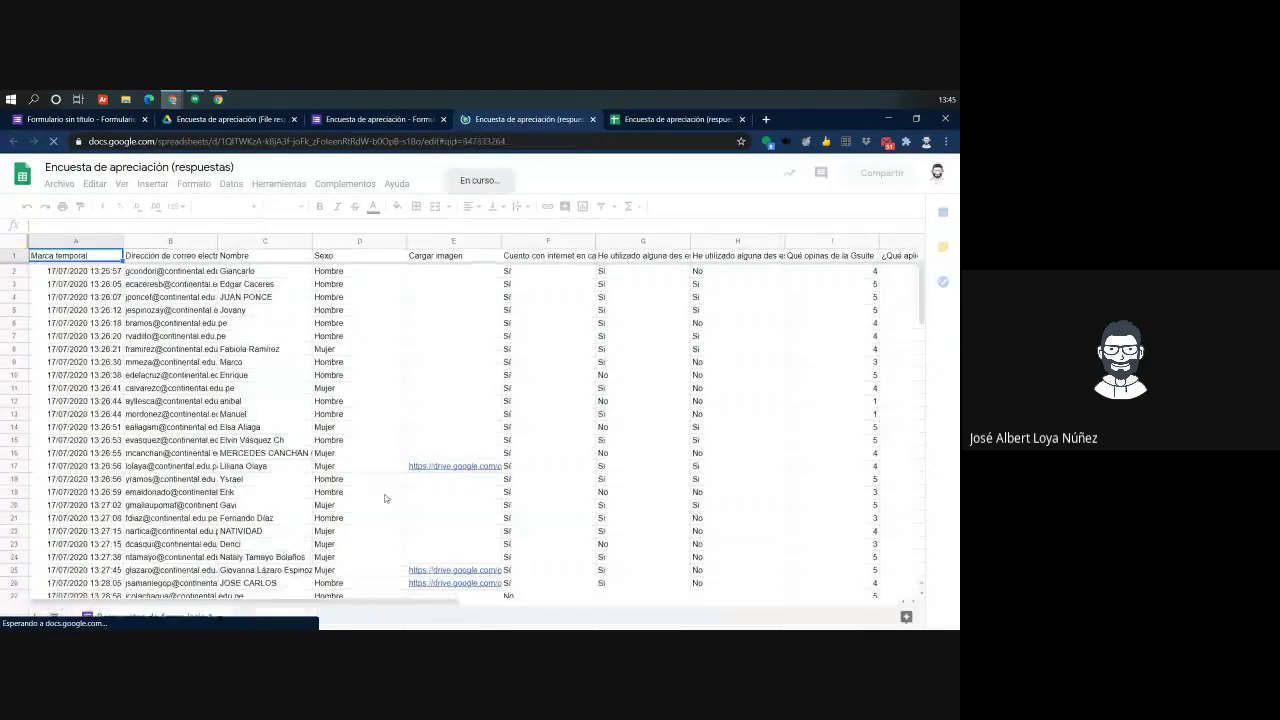
{"action": "left_click", "coordinate": [189, 273]}
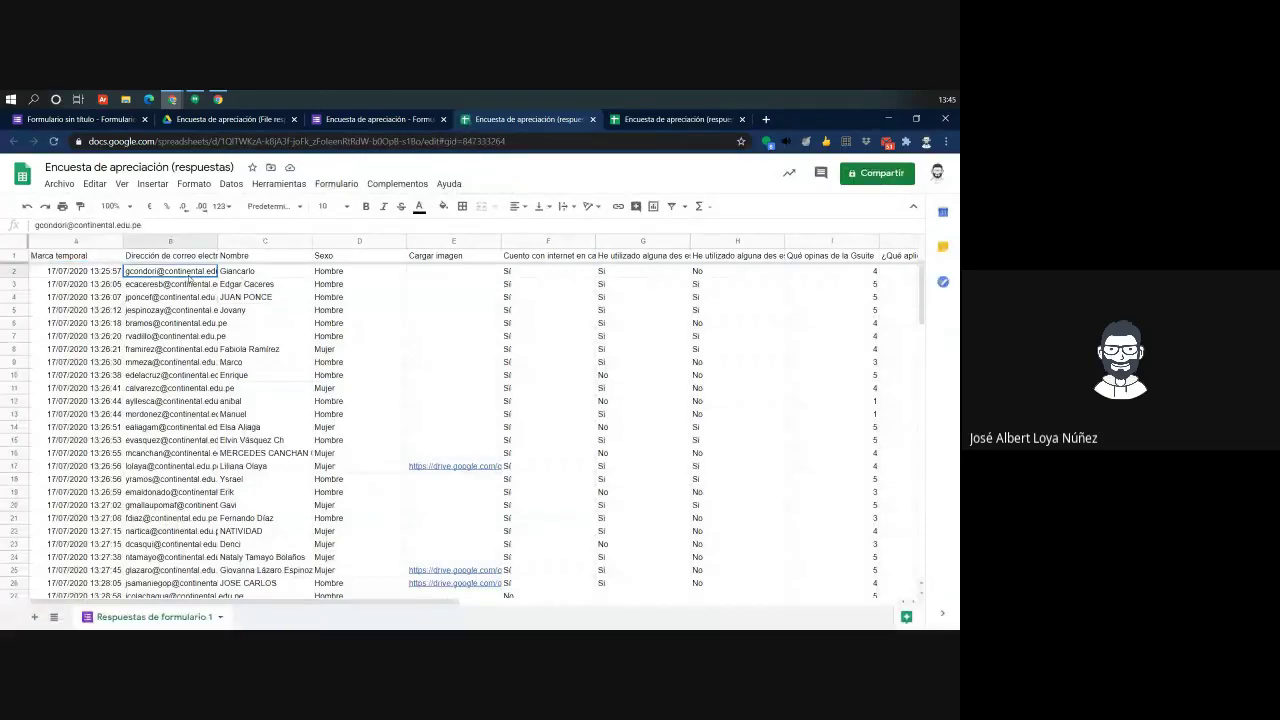
{"action": "scroll", "coordinate": [162, 519], "scroll_direction": "down", "scroll_amount": 2}
{"action": "scroll", "coordinate": [165, 518], "scroll_direction": "down", "scroll_amount": 2}
{"action": "left_click", "coordinate": [184, 518], "text": "shift"}
{"action": "scroll", "coordinate": [184, 518], "scroll_direction": "up", "scroll_amount": 4}
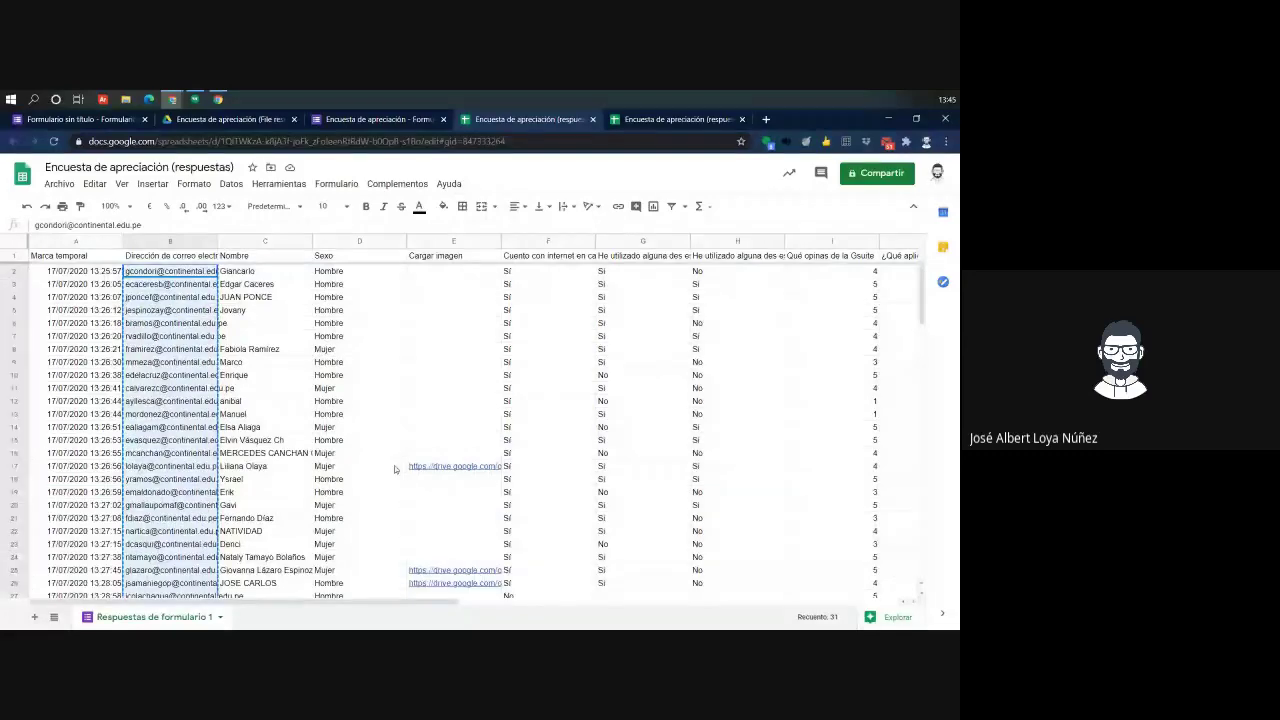
Share the responses spreadsheet with the copied respondents' e-mail addresses as Editor, with user notification enabled
{"action": "left_click", "coordinate": [872, 174]}
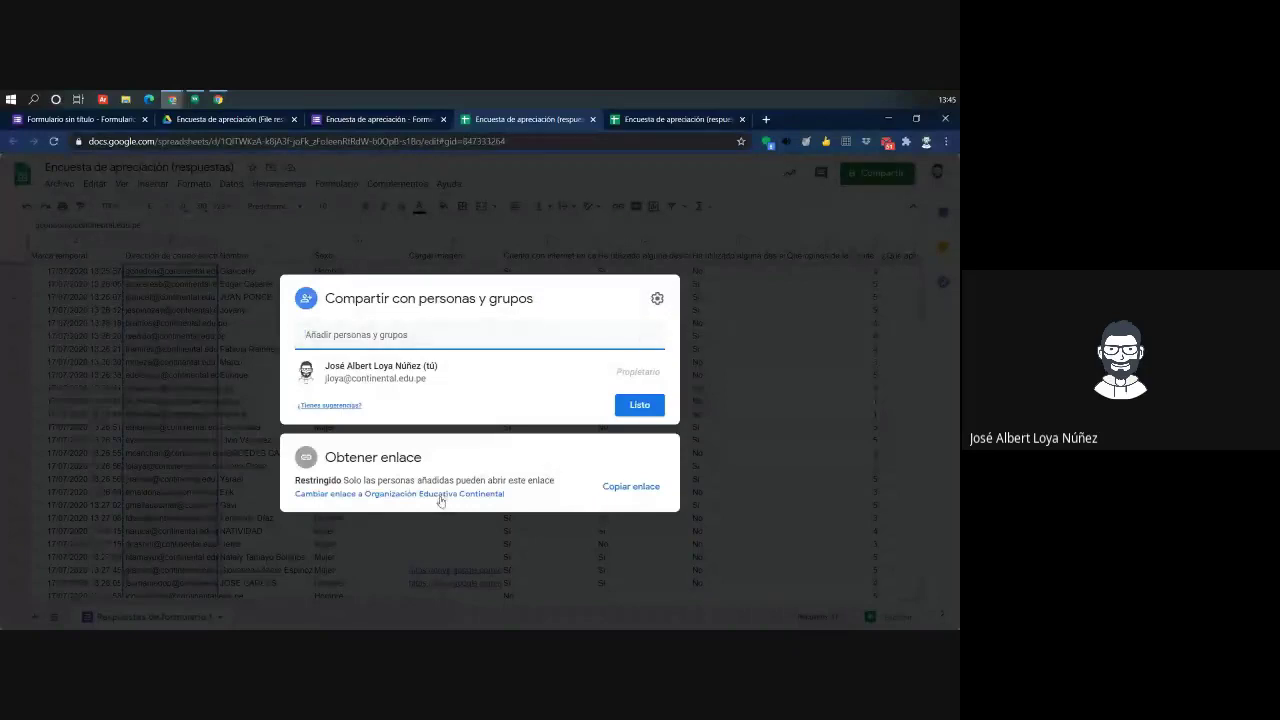
{"action": "left_click", "coordinate": [519, 339]}
{"action": "key", "text": "ctrl+v"}
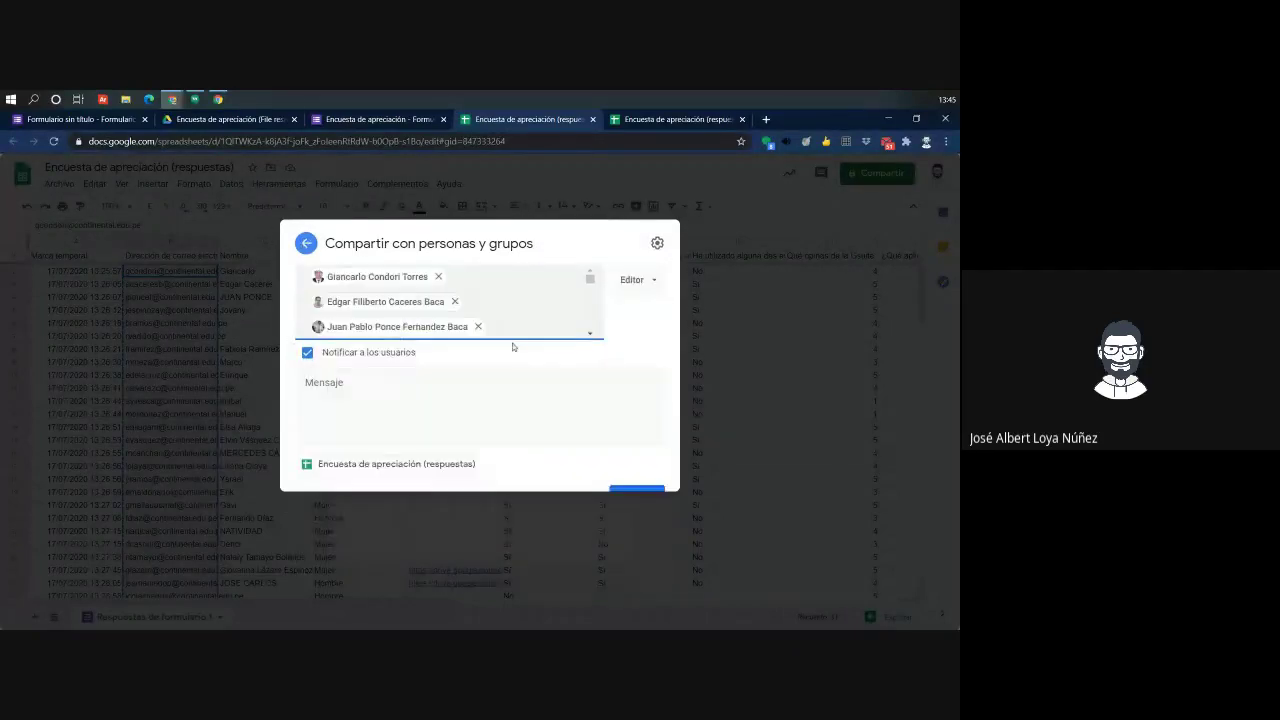
{"action": "left_click", "coordinate": [641, 520]}
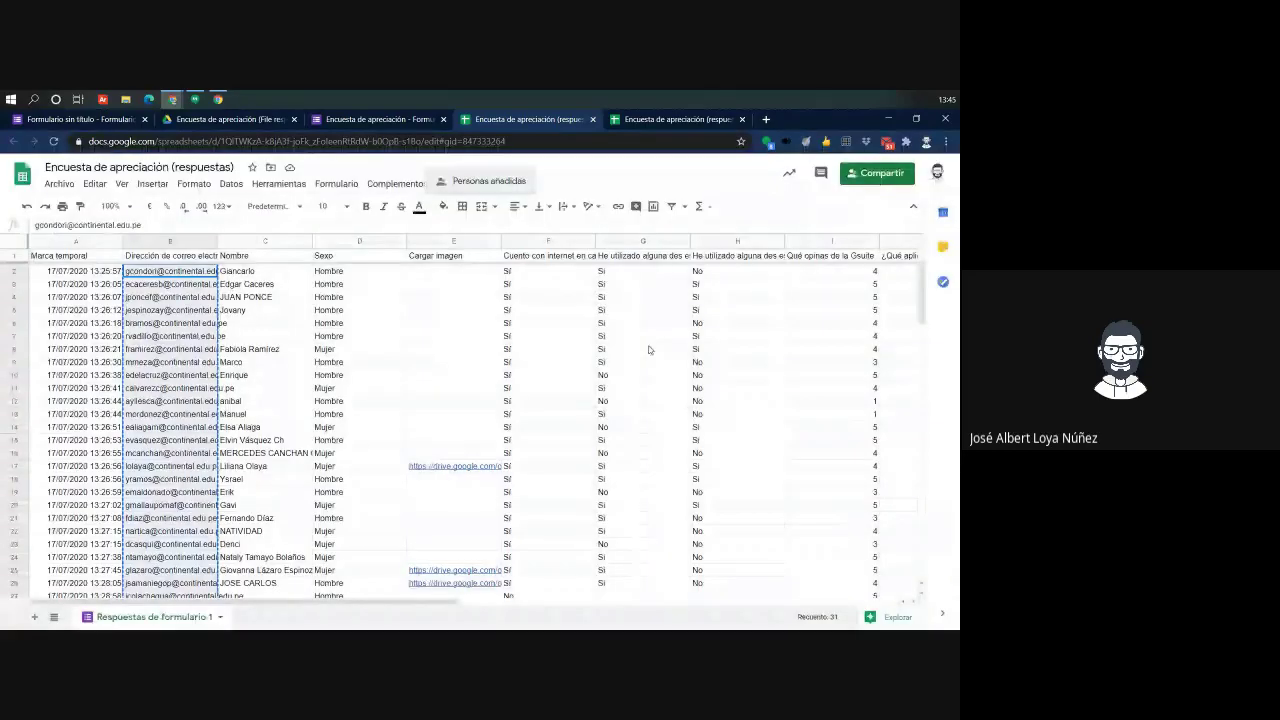
Look over the response management options of the Encuesta de apreciación form, then switch to the previously opened responses spreadsheet
{"action": "key", "text": "ctrl+shift+Tab"}
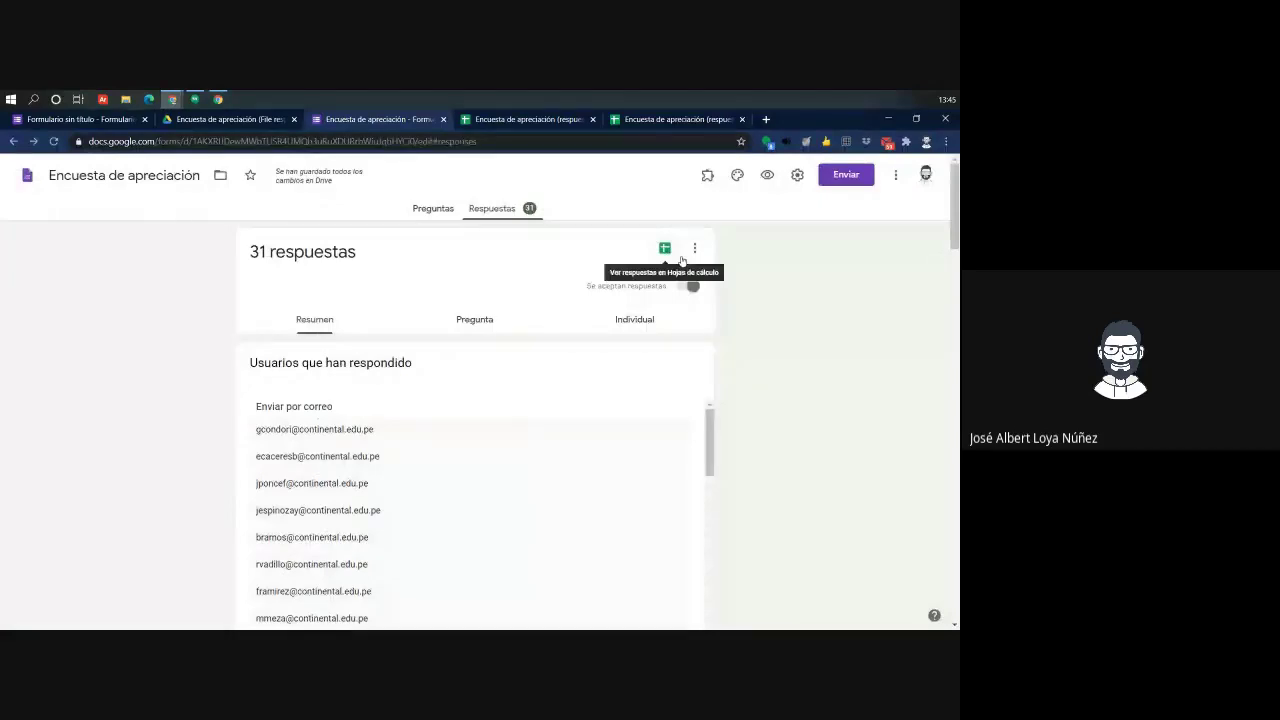
{"action": "left_click", "coordinate": [694, 249]}
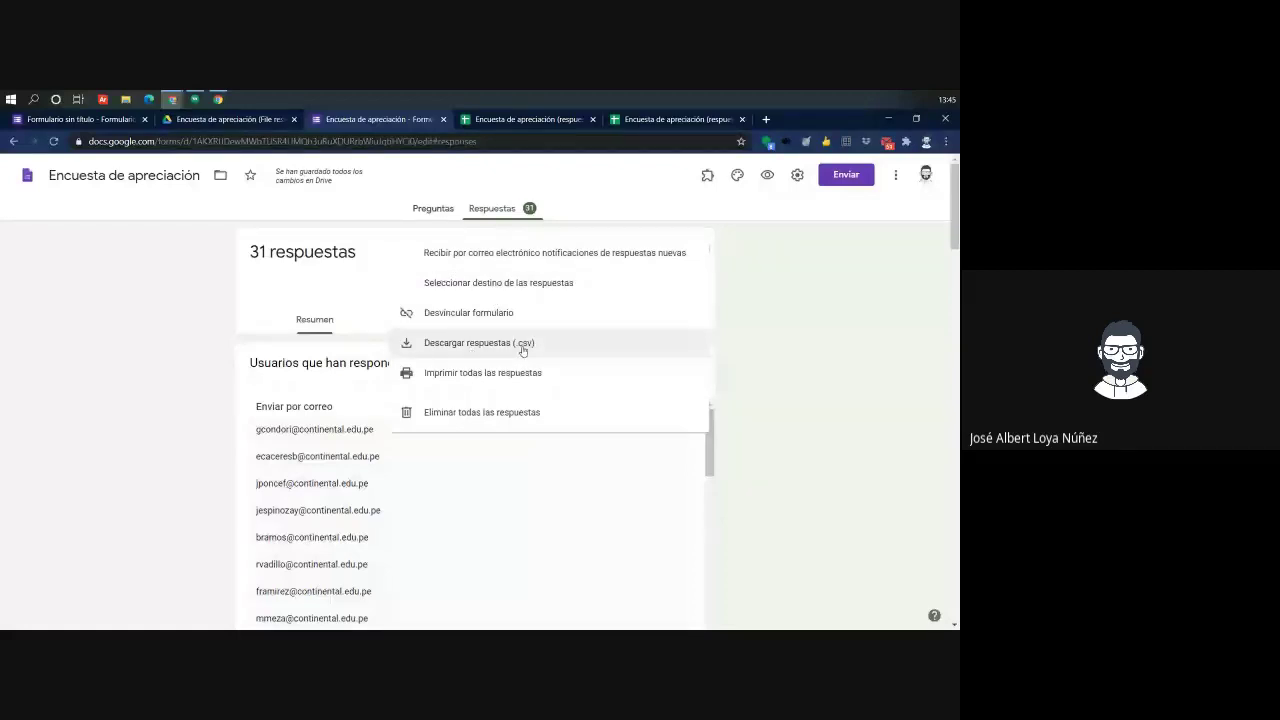
{"action": "left_click", "coordinate": [663, 119]}
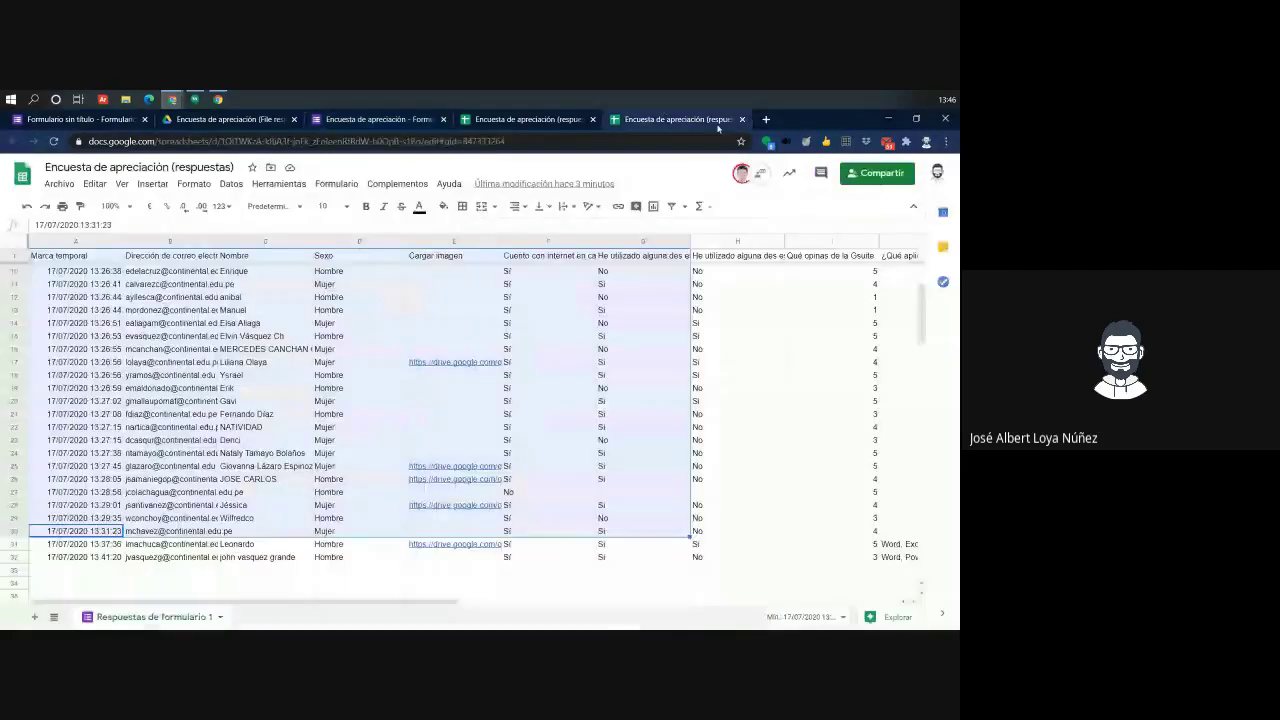
Close the duplicate responses spreadsheet and examine the recorded responses from the Marca temporal column to the Gsuite opinion column
{"action": "key", "text": "ctrl+w"}
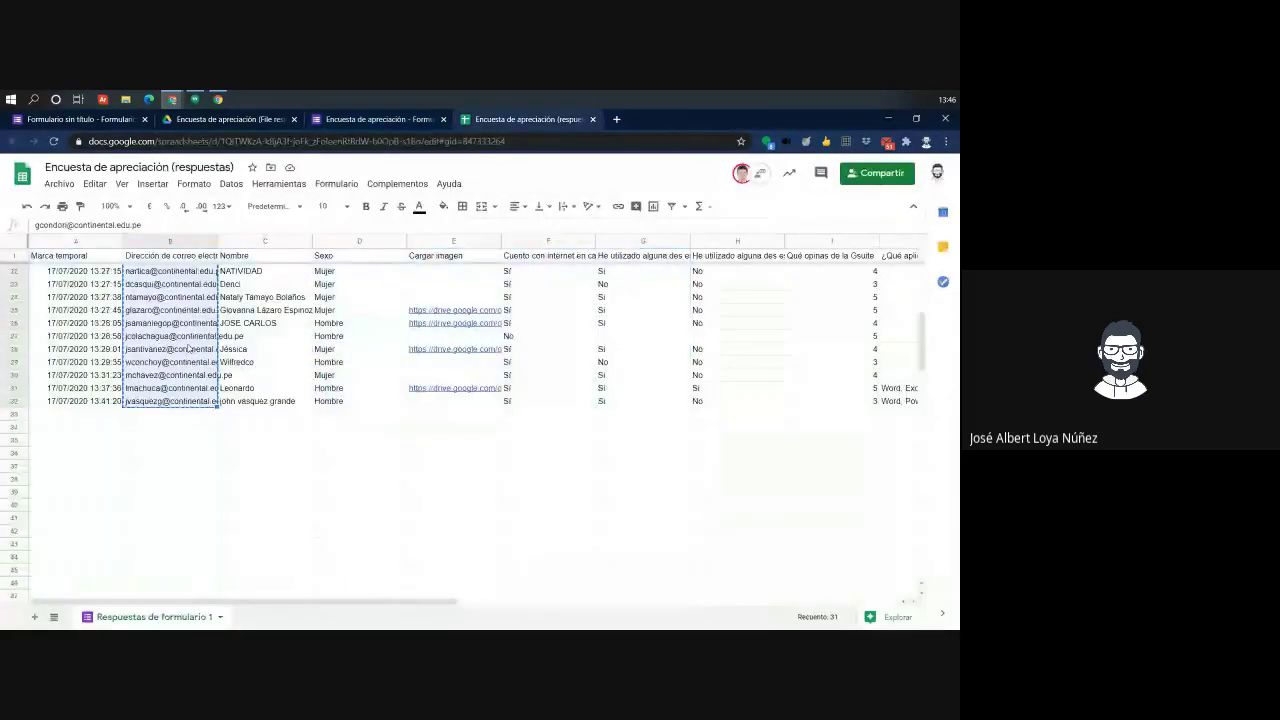
{"action": "scroll", "coordinate": [150, 360], "scroll_direction": "up", "scroll_amount": 5}
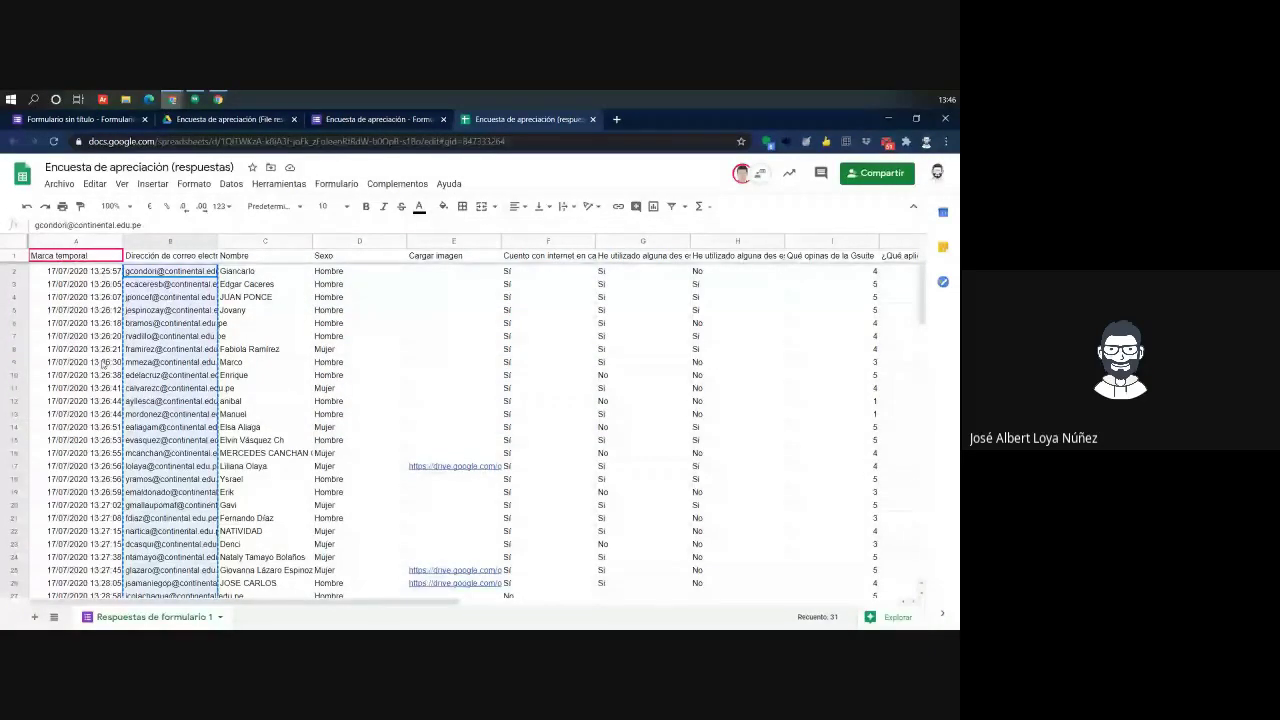
{"action": "key", "text": "ctrl+c"}
{"action": "key", "text": "Left"}
{"action": "left_click_drag", "start_coordinate": [44, 278], "coordinate": [58, 586]}
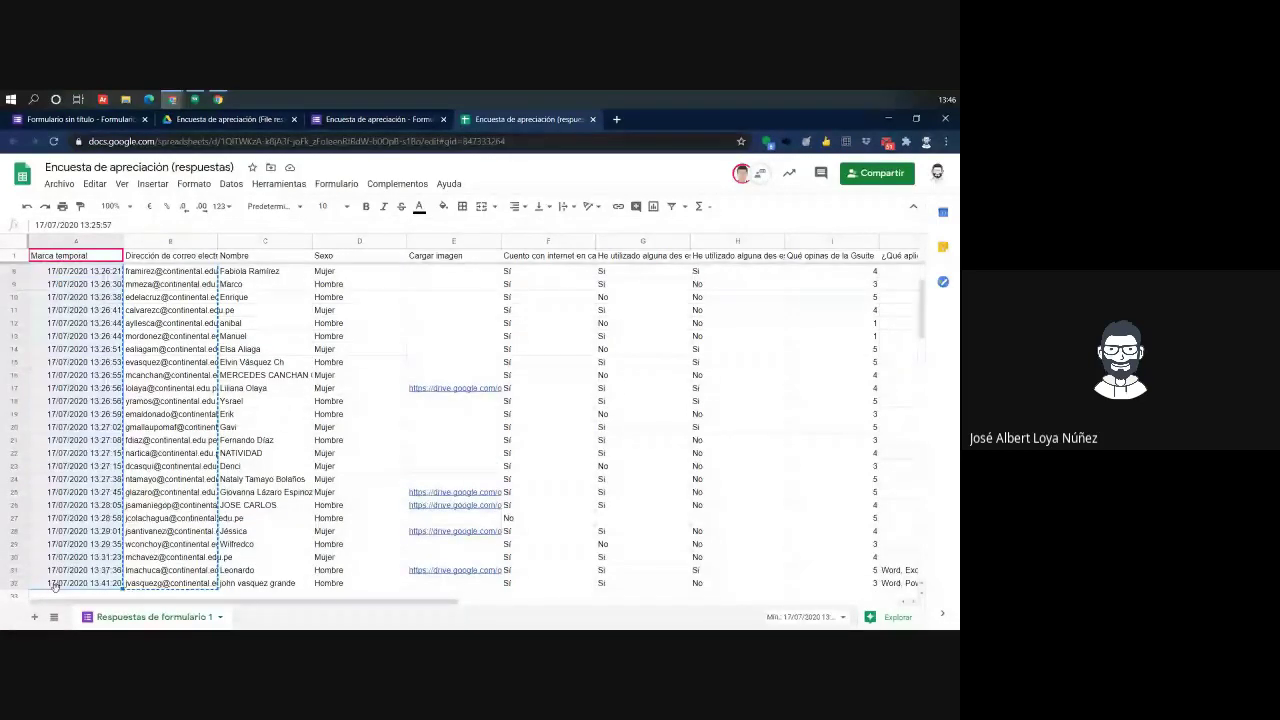
{"action": "scroll", "coordinate": [305, 479], "scroll_direction": "up", "scroll_amount": 2}
{"action": "left_click_drag", "start_coordinate": [170, 255], "coordinate": [634, 502]}
{"action": "scroll", "coordinate": [757, 281], "scroll_direction": "right", "scroll_amount": 2}
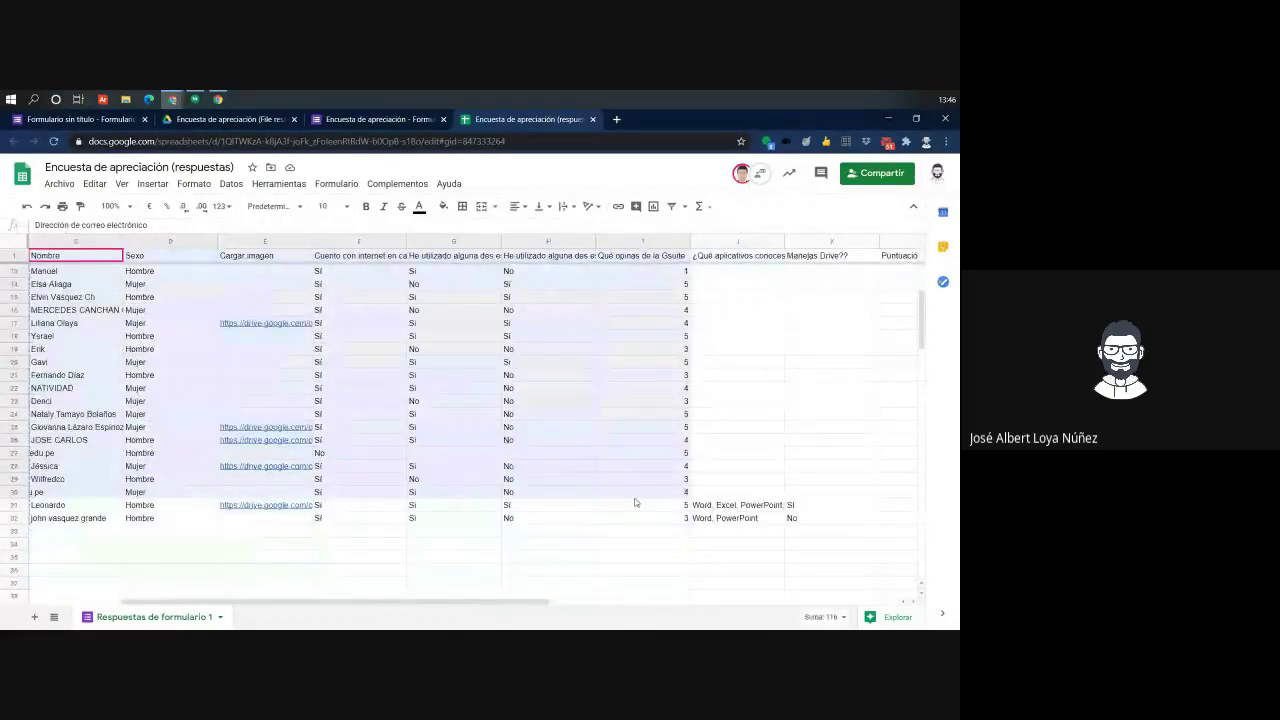
{"action": "scroll", "coordinate": [634, 502], "scroll_direction": "up", "scroll_amount": 4}
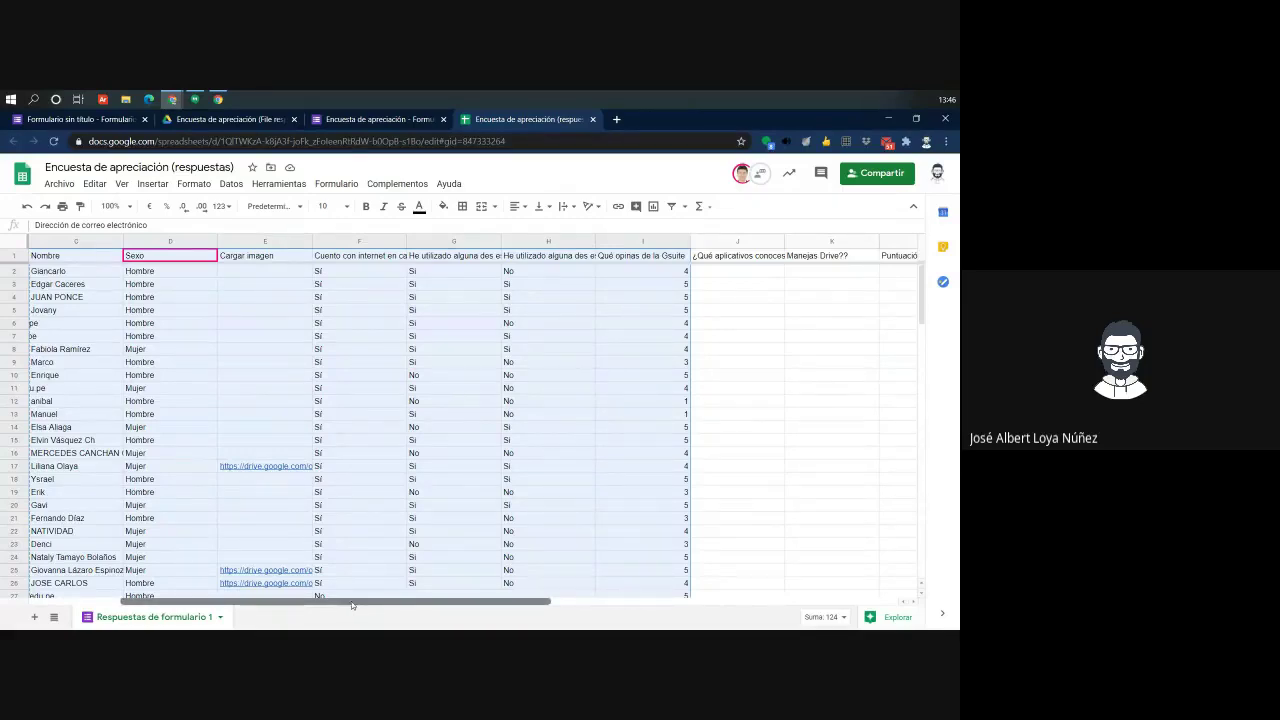
Examine the ¿Qué aplicativos conoces, Manejas Drive?? and Puntuación columns of the responses spreadsheet, returning to the first column
{"action": "left_click_drag", "start_coordinate": [510, 603], "coordinate": [632, 605]}
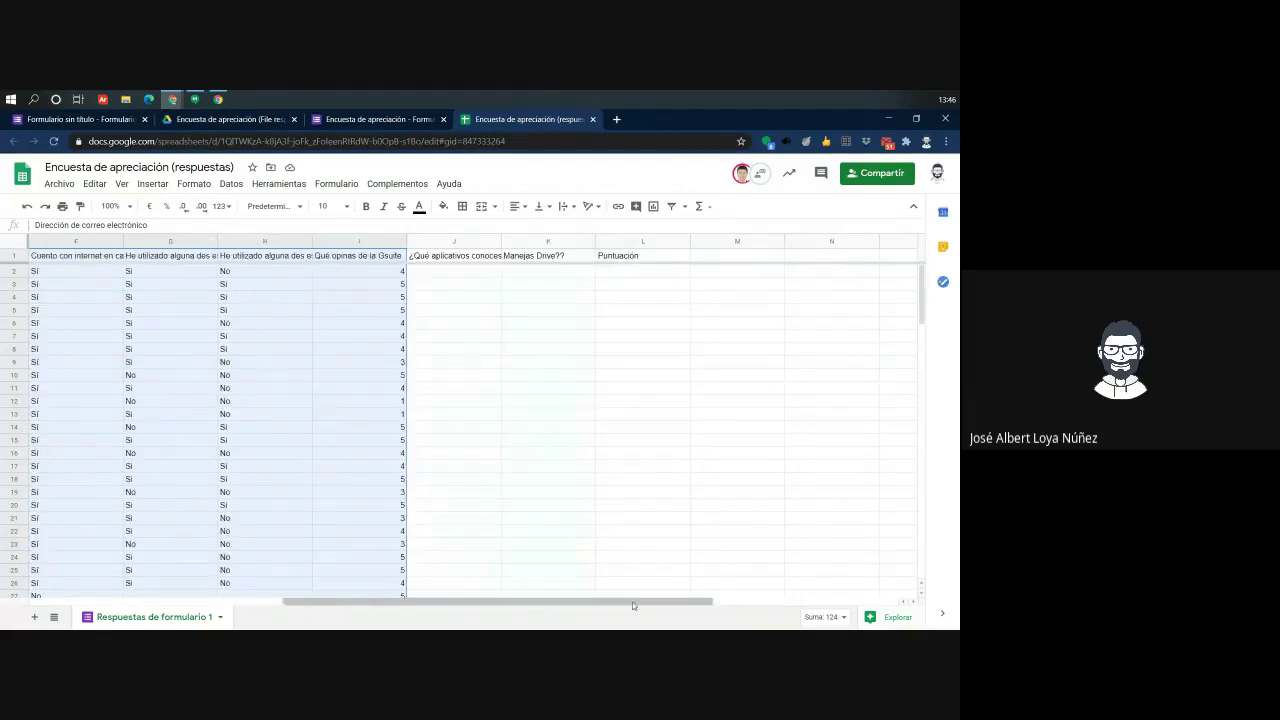
{"action": "left_click", "coordinate": [467, 239]}
{"action": "left_click", "coordinate": [548, 241]}
{"action": "left_click", "coordinate": [643, 241]}
{"action": "scroll", "coordinate": [503, 537], "scroll_direction": "down", "scroll_amount": 5}
{"action": "scroll", "coordinate": [503, 536], "scroll_direction": "up", "scroll_amount": 8}
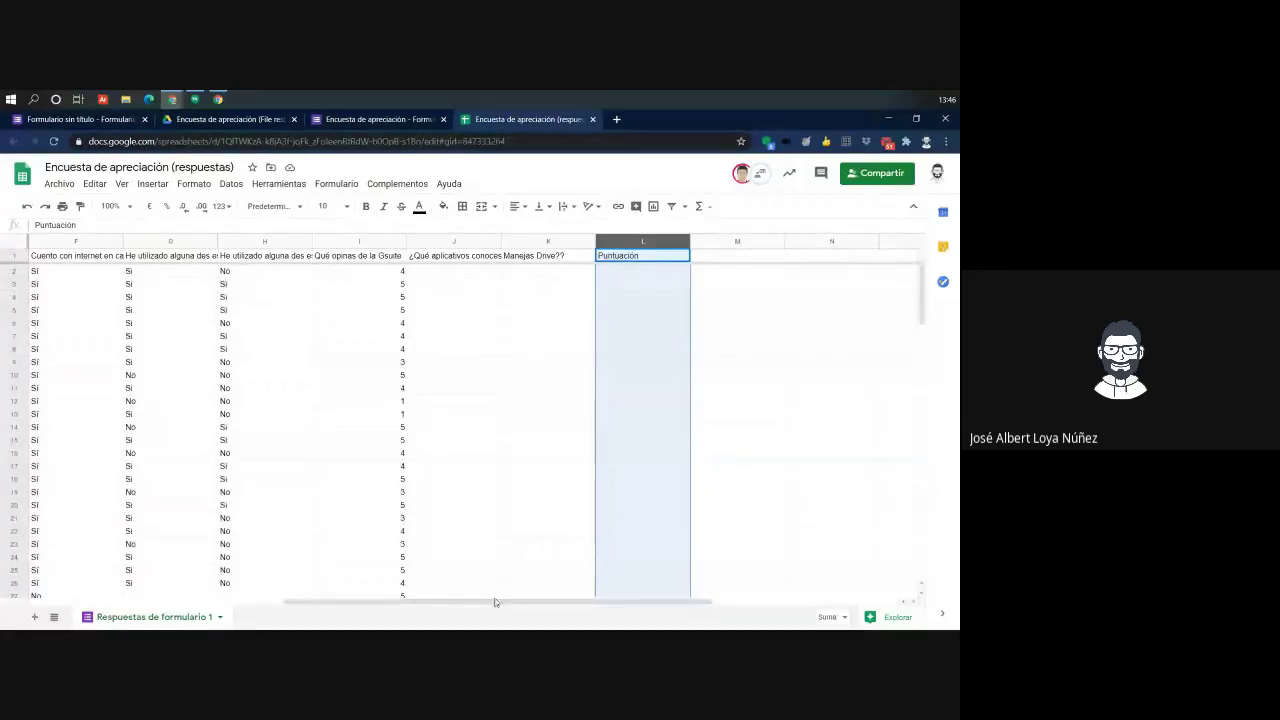
{"action": "left_click_drag", "start_coordinate": [450, 603], "coordinate": [180, 597]}
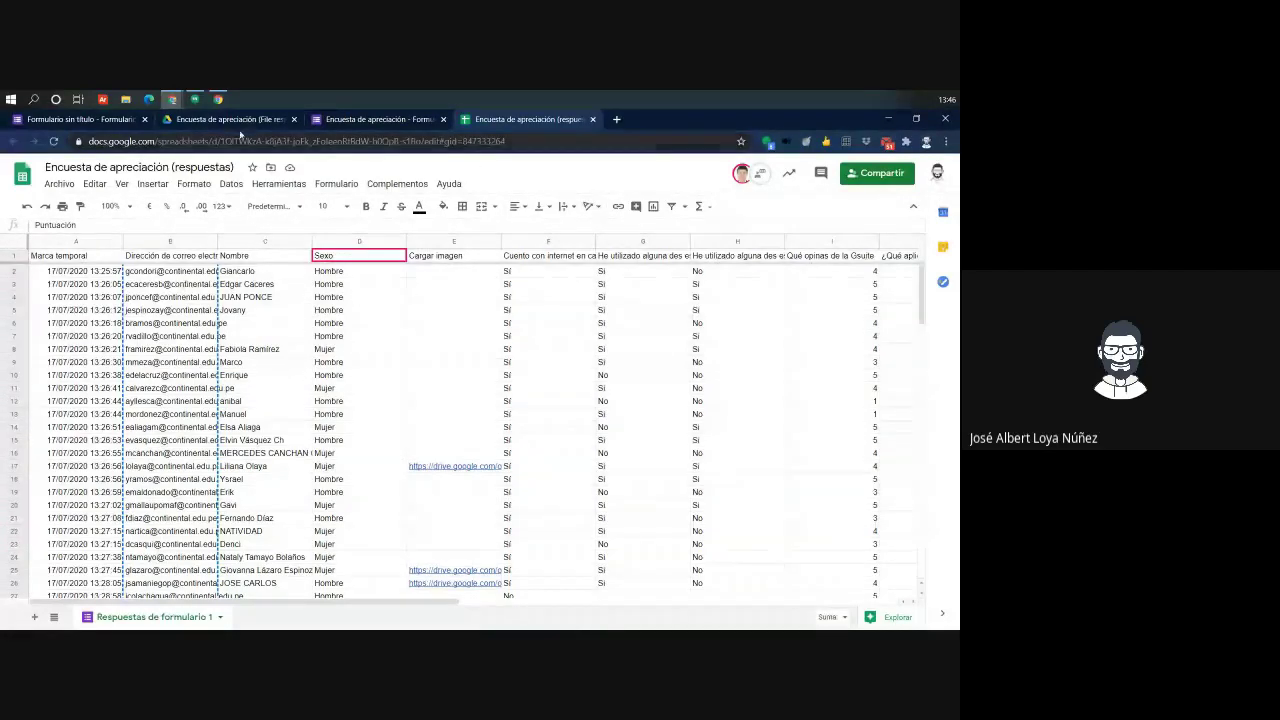
In Encuesta de apreciación's general settings, try turning off e-mail address collection and the organization-only restriction, cancelling without saving
{"action": "left_click", "coordinate": [370, 119]}
{"action": "left_click", "coordinate": [637, 164]}
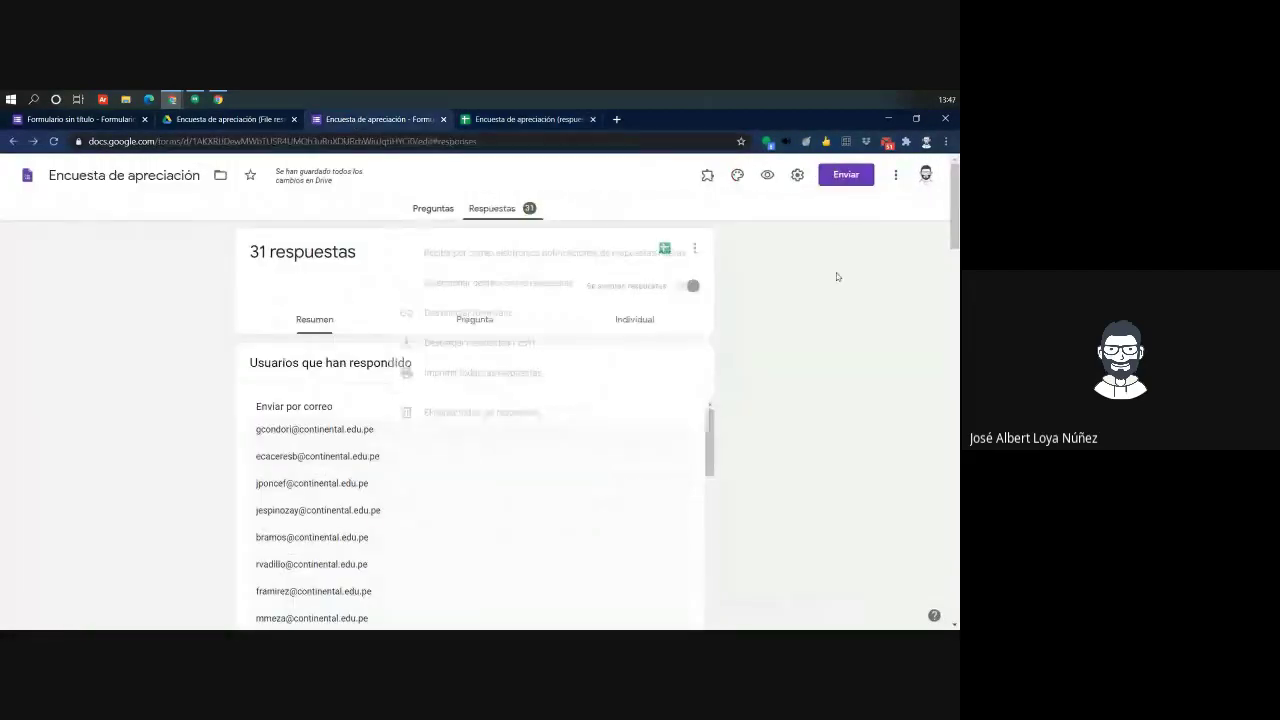
{"action": "left_click", "coordinate": [797, 174]}
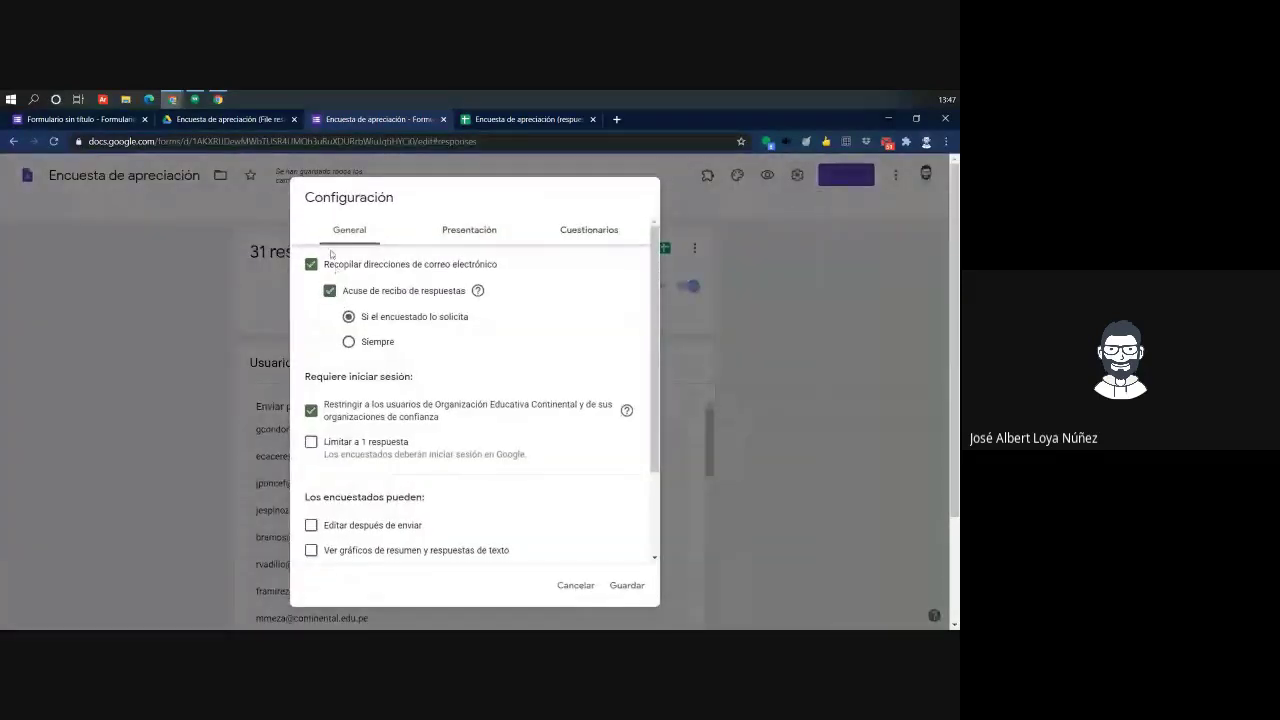
{"action": "left_click", "coordinate": [335, 265]}
{"action": "left_click", "coordinate": [364, 356]}
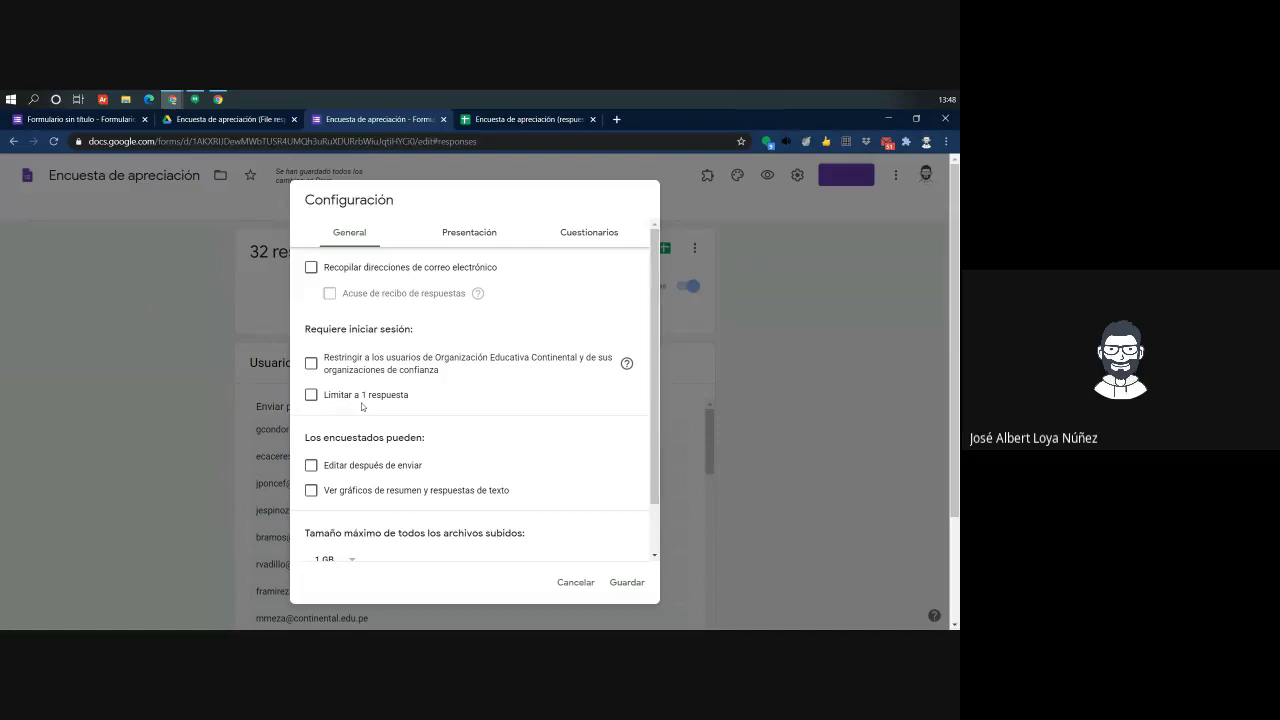
{"action": "scroll", "coordinate": [362, 405], "scroll_direction": "down", "scroll_amount": 1}
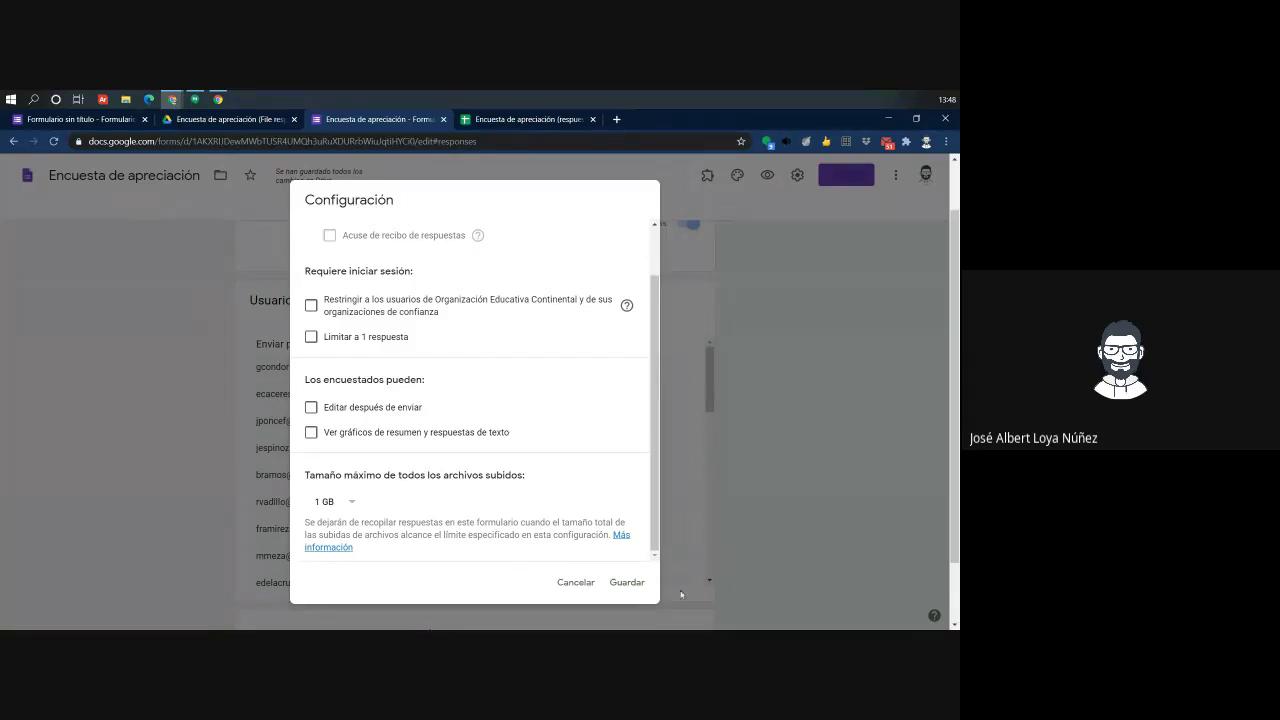
{"action": "left_click", "coordinate": [575, 582]}
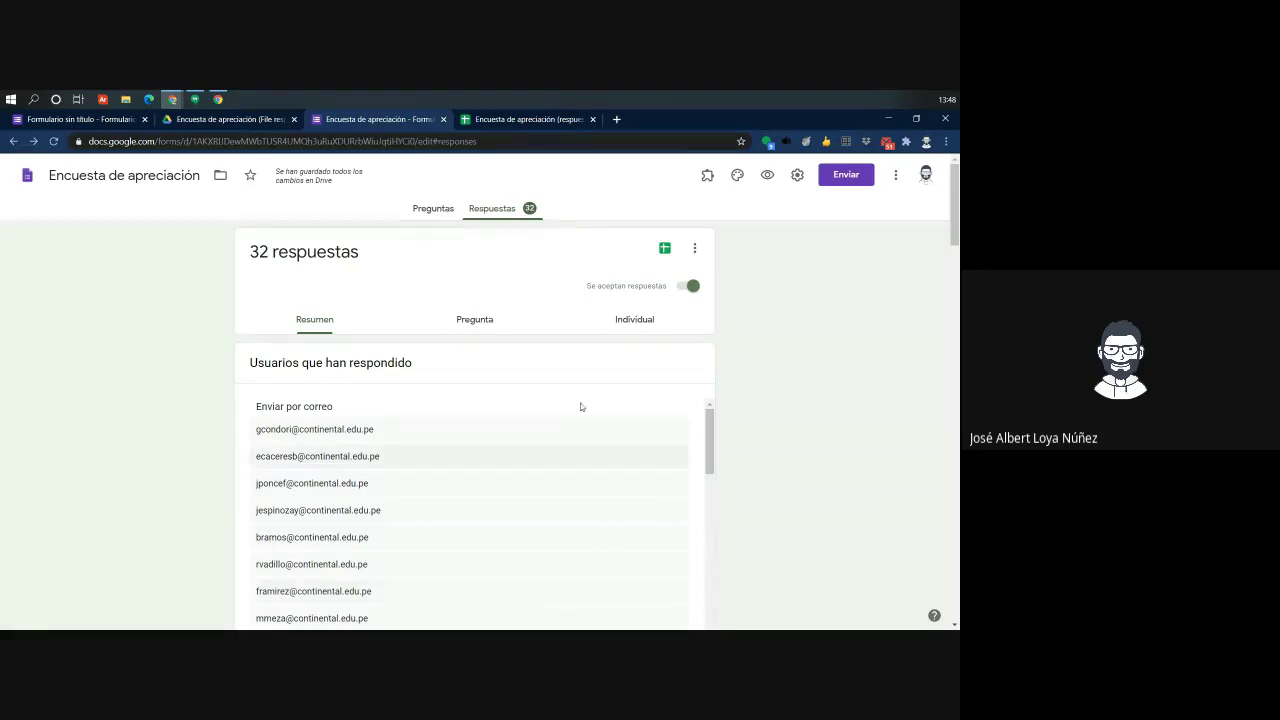
Switch to the Google_App_Formulario_sites slide presentation and advance to the Google Sites slide
{"action": "mouse_move", "coordinate": [174, 100]}
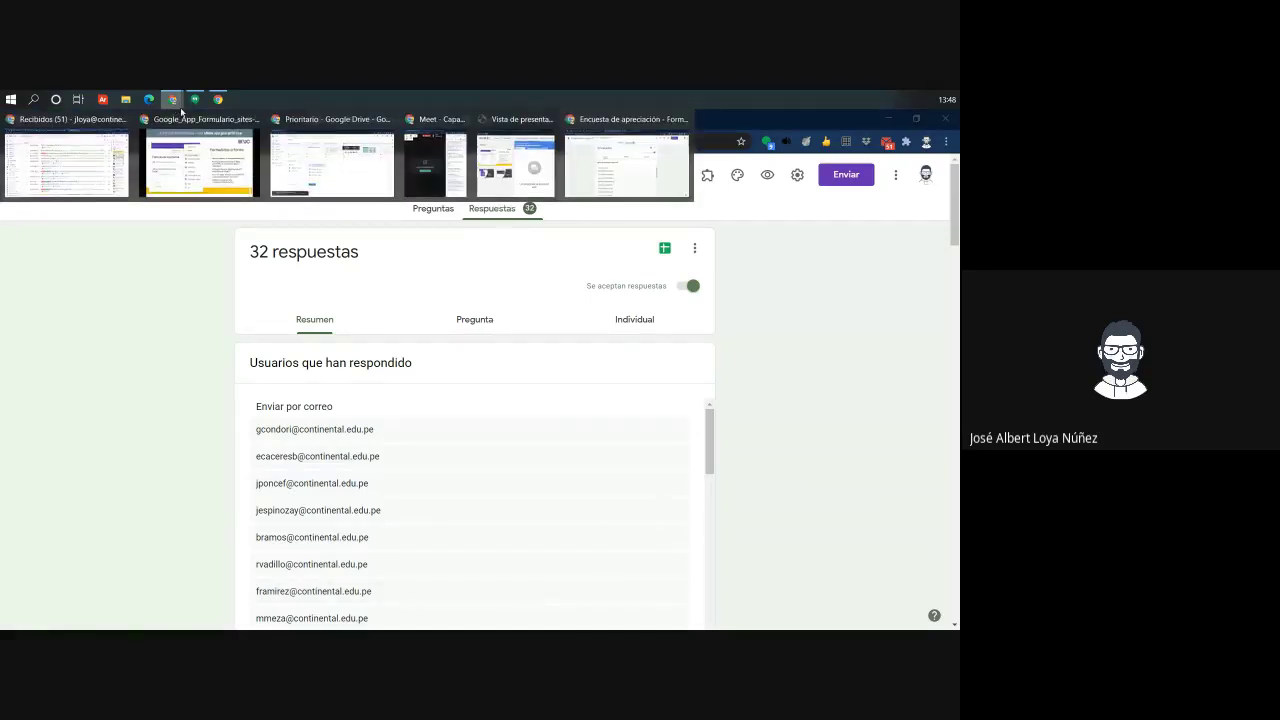
{"action": "left_click", "coordinate": [186, 178]}
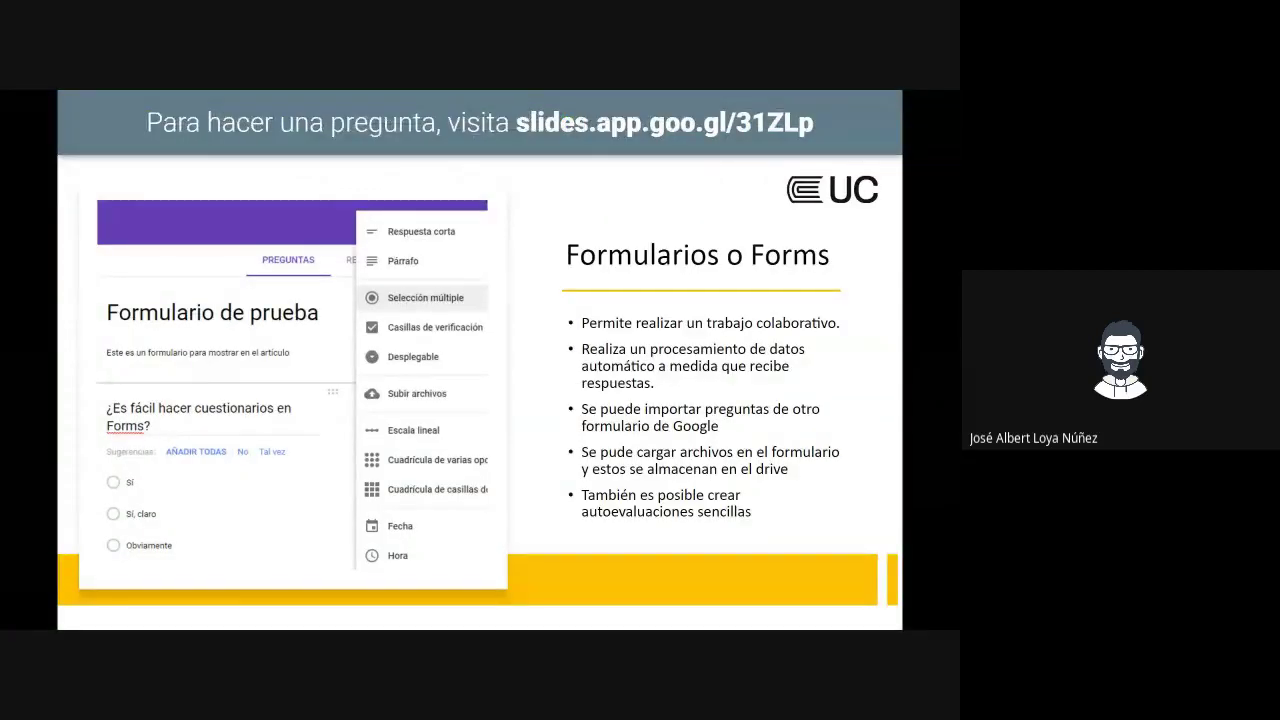
{"action": "key", "text": "Right"}
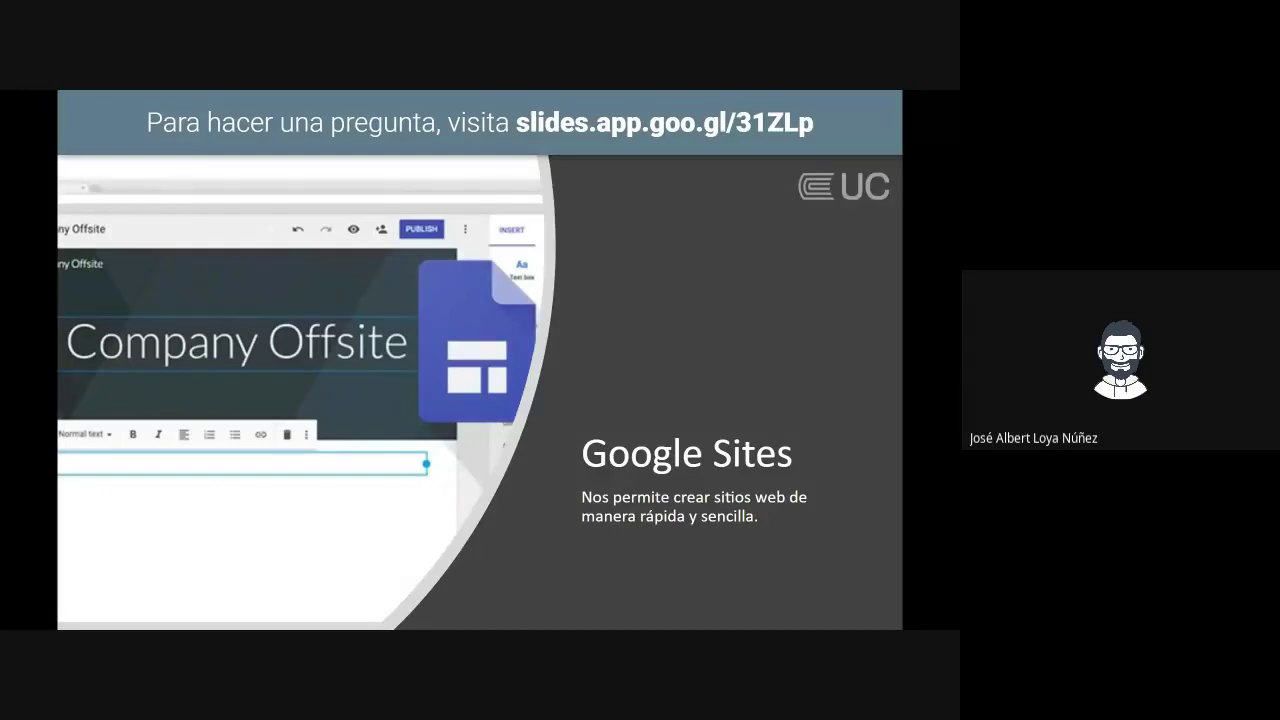
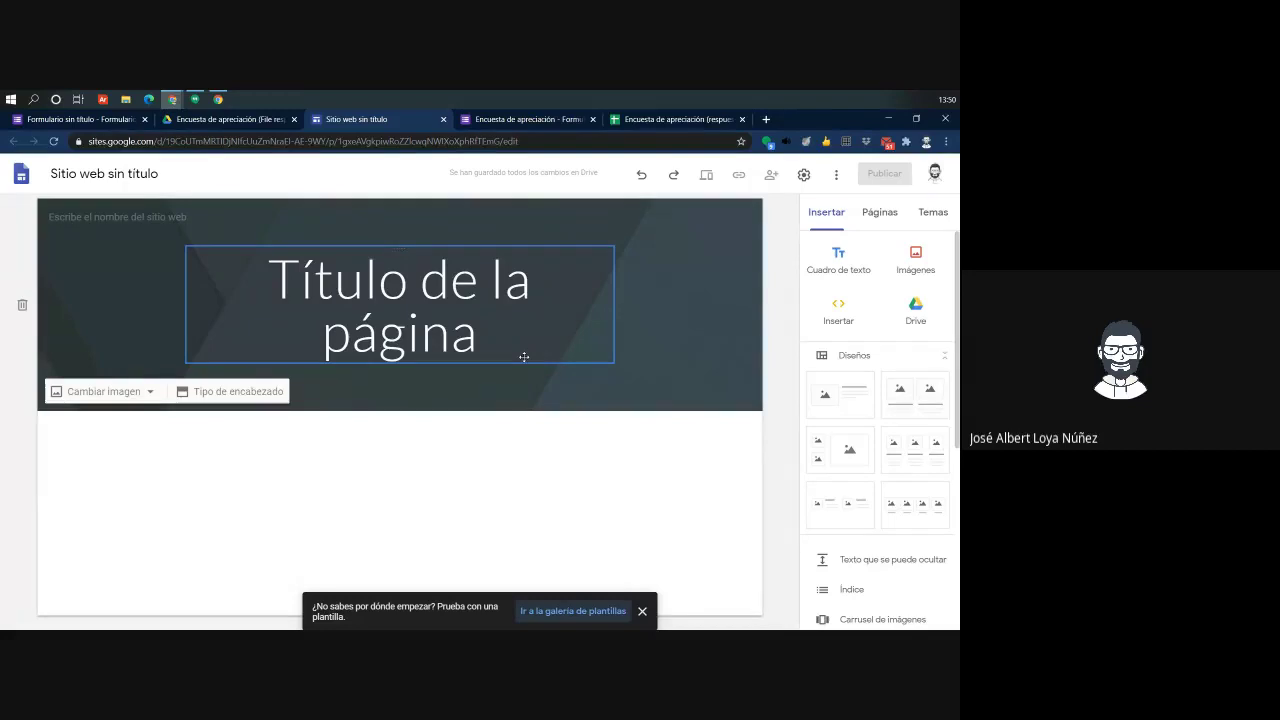
Switch to Google Drive and open Sites from its list of Google apps
{"action": "left_click", "coordinate": [230, 119]}
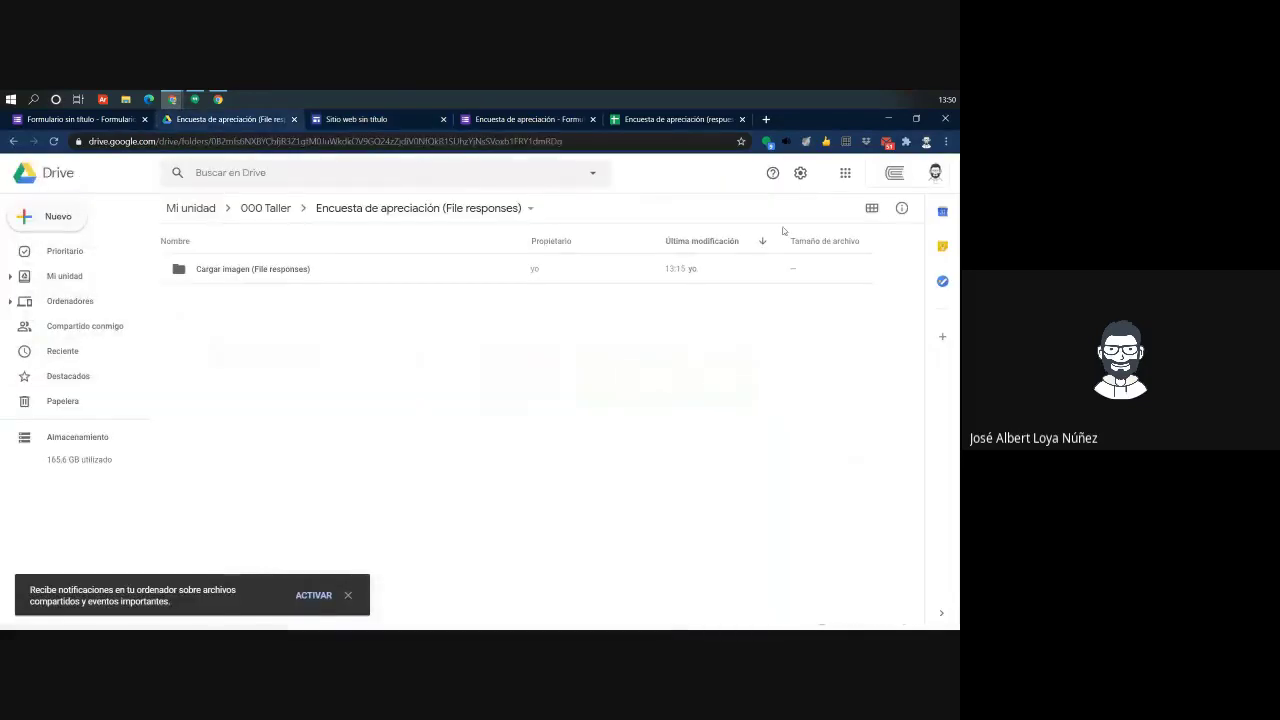
{"action": "left_click", "coordinate": [843, 173]}
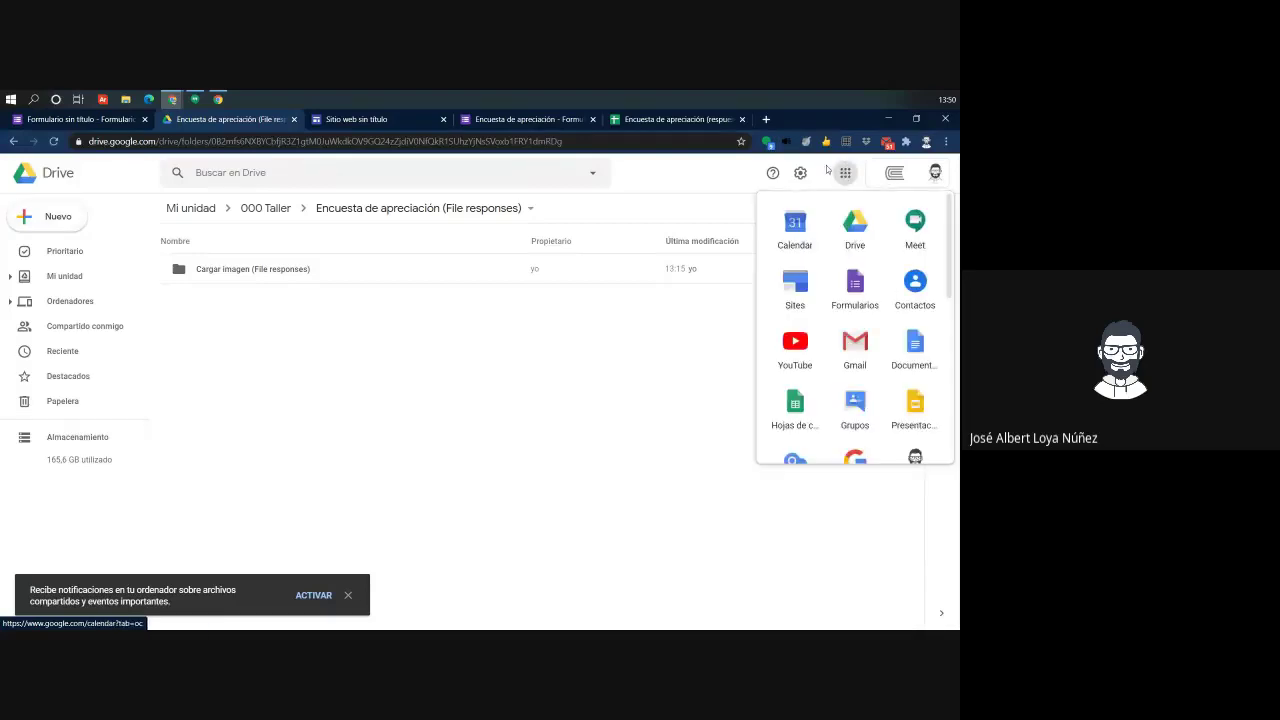
{"action": "scroll", "coordinate": [849, 357], "scroll_direction": "down", "scroll_amount": 1}
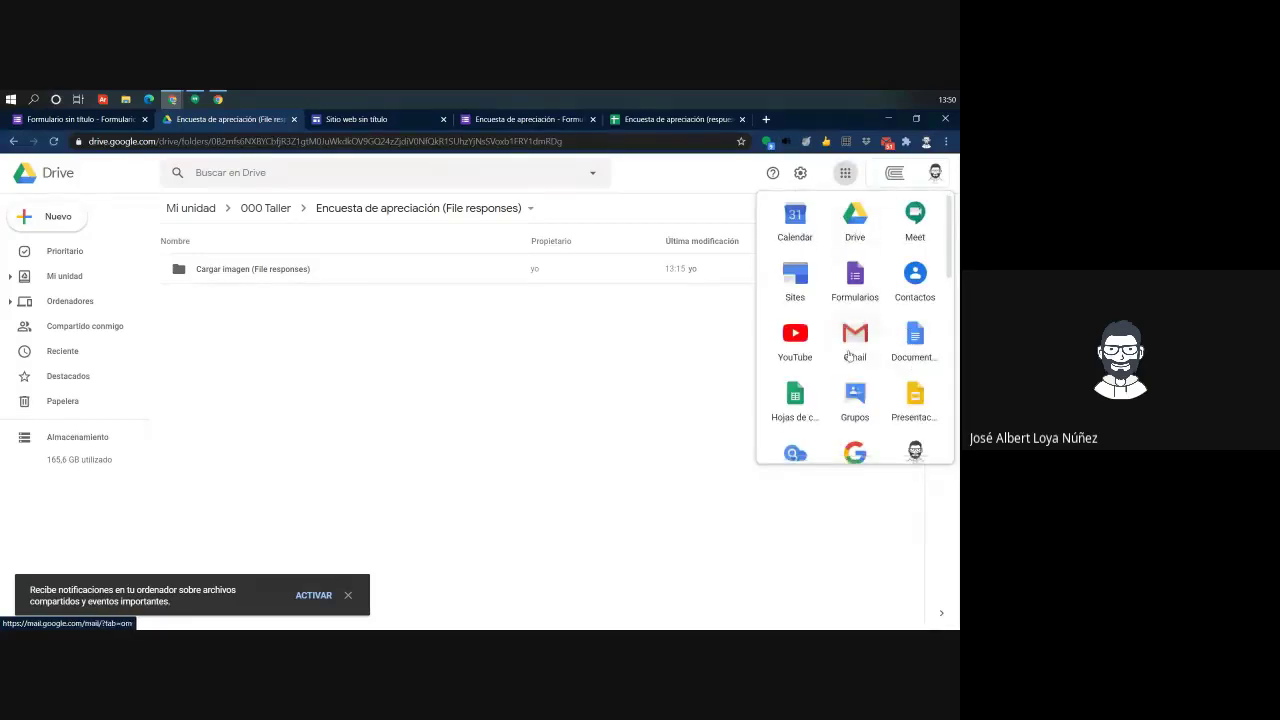
{"action": "scroll", "coordinate": [849, 357], "scroll_direction": "down", "scroll_amount": 6}
{"action": "scroll", "coordinate": [848, 355], "scroll_direction": "up", "scroll_amount": 5}
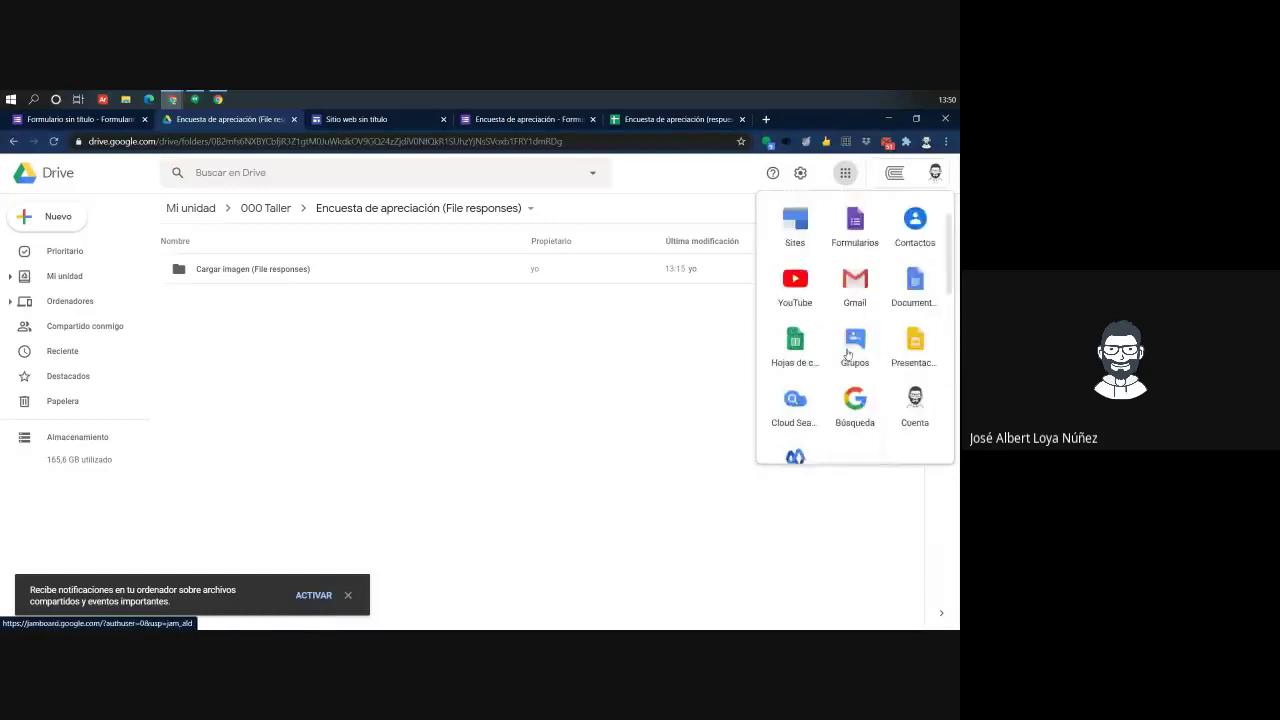
{"action": "scroll", "coordinate": [848, 355], "scroll_direction": "up", "scroll_amount": 1}
{"action": "left_click", "coordinate": [792, 290]}
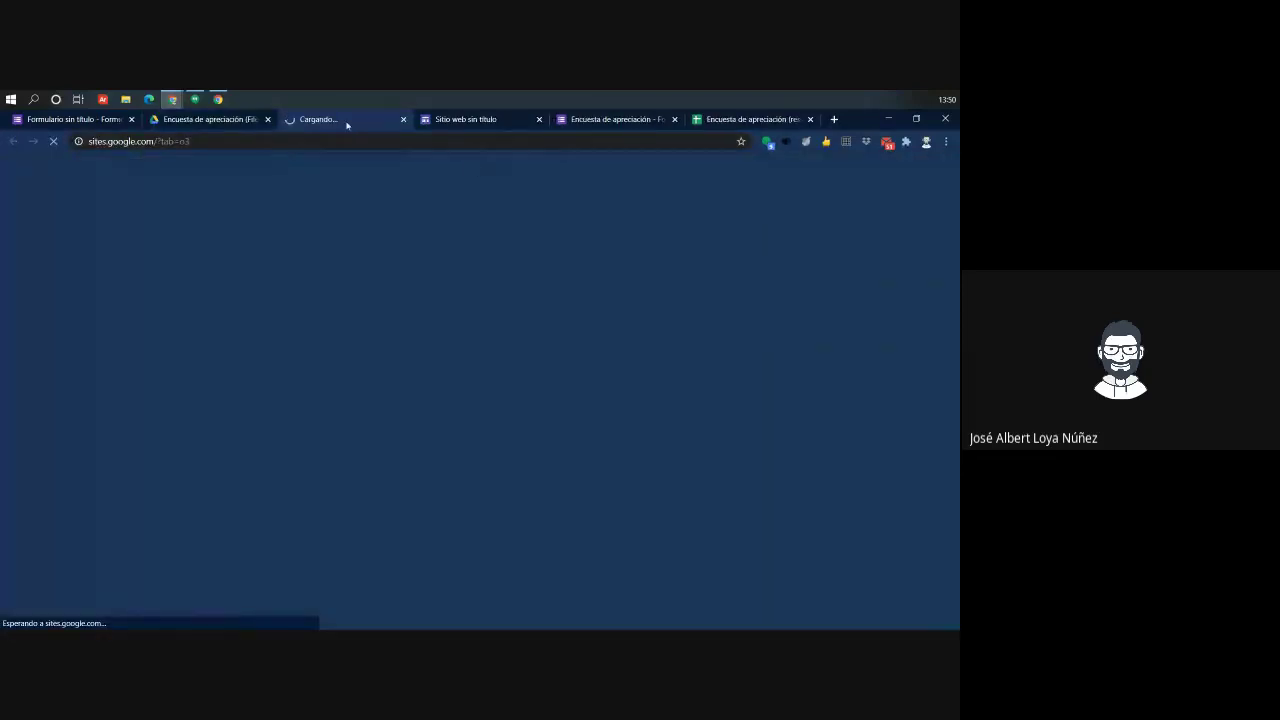
Compare the untitled site's editor with the classic Sites list, and review where Sites appears among Drive's Google apps
{"action": "left_click", "coordinate": [470, 121]}
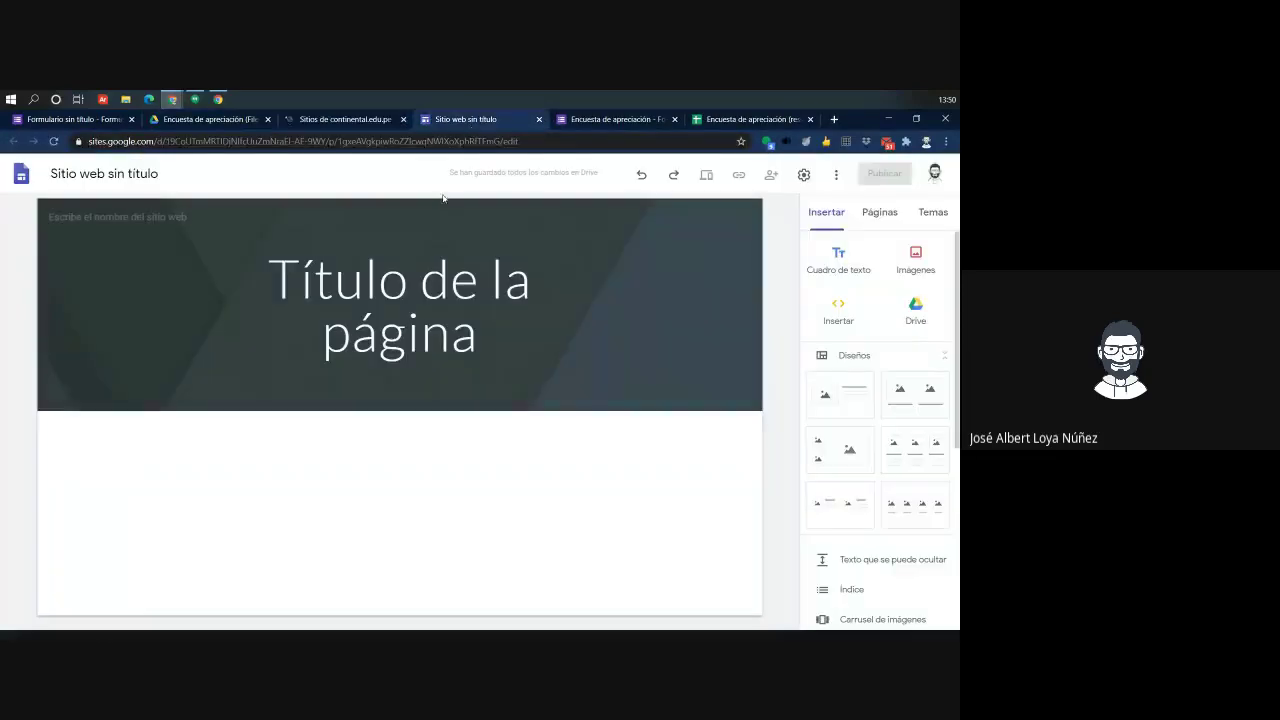
{"action": "left_click", "coordinate": [318, 121]}
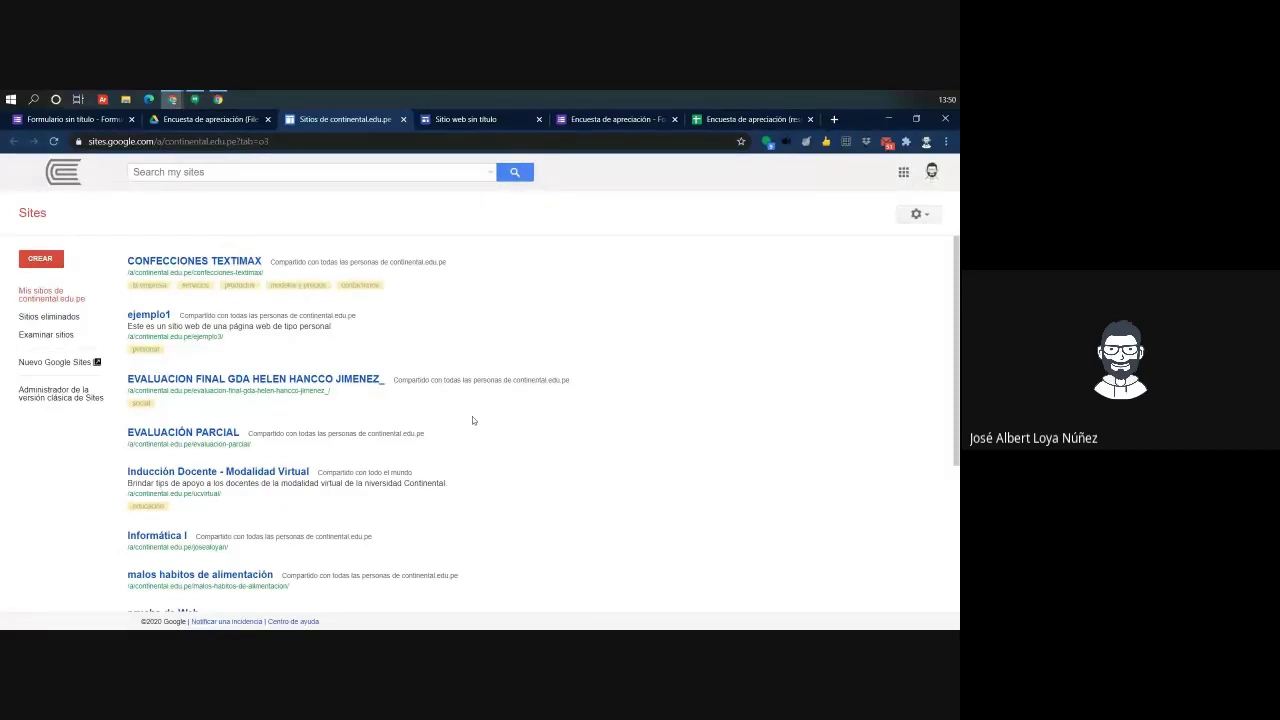
{"action": "left_click", "coordinate": [185, 118]}
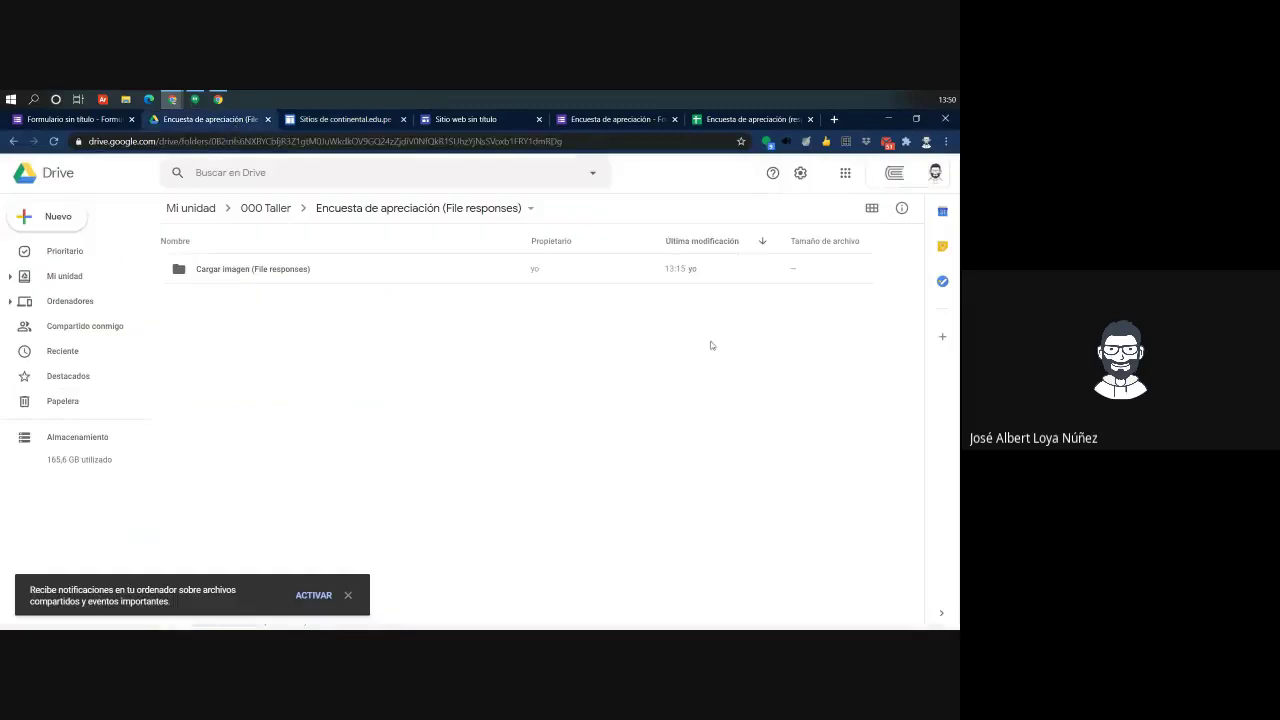
{"action": "left_click", "coordinate": [845, 172]}
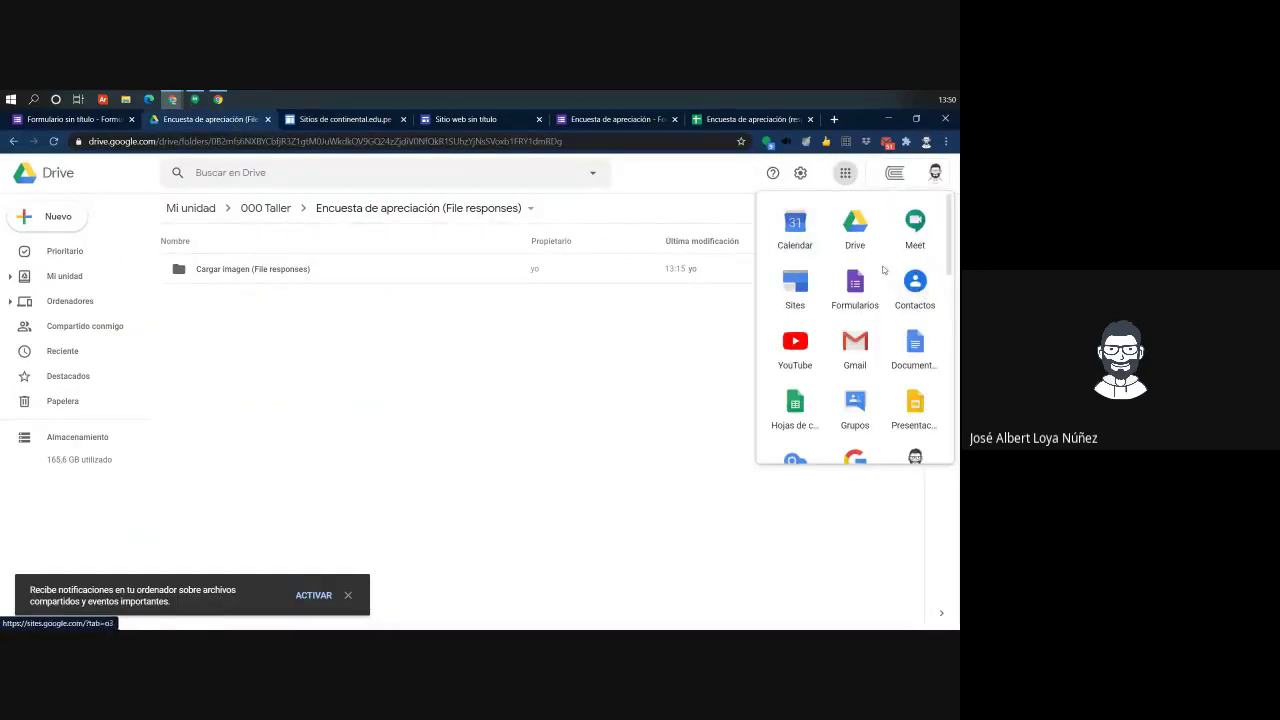
{"action": "left_click", "coordinate": [303, 118]}
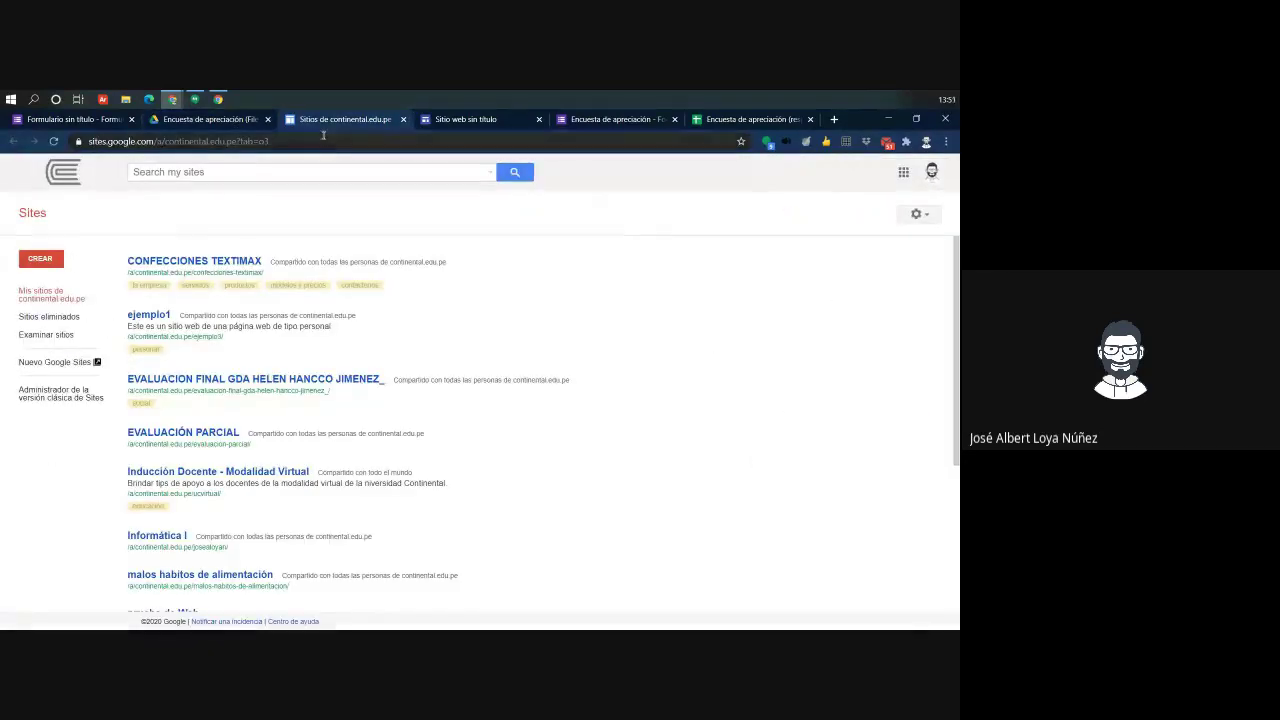
Open the classic site ejemplo1 to view its page, and close it again
{"action": "left_click", "coordinate": [77, 317]}
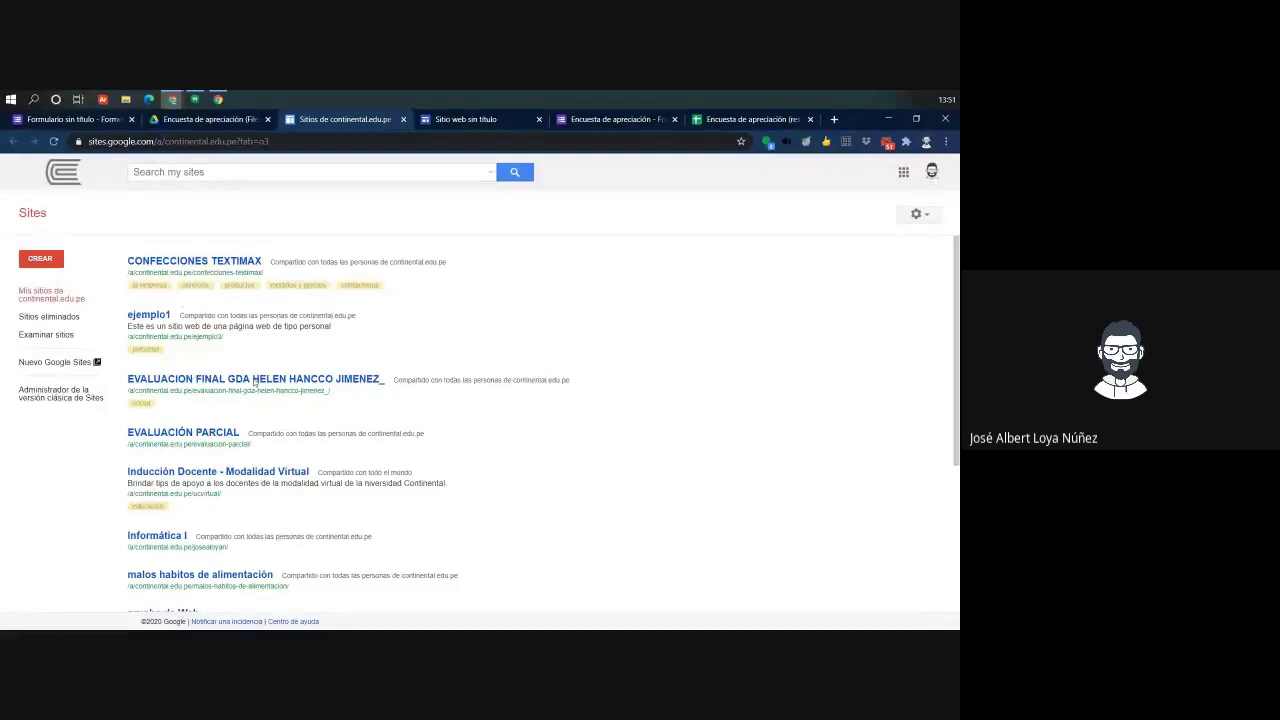
{"action": "left_click", "coordinate": [147, 316]}
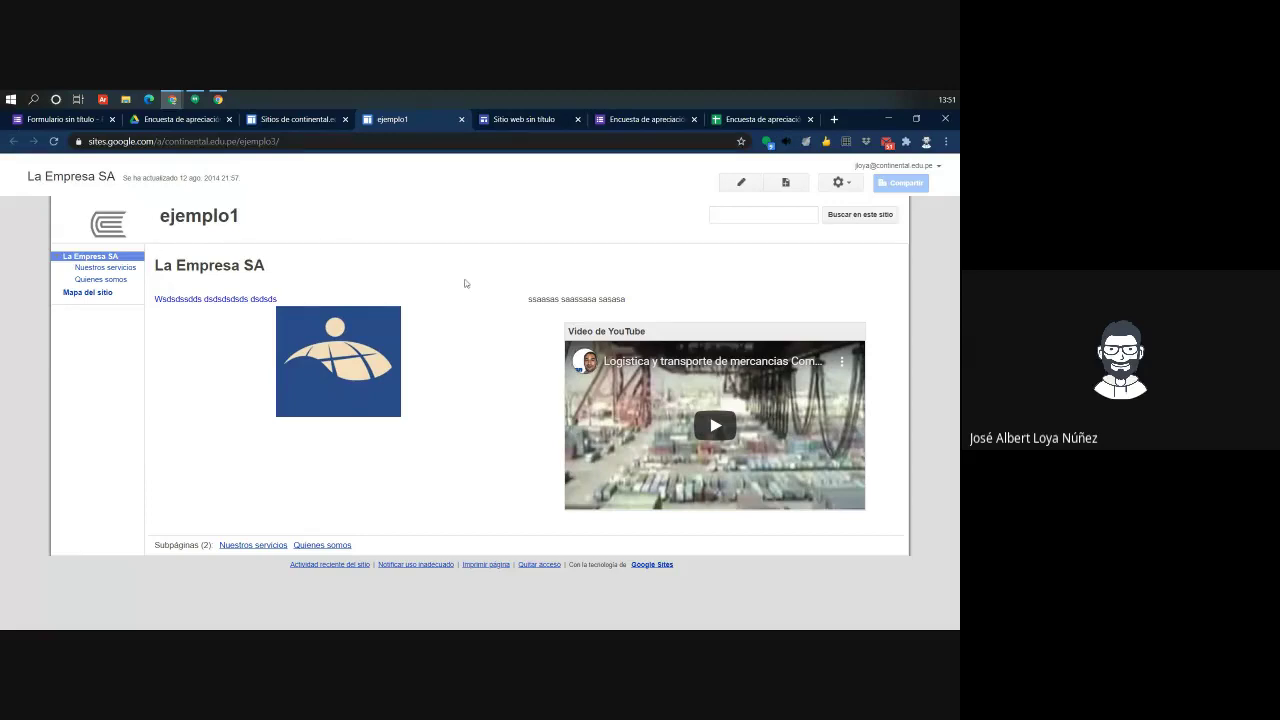
{"action": "left_click", "coordinate": [462, 120]}
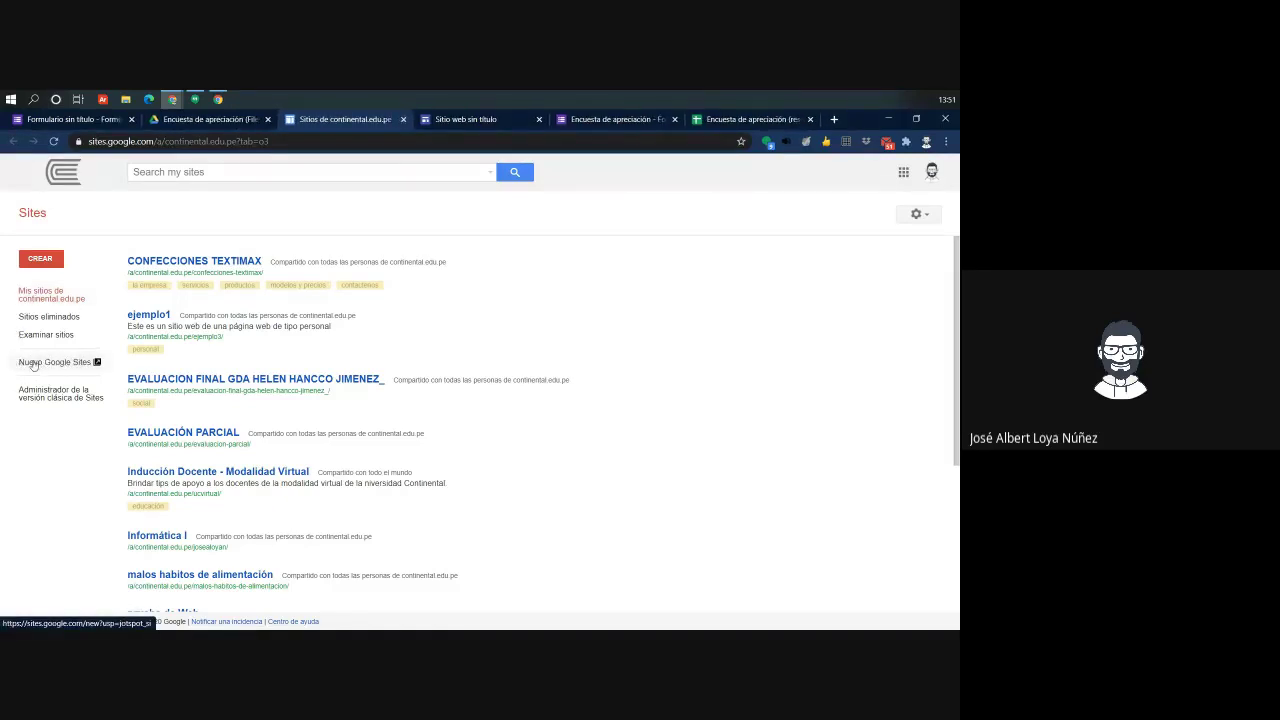
Switch from classic Sites to the new Google Sites and look over its templates, recent sites and the untitled site
{"action": "left_click", "coordinate": [33, 363]}
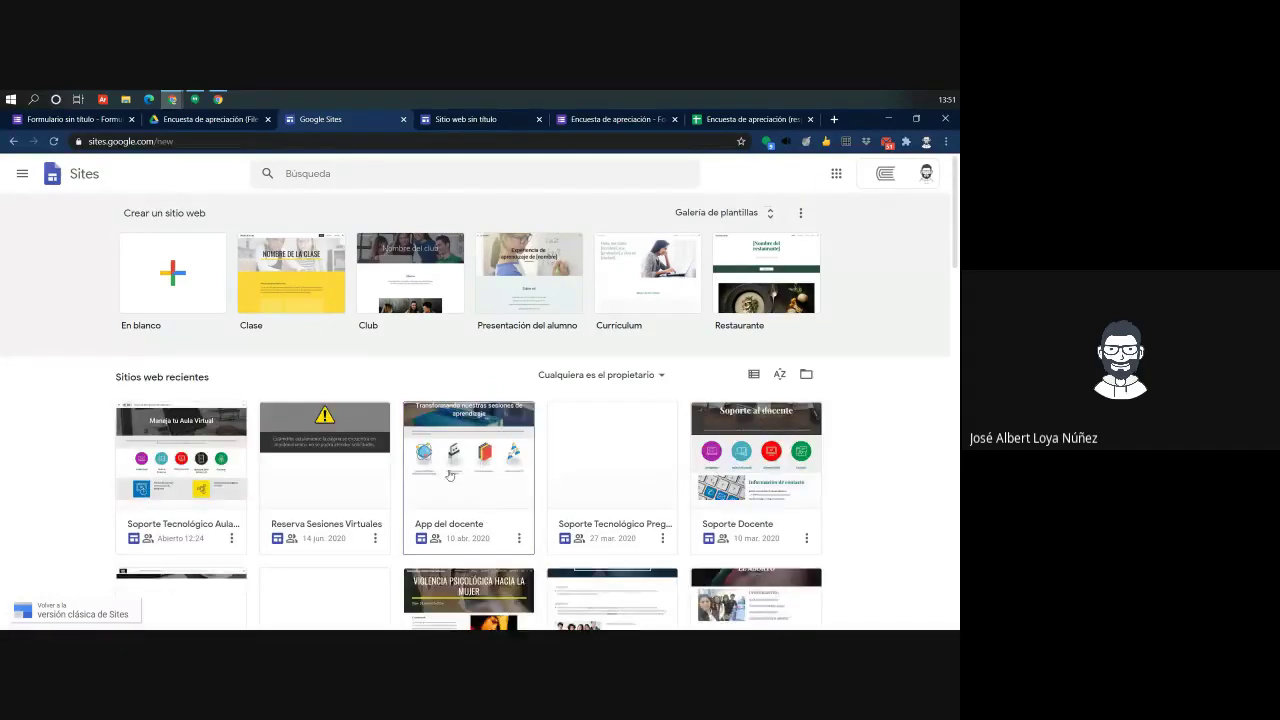
{"action": "scroll", "coordinate": [470, 478], "scroll_direction": "down", "scroll_amount": 4}
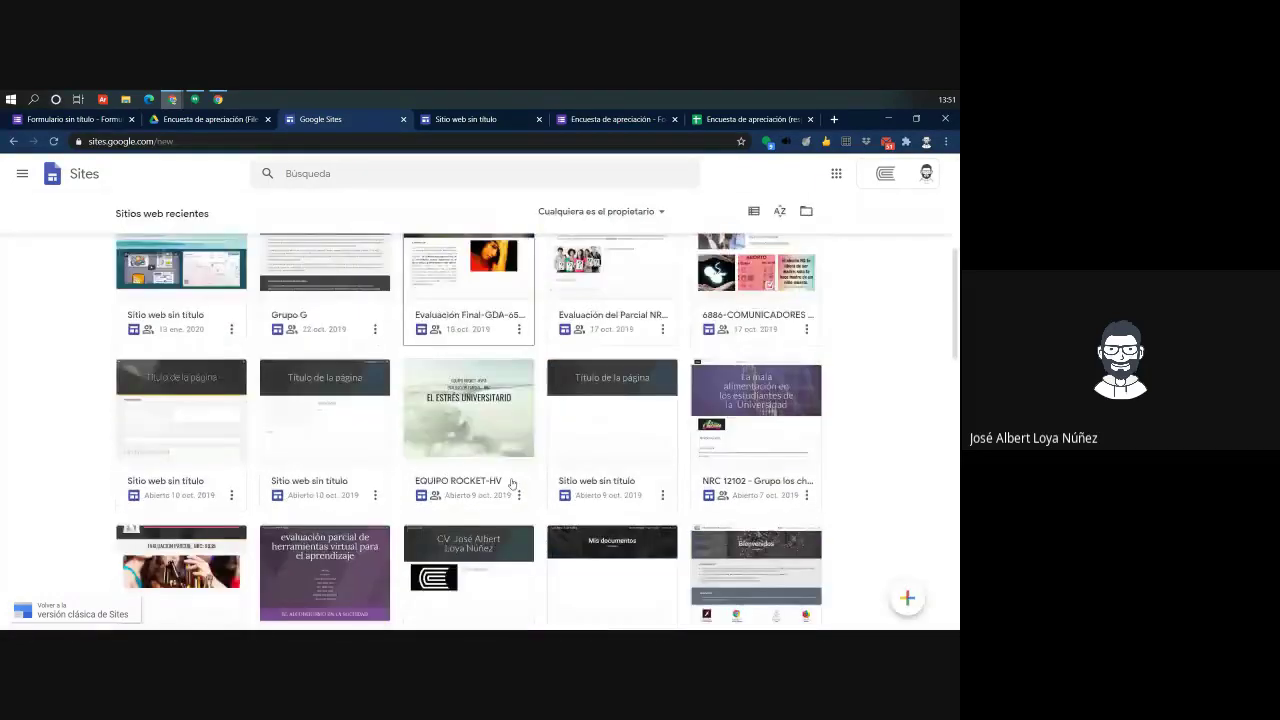
{"action": "scroll", "coordinate": [508, 480], "scroll_direction": "up", "scroll_amount": 5}
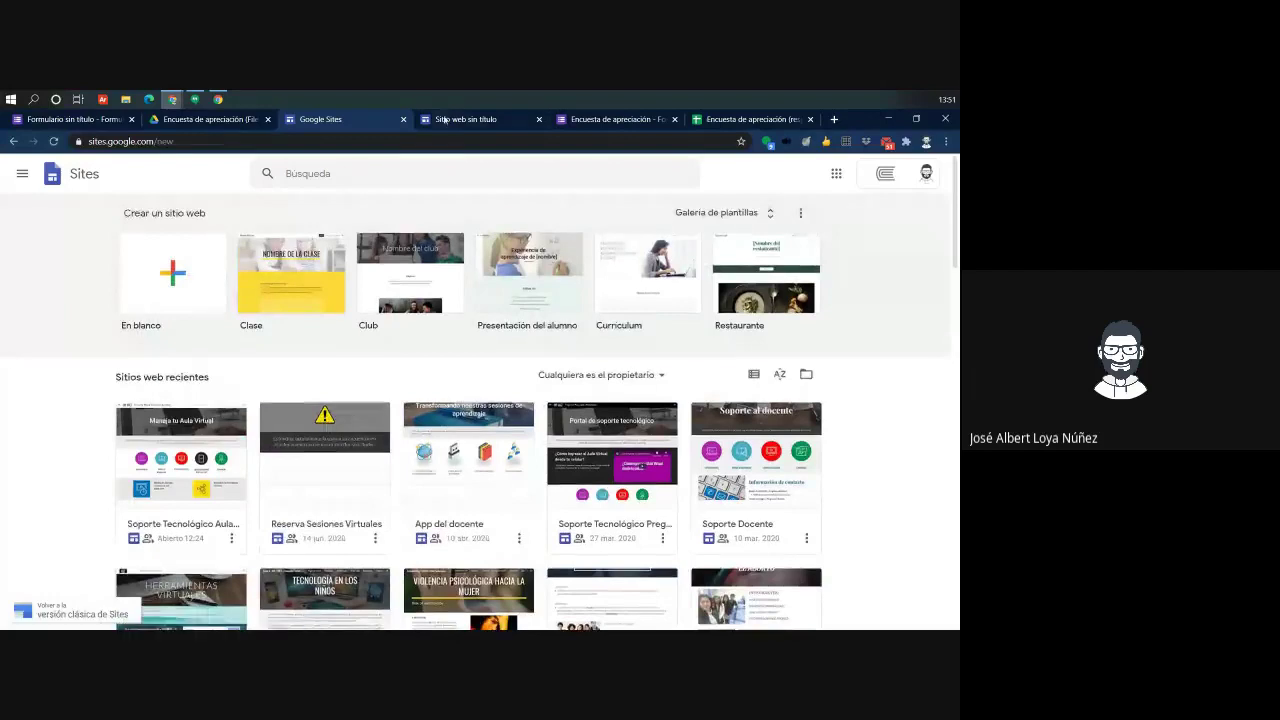
{"action": "left_click", "coordinate": [445, 120]}
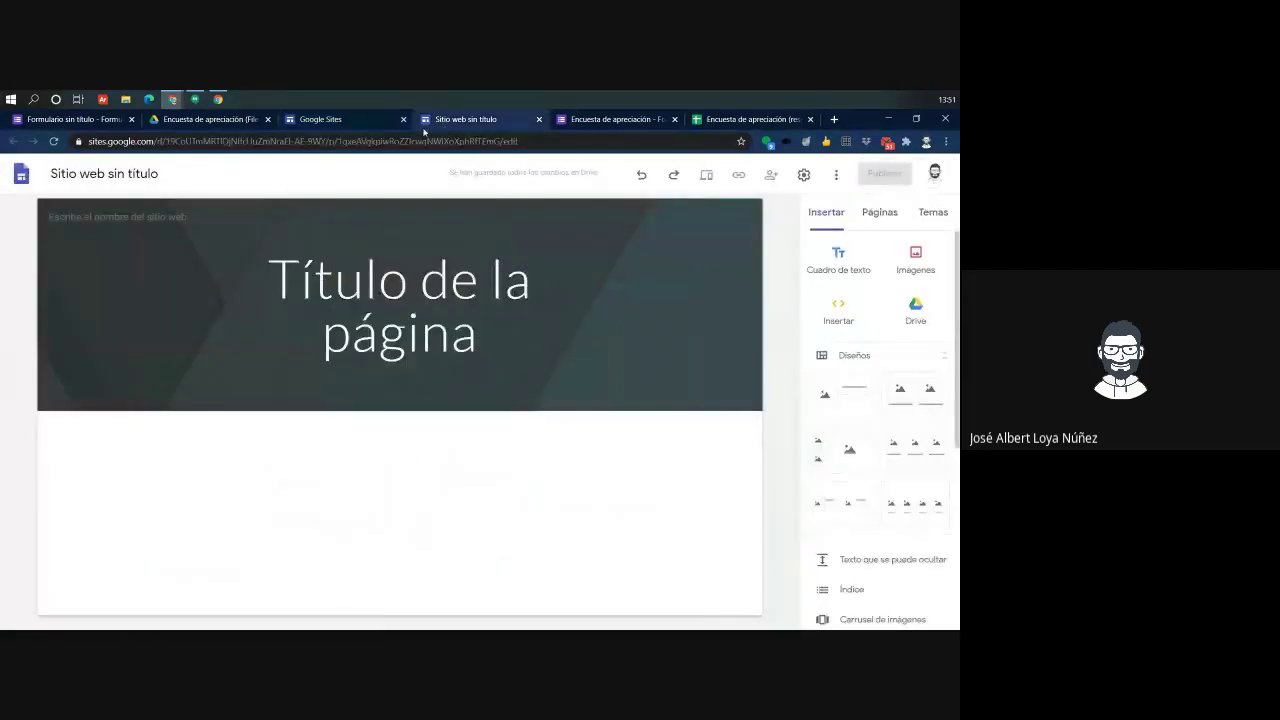
{"action": "left_click", "coordinate": [335, 119]}
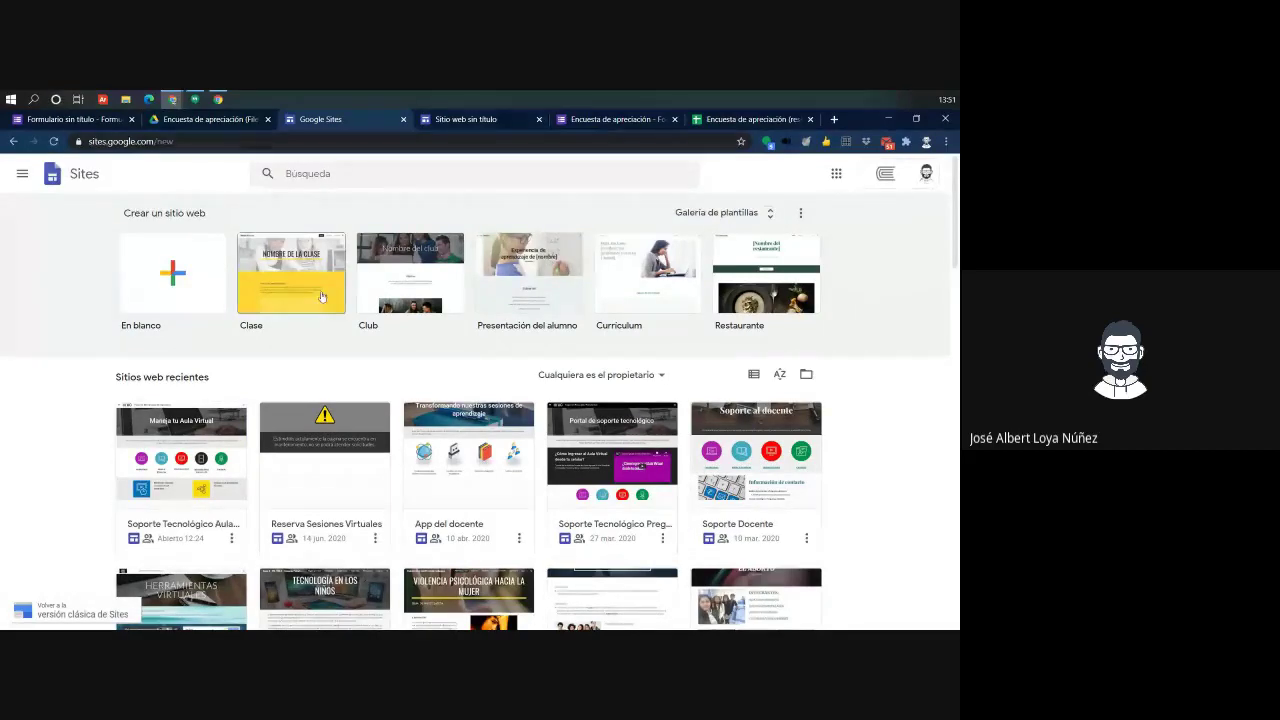
Open the recent site Soporte Tecnológico Aula and look over its home page down to the footer
{"action": "left_click", "coordinate": [148, 452]}
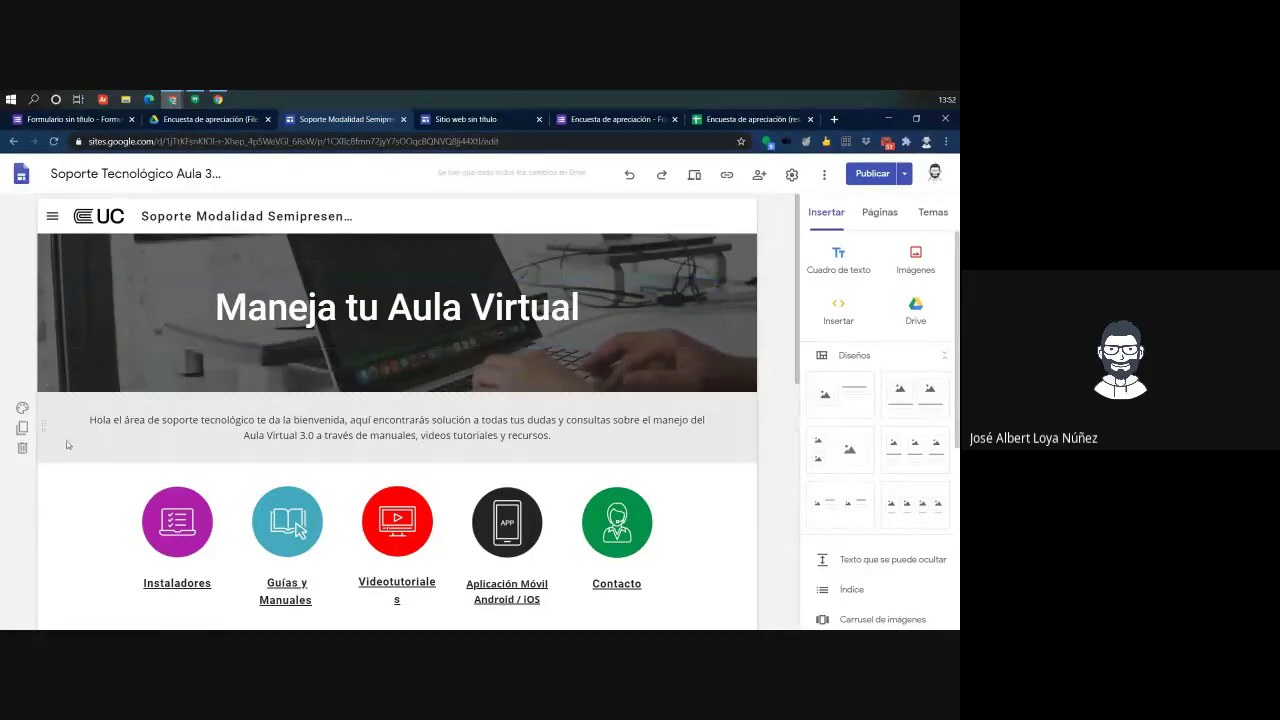
{"action": "scroll", "coordinate": [385, 460], "scroll_direction": "down", "scroll_amount": 5}
{"action": "scroll", "coordinate": [385, 460], "scroll_direction": "down", "scroll_amount": 3}
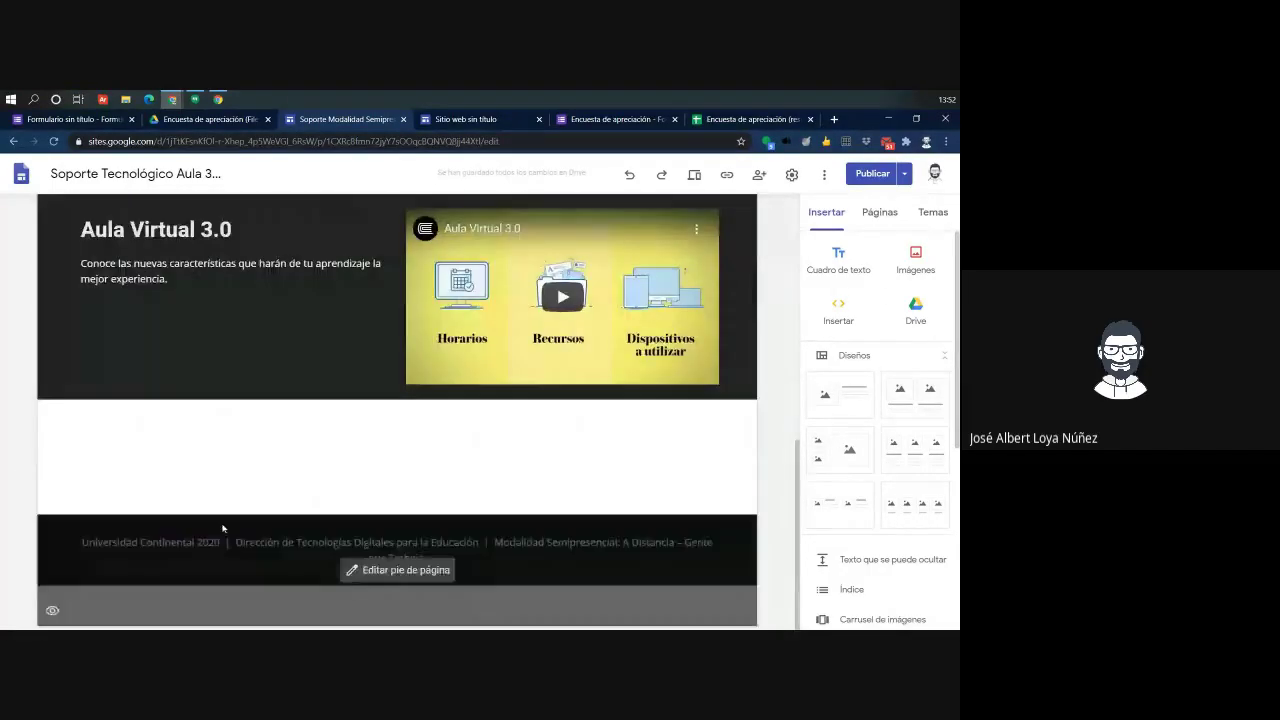
{"action": "scroll", "coordinate": [310, 446], "scroll_direction": "up", "scroll_amount": 3}
{"action": "scroll", "coordinate": [310, 446], "scroll_direction": "up", "scroll_amount": 5}
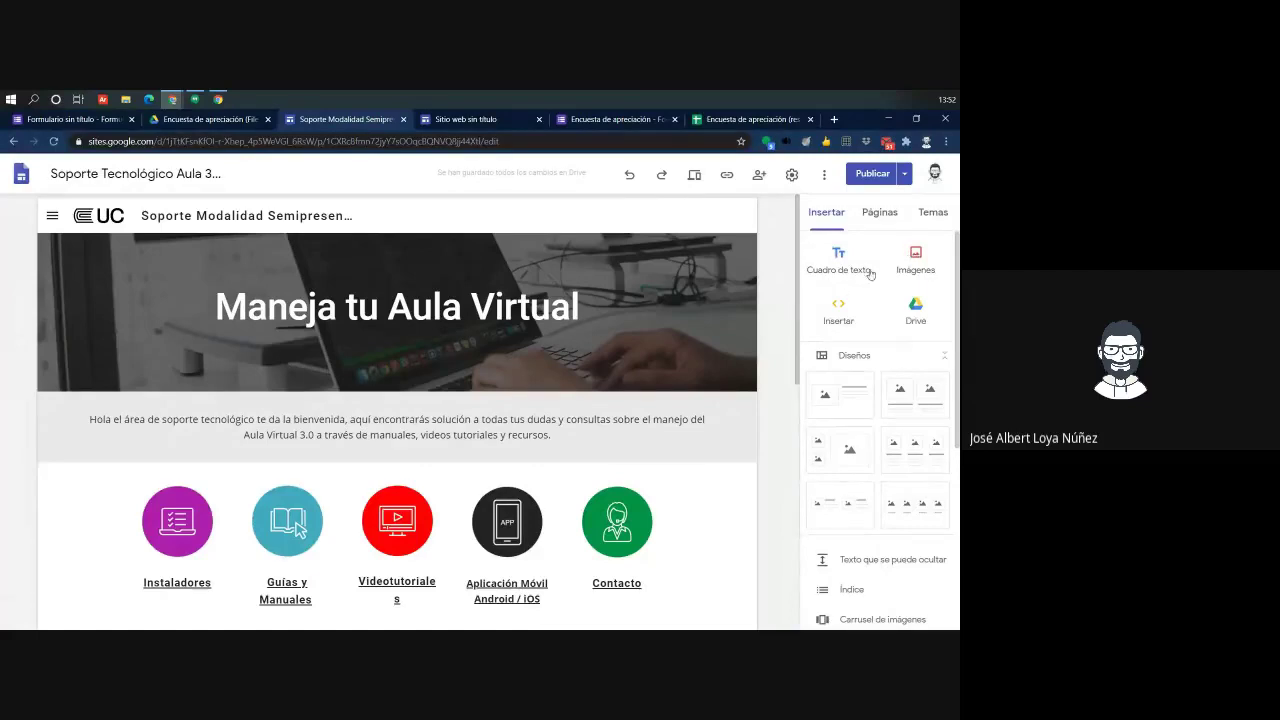
Review the elements that can be inserted in the site, from text boxes and layouts to YouTube and Presentaciones
{"action": "scroll", "coordinate": [844, 333], "scroll_direction": "down", "scroll_amount": 1}
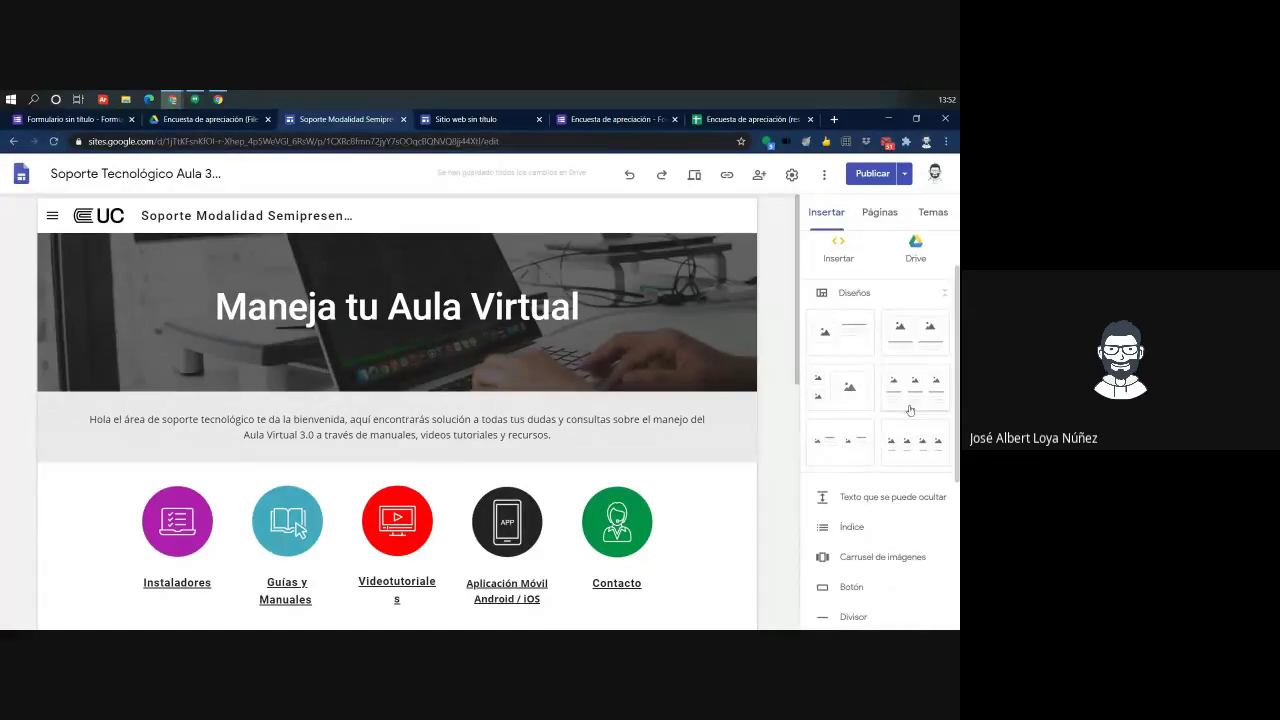
{"action": "scroll", "coordinate": [870, 316], "scroll_direction": "down", "scroll_amount": 3}
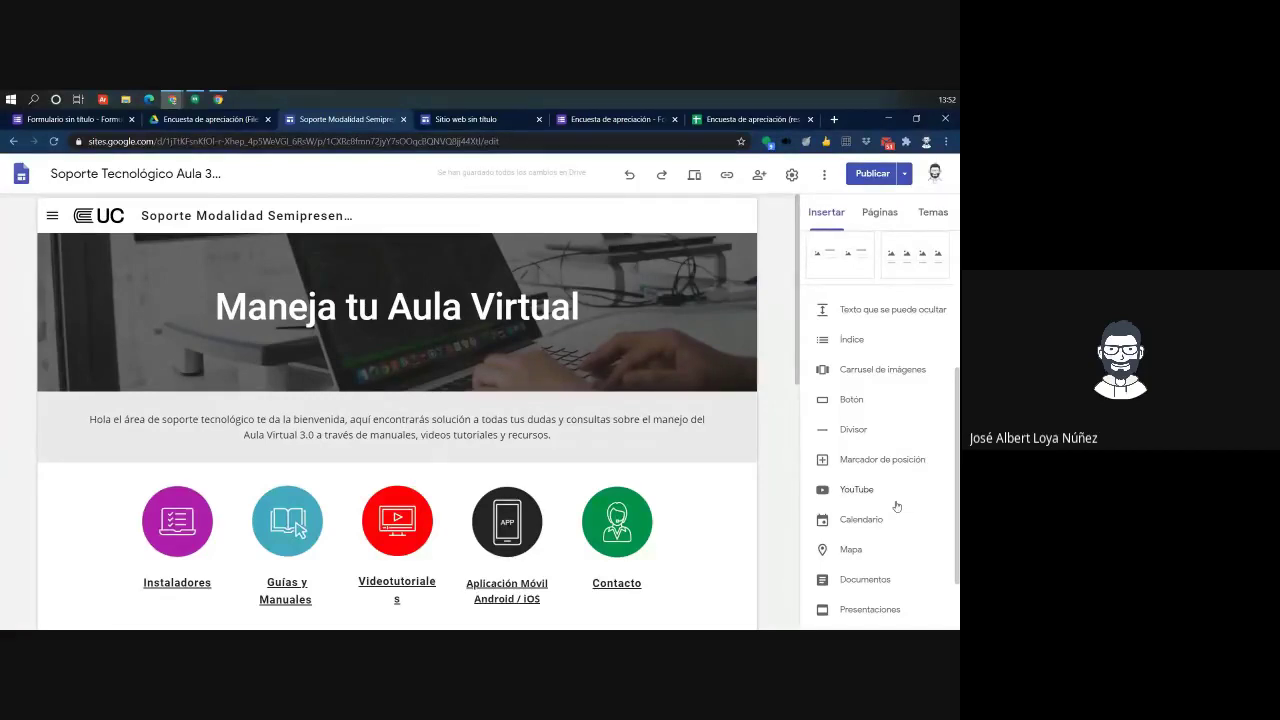
{"action": "scroll", "coordinate": [957, 366], "scroll_direction": "up", "scroll_amount": 3}
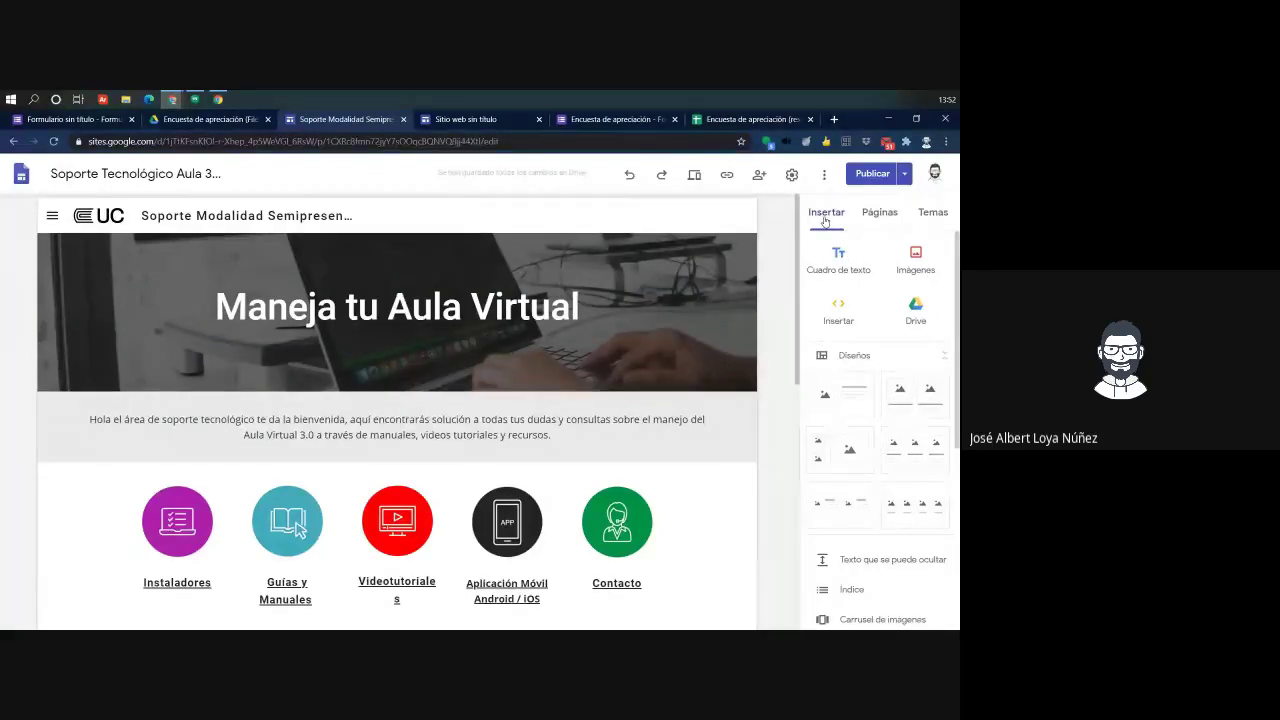
Review the site's list of pages and its available themes, including the font styles of the Aristóteles theme
{"action": "left_click", "coordinate": [877, 217]}
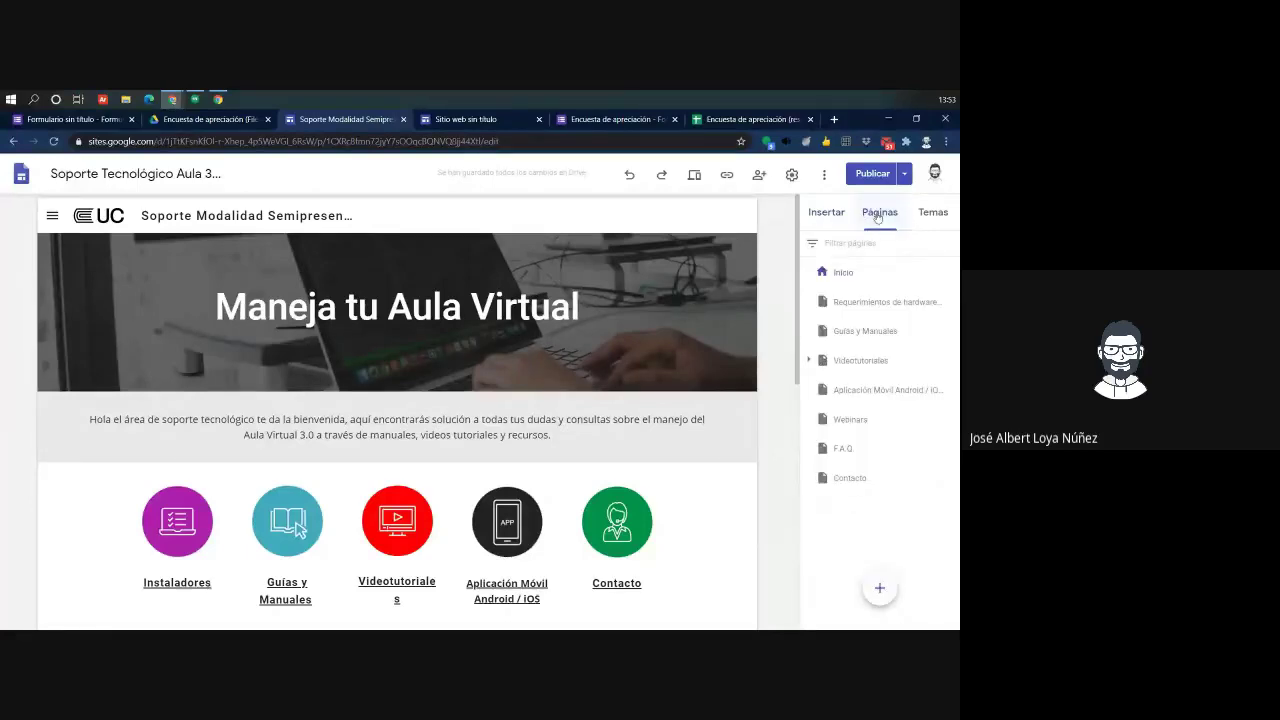
{"action": "left_click", "coordinate": [928, 213]}
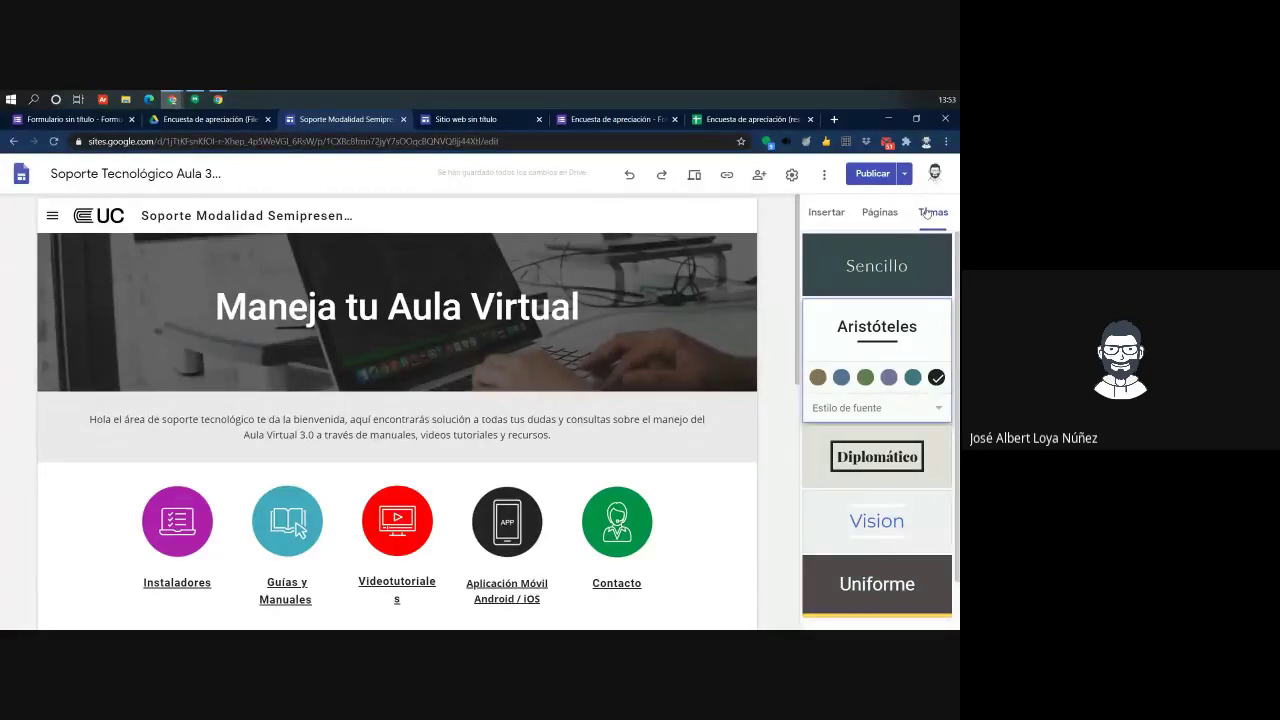
{"action": "scroll", "coordinate": [760, 548], "scroll_direction": "down", "scroll_amount": 2}
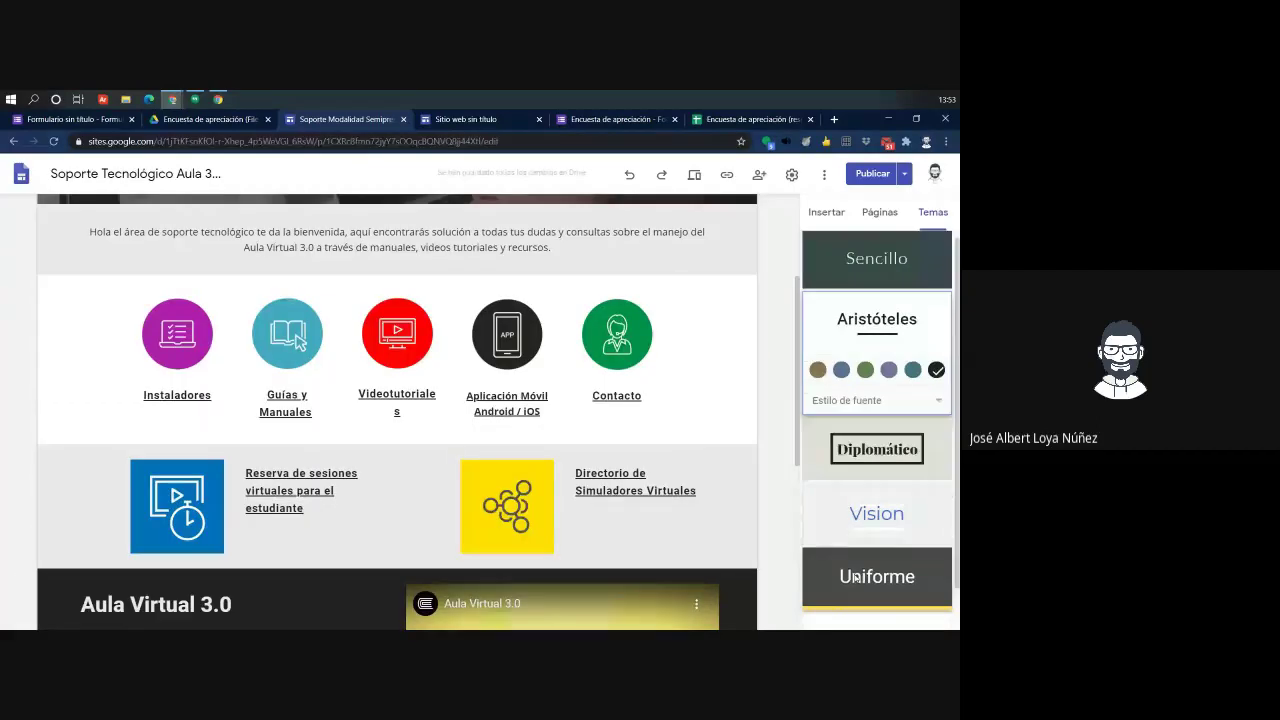
{"action": "scroll", "coordinate": [862, 600], "scroll_direction": "down", "scroll_amount": 1}
{"action": "scroll", "coordinate": [855, 420], "scroll_direction": "up", "scroll_amount": 2}
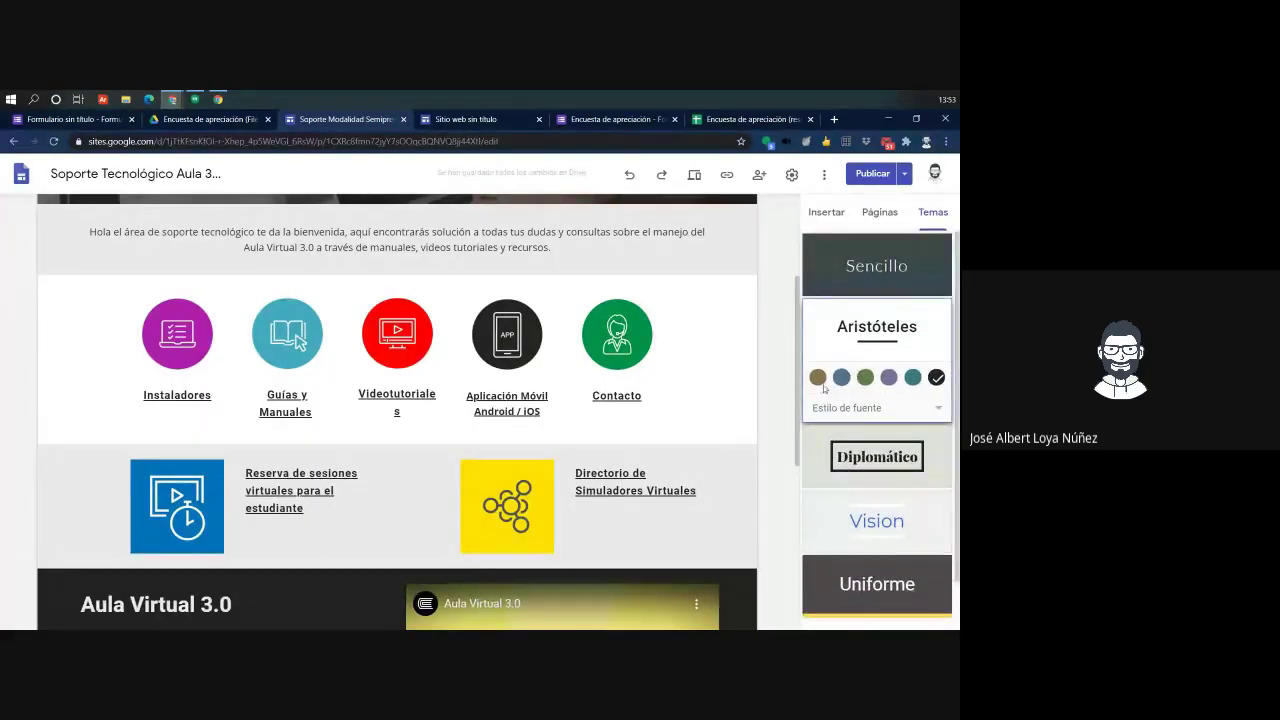
{"action": "left_click", "coordinate": [940, 417]}
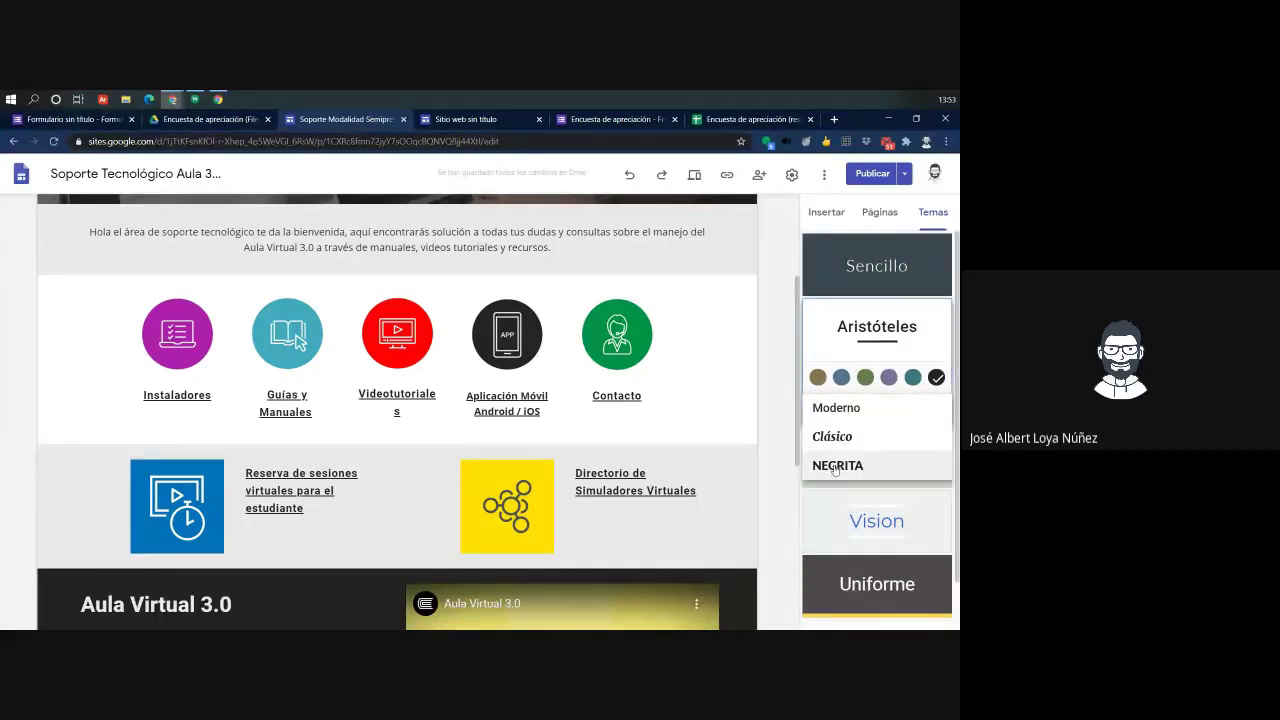
{"action": "left_click", "coordinate": [773, 349]}
{"action": "scroll", "coordinate": [776, 347], "scroll_direction": "up", "scroll_amount": 2}
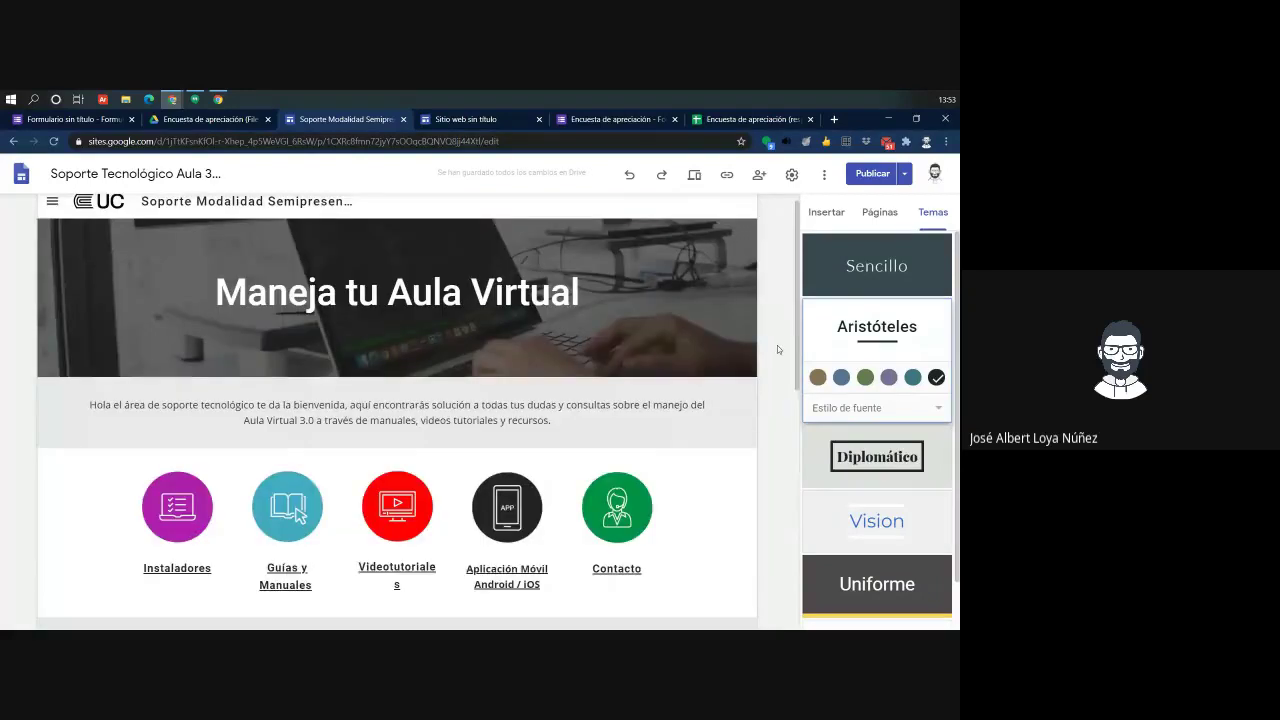
Switch to the untitled site, add an empty text box below the page header and view its text style options
{"action": "left_click", "coordinate": [499, 119]}
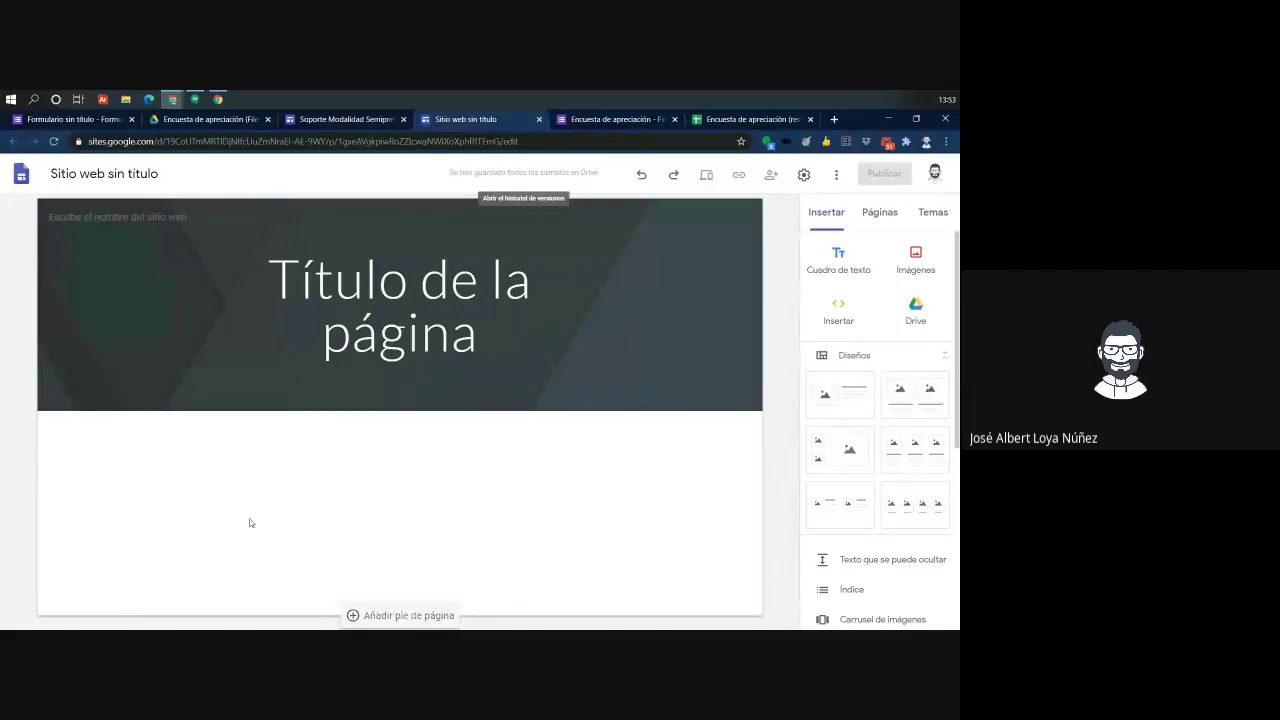
{"action": "left_click", "coordinate": [838, 260]}
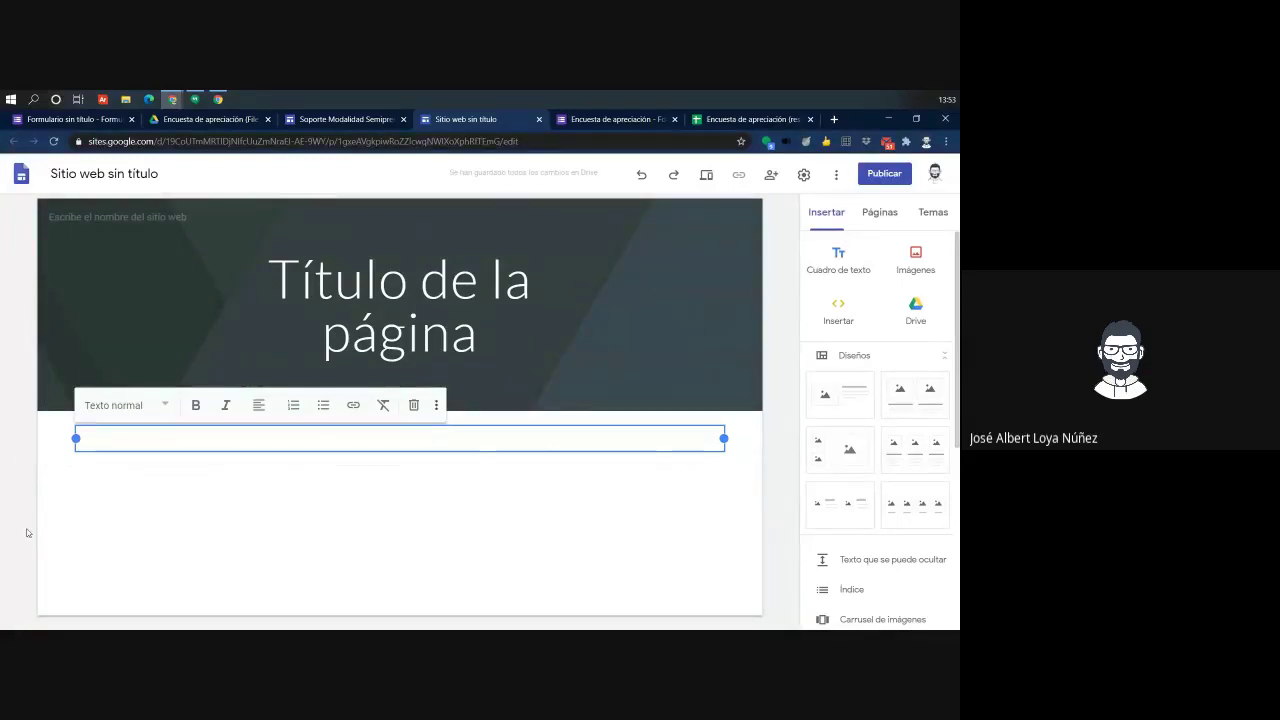
{"action": "left_click", "coordinate": [122, 405]}
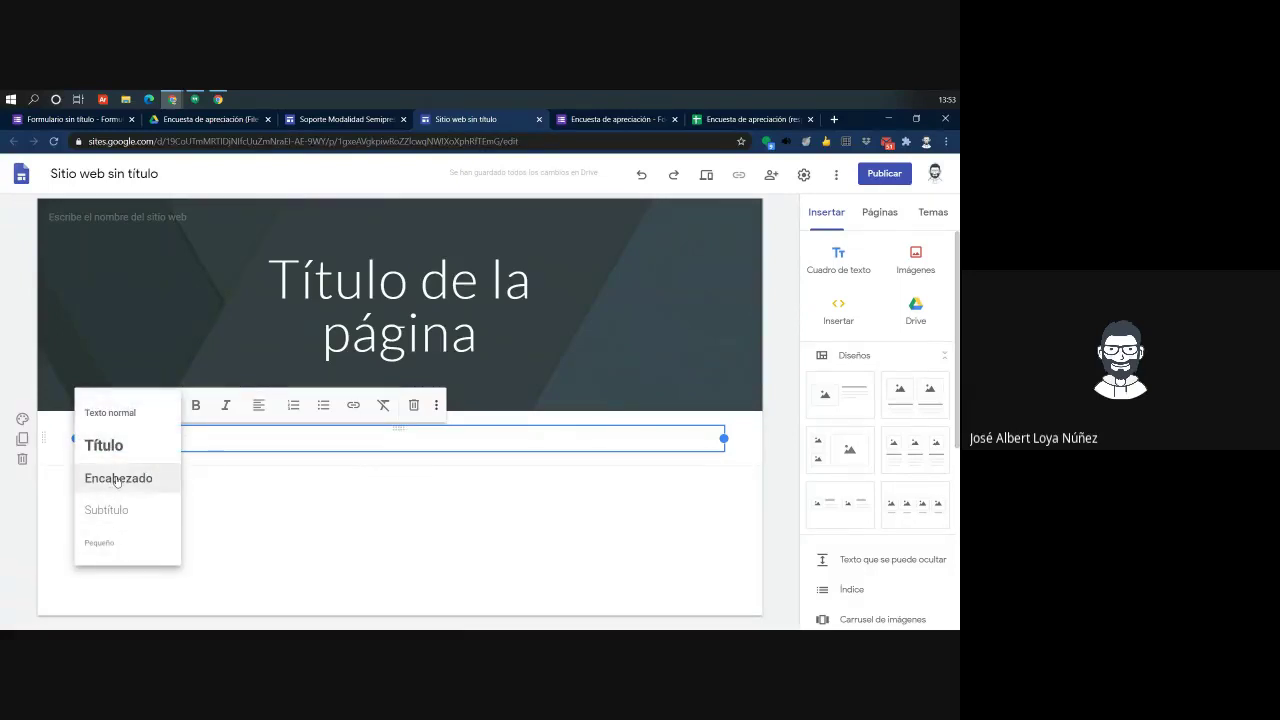
{"action": "left_click", "coordinate": [308, 533]}
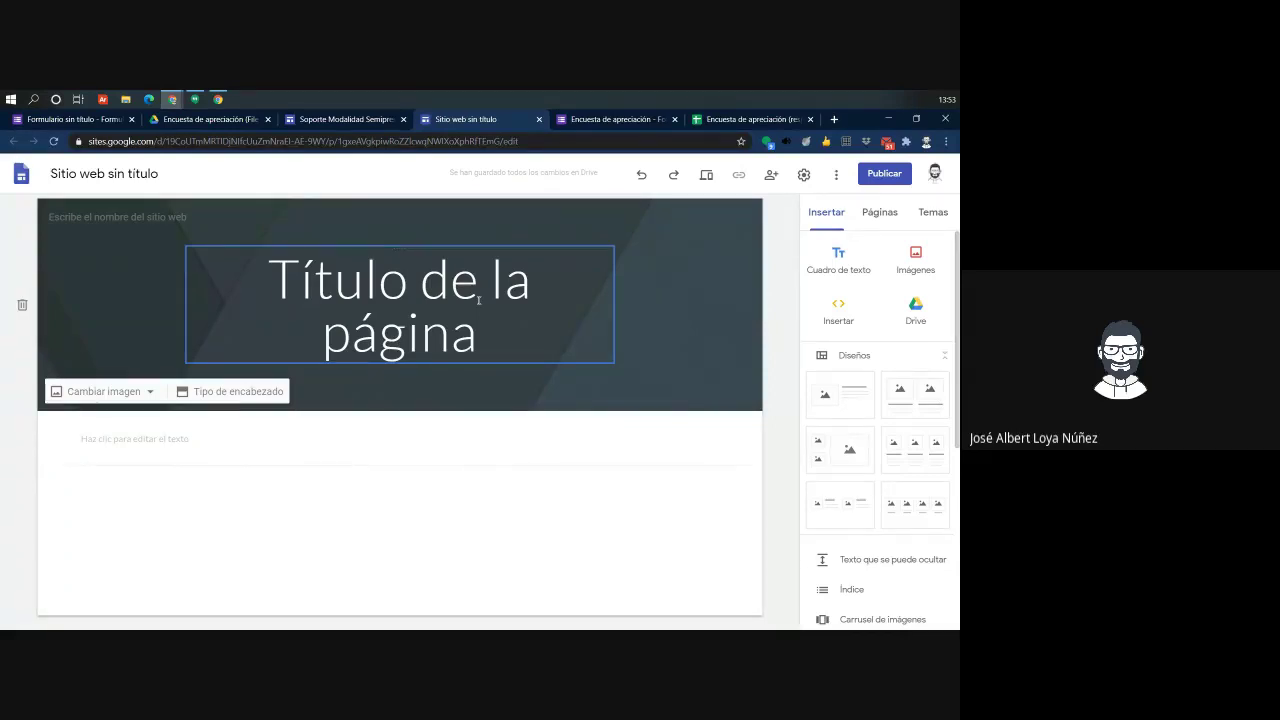
Return to the Soporte Tecnológico site and examine its home page, selecting part of the title Maneja tu Aula Virtual
{"action": "left_click", "coordinate": [349, 119]}
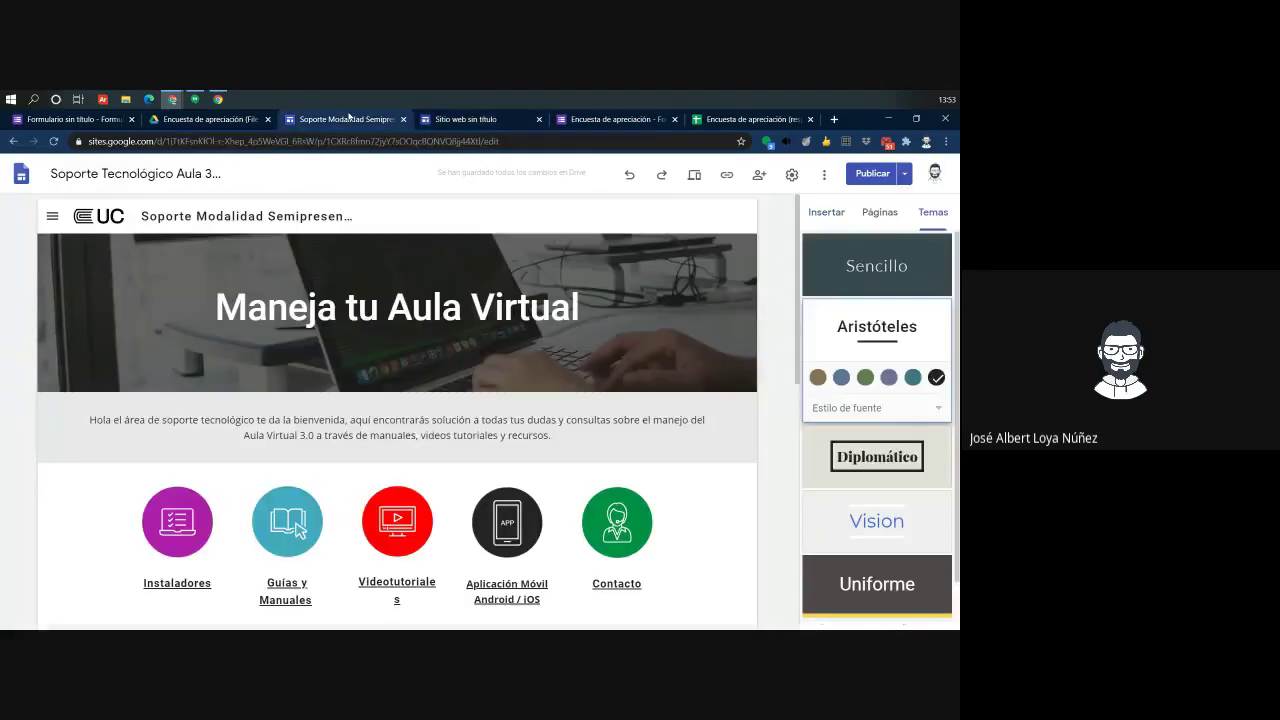
{"action": "scroll", "coordinate": [723, 490], "scroll_direction": "down", "scroll_amount": 10}
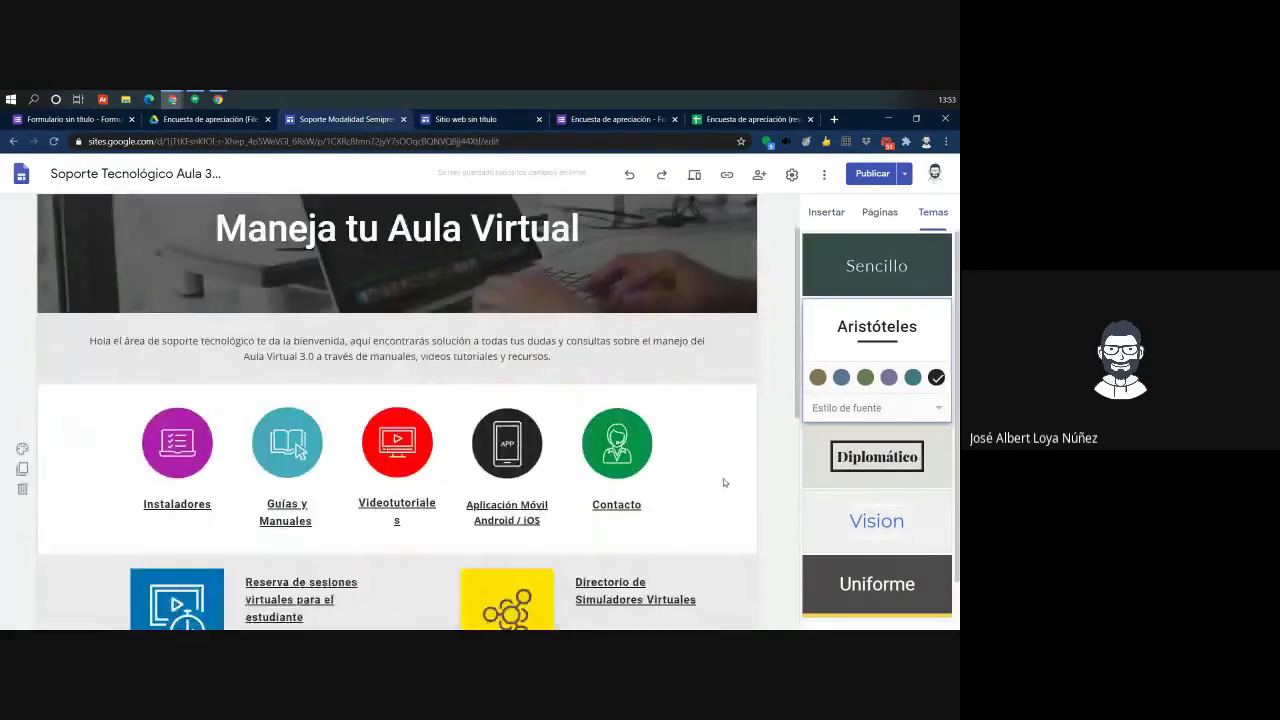
{"action": "scroll", "coordinate": [125, 402], "scroll_direction": "up", "scroll_amount": 10}
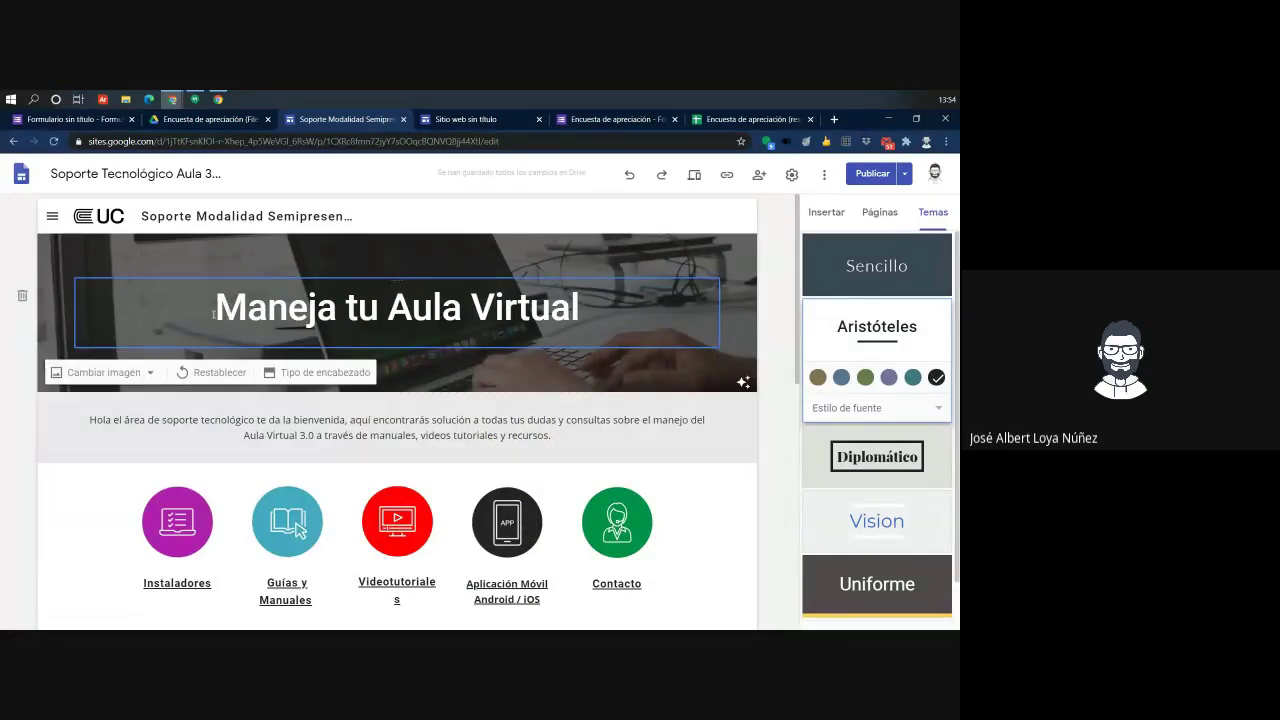
{"action": "left_click_drag", "start_coordinate": [228, 308], "coordinate": [532, 310]}
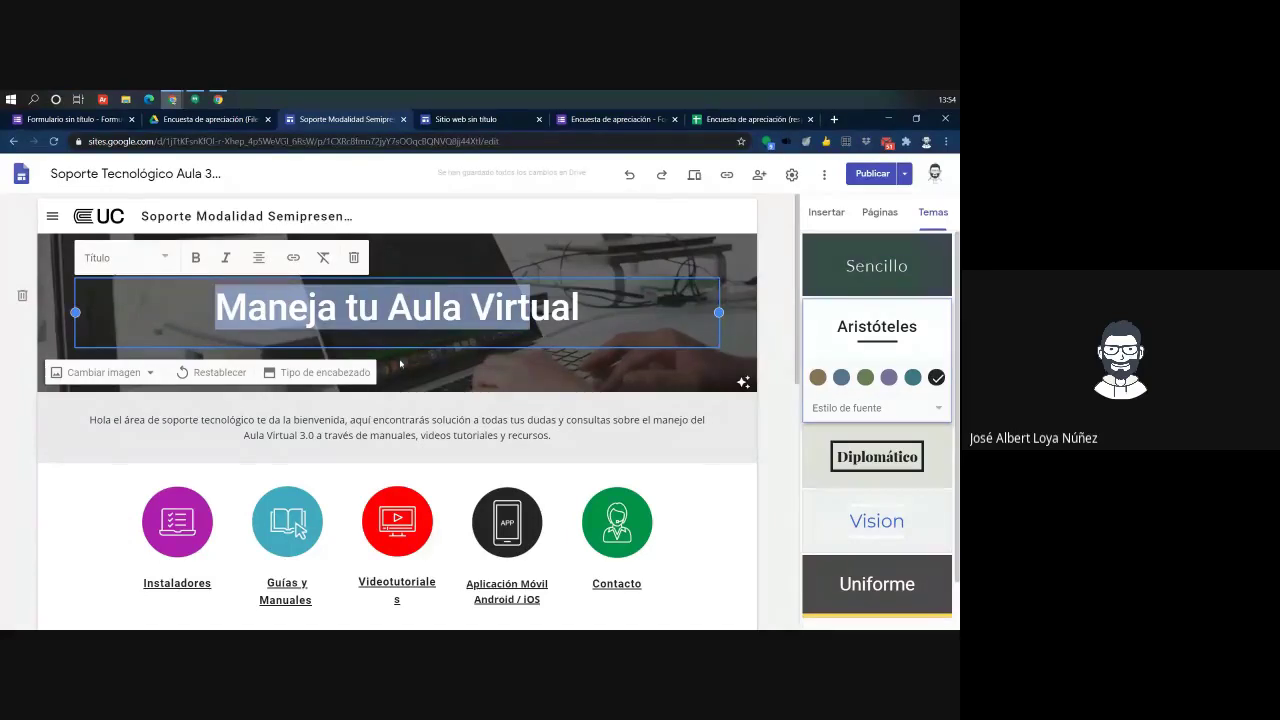
{"action": "scroll", "coordinate": [398, 366], "scroll_direction": "down", "scroll_amount": 1}
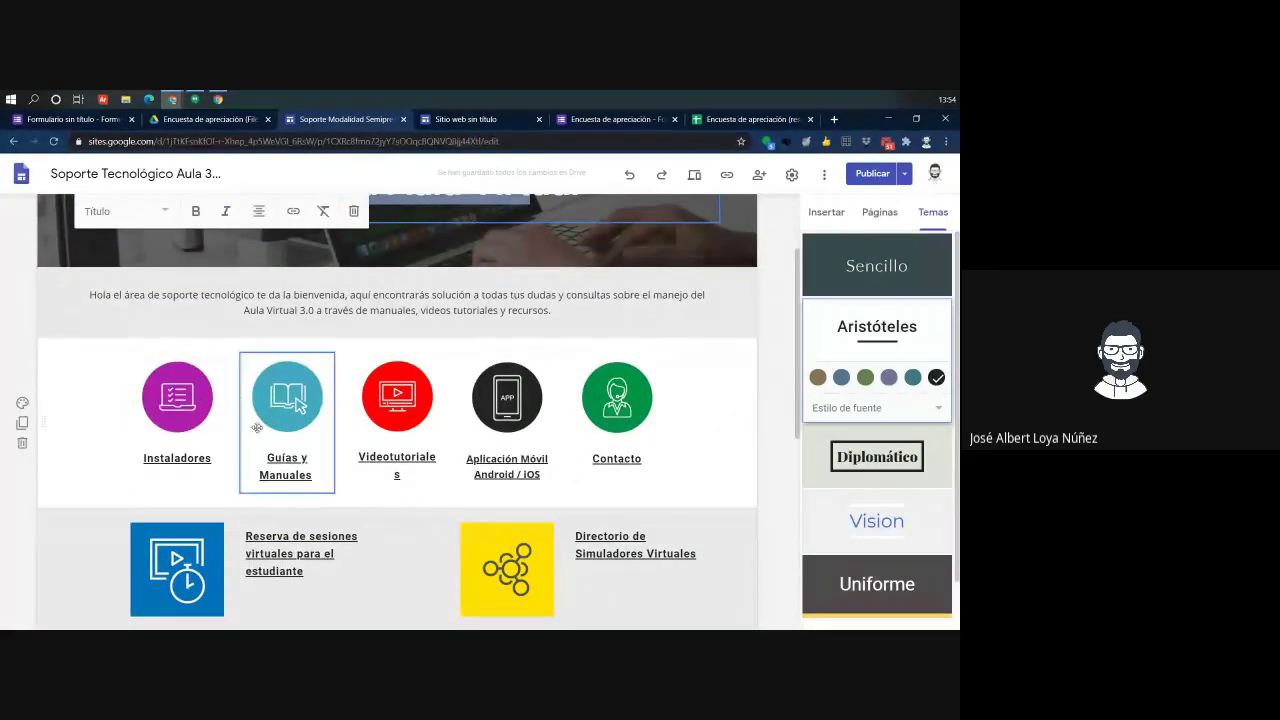
Compare the insertable layouts and elements with the image, text and video sections of the home page
{"action": "left_click", "coordinate": [830, 213]}
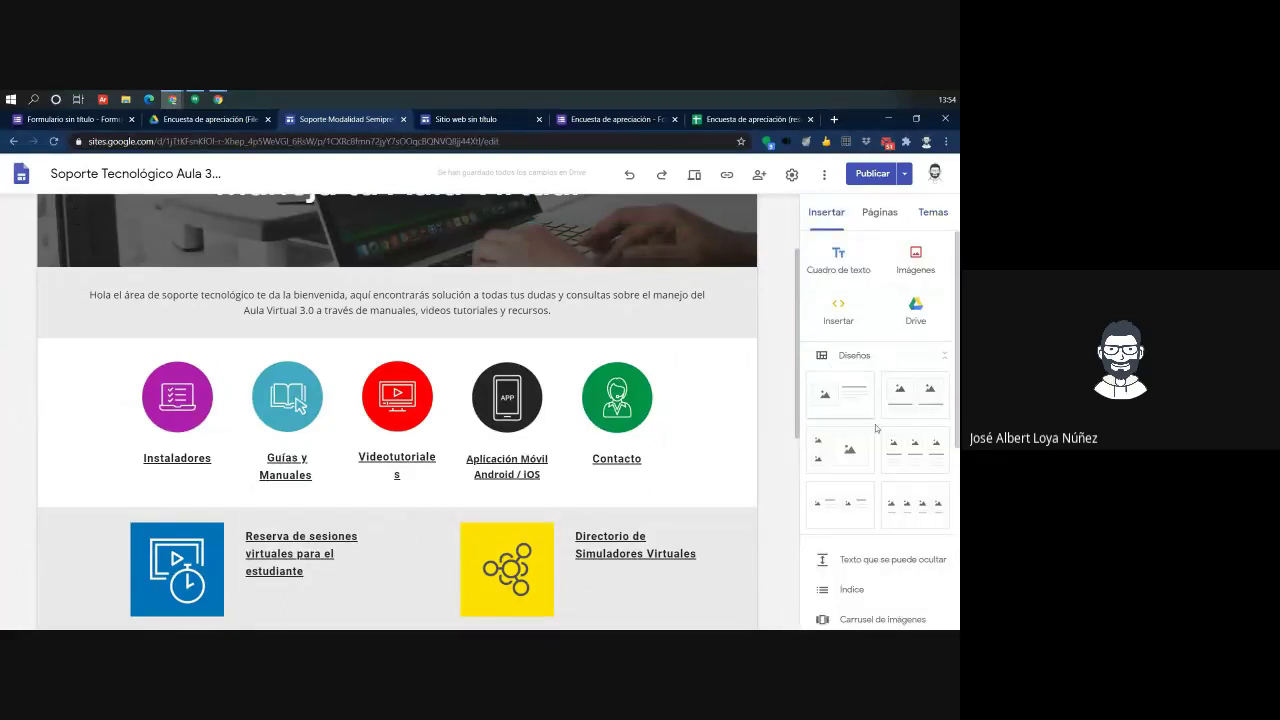
{"action": "scroll", "coordinate": [886, 445], "scroll_direction": "down", "scroll_amount": 1}
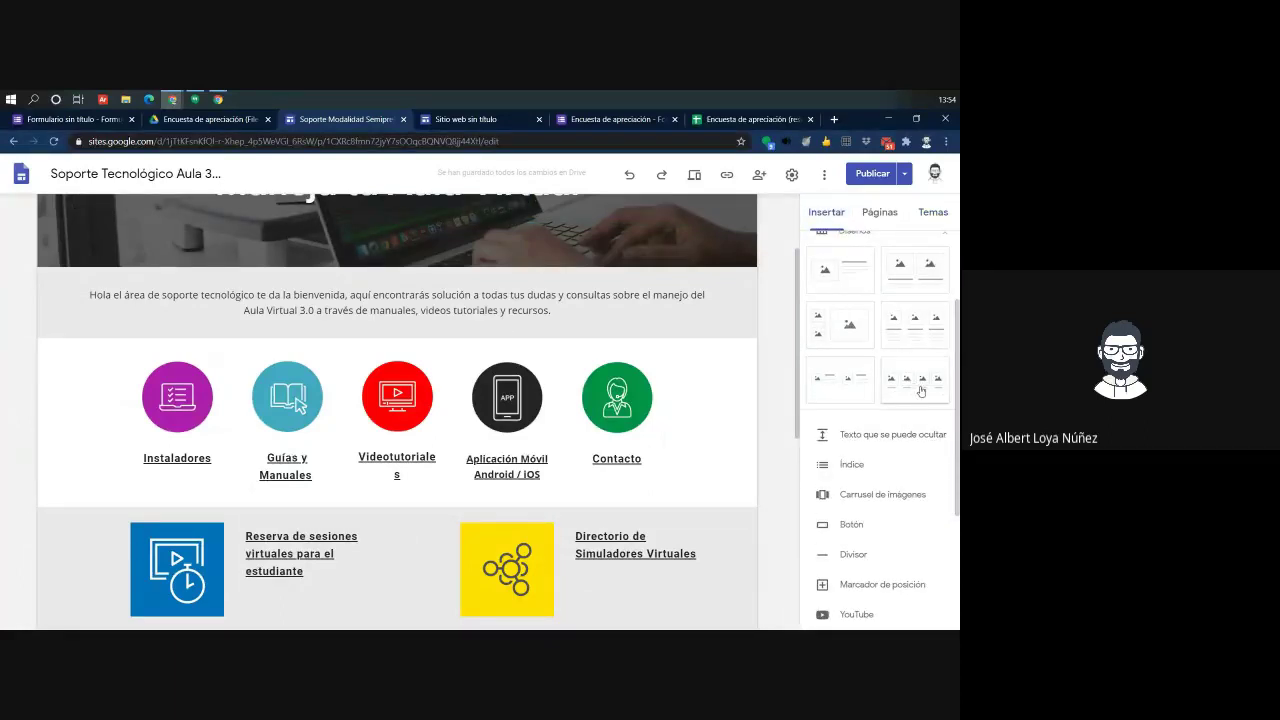
{"action": "scroll", "coordinate": [370, 380], "scroll_direction": "down", "scroll_amount": 5}
{"action": "scroll", "coordinate": [220, 326], "scroll_direction": "up", "scroll_amount": 2}
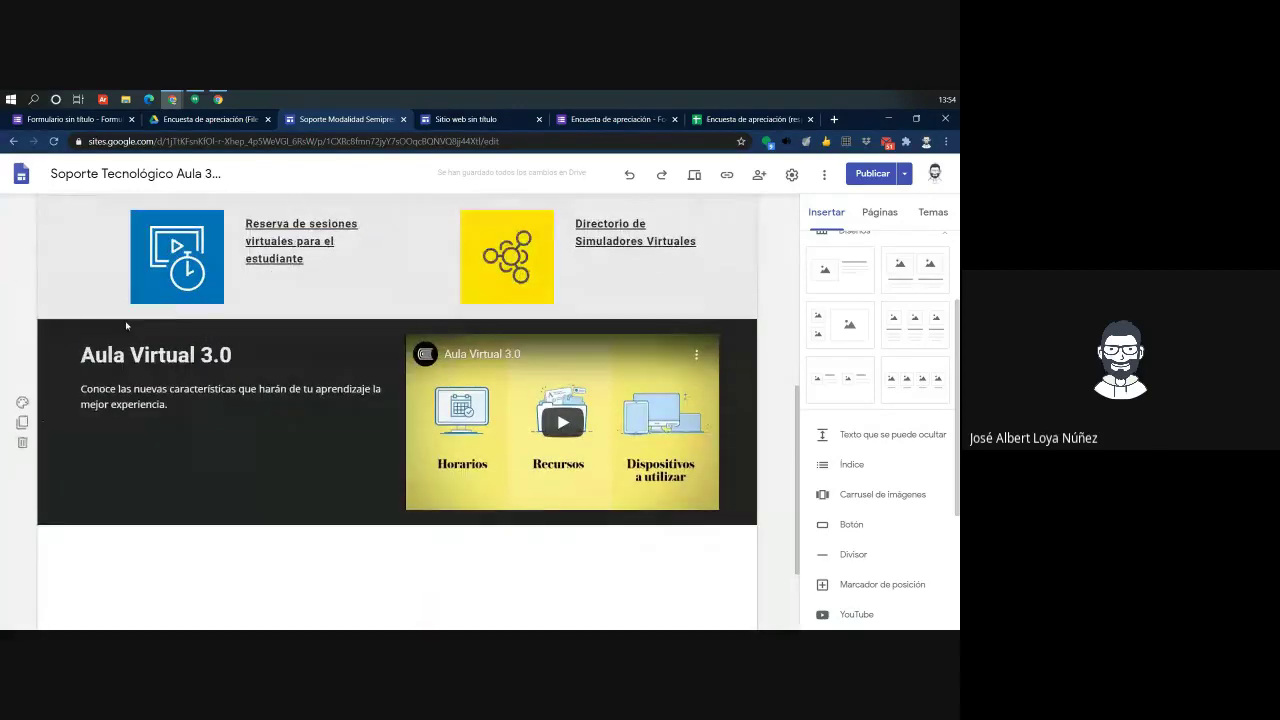
{"action": "scroll", "coordinate": [400, 380], "scroll_direction": "up", "scroll_amount": 2}
{"action": "scroll", "coordinate": [880, 300], "scroll_direction": "up", "scroll_amount": 2}
Open the site's Guías y Manuales page and look over its guides and e-book access manuals
{"action": "left_click", "coordinate": [880, 212]}
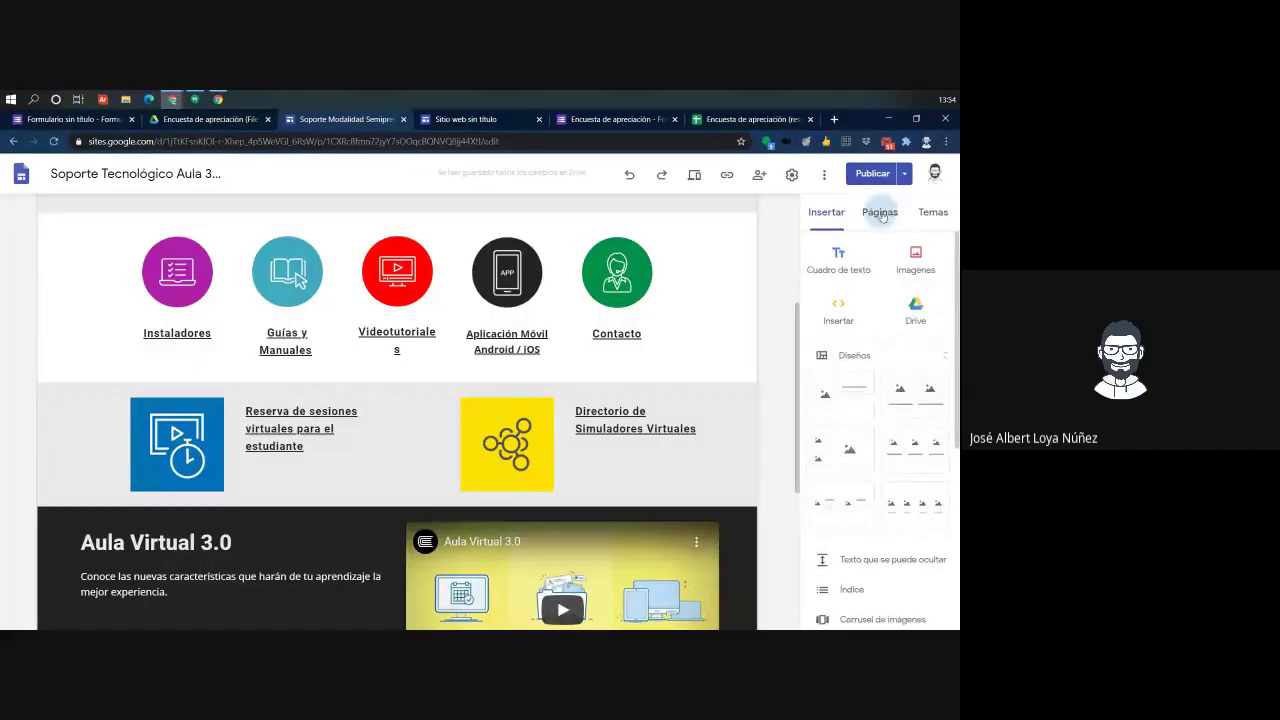
{"action": "left_click", "coordinate": [862, 332]}
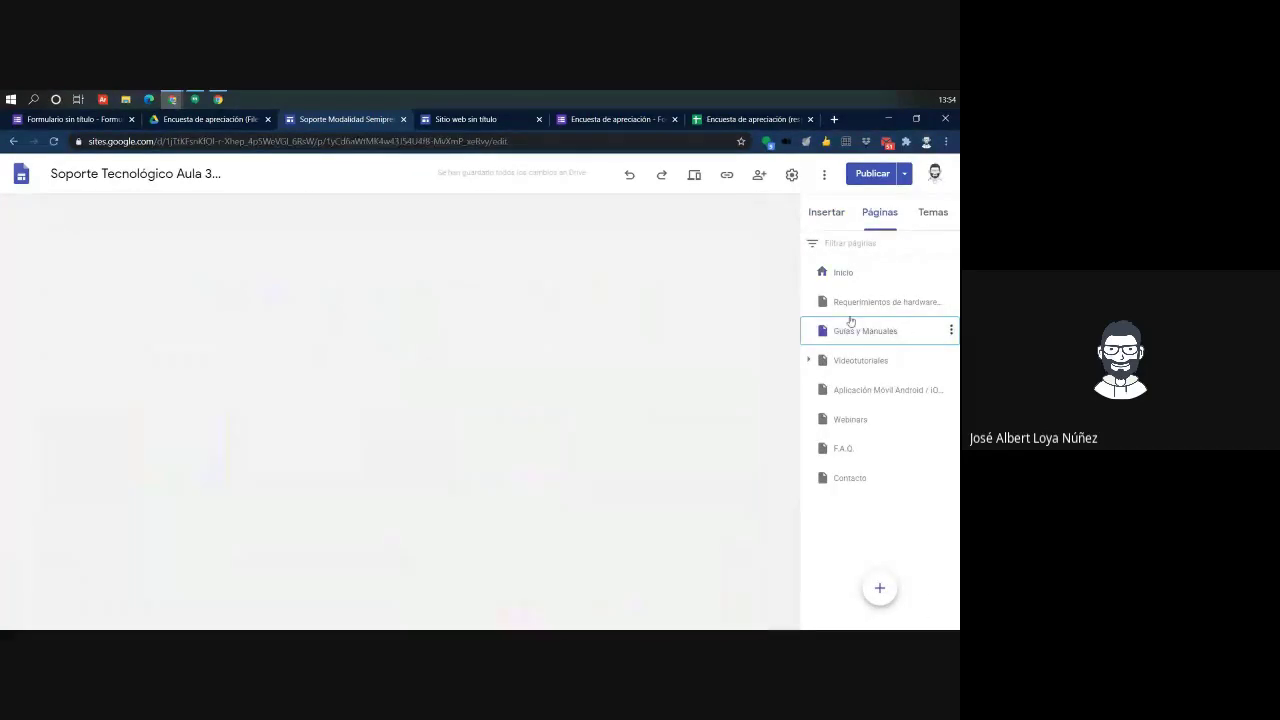
{"action": "scroll", "coordinate": [62, 421], "scroll_direction": "down", "scroll_amount": 2}
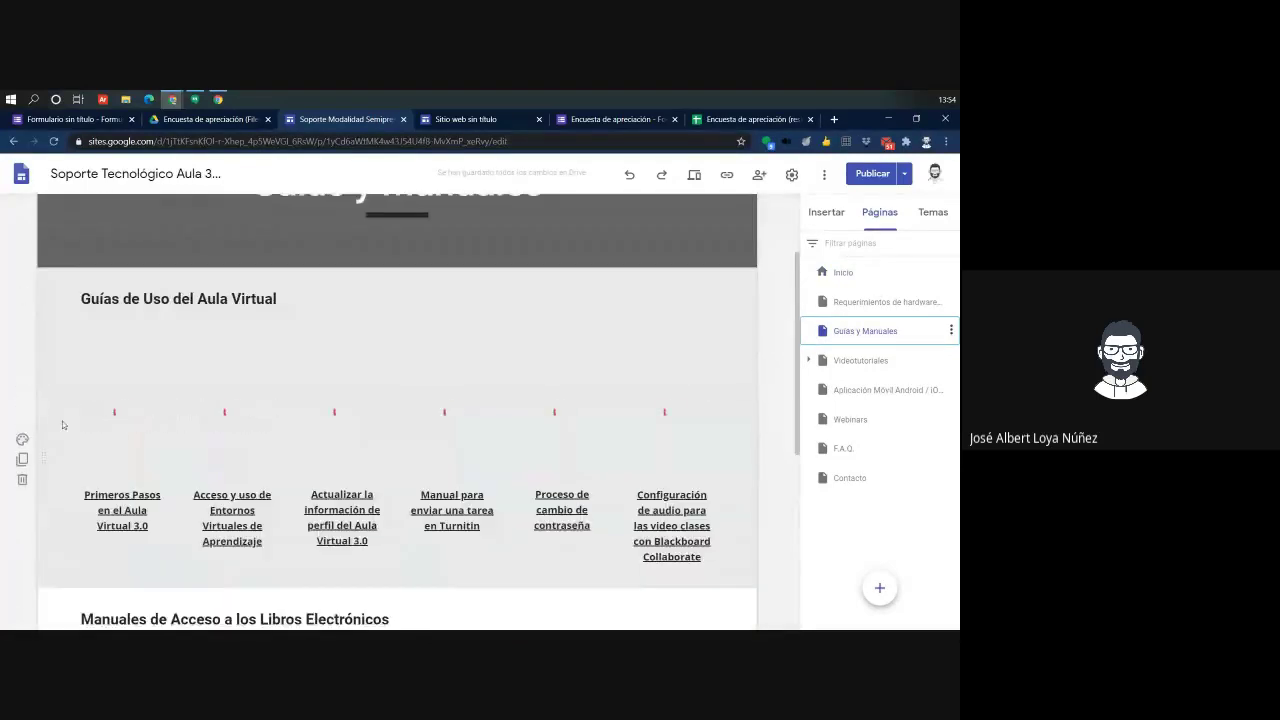
{"action": "scroll", "coordinate": [237, 371], "scroll_direction": "down", "scroll_amount": 4}
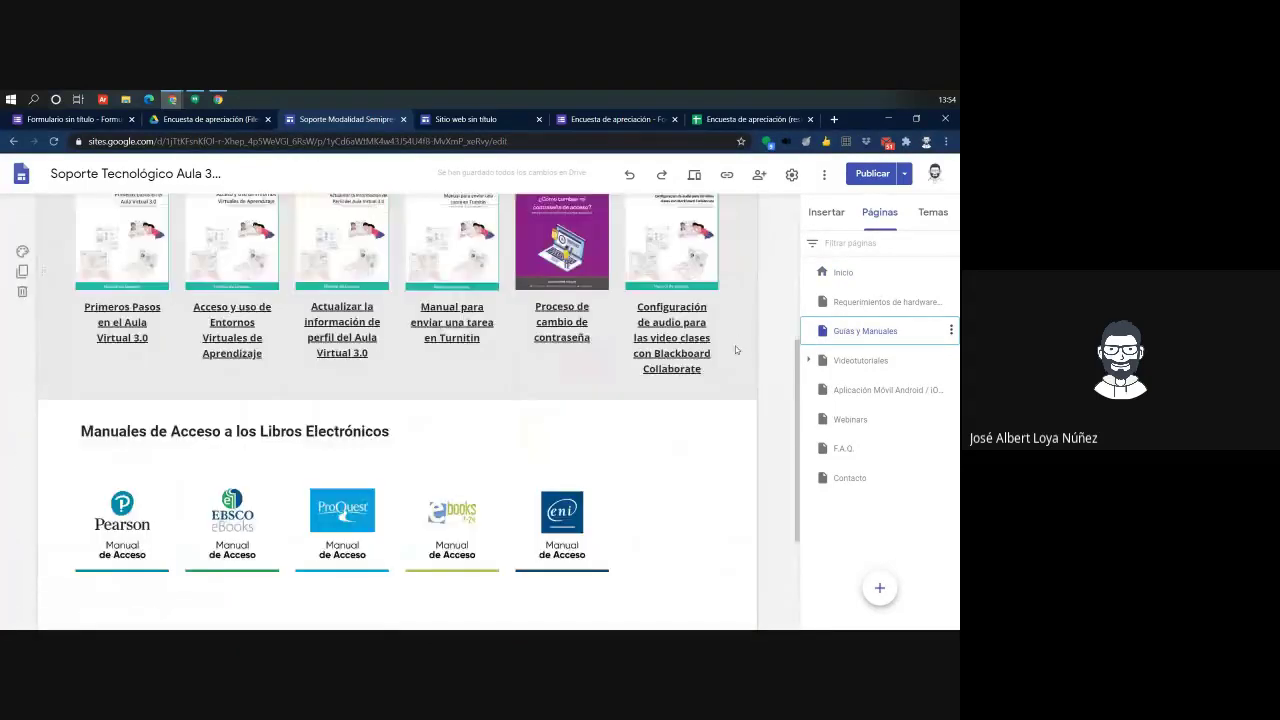
{"action": "scroll", "coordinate": [237, 371], "scroll_direction": "up", "scroll_amount": 2}
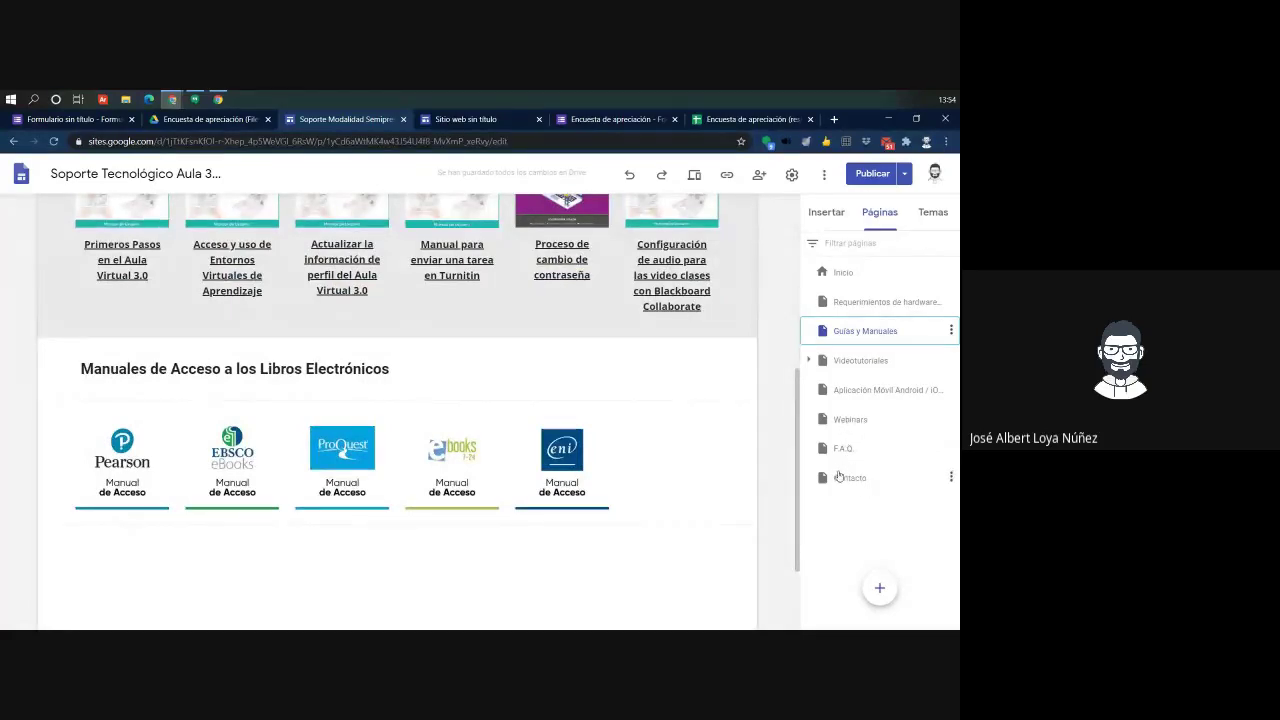
Open the site's Contacto page and examine the embedded form Sugerencia a Soporte Tecnológico
{"action": "left_click", "coordinate": [845, 479]}
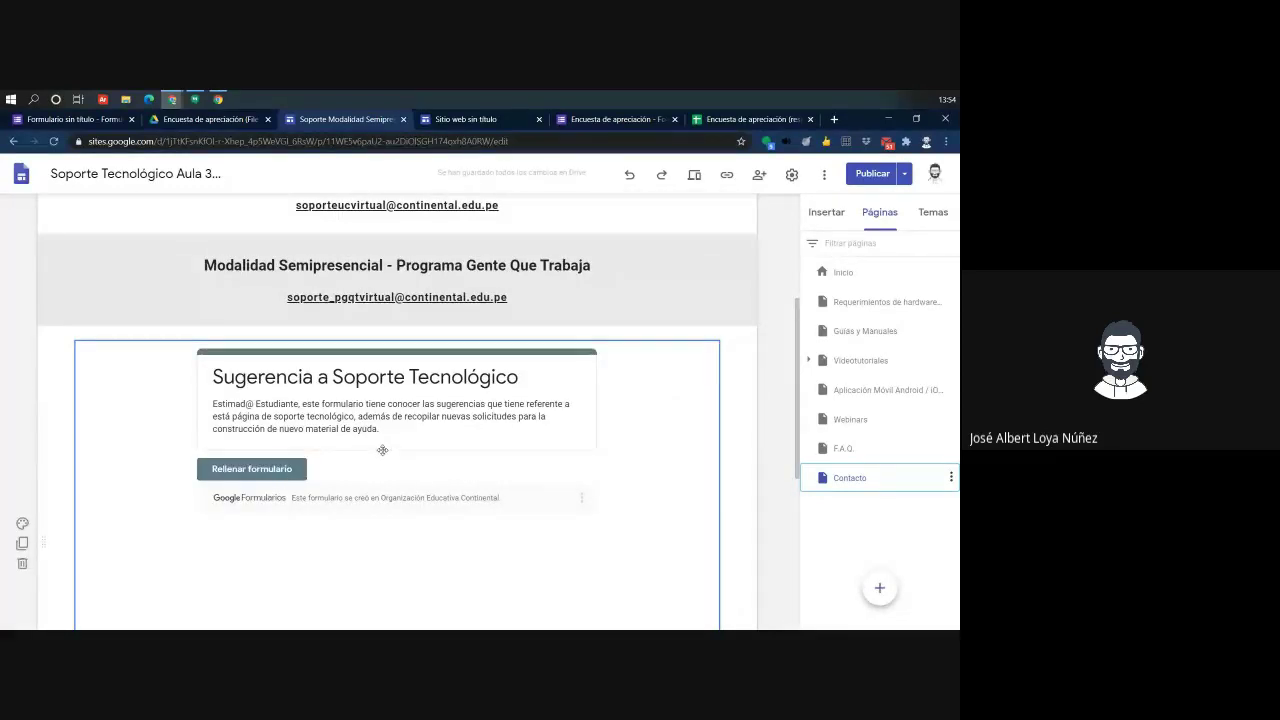
{"action": "scroll", "coordinate": [284, 416], "scroll_direction": "down", "scroll_amount": 2}
{"action": "scroll", "coordinate": [270, 412], "scroll_direction": "up", "scroll_amount": 2}
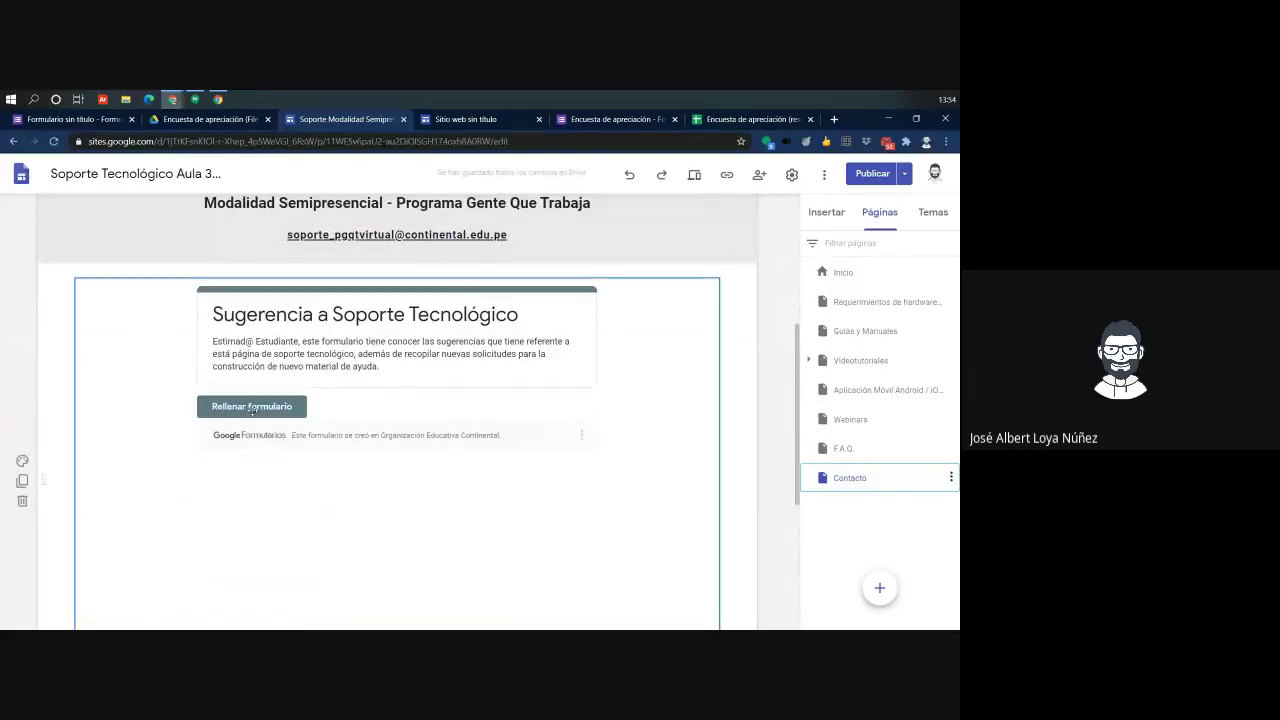
{"action": "scroll", "coordinate": [759, 345], "scroll_direction": "up", "scroll_amount": 5}
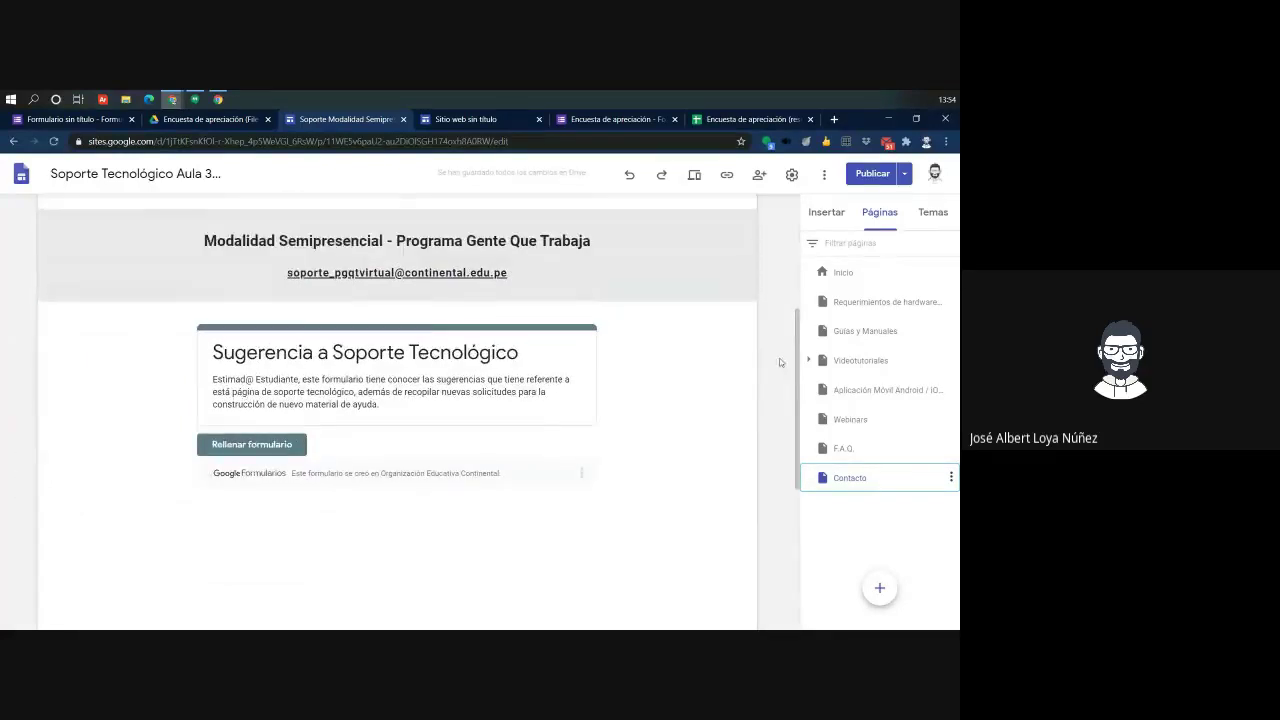
Replace the Contacto page's header title with the text fffff
{"action": "left_click", "coordinate": [497, 311]}
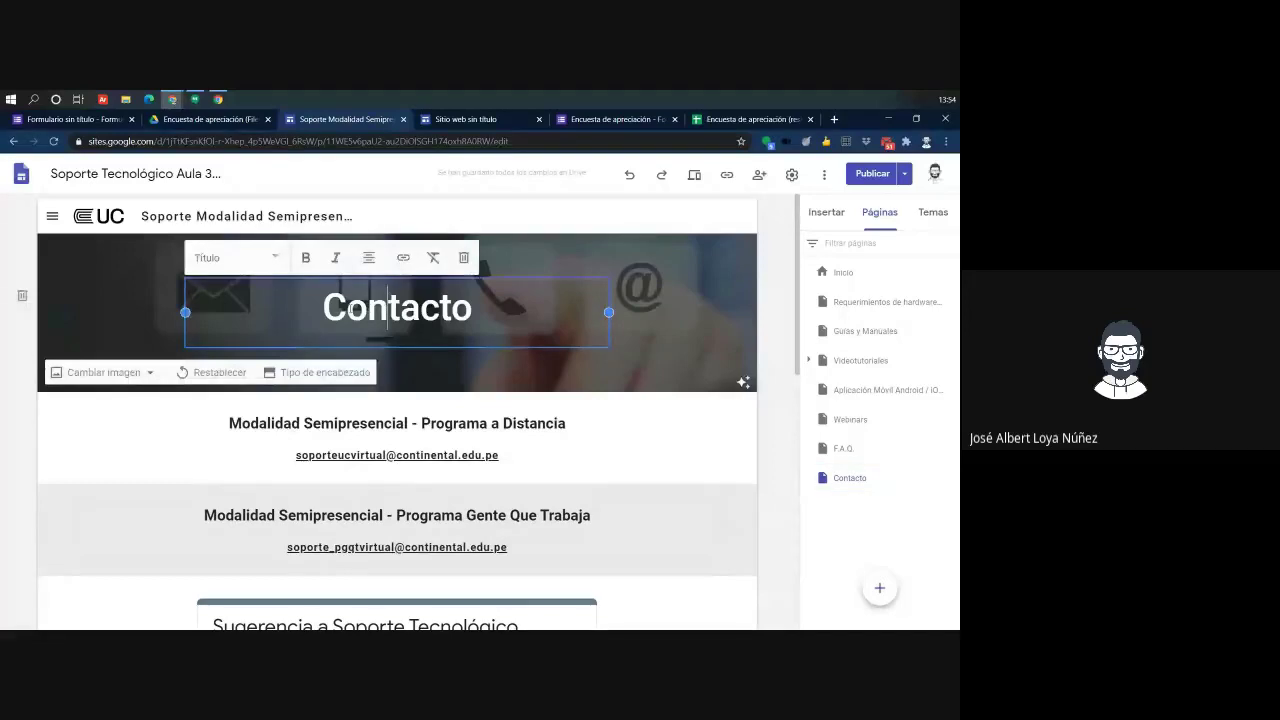
{"action": "double_click", "coordinate": [497, 311]}
{"action": "type", "text": "fffff"}
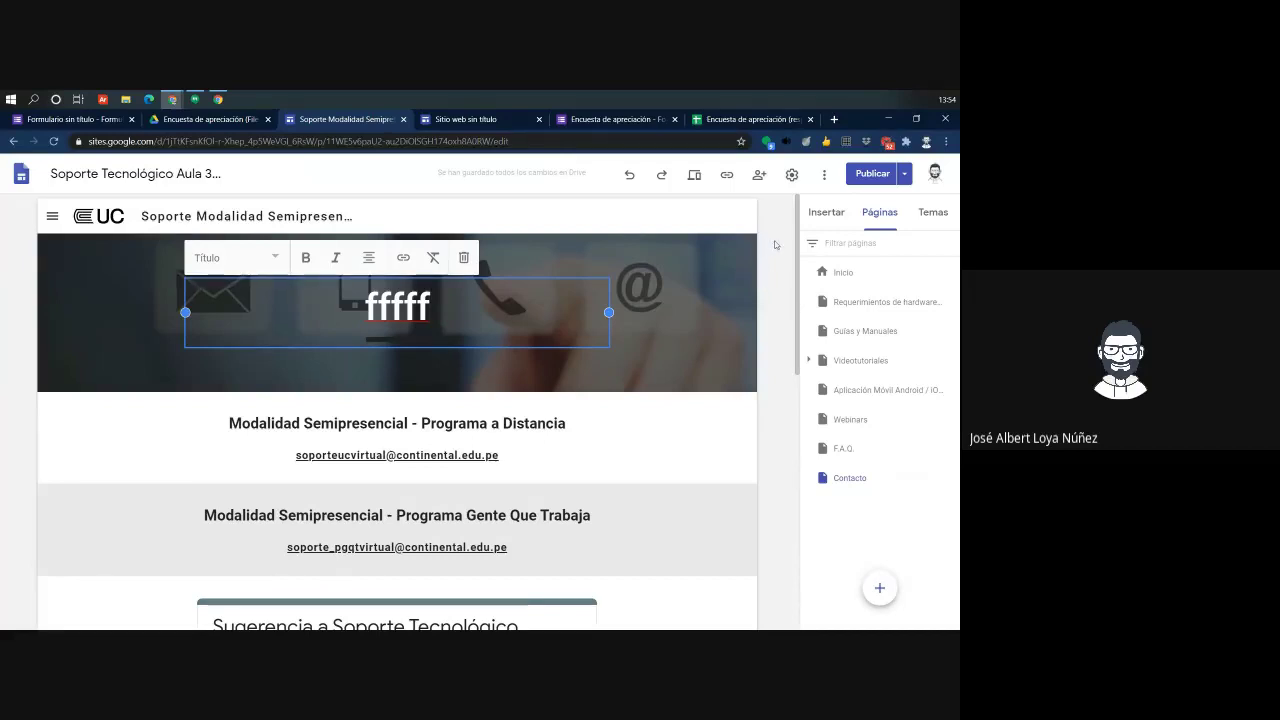
{"action": "left_click", "coordinate": [544, 245]}
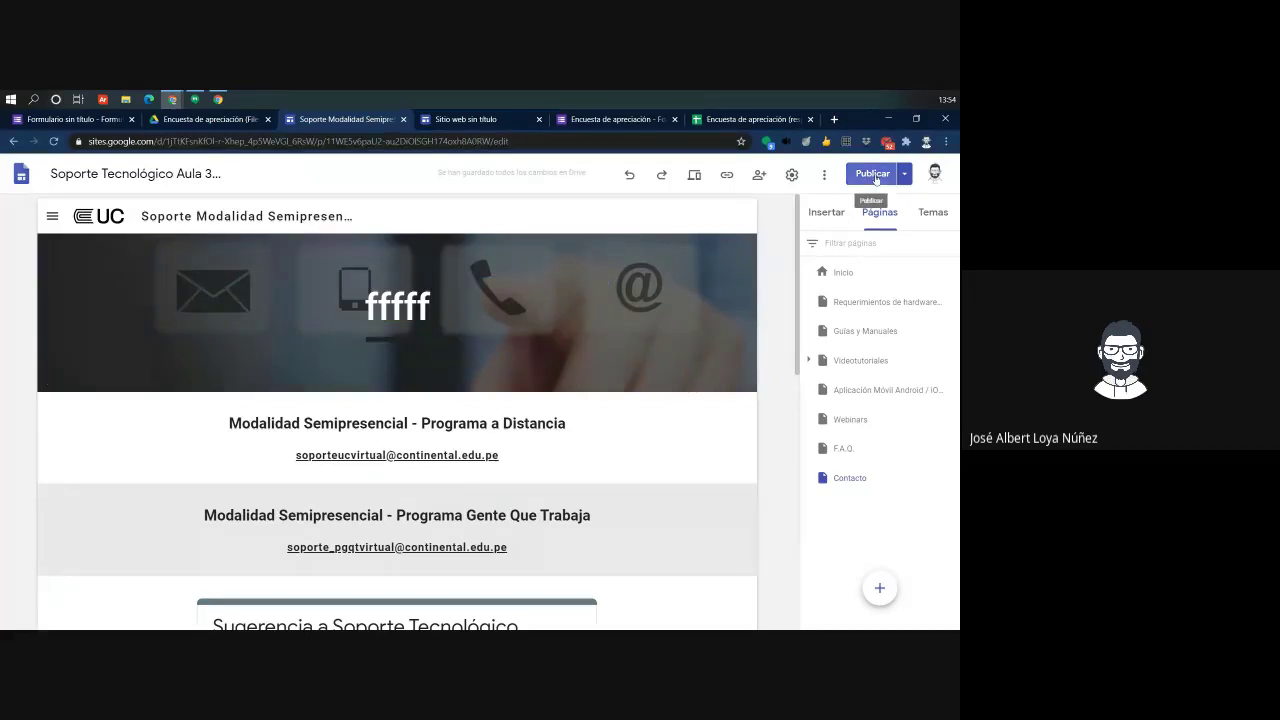
Compare the Contacto page's draft with its published version, and undo the replacement of its header title without publishing
{"action": "left_click", "coordinate": [872, 174]}
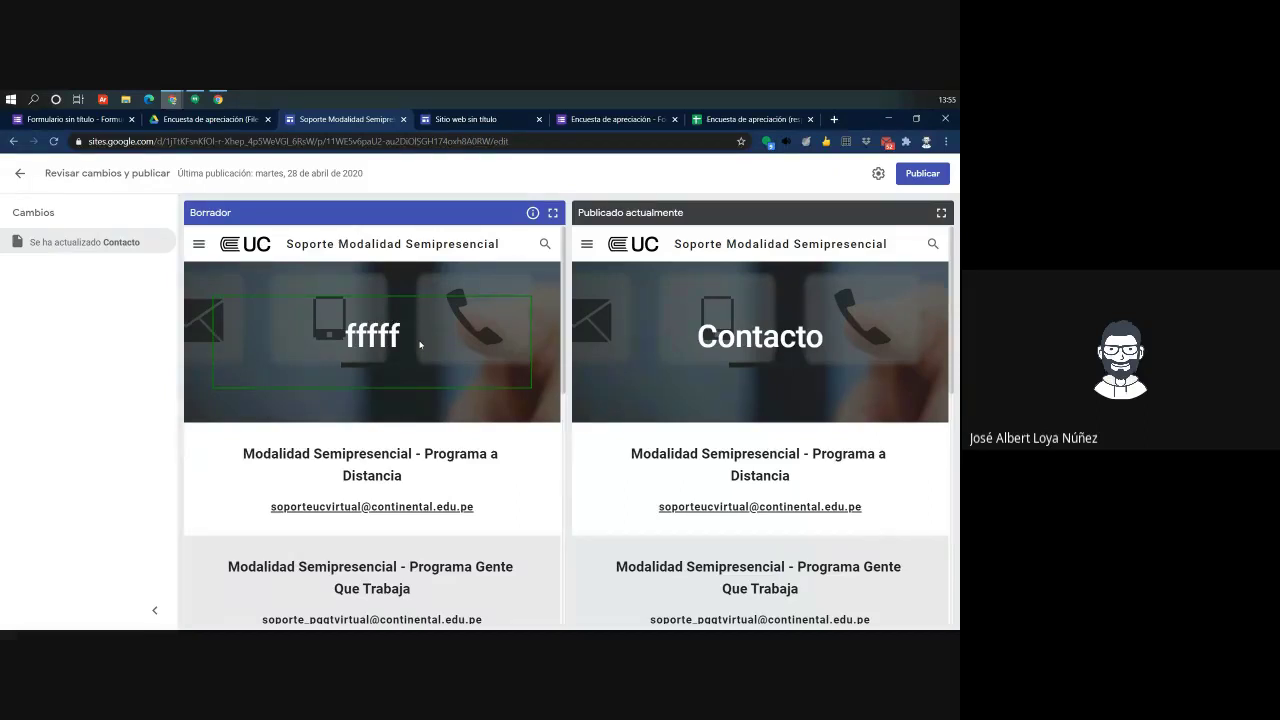
{"action": "left_click", "coordinate": [20, 173]}
{"action": "left_click", "coordinate": [471, 314]}
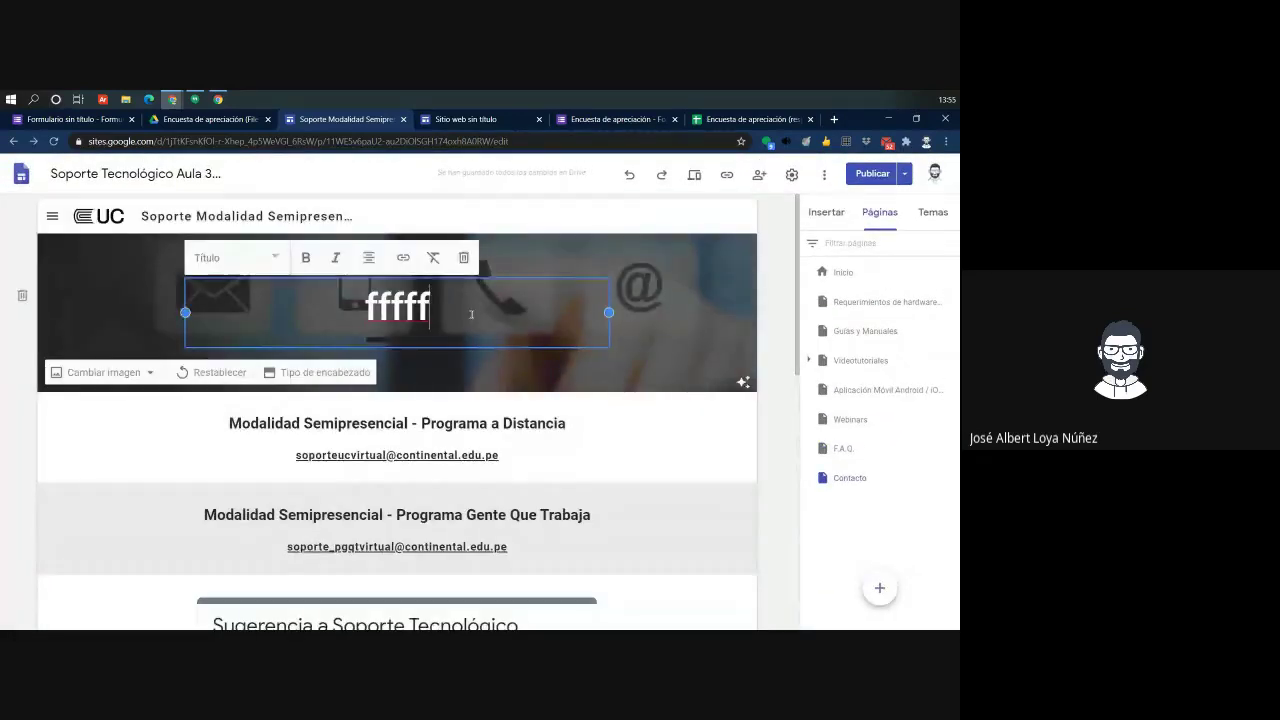
{"action": "key", "text": "ctrl+z"}
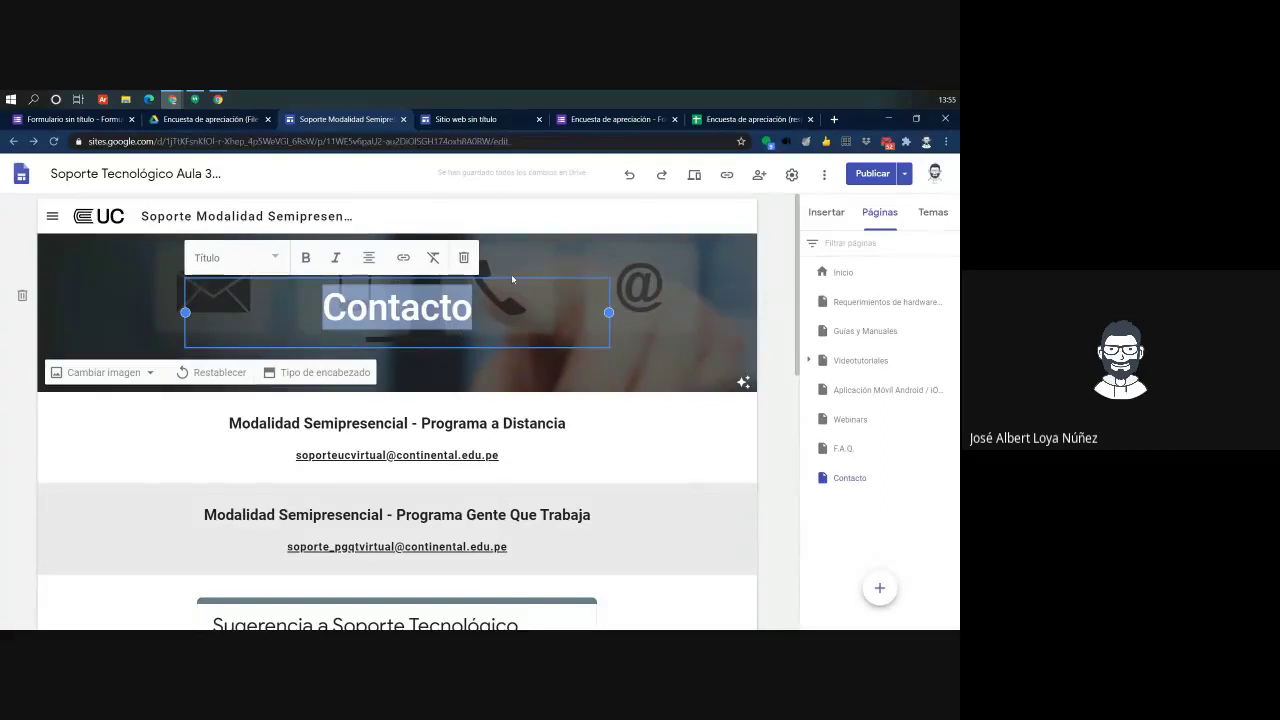
Examine the web address and viewer access options for publishing the untitled site, and cancel the publication
{"action": "left_click", "coordinate": [468, 119]}
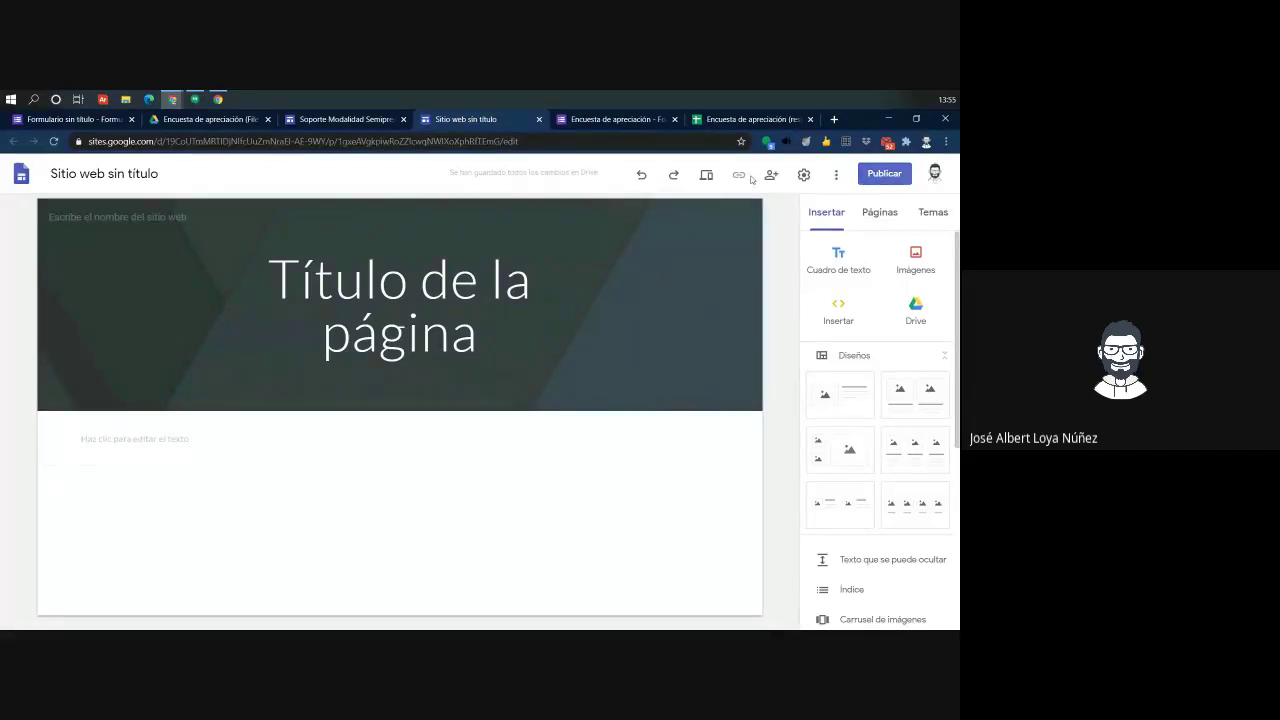
{"action": "left_click", "coordinate": [880, 175]}
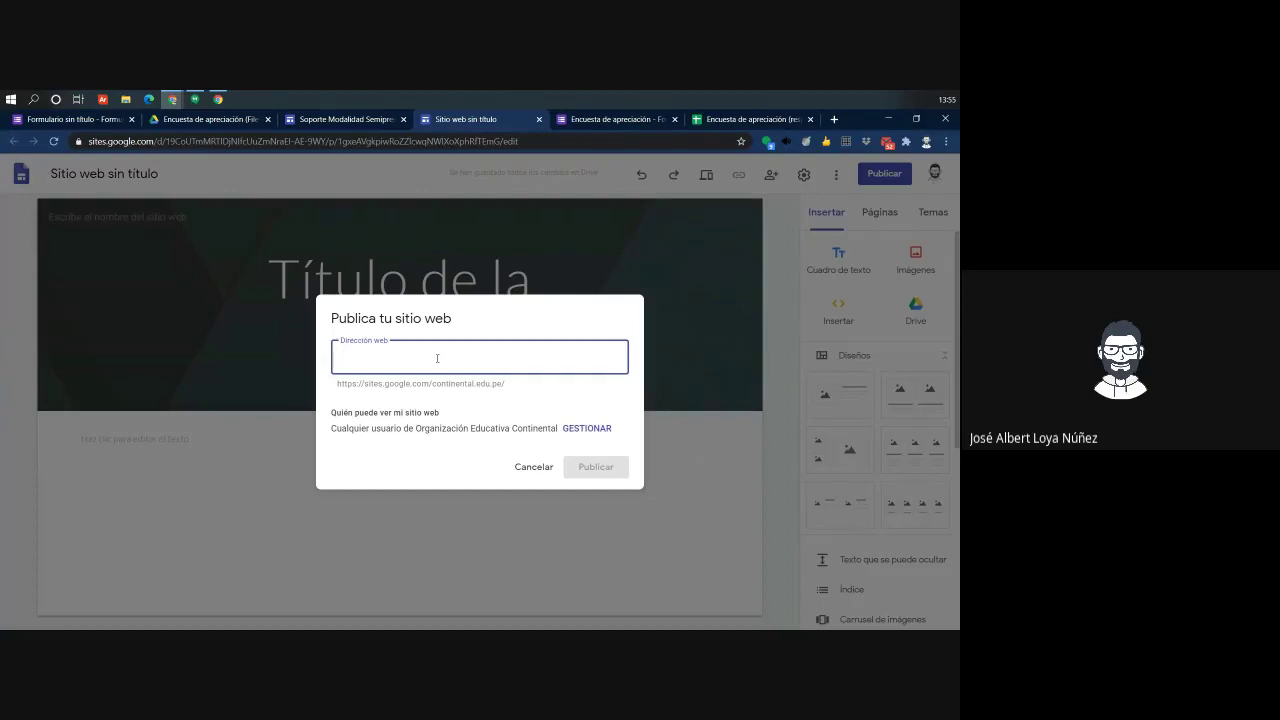
{"action": "left_click", "coordinate": [337, 384]}
{"action": "left_click_drag", "start_coordinate": [337, 384], "coordinate": [511, 386]}
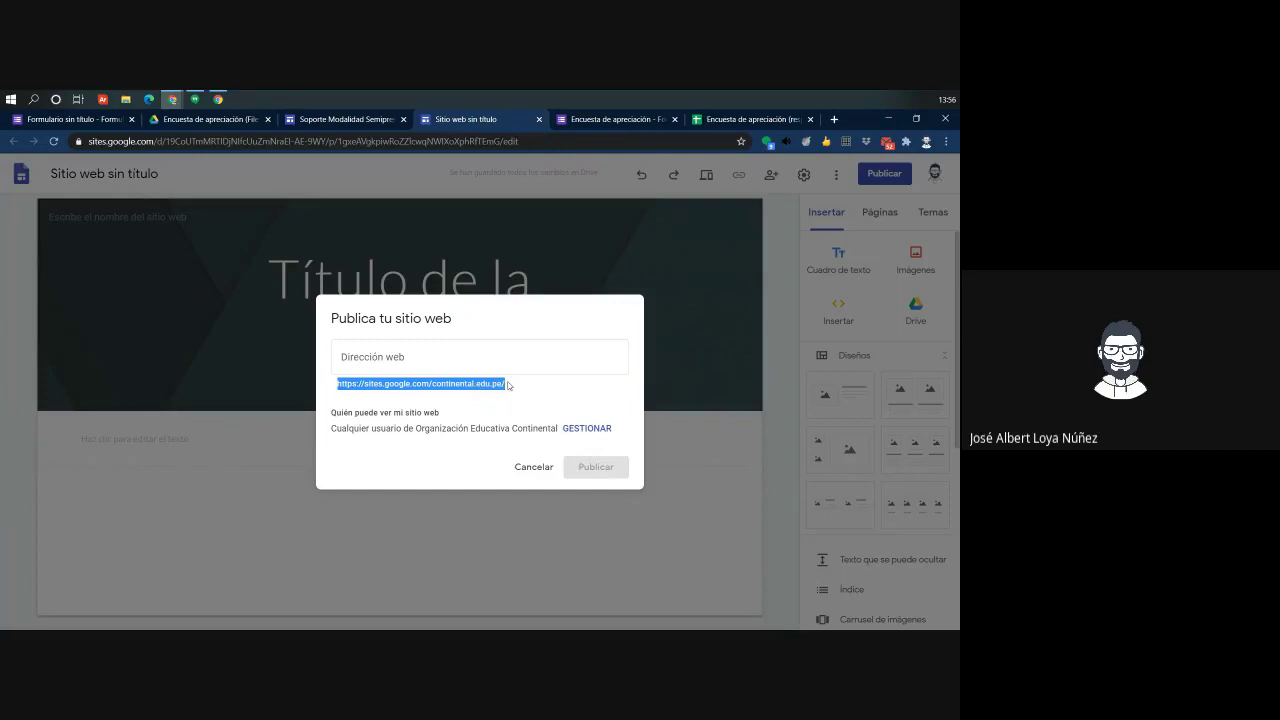
{"action": "left_click", "coordinate": [452, 359]}
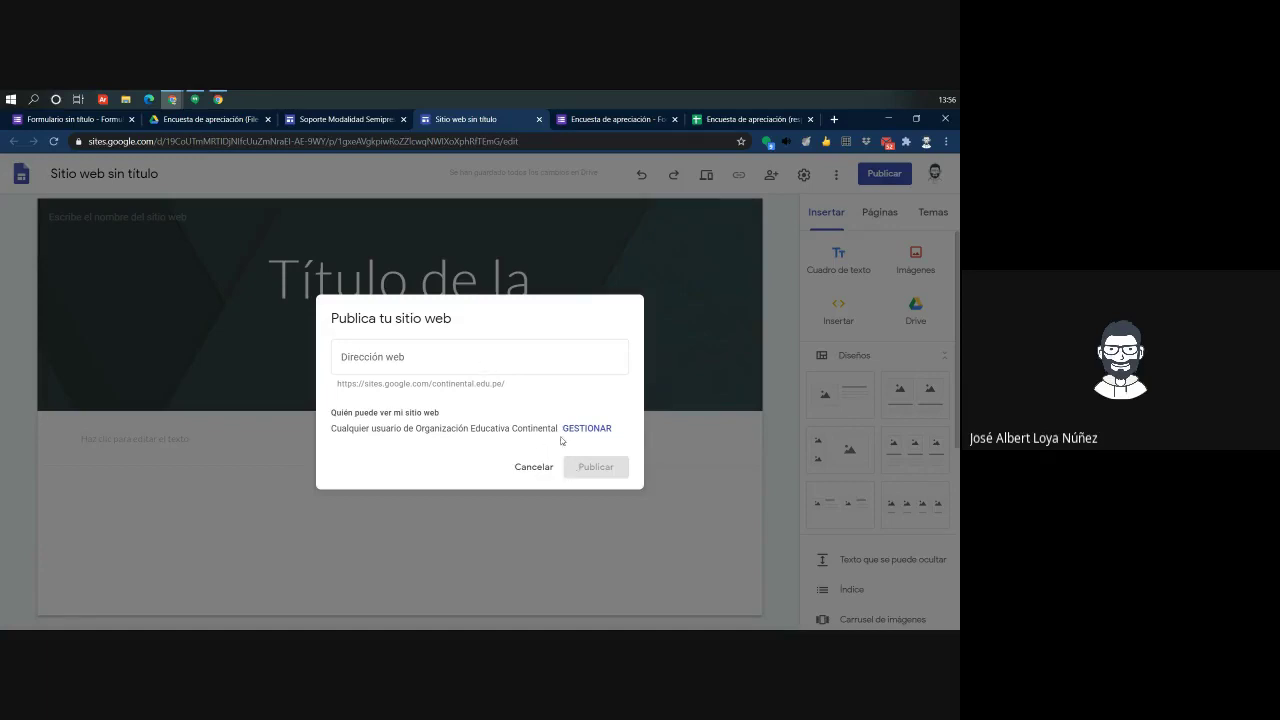
{"action": "left_click", "coordinate": [385, 361]}
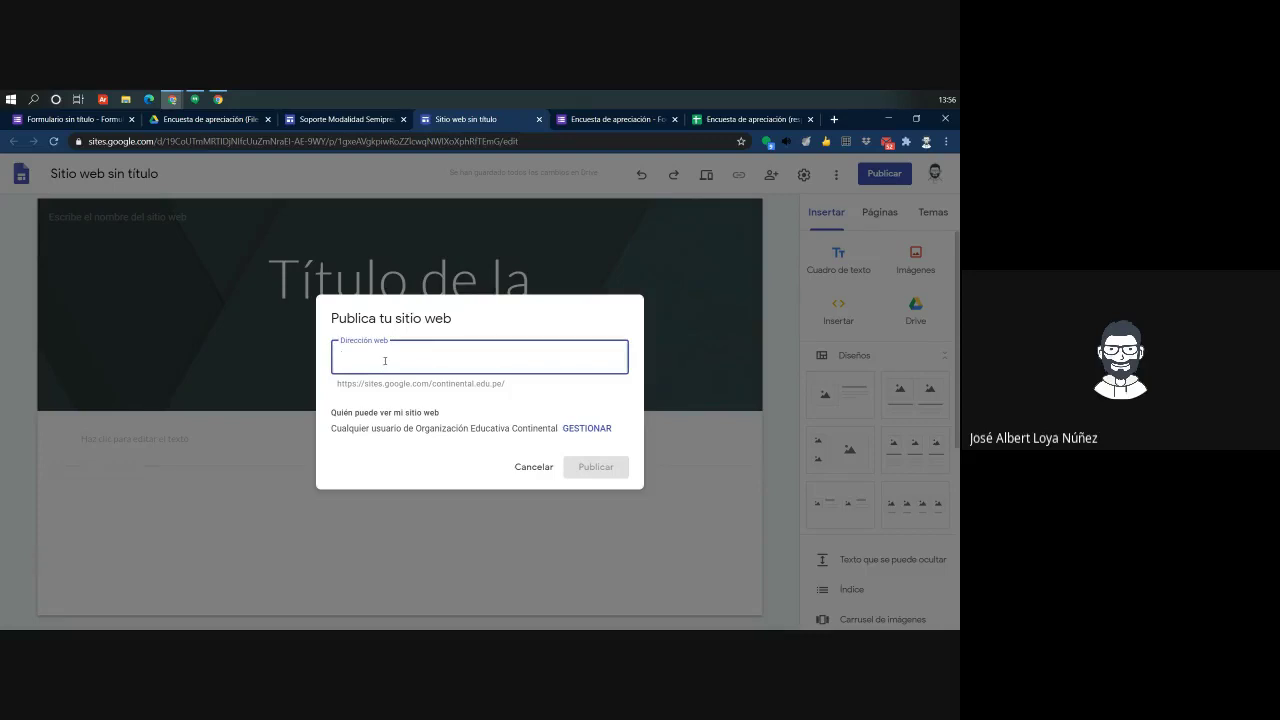
{"action": "left_click", "coordinate": [531, 467]}
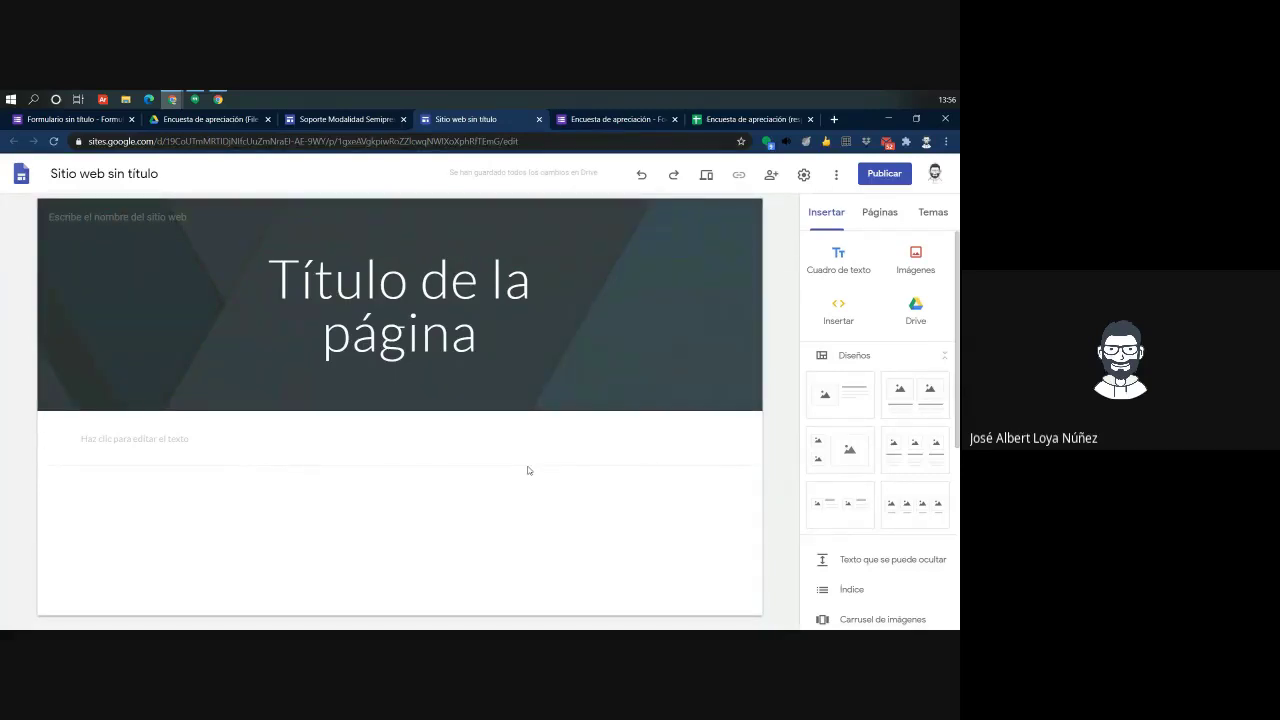
View the untitled site's navigation and Google Analytics settings, and close the configuration
{"action": "left_click", "coordinate": [803, 175]}
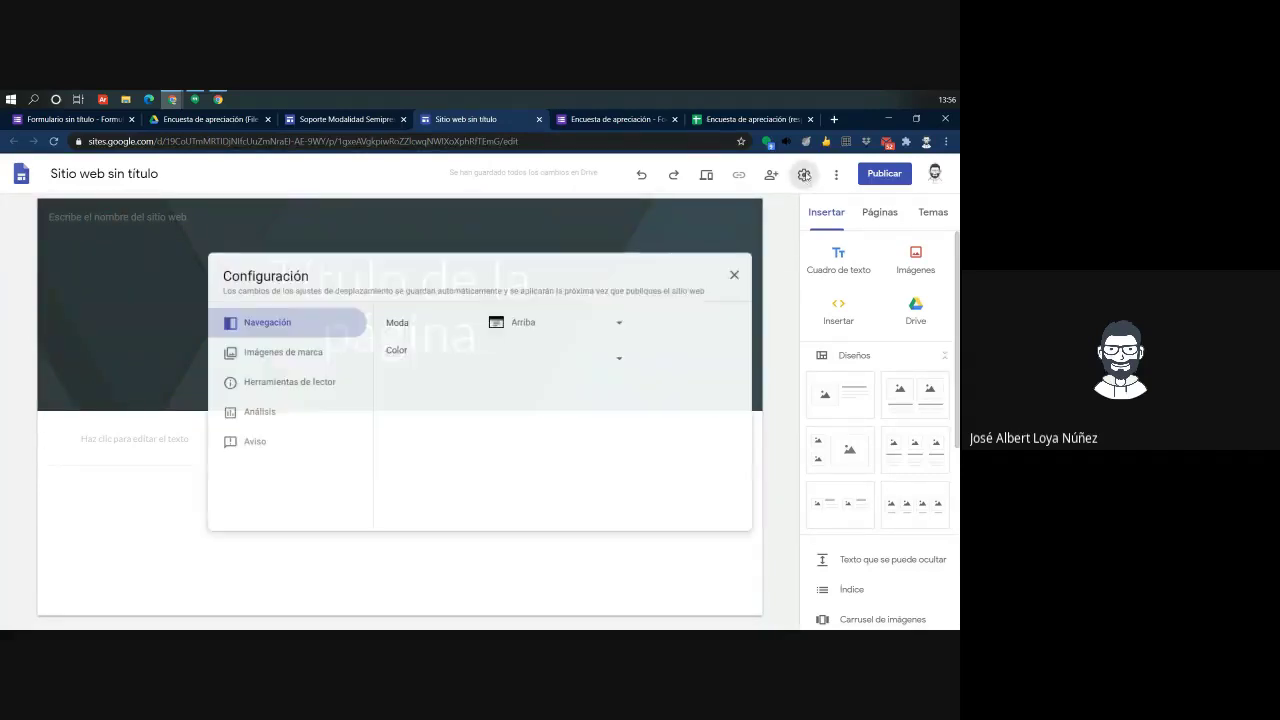
{"action": "left_click", "coordinate": [259, 412]}
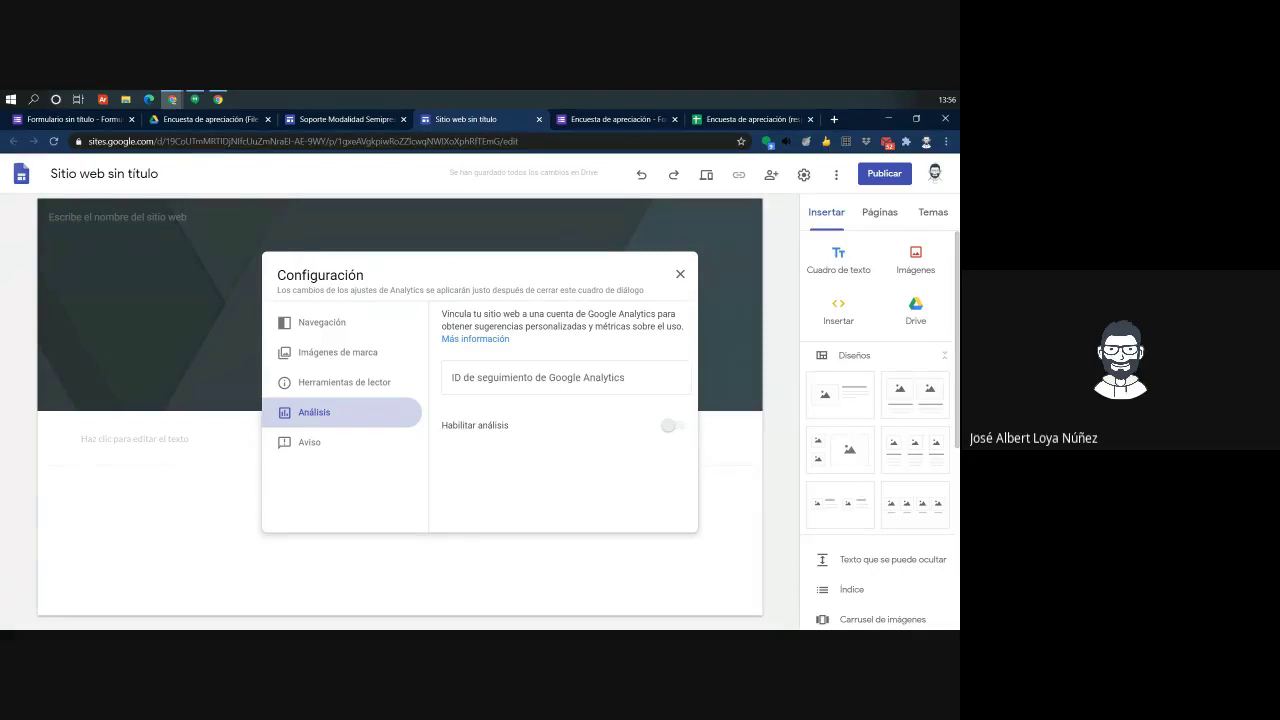
{"action": "left_click", "coordinate": [680, 274]}
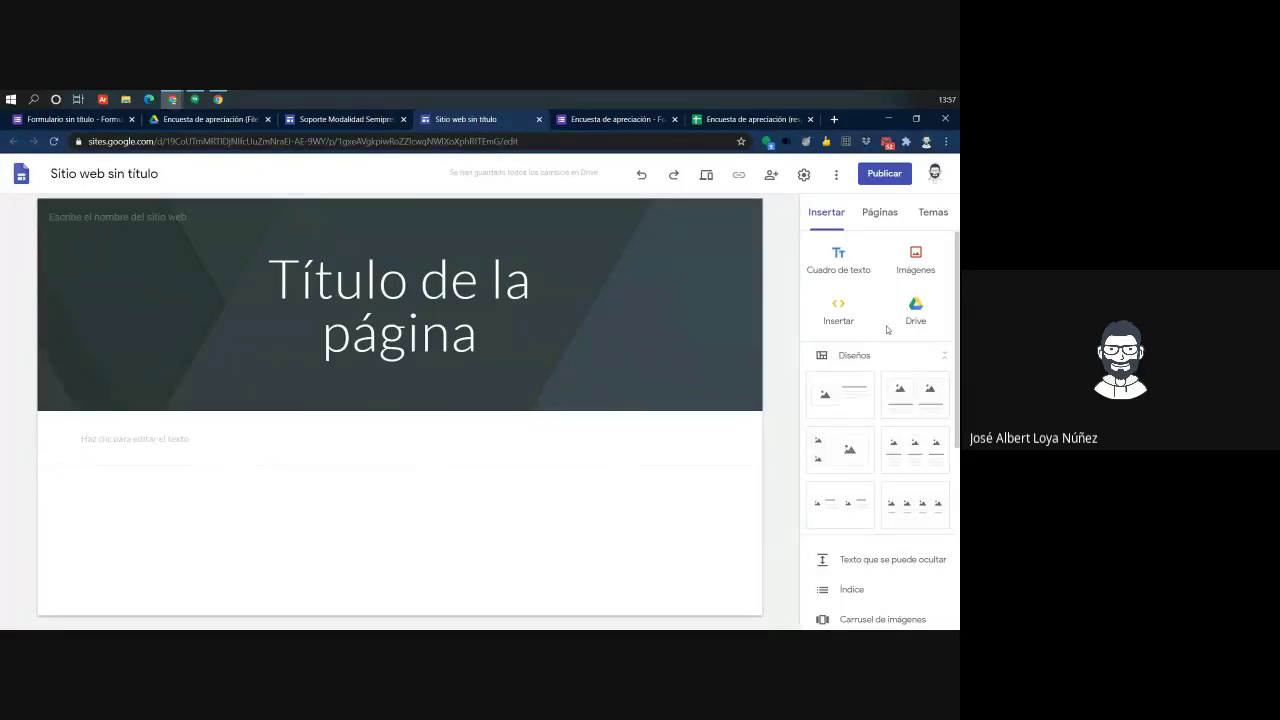
Add an image-and-text layout, a collapsible text block and a content placeholder to the untitled site's page
{"action": "left_click", "coordinate": [904, 270]}
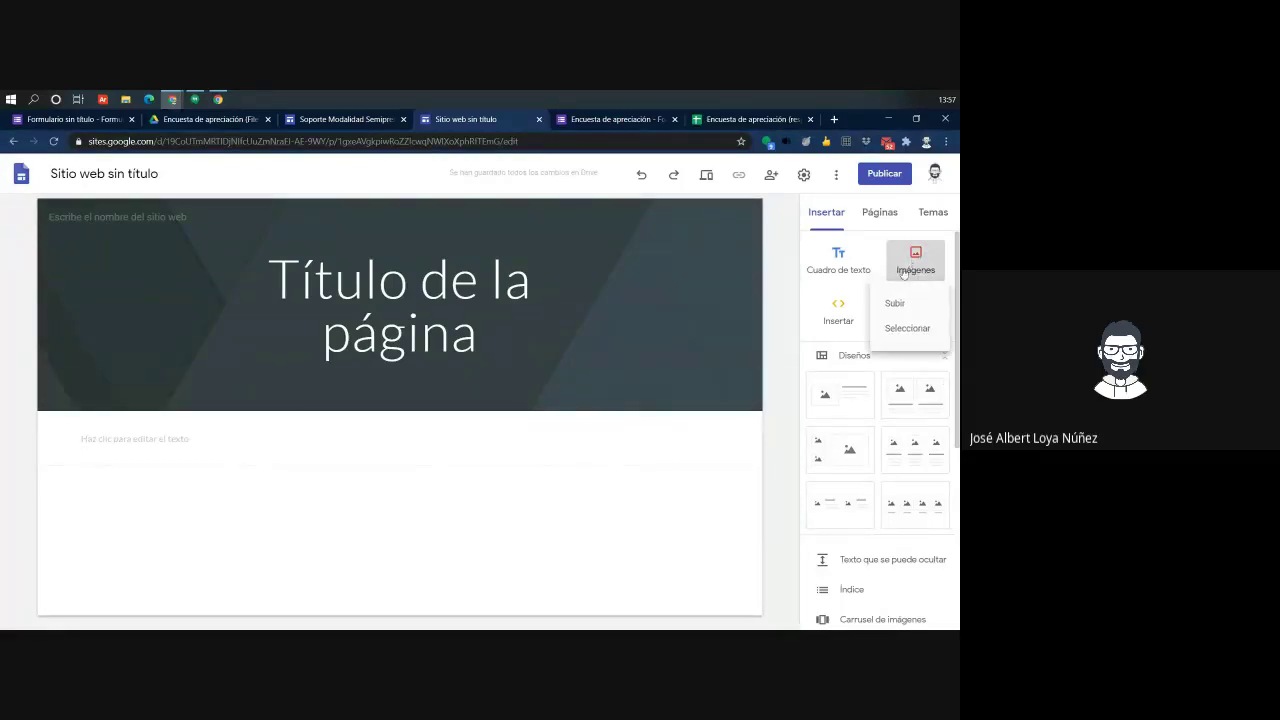
{"action": "left_click", "coordinate": [840, 395]}
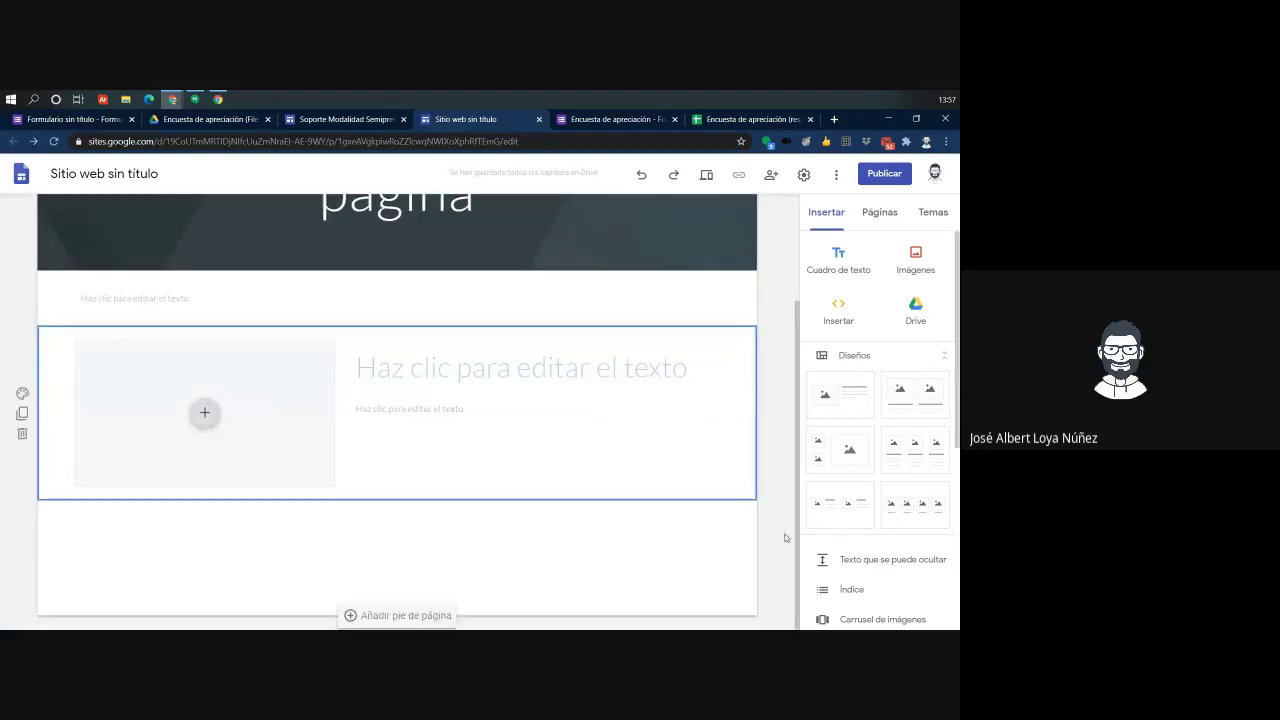
{"action": "left_click", "coordinate": [830, 559]}
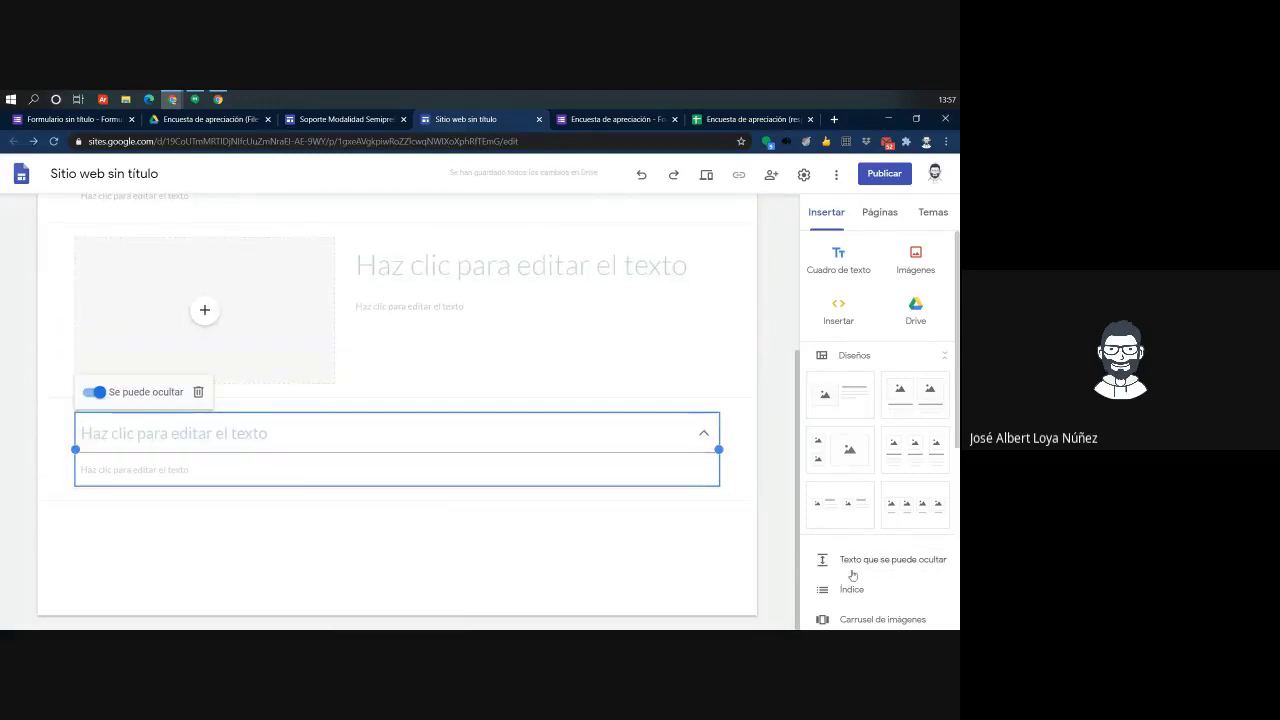
{"action": "scroll", "coordinate": [851, 565], "scroll_direction": "down", "scroll_amount": 3}
{"action": "left_click", "coordinate": [850, 523]}
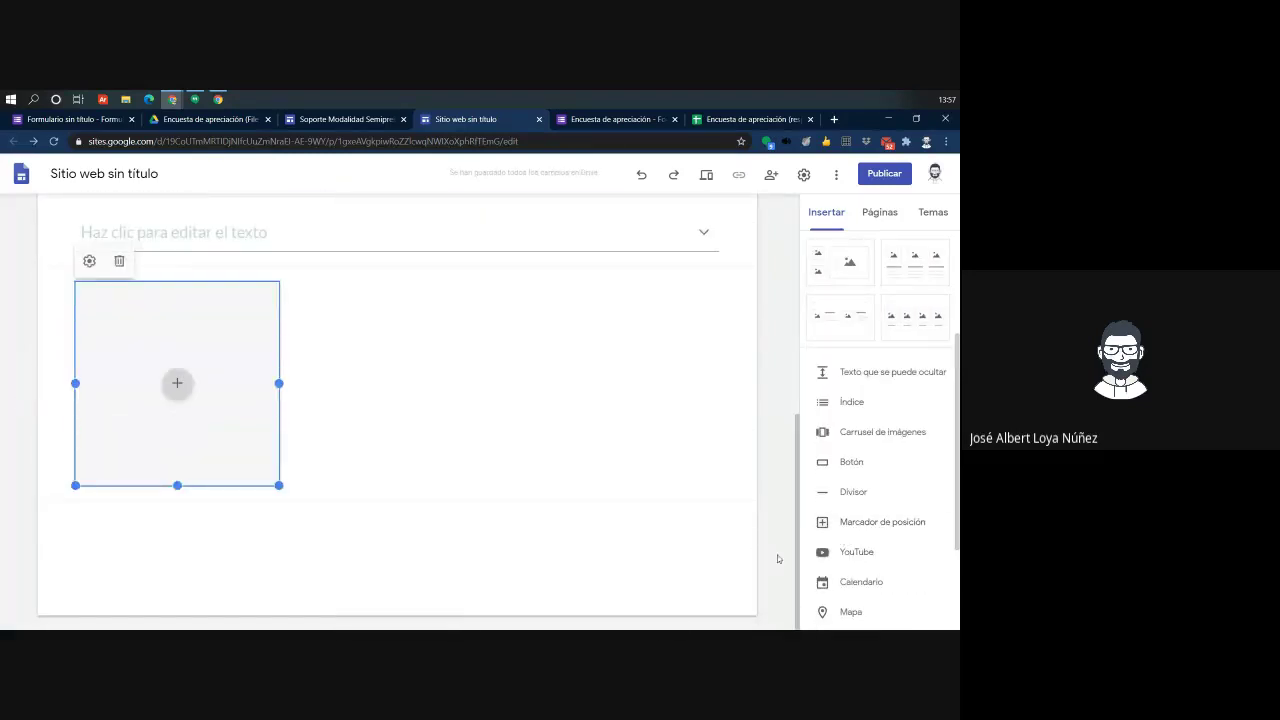
View the calendars available for embedding in the page without inserting one
{"action": "left_click", "coordinate": [861, 582]}
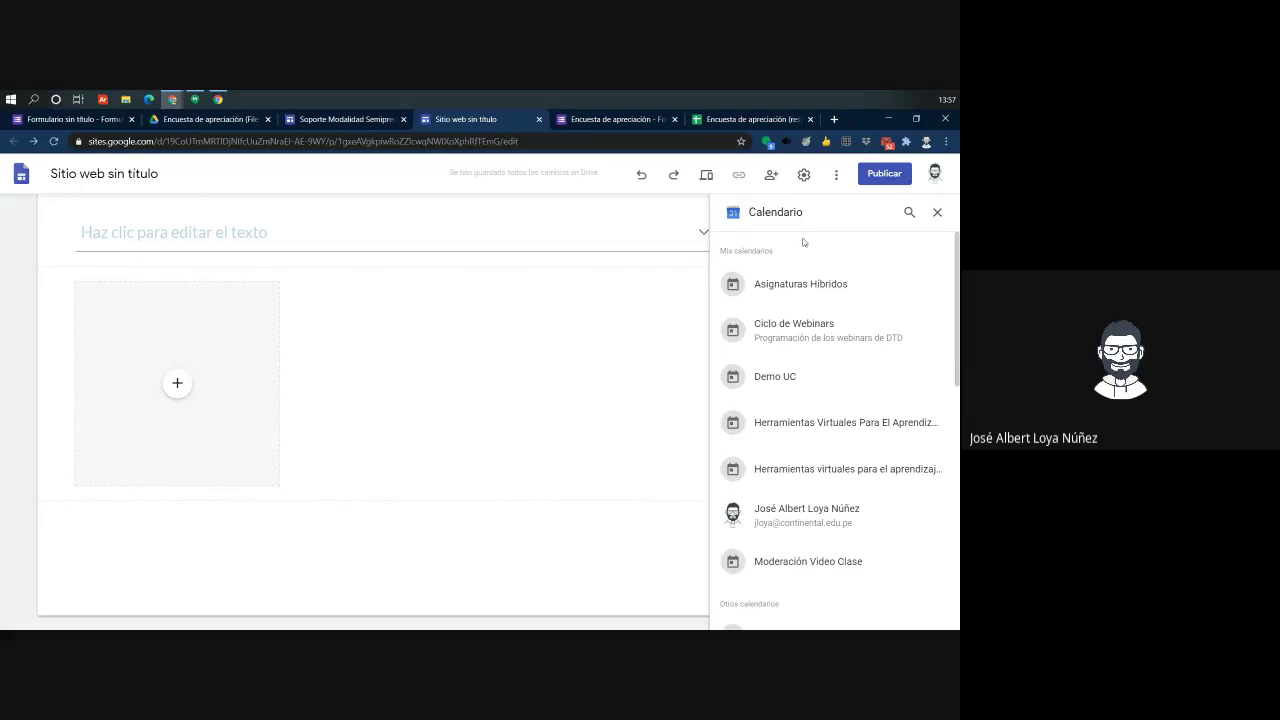
{"action": "left_click", "coordinate": [937, 212]}
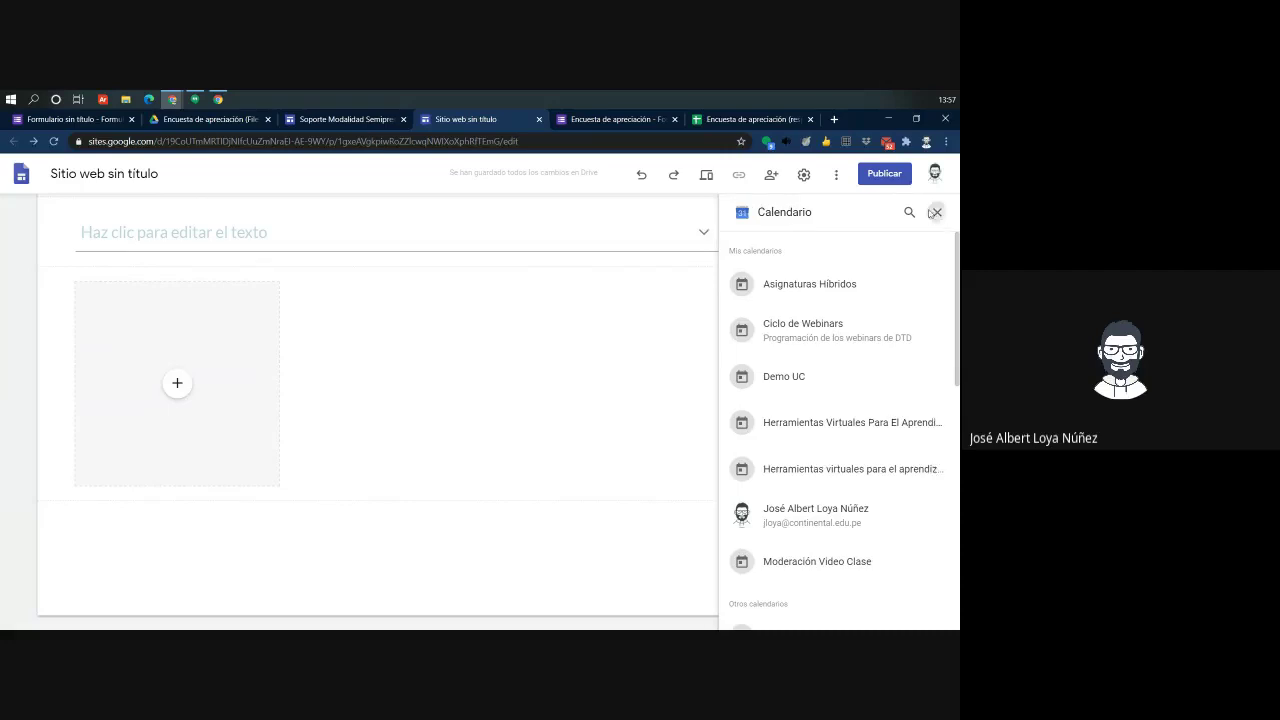
Look at the Encuesta de apreciación (File responses) folder in Drive and return to the Soporte Modalidad Semipresencial site editor
{"action": "left_click", "coordinate": [343, 122]}
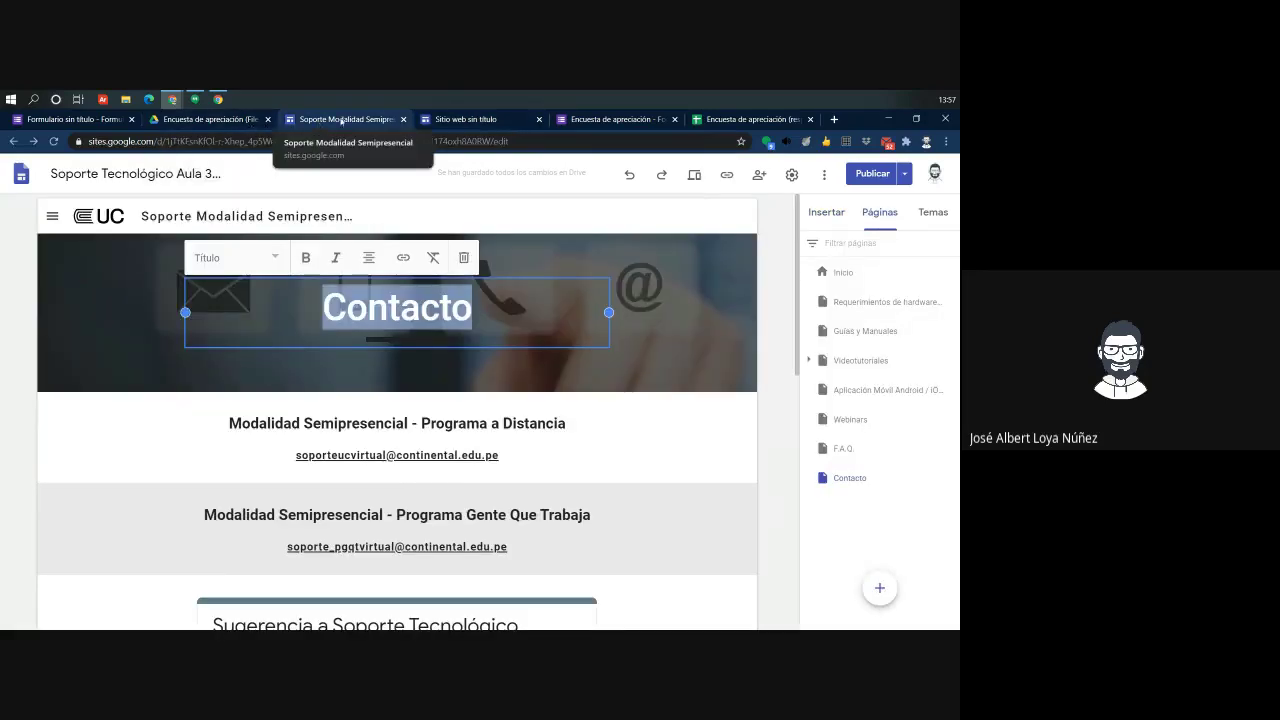
{"action": "left_click", "coordinate": [252, 121]}
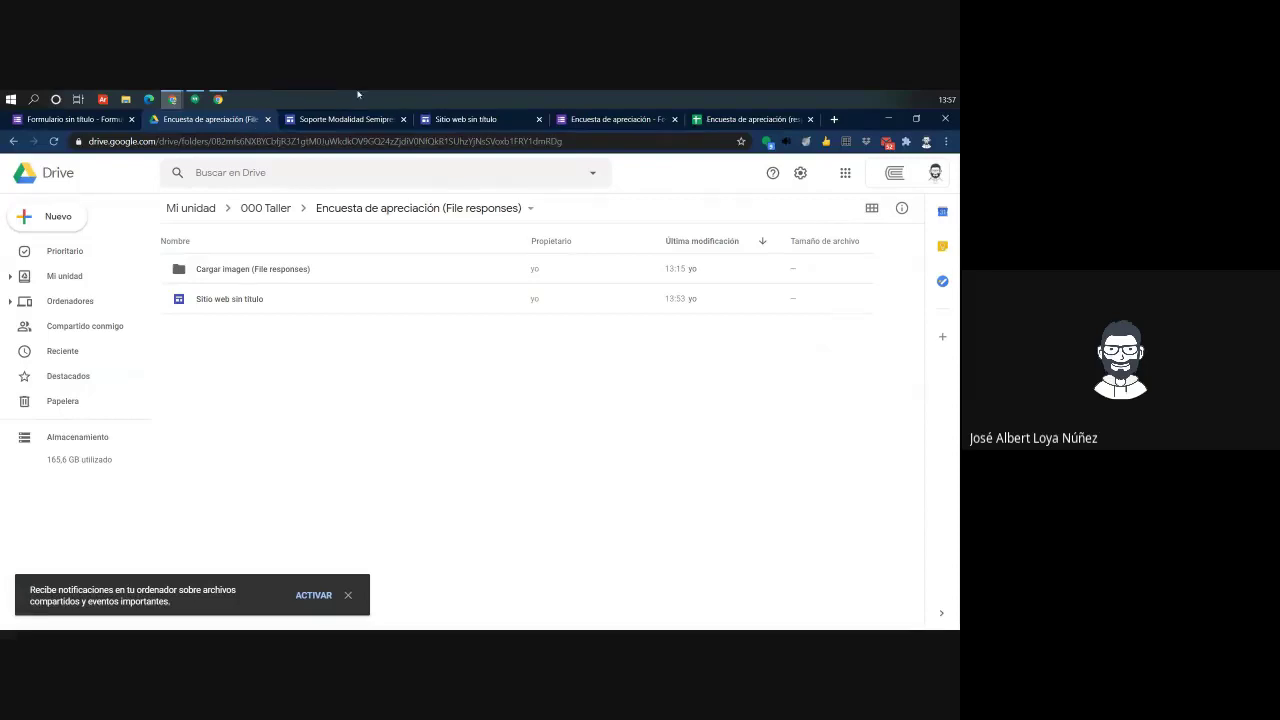
{"action": "left_click", "coordinate": [336, 124]}
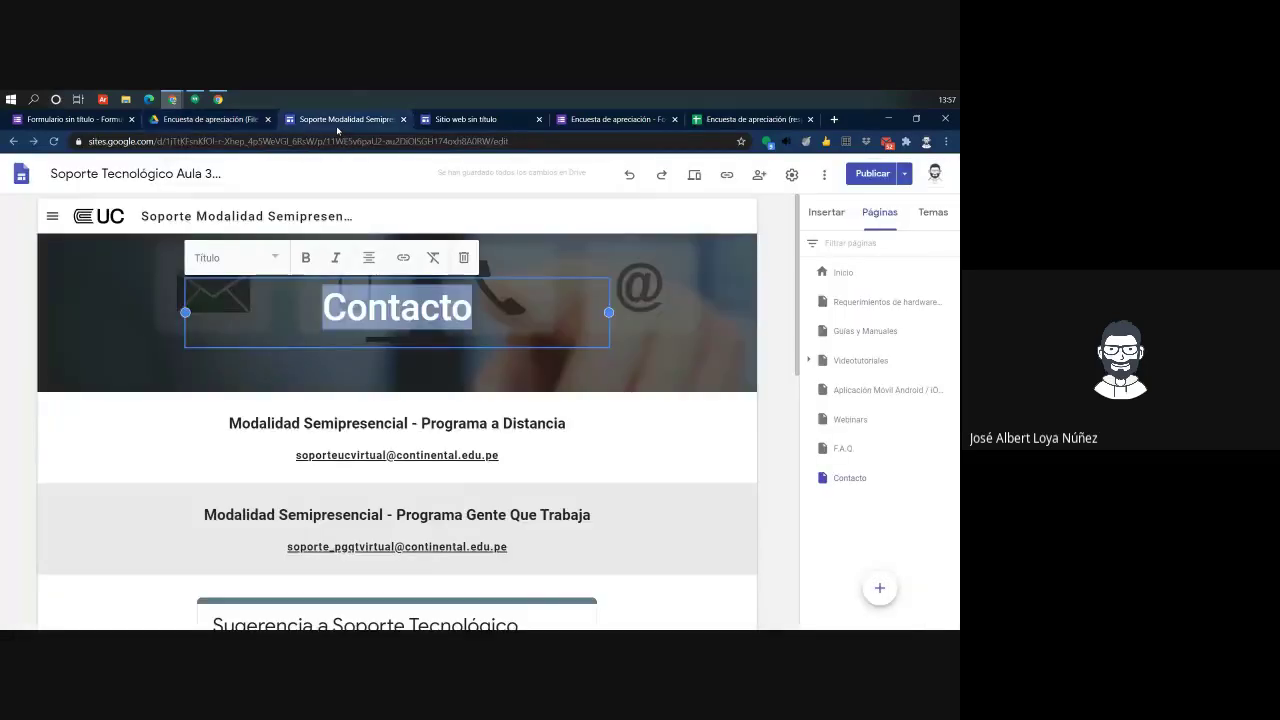